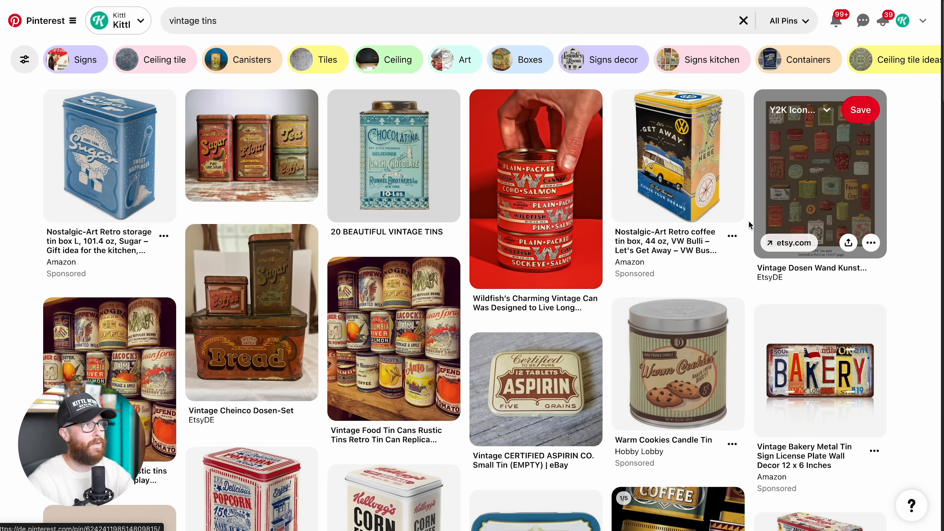
pyautogui.click(226, 20)
pyautogui.moveTo(233, 20); pyautogui.dragTo(141, 26)
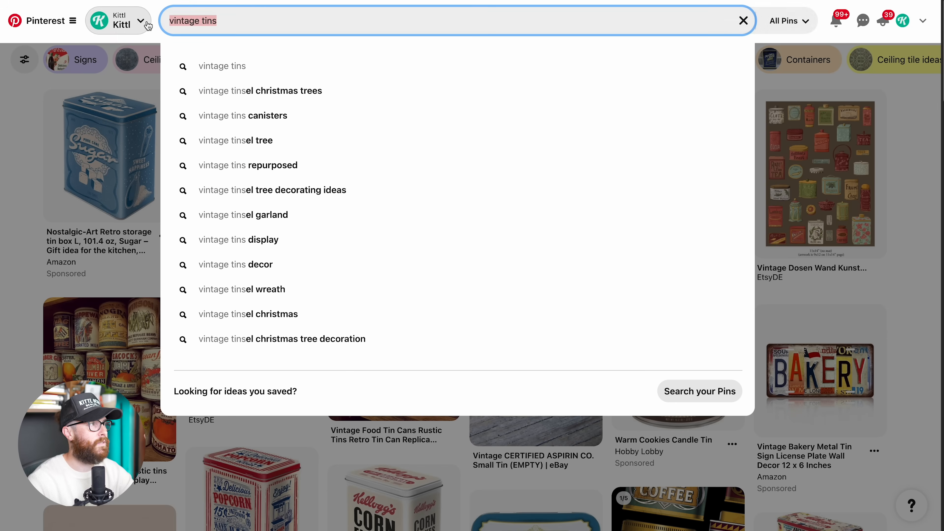
pyautogui.click(354, 26)
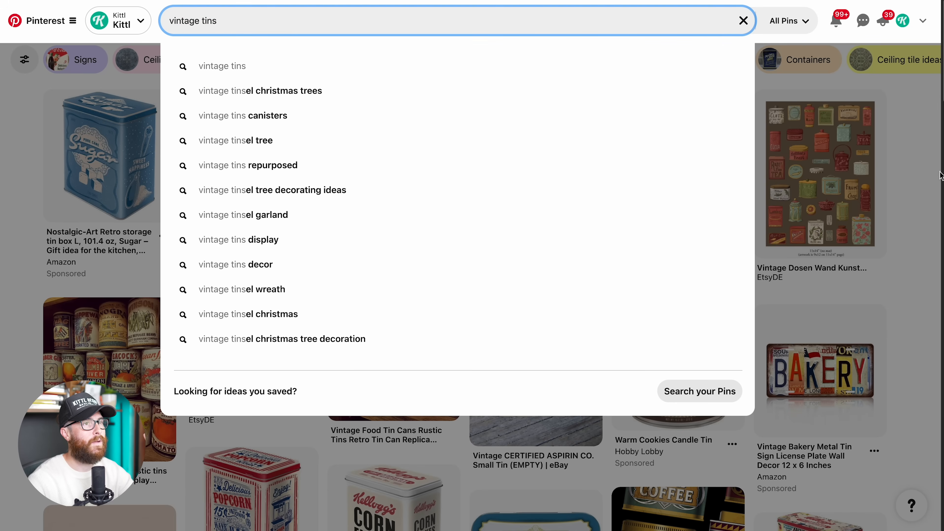
pyautogui.click(915, 196)
# Browse the Pinterest results for vintage tins, looking at the packaging and lettering styles.
pyautogui.scroll(-5, 910, 202)
pyautogui.scroll(-7, 909, 202)
pyautogui.scroll(-8, 909, 202)
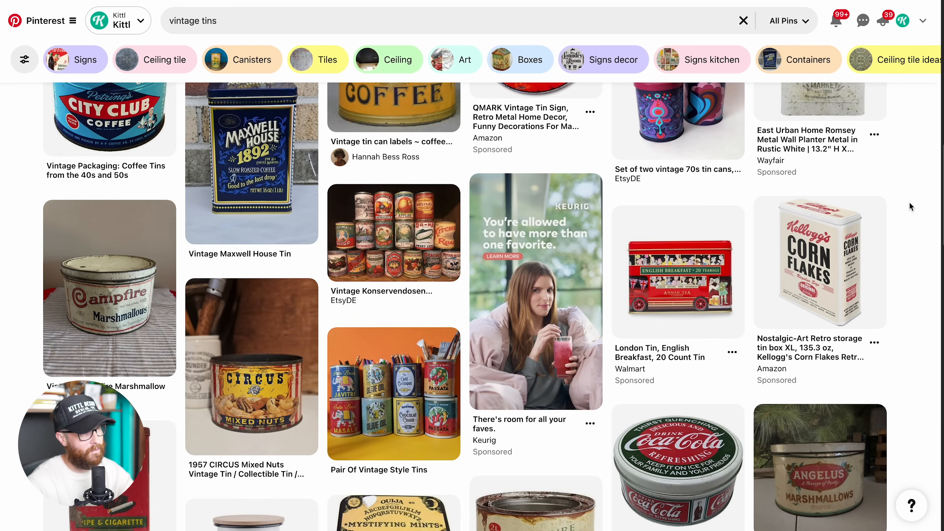
pyautogui.scroll(-8, 909, 203)
pyautogui.scroll(-14, 909, 202)
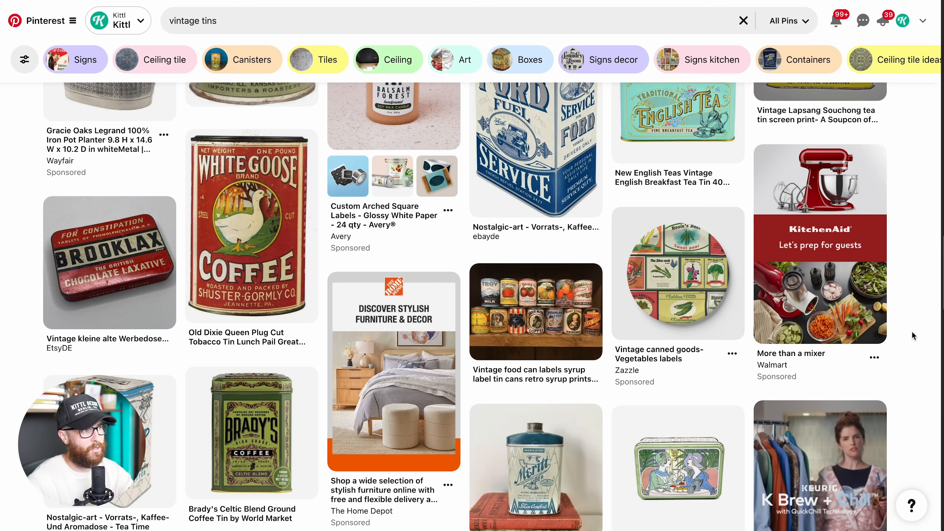
pyautogui.scroll(2, 914, 335)
pyautogui.scroll(3, 912, 333)
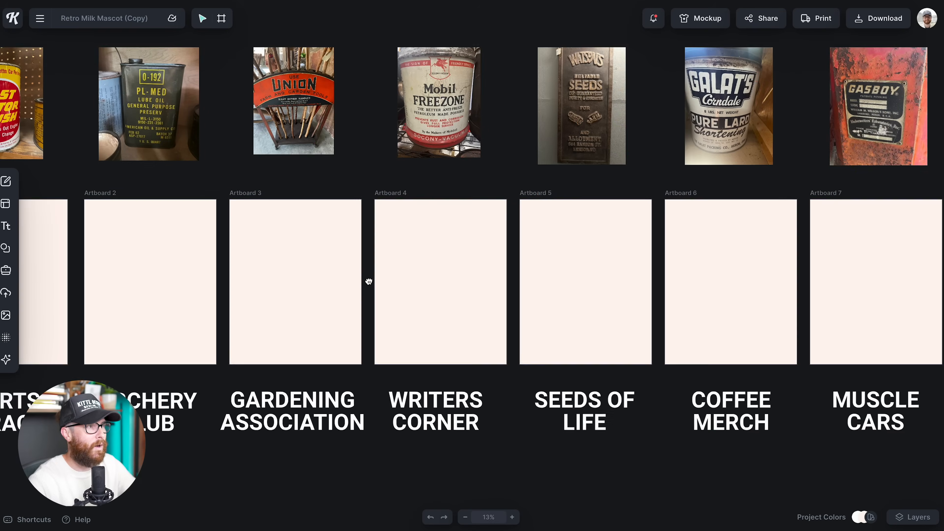
# Switch to the Kittl project and examine the reference photos, the blank artboards and the titles beneath them.
pyautogui.scroll(3, 358, 269)
pyautogui.hscroll(-3, 359, 268)
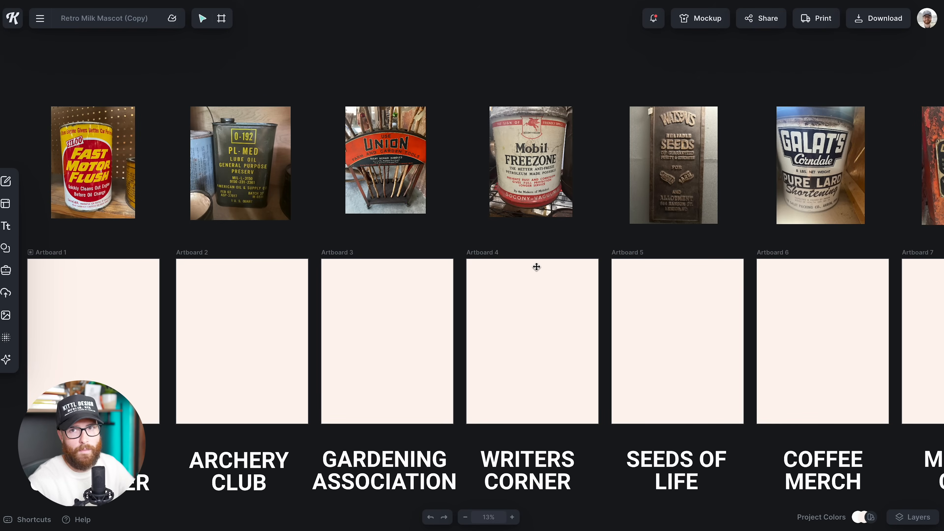
pyautogui.scroll(-2, 486, 317)
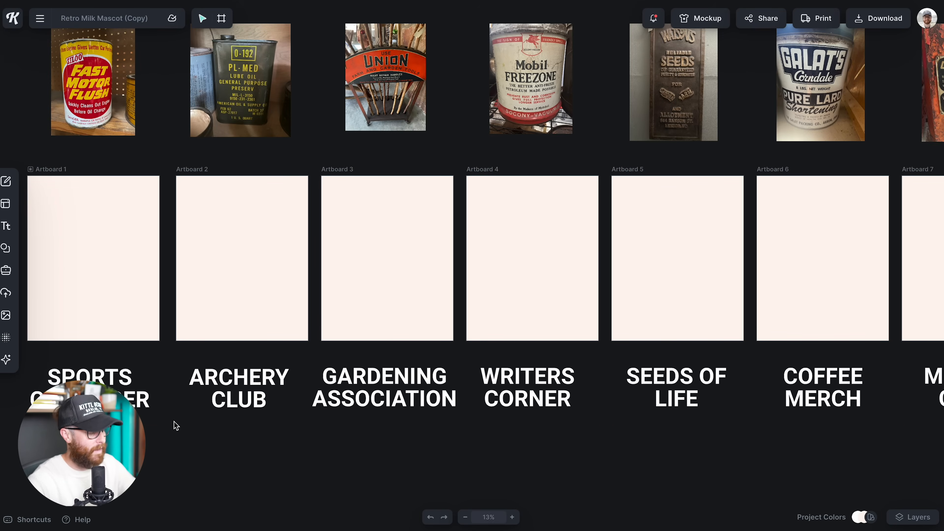
pyautogui.hotkey('ctrl', '-')
pyautogui.moveTo(287, 375); pyautogui.dragTo(791, 310)
pyautogui.scroll(3, 594, 376)
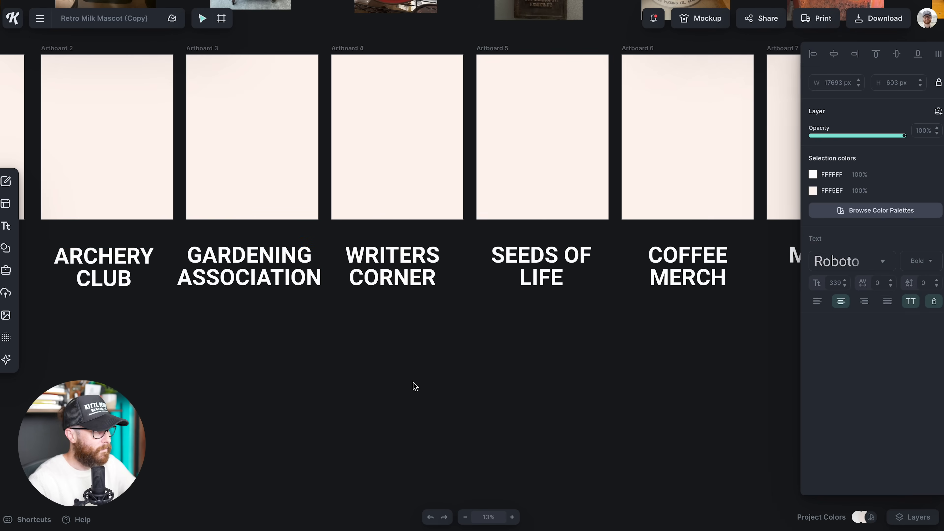
pyautogui.click(343, 363)
pyautogui.moveTo(343, 362); pyautogui.dragTo(568, 373)
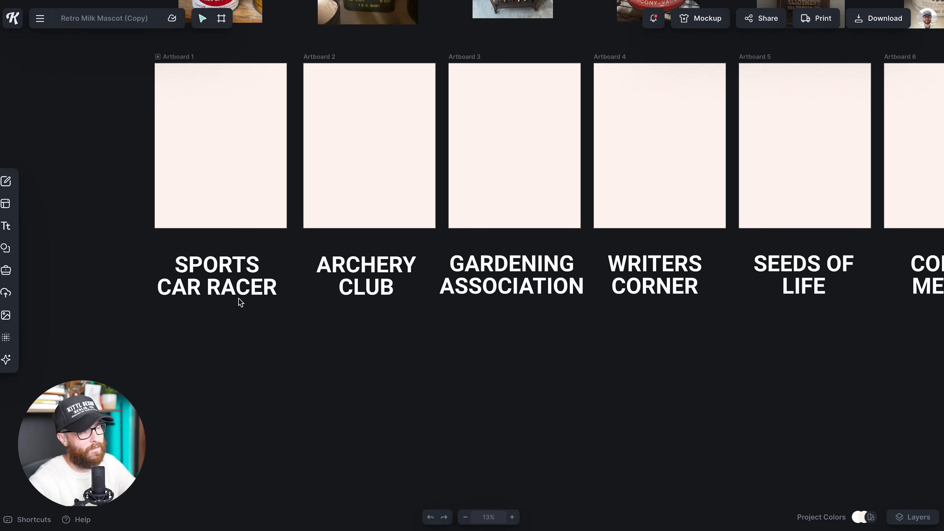
pyautogui.moveTo(579, 360); pyautogui.dragTo(494, 363)
pyautogui.scroll(5, 493, 363)
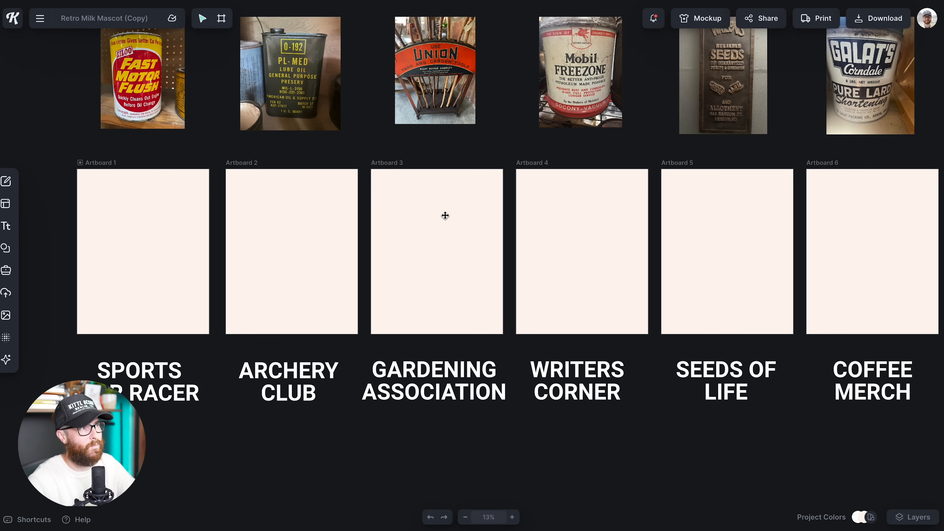
pyautogui.scroll(1, 480, 272)
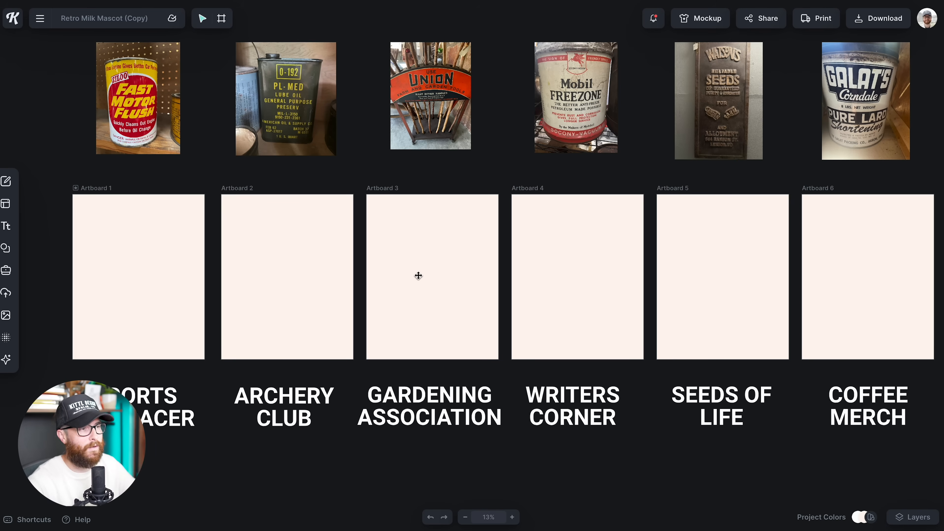
pyautogui.scroll(-1, 452, 425)
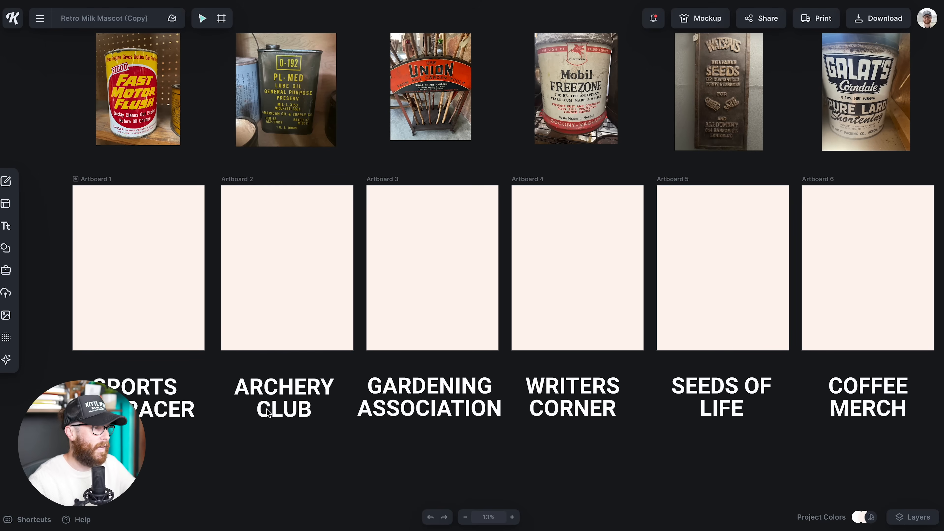
# Look along the whole row of artboards, comparing each title from Sports Car Racer to Book Club with its reference photo.
pyautogui.hscroll(10, 343, 414)
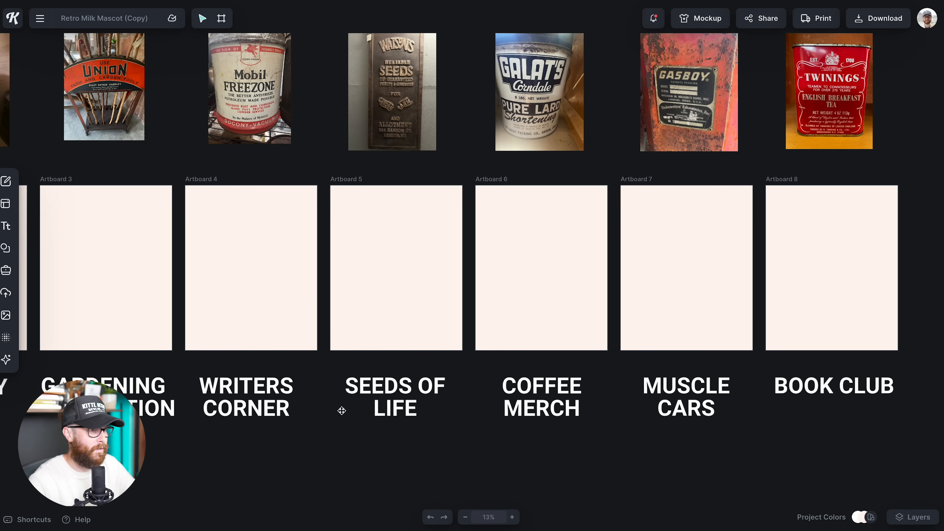
pyautogui.hscroll(3, 637, 417)
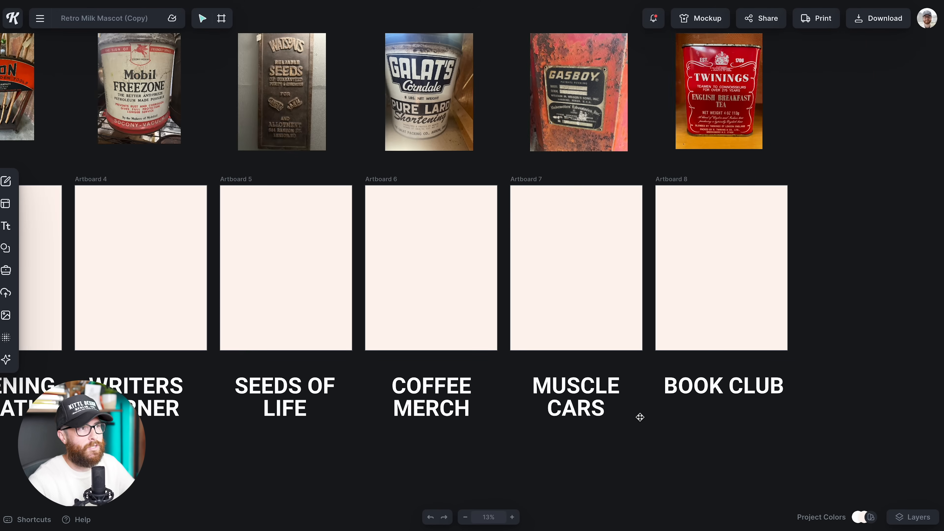
pyautogui.hscroll(-3, 638, 416)
pyautogui.scroll(2, 636, 417)
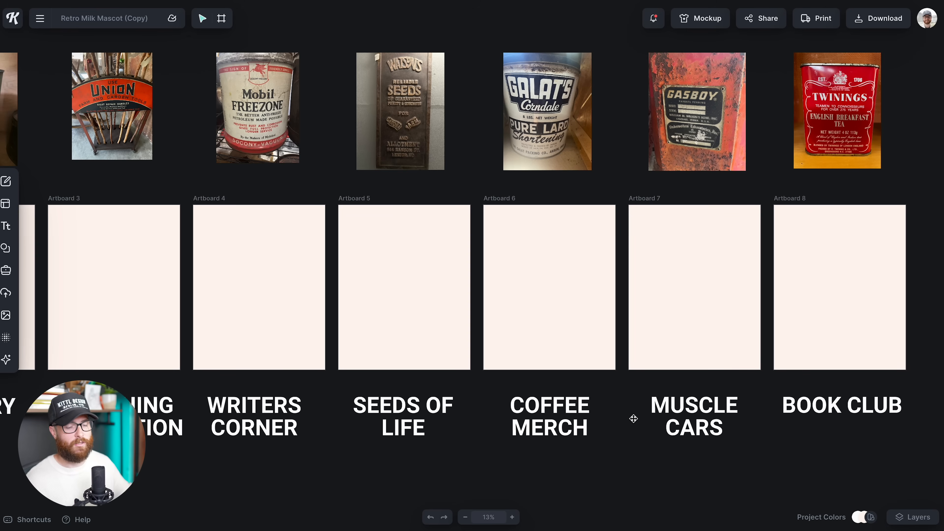
pyautogui.hscroll(-4, 472, 363)
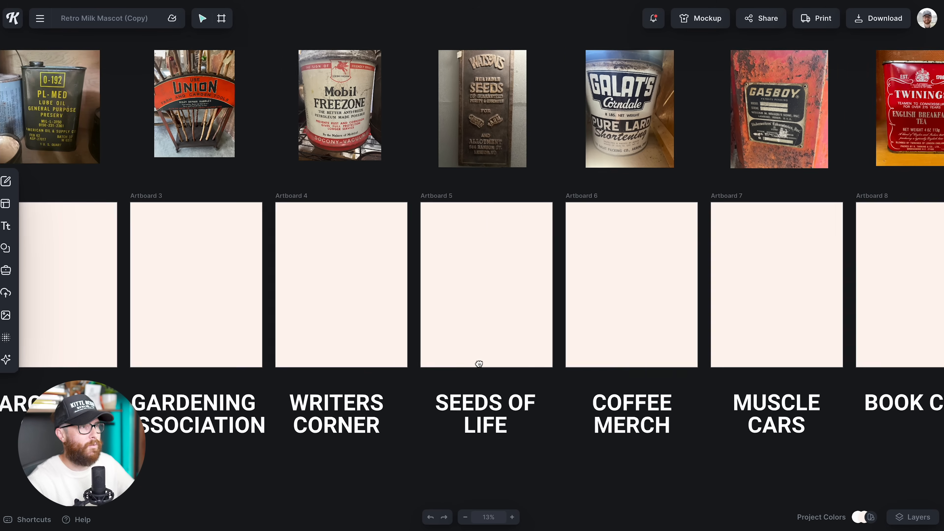
pyautogui.hscroll(1, 529, 378)
pyautogui.scroll(-1, 529, 379)
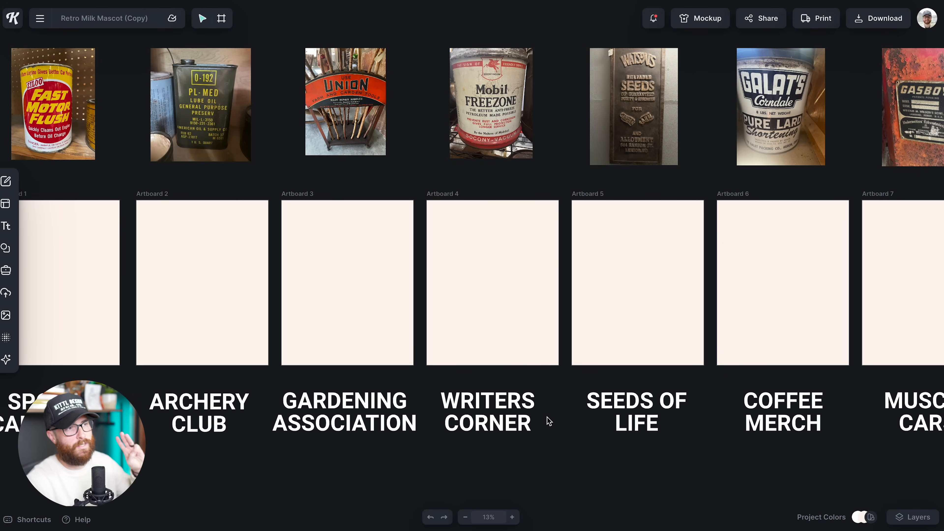
pyautogui.scroll(2, 549, 420)
pyautogui.hscroll(-3, 549, 421)
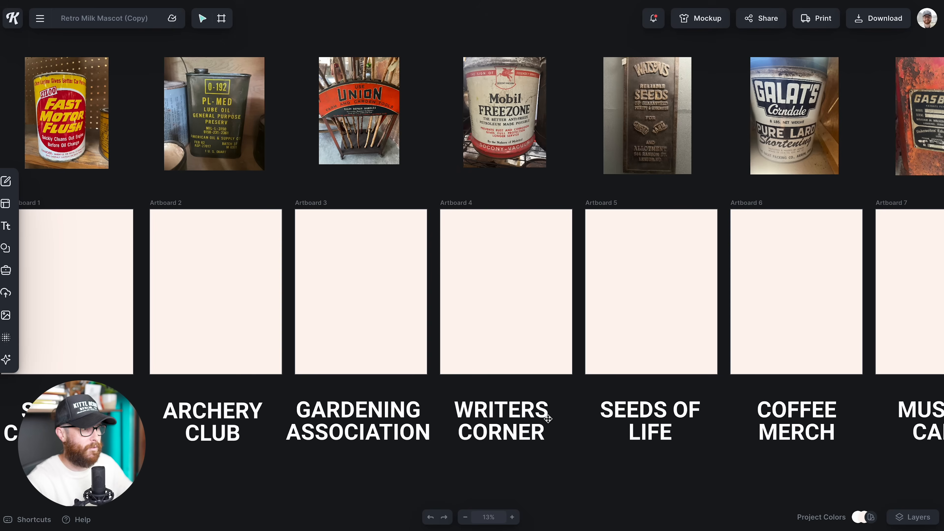
pyautogui.hscroll(-2, 547, 419)
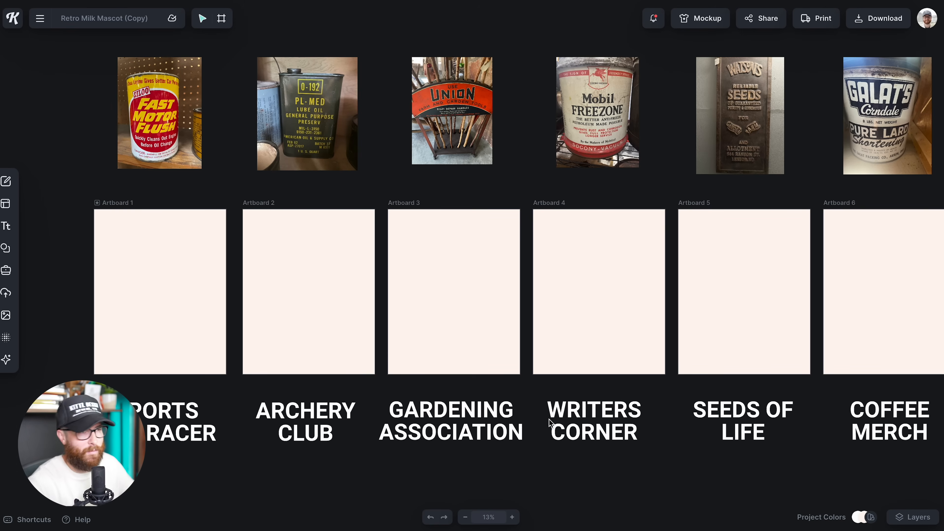
pyautogui.scroll(1, 628, 427)
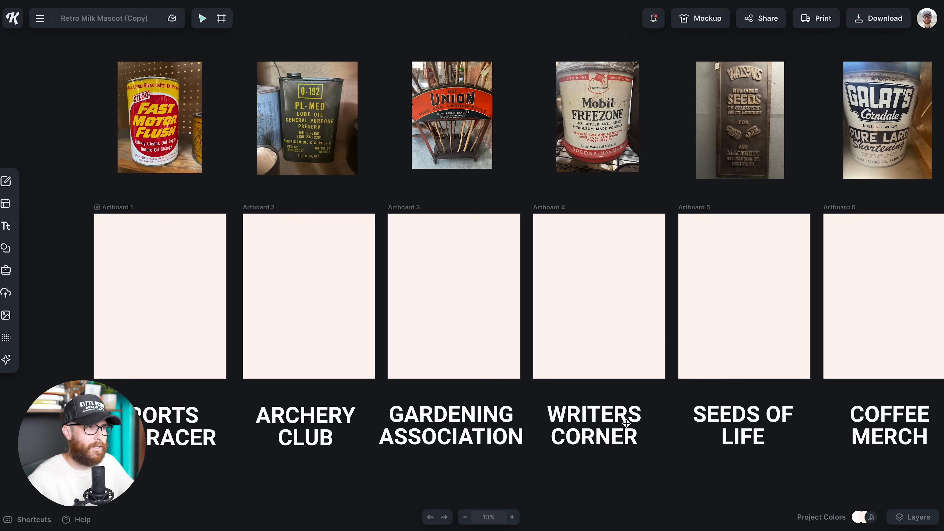
# Try sampled yellows and reds from the Fast Motor Flush can photo as Artboard 1's background, settling on red B31C0C.
pyautogui.click(127, 207)
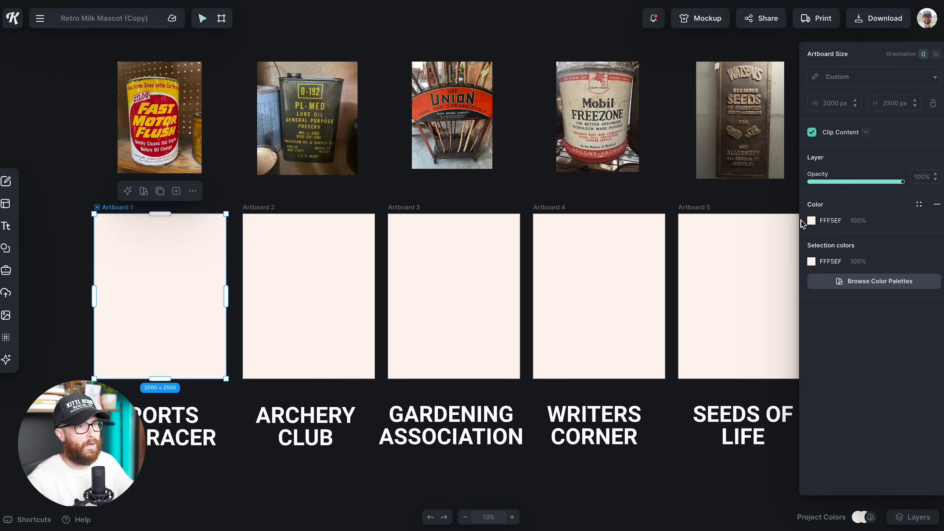
pyautogui.click(811, 221)
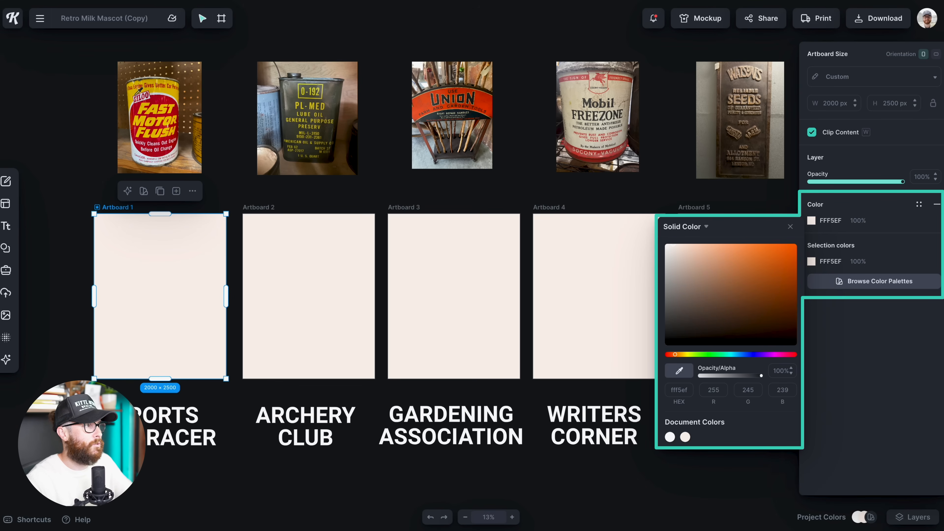
pyautogui.click(138, 91)
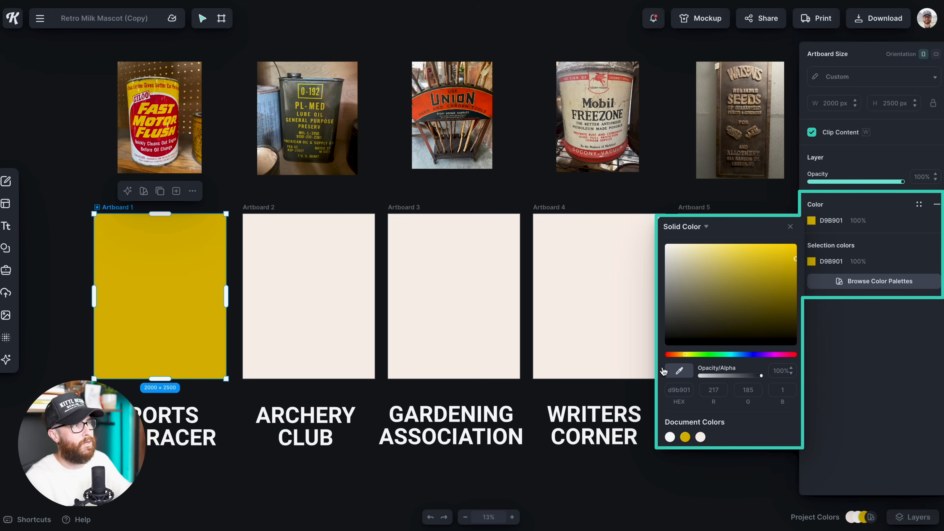
pyautogui.click(155, 101)
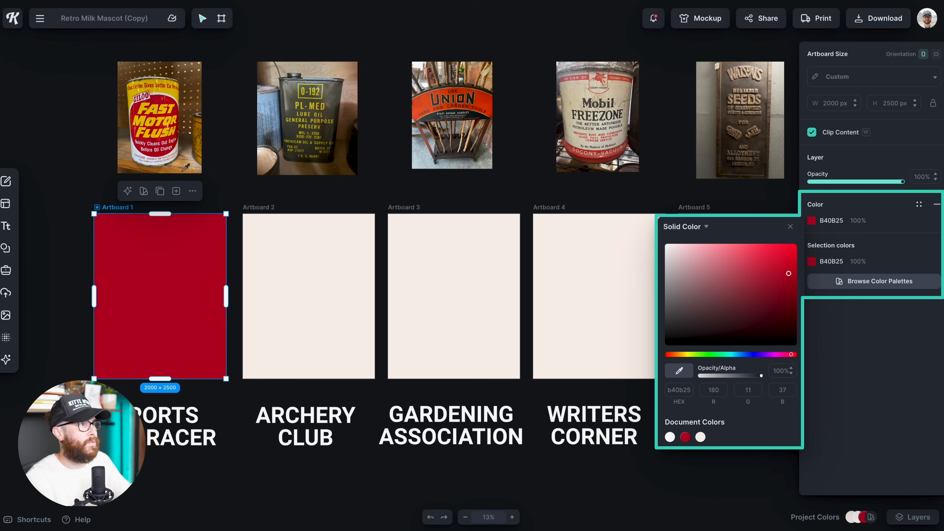
pyautogui.click(144, 125)
pyautogui.click(679, 370)
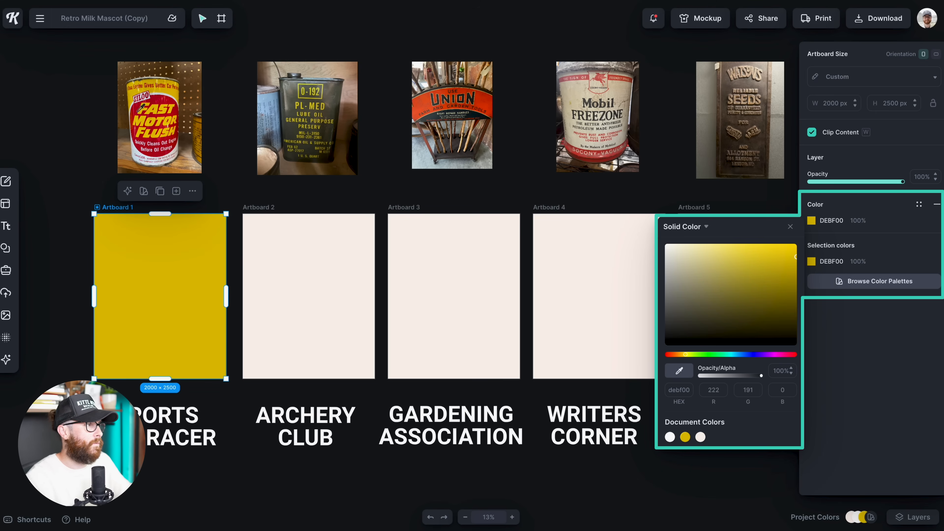
pyautogui.click(132, 116)
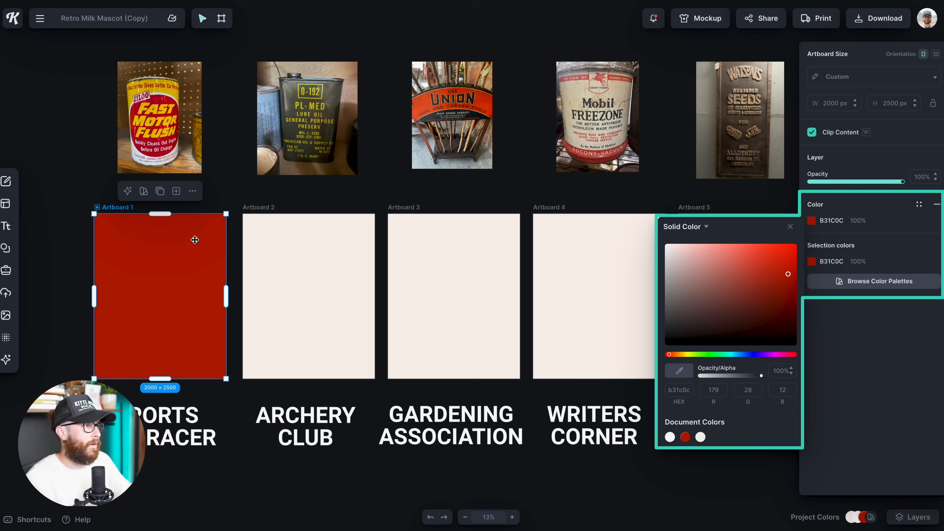
pyautogui.click(223, 190)
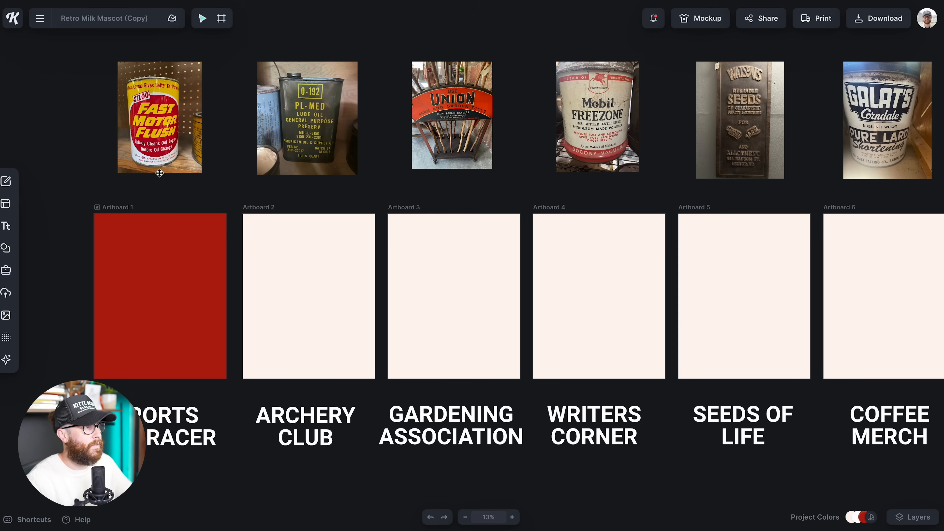
# Add a text layer reading "Fast" to the upper part of Artboard 1, enlarged to about font size 289.
pyautogui.press('t')
pyautogui.click(180, 271)
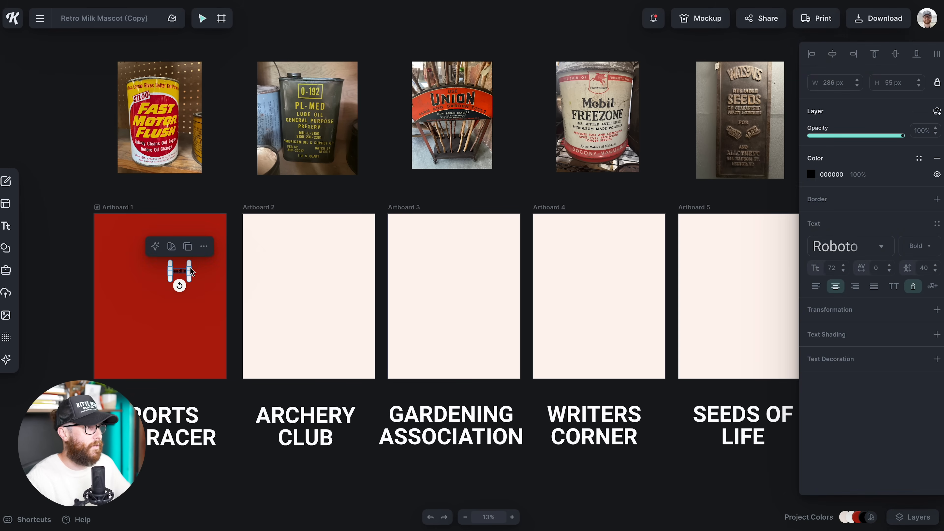
pyautogui.moveTo(191, 266)
pyautogui.mouseDown()
pyautogui.moveTo(215, 272)
pyautogui.moveTo(185, 275)
pyautogui.mouseUp()
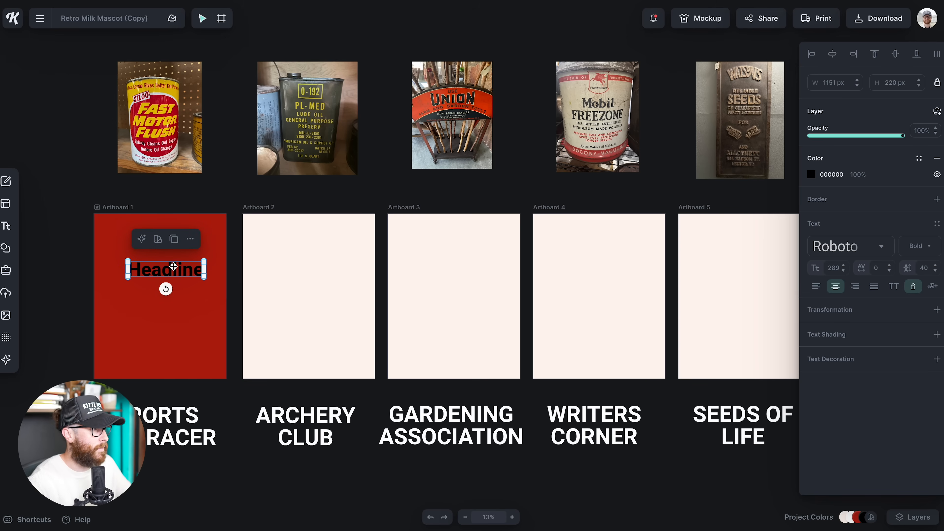
pyautogui.doubleClick(177, 271)
pyautogui.hotkey('ctrl', 'a')
pyautogui.write('Fast')
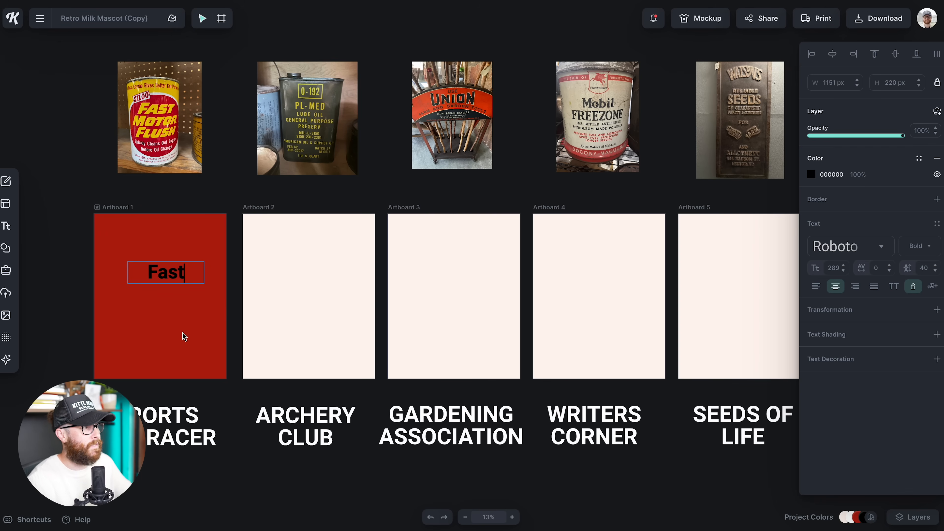
pyautogui.press('Escape')
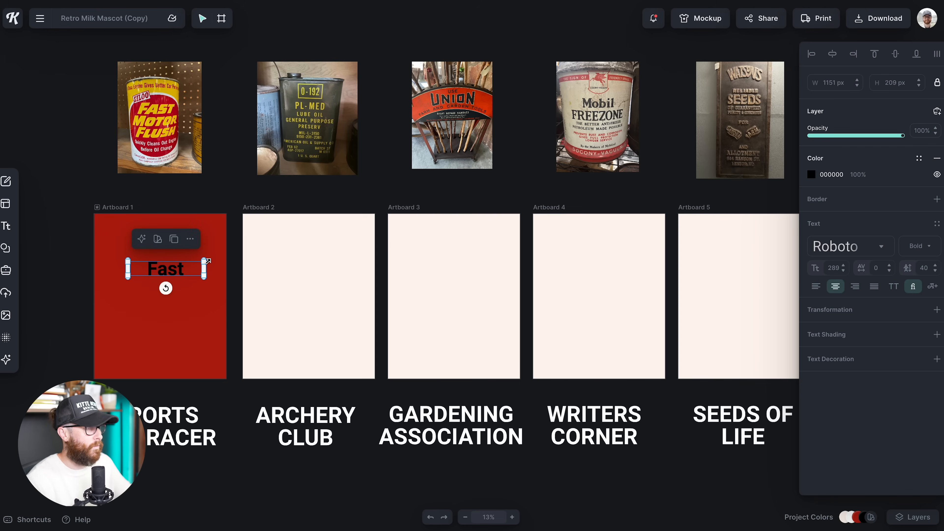
# Move the Fast Motor Flush can photo from above Artboard 1 to just beside its left edge.
pyautogui.click(123, 207)
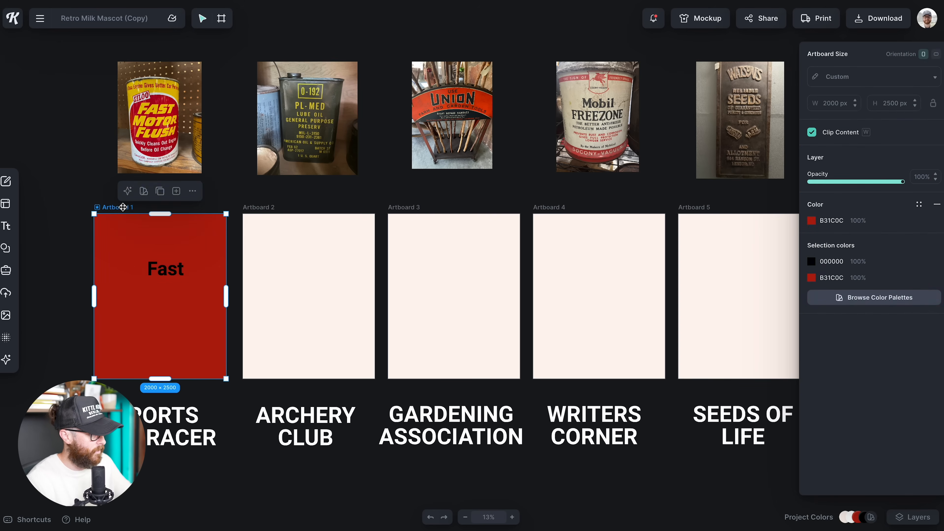
pyautogui.hotkey('shift', '2')
pyautogui.click(263, 266)
pyautogui.scroll(5, 381, 230)
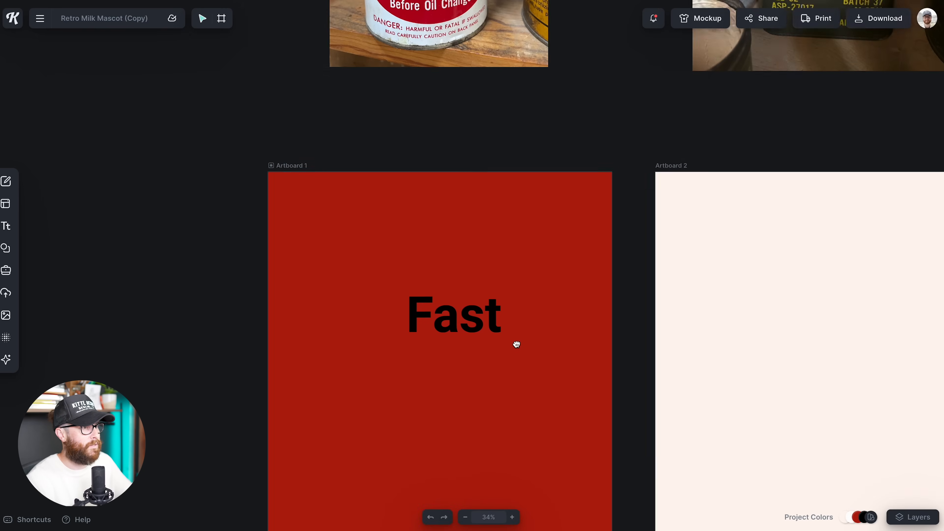
pyautogui.moveTo(431, 22); pyautogui.dragTo(143, 427)
pyautogui.scroll(-3, 366, 335)
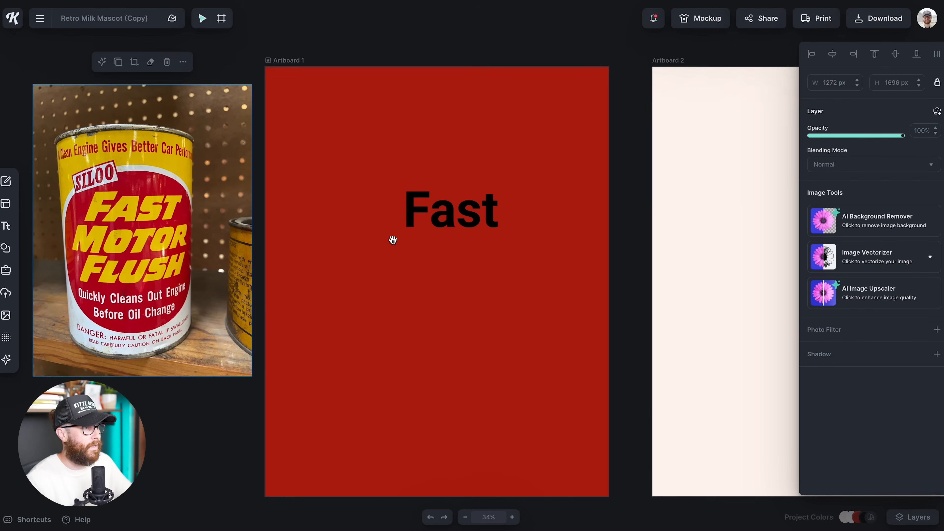
# Set the "Fast" text on Artboard 1 in the Accelerator sans serif typeface with all letters in uppercase.
pyautogui.click(410, 211)
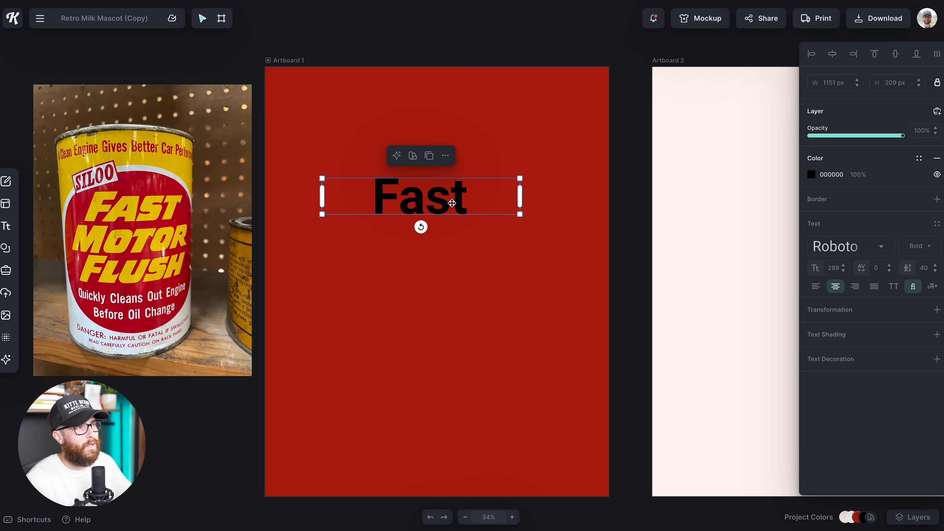
pyautogui.moveTo(443, 199); pyautogui.dragTo(450, 199)
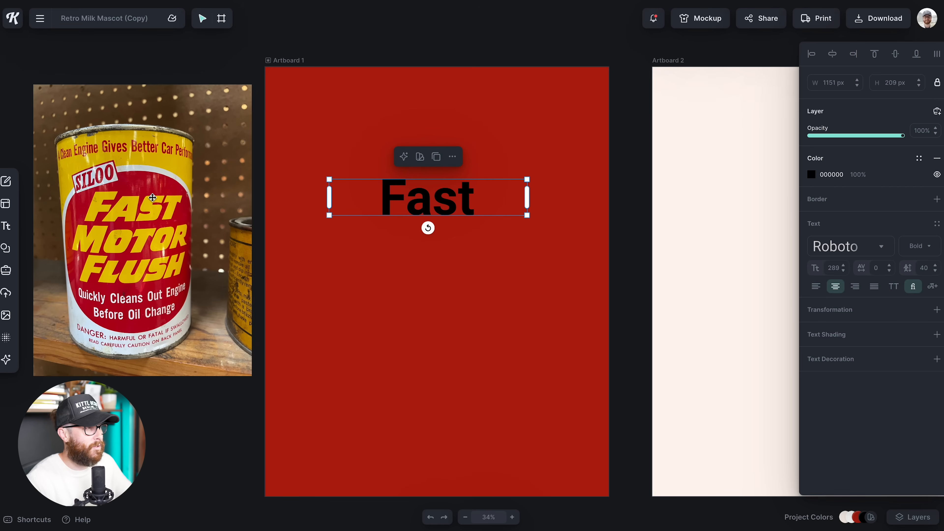
pyautogui.click(876, 244)
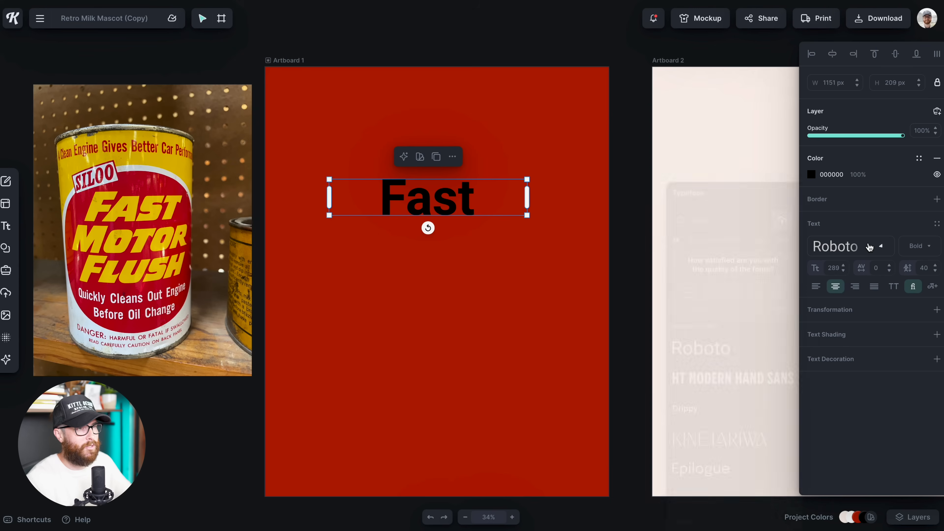
pyautogui.click(721, 241)
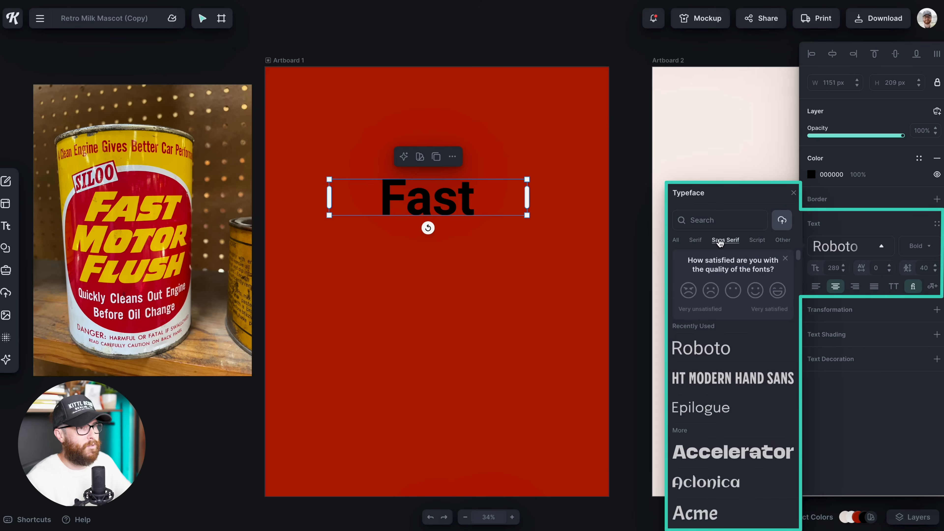
pyautogui.scroll(-2, 738, 316)
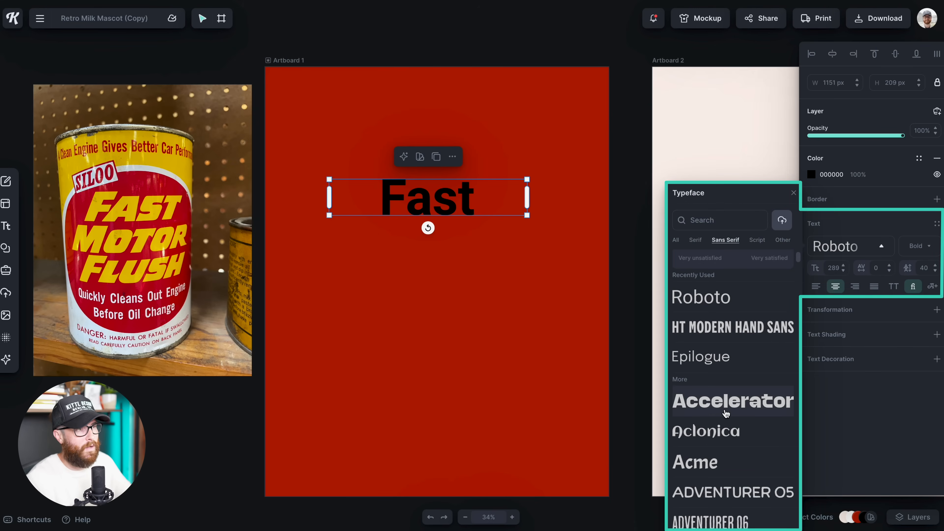
pyautogui.click(725, 411)
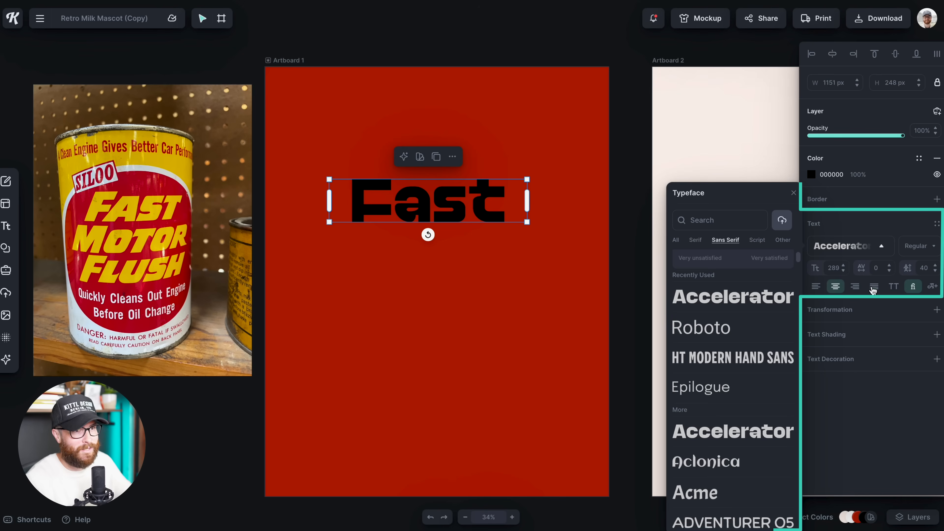
pyautogui.click(897, 291)
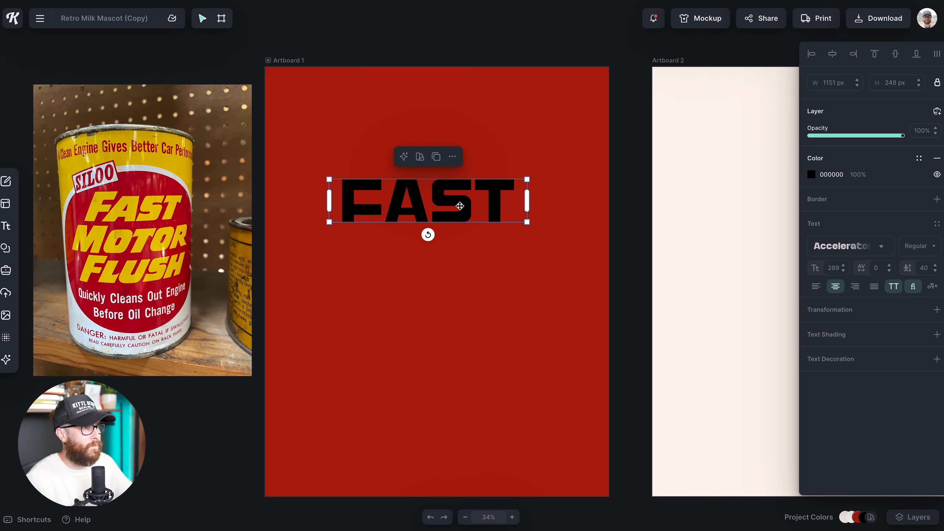
# Duplicate the FAST text just below the original and try the sans serif typeface Asap VF on the copy.
pyautogui.moveTo(457, 206); pyautogui.dragTo(447, 235)
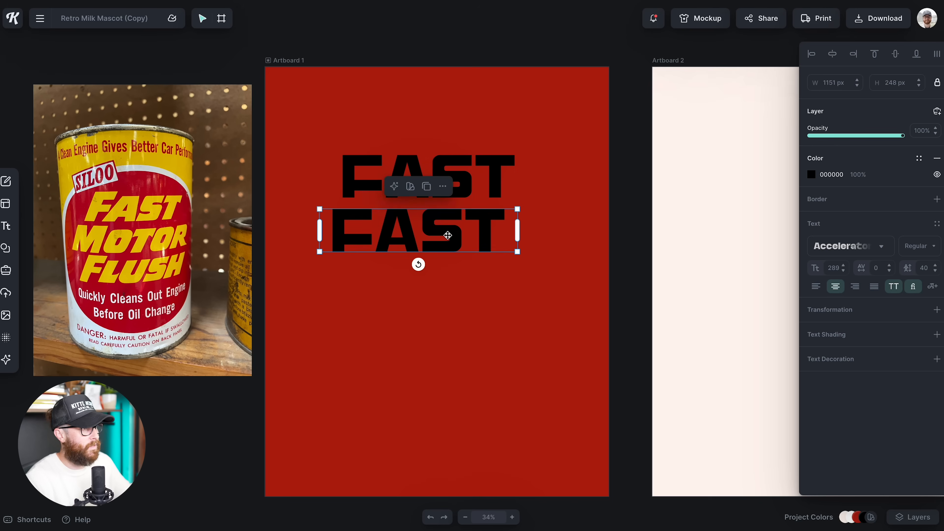
pyautogui.click(894, 250)
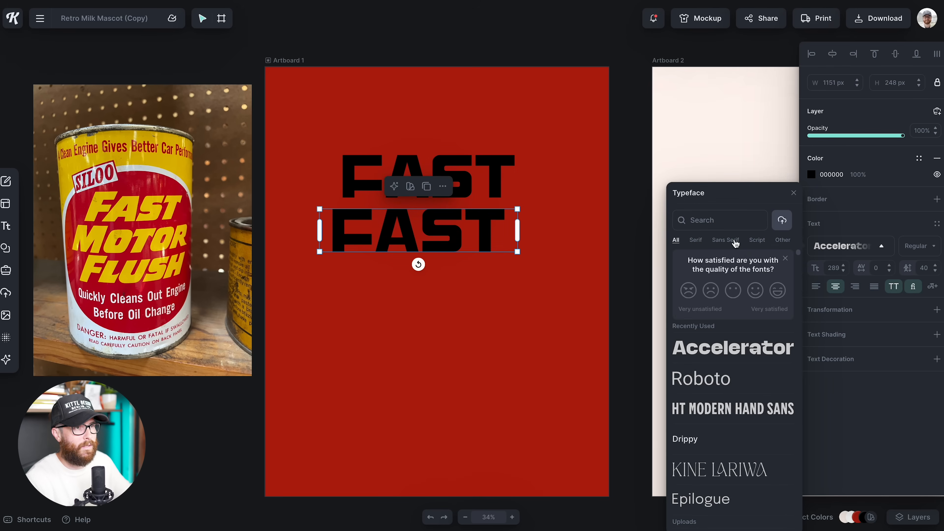
pyautogui.scroll(-10, 737, 331)
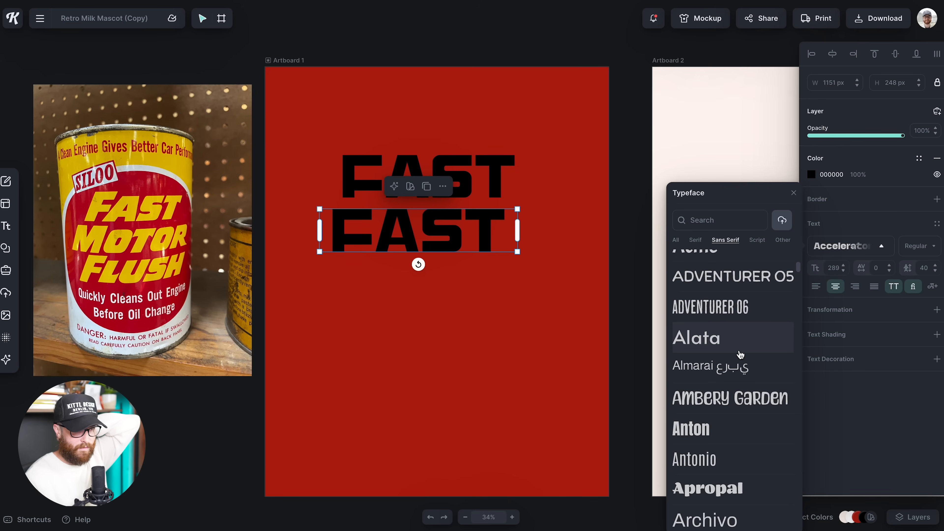
pyautogui.scroll(-2, 710, 372)
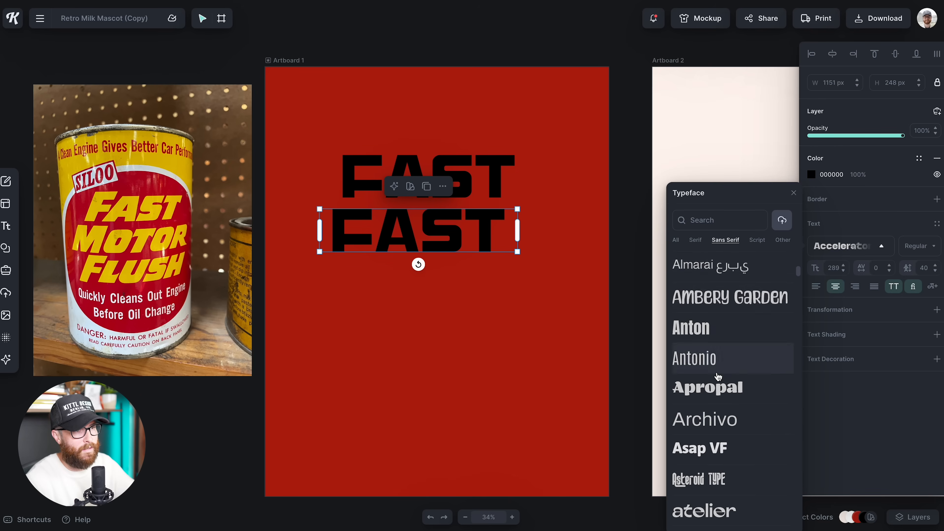
pyautogui.click(710, 434)
# Try Barlow Condensed on the lower FAST text, in the ExtraBold and ExtraBoldItalic styles.
pyautogui.scroll(-6, 743, 400)
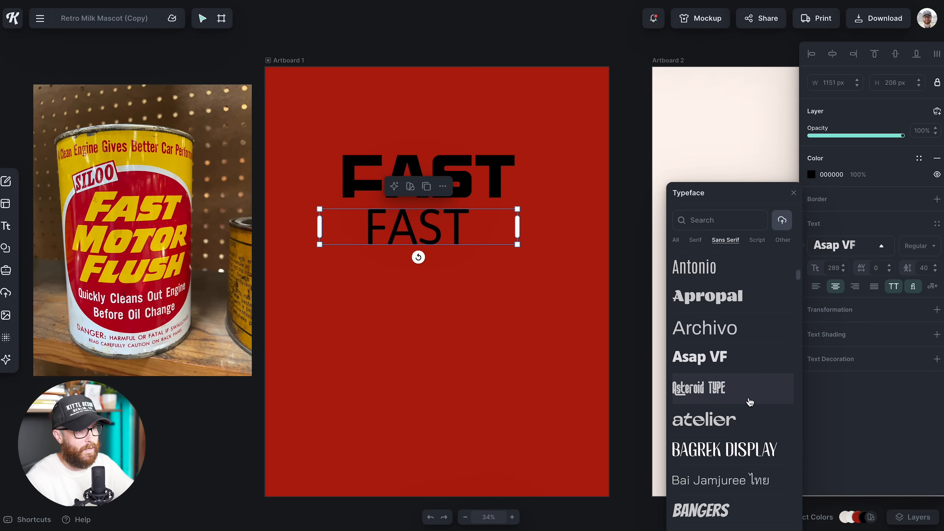
pyautogui.scroll(-5, 732, 388)
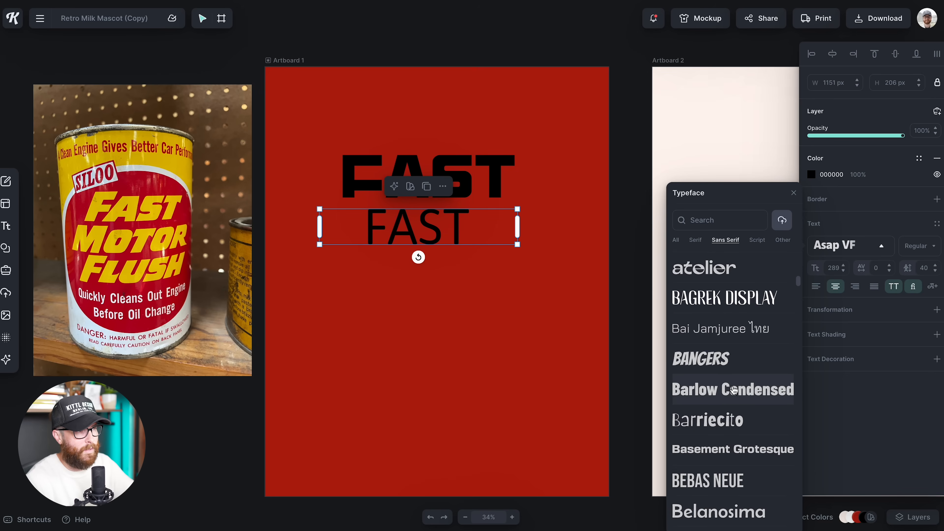
pyautogui.click(733, 388)
pyautogui.click(920, 246)
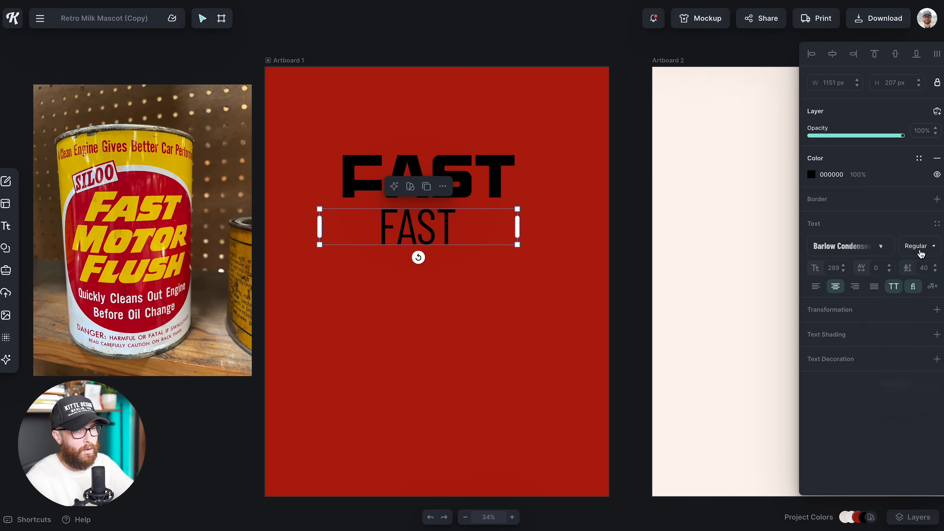
pyautogui.scroll(-2, 908, 397)
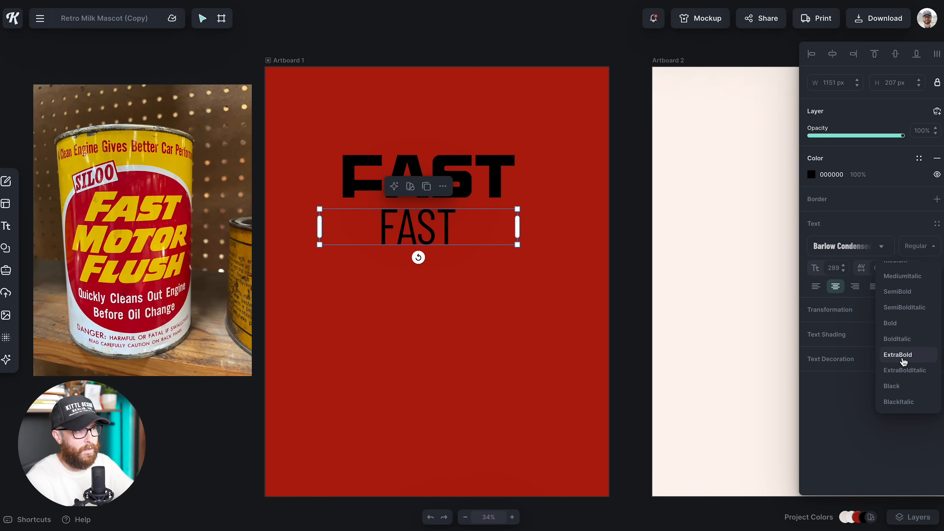
pyautogui.click(903, 355)
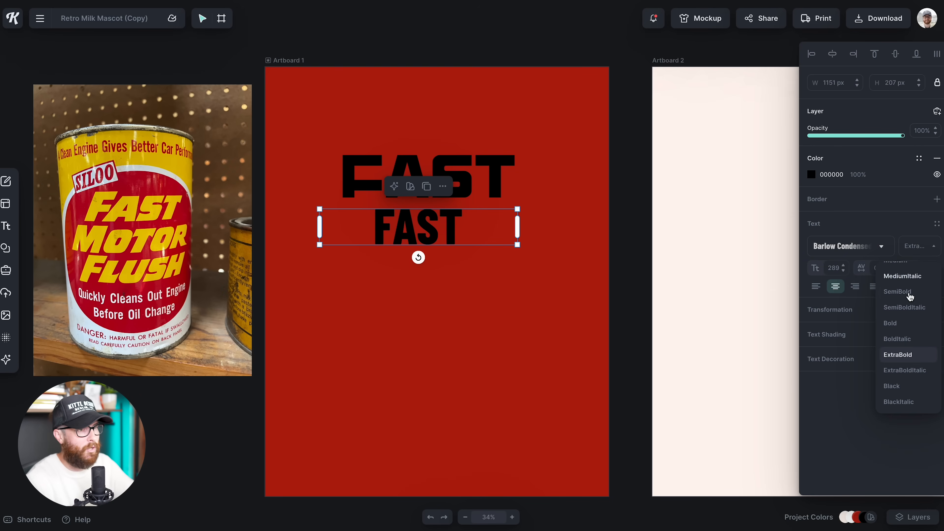
pyautogui.click(913, 377)
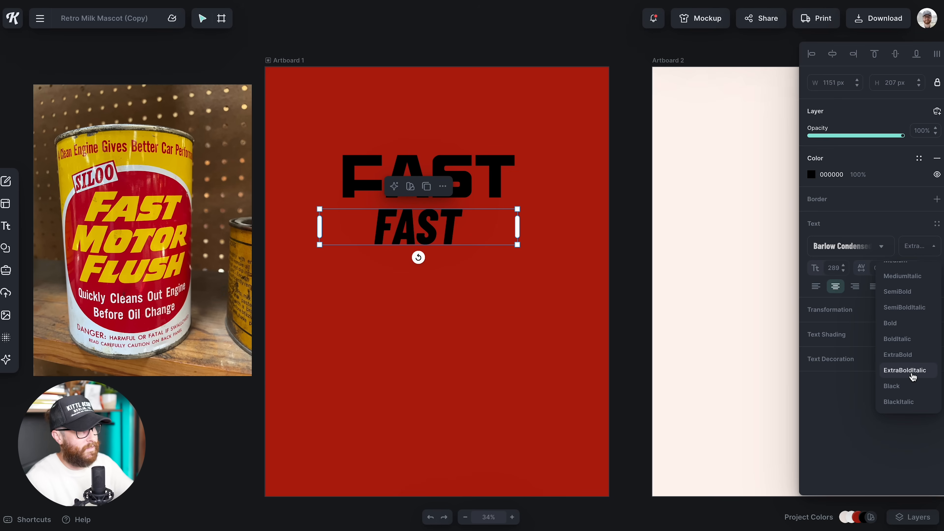
# Try the sans serif typeface Chango on the lower FAST text.
pyautogui.click(864, 252)
pyautogui.click(735, 242)
pyautogui.scroll(-15, 764, 373)
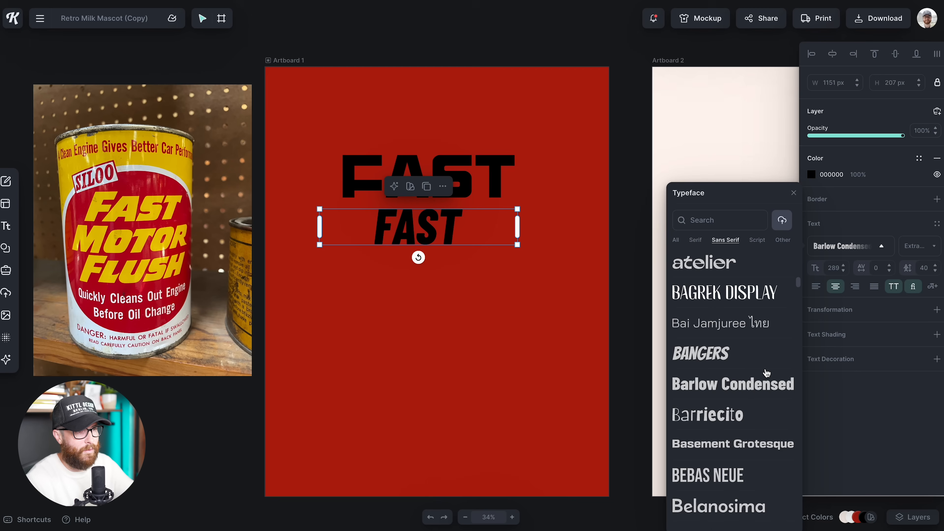
pyautogui.scroll(-10, 767, 373)
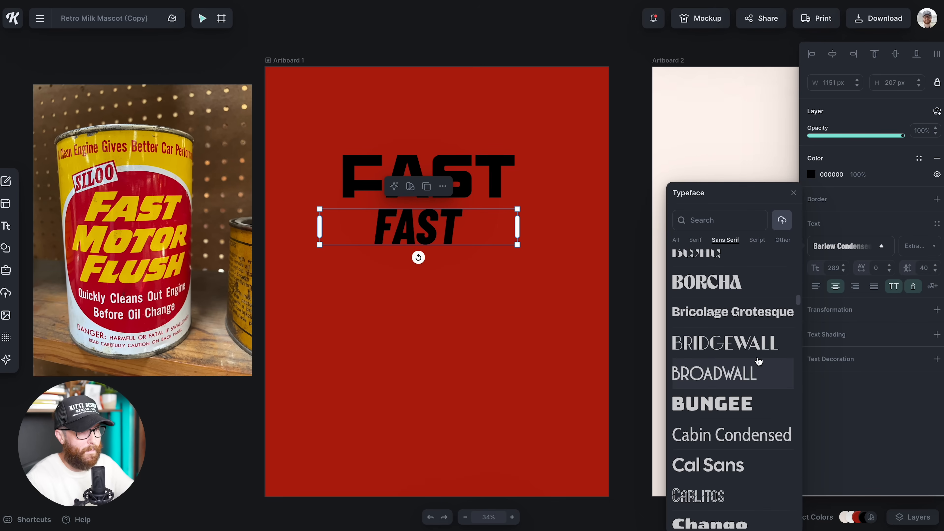
pyautogui.scroll(-3, 738, 366)
pyautogui.click(737, 434)
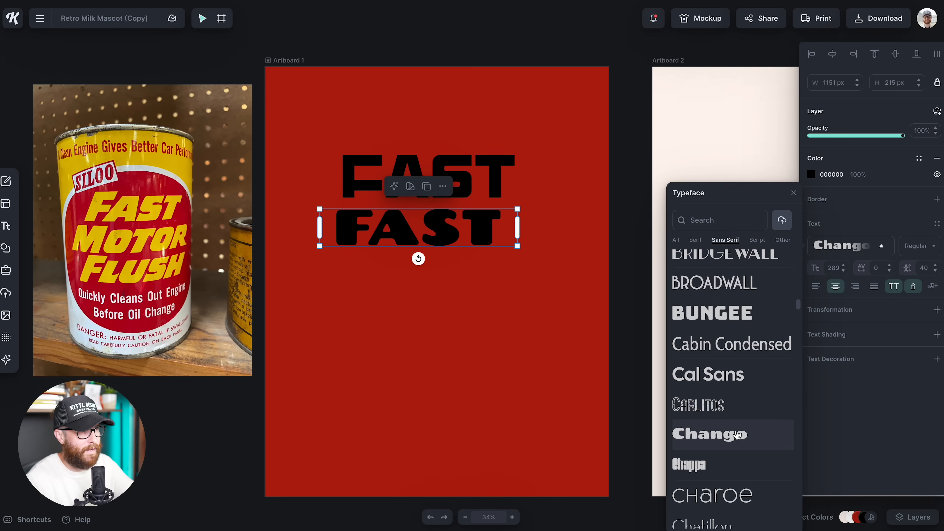
# Browse further through the sans serif typefaces and try Forta on the lower FAST text.
pyautogui.scroll(-2, 737, 431)
pyautogui.scroll(-6, 739, 427)
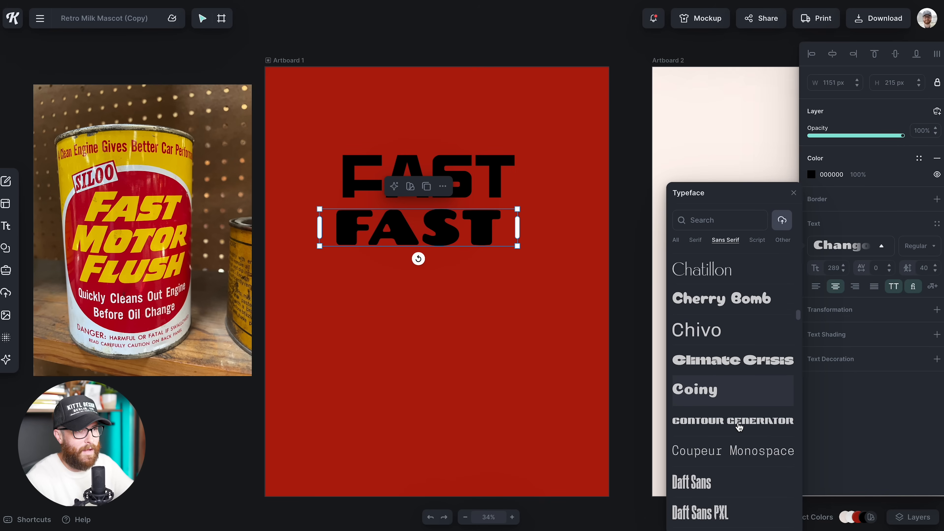
pyautogui.scroll(-5, 738, 427)
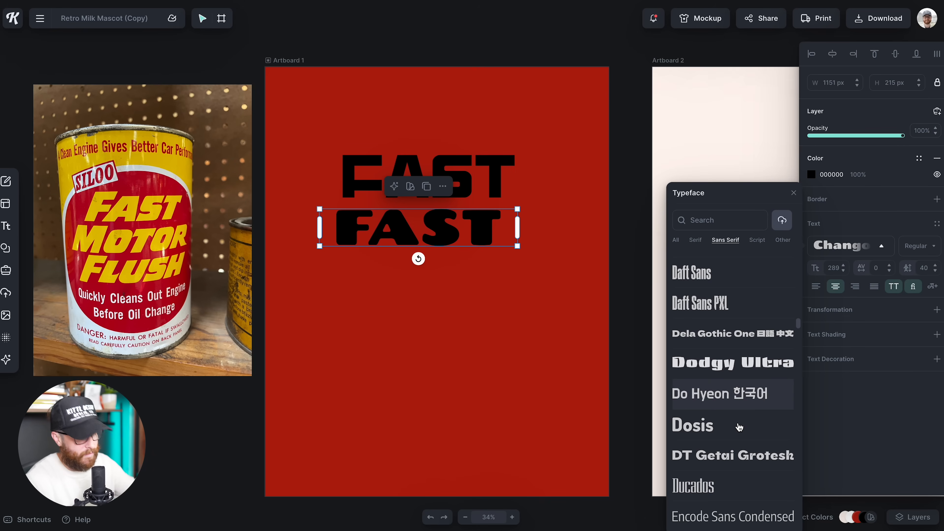
pyautogui.scroll(-5, 739, 426)
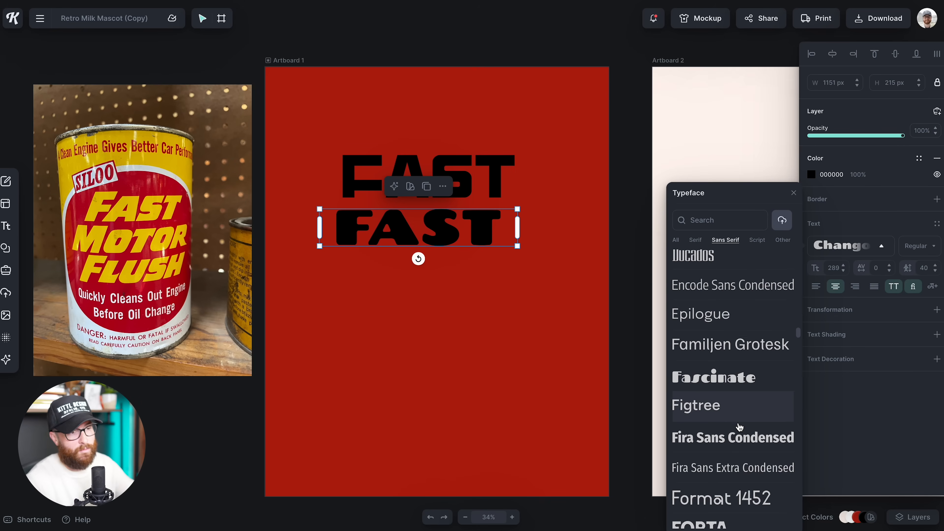
pyautogui.scroll(-3, 738, 427)
pyautogui.click(725, 400)
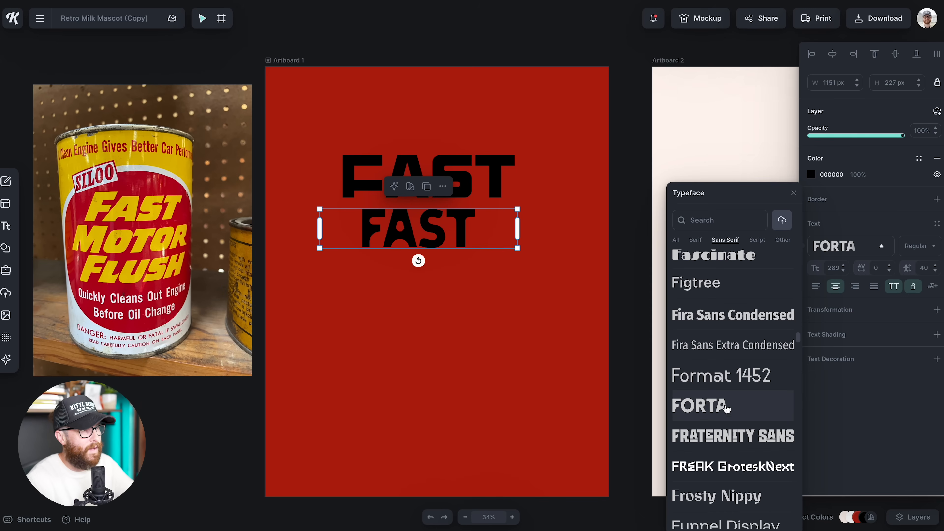
# Set the lower FAST text in Gasoek One and check which styles the typeface offers.
pyautogui.scroll(-6, 727, 409)
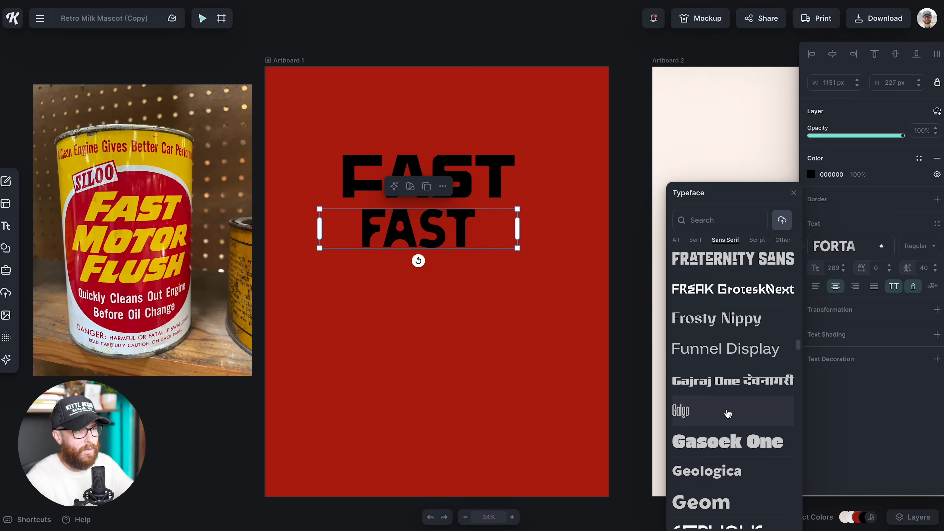
pyautogui.click(723, 440)
pyautogui.scroll(-2, 720, 436)
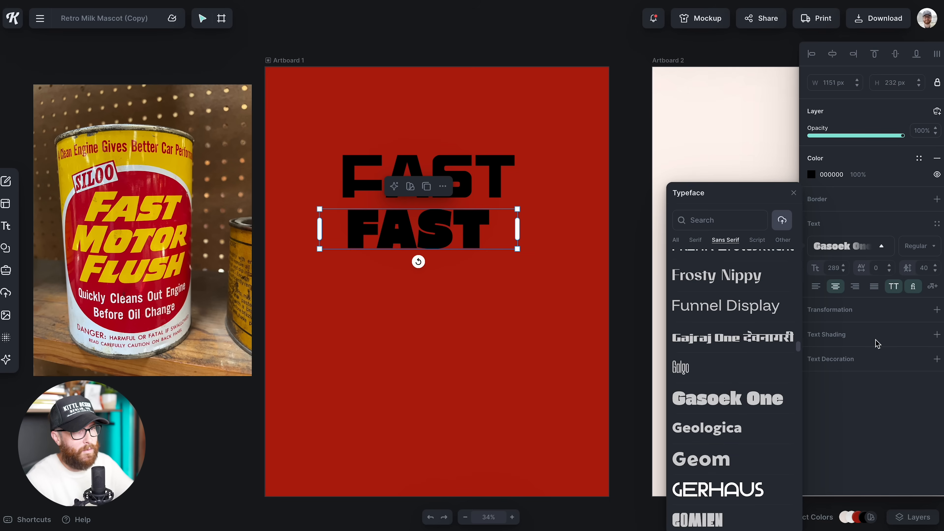
pyautogui.click(924, 247)
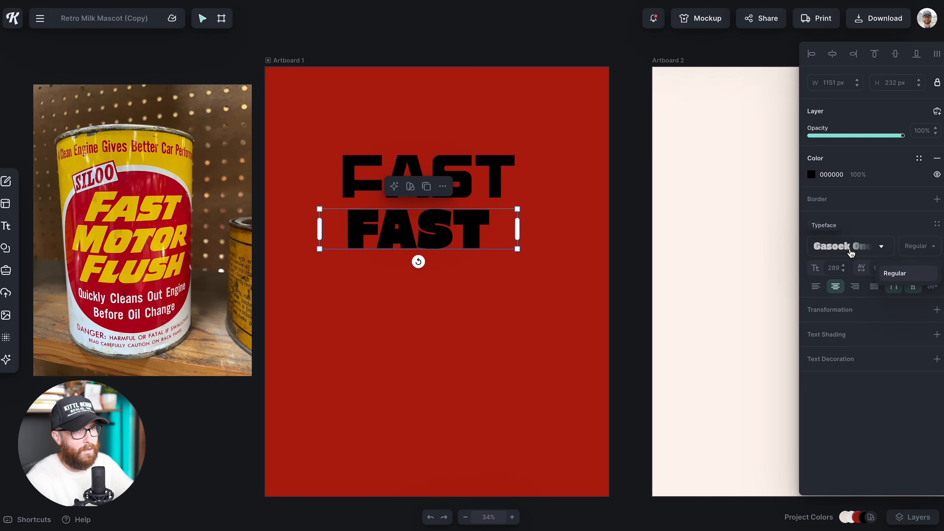
# Slant the lower FAST text forward with a Distort transformation and move the two FAST texts further apart.
pyautogui.click(937, 310)
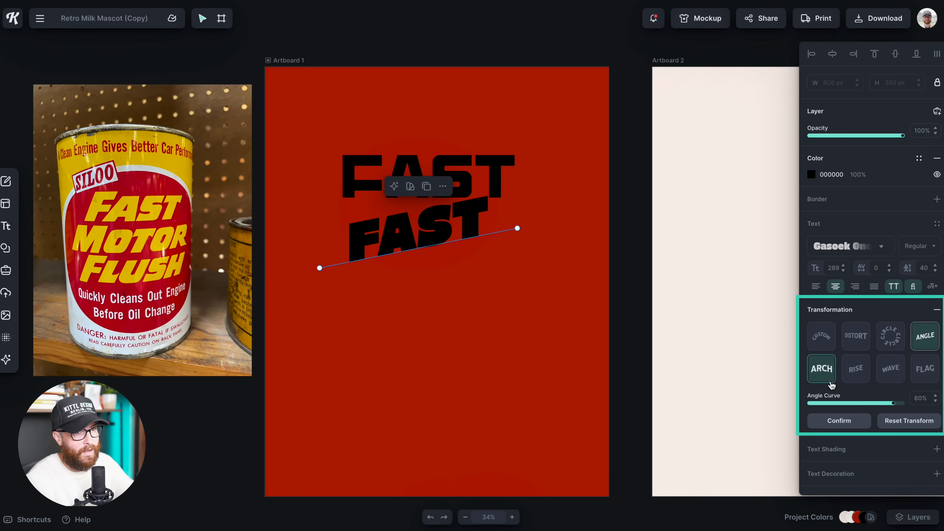
pyautogui.click(855, 336)
pyautogui.moveTo(489, 210); pyautogui.dragTo(501, 209)
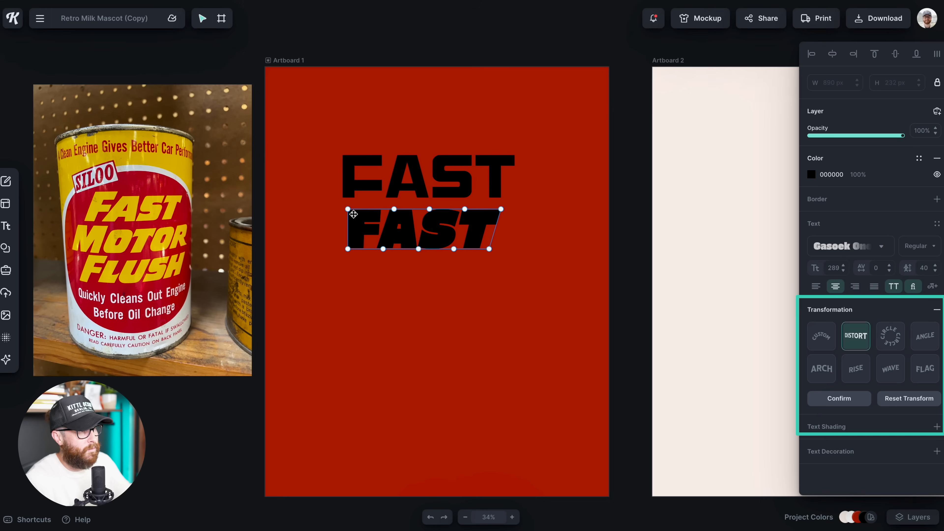
pyautogui.moveTo(350, 211); pyautogui.dragTo(356, 210)
pyautogui.click(449, 314)
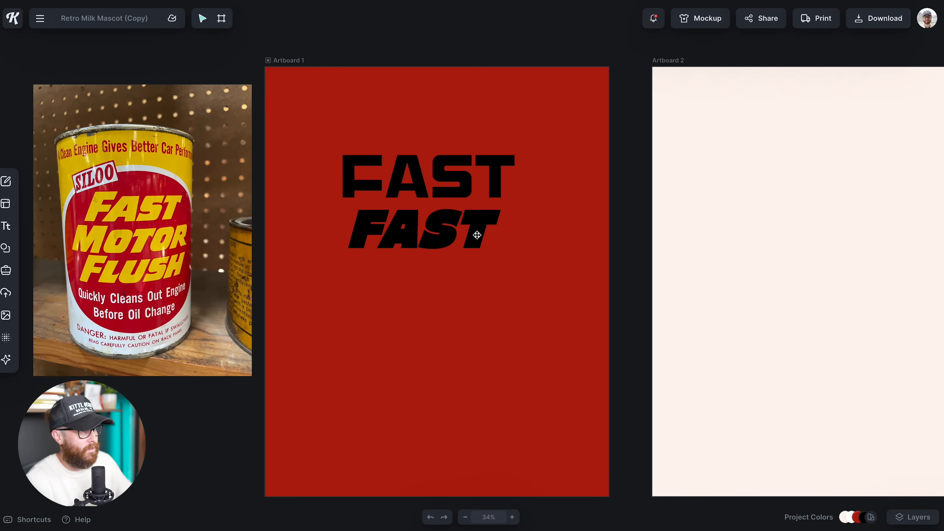
pyautogui.moveTo(477, 235); pyautogui.dragTo(481, 249)
pyautogui.moveTo(497, 176); pyautogui.dragTo(513, 133)
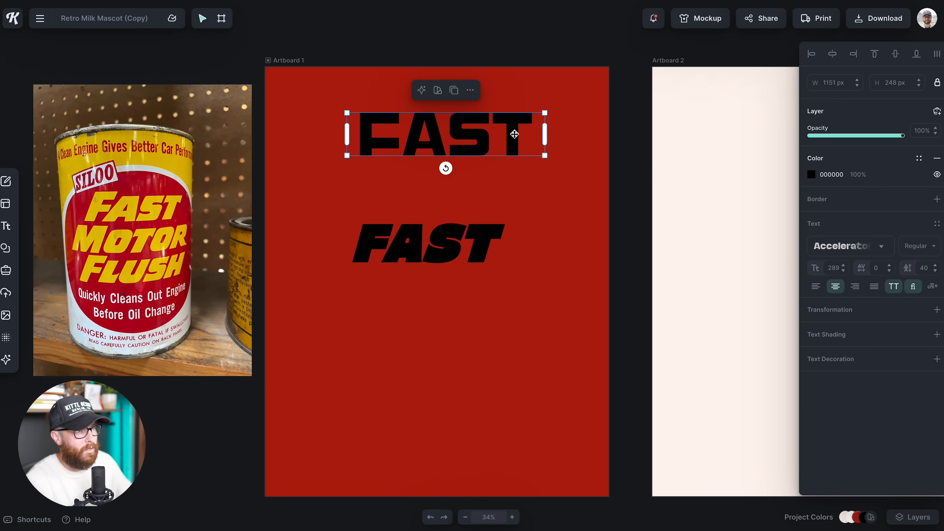
# Search the typefaces for "bold" and "ital" and try Hubot Sans on the upper FAST text.
pyautogui.click(855, 246)
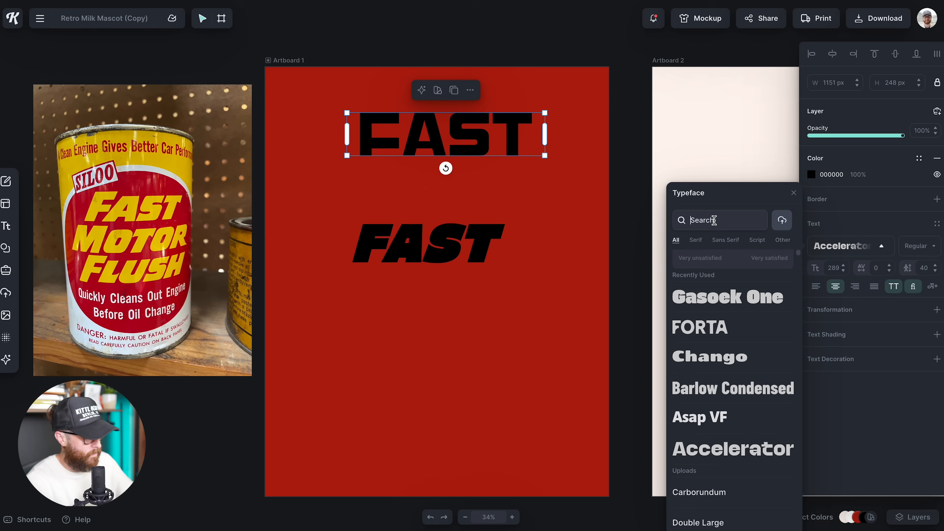
pyautogui.click(714, 220)
pyautogui.write('bold')
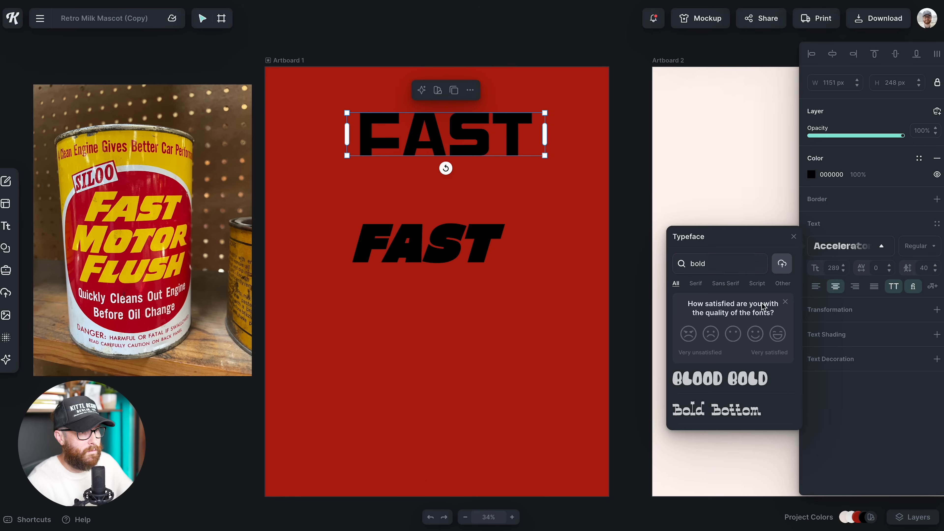
pyautogui.doubleClick(714, 264)
pyautogui.write('ital')
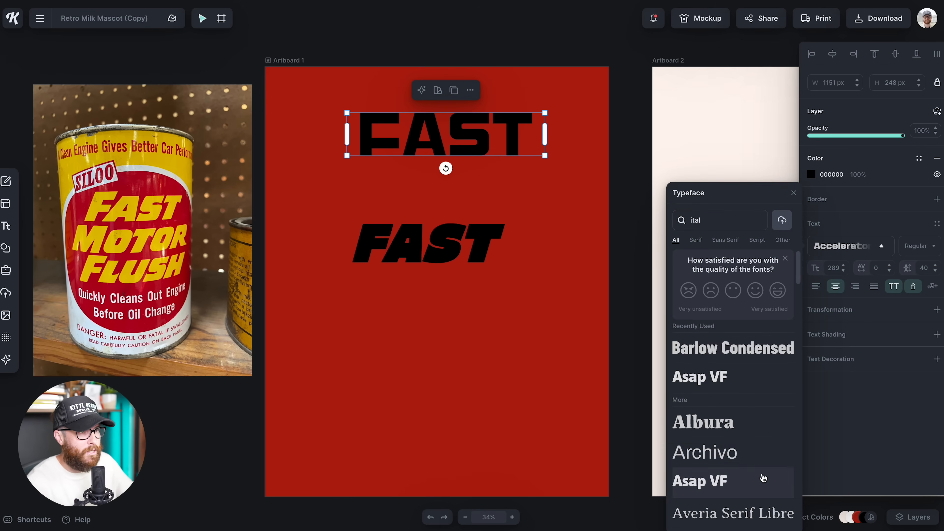
pyautogui.scroll(-4, 762, 483)
pyautogui.scroll(-6, 763, 458)
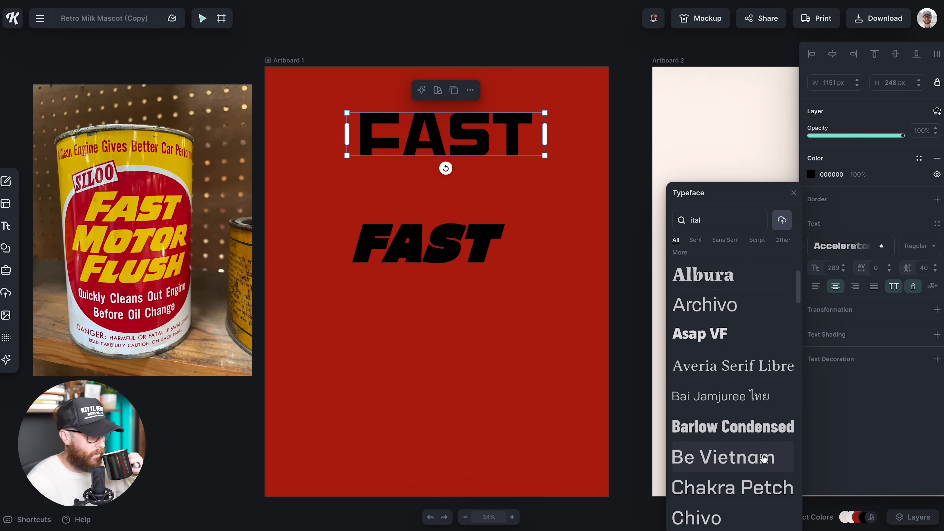
pyautogui.click(763, 459)
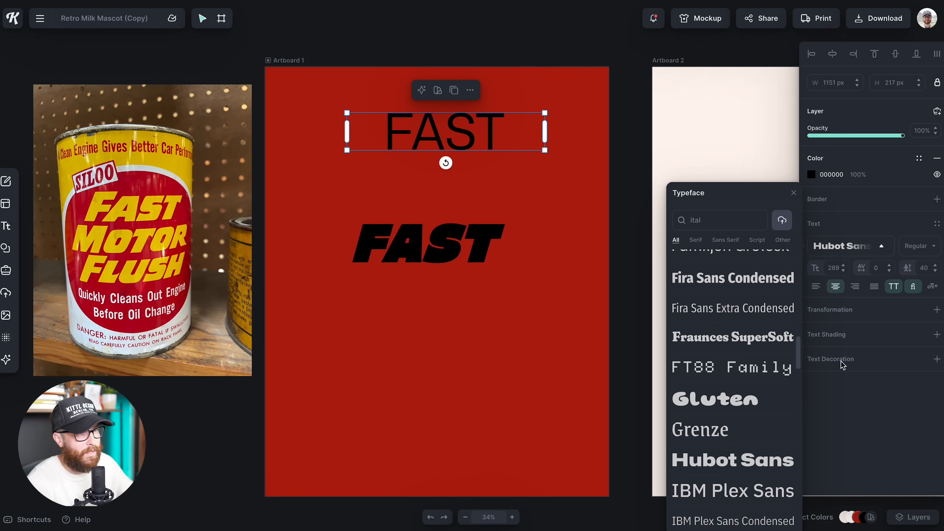
# Browse the style variants of Hubot Sans and try a bold italic style on the upper FAST text.
pyautogui.click(919, 246)
pyautogui.scroll(-2, 897, 344)
pyautogui.scroll(-5, 897, 345)
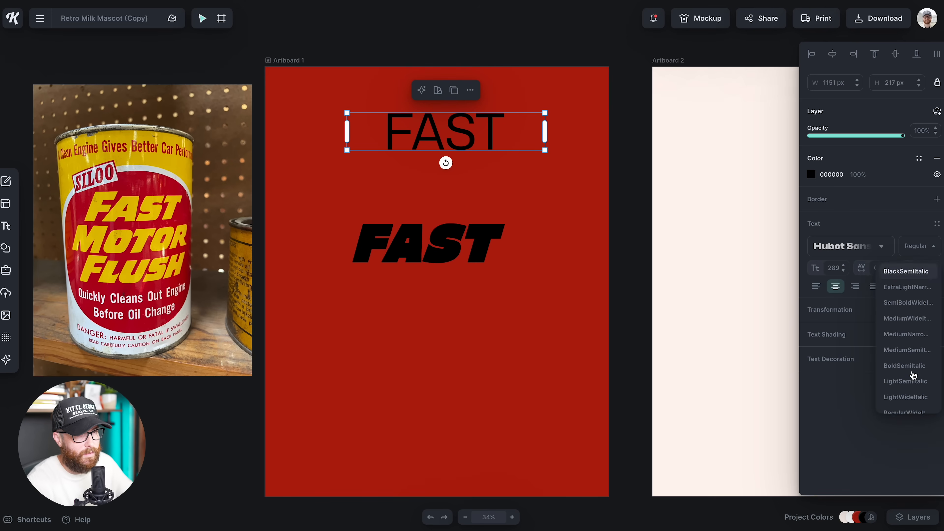
pyautogui.scroll(-1, 907, 371)
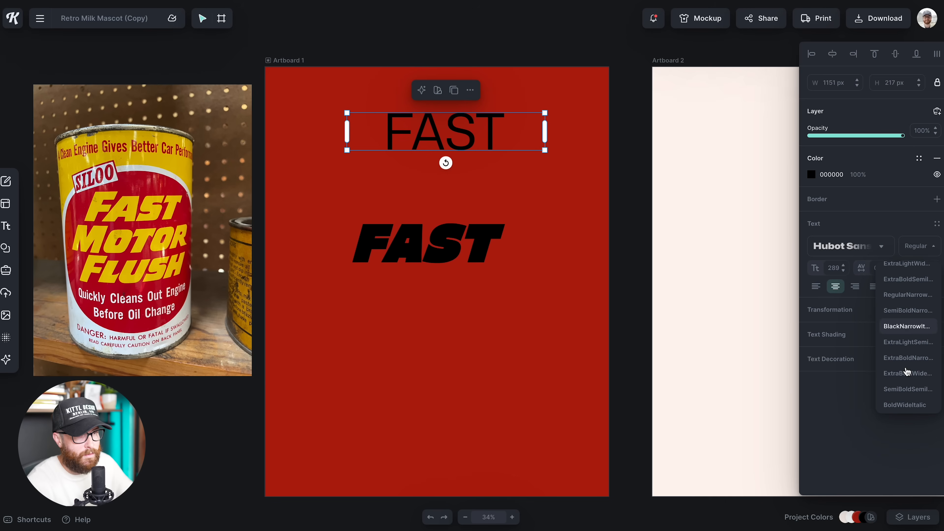
pyautogui.click(907, 389)
pyautogui.scroll(5, 907, 393)
pyautogui.scroll(-2, 907, 393)
pyautogui.click(914, 346)
# Try the bold narrow, BlackSemi and ExtraBoldWide styles of Hubot Sans on the upper FAST text.
pyautogui.scroll(-6, 915, 347)
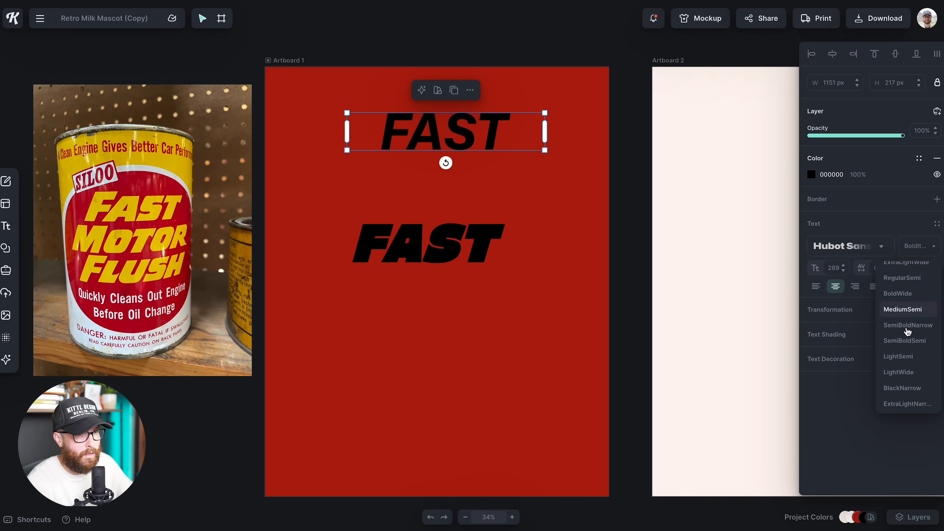
pyautogui.click(915, 331)
pyautogui.scroll(-2, 910, 311)
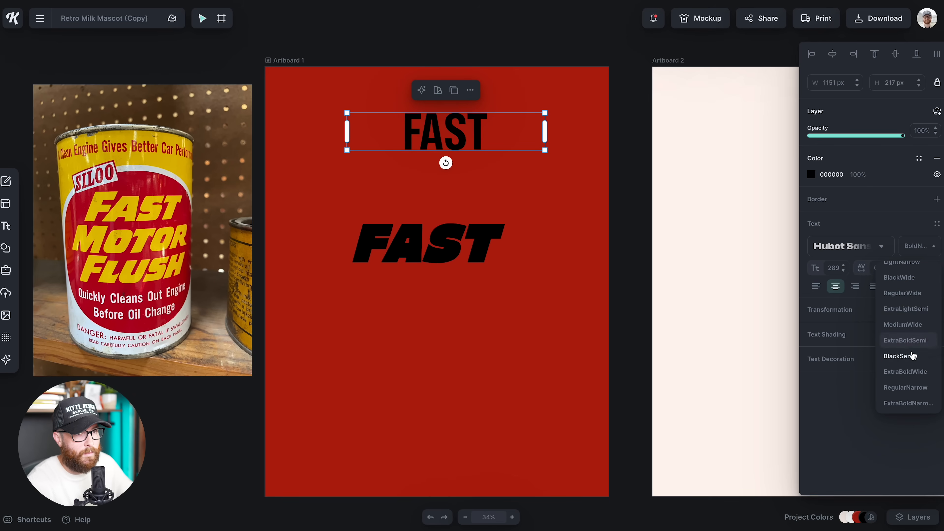
pyautogui.click(912, 357)
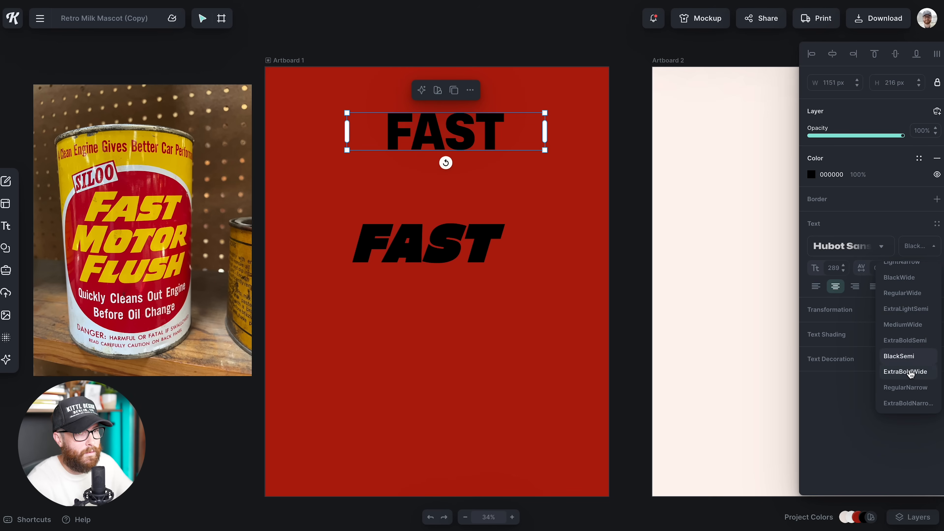
pyautogui.click(911, 372)
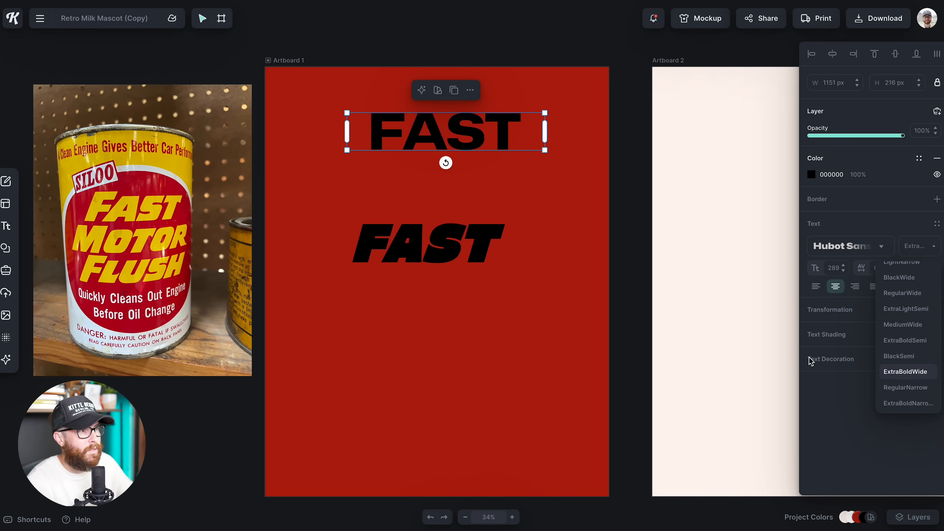
pyautogui.click(519, 310)
# Enlarge the lower FAST text to about 1001 px wide and slant its upper edge slightly further by editing the Distort transformation.
pyautogui.click(444, 246)
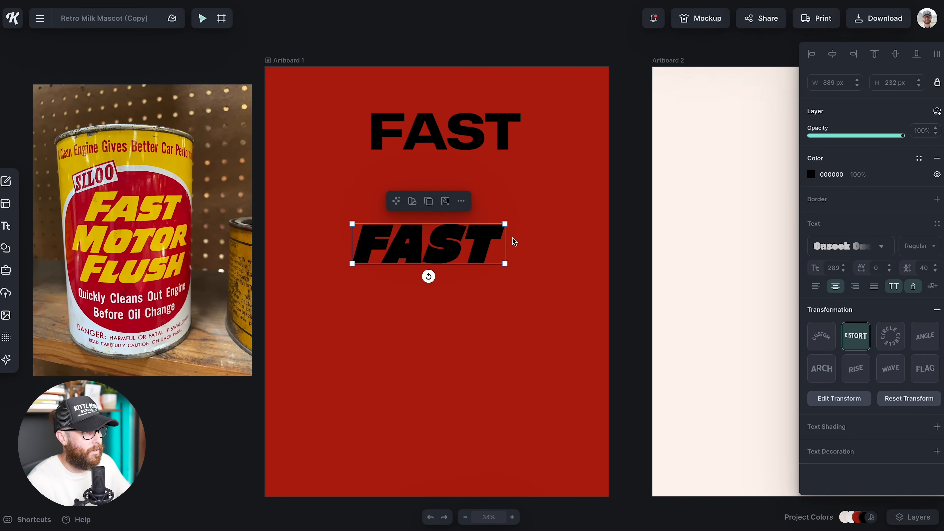
pyautogui.moveTo(506, 222); pyautogui.dragTo(515, 221)
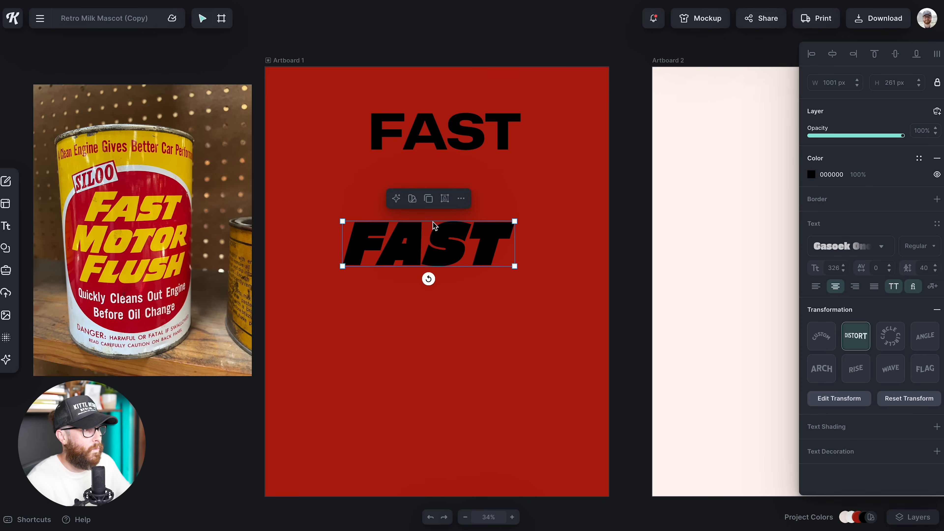
pyautogui.click(445, 198)
pyautogui.moveTo(514, 222); pyautogui.dragTo(519, 221)
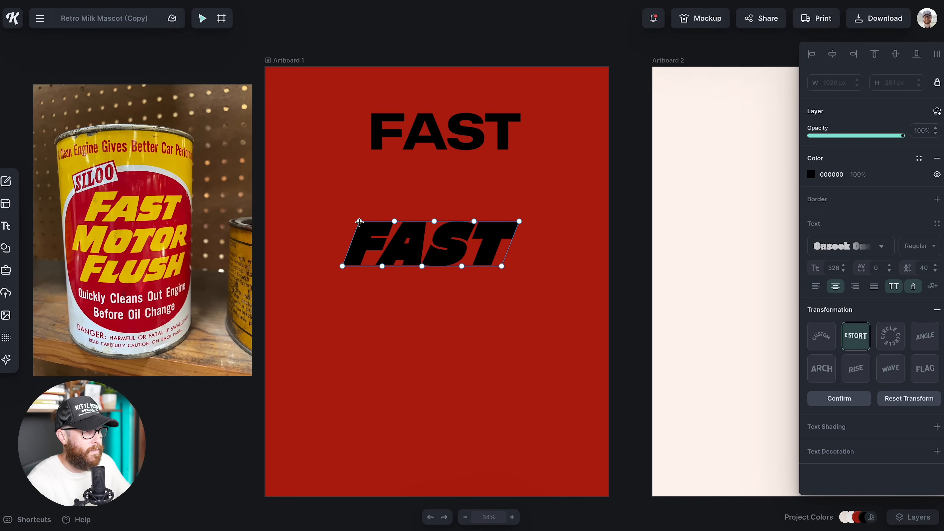
pyautogui.click(417, 172)
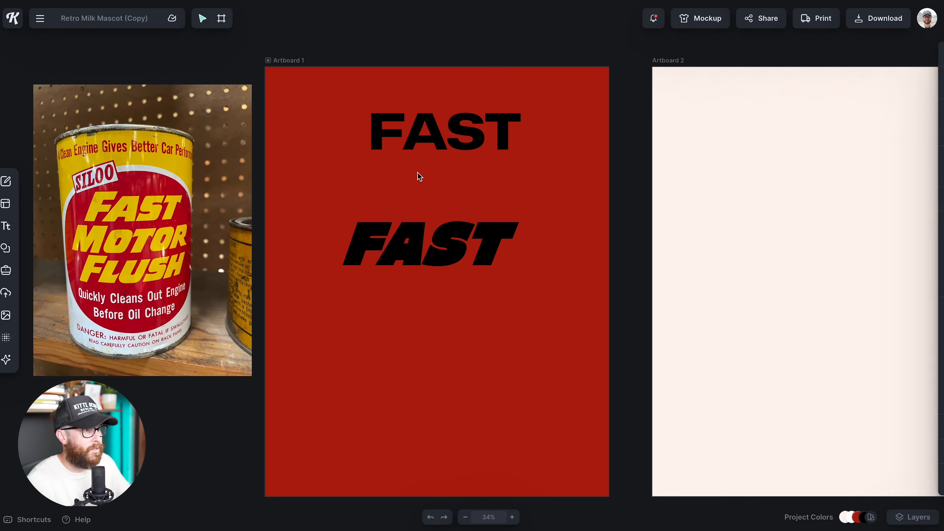
# Delete the upper FAST text and move the slanted FAST text up into the upper part of Artboard 1.
pyautogui.click(444, 129)
pyautogui.press('Delete')
pyautogui.moveTo(443, 256); pyautogui.dragTo(460, 198)
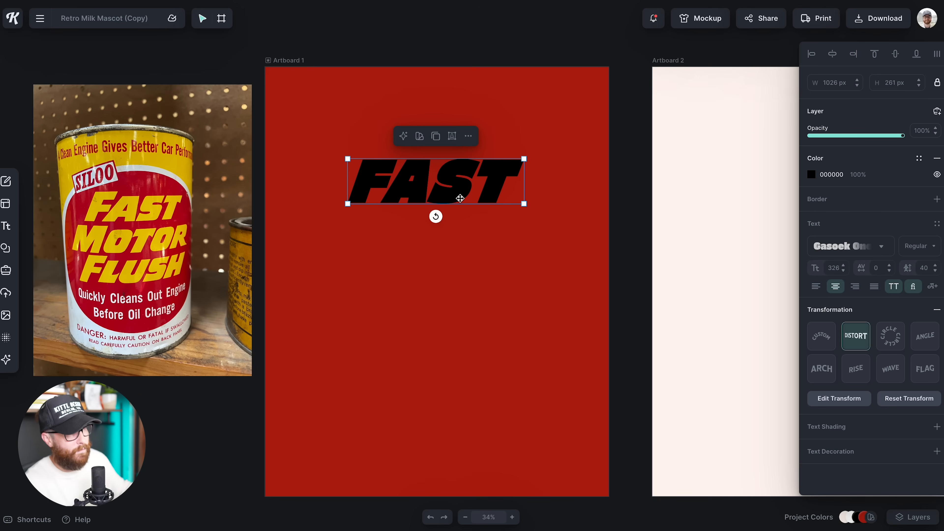
# Duplicate the slanted FAST text just below the original and change the copy's wording to Motor.
pyautogui.moveTo(461, 195); pyautogui.dragTo(423, 244)
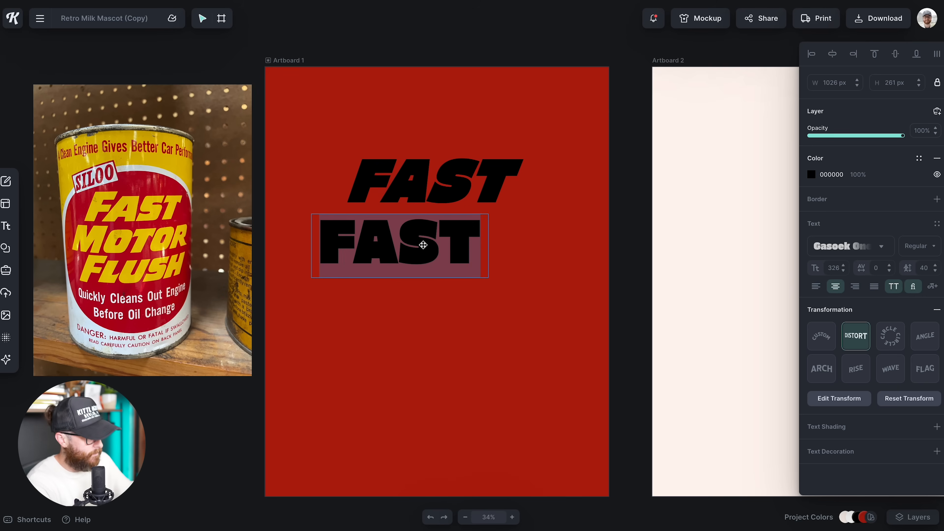
pyautogui.write('Motor')
pyautogui.press('Escape')
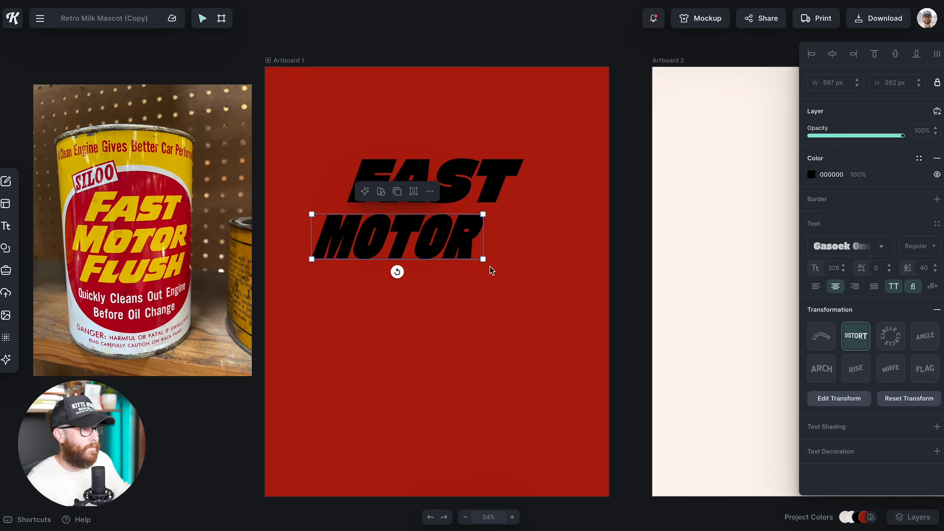
pyautogui.click(482, 291)
# Duplicate the MOTOR text below itself and change the copy's wording to Flush.
pyautogui.moveTo(432, 247); pyautogui.dragTo(474, 316)
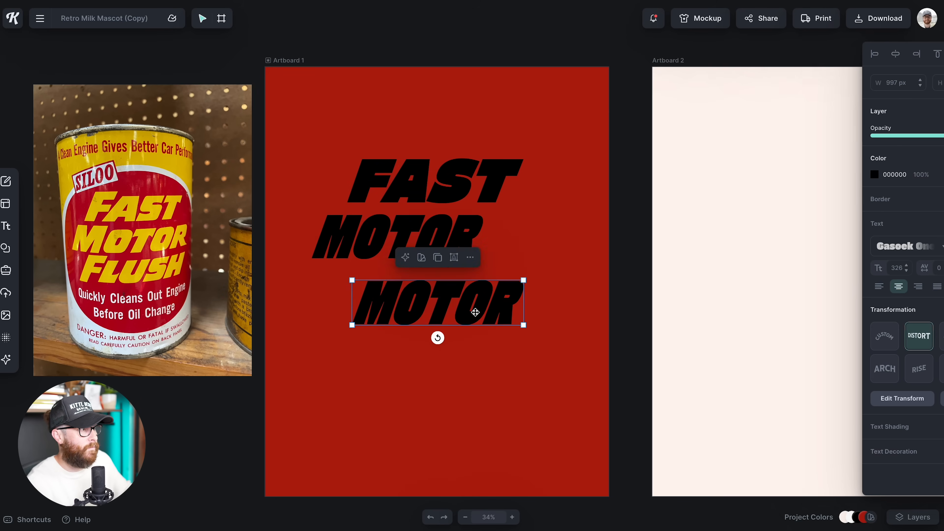
pyautogui.doubleClick(476, 313)
pyautogui.write('Flush')
pyautogui.press('Escape')
pyautogui.click(465, 449)
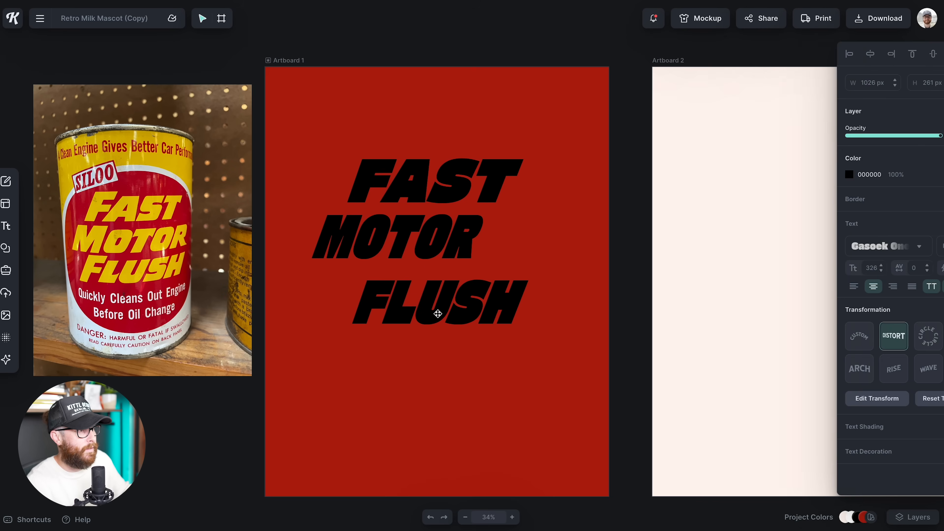
# Move the MOTOR text between FAST and FLUSH and check its undistorted lettering against the can photo.
pyautogui.moveTo(430, 256); pyautogui.dragTo(470, 278)
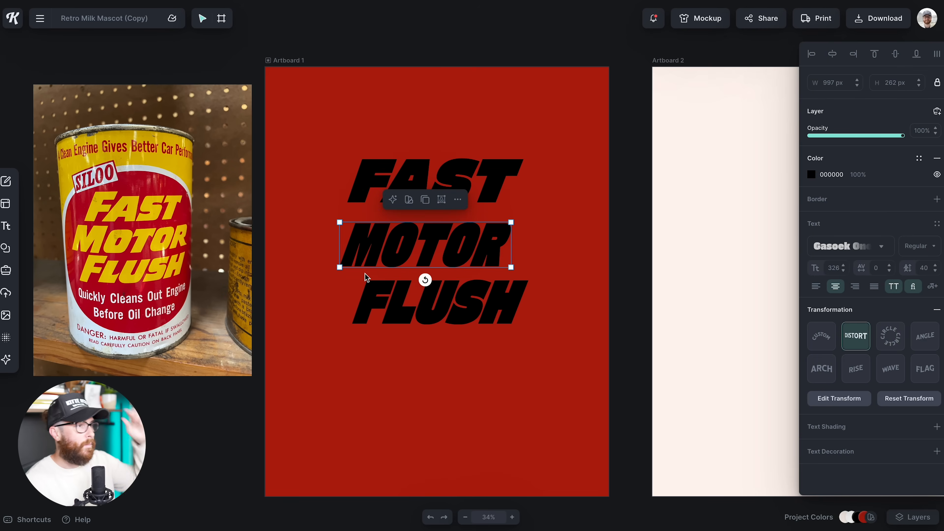
pyautogui.doubleClick(439, 237)
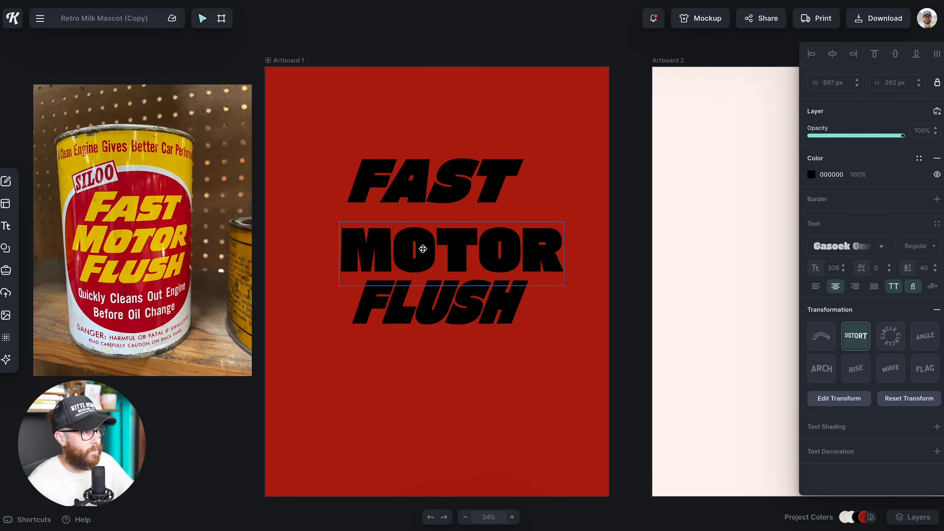
pyautogui.scroll(-3, 422, 390)
pyautogui.scroll(3, 427, 496)
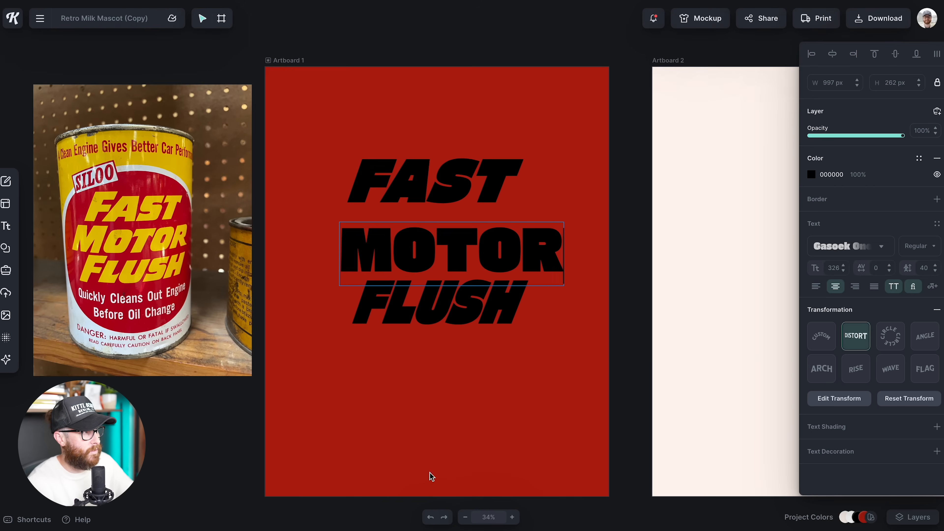
pyautogui.press('Escape')
# Delete the FLUSH and MOTOR texts from Artboard 1.
pyautogui.click(470, 310)
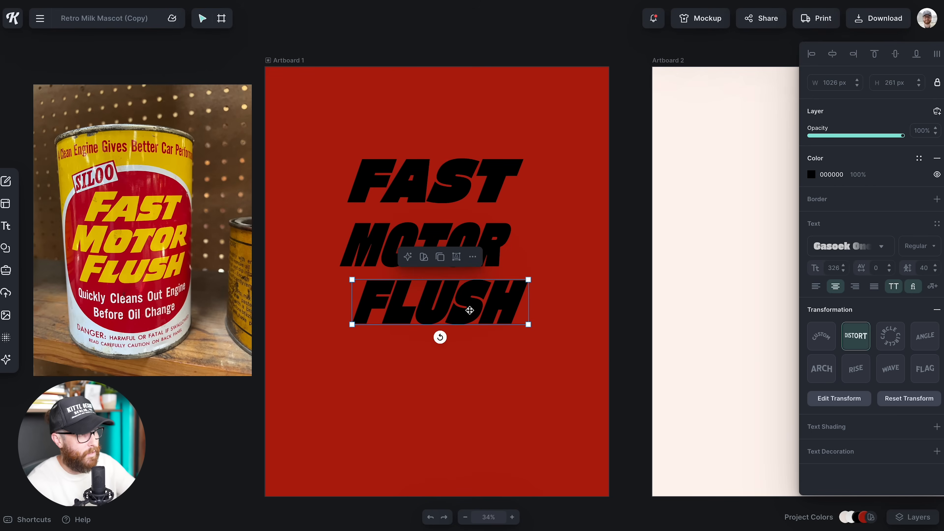
pyautogui.press('Delete')
pyautogui.click(480, 246)
pyautogui.press('Delete')
# Color the FAST text yellow (DDBB00) by sampling the lettering on the Fast Motor Flush can photo.
pyautogui.click(491, 174)
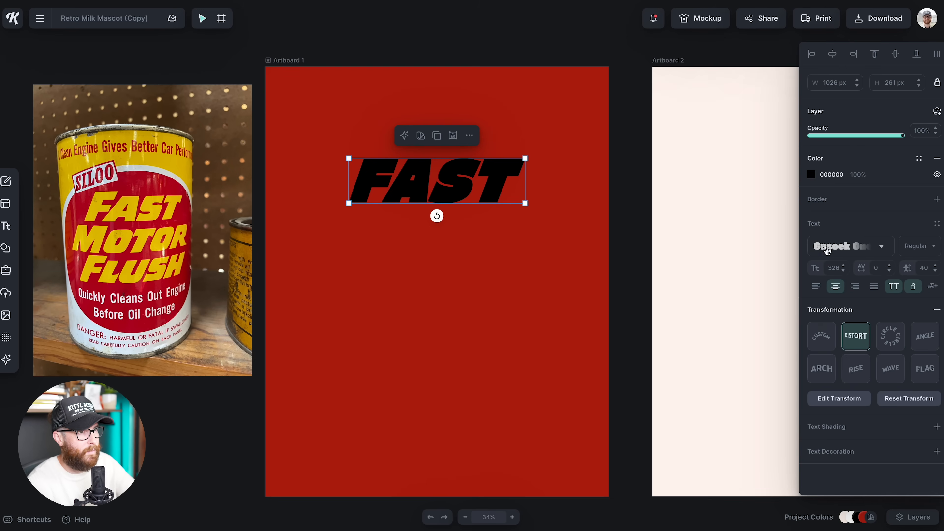
pyautogui.click(819, 174)
pyautogui.click(679, 324)
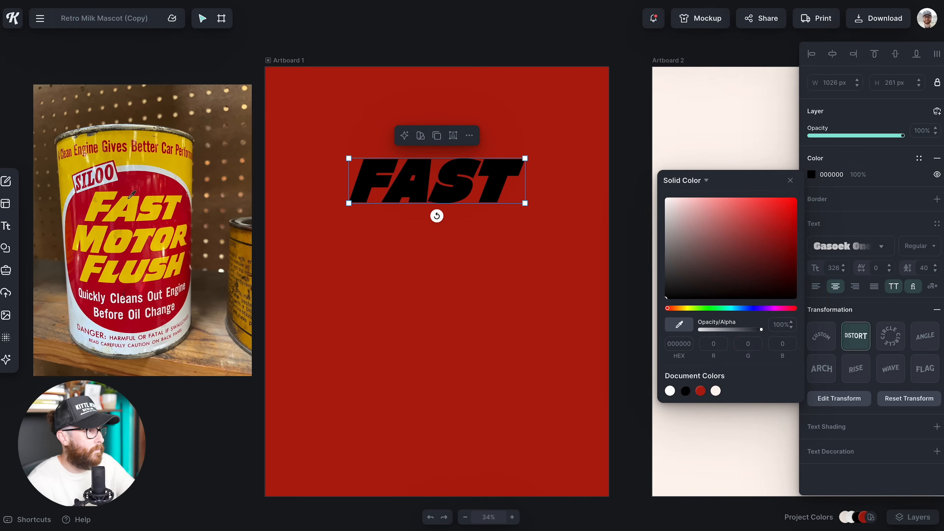
pyautogui.click(125, 205)
pyautogui.click(626, 292)
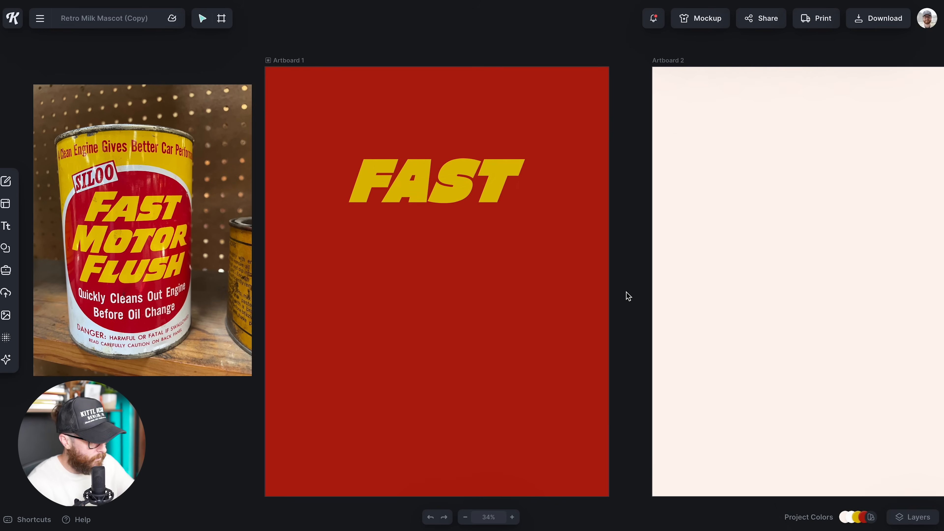
pyautogui.hotkey('ctrl', '-')
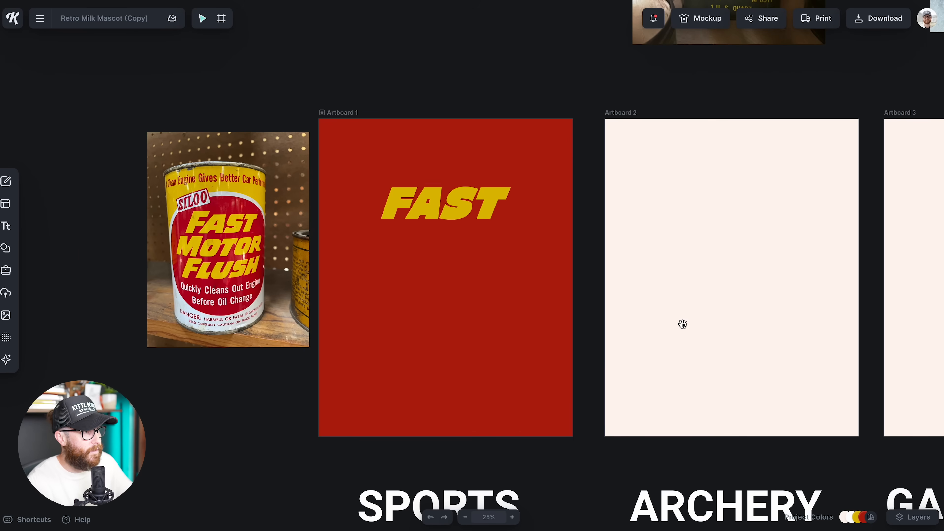
pyautogui.hscroll(3, 437, 320)
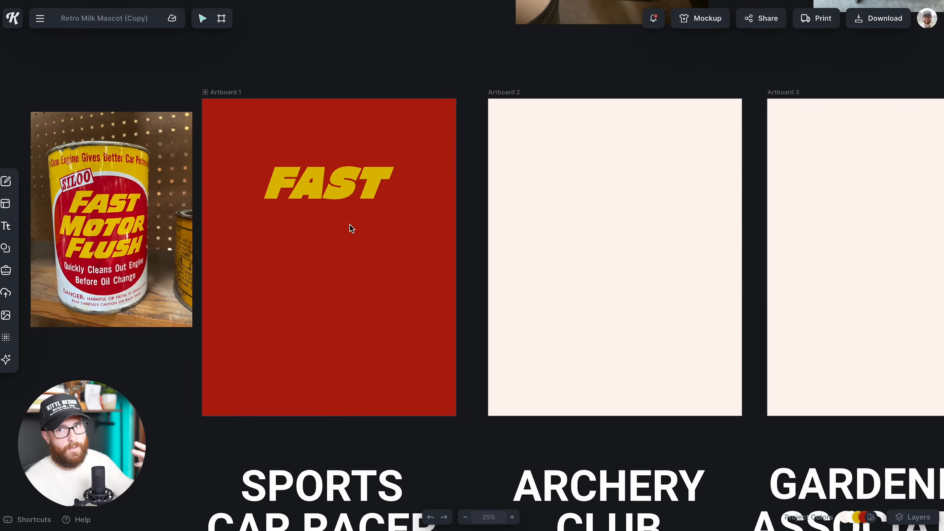
pyautogui.click(228, 95)
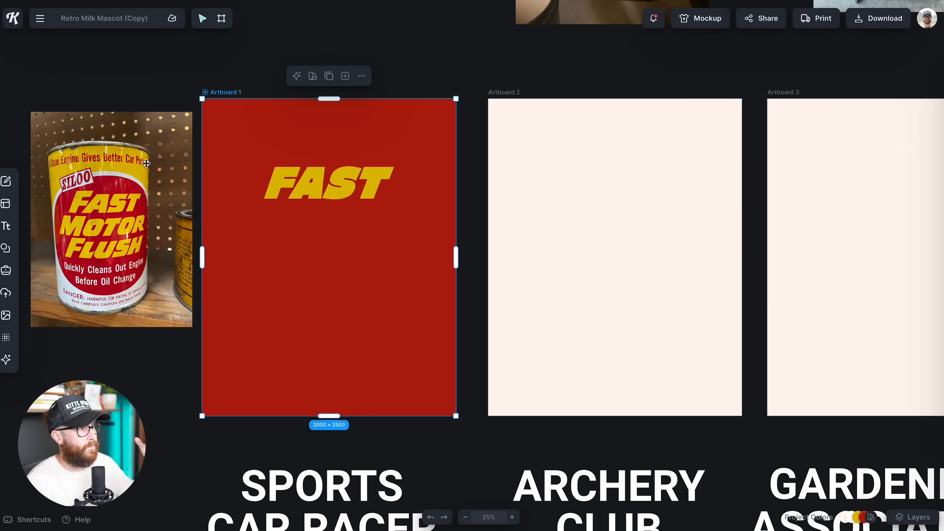
pyautogui.click(431, 266)
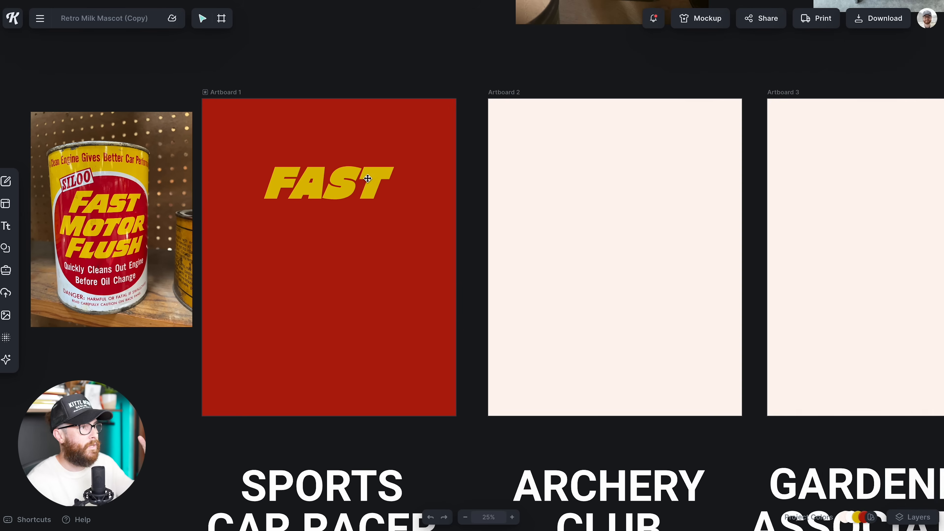
pyautogui.click(305, 184)
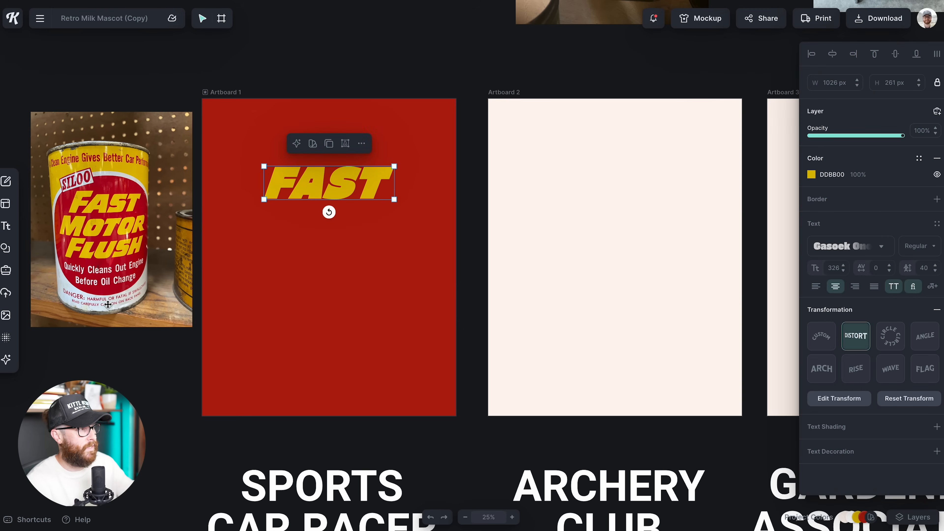
pyautogui.click(319, 341)
pyautogui.scroll(1, 334, 335)
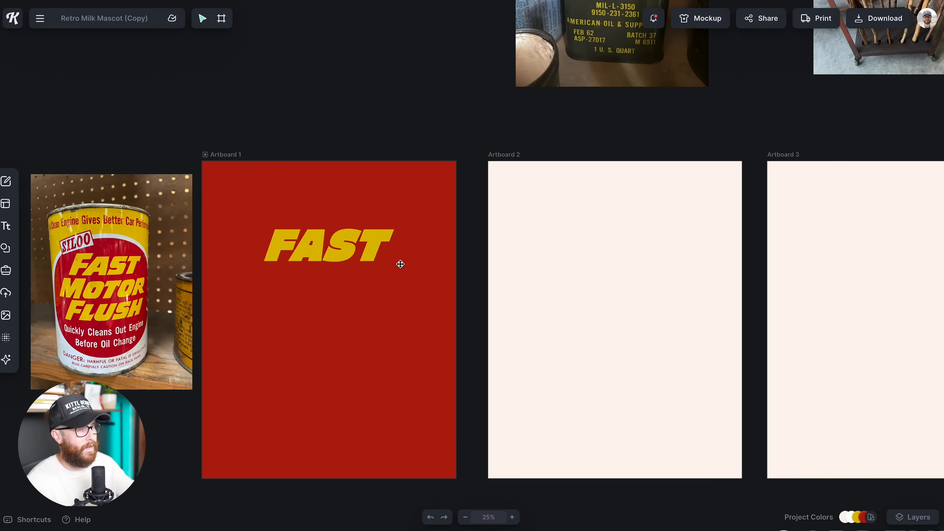
# Fill Artboard 2 with the olive gray (535349) sampled from the PL-MED oil can photo.
pyautogui.scroll(-3, 459, 293)
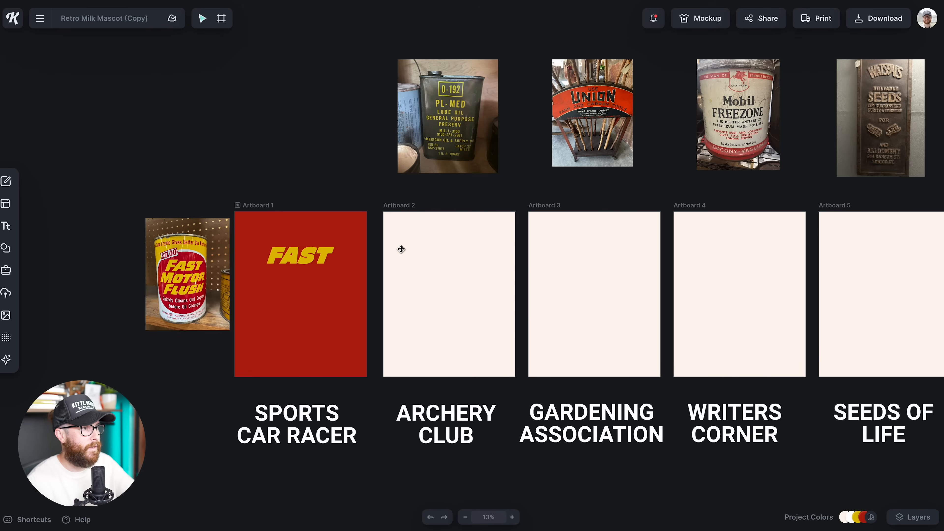
pyautogui.hscroll(3, 400, 249)
pyautogui.click(224, 204)
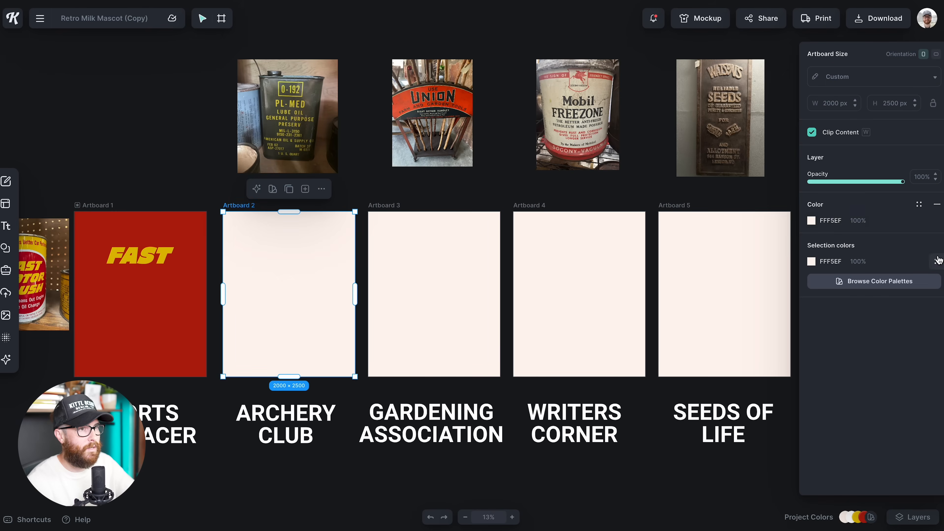
pyautogui.click(812, 221)
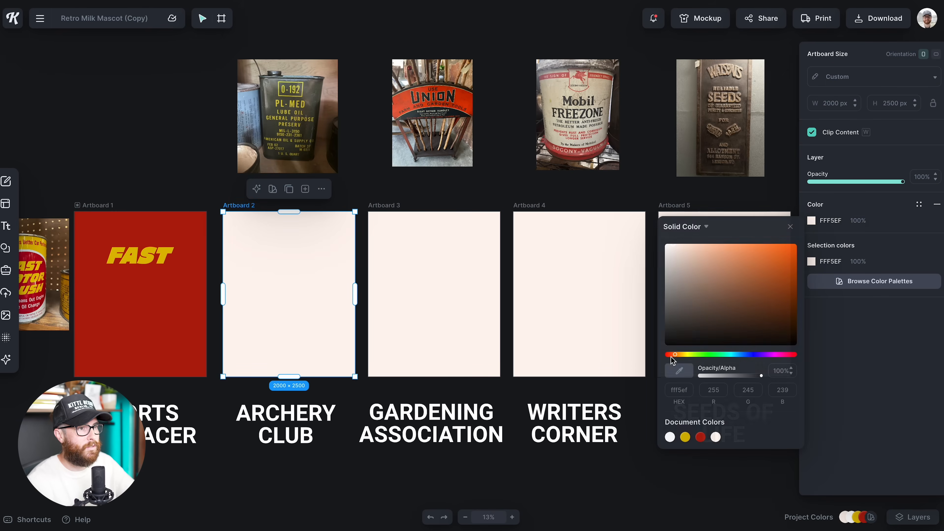
pyautogui.click(272, 112)
pyautogui.click(425, 198)
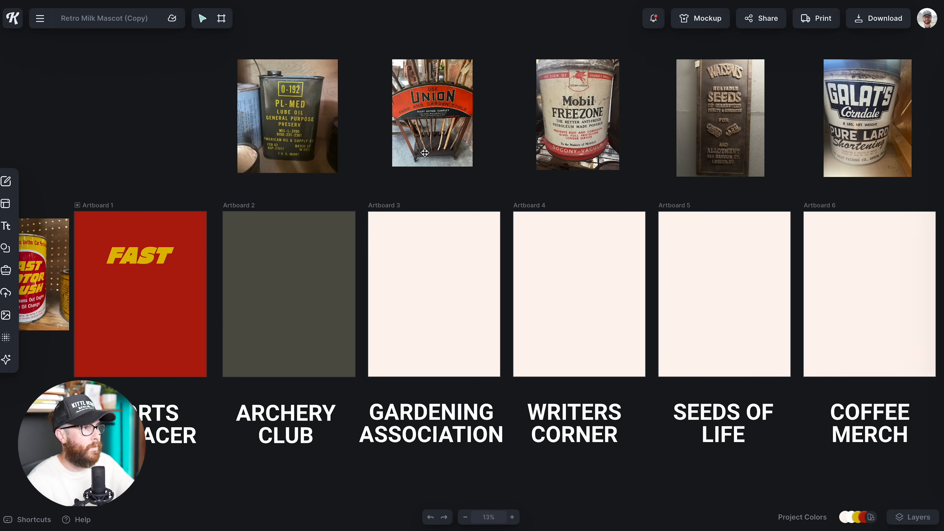
# Open Artboard 3's background color for editing.
pyautogui.click(431, 301)
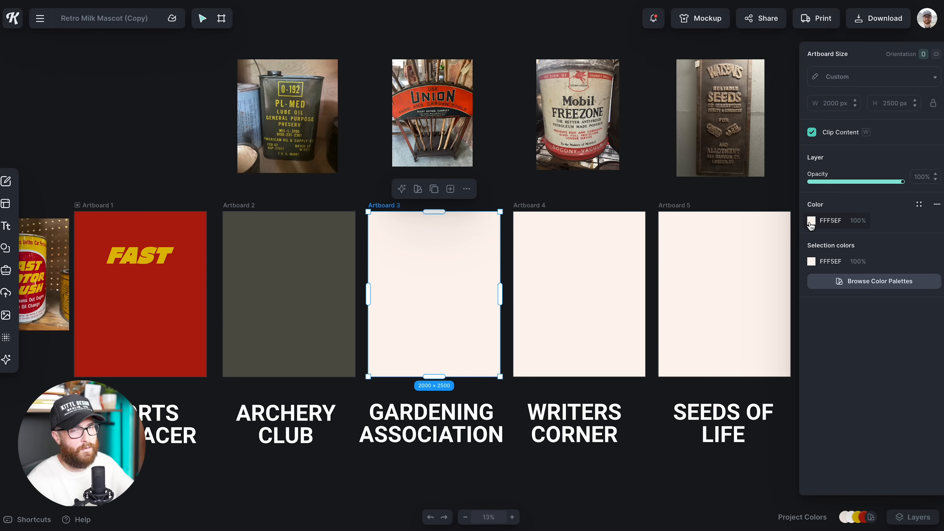
pyautogui.click(811, 221)
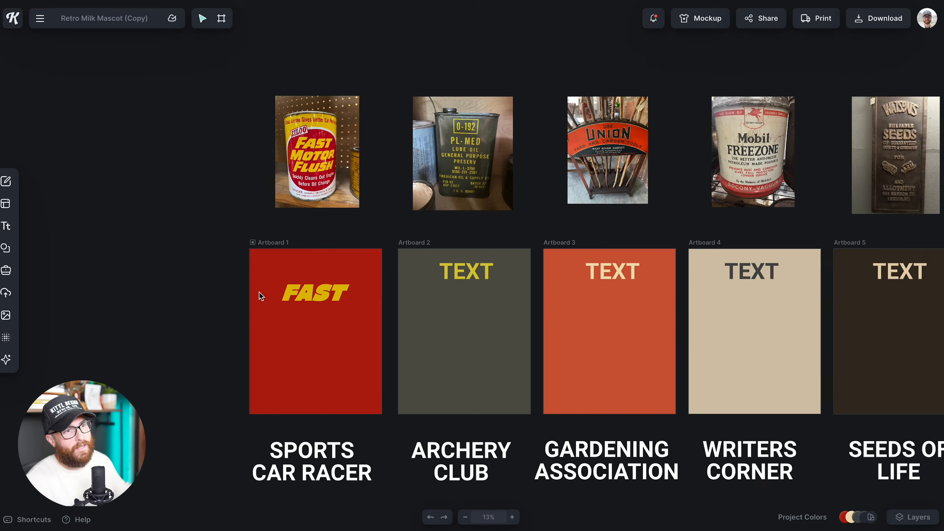
# Review the background and placeholder text colors of all eight artboards against their reference photos.
pyautogui.hscroll(5, 282, 316)
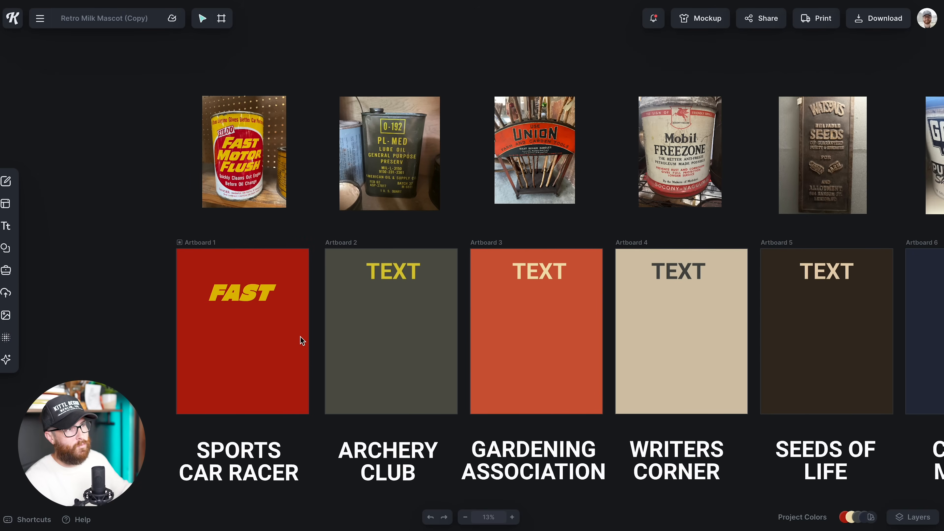
pyautogui.scroll(-5, 301, 342)
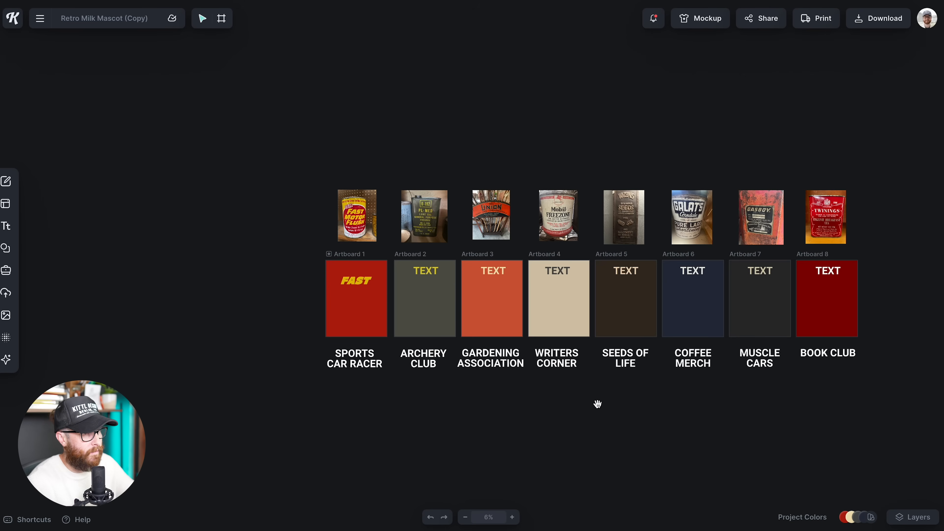
pyautogui.moveTo(597, 402); pyautogui.dragTo(399, 426)
pyautogui.scroll(3, 483, 440)
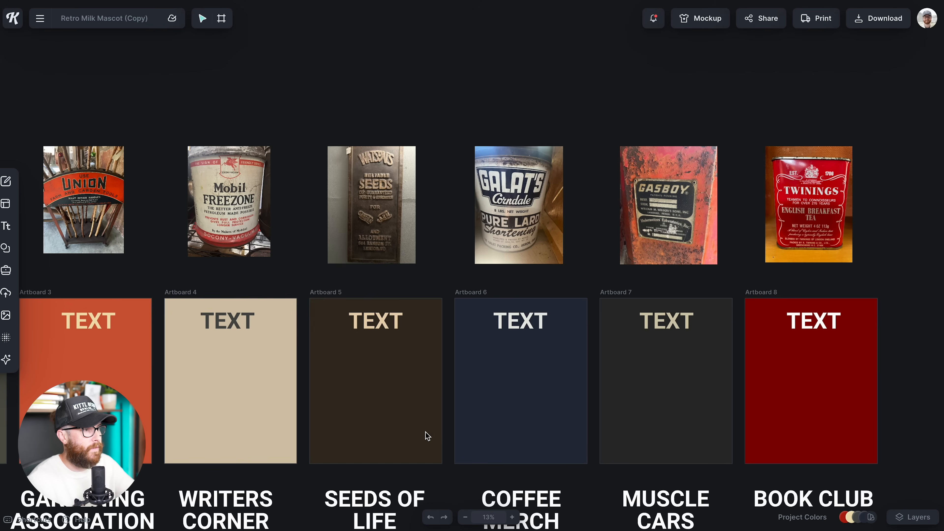
pyautogui.scroll(-5, 437, 431)
pyautogui.scroll(-3, 440, 310)
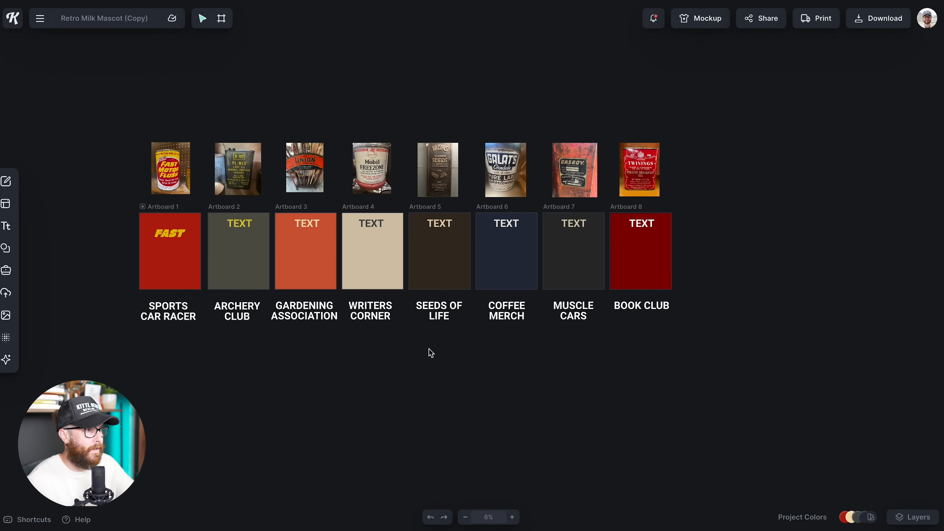
pyautogui.hscroll(-2, 446, 357)
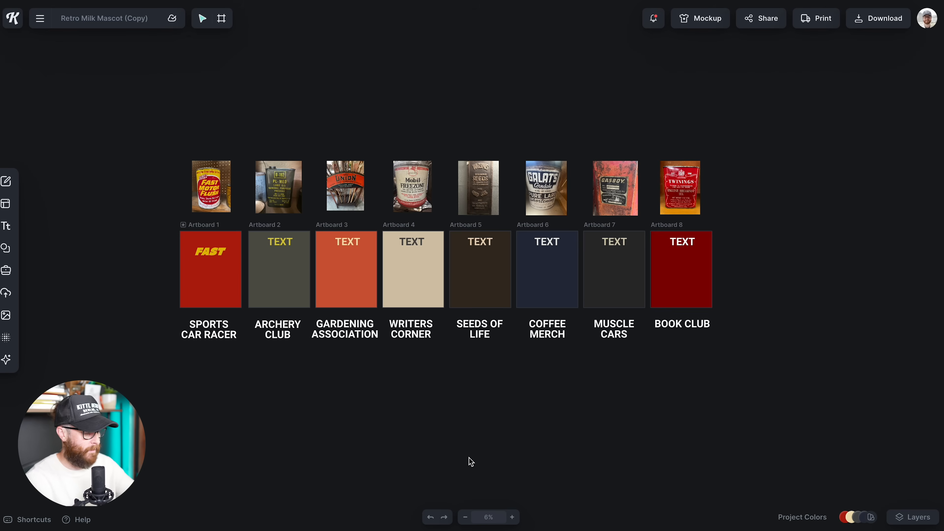
pyautogui.scroll(1, 527, 471)
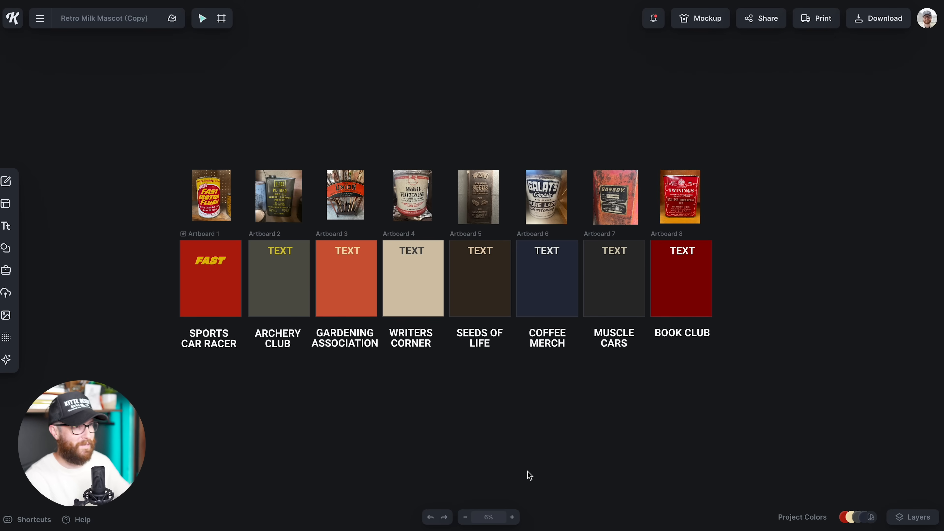
pyautogui.hotkey('ctrl', '=')
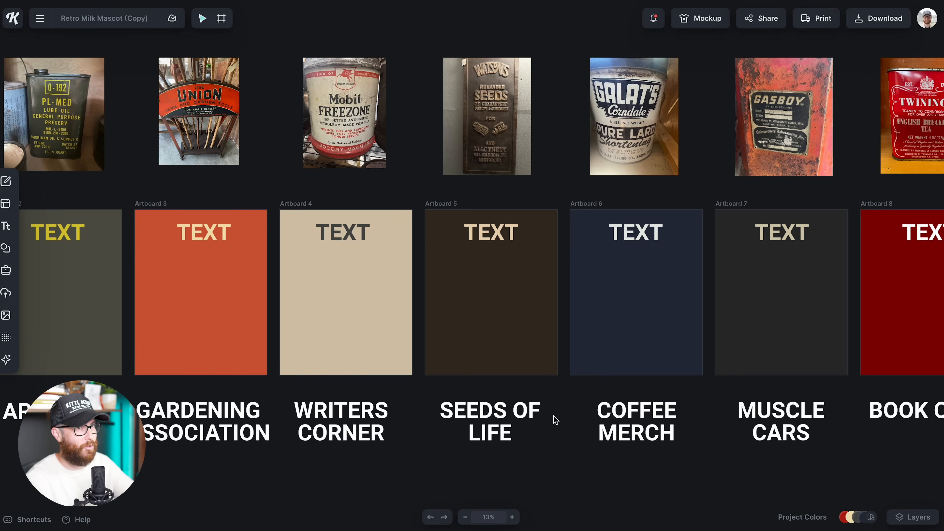
pyautogui.hscroll(2, 579, 418)
pyautogui.hscroll(-3, 584, 414)
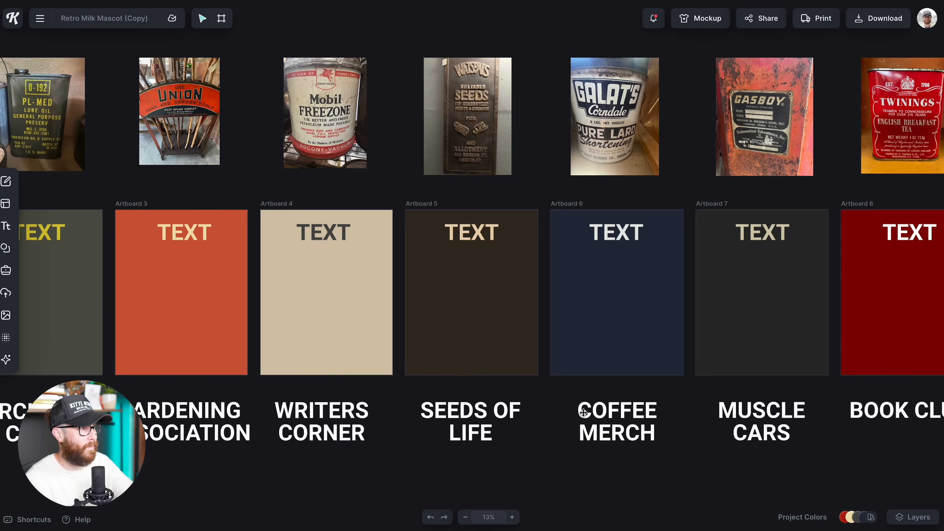
# Inspect the color settings of the TEXT placeholders on Artboard 2 and Artboard 3.
pyautogui.moveTo(231, 232); pyautogui.dragTo(226, 233)
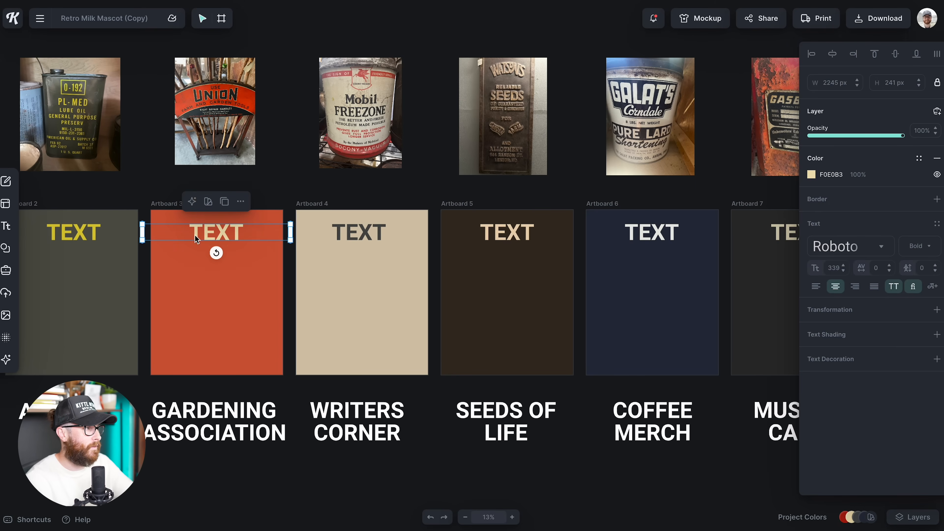
pyautogui.hscroll(-3, 104, 277)
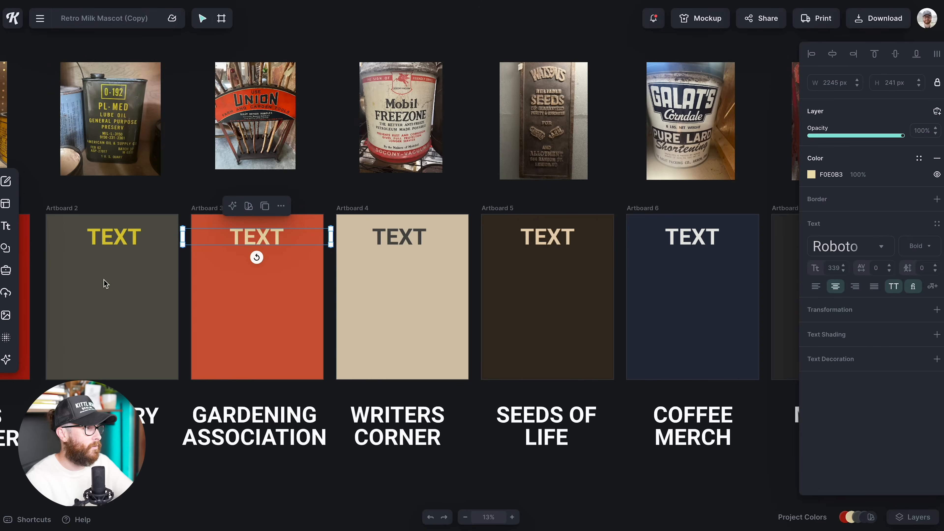
pyautogui.click(111, 236)
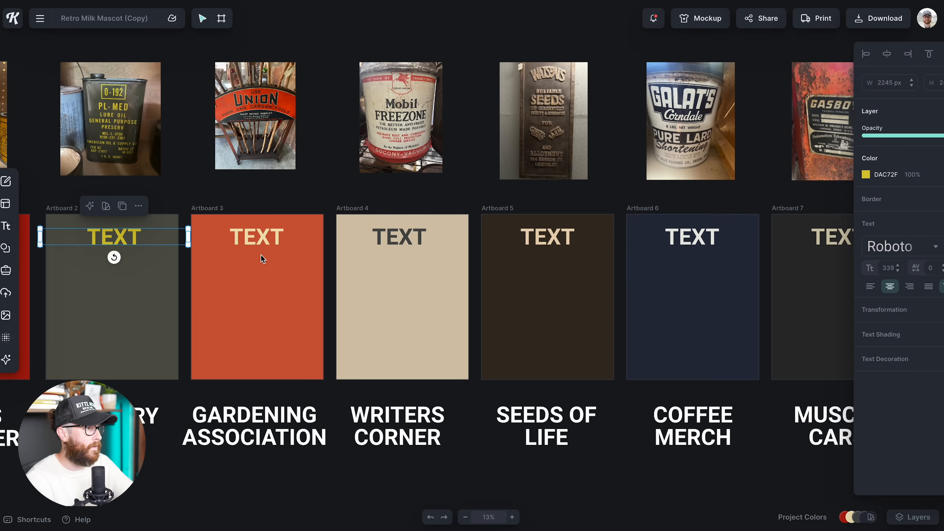
pyautogui.click(268, 241)
pyautogui.click(253, 309)
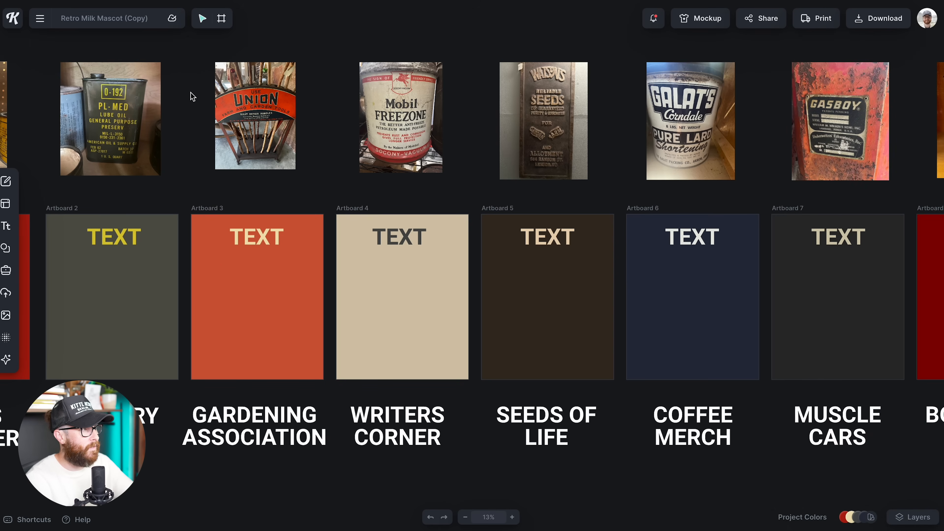
pyautogui.click(254, 237)
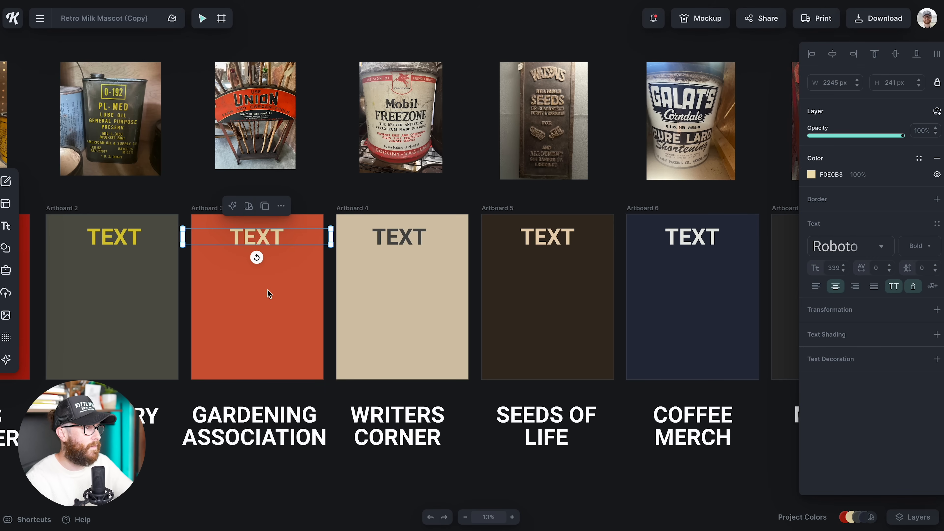
# Refill Artboard 2 with a darker olive by resampling the background color from the PL-MED oil can photo.
pyautogui.hscroll(-1, 186, 310)
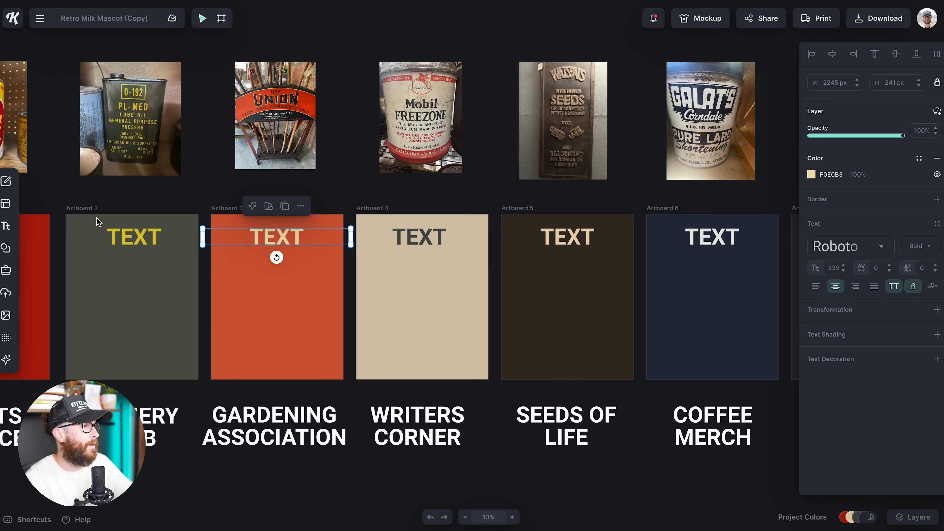
pyautogui.click(91, 206)
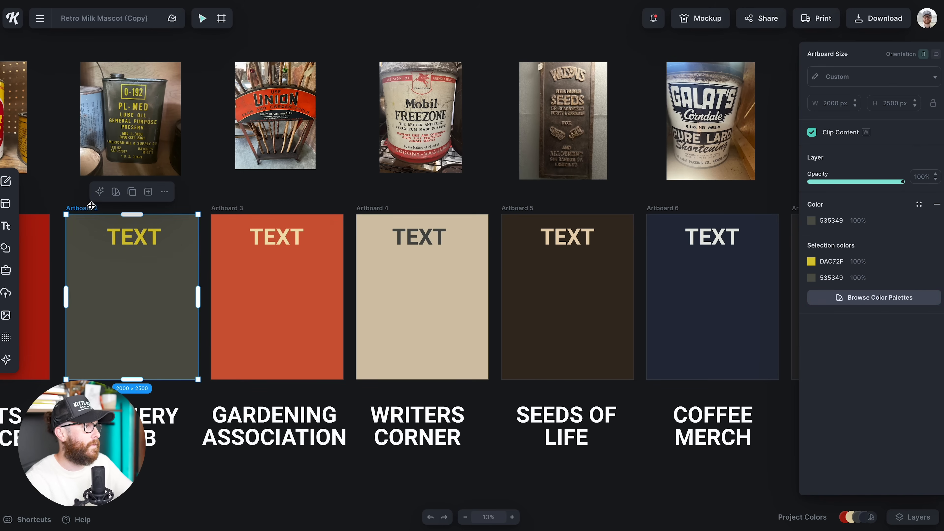
pyautogui.click(812, 223)
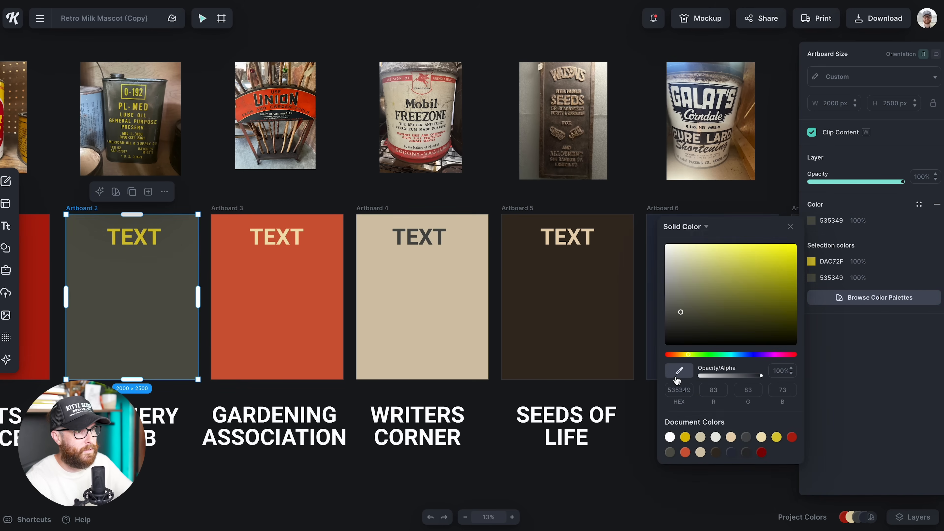
pyautogui.click(119, 133)
pyautogui.click(192, 330)
# Fill Artboard 1 with red sampled from the Fast Motor Flush can photo, then darken it to 9F001D.
pyautogui.hscroll(-5, 191, 330)
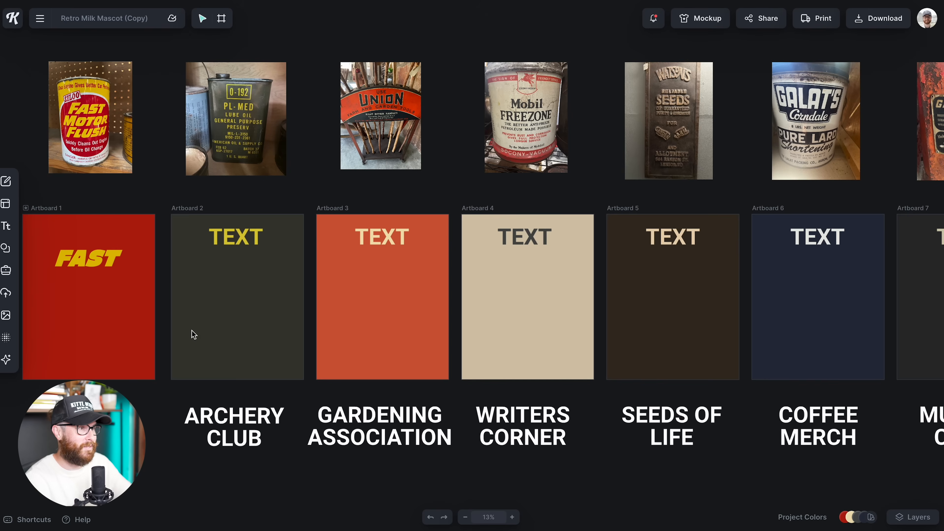
pyautogui.hscroll(-1, 192, 330)
pyautogui.scroll(1, 140, 305)
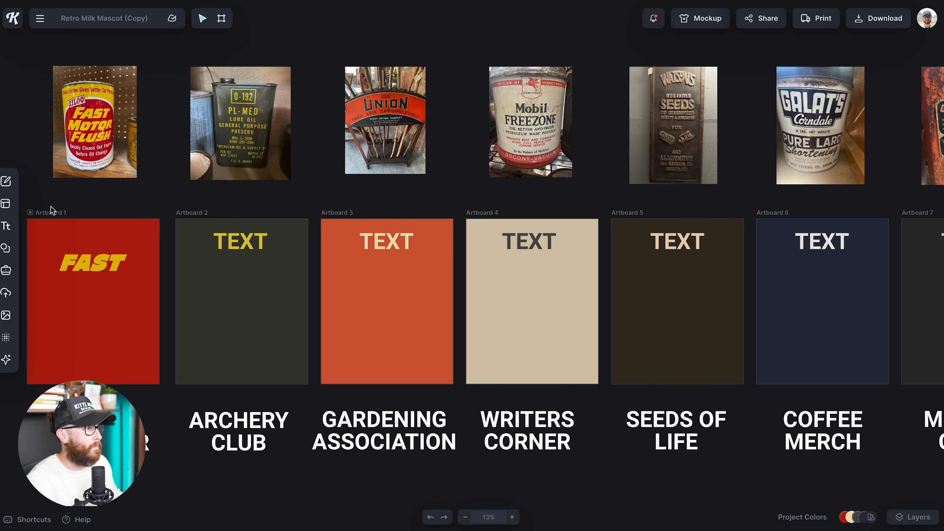
pyautogui.click(140, 305)
pyautogui.click(814, 223)
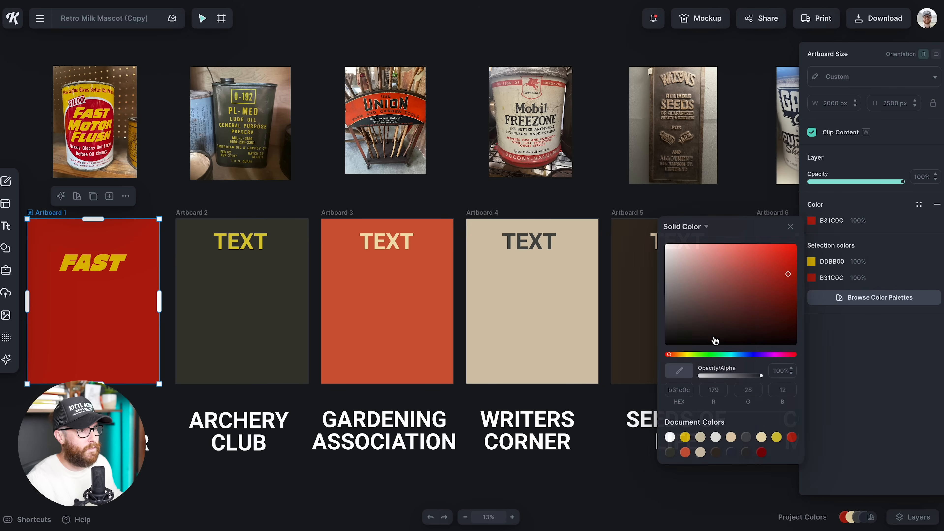
pyautogui.click(679, 370)
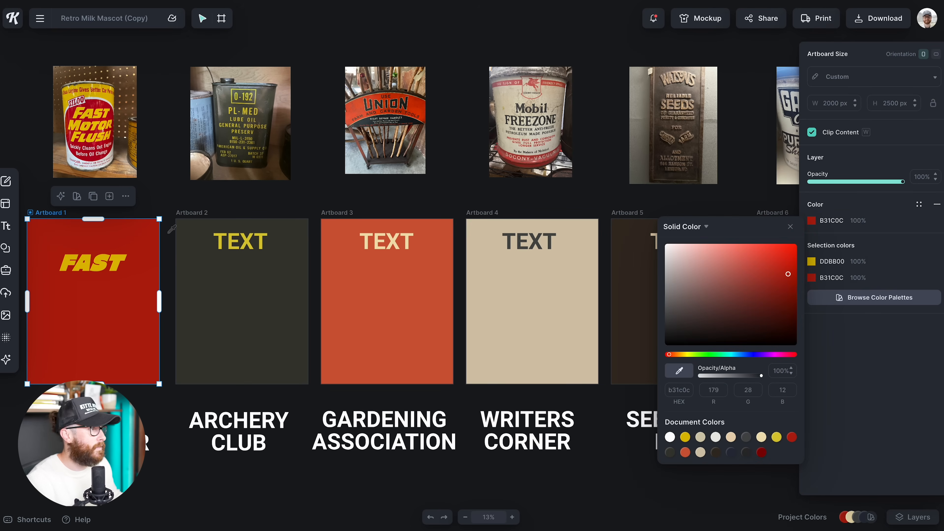
pyautogui.click(91, 161)
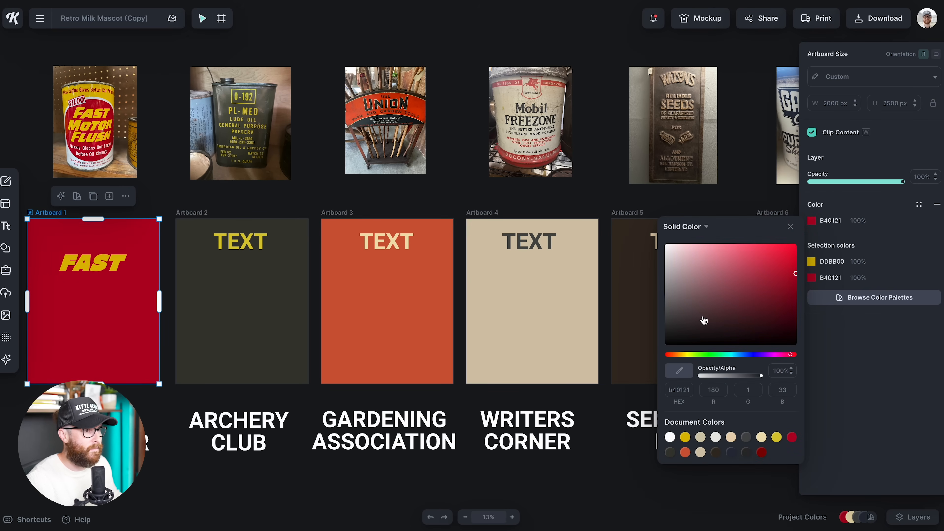
pyautogui.moveTo(796, 277); pyautogui.dragTo(798, 286)
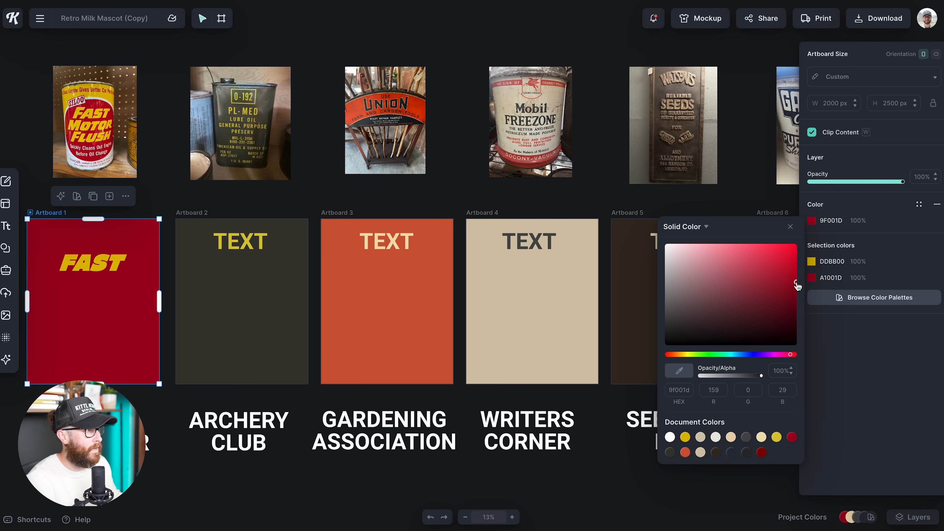
pyautogui.hscroll(-3, 134, 242)
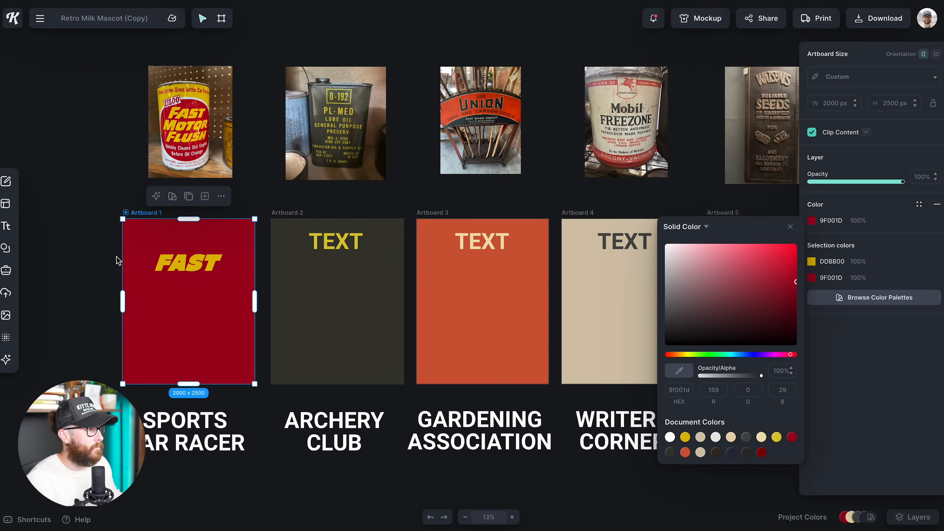
pyautogui.click(118, 261)
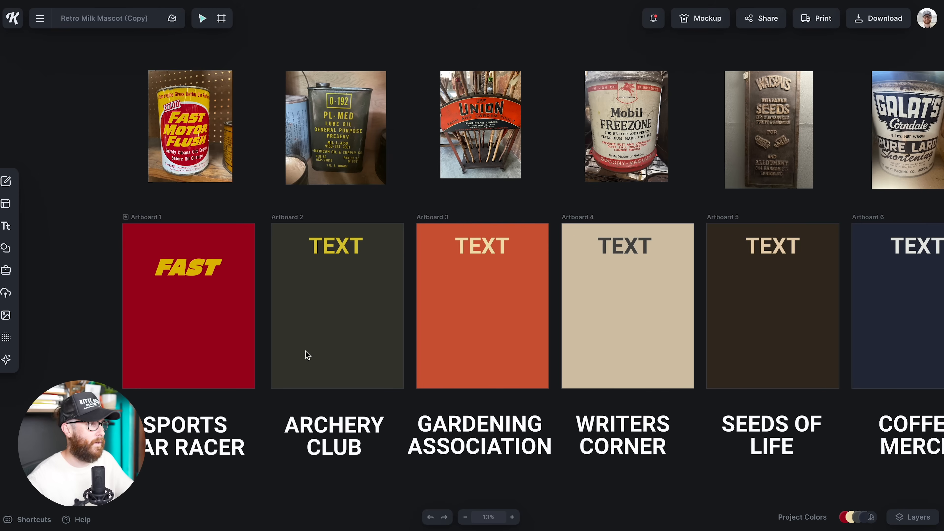
# Move the Fast Motor Flush can photo slightly down toward the top of Artboard 1.
pyautogui.hscroll(-3, 301, 355)
pyautogui.scroll(3, 300, 357)
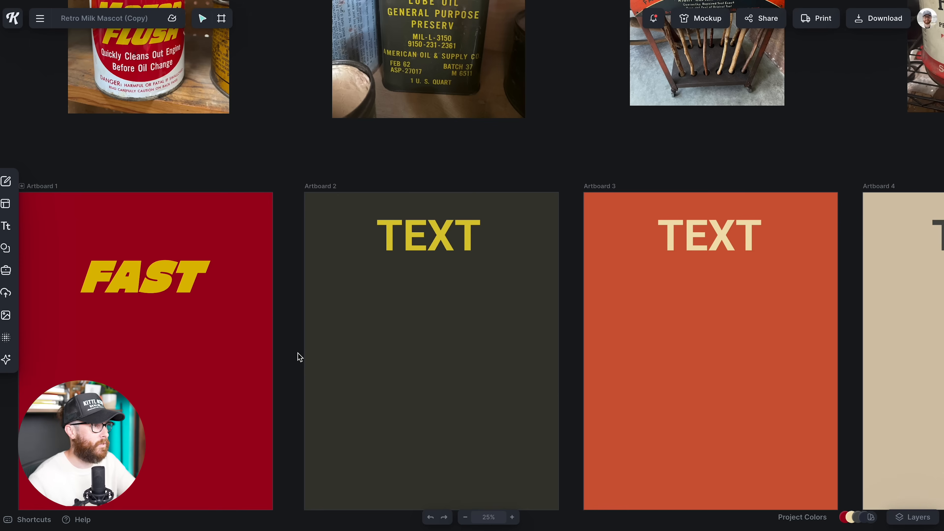
pyautogui.hscroll(-5, 298, 353)
pyautogui.moveTo(385, 115); pyautogui.dragTo(408, 108)
pyautogui.scroll(1, 427, 189)
pyautogui.scroll(4, 426, 189)
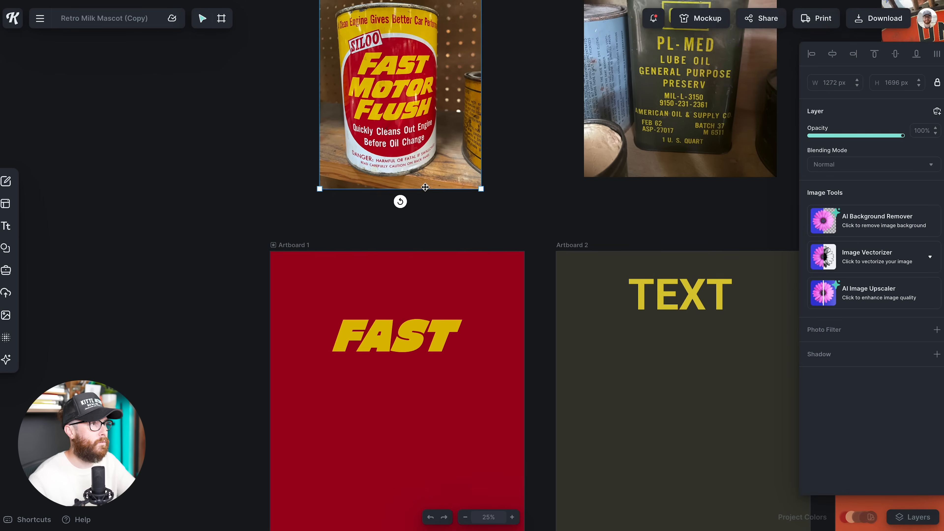
pyautogui.scroll(-10, 426, 228)
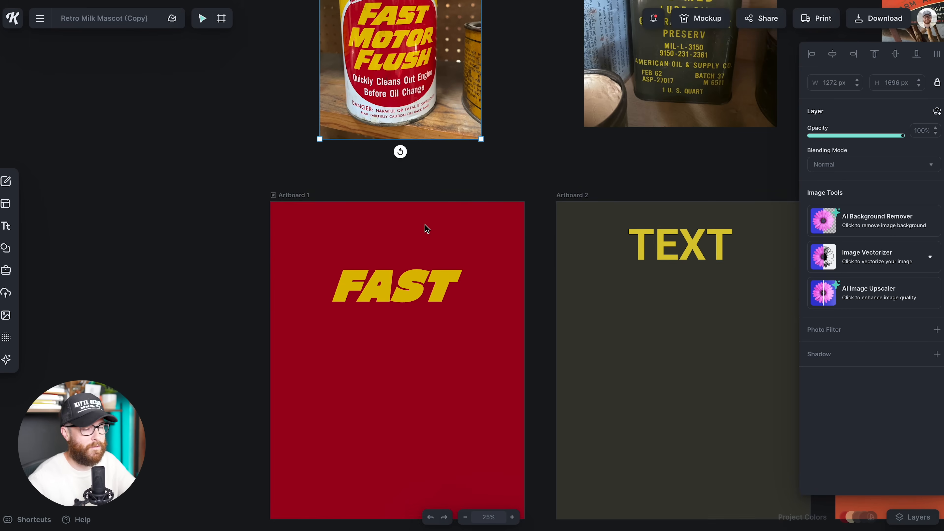
pyautogui.scroll(-2, 425, 224)
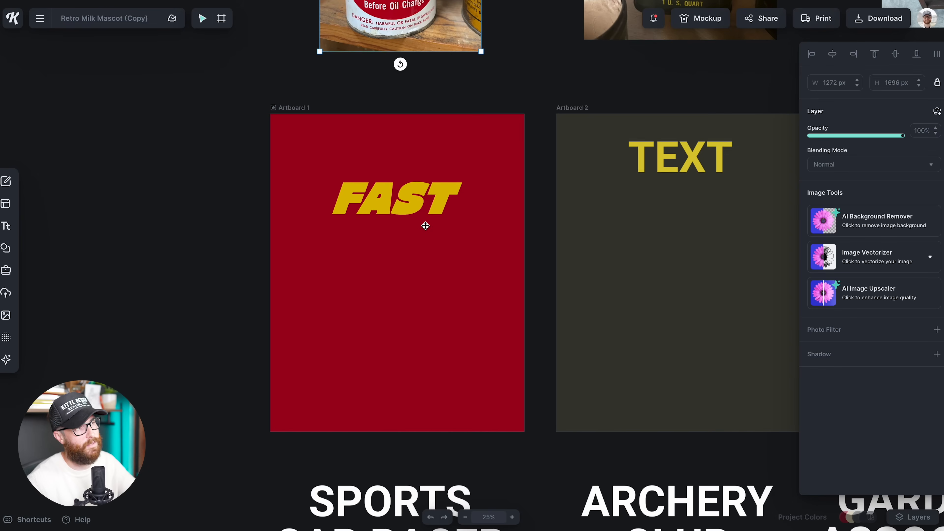
pyautogui.scroll(-3, 425, 227)
pyautogui.scroll(-1, 420, 381)
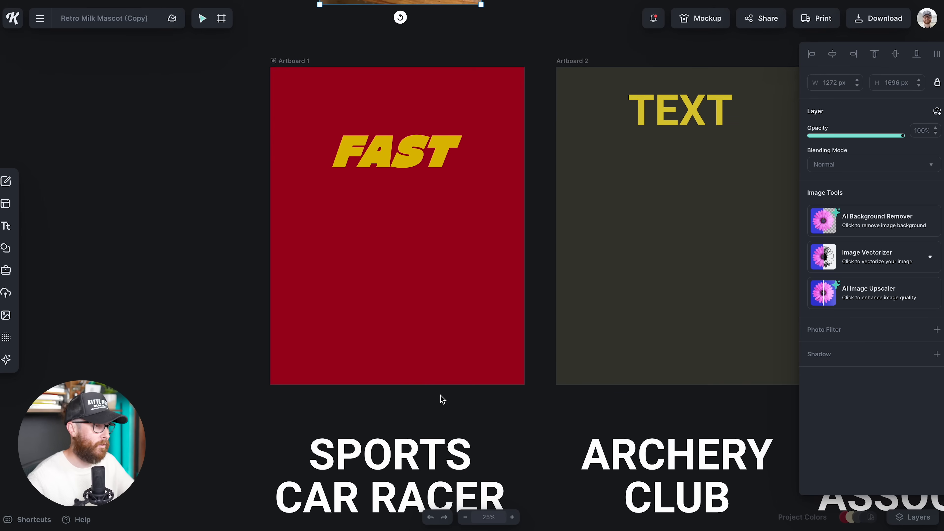
# Enlarge the FAST lettering on Artboard 1 to about 1351 px wide, then duplicate it below and change the copy to BOY.
pyautogui.click(439, 152)
pyautogui.scroll(-4, 467, 81)
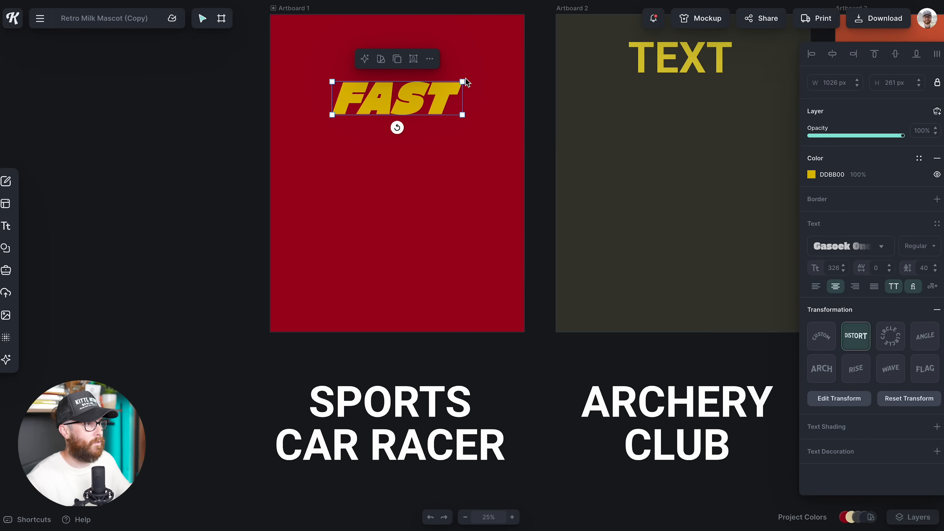
pyautogui.moveTo(463, 82); pyautogui.dragTo(455, 167)
pyautogui.doubleClick(456, 167)
pyautogui.write('boy')
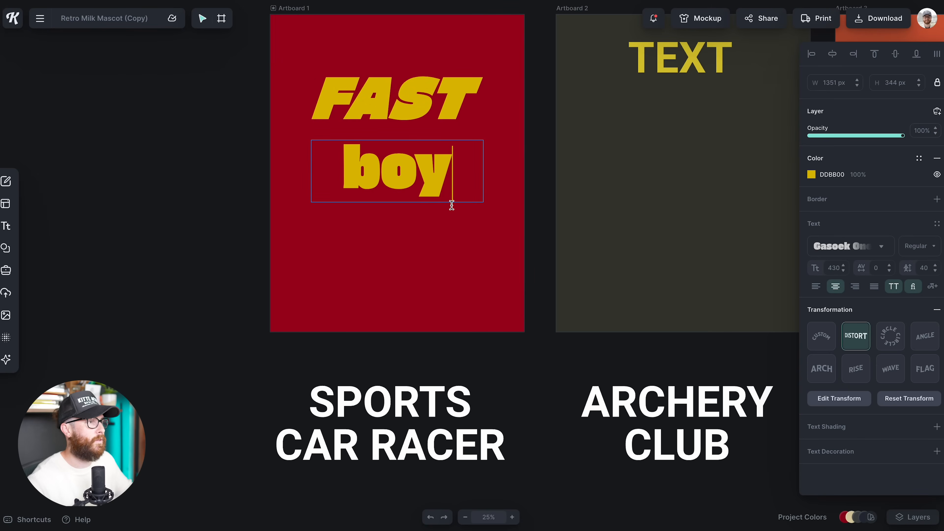
pyautogui.click(453, 219)
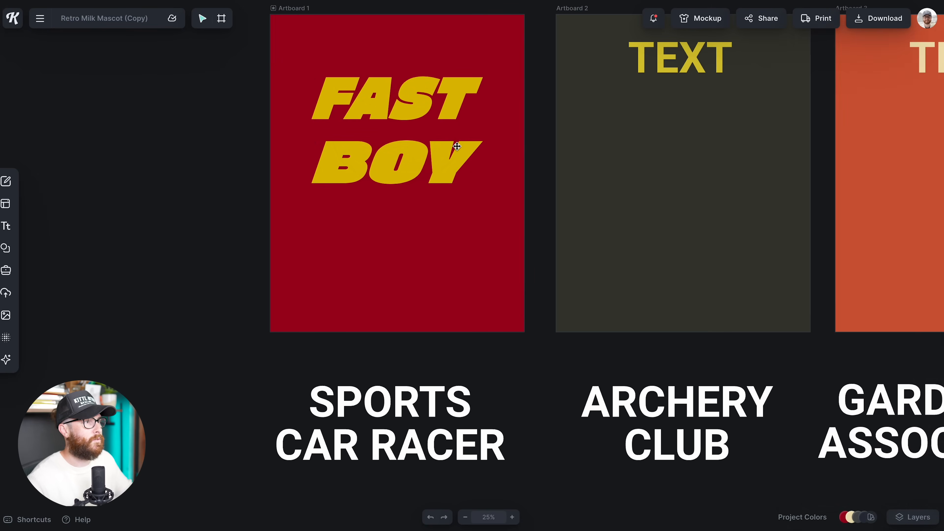
# Stagger the two words on Artboard 1, moving BOY up and to the right and FAST to the left.
pyautogui.click(457, 137)
pyautogui.moveTo(458, 138); pyautogui.dragTo(435, 115)
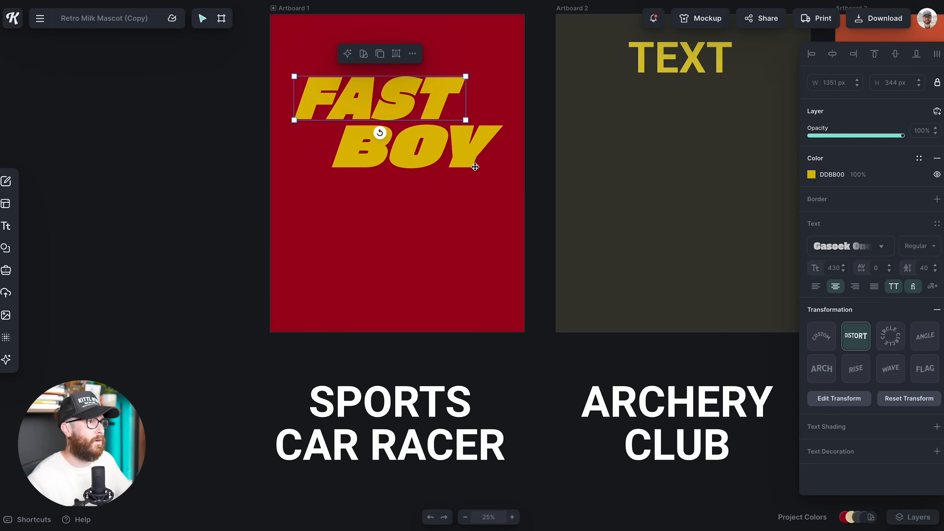
pyautogui.click(527, 182)
# Add a text box above FAST on Artboard 1 and color it with the document yellow DAC72F.
pyautogui.scroll(-3, 527, 182)
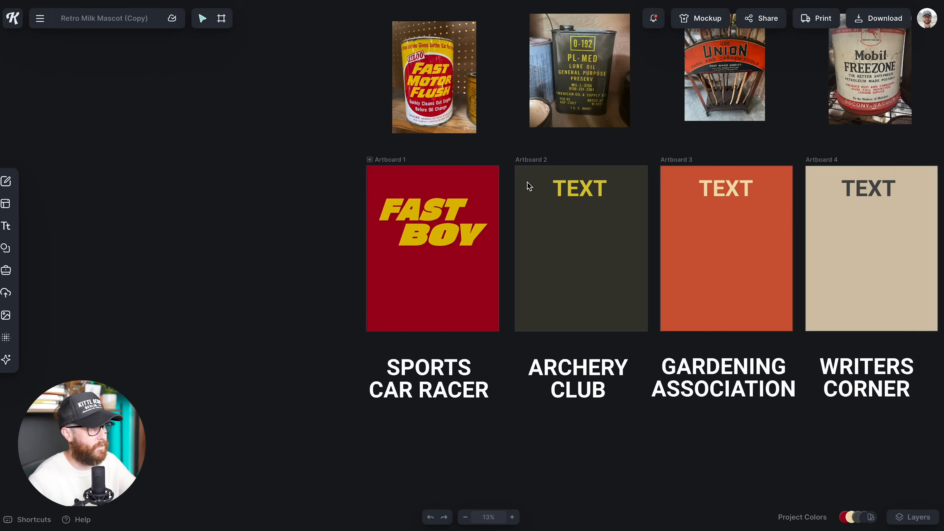
pyautogui.scroll(1, 513, 176)
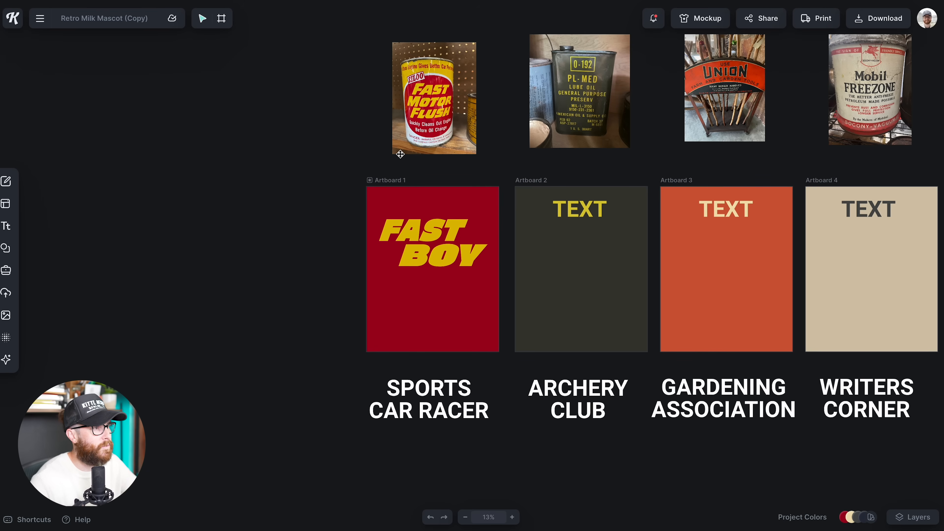
pyautogui.hscroll(3, 283, 305)
pyautogui.scroll(-1, 282, 305)
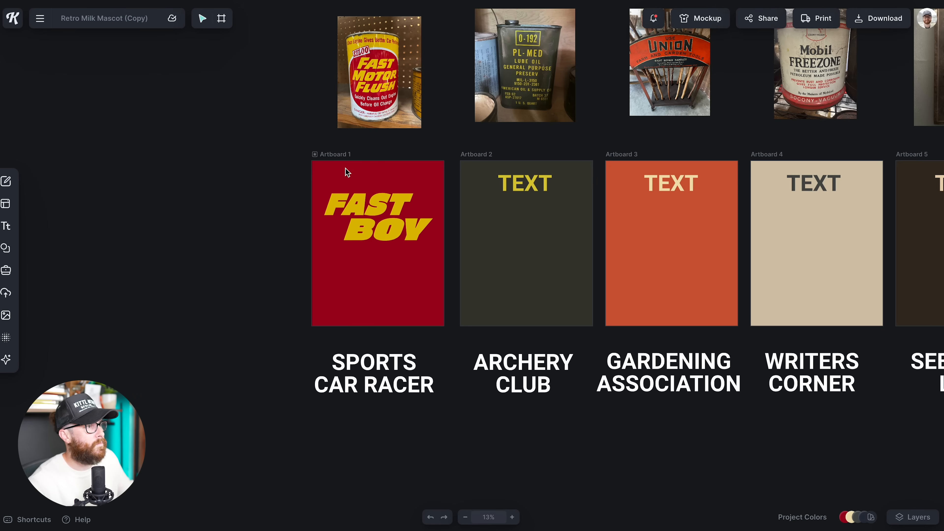
pyautogui.scroll(1, 356, 262)
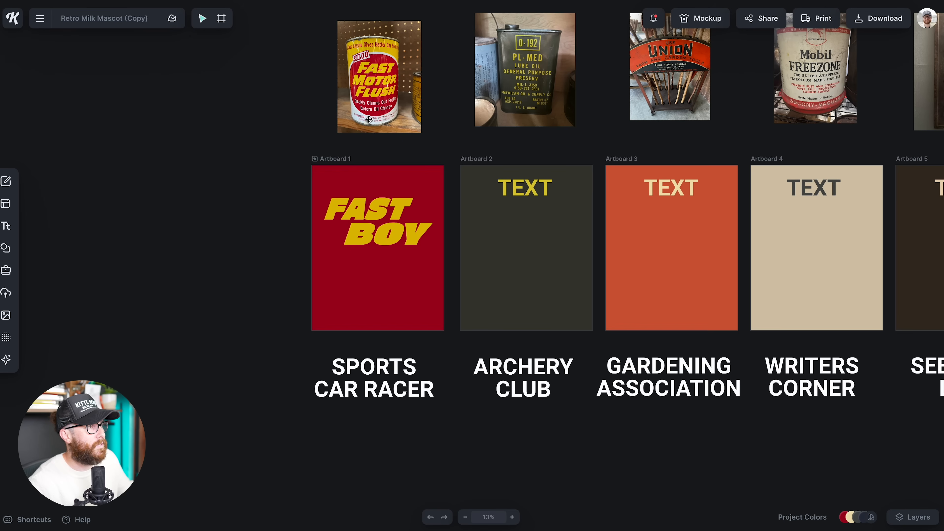
pyautogui.scroll(5, 399, 181)
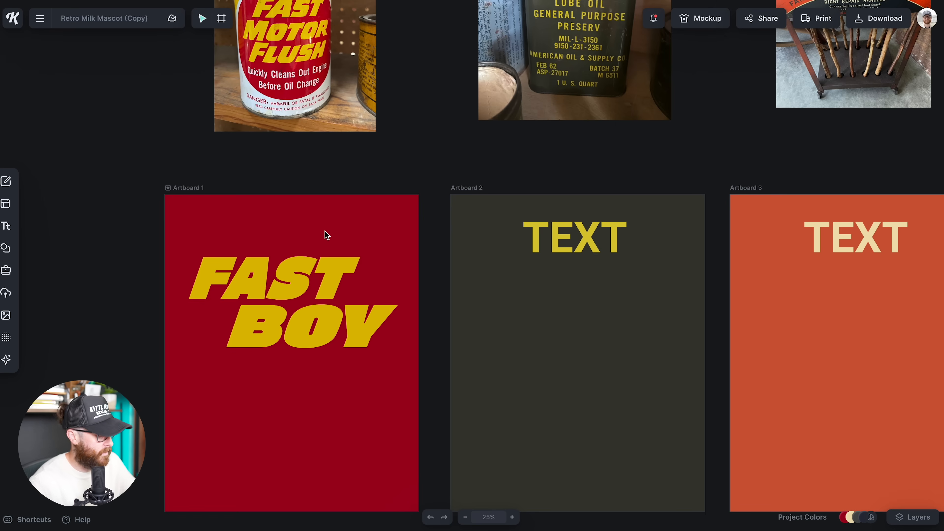
pyautogui.press('t')
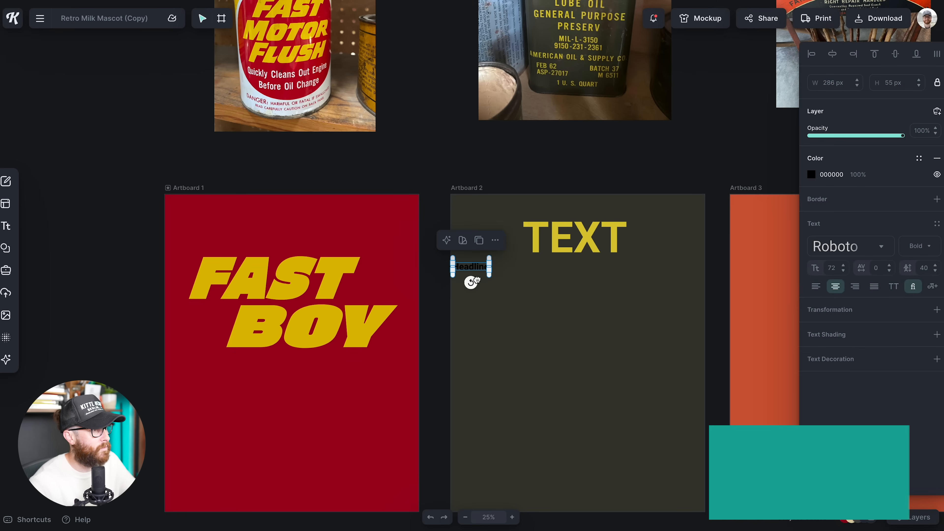
pyautogui.moveTo(476, 280); pyautogui.dragTo(314, 233)
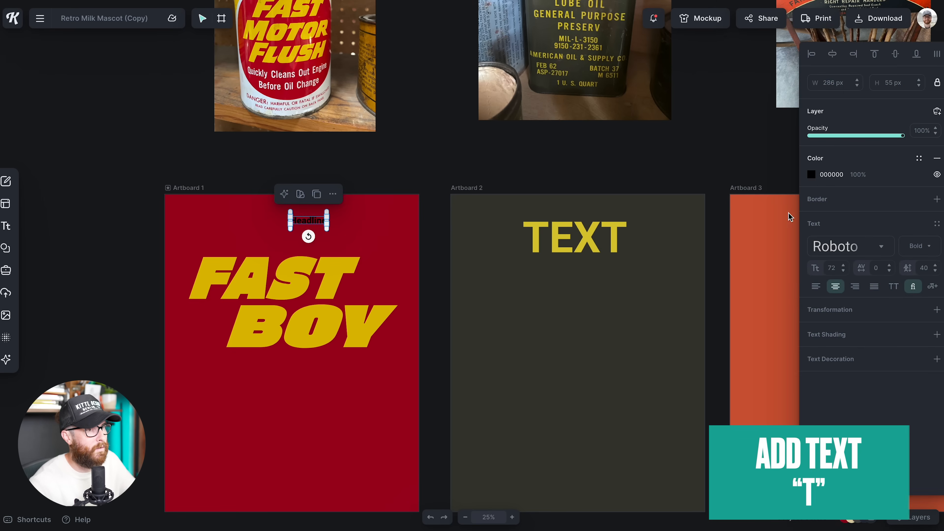
pyautogui.click(813, 175)
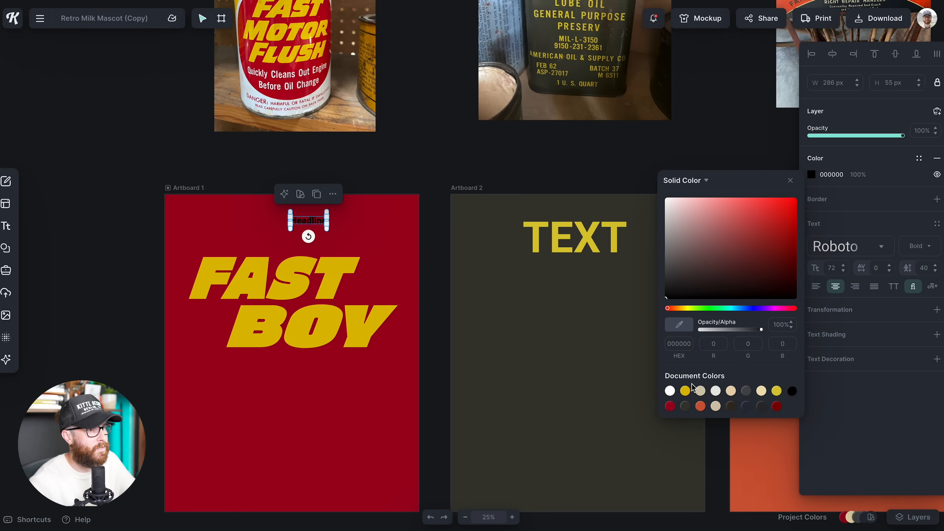
pyautogui.click(777, 391)
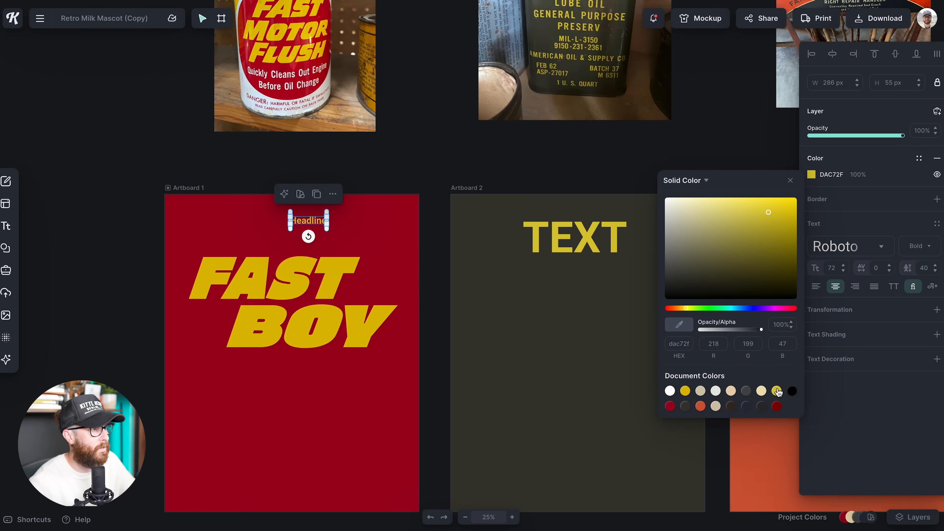
# Search the typefaces for "cond", apply Antonio to the headline, and adjust its variable font setting.
pyautogui.click(846, 253)
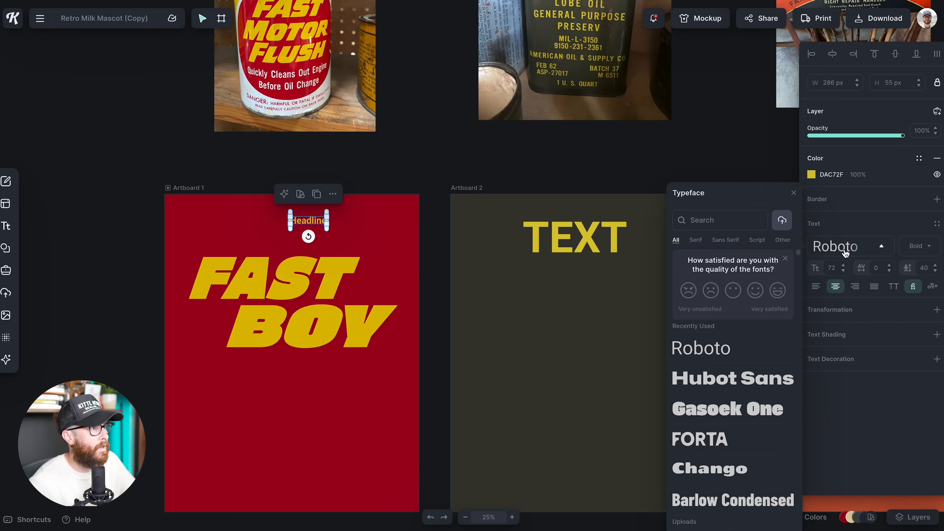
pyautogui.click(716, 220)
pyautogui.write('cond')
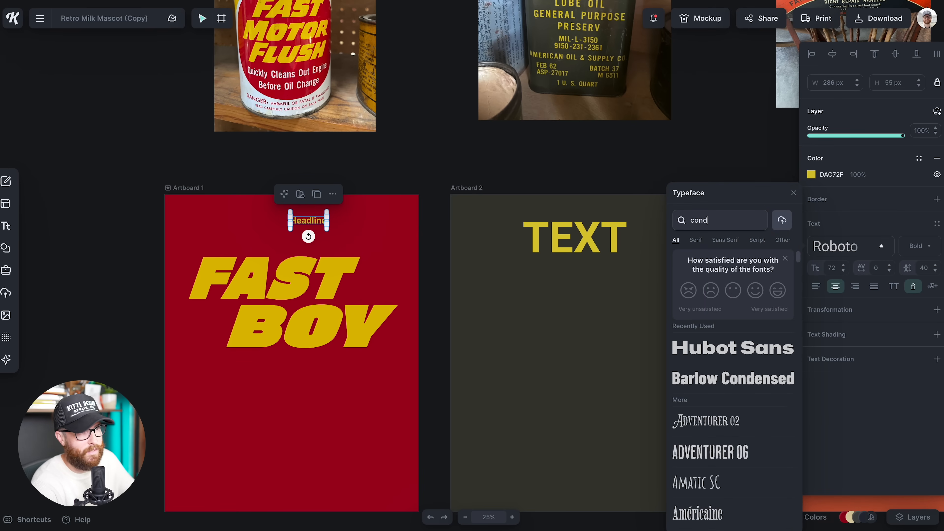
pyautogui.scroll(-3, 723, 389)
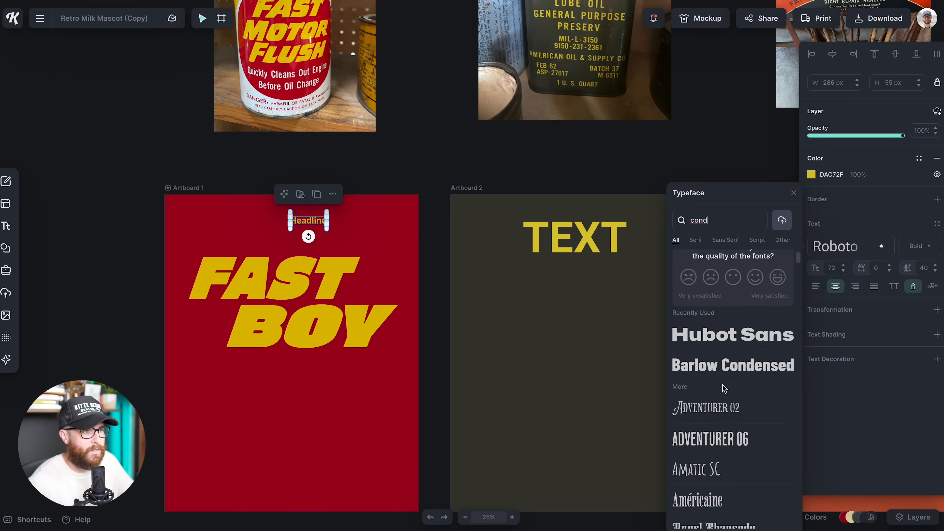
pyautogui.scroll(-3, 723, 389)
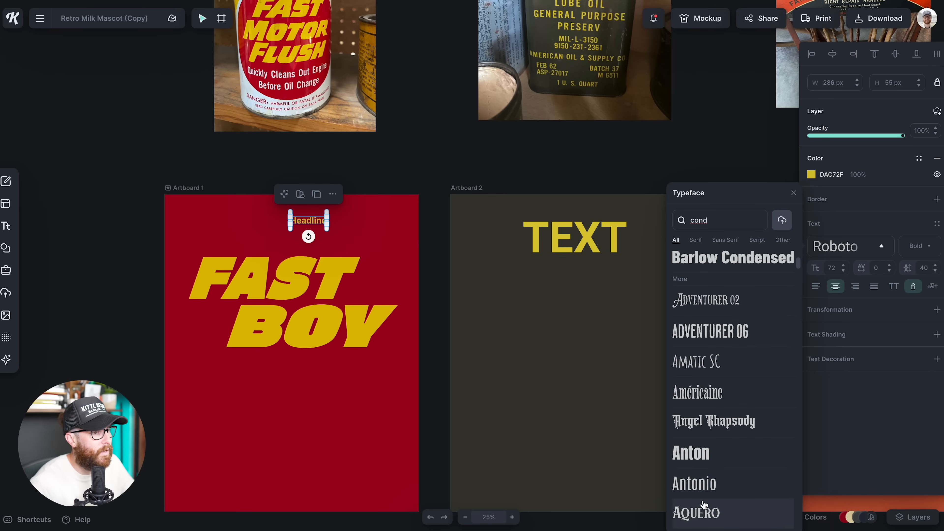
pyautogui.click(703, 490)
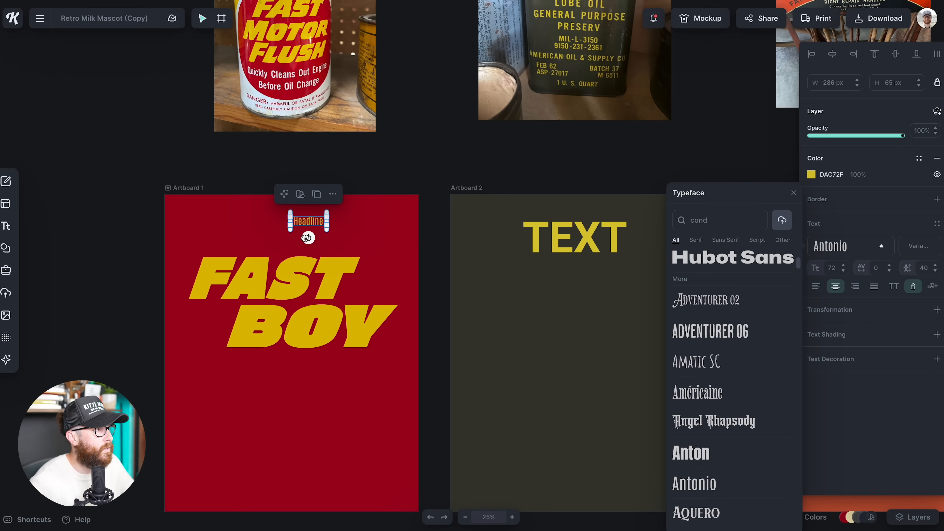
pyautogui.click(921, 247)
pyautogui.moveTo(801, 265); pyautogui.dragTo(836, 267)
# Enlarge the headline to font size 137 and center it above FAST on Artboard 1.
pyautogui.click(344, 228)
pyautogui.click(309, 222)
pyautogui.moveTo(309, 221); pyautogui.dragTo(333, 233)
pyautogui.doubleClick(318, 229)
pyautogui.press('Escape')
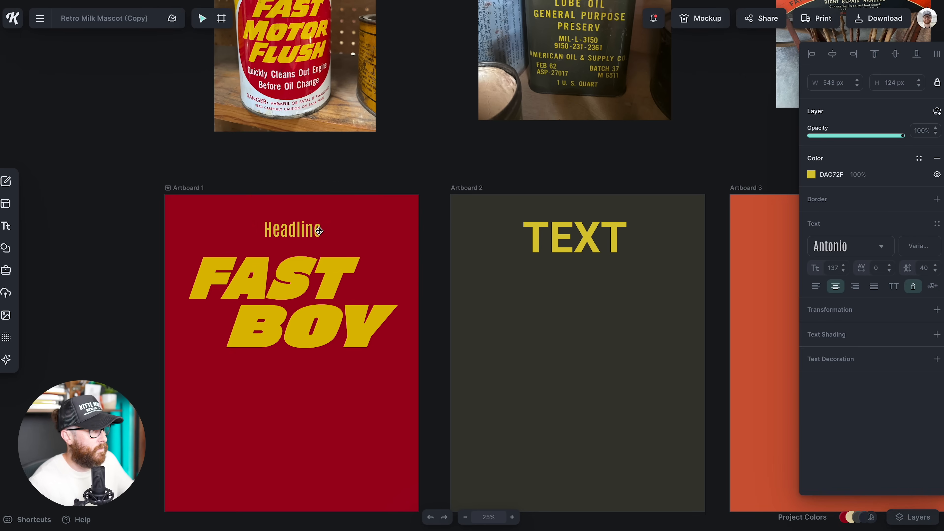
pyautogui.scroll(-3, 383, 258)
pyautogui.scroll(1, 381, 360)
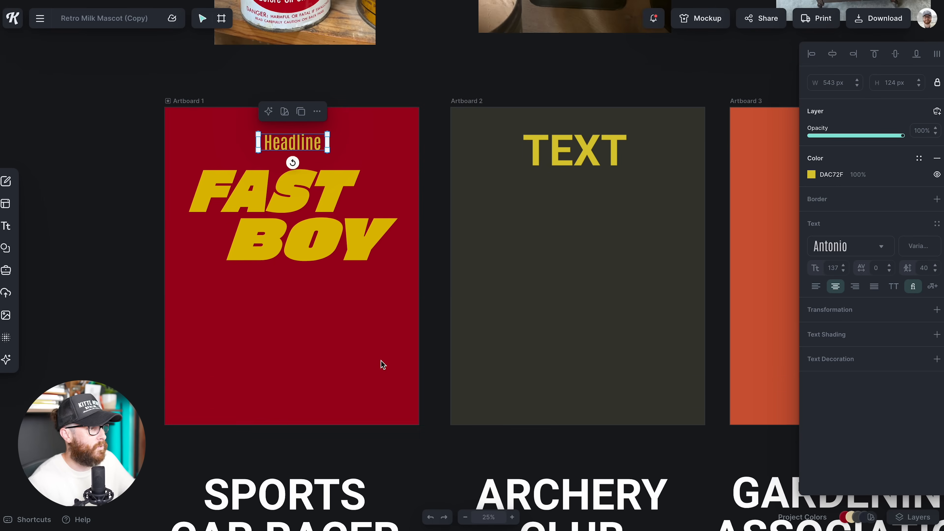
pyautogui.scroll(-3, 381, 360)
pyautogui.scroll(4, 380, 360)
pyautogui.scroll(-2, 381, 360)
pyautogui.scroll(1, 380, 360)
pyautogui.click(380, 360)
pyautogui.hscroll(-1, 380, 360)
pyautogui.scroll(1, 380, 360)
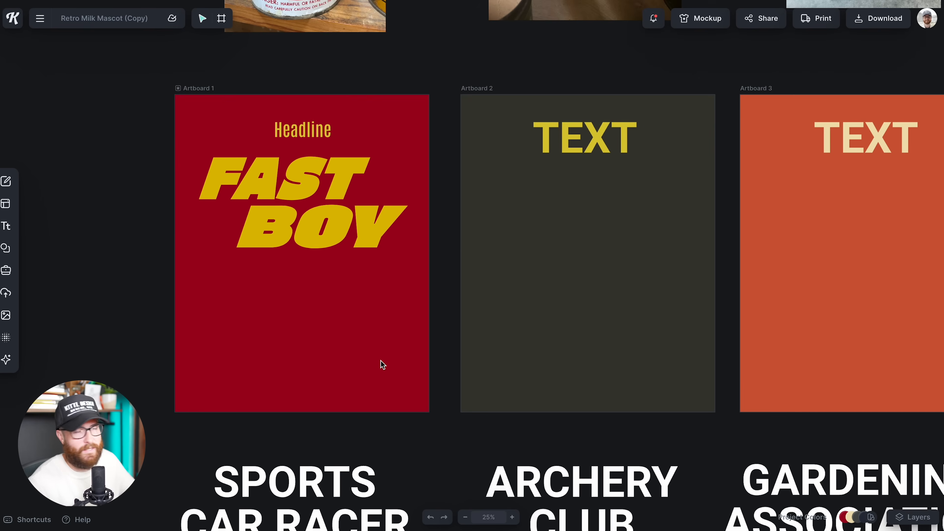
# Change the headline to "the fastest around", widen its box to about 1294 px so it fits one line, and make it uppercase.
pyautogui.hscroll(-1, 380, 360)
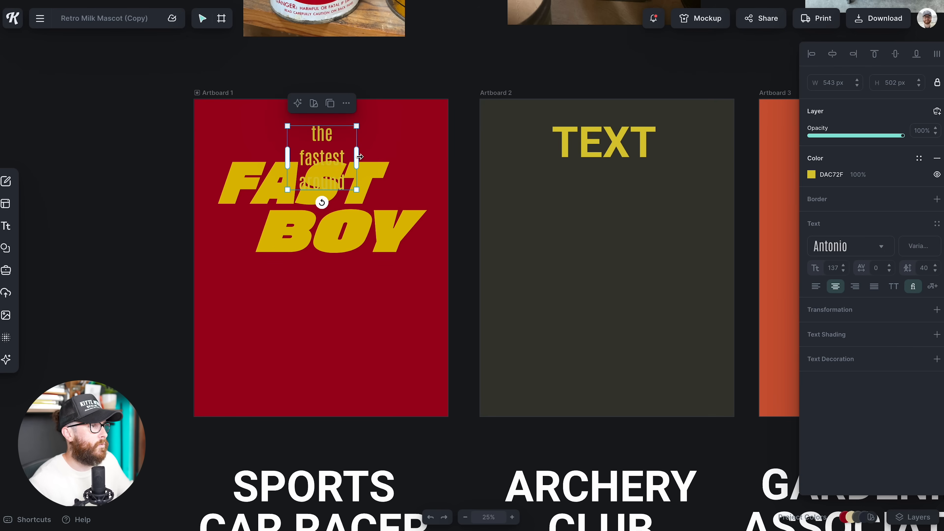
pyautogui.moveTo(356, 152); pyautogui.dragTo(405, 157)
pyautogui.click(894, 287)
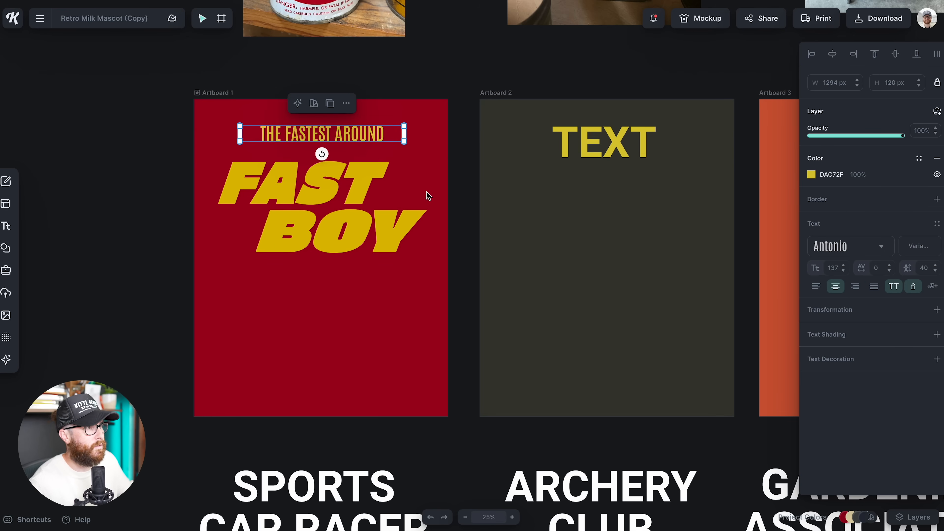
# Set the headline's letter spacing to 100 and scale it down to font size 92.
pyautogui.doubleClick(833, 268)
pyautogui.doubleClick(879, 267)
pyautogui.write('160')
pyautogui.press('Return')
pyautogui.press('Escape')
pyautogui.click(331, 134)
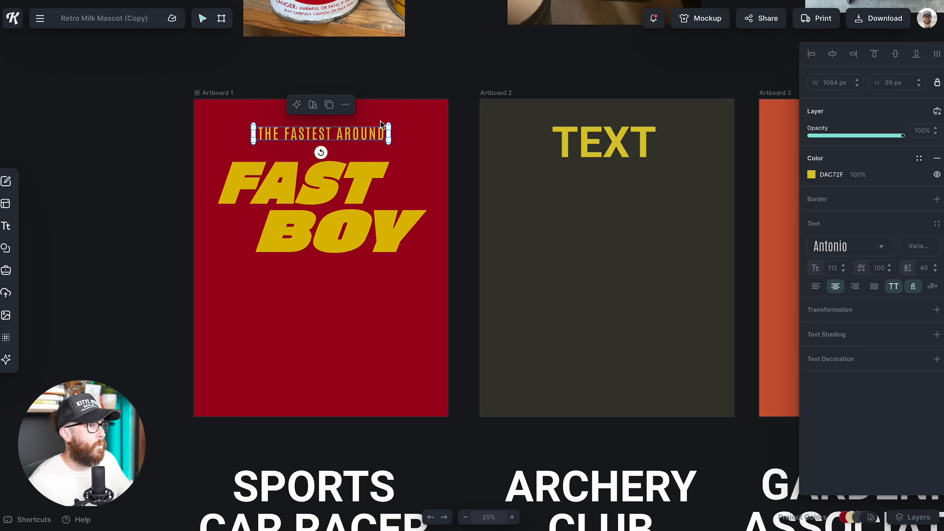
pyautogui.moveTo(388, 126); pyautogui.dragTo(376, 127)
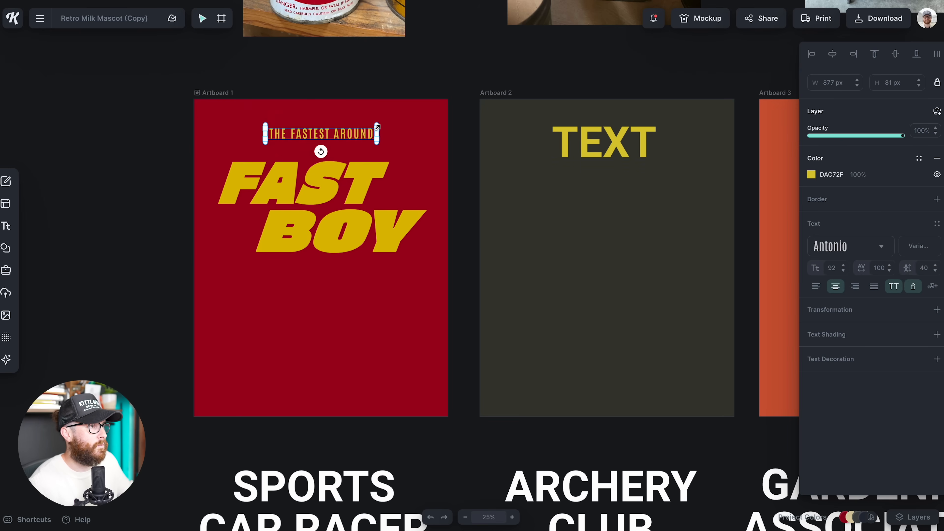
pyautogui.press('Escape')
# Center FAST and BOY horizontally on Artboard 1.
pyautogui.click(352, 194)
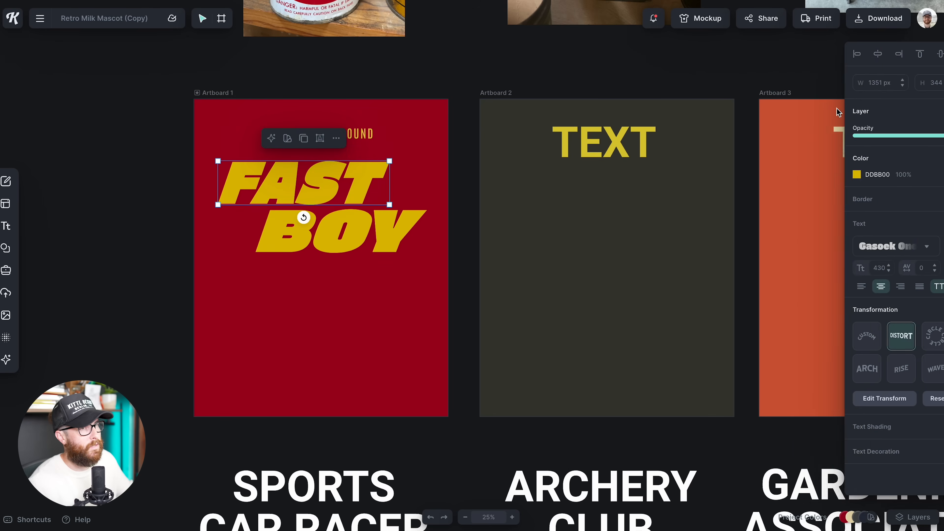
pyautogui.click(832, 54)
pyautogui.click(385, 246)
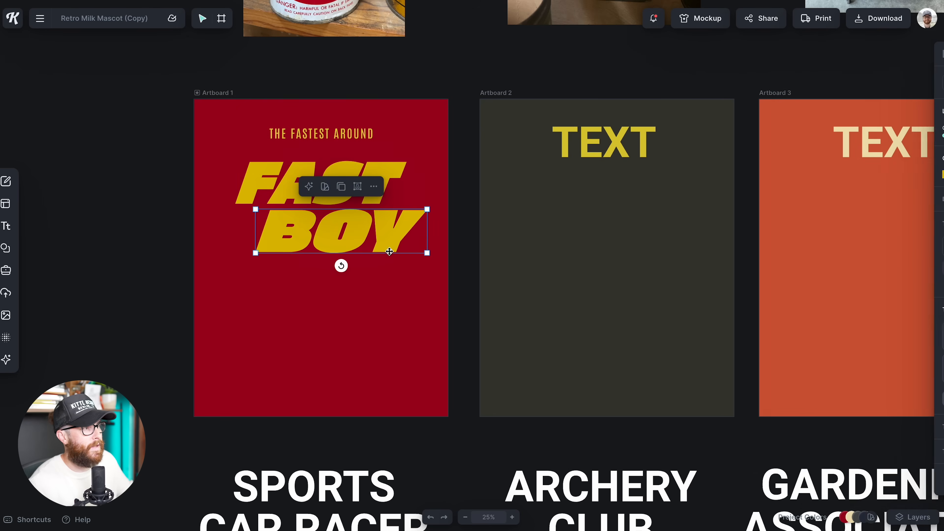
pyautogui.click(832, 54)
pyautogui.click(461, 322)
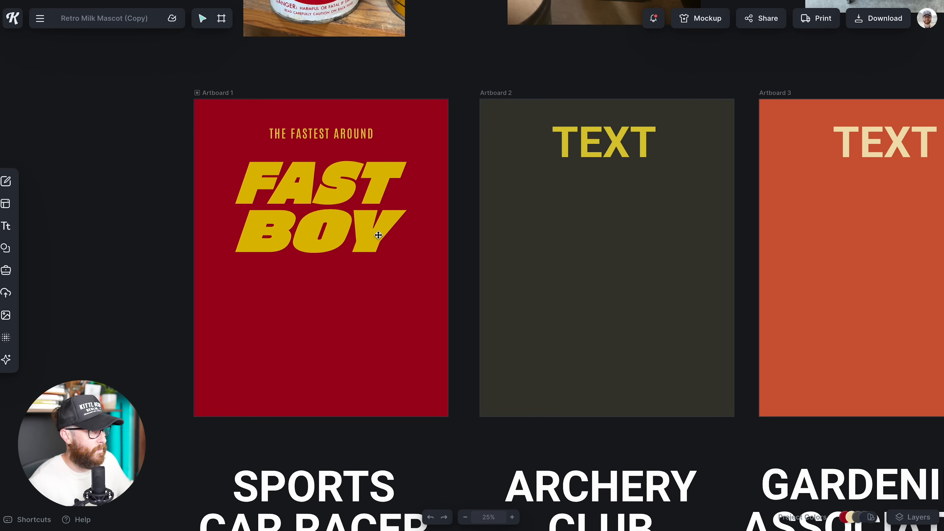
# Offset FAST slightly left and BOY slightly right of the artboard's center by similar amounts.
pyautogui.moveTo(373, 194); pyautogui.dragTo(362, 194)
pyautogui.moveTo(370, 248); pyautogui.dragTo(381, 251)
pyautogui.click(383, 315)
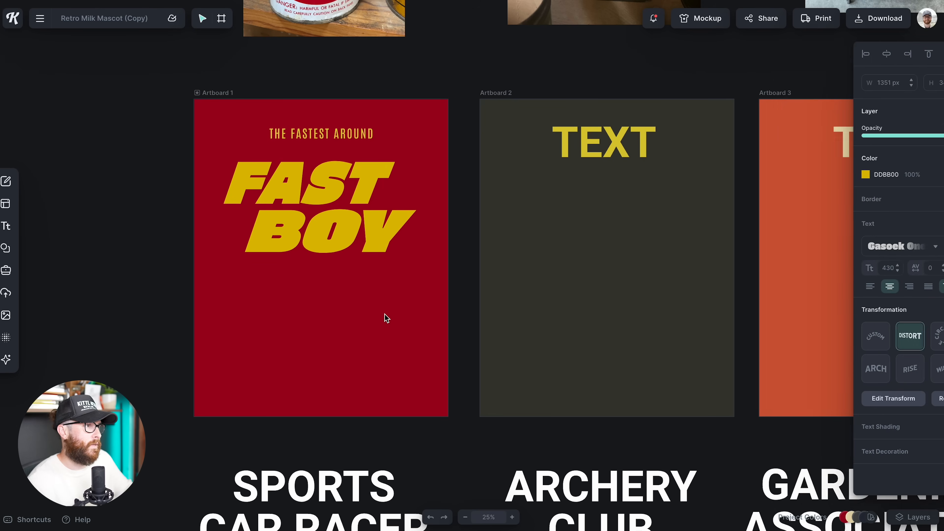
# Compare the Artboard 1 lettering with the Fast Motor Flush and PL-MED reference photos.
pyautogui.scroll(1, 383, 316)
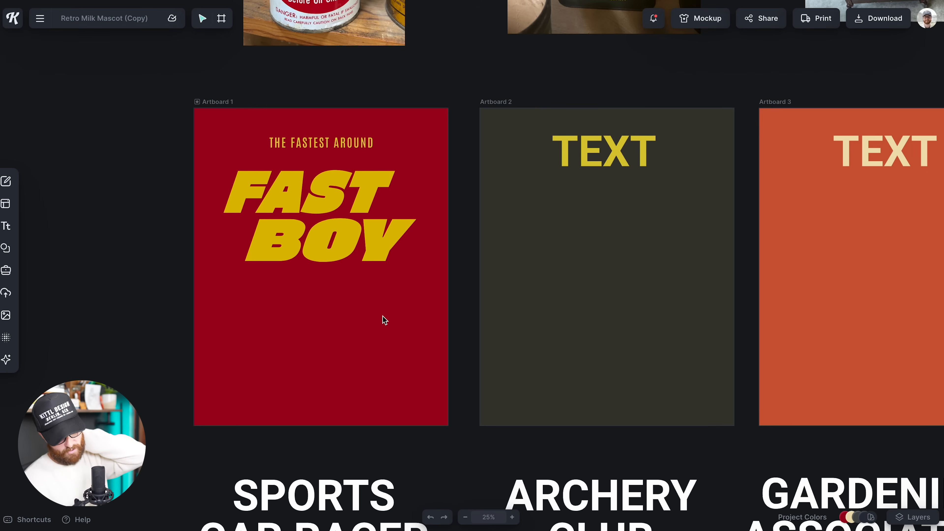
pyautogui.scroll(4, 406, 308)
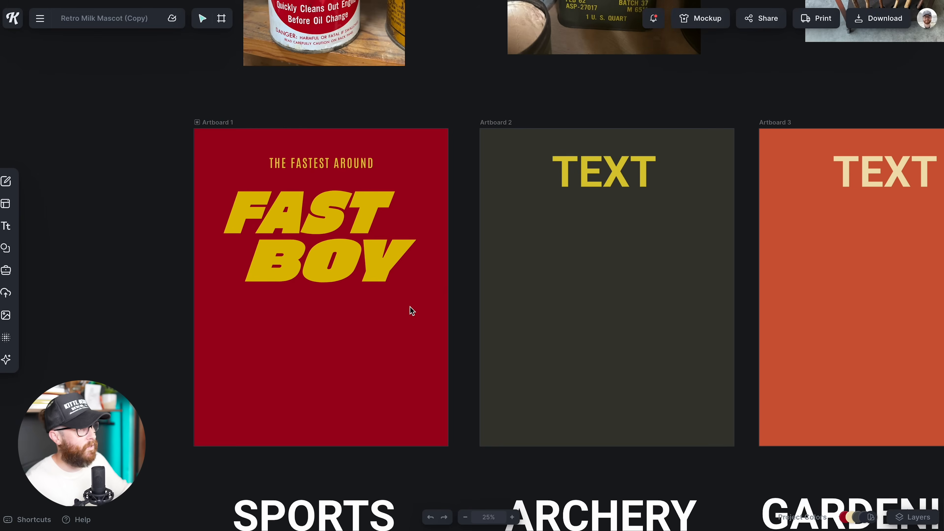
pyautogui.scroll(5, 389, 255)
pyautogui.scroll(-3, 389, 254)
pyautogui.scroll(10, 328, 211)
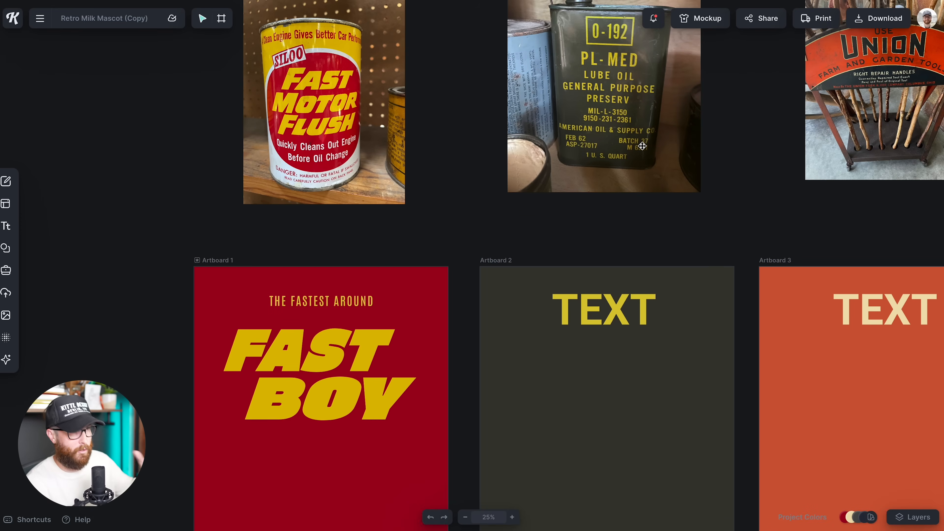
pyautogui.scroll(4, 437, 187)
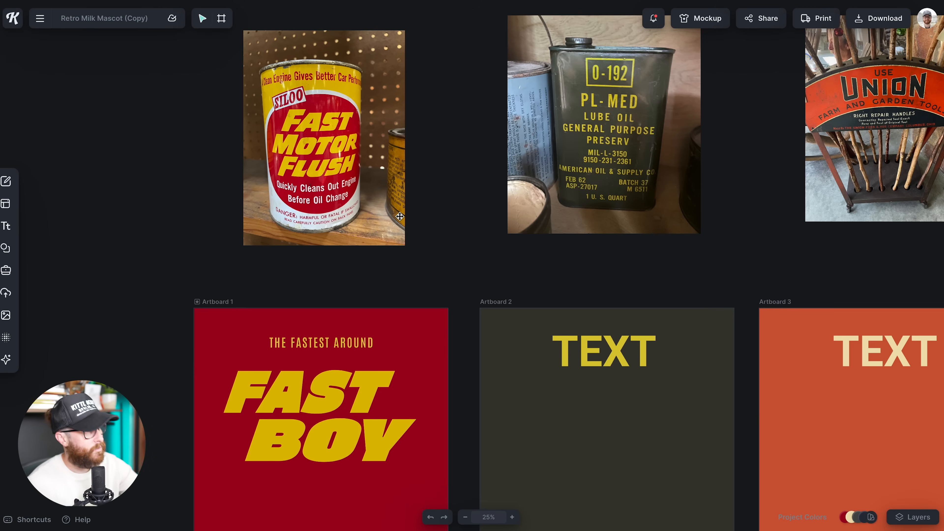
pyautogui.scroll(-2, 442, 270)
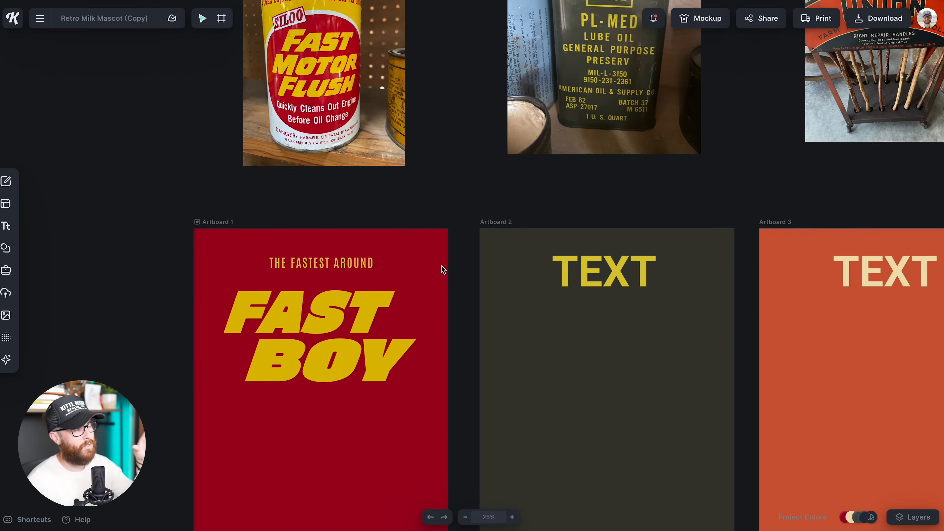
pyautogui.scroll(-1, 465, 321)
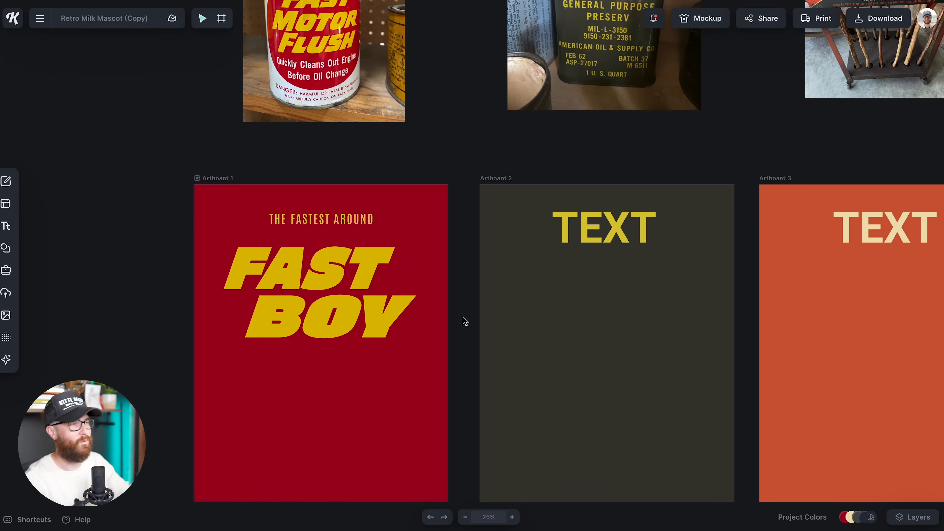
# Duplicate the THE FASTEST AROUND tagline and place the copy centered beneath BOY on Artboard 1.
pyautogui.scroll(-1, 465, 321)
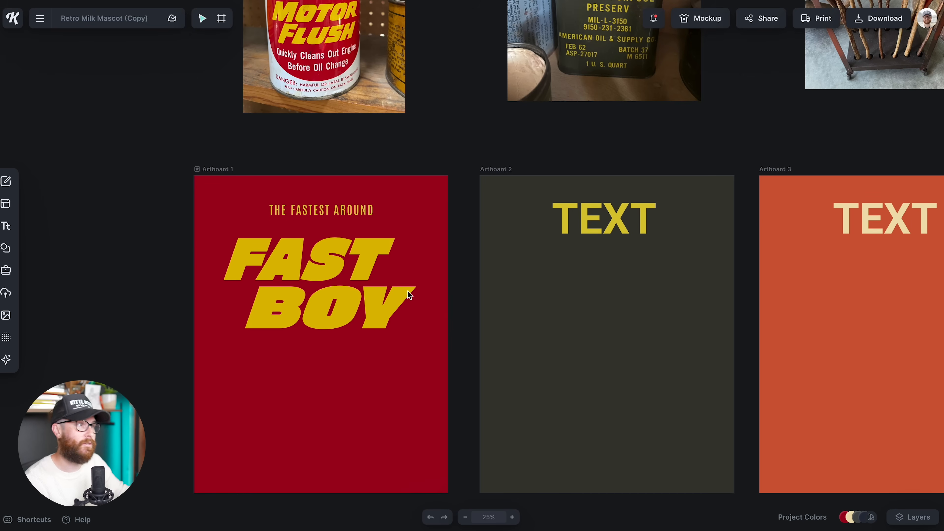
pyautogui.click(364, 222)
pyautogui.keyDown('alt'); pyautogui.moveTo(364, 222); pyautogui.dragTo(337, 370); pyautogui.keyUp('alt')
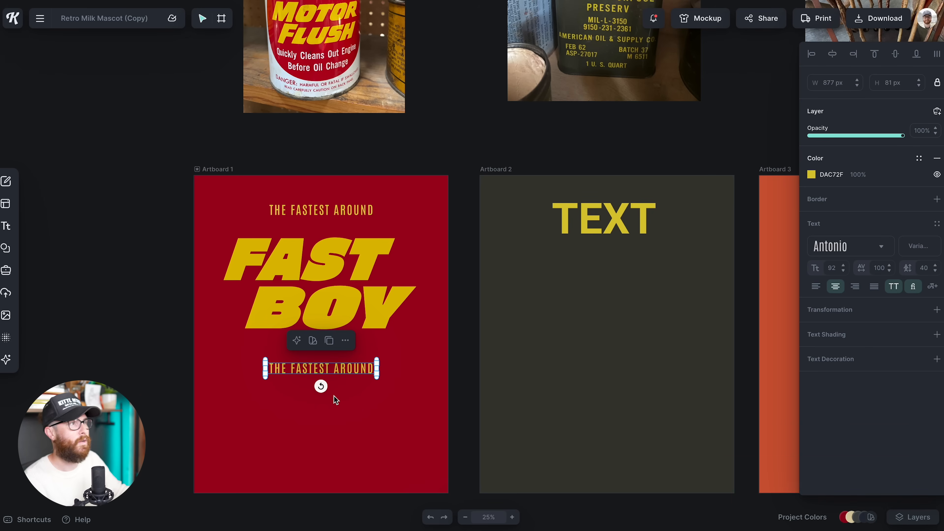
pyautogui.scroll(2, 402, 397)
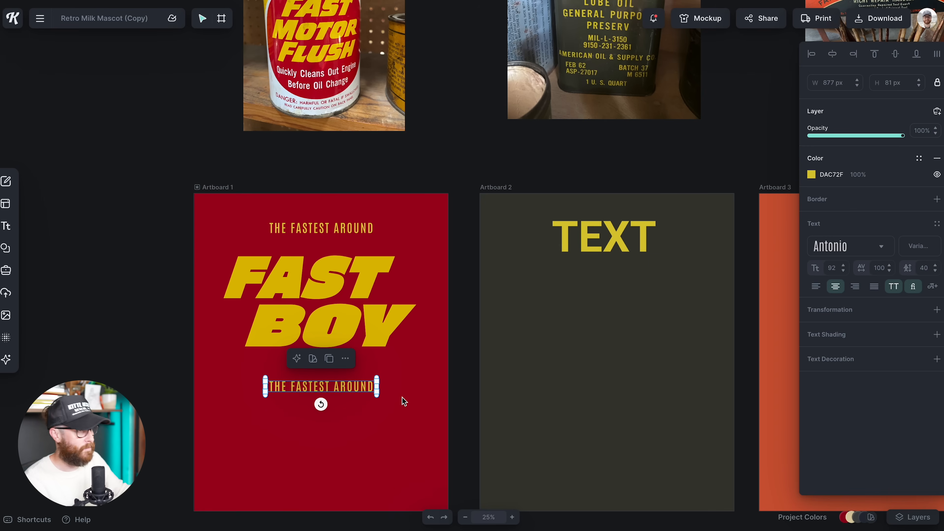
pyautogui.scroll(-4, 401, 400)
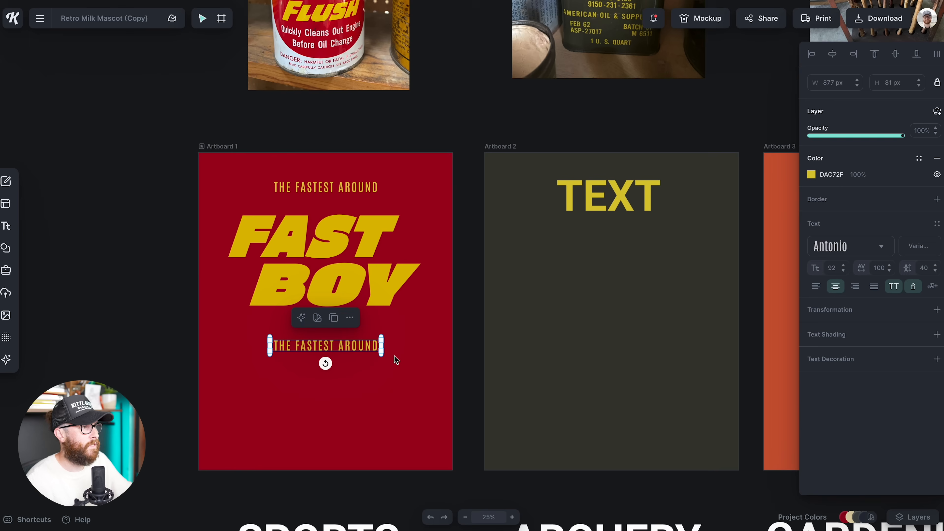
pyautogui.hscroll(-3, 395, 359)
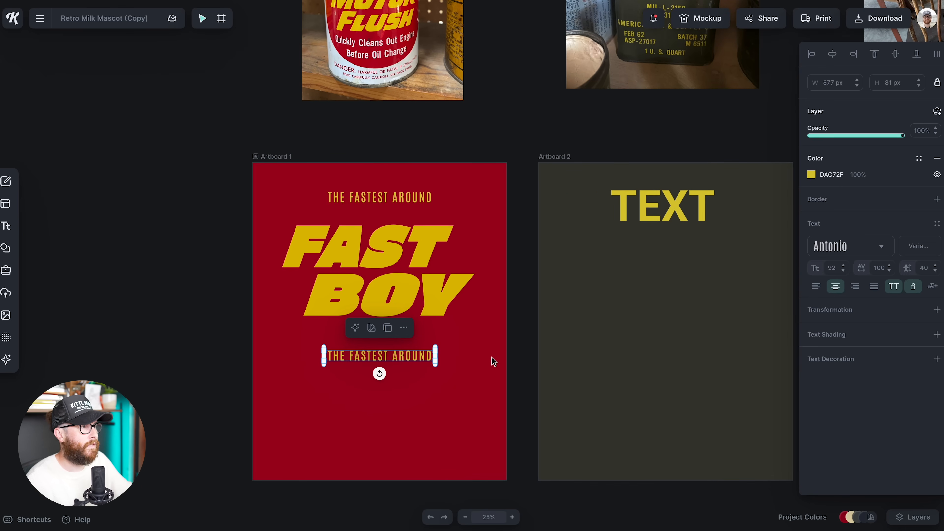
pyautogui.click(491, 362)
pyautogui.scroll(-5, 428, 367)
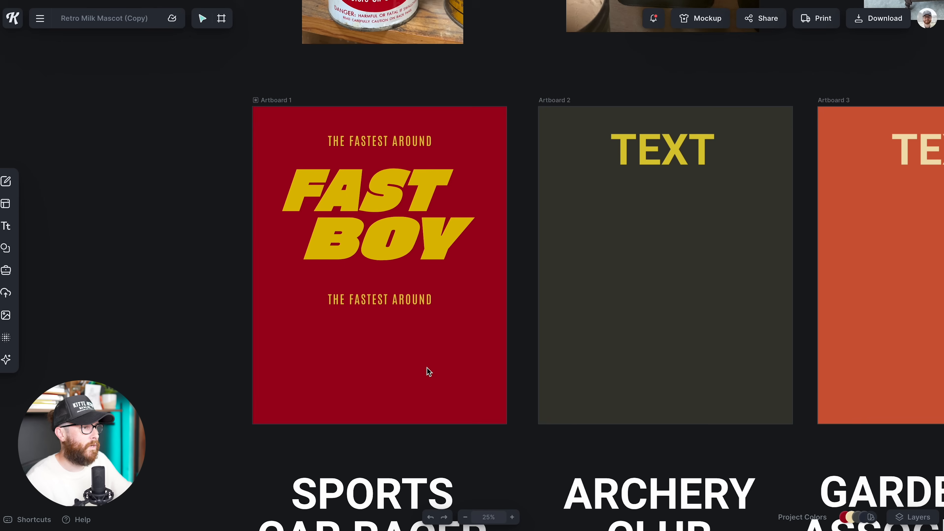
# Lower the copied tagline slightly and replace its text with DEDICATED.
pyautogui.moveTo(410, 305); pyautogui.dragTo(407, 316)
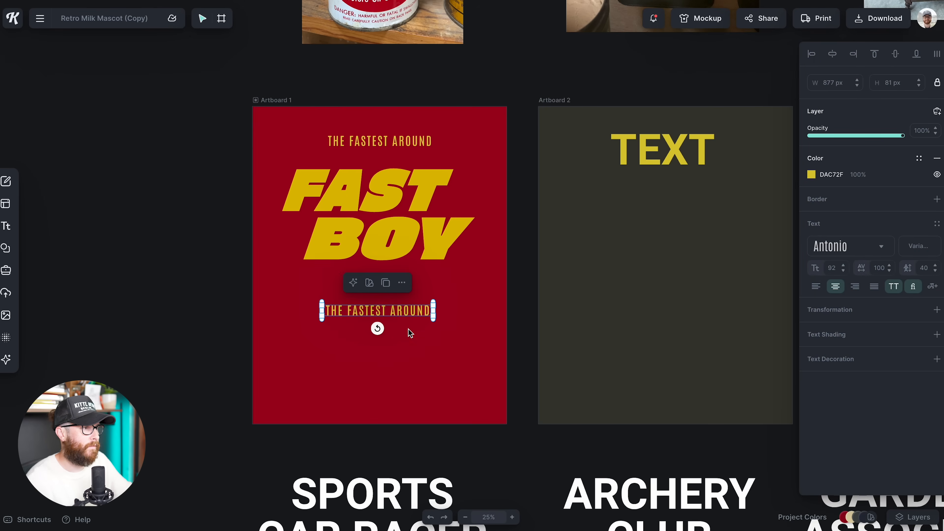
pyautogui.scroll(-1, 407, 316)
pyautogui.write('dedicated')
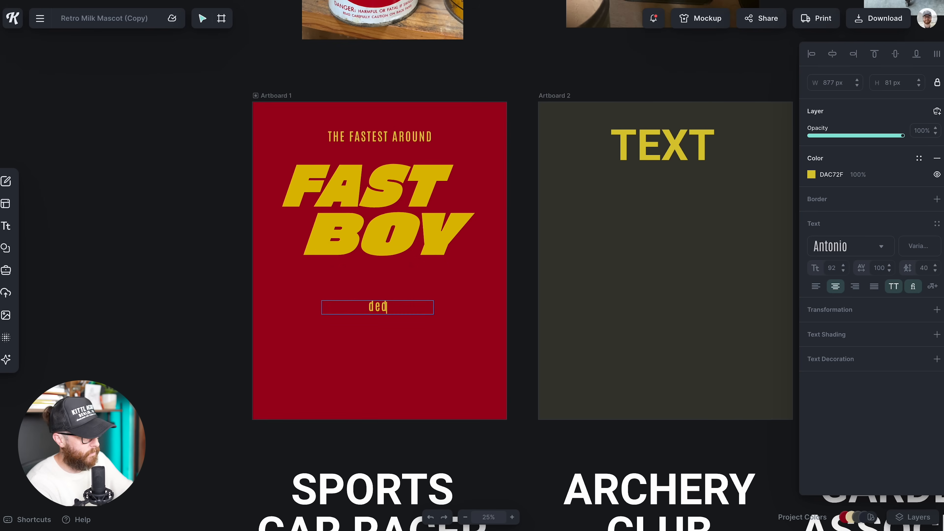
pyautogui.press('BackSpace')
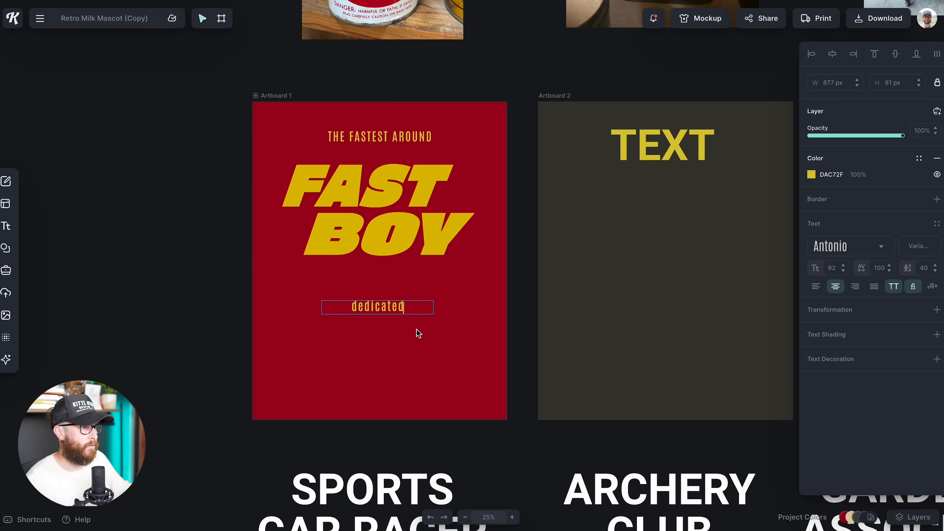
pyautogui.press('Escape')
# Duplicate DEDICATED directly beneath itself and change the copy's text to LOCKED IN.
pyautogui.moveTo(397, 312); pyautogui.dragTo(393, 327)
pyautogui.doubleClick(393, 327)
pyautogui.write('locked in')
pyautogui.press('Escape')
# Add a third matching line under LOCKED IN that reads WINNING.
pyautogui.write('winn')
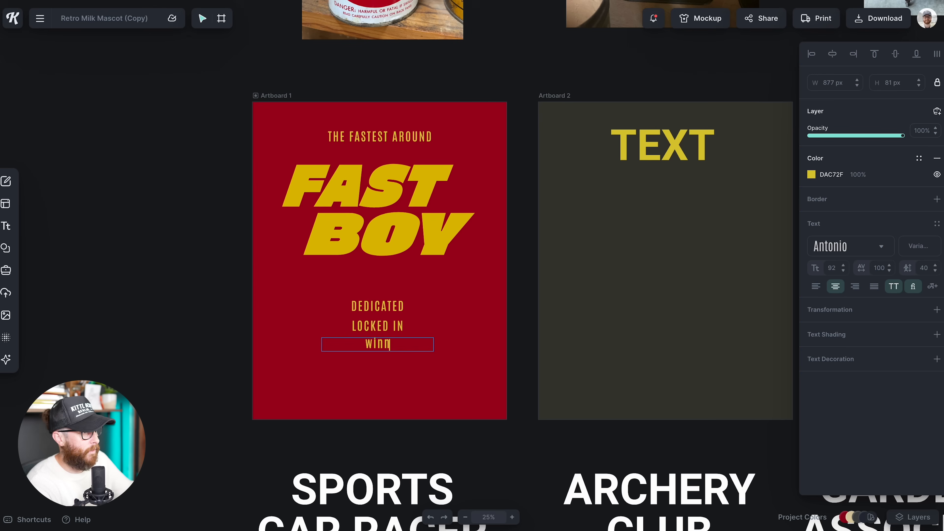
pyautogui.write('ing')
pyautogui.press('Escape')
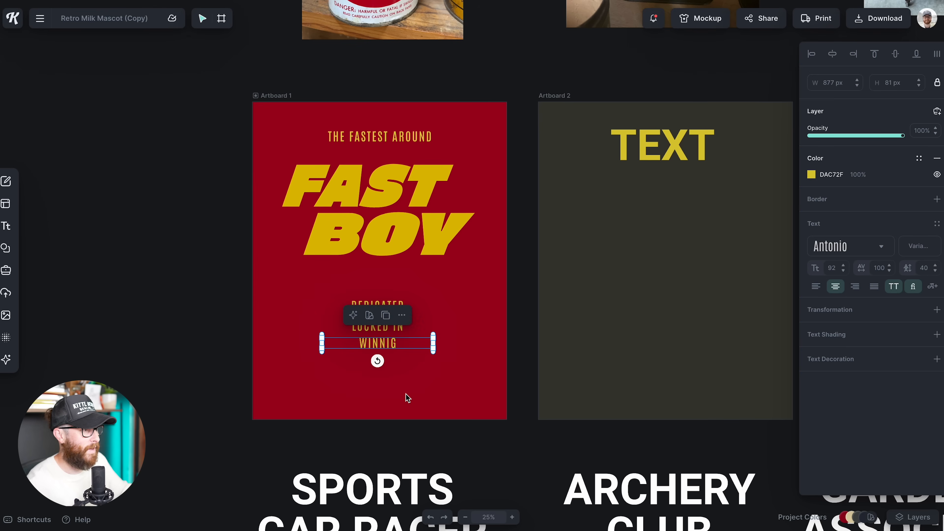
pyautogui.press('Escape')
pyautogui.click(390, 340)
pyautogui.doubleClick(401, 344)
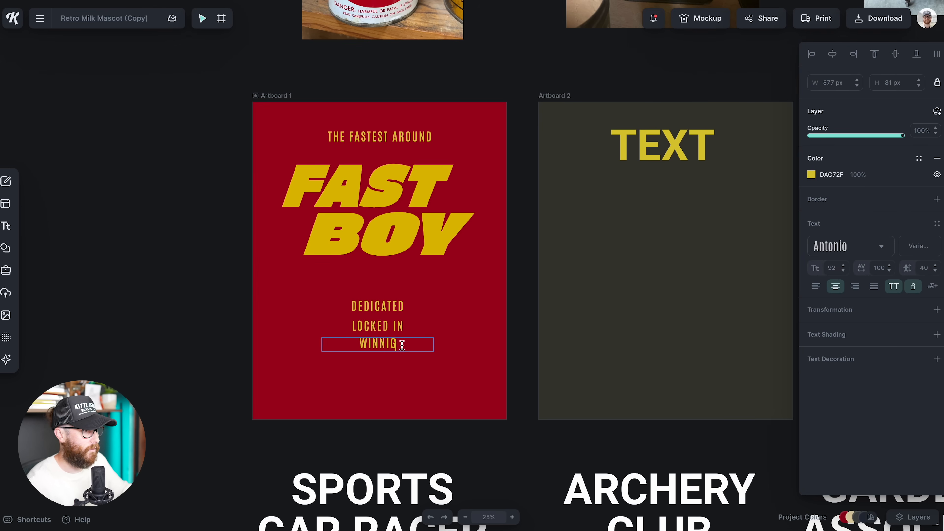
pyautogui.press('BackSpace')
pyautogui.write('ng')
pyautogui.press('Escape')
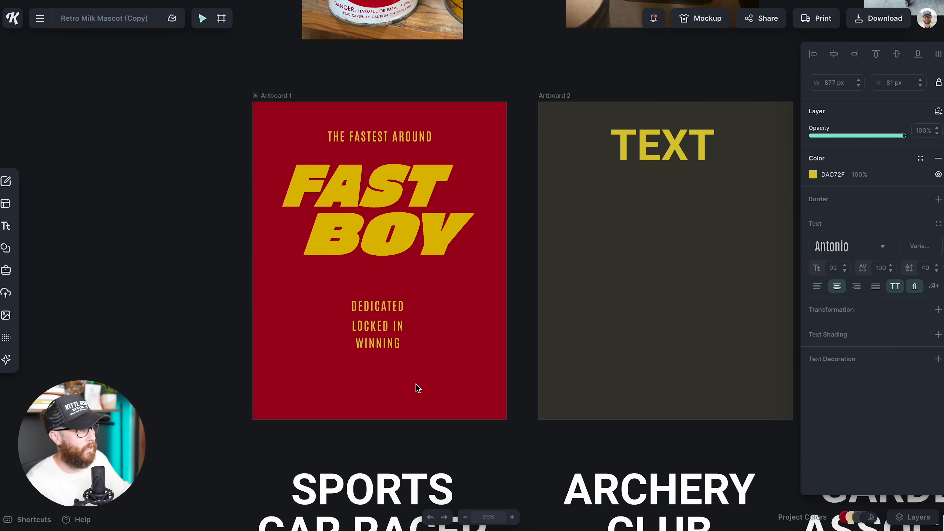
# Space the DEDICATED, LOCKED IN and WINNING lines evenly in the vertical direction.
pyautogui.press('Escape')
pyautogui.click(378, 316)
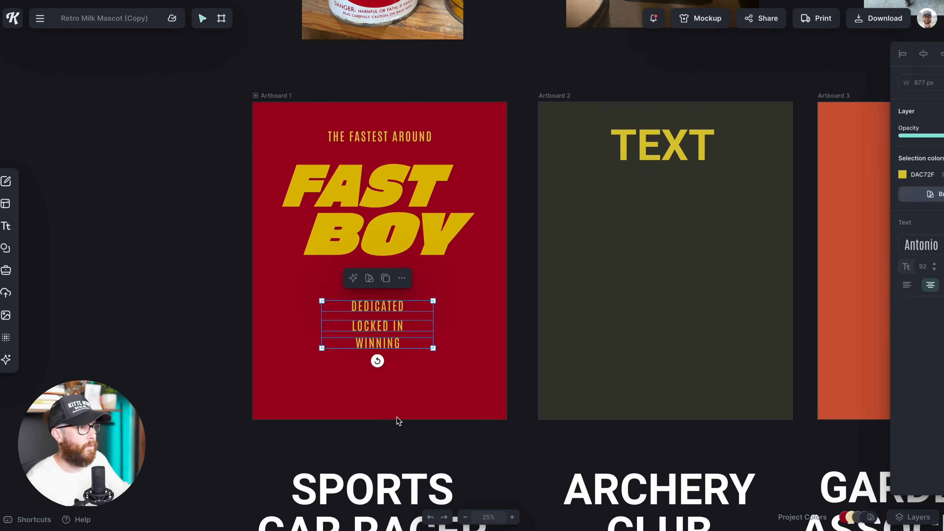
pyautogui.click(937, 56)
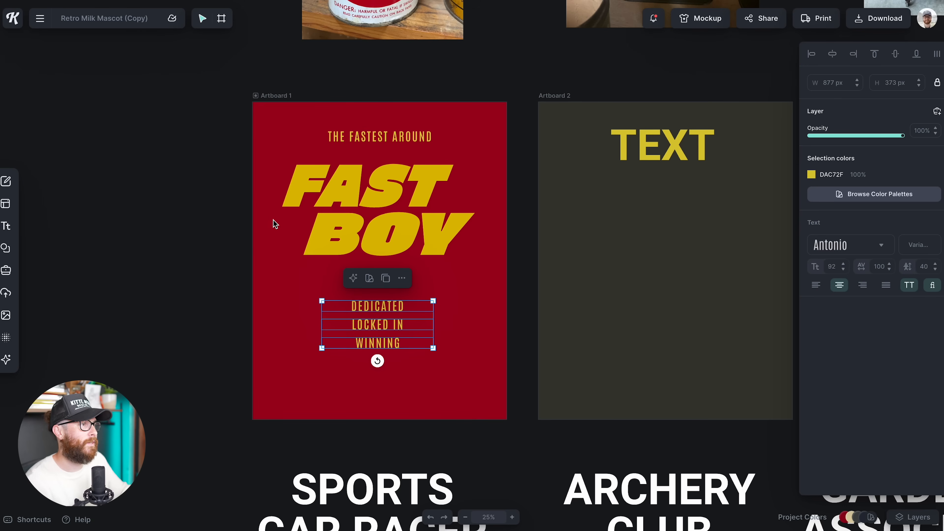
# Move FAST and BOY together slightly down, closer to midway between the tagline and the three lower lines.
pyautogui.click(439, 238)
pyautogui.moveTo(437, 223); pyautogui.dragTo(435, 234)
pyautogui.click(444, 312)
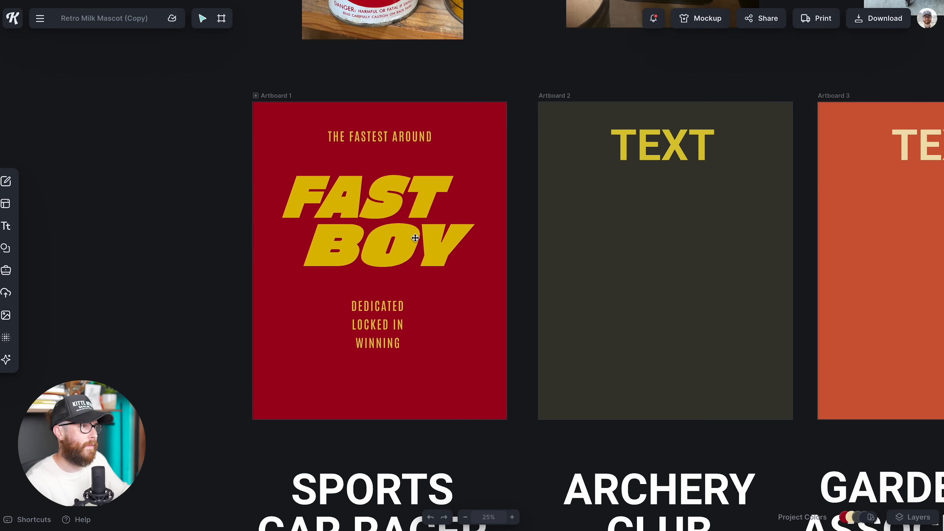
pyautogui.scroll(5, 426, 197)
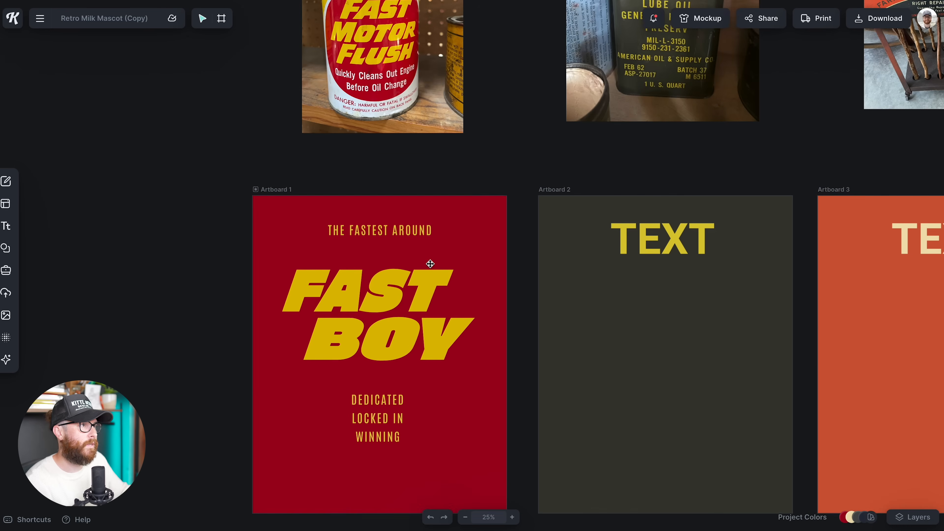
pyautogui.scroll(-3, 431, 268)
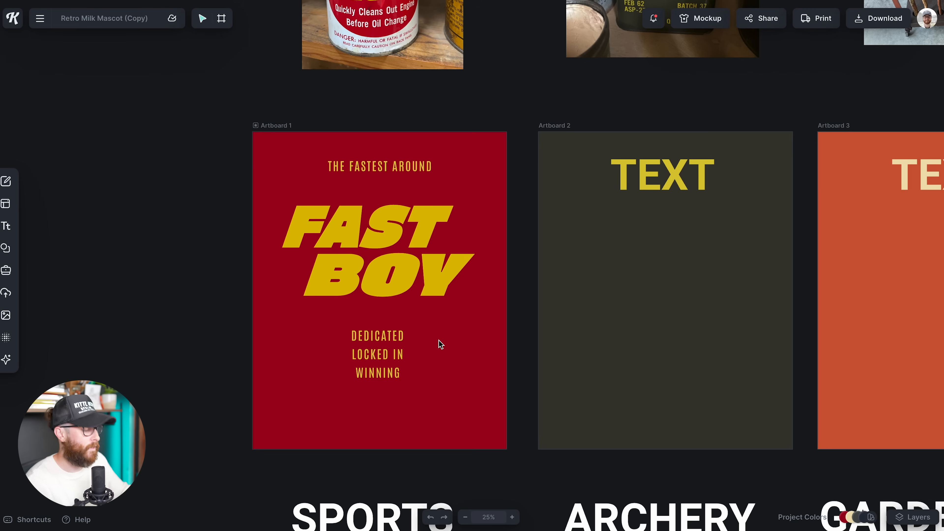
# Duplicate the DEDICATED line, set the copy's letter spacing to 0 and apply the Florida Vibes script typeface.
pyautogui.hotkey('ctrl', 'v')
pyautogui.click(881, 267)
pyautogui.press('Return')
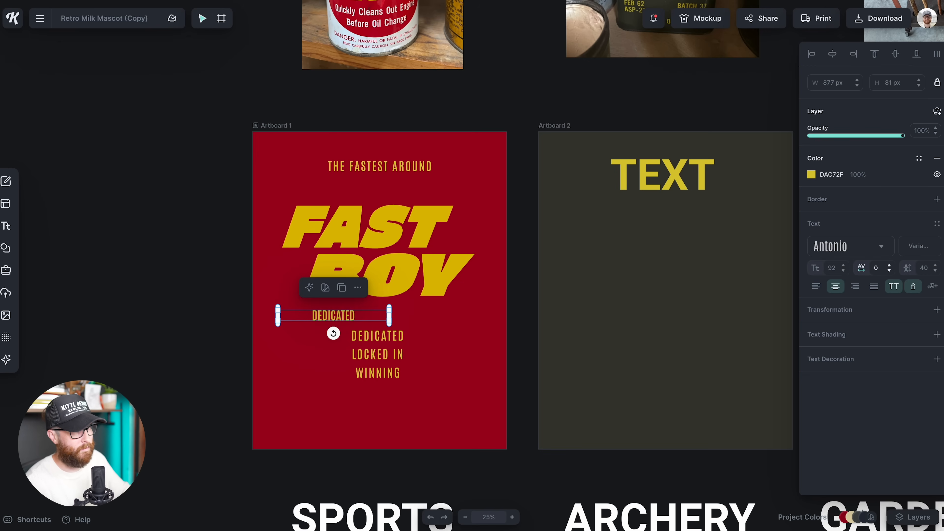
pyautogui.click(878, 247)
pyautogui.click(758, 240)
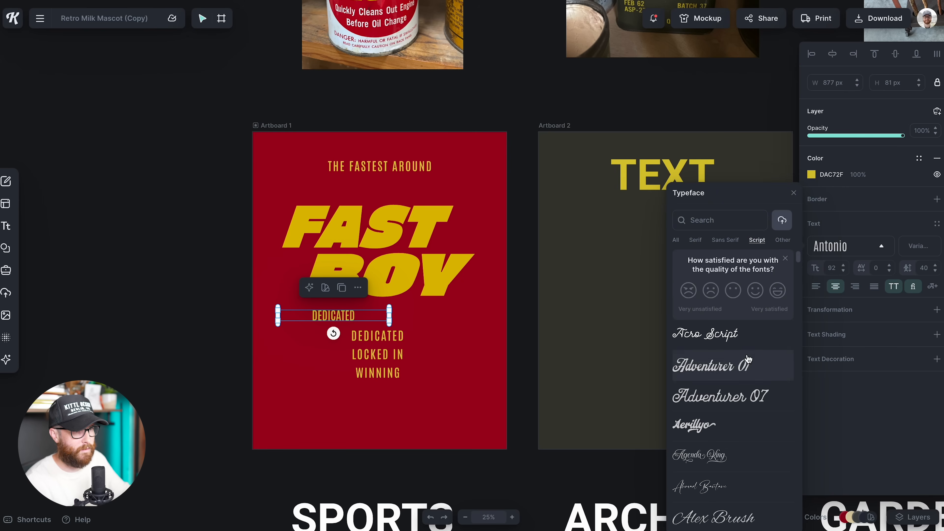
pyautogui.scroll(-2, 754, 392)
pyautogui.scroll(-8, 757, 396)
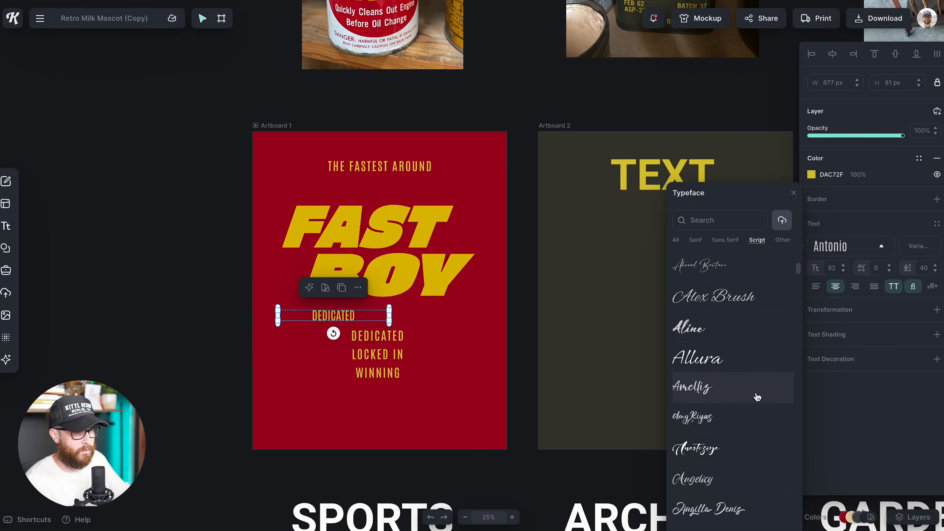
pyautogui.scroll(-10, 757, 397)
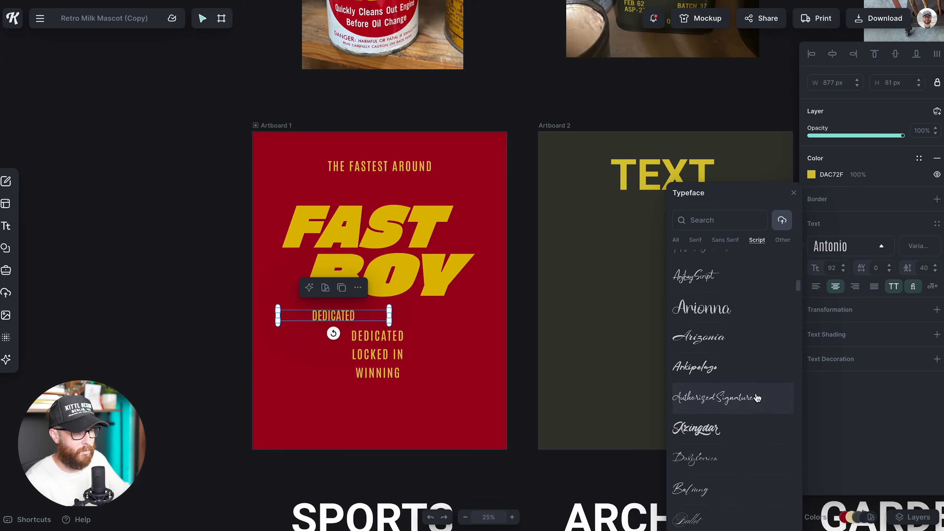
pyautogui.scroll(-15, 757, 397)
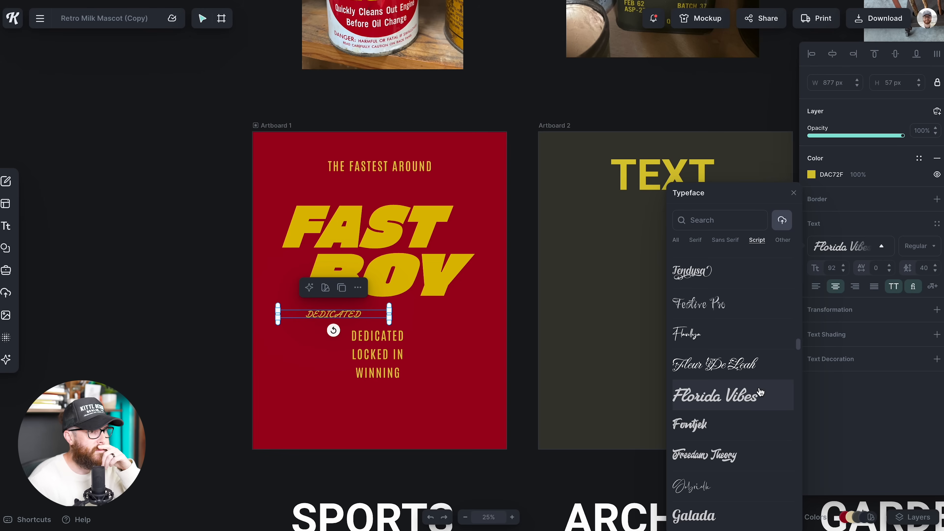
# Turn off uppercase for the script text and replace its wording with Club.
pyautogui.click(893, 287)
pyautogui.doubleClick(343, 316)
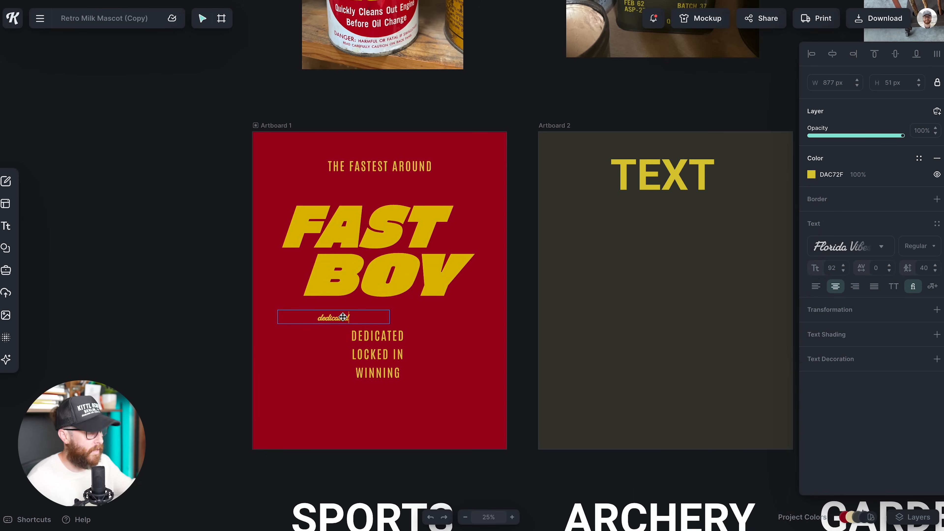
pyautogui.press('BackSpace')
pyautogui.press('BackSpace')
pyautogui.press('BackSpace')
pyautogui.press('BackSpace')
pyautogui.press('BackSpace')
pyautogui.press('BackSpace')
pyautogui.press('BackSpace')
pyautogui.press('BackSpace')
pyautogui.write('Clu')
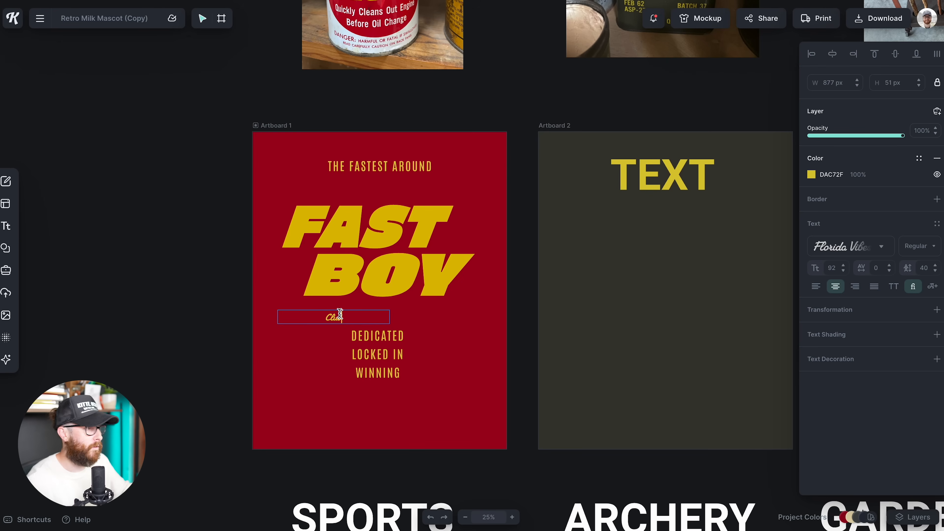
pyautogui.write('b')
pyautogui.press('Escape')
# Enlarge the Club script to font size 341 and place it just under the right end of BOY.
pyautogui.moveTo(390, 308)
pyautogui.mouseDown()
pyautogui.moveTo(444, 311)
pyautogui.moveTo(372, 307)
pyautogui.moveTo(398, 299)
pyautogui.mouseUp()
pyautogui.moveTo(333, 323); pyautogui.dragTo(436, 324)
pyautogui.moveTo(435, 323); pyautogui.dragTo(454, 315)
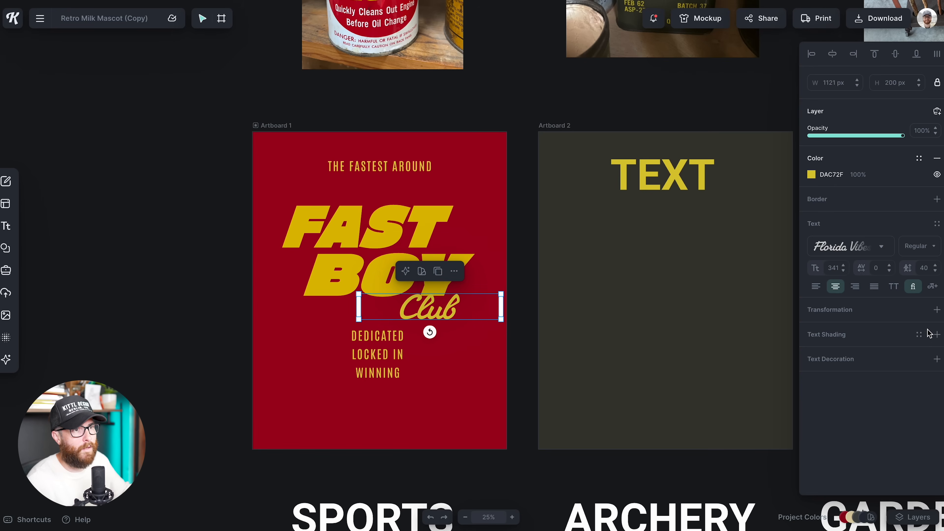
# Apply the Angle transformation to Club and enlarge it to font size 412, overlapping the Y of BOY.
pyautogui.click(936, 309)
pyautogui.moveTo(440, 315); pyautogui.dragTo(446, 314)
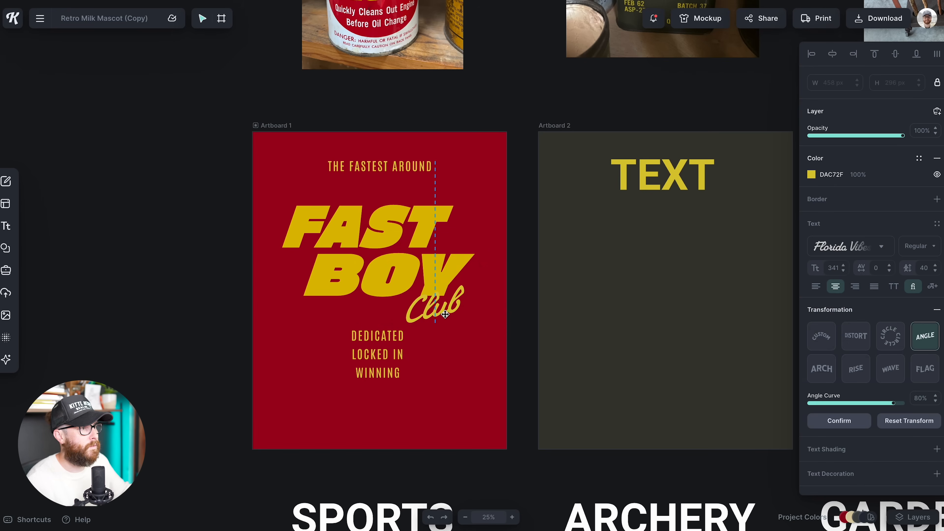
pyautogui.click(483, 315)
pyautogui.click(459, 308)
pyautogui.moveTo(464, 285); pyautogui.dragTo(471, 282)
# Move the DEDICATED, LOCKED IN and WINNING lines down together to clear space below Club.
pyautogui.click(366, 342)
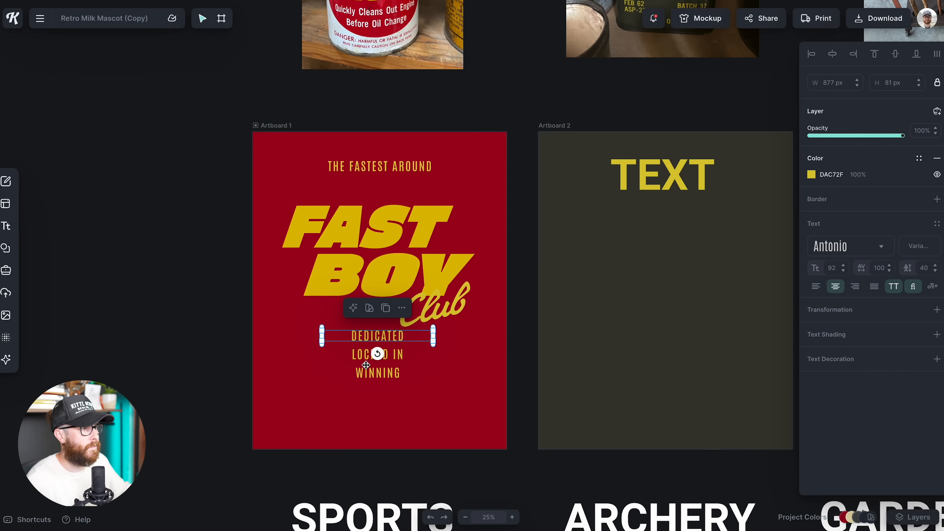
pyautogui.keyDown('shift'); pyautogui.click(373, 369); pyautogui.keyUp('shift')
pyautogui.moveTo(379, 354); pyautogui.dragTo(379, 377)
# Add the third text shading style to Club in red 9F001D, with offset 0 and outline width 43.
pyautogui.click(440, 313)
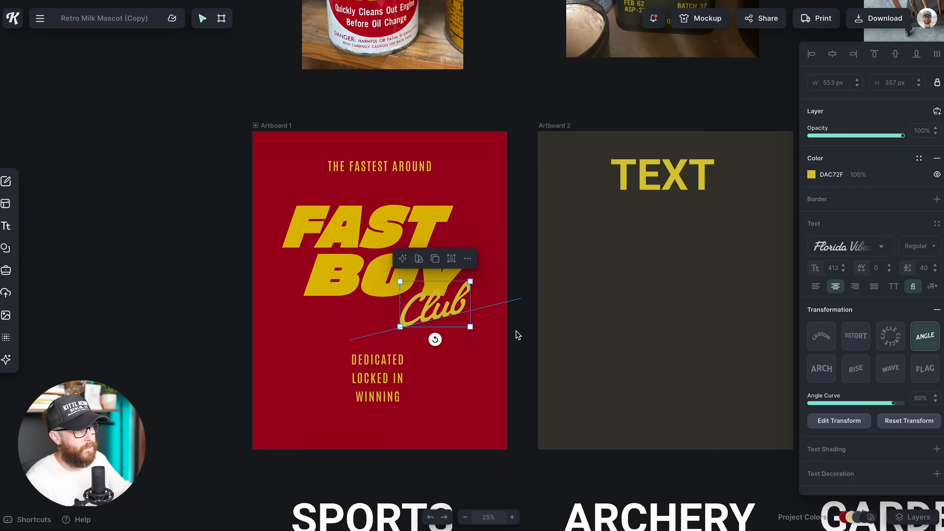
pyautogui.click(937, 449)
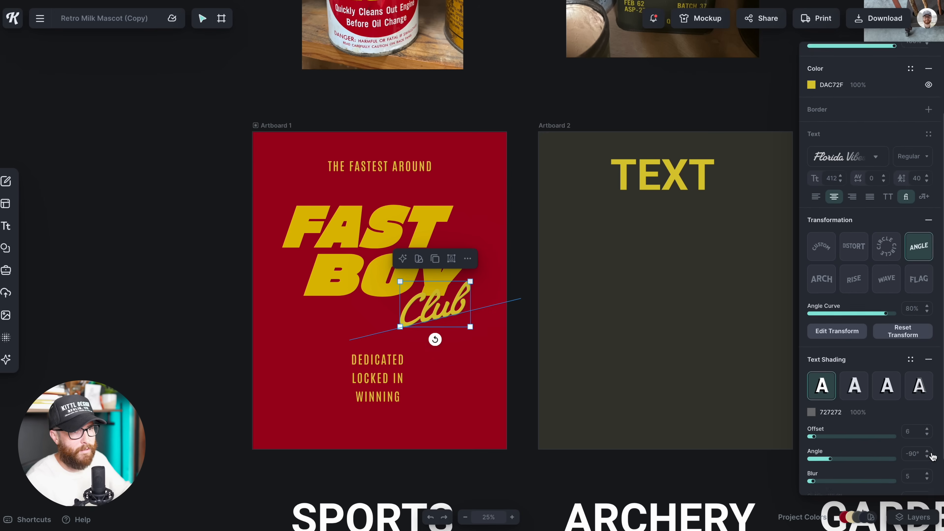
pyautogui.click(892, 377)
pyautogui.scroll(-1, 855, 394)
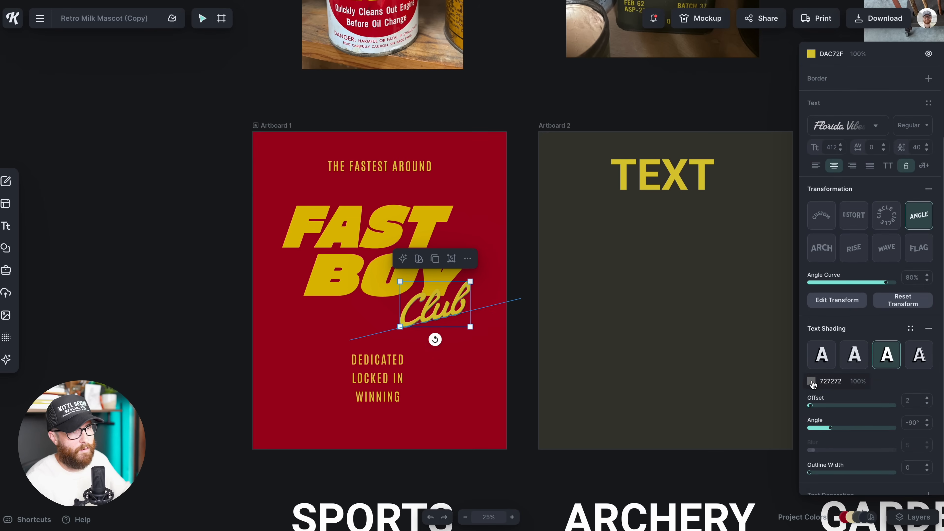
pyautogui.click(811, 381)
pyautogui.click(670, 522)
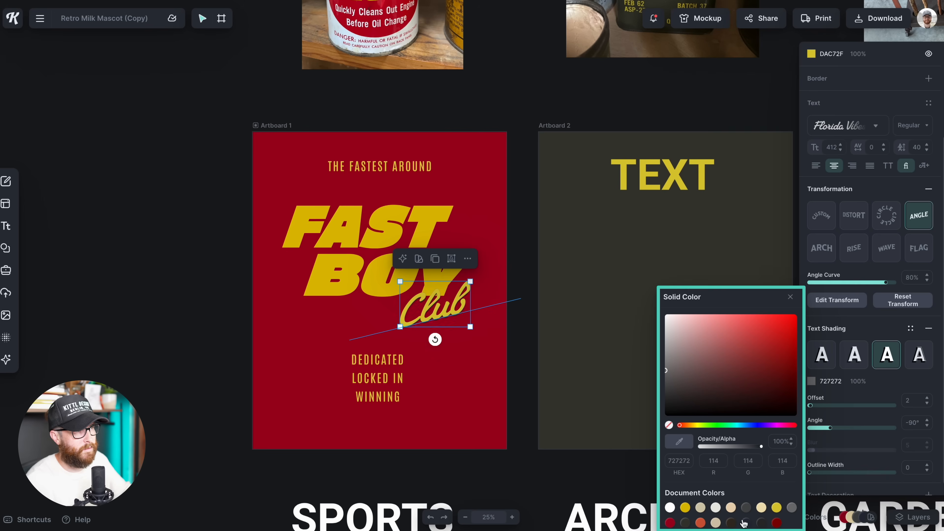
pyautogui.click(670, 522)
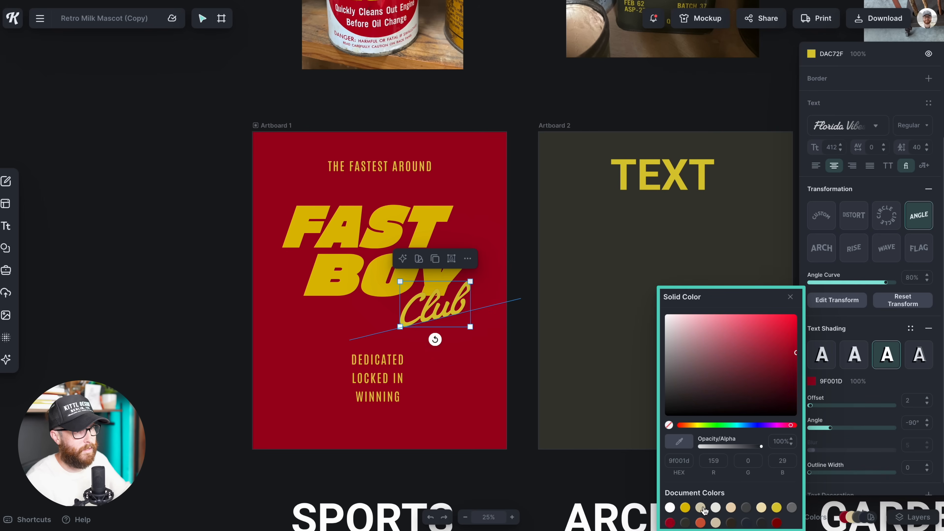
pyautogui.click(811, 407)
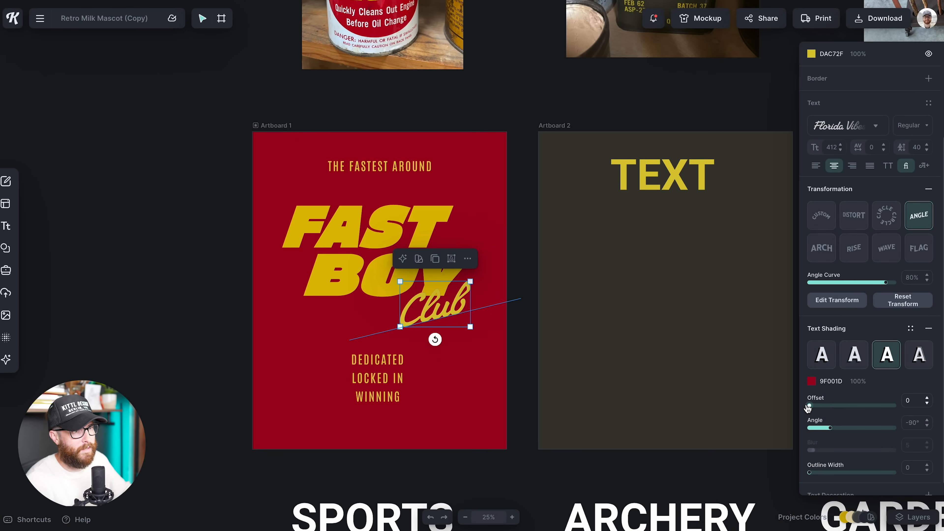
pyautogui.moveTo(815, 474); pyautogui.dragTo(849, 473)
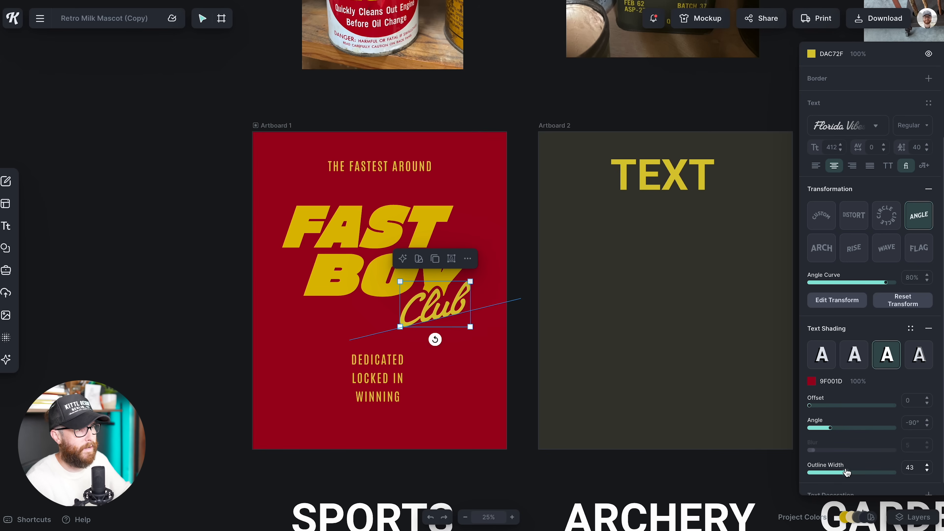
# Set Club's outline width to 42 and move the script slightly left and down under the Y of BOY.
pyautogui.moveTo(851, 472); pyautogui.dragTo(846, 470)
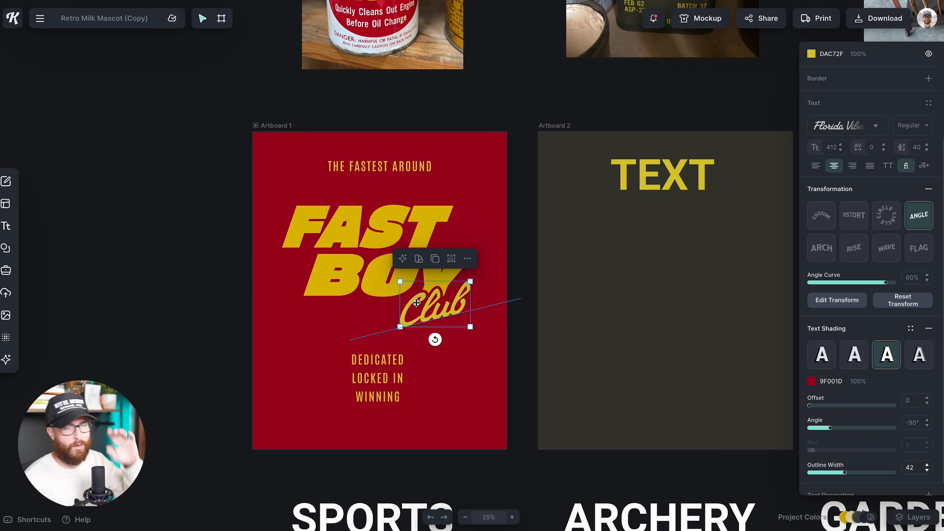
pyautogui.moveTo(416, 302); pyautogui.dragTo(438, 317)
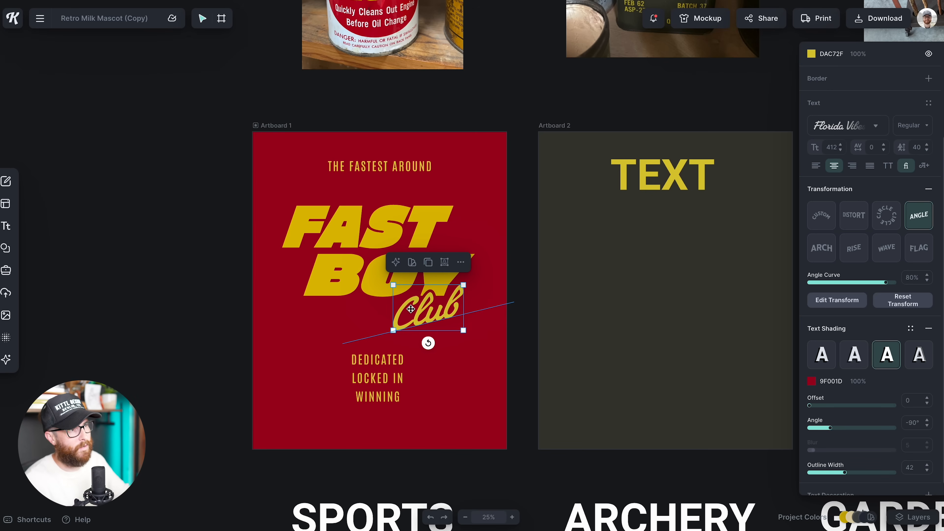
pyautogui.click(460, 365)
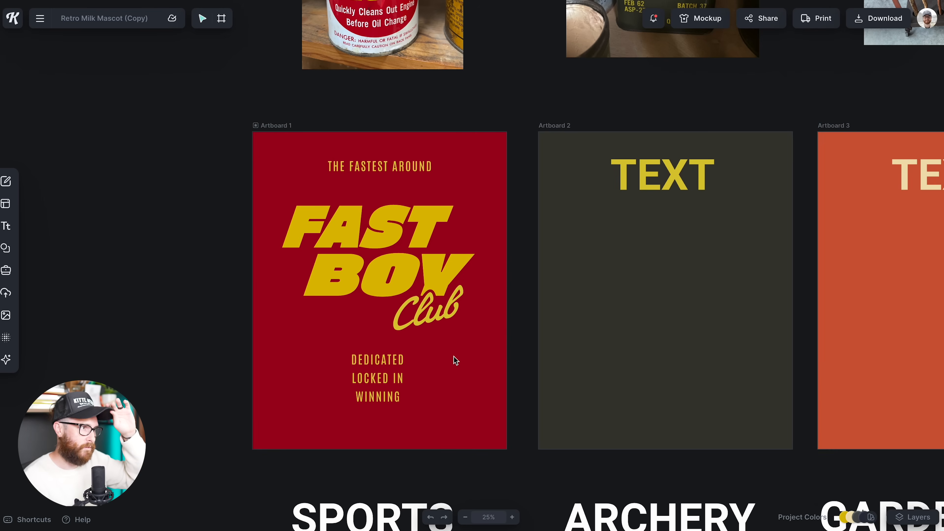
# Shift the FAST BOY Club lettering and the DEDICATED, LOCKED IN and WINNING lines slightly up on Artboard 1.
pyautogui.click(390, 384)
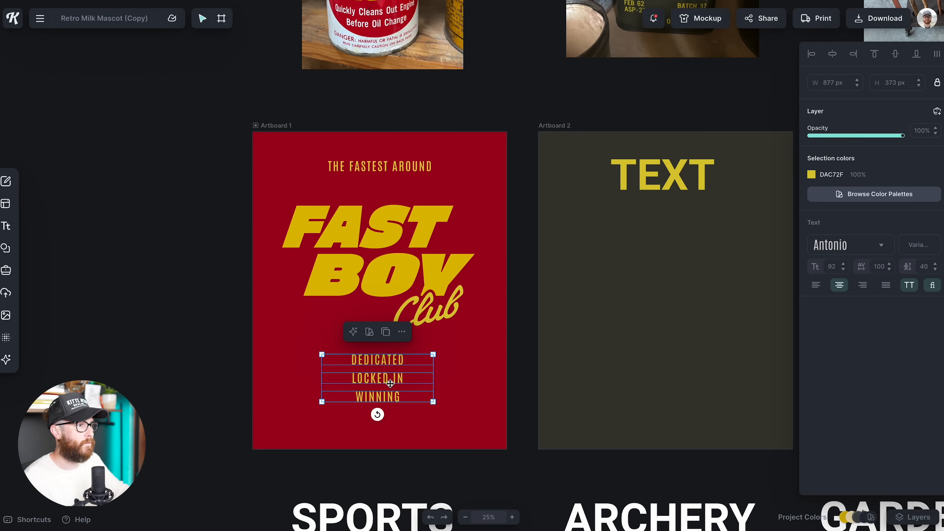
pyautogui.click(440, 383)
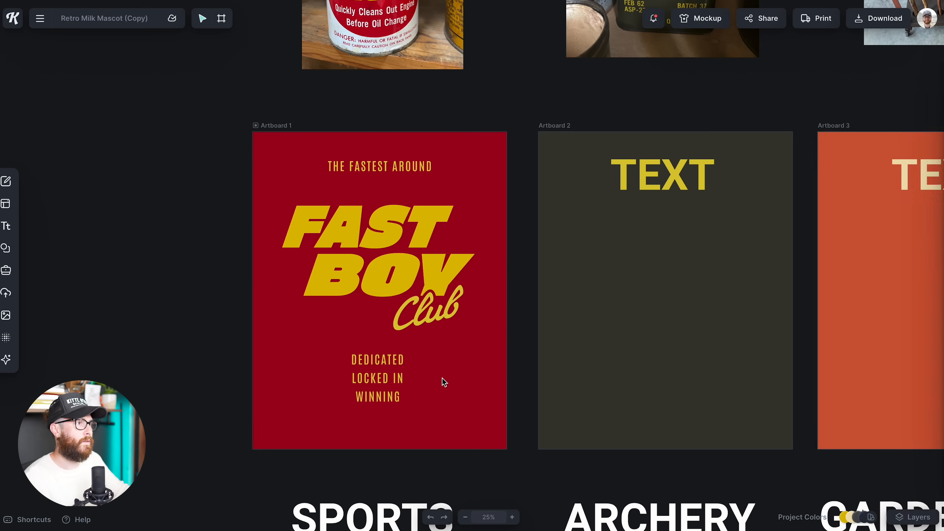
pyautogui.moveTo(284, 204); pyautogui.dragTo(450, 327)
pyautogui.click(369, 372)
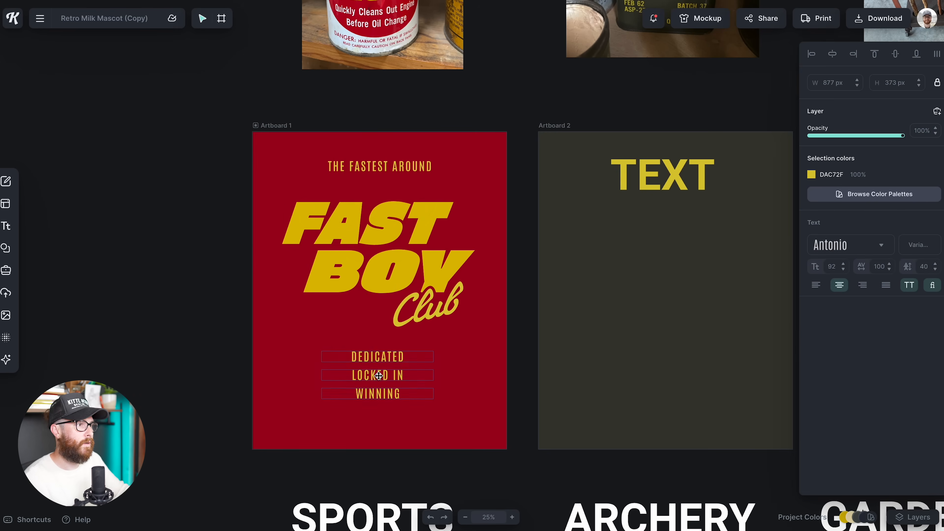
pyautogui.click(455, 393)
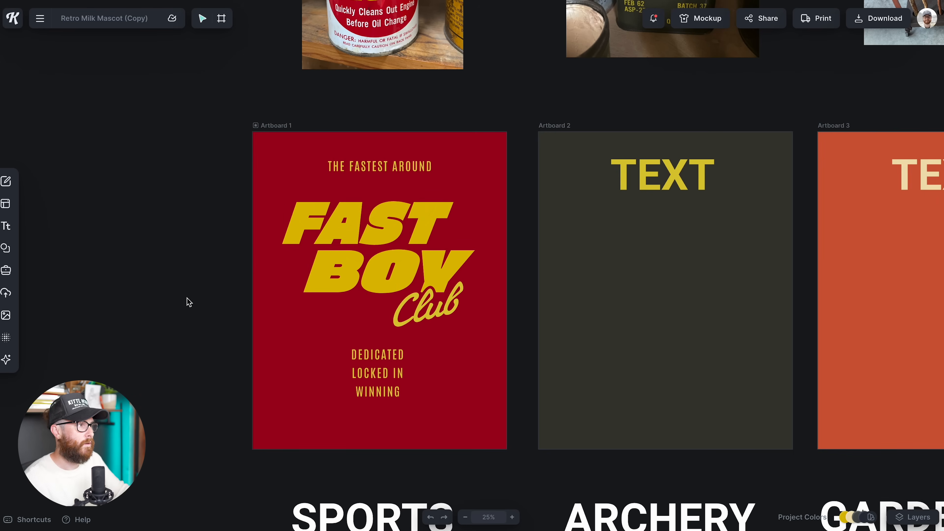
# Search the elements for checkered flag and racing, and add the black waving checkered flag to Artboard 1.
pyautogui.click(22, 249)
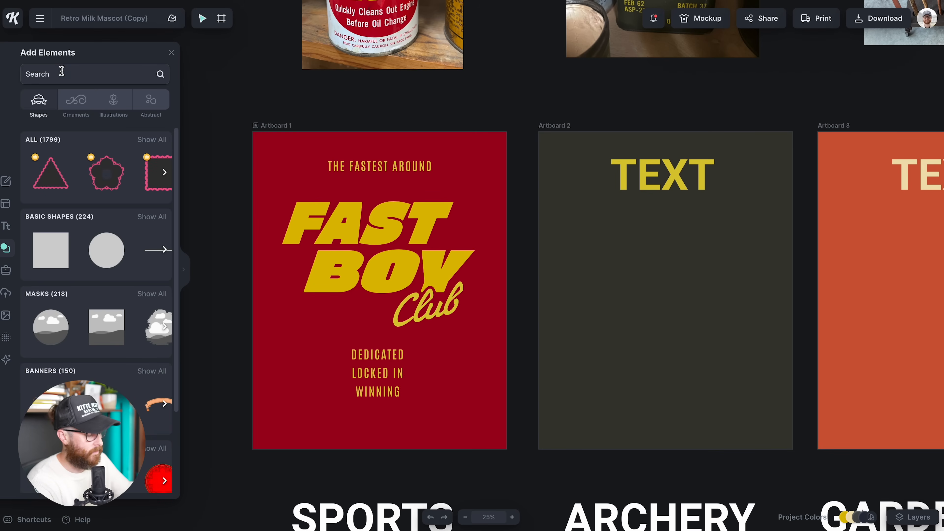
pyautogui.write('checkered flag')
pyautogui.press('Return')
pyautogui.tripleClick(66, 74)
pyautogui.write('racing')
pyautogui.press('Return')
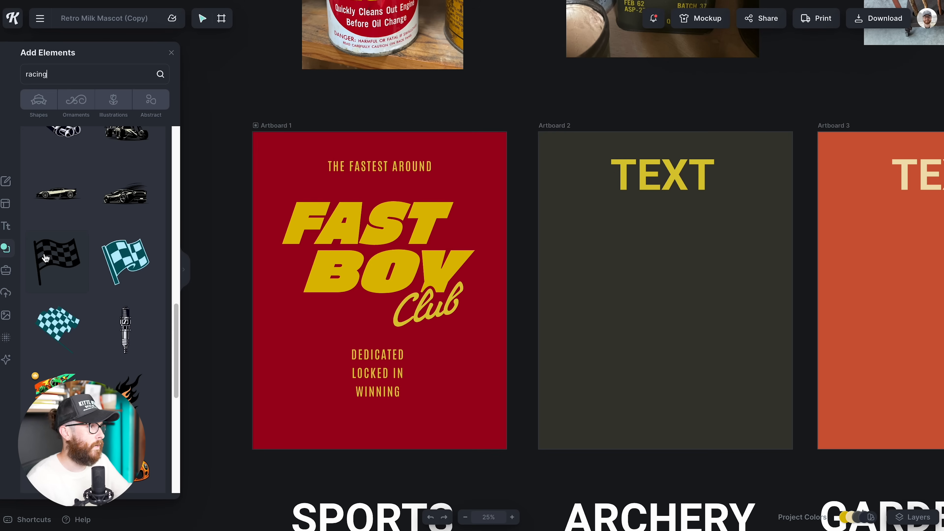
pyautogui.click(55, 259)
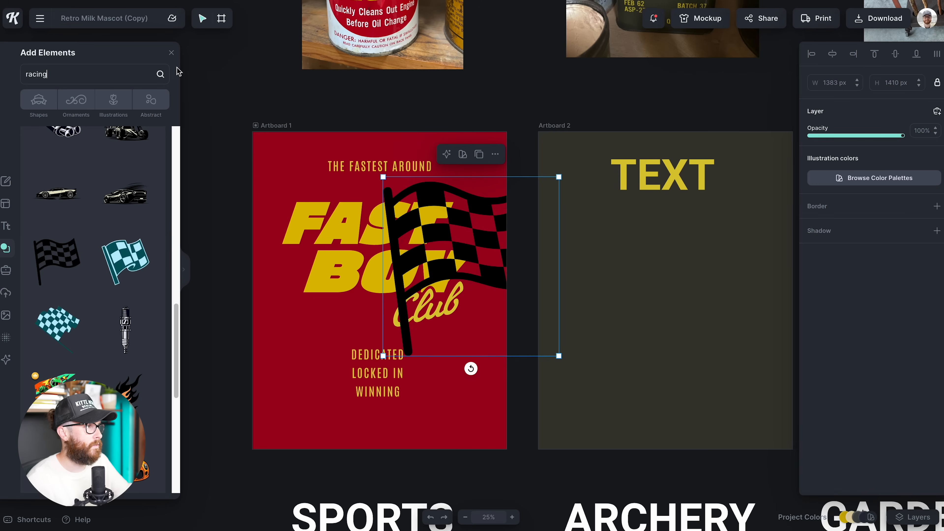
pyautogui.click(171, 53)
# Recolor the checkered flag white FFFFFF, shrink it to about 443 px wide and move it to the left part of BOY.
pyautogui.click(812, 174)
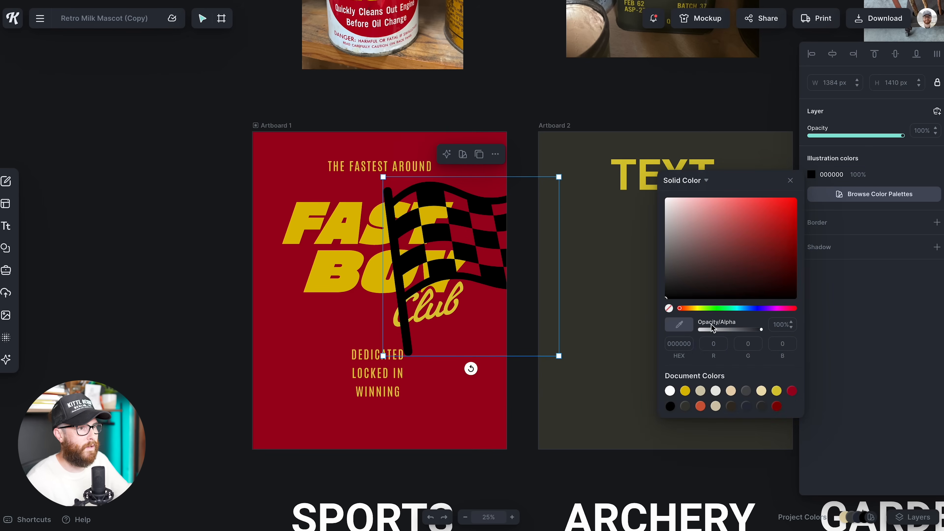
pyautogui.click(670, 390)
pyautogui.moveTo(560, 177); pyautogui.dragTo(494, 210)
pyautogui.moveTo(462, 260); pyautogui.dragTo(303, 286)
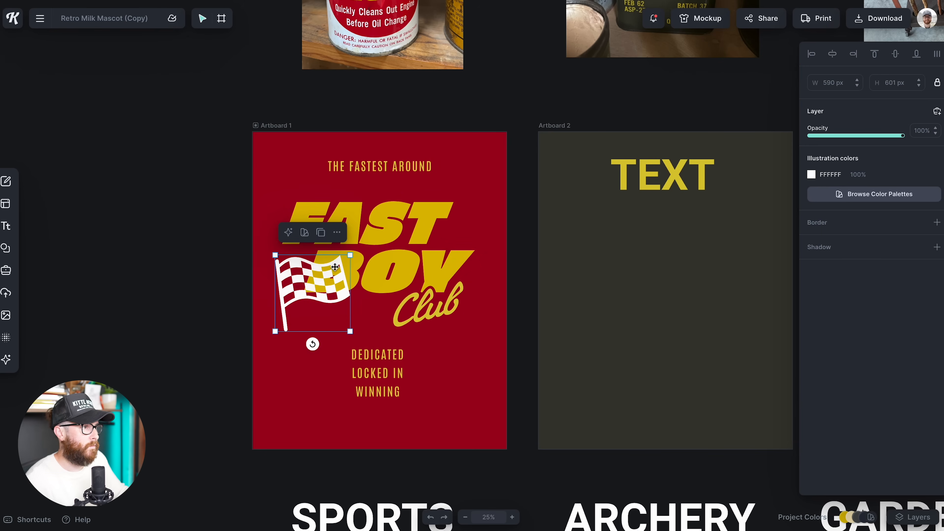
pyautogui.rightClick(310, 286)
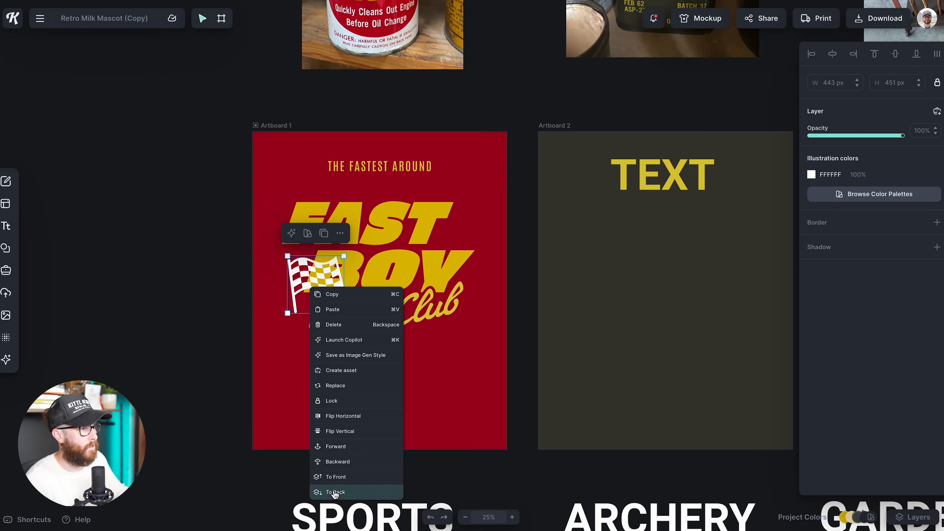
pyautogui.click(334, 478)
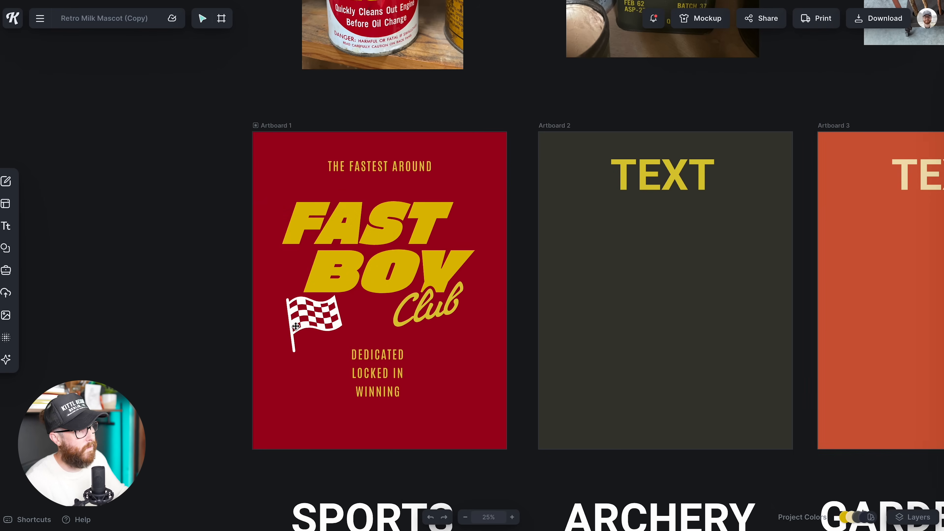
# Shrink the flag to about 182 px wide, place it tilted beside the LOCKED IN line and recolor it DAC72F.
pyautogui.moveTo(331, 314); pyautogui.dragTo(446, 371)
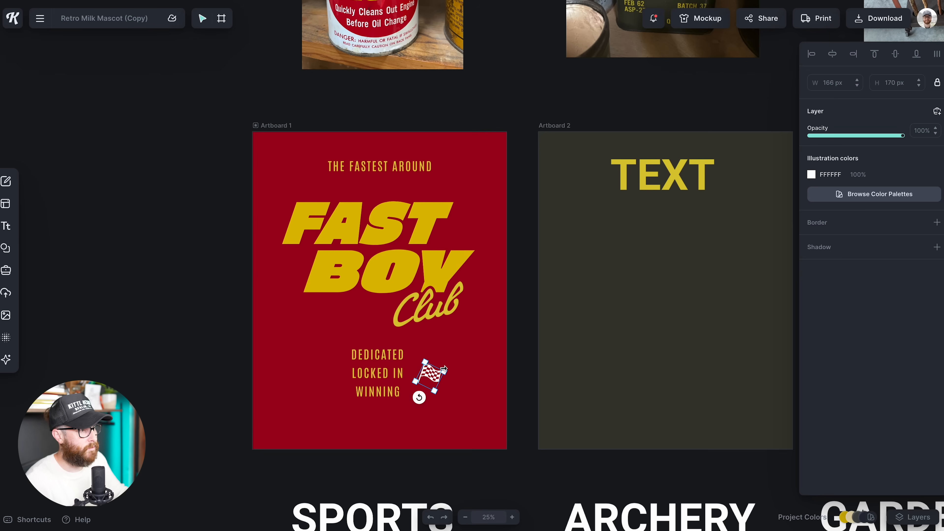
pyautogui.click(811, 175)
pyautogui.click(777, 391)
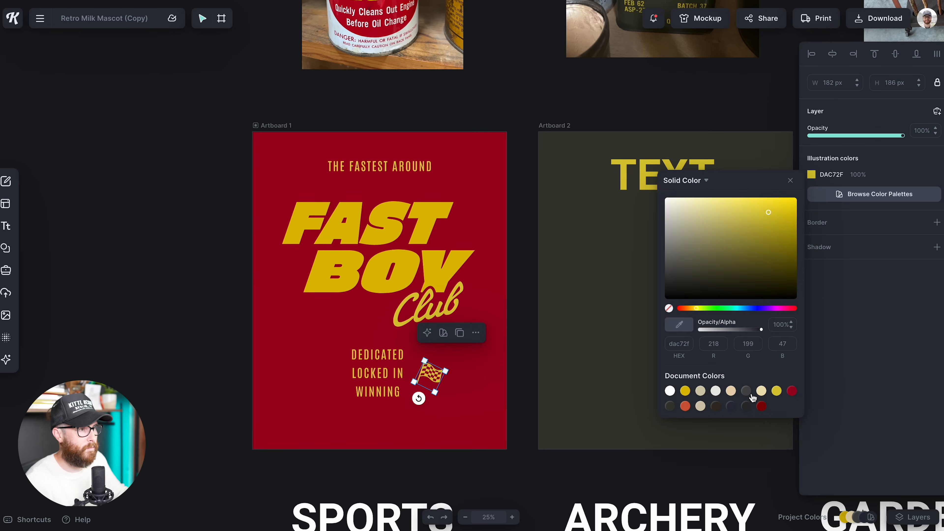
pyautogui.click(415, 400)
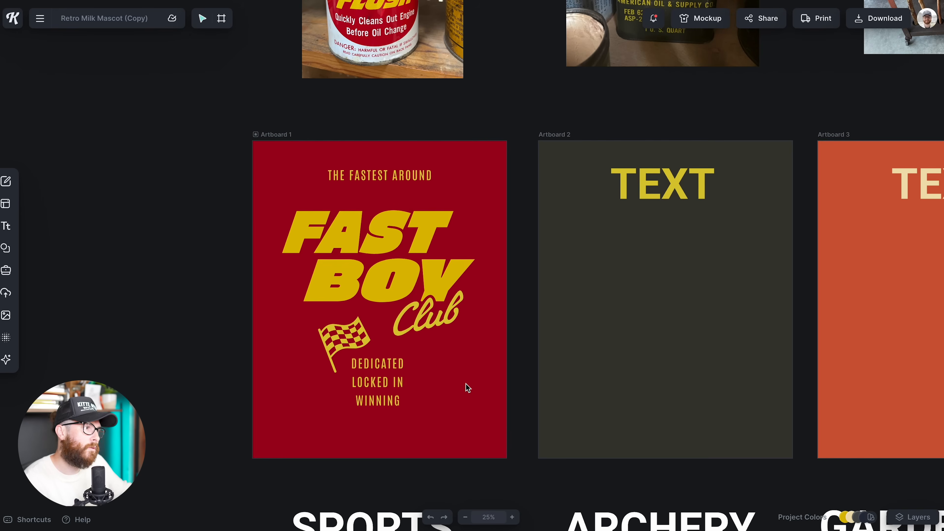
# Flip the enlarged checkered flag horizontally and place it against the left edge of BOY.
pyautogui.scroll(1, 468, 386)
pyautogui.rightClick(340, 354)
pyautogui.click(372, 448)
pyautogui.moveTo(334, 359); pyautogui.dragTo(300, 295)
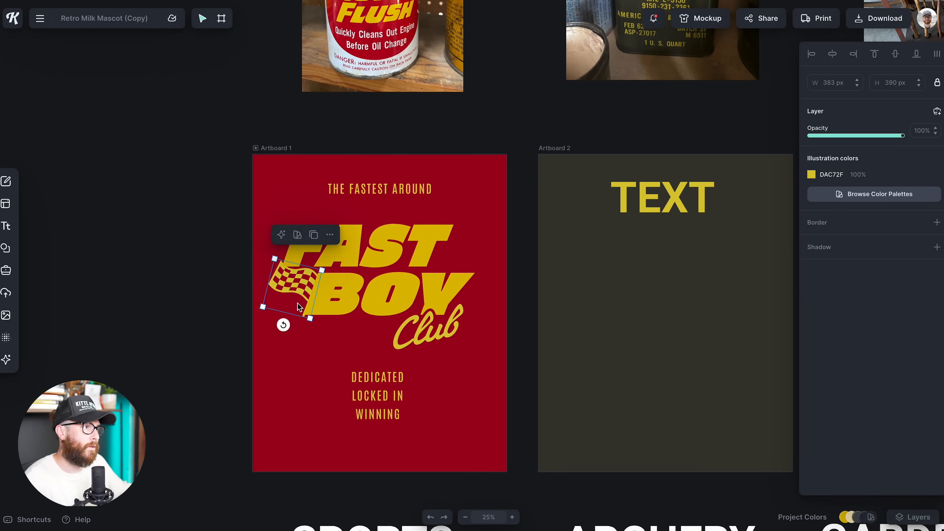
# Rotate and stretch the flag beside the B of BOY to about 360 px wide, with its pole hanging below the lettering.
pyautogui.moveTo(283, 326); pyautogui.dragTo(309, 336)
pyautogui.moveTo(319, 270); pyautogui.dragTo(320, 269)
pyautogui.moveTo(280, 347); pyautogui.dragTo(284, 346)
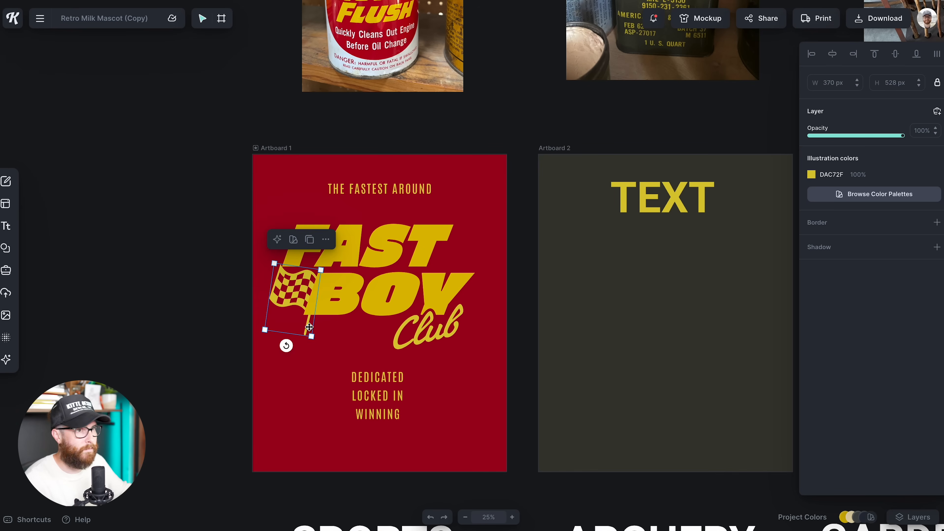
pyautogui.moveTo(306, 331); pyautogui.dragTo(304, 335)
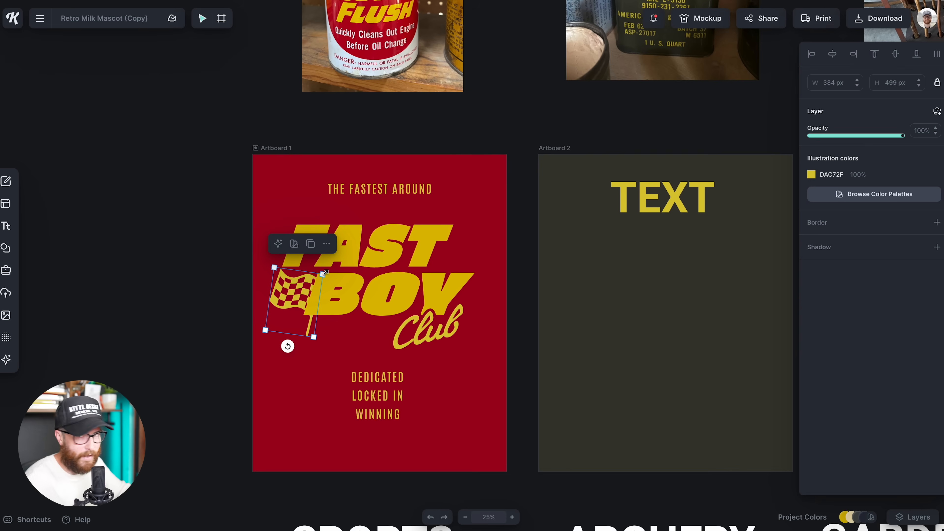
pyautogui.moveTo(325, 273)
pyautogui.mouseDown()
pyautogui.moveTo(335, 190)
pyautogui.moveTo(305, 291)
pyautogui.moveTo(322, 271)
pyautogui.moveTo(323, 288)
pyautogui.moveTo(321, 272)
pyautogui.mouseUp()
pyautogui.click(179, 297)
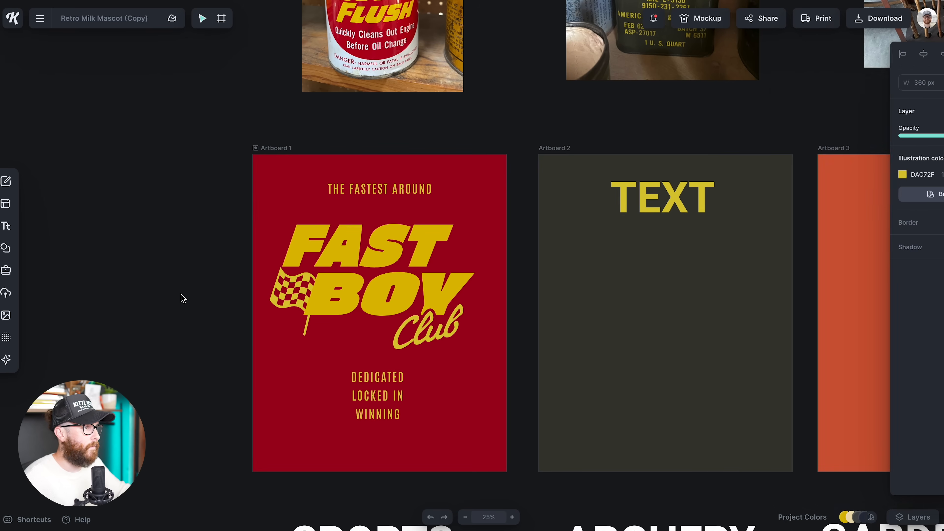
# Add a square mask from the basic shape elements' Masks collection and place it over the lettering on Artboard 1.
pyautogui.click(5, 247)
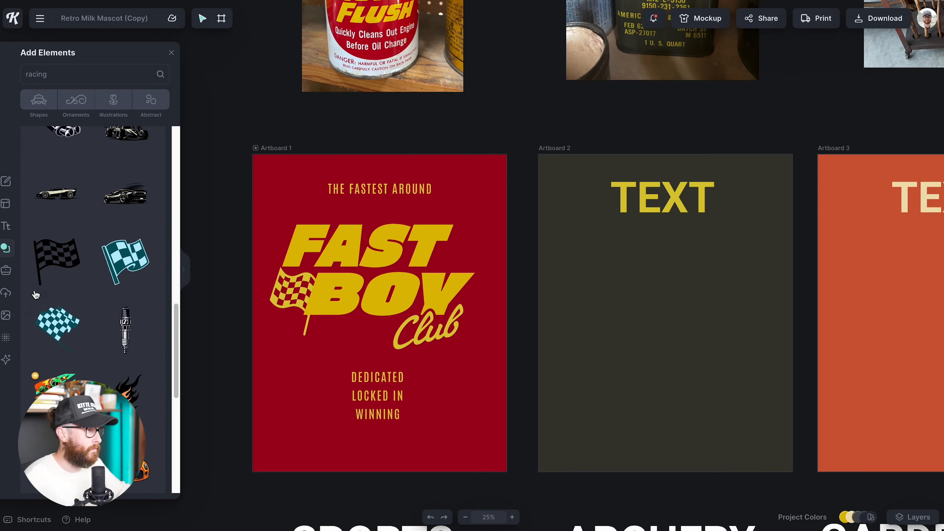
pyautogui.scroll(5, 55, 300)
pyautogui.scroll(-3, 56, 300)
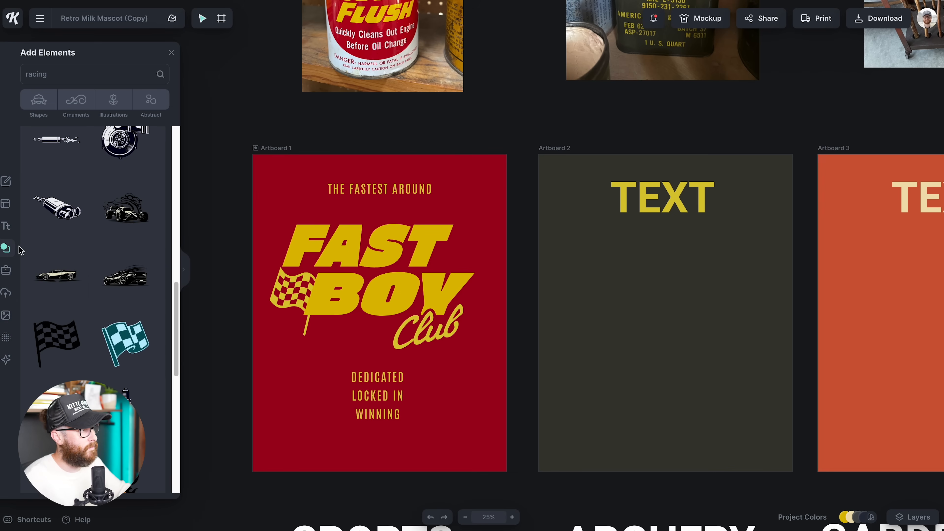
pyautogui.click(38, 99)
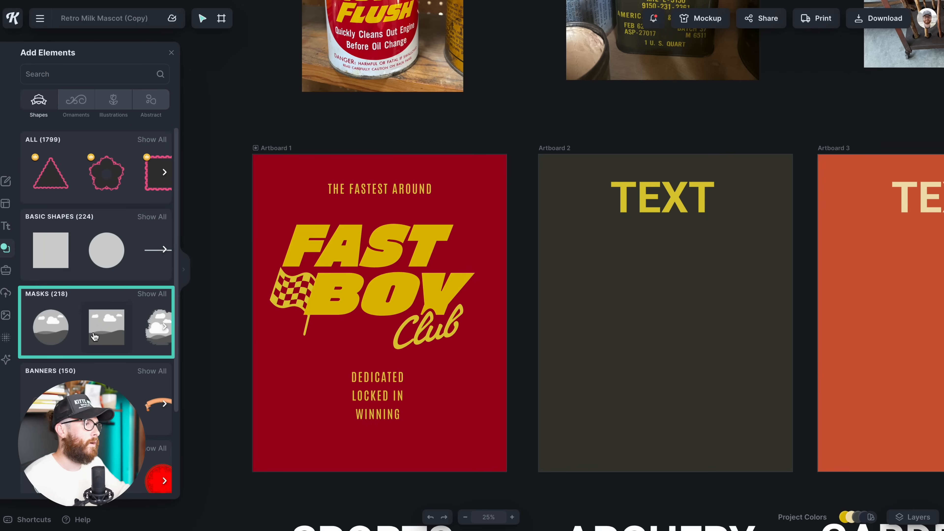
pyautogui.click(102, 335)
pyautogui.moveTo(416, 233); pyautogui.dragTo(379, 274)
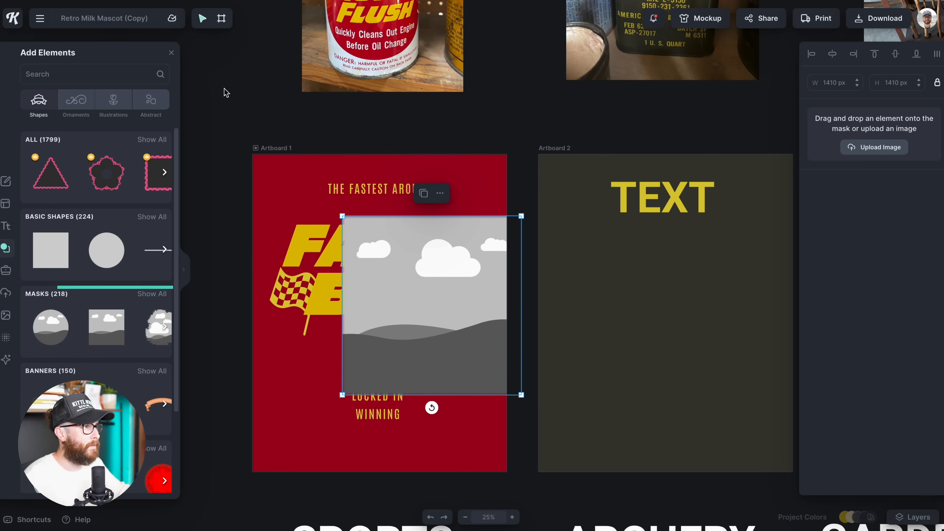
pyautogui.click(171, 53)
# Drop the checkered flag into the square mask, shrink it to about 732 px wide below BOY and recolor it DDBB00.
pyautogui.moveTo(297, 306); pyautogui.dragTo(445, 304)
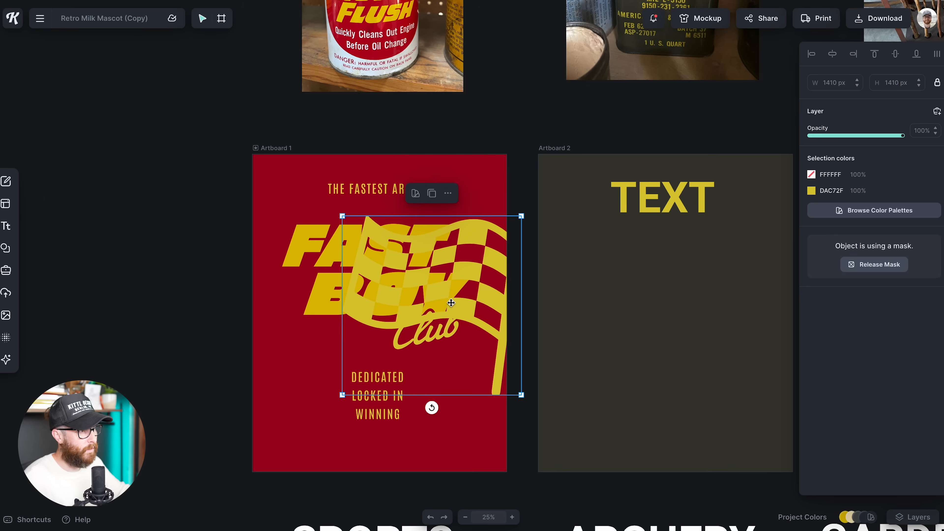
pyautogui.moveTo(501, 314); pyautogui.dragTo(431, 317)
pyautogui.moveTo(445, 233); pyautogui.dragTo(403, 273)
# Reposition and slightly rotate the flag inside its mask so the pole falls outside the mask's right edge.
pyautogui.doubleClick(335, 358)
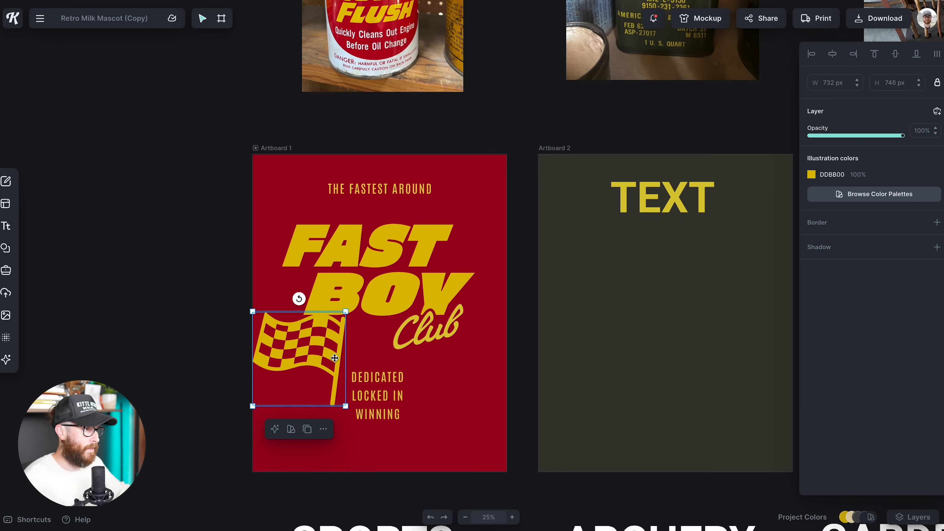
pyautogui.moveTo(339, 362); pyautogui.dragTo(347, 365)
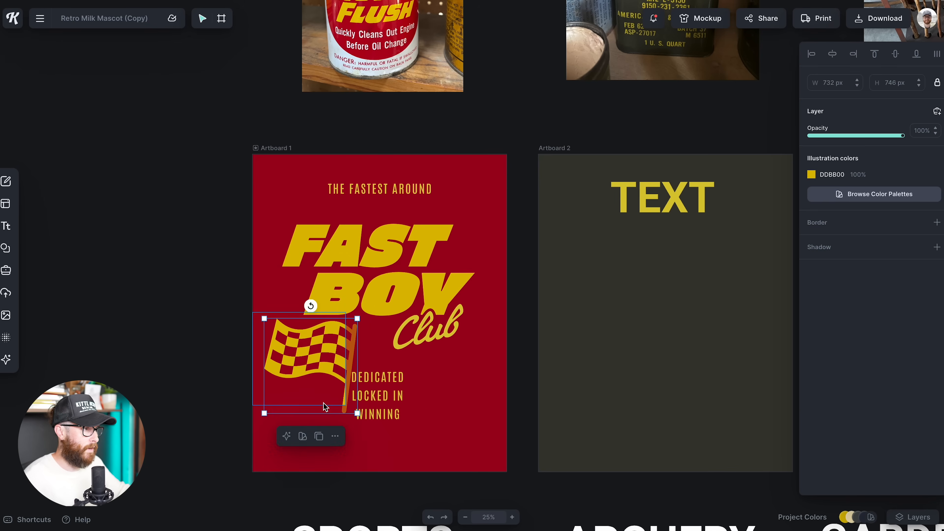
pyautogui.moveTo(310, 306); pyautogui.dragTo(304, 306)
pyautogui.moveTo(327, 341); pyautogui.dragTo(328, 342)
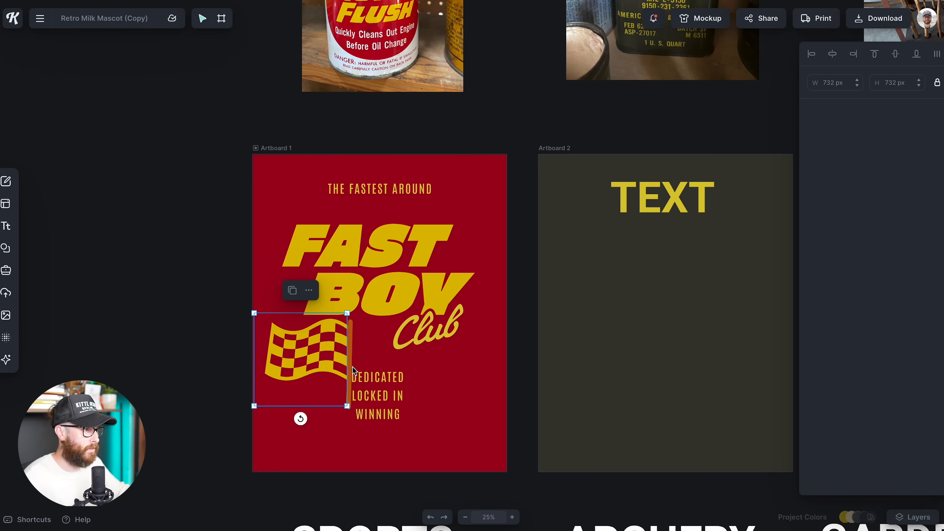
# Scale the masked flag to about 492 px wide, tilt it slightly and fit it against the left edge of BOY.
pyautogui.press('Escape')
pyautogui.moveTo(342, 342); pyautogui.dragTo(312, 282)
pyautogui.moveTo(245, 338); pyautogui.dragTo(256, 336)
pyautogui.moveTo(320, 340); pyautogui.dragTo(284, 352)
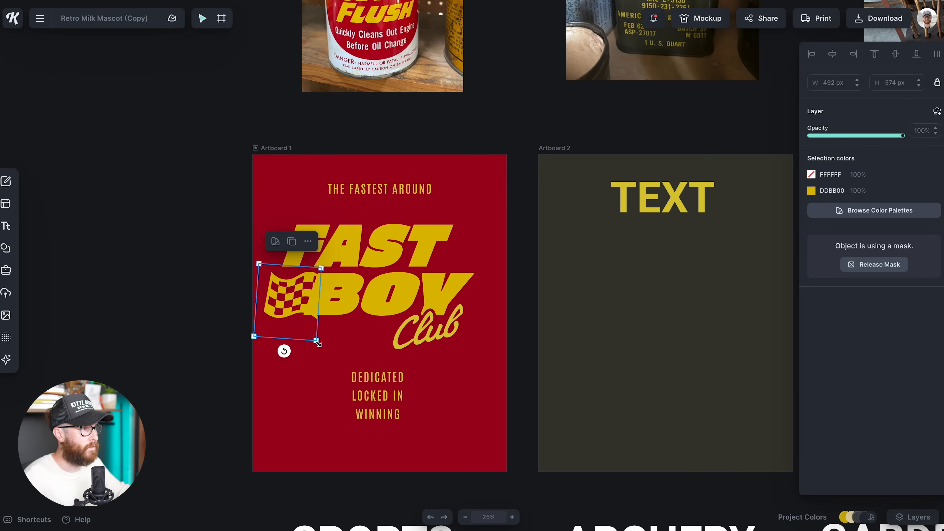
pyautogui.press('Escape')
# Scale the FAST BOY Club lettering and flag down together to about 1619 px wide and center them on Artboard 1.
pyautogui.click(479, 228)
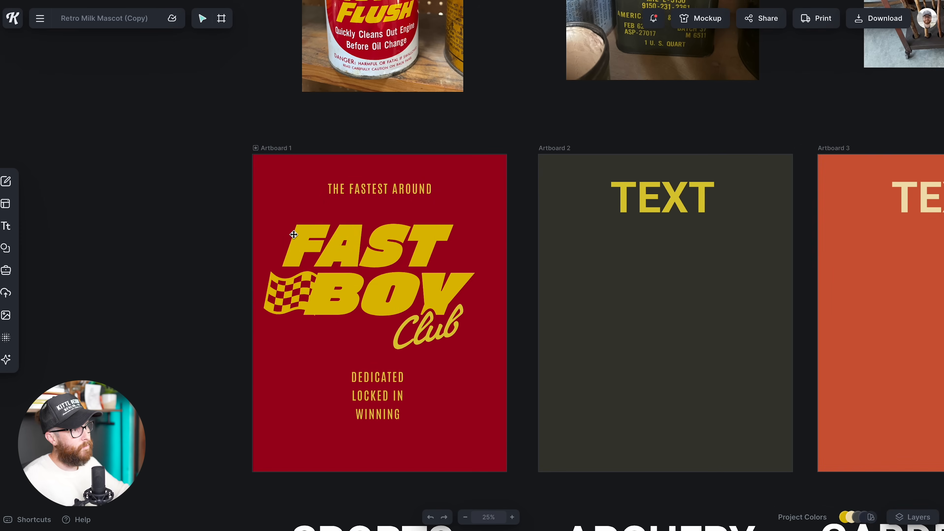
pyautogui.click(476, 224)
pyautogui.moveTo(476, 225); pyautogui.dragTo(466, 227)
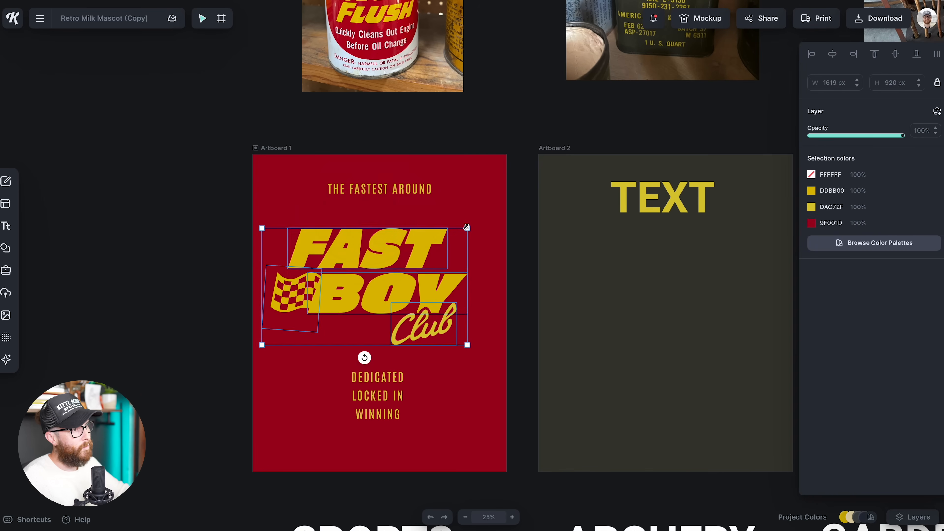
pyautogui.click(446, 388)
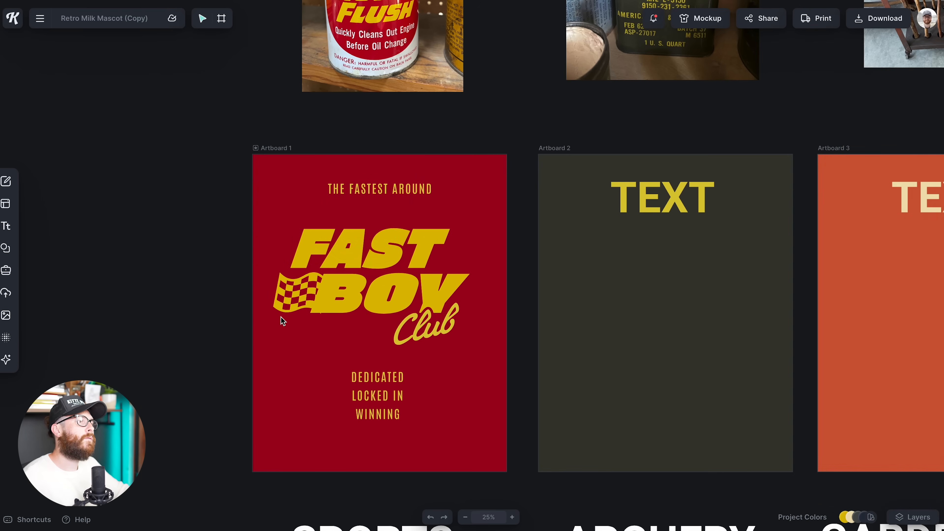
# Shrink the masked checkered flag to about 454 px wide, keeping it tucked against the B of BOY.
pyautogui.click(291, 304)
pyautogui.moveTo(323, 335); pyautogui.dragTo(324, 332)
pyautogui.moveTo(329, 270); pyautogui.dragTo(328, 274)
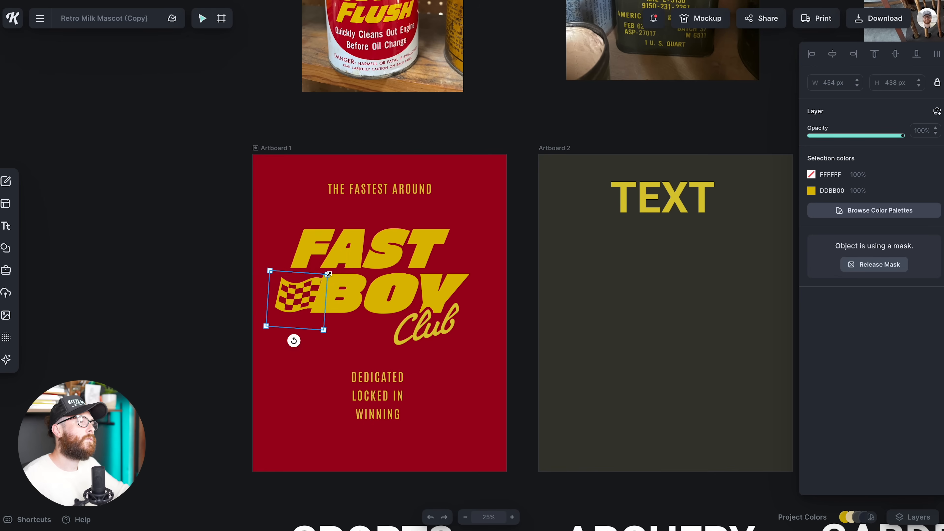
pyautogui.click(312, 341)
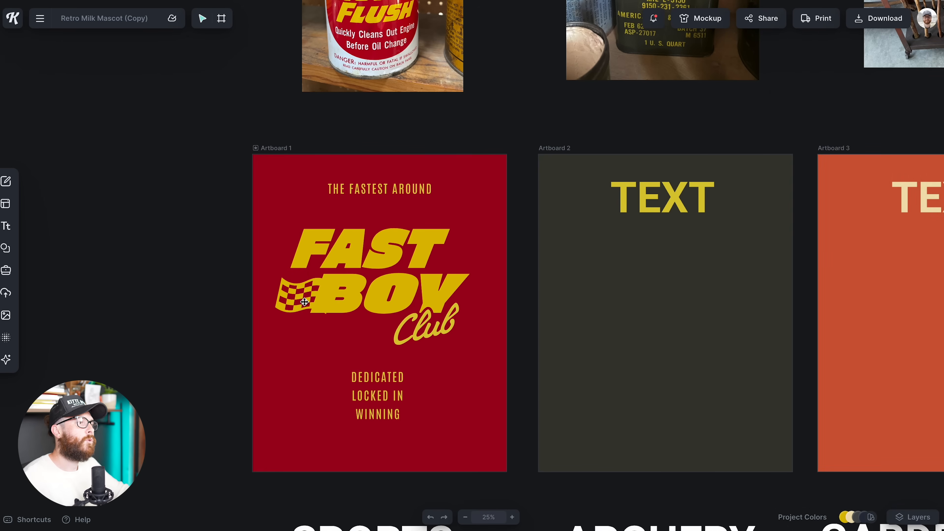
# Open the mockup preview for Artboard 1.
pyautogui.click(305, 302)
pyautogui.click(327, 379)
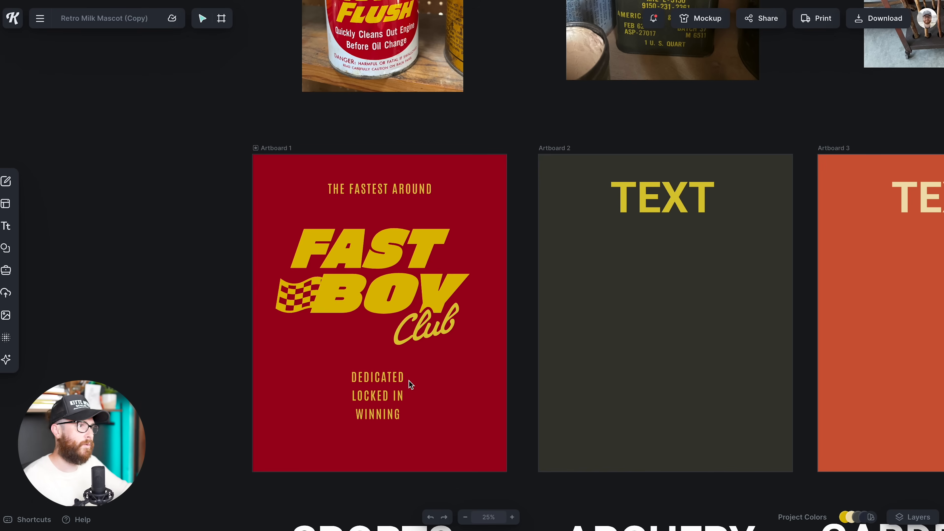
pyautogui.scroll(1, 348, 272)
pyautogui.click(281, 153)
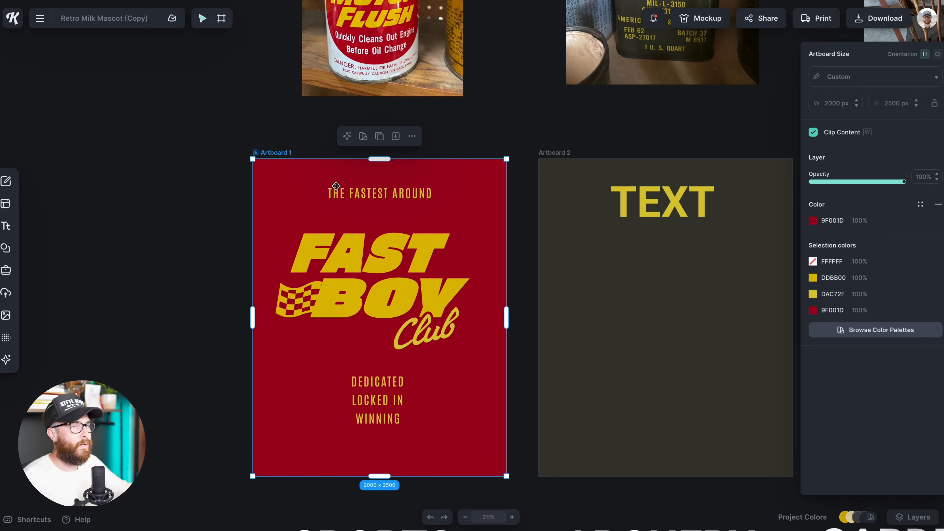
pyautogui.moveTo(711, 24)
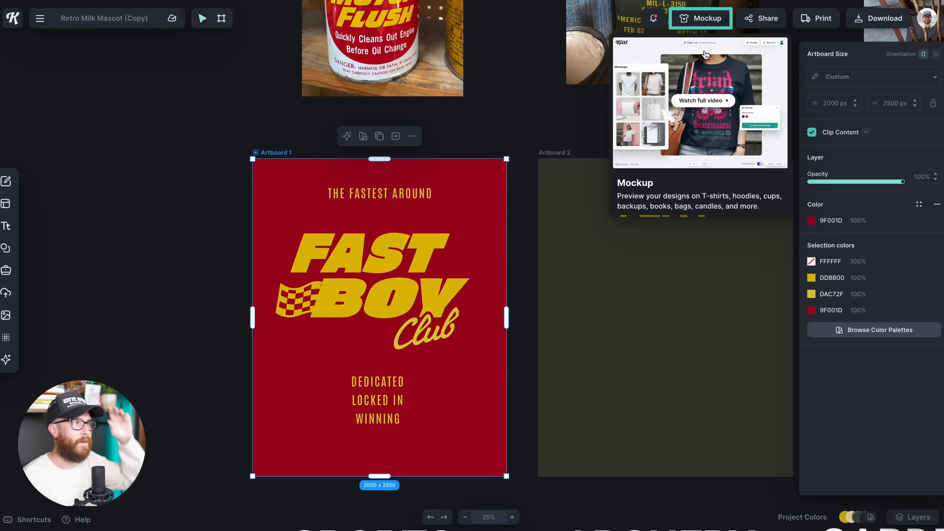
pyautogui.click(711, 23)
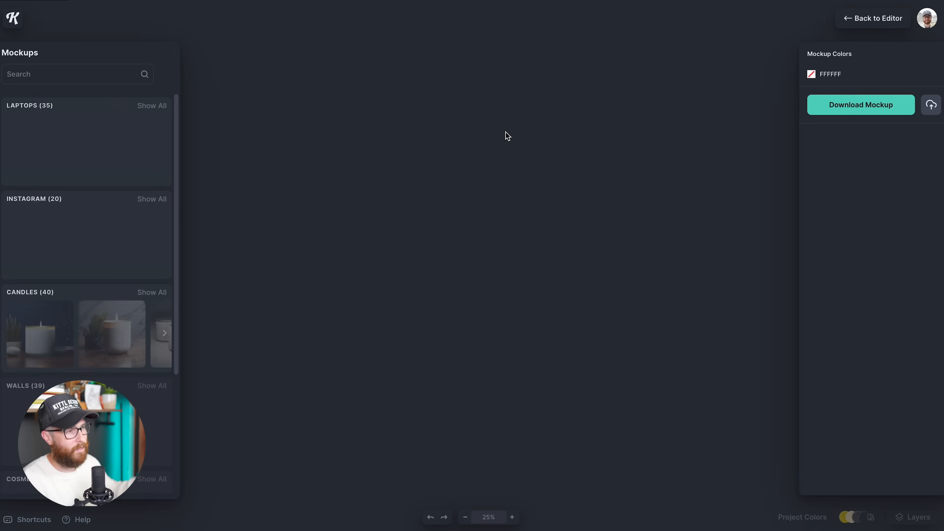
# Apply the Fast Boy Club design to the hanging back-view T-shirt mockup from the T-shirts category.
pyautogui.scroll(-10, 106, 340)
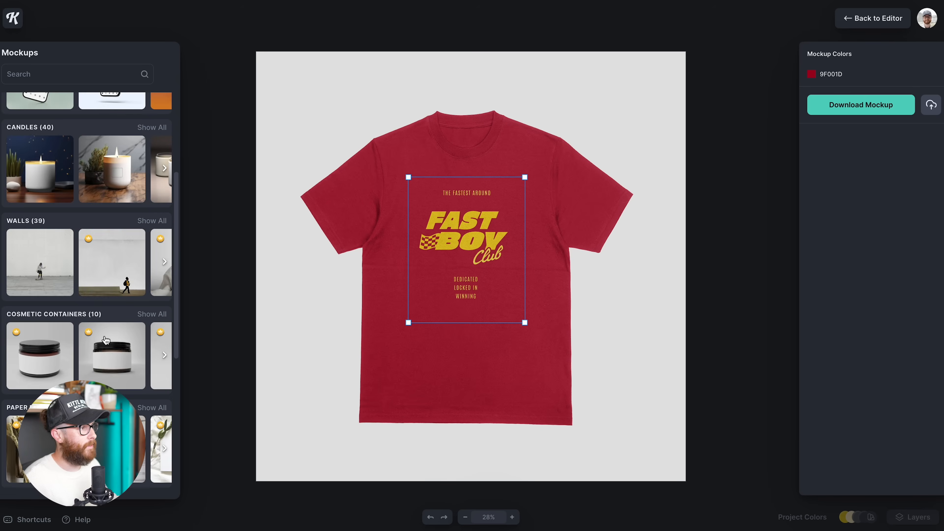
pyautogui.scroll(-2, 151, 237)
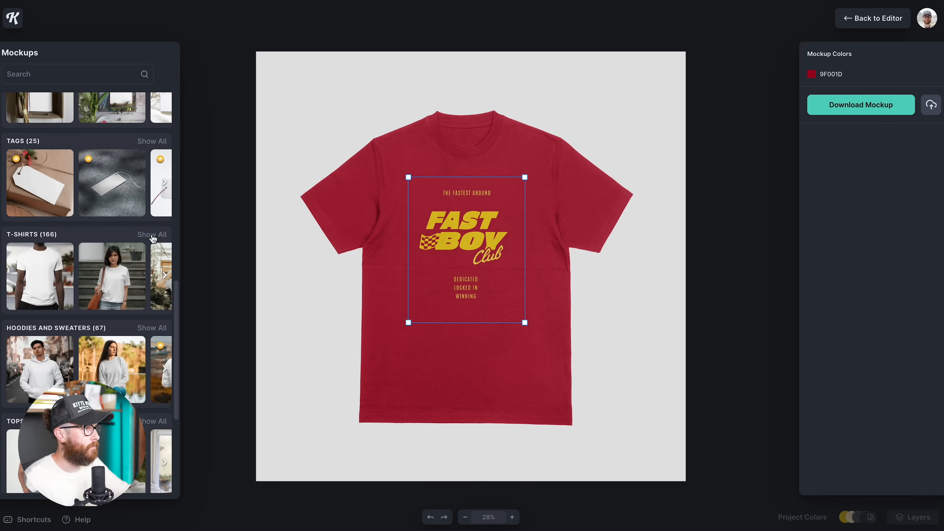
pyautogui.click(151, 238)
pyautogui.scroll(-5, 145, 267)
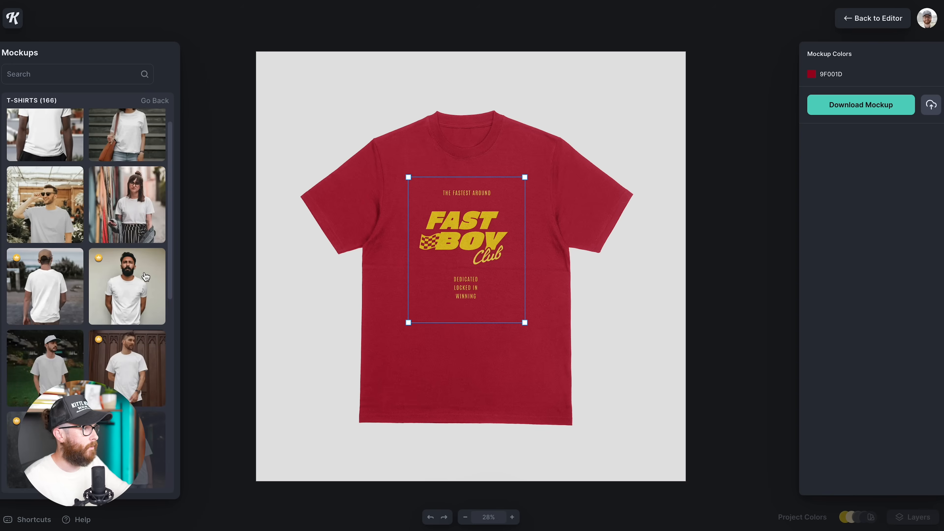
pyautogui.scroll(-10, 66, 212)
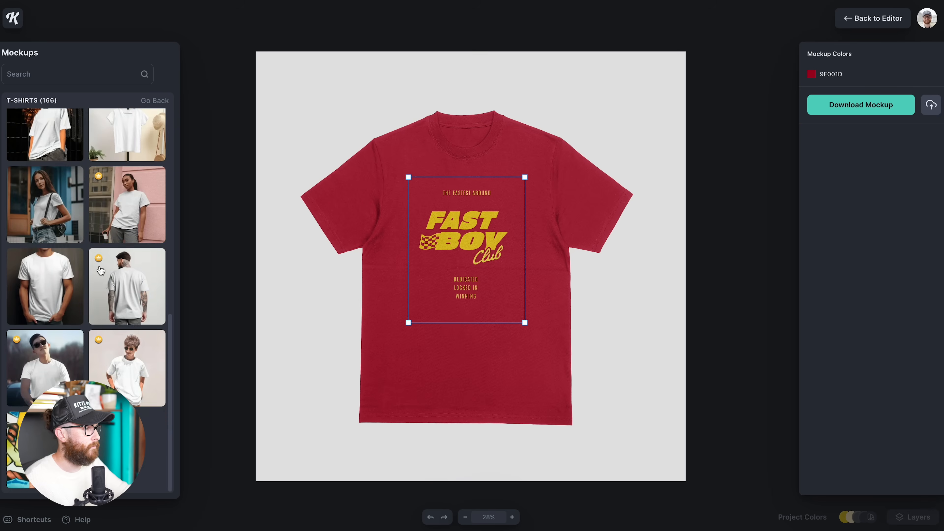
pyautogui.scroll(-5, 106, 283)
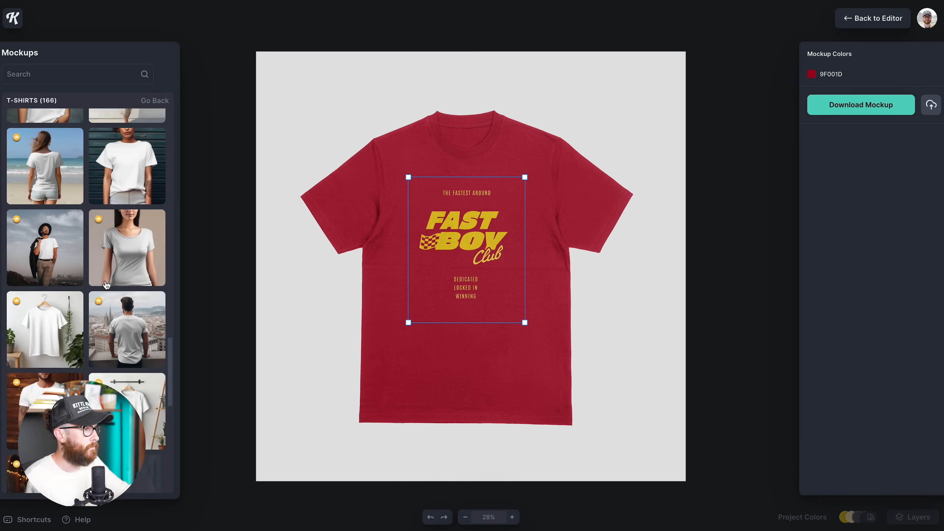
pyautogui.scroll(-15, 107, 284)
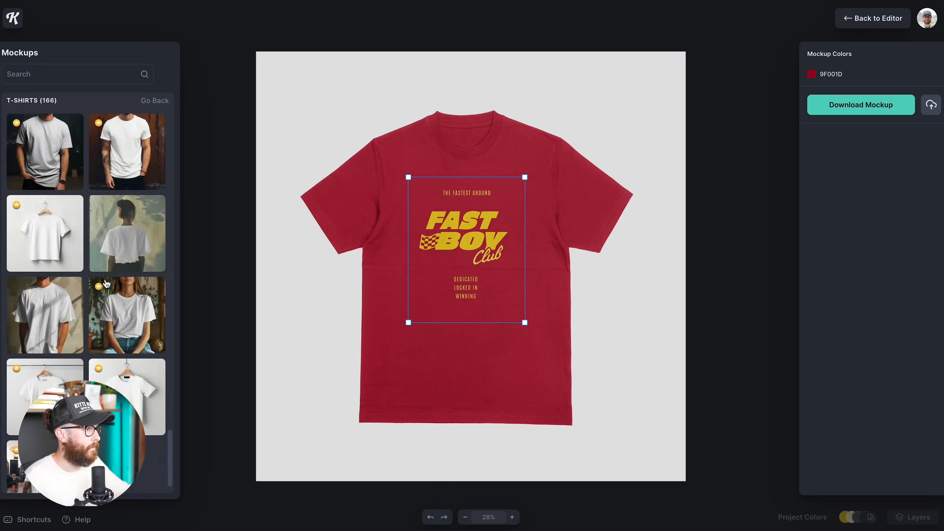
pyautogui.scroll(-5, 105, 335)
pyautogui.click(45, 324)
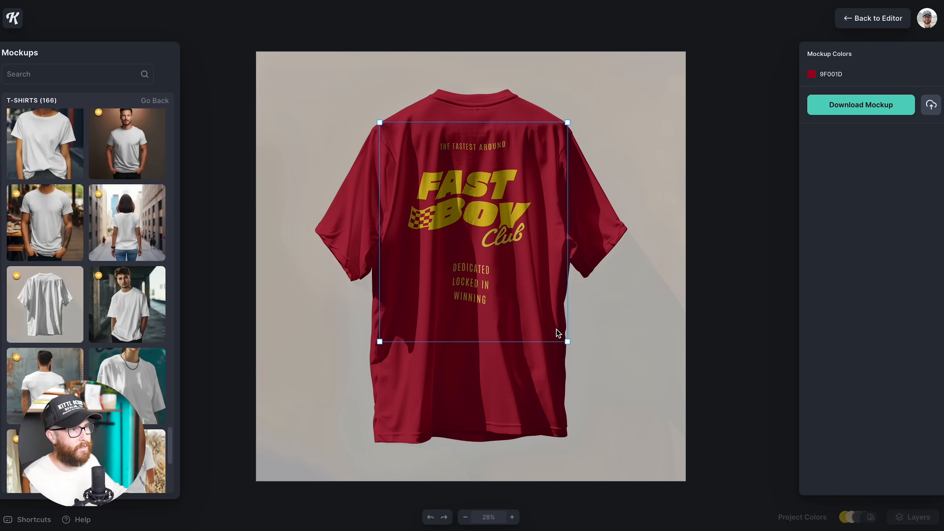
# Save the T-shirt mockup image to the uploads and insert it from the Mockups folder onto the editor canvas.
pyautogui.click(728, 291)
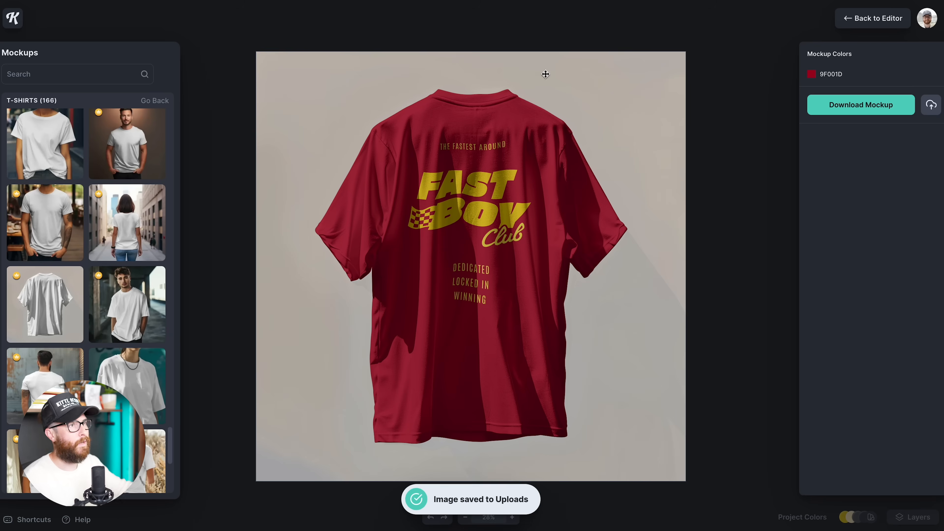
pyautogui.click(873, 18)
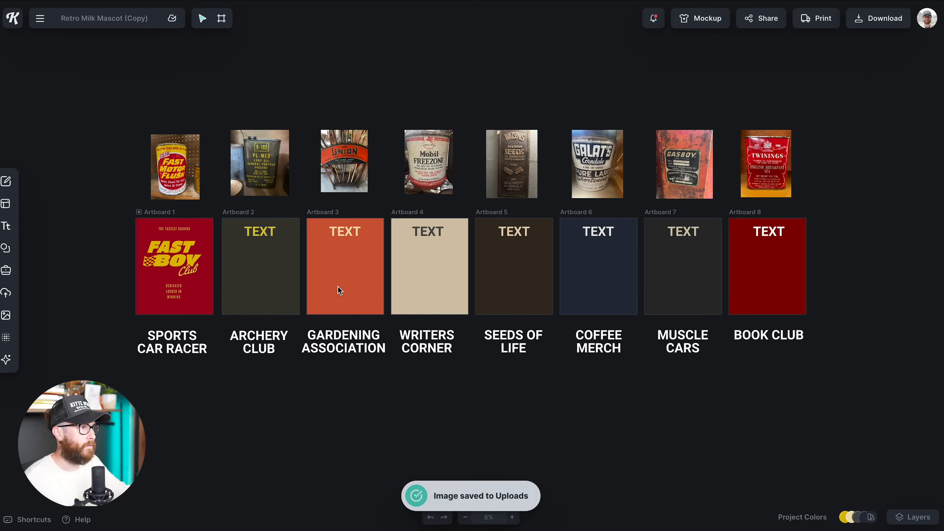
pyautogui.click(7, 293)
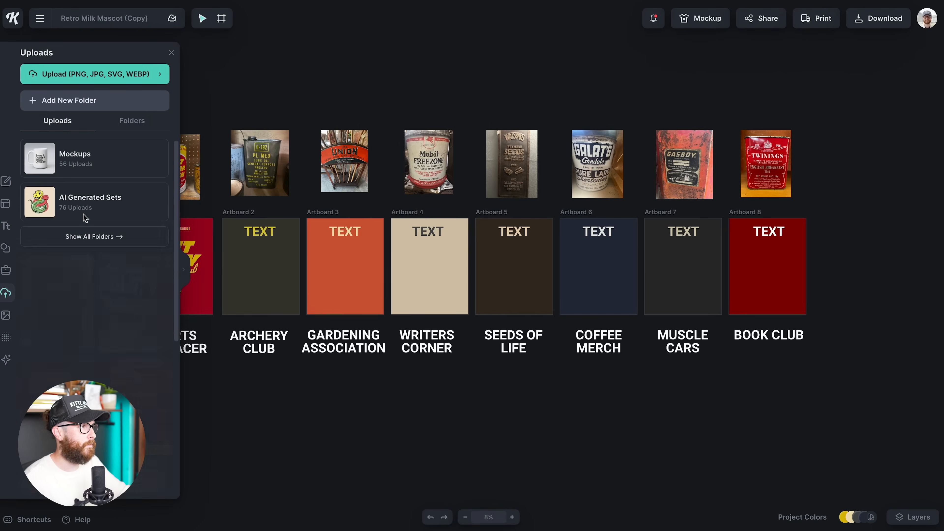
pyautogui.click(100, 167)
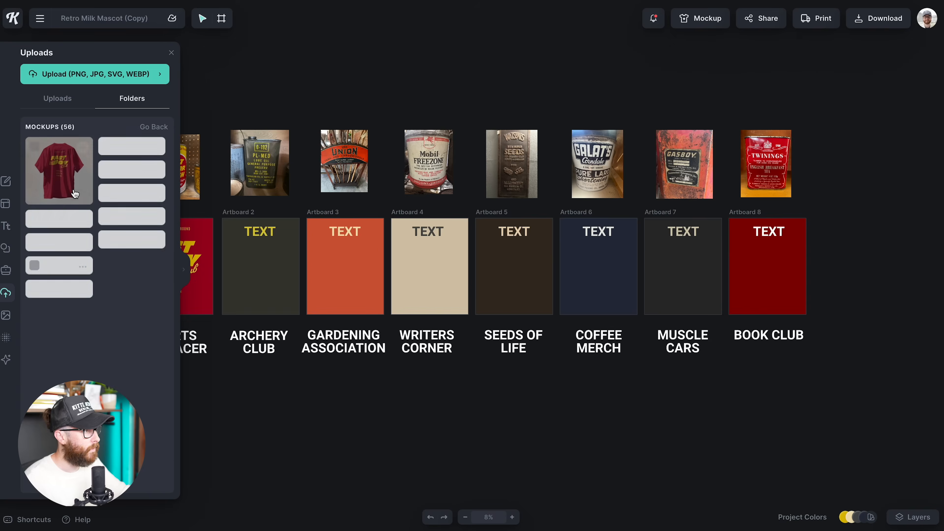
pyautogui.click(60, 178)
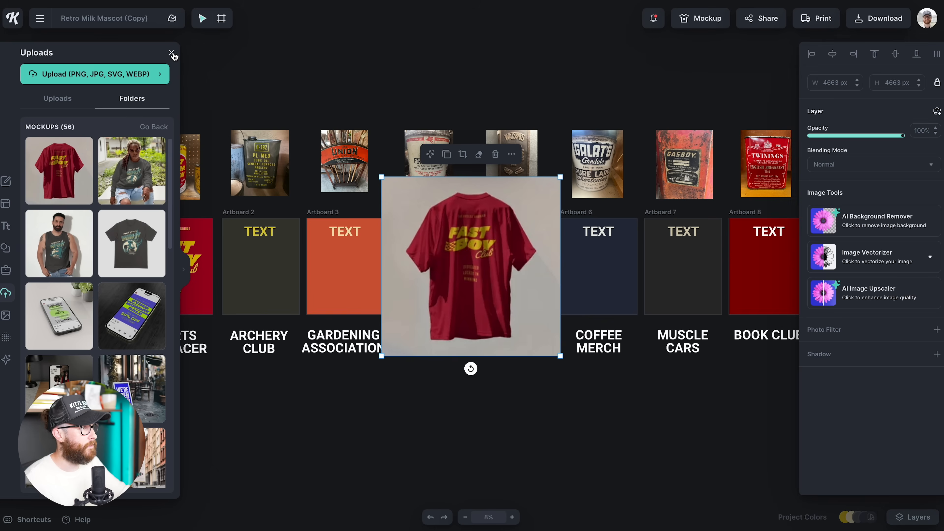
pyautogui.click(171, 52)
# Shrink the T-shirt mockup image and place it below Artboard 1.
pyautogui.moveTo(471, 266); pyautogui.dragTo(194, 405)
pyautogui.moveTo(284, 317); pyautogui.dragTo(212, 367)
pyautogui.scroll(3, 335, 246)
pyautogui.moveTo(241, 271); pyautogui.dragTo(362, 327)
# Move the PL-MED oil can reference photo down, closer to Artboard 2.
pyautogui.hotkey('ctrl', '=')
pyautogui.hscroll(-3, 382, 316)
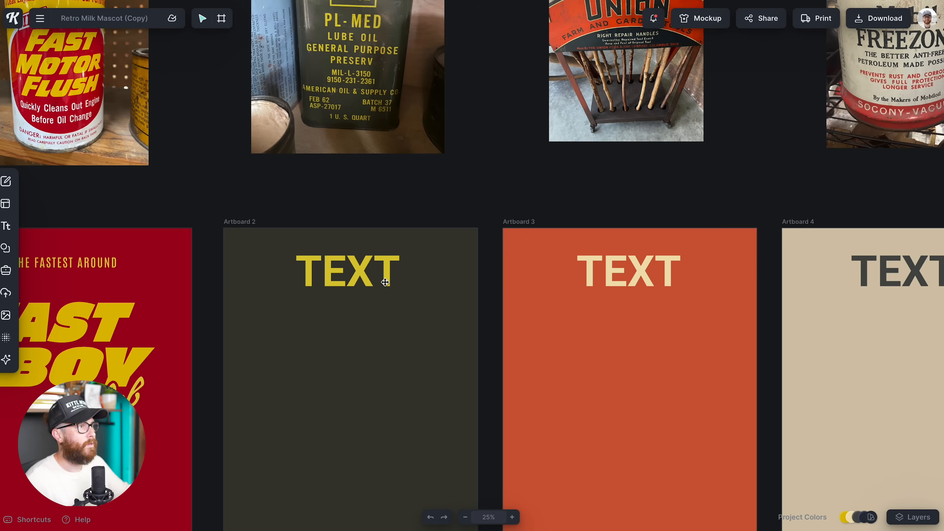
pyautogui.scroll(1, 385, 282)
pyautogui.moveTo(365, 67); pyautogui.dragTo(352, 125)
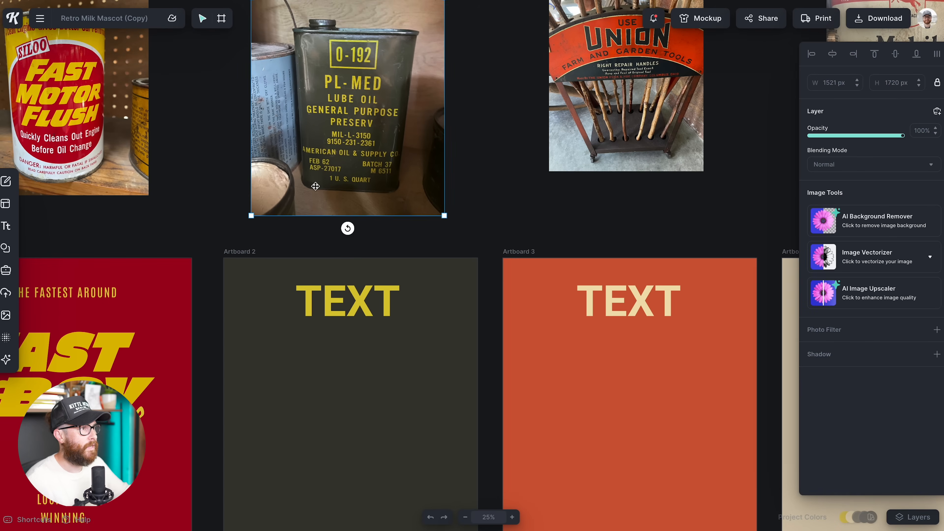
# Try the sans serif typeface Antonio on the placeholder text of Artboard 2.
pyautogui.click(355, 312)
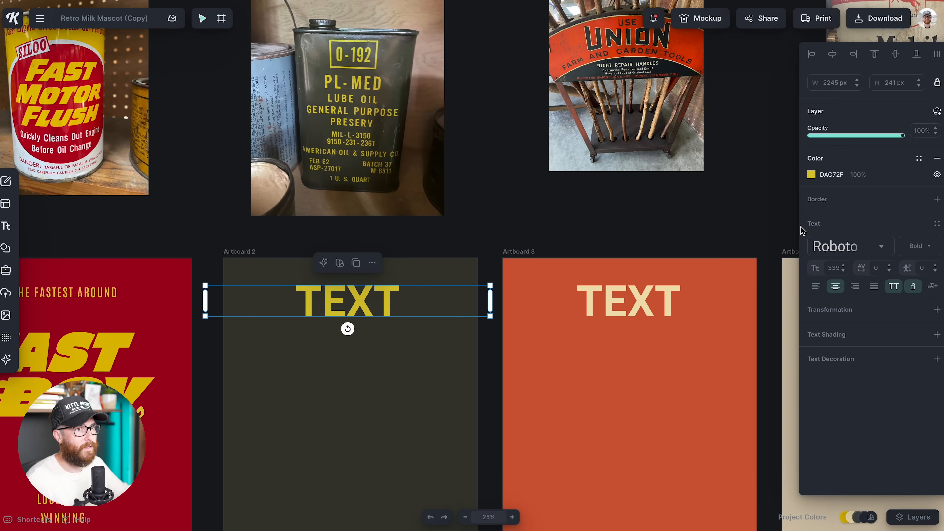
pyautogui.click(854, 248)
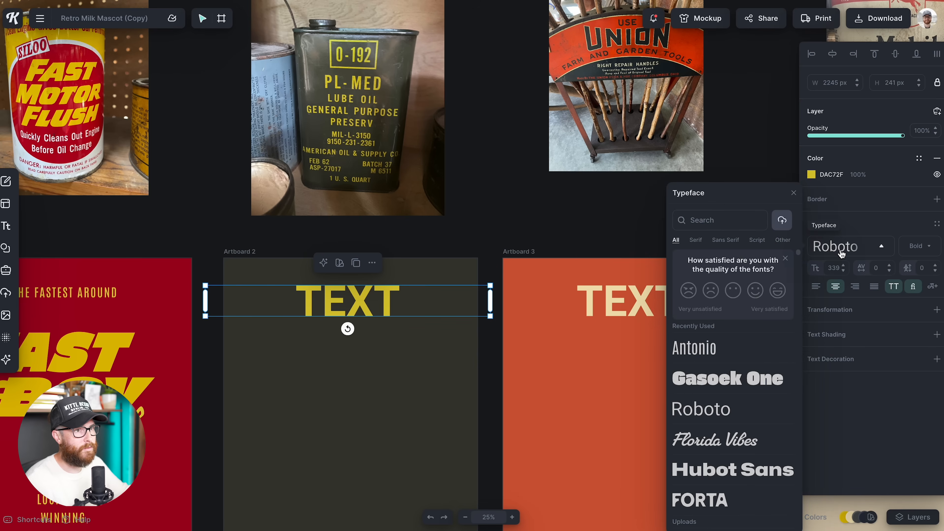
pyautogui.click(725, 240)
pyautogui.scroll(-1, 710, 381)
pyautogui.scroll(-5, 708, 395)
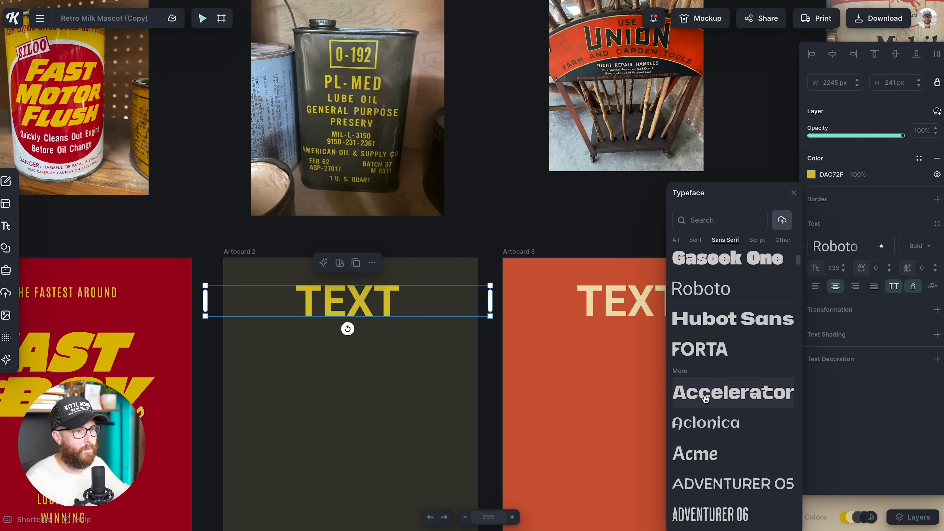
pyautogui.scroll(-3, 705, 398)
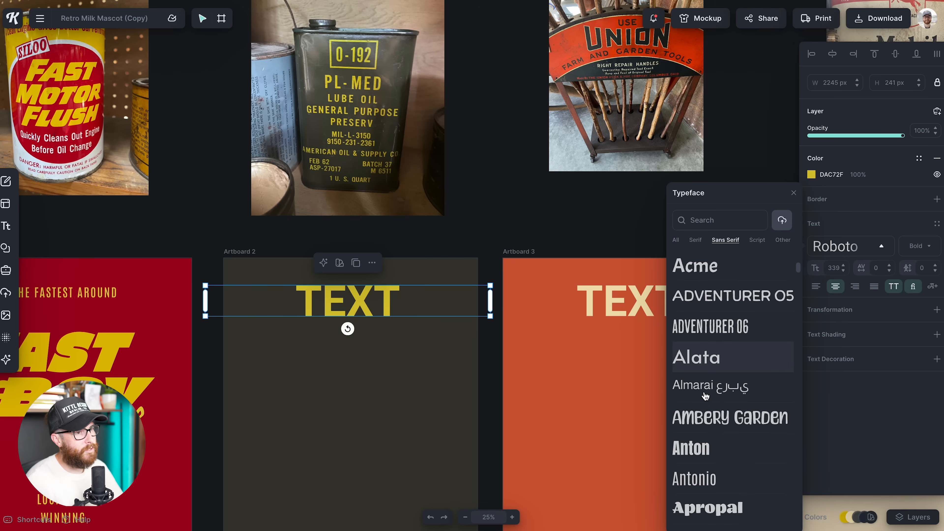
pyautogui.click(716, 470)
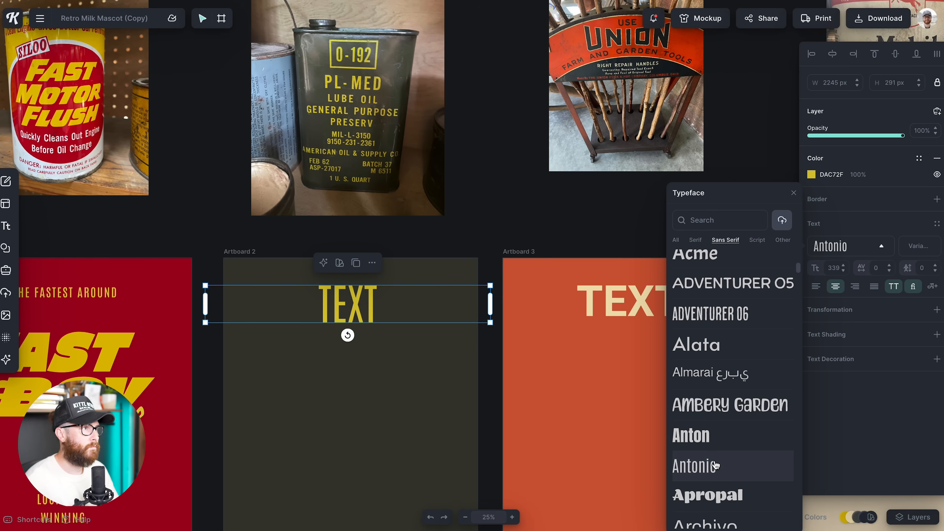
# Try the sans serif typefaces Be Vietnam, Cal Sans and Chivo on the Artboard 2 placeholder text.
pyautogui.scroll(-10, 716, 464)
pyautogui.click(714, 462)
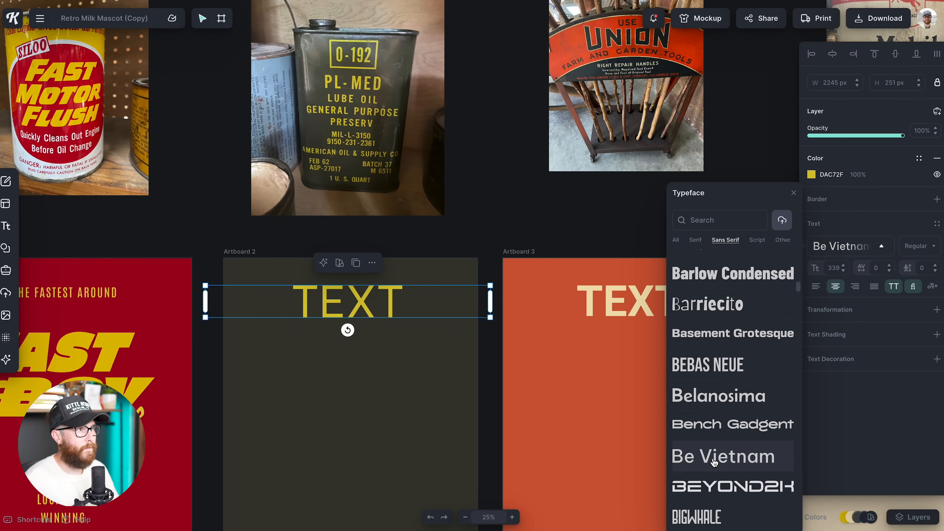
pyautogui.scroll(-2, 715, 462)
pyautogui.scroll(-6, 715, 397)
pyautogui.scroll(-4, 700, 397)
pyautogui.click(697, 435)
pyautogui.click(698, 420)
pyautogui.scroll(-3, 698, 417)
pyautogui.scroll(-4, 699, 410)
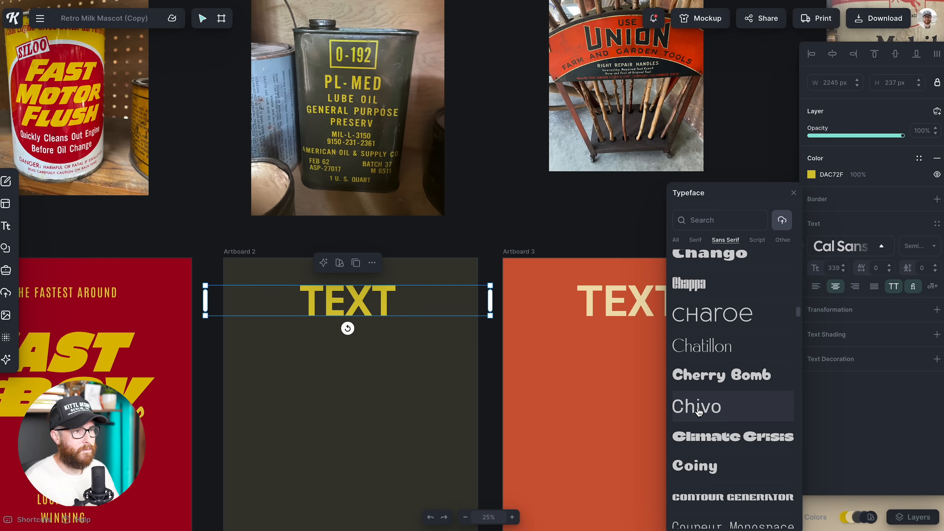
pyautogui.click(698, 411)
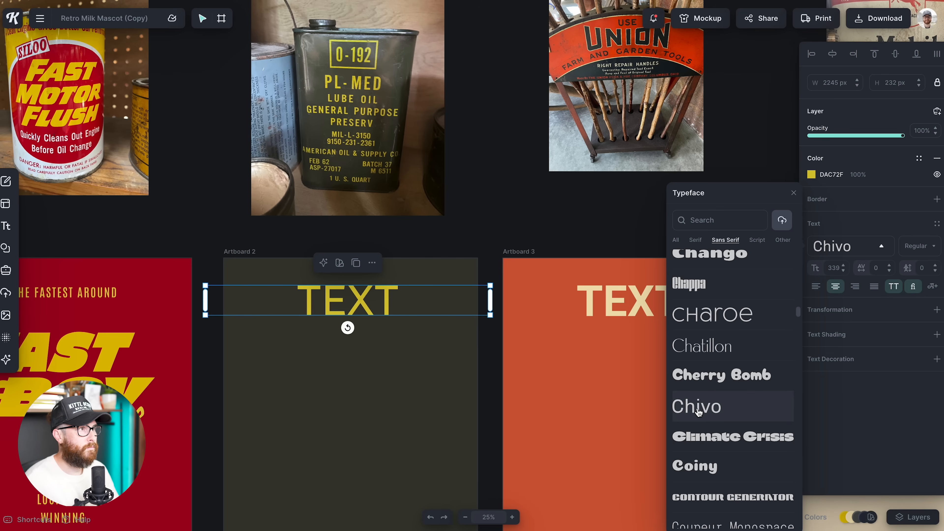
pyautogui.scroll(-1, 699, 412)
pyautogui.scroll(-3, 698, 412)
# Replace the placeholder text on Artboard 2 with PL MED.
pyautogui.press('Return')
pyautogui.hotkey('ctrl', 'a')
pyautogui.write('PL MED')
pyautogui.press('Escape')
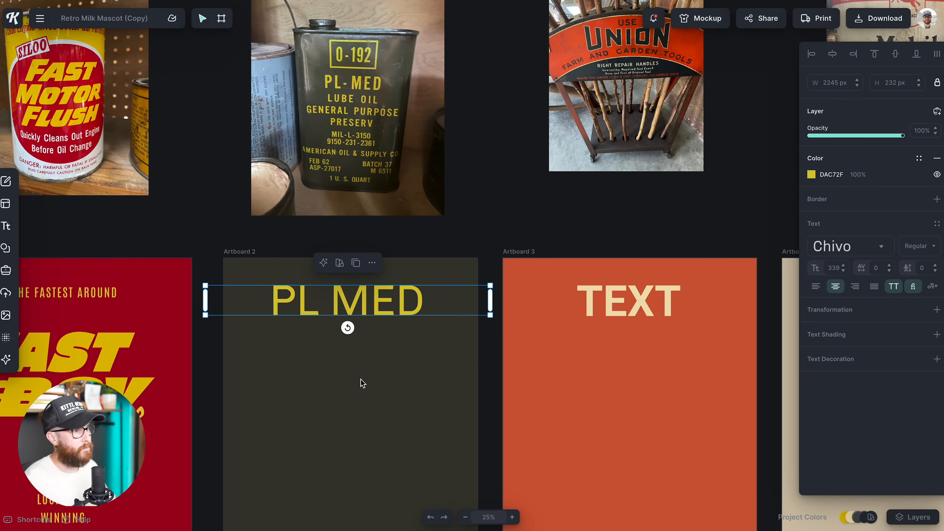
# Look for a condensed typeface and set the PL MED text in Milkstore 02.
pyautogui.click(822, 249)
pyautogui.click(822, 249)
pyautogui.click(815, 247)
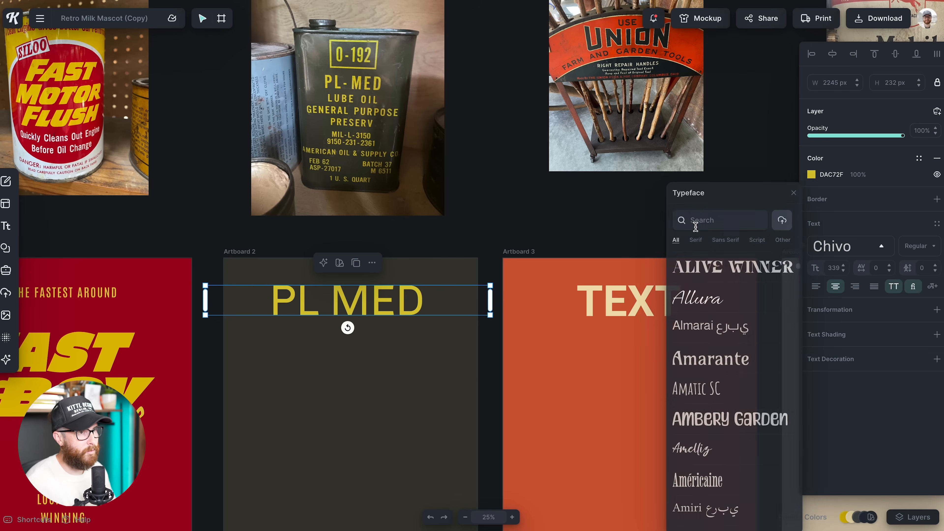
pyautogui.click(695, 224)
pyautogui.write('cond')
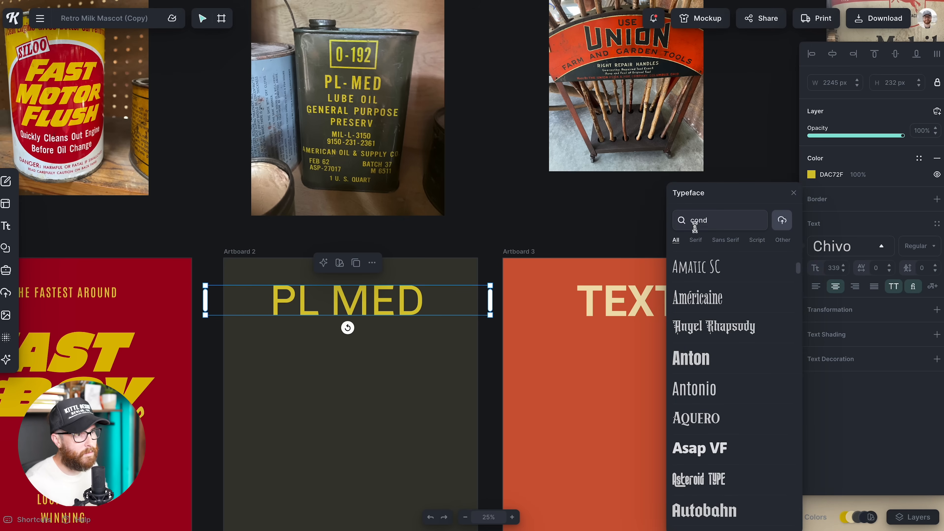
pyautogui.click(694, 388)
pyautogui.scroll(-1, 720, 441)
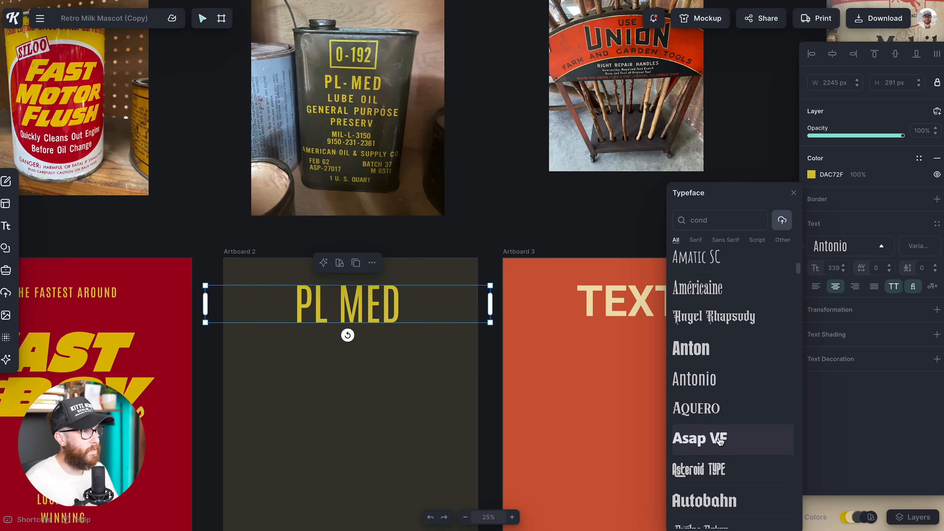
pyautogui.scroll(-2, 720, 441)
pyautogui.scroll(-15, 741, 429)
pyautogui.click(740, 388)
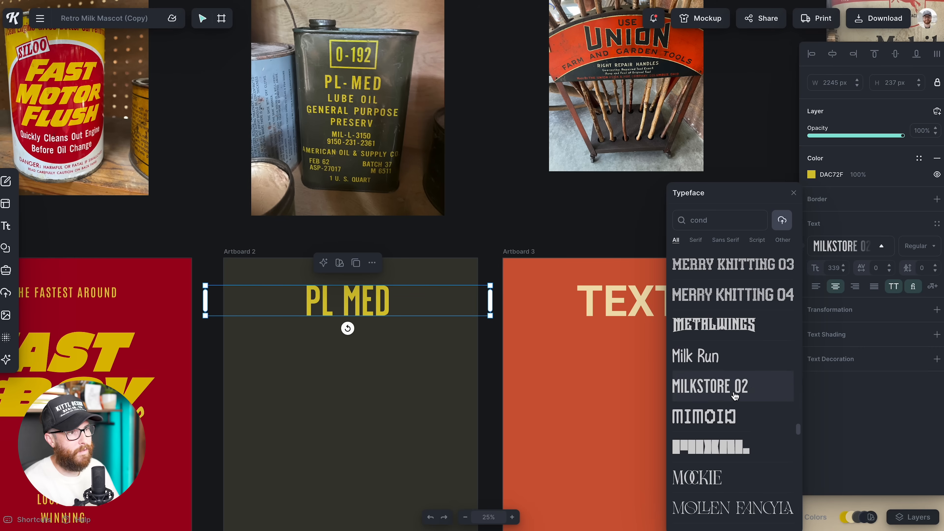
pyautogui.click(485, 437)
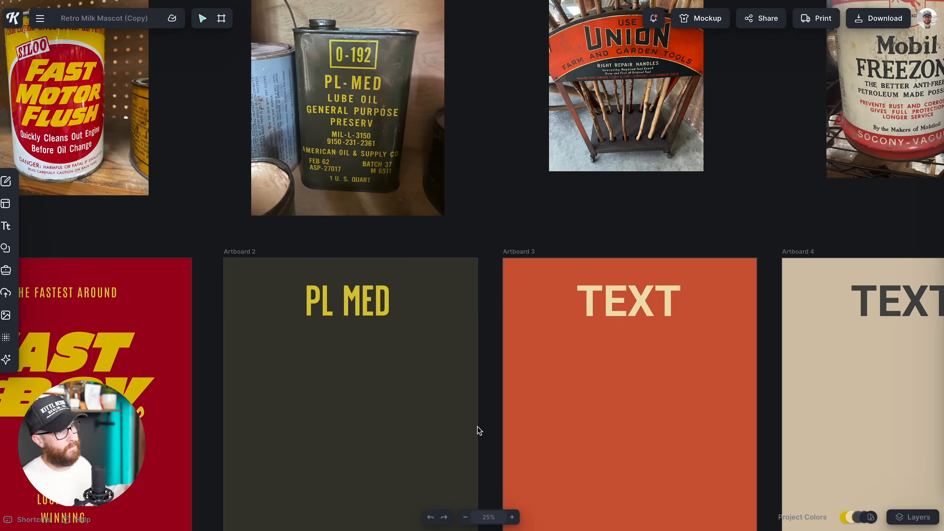
# Scale the PL MED text down to font size 296 and set its letter spacing to 80.
pyautogui.click(390, 314)
pyautogui.moveTo(491, 285); pyautogui.dragTo(473, 287)
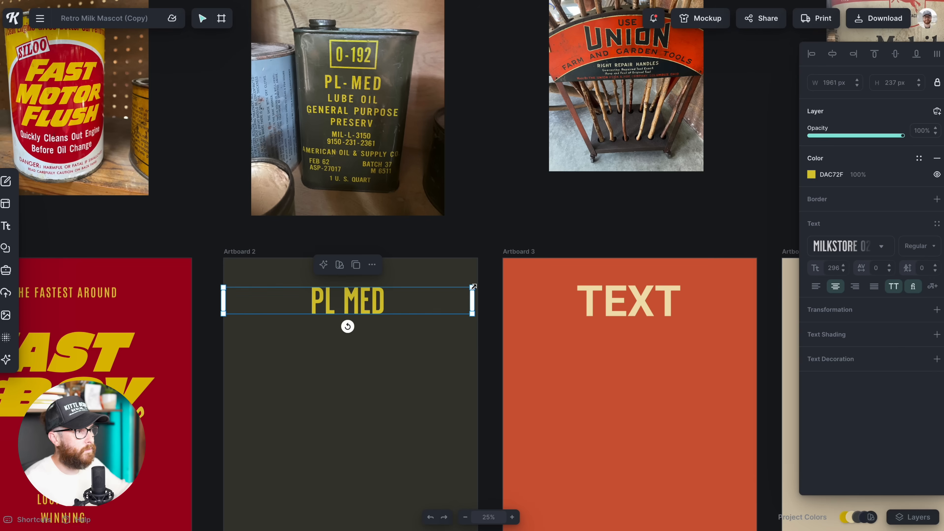
pyautogui.click(891, 265)
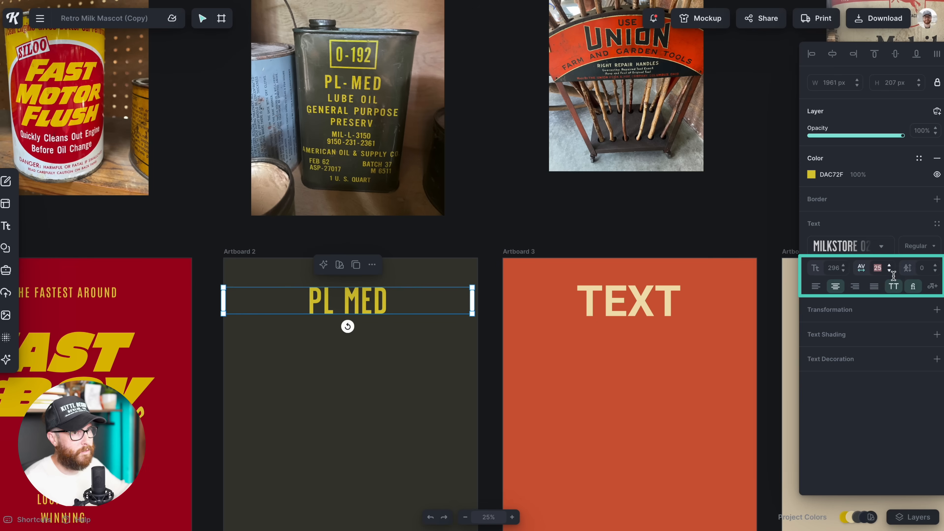
pyautogui.write('80')
pyautogui.press('Return')
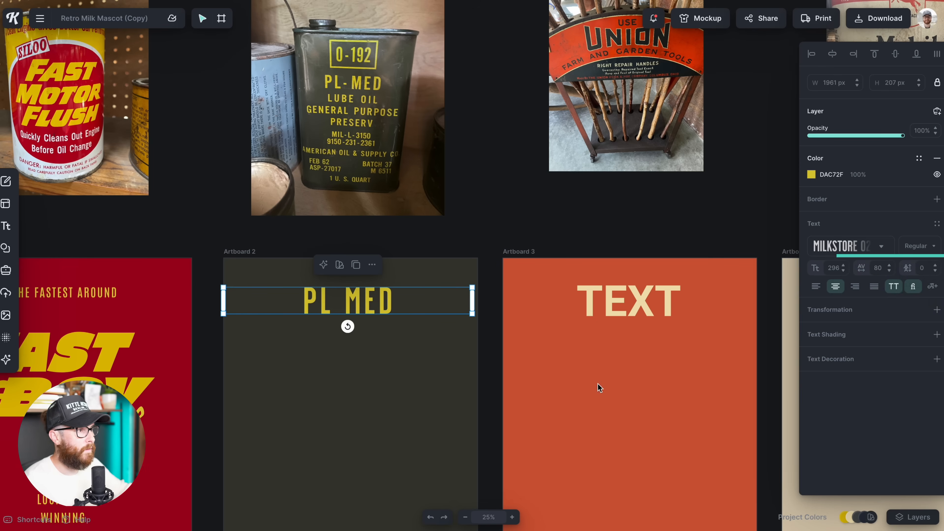
# Scale the PL MED text down to font size 232 and move it lower on Artboard 2.
pyautogui.click(406, 375)
pyautogui.click(422, 292)
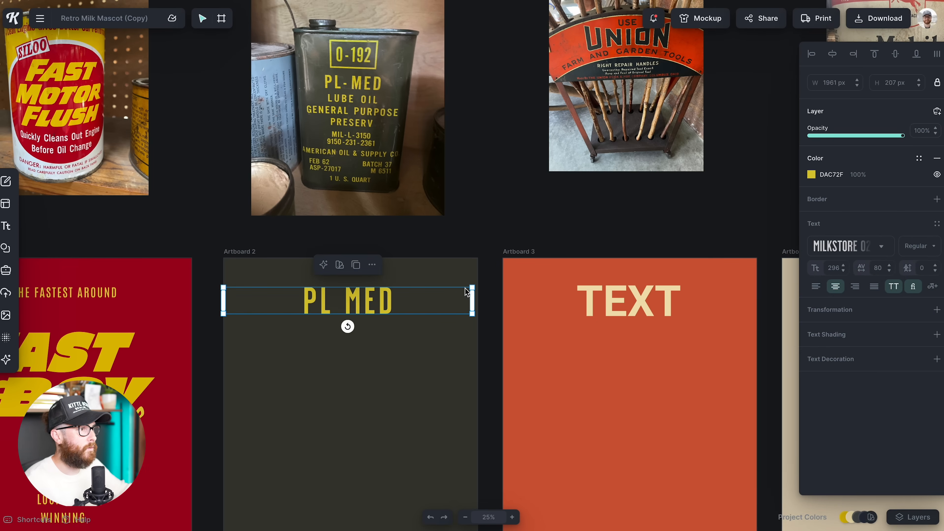
pyautogui.moveTo(472, 286); pyautogui.dragTo(445, 290)
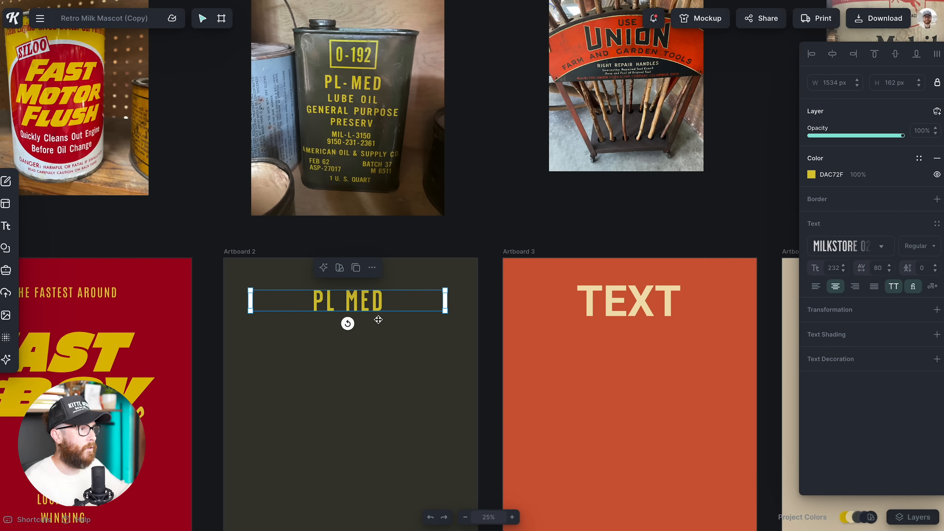
pyautogui.moveTo(379, 320); pyautogui.dragTo(379, 353)
pyautogui.scroll(-1, 431, 375)
pyautogui.click(421, 369)
# Add a basic square shape above the PL MED text and reshape it into a rectangle of about 842 × 328 px.
pyautogui.click(5, 248)
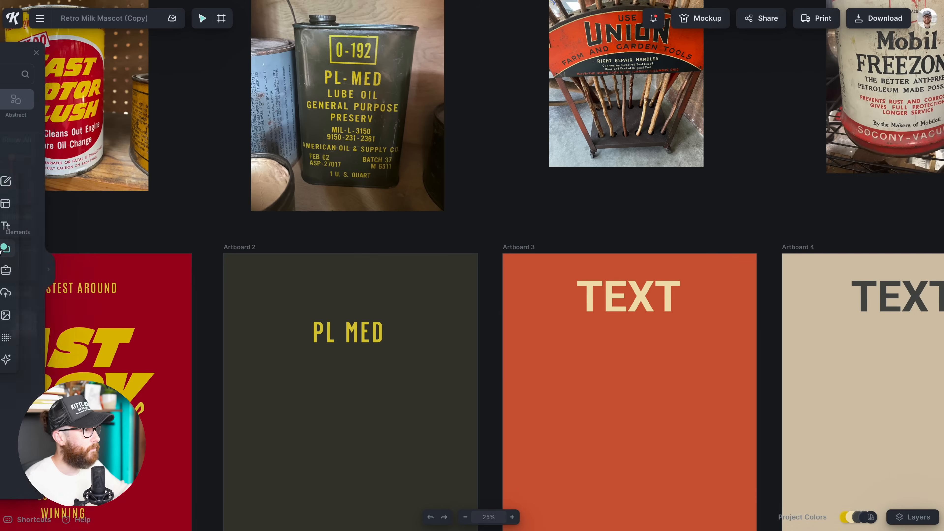
pyautogui.click(42, 247)
pyautogui.moveTo(449, 273); pyautogui.dragTo(329, 300)
pyautogui.moveTo(358, 341); pyautogui.dragTo(359, 305)
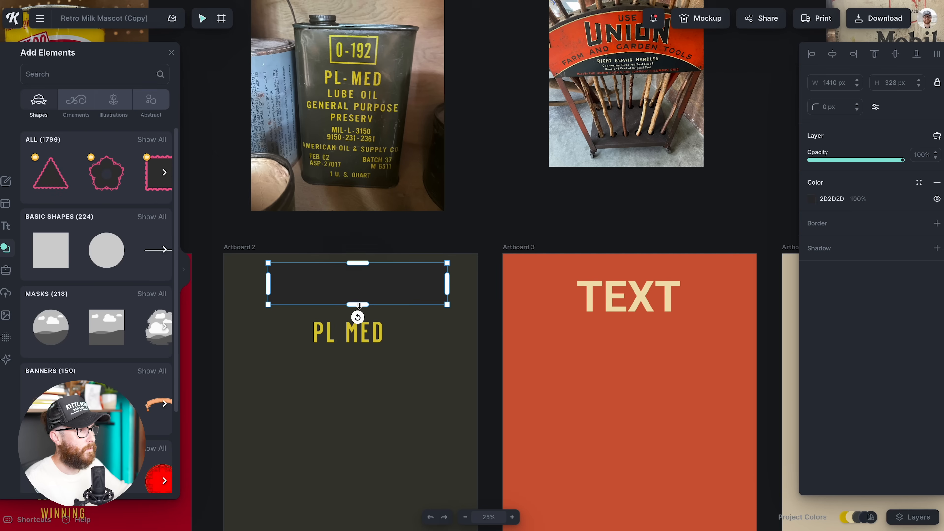
pyautogui.moveTo(447, 282); pyautogui.dragTo(411, 279)
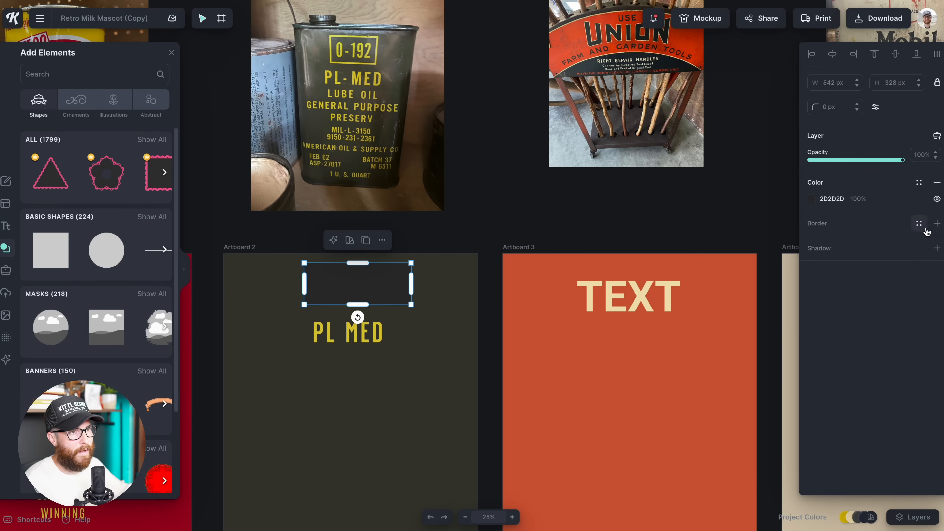
# Give the rectangle a DAC72F border, set its fill opacity to 0% and increase the border weight.
pyautogui.click(936, 224)
pyautogui.click(811, 240)
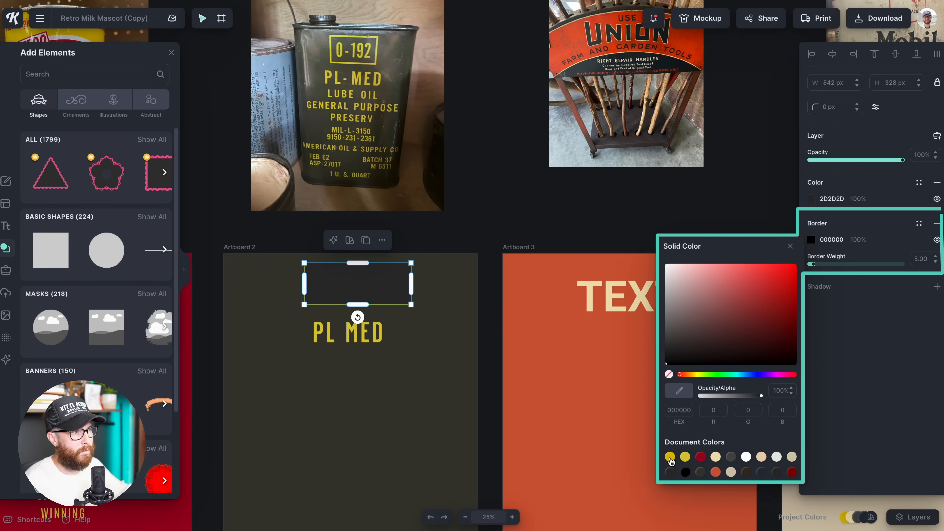
pyautogui.click(685, 456)
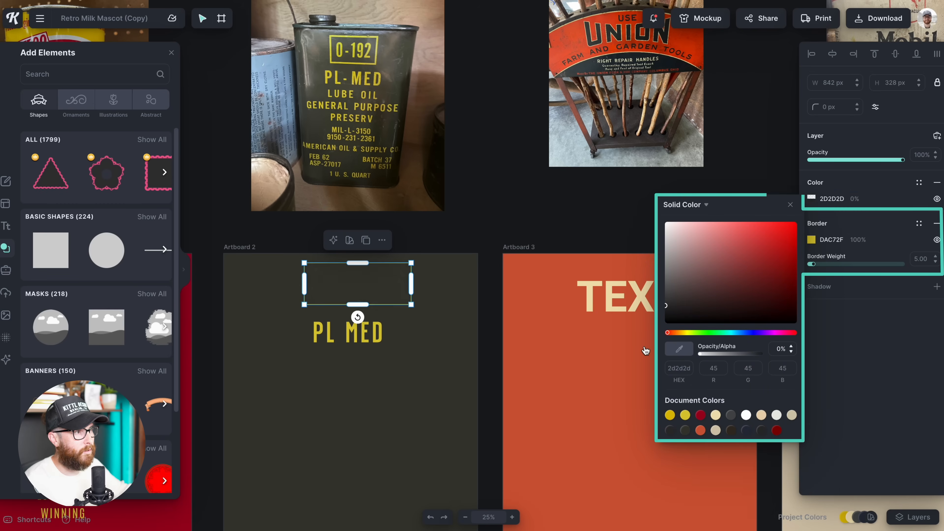
pyautogui.click(372, 331)
pyautogui.click(409, 307)
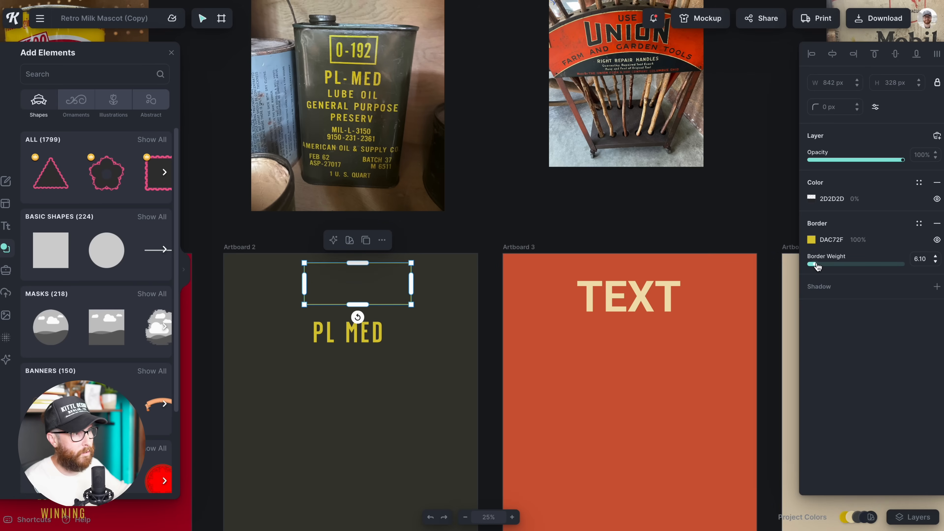
pyautogui.click(466, 377)
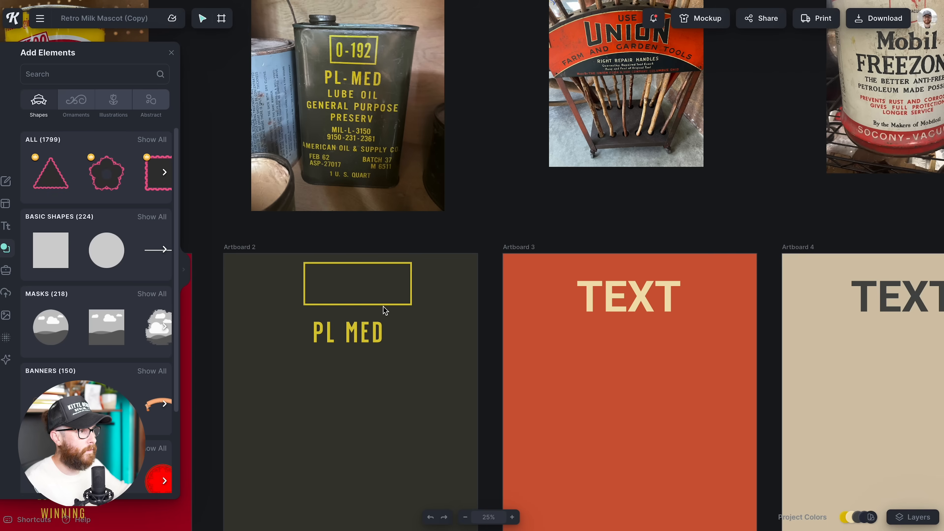
# Narrow the outlined rectangle to about 610 px wide and thicken its border to a weight of about 13.
pyautogui.click(386, 305)
pyautogui.moveTo(411, 284); pyautogui.dragTo(397, 284)
pyautogui.click(434, 245)
pyautogui.click(386, 305)
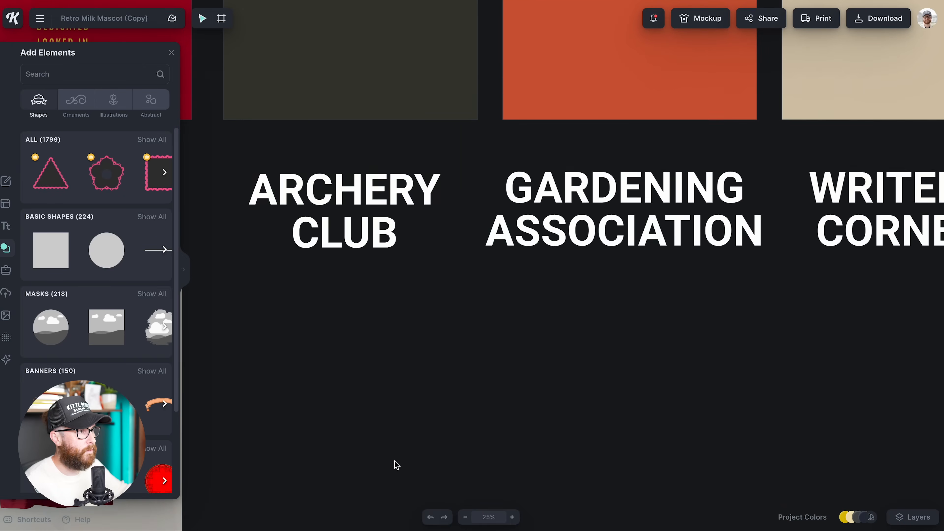
pyautogui.scroll(10, 397, 465)
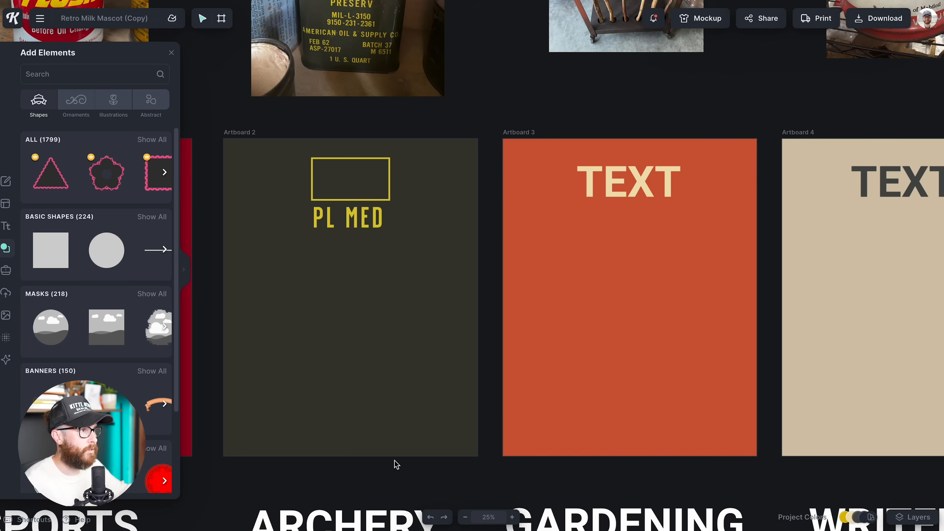
pyautogui.click(371, 283)
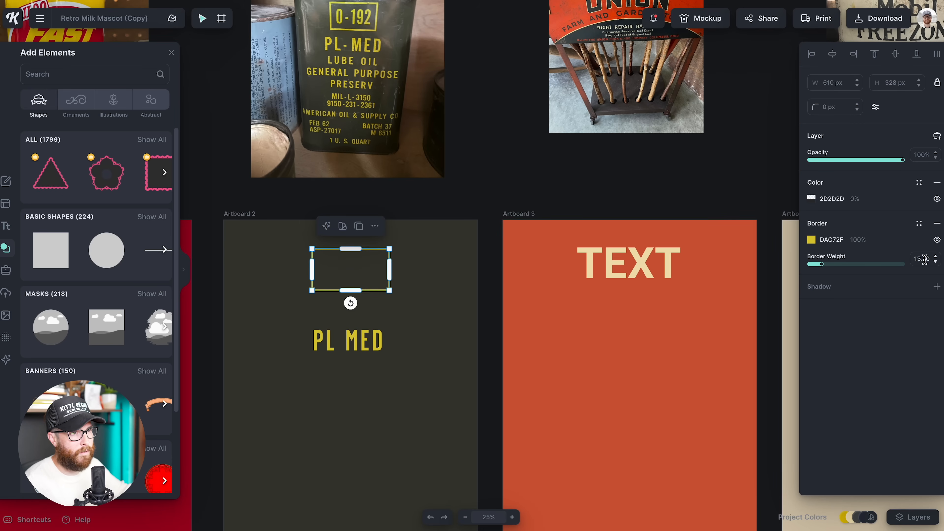
pyautogui.scroll(2, 925, 259)
# Replace the PL MED text on Artboard 2 with ARCHERY.
pyautogui.click(442, 426)
pyautogui.click(367, 370)
pyautogui.doubleClick(367, 369)
pyautogui.write('ARCHERY')
pyautogui.press('Escape')
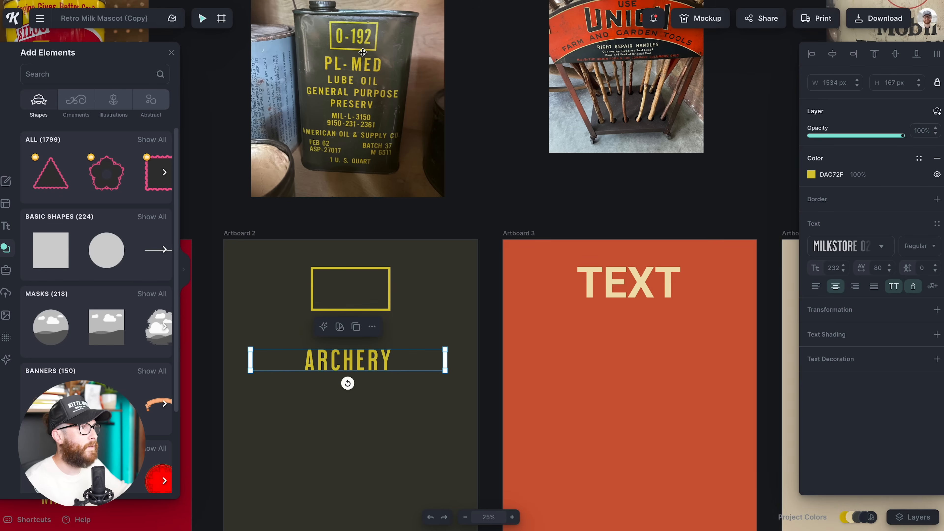
# Nudge the outlined rectangle down and place a copy of the ARCHERY text inside it, changed to 0000.
pyautogui.moveTo(391, 292); pyautogui.dragTo(391, 296)
pyautogui.press('Escape')
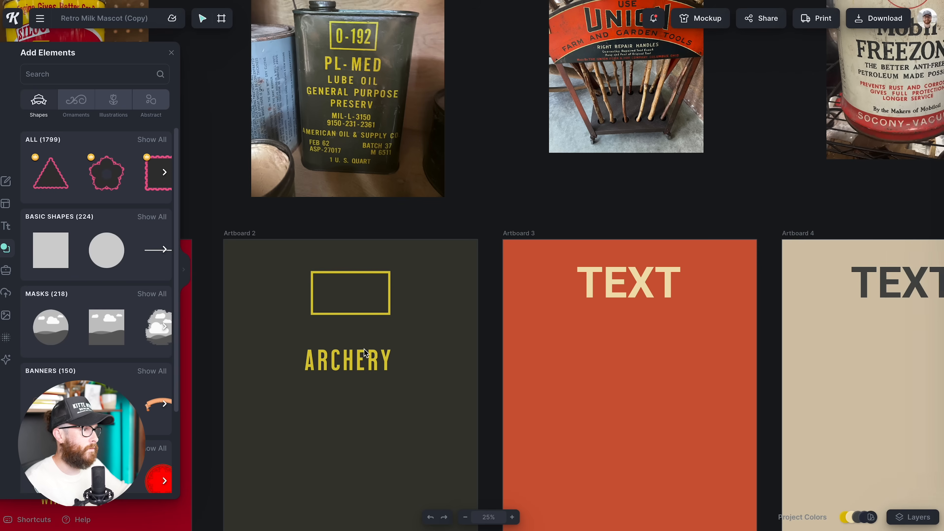
pyautogui.click(364, 358)
pyautogui.moveTo(364, 358); pyautogui.dragTo(368, 300)
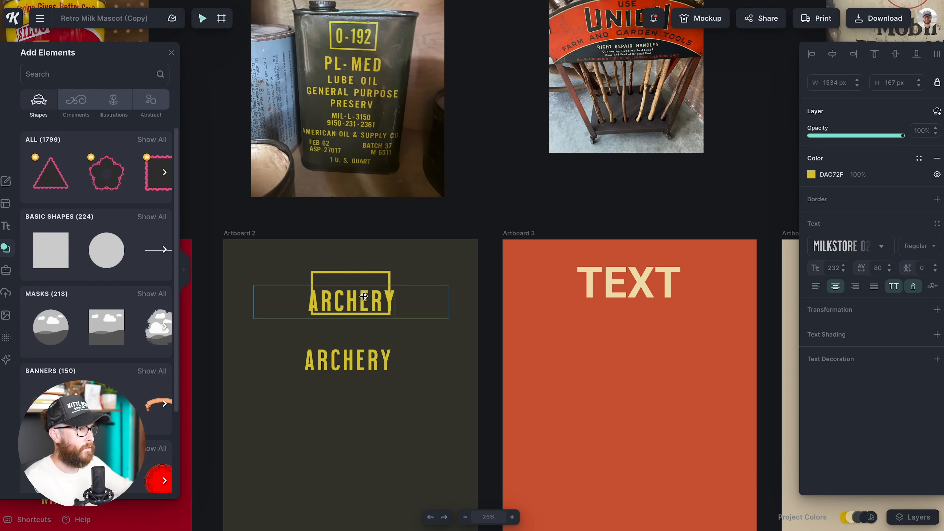
pyautogui.write('0000')
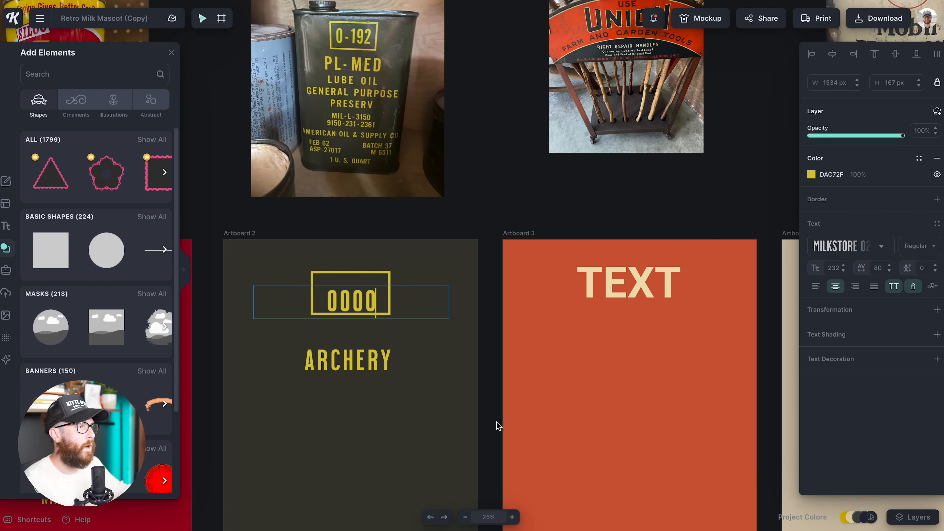
pyautogui.press('Escape')
pyautogui.press('Escape')
# Narrow the 0000 text box to fit the frame, scale it to font size 245 and center it.
pyautogui.click(378, 296)
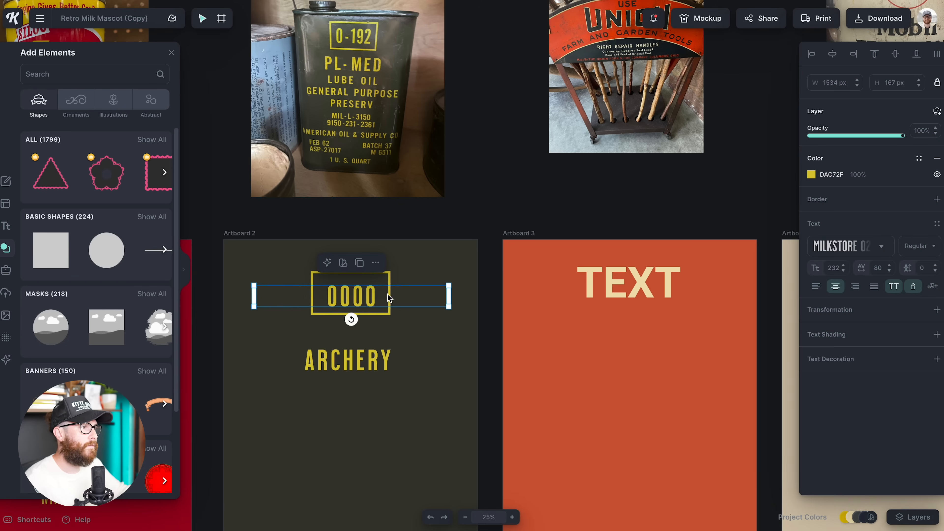
pyautogui.moveTo(449, 295); pyautogui.dragTo(388, 296)
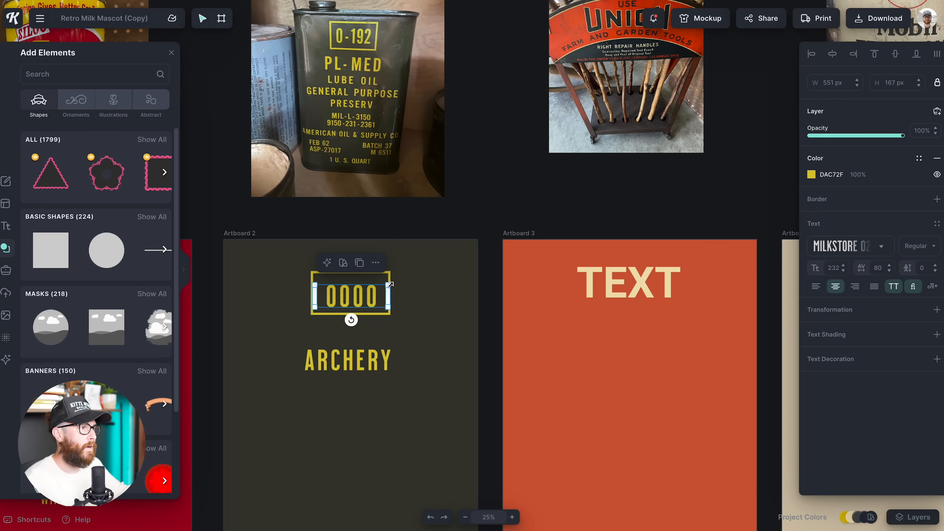
pyautogui.click(832, 55)
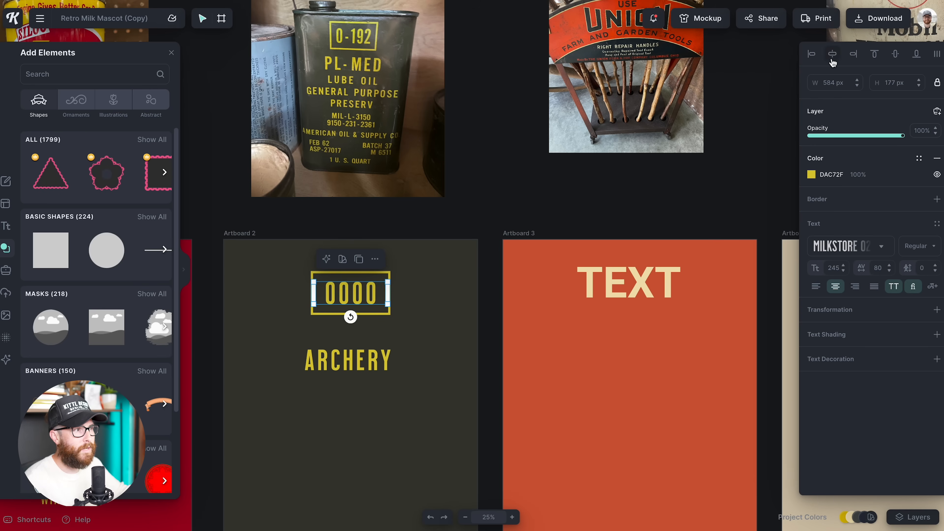
pyautogui.click(425, 397)
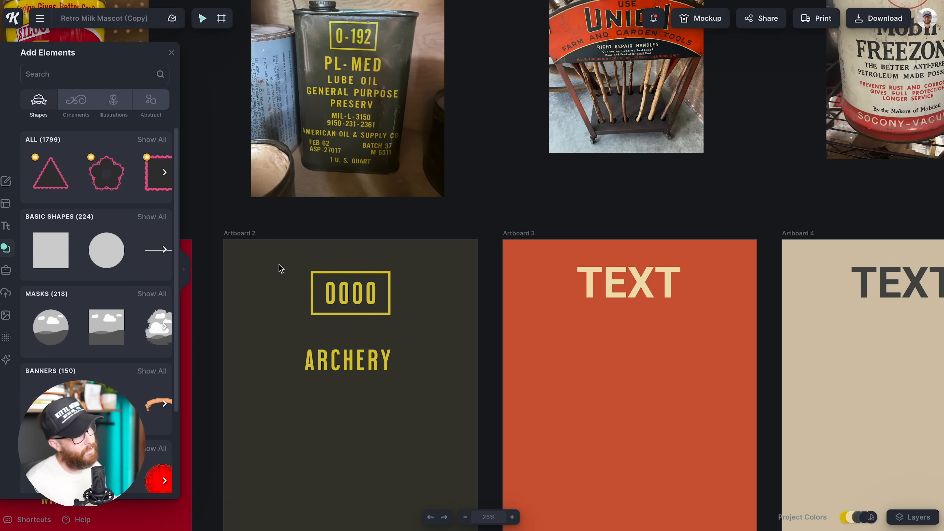
pyautogui.moveTo(280, 269); pyautogui.dragTo(425, 338)
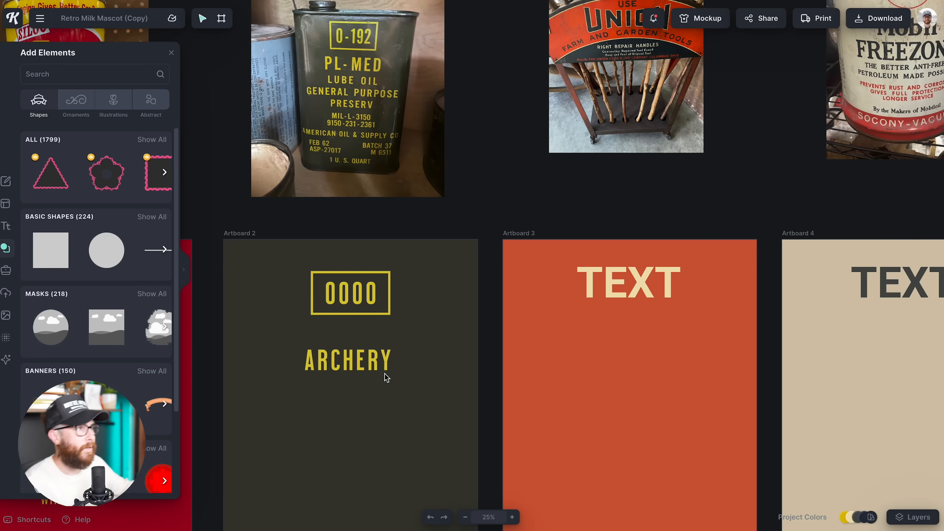
# Enlarge the ARCHERY text to font size 338 and position it centered just below the 0000 frame.
pyautogui.click(378, 364)
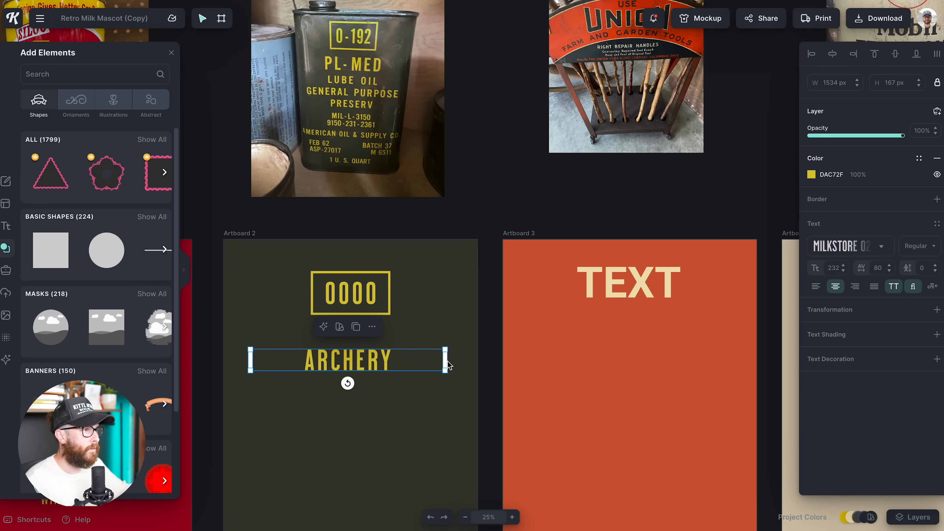
pyautogui.moveTo(446, 361); pyautogui.dragTo(449, 332)
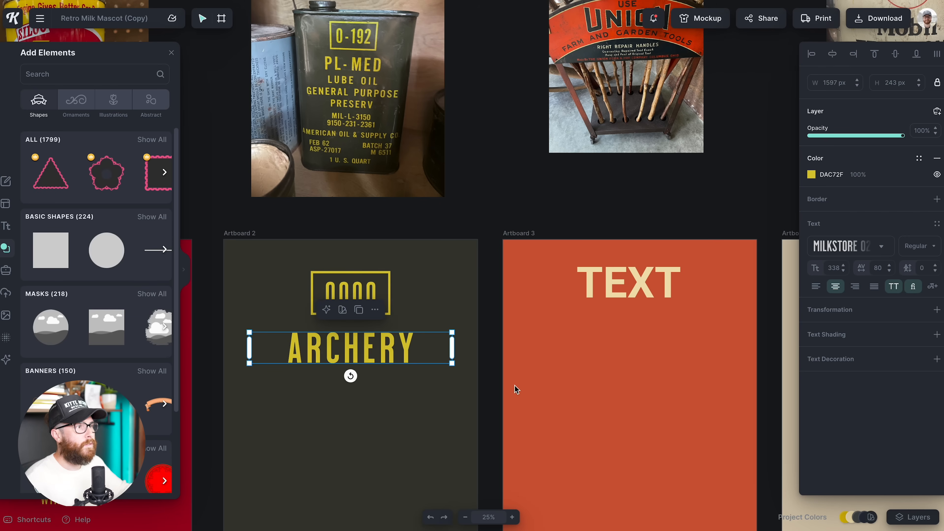
pyautogui.click(529, 388)
pyautogui.scroll(1, 372, 260)
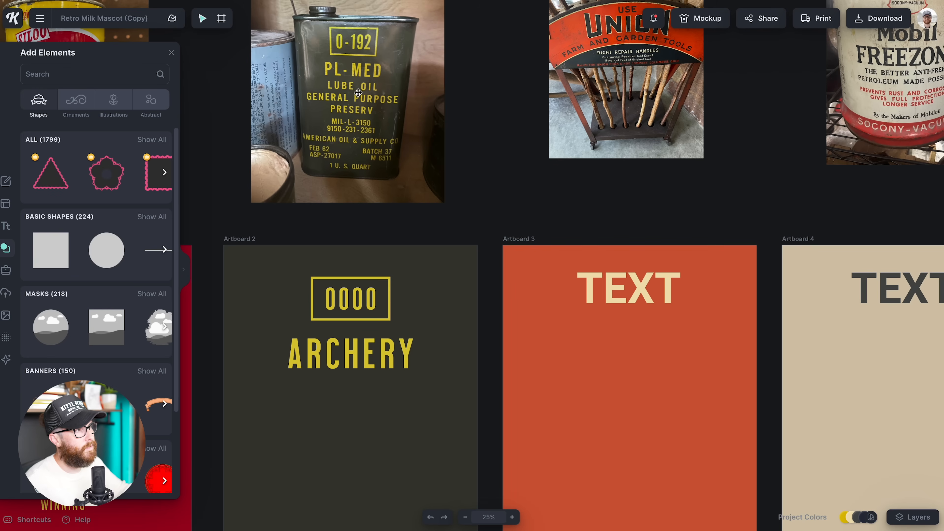
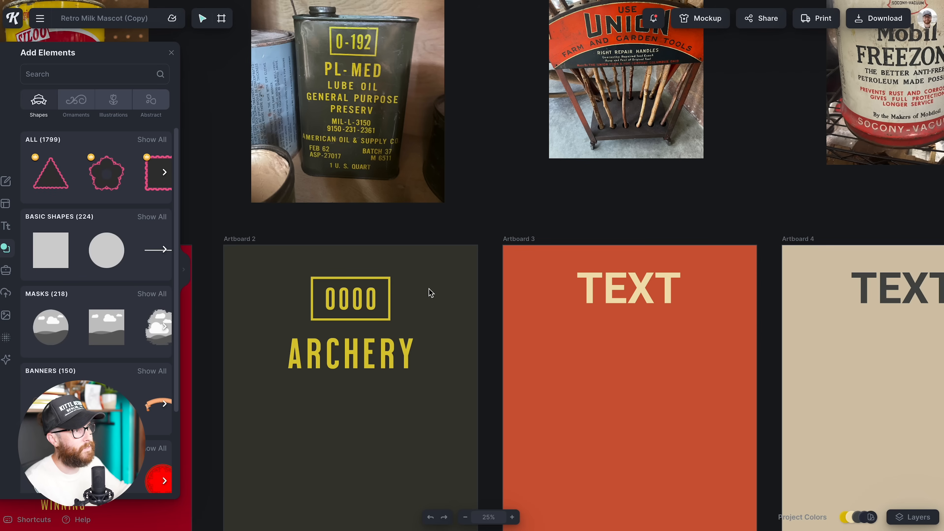
# Duplicate the ARCHERY text directly below the original and set the copy's font size to 250.
pyautogui.scroll(-2, 431, 293)
pyautogui.scroll(1, 430, 293)
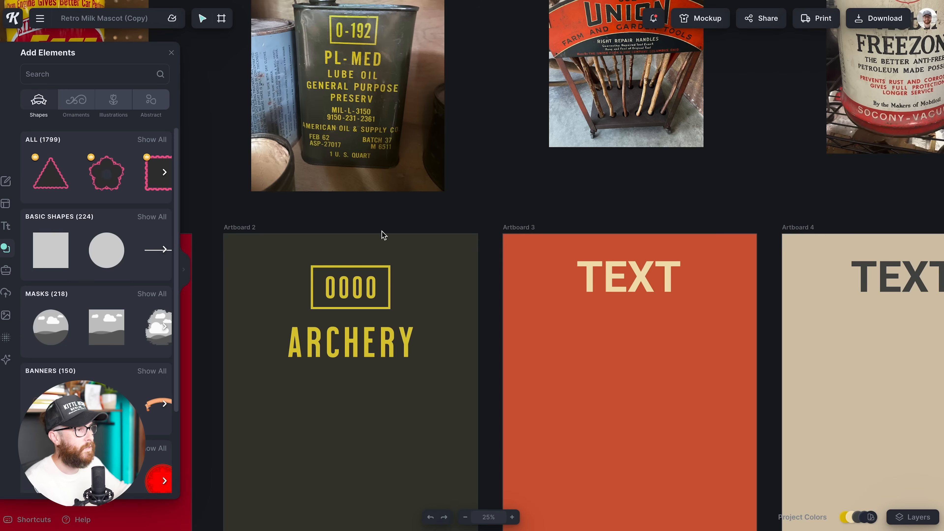
pyautogui.click(362, 349)
pyautogui.scroll(-1, 361, 349)
pyautogui.moveTo(367, 318); pyautogui.dragTo(368, 372)
pyautogui.click(833, 268)
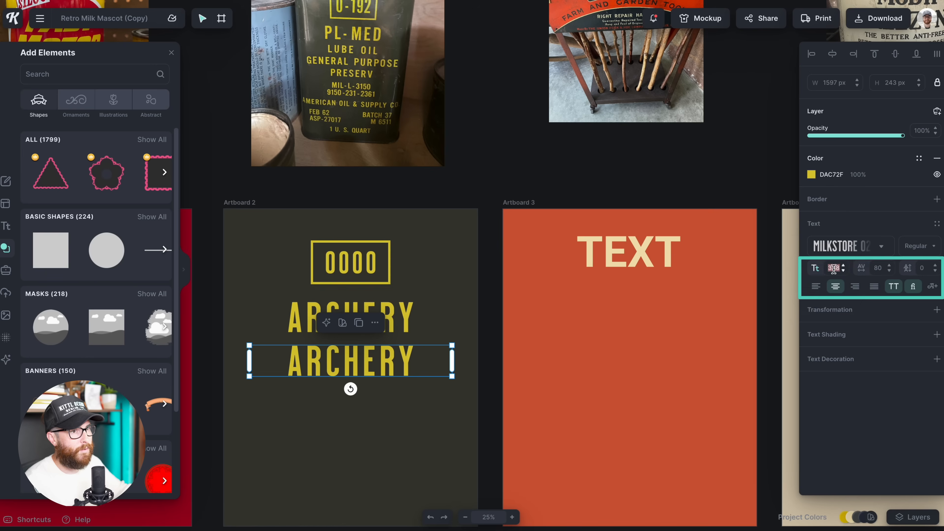
pyautogui.write('280')
pyautogui.press('Return')
pyautogui.click(833, 268)
pyautogui.write('250')
pyautogui.press('Return')
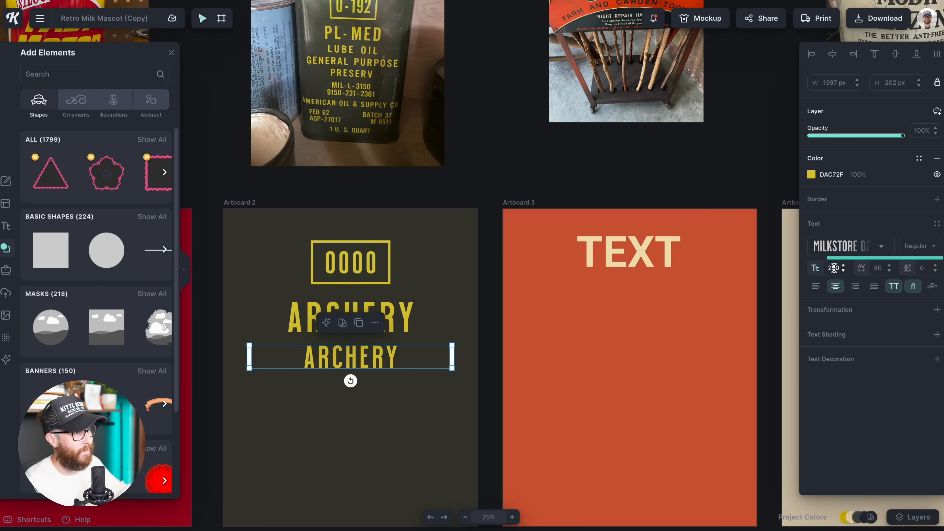
pyautogui.click(357, 403)
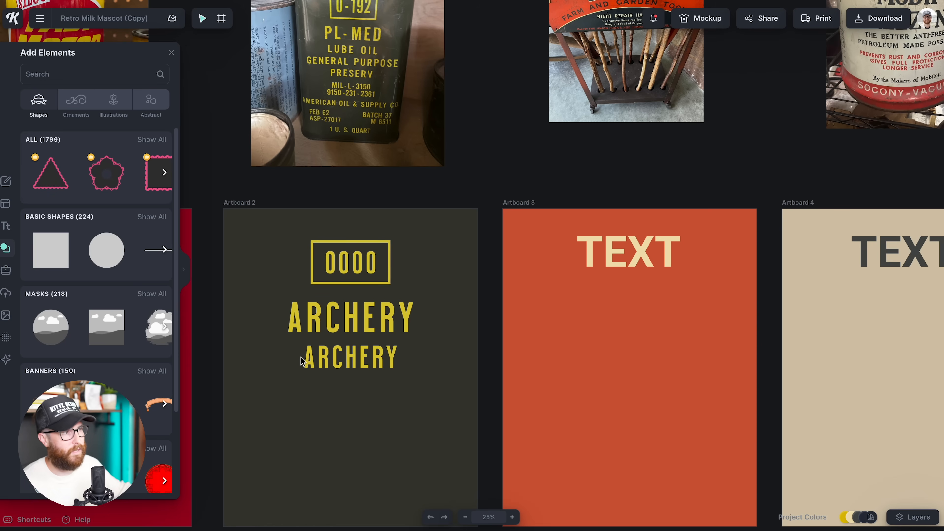
# Change the smaller ARCHERY copy to NC CLUB and adjust its spacing below the ARCHERY line.
pyautogui.click(342, 359)
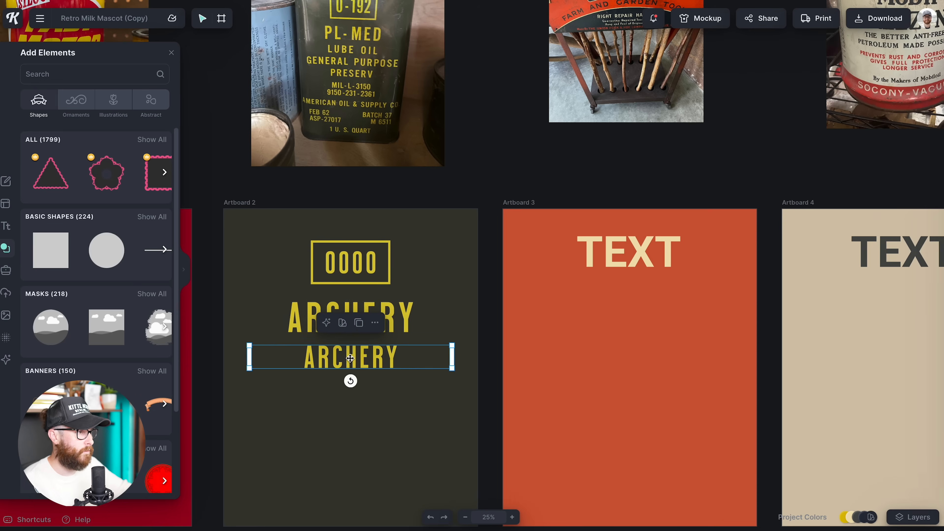
pyautogui.doubleClick(345, 363)
pyautogui.write('NC CLUB')
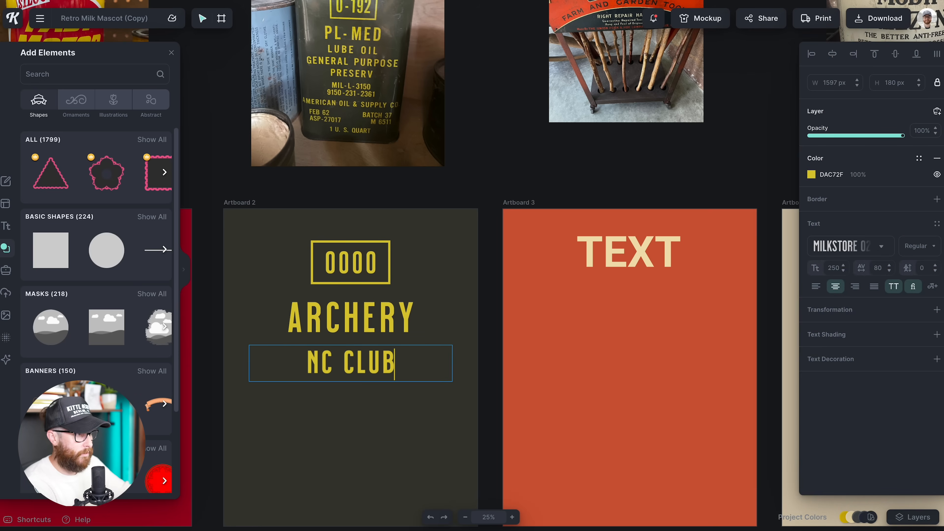
pyautogui.press('Escape')
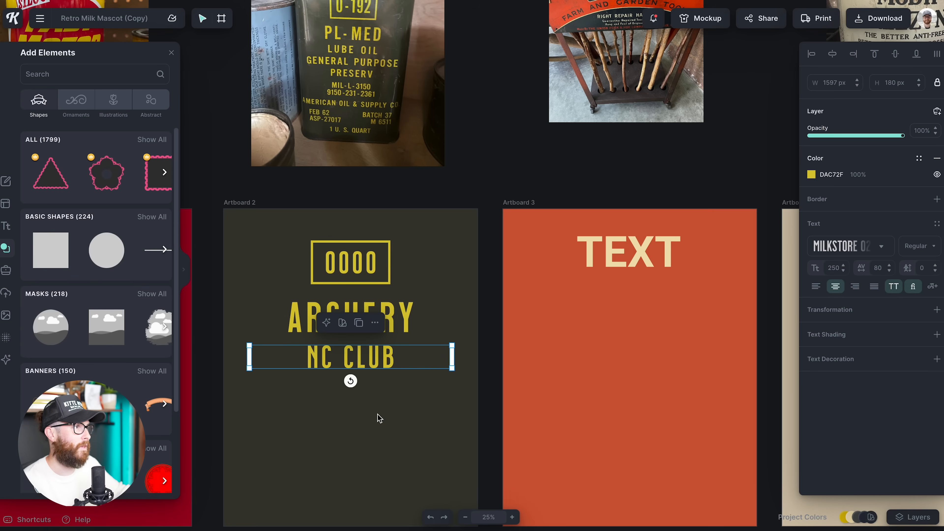
pyautogui.click(432, 373)
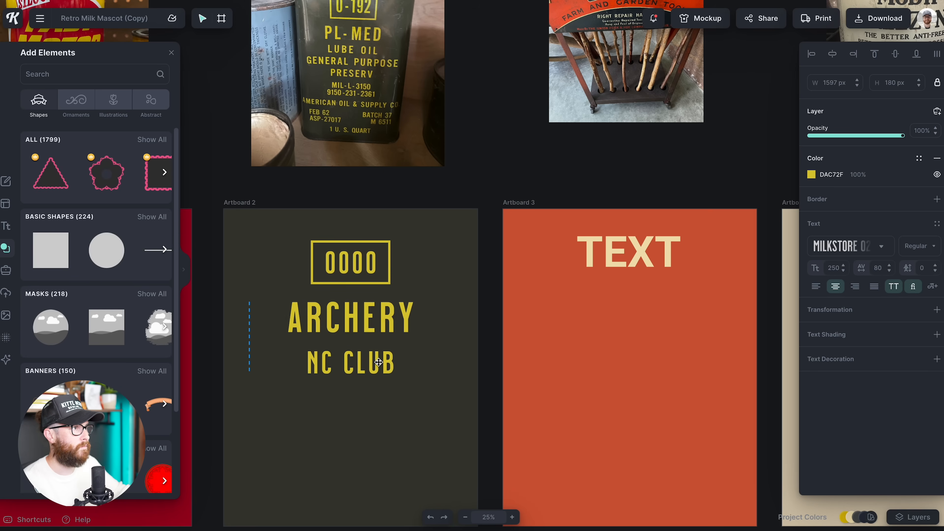
pyautogui.click(377, 360)
pyautogui.click(386, 384)
pyautogui.scroll(-1, 386, 384)
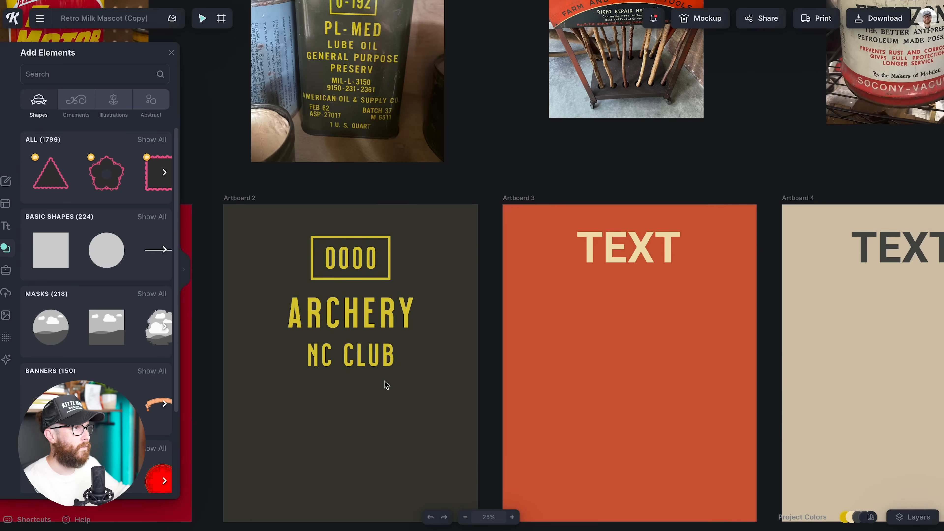
# Duplicate the NC CLUB line below itself and change the copy to MEMBERS ONLY.
pyautogui.click(379, 354)
pyautogui.moveTo(379, 355); pyautogui.dragTo(377, 382)
pyautogui.doubleClick(377, 382)
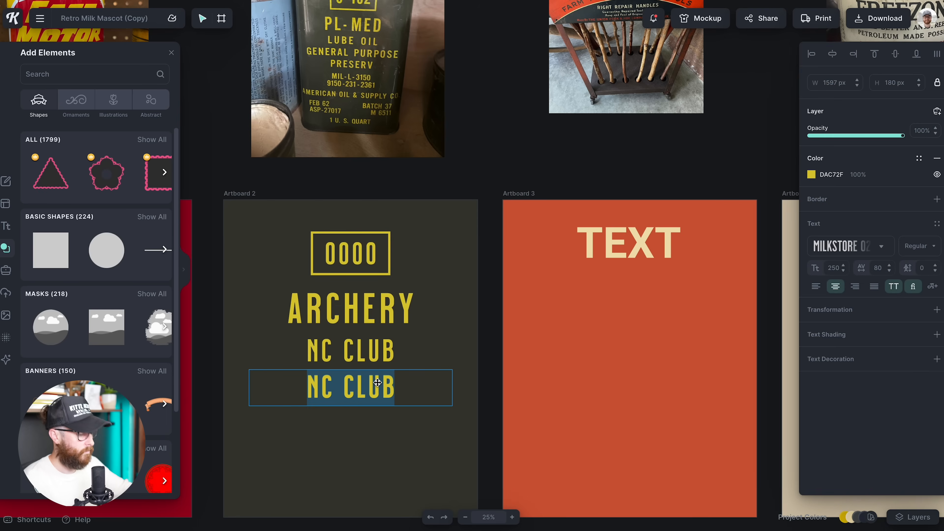
pyautogui.write('MEMBERS ONLY')
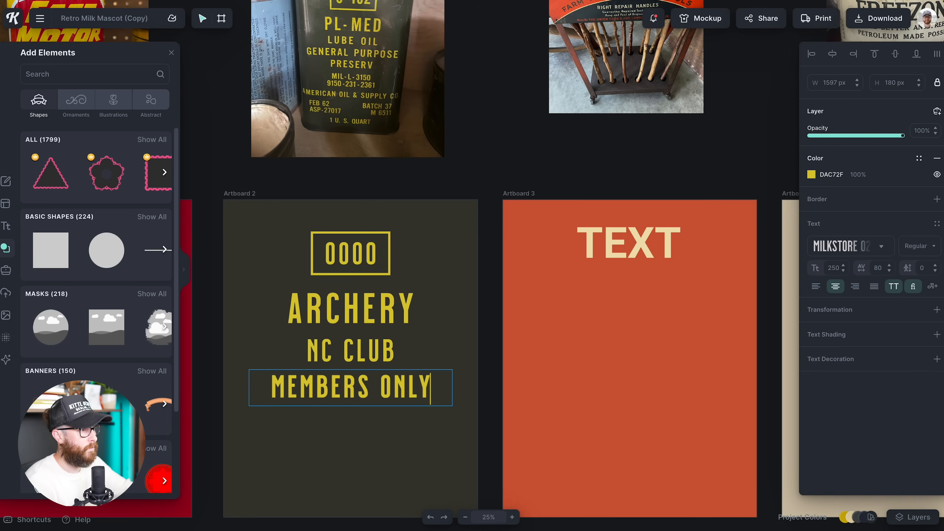
pyautogui.press('Escape')
# Scale down the NC CLUB and MEMBERS ONLY lines and duplicate MEMBERS ONLY as another line below.
pyautogui.moveTo(366, 448); pyautogui.dragTo(440, 344)
pyautogui.press('Escape')
pyautogui.click(363, 383)
pyautogui.moveTo(377, 383); pyautogui.dragTo(375, 408)
pyautogui.press('Escape')
pyautogui.click(375, 409)
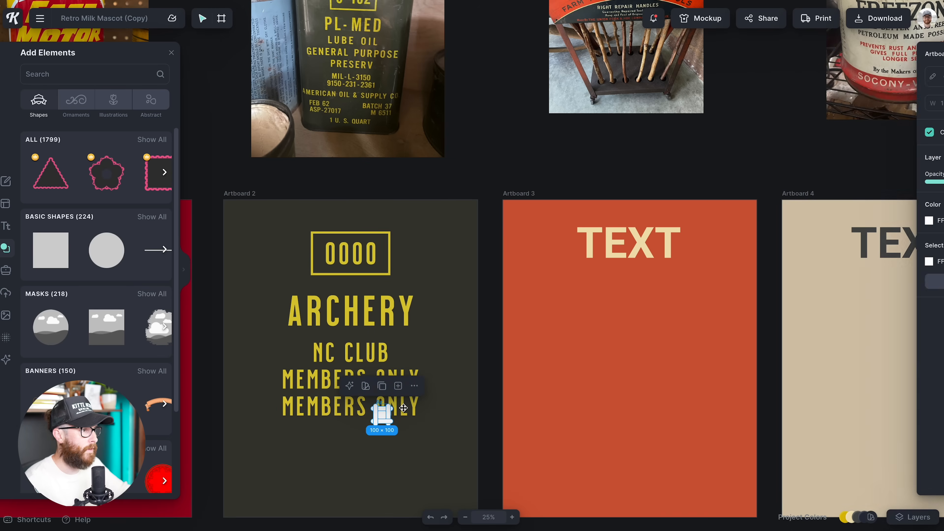
# Undo the stray shape insertion and remove the duplicate MEMBERS ONLY line by clearing its text.
pyautogui.hotkey('ctrl', 'z')
pyautogui.click(404, 407)
pyautogui.doubleClick(404, 406)
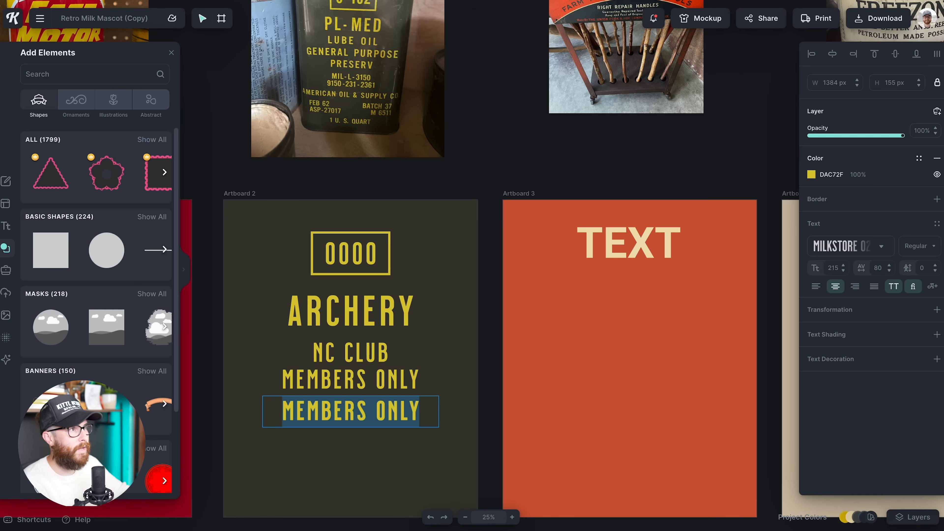
pyautogui.press('BackSpace')
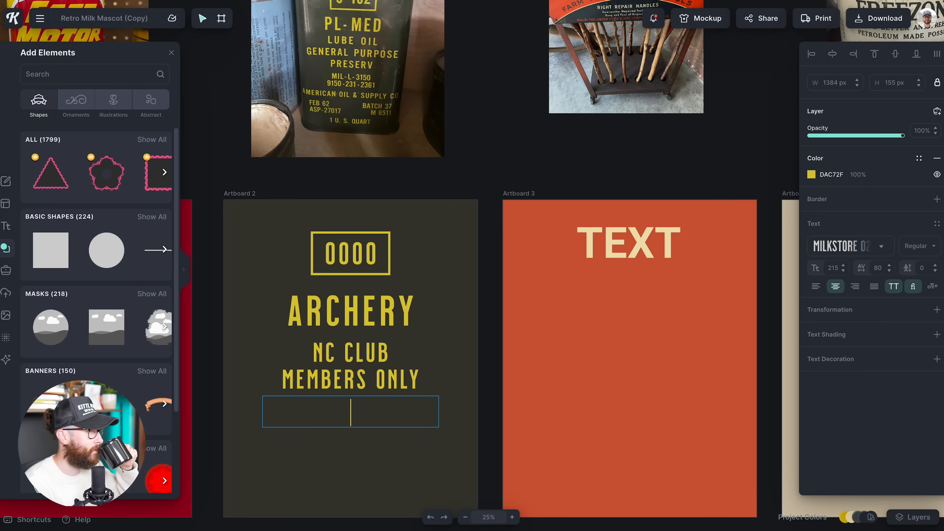
pyautogui.click(381, 457)
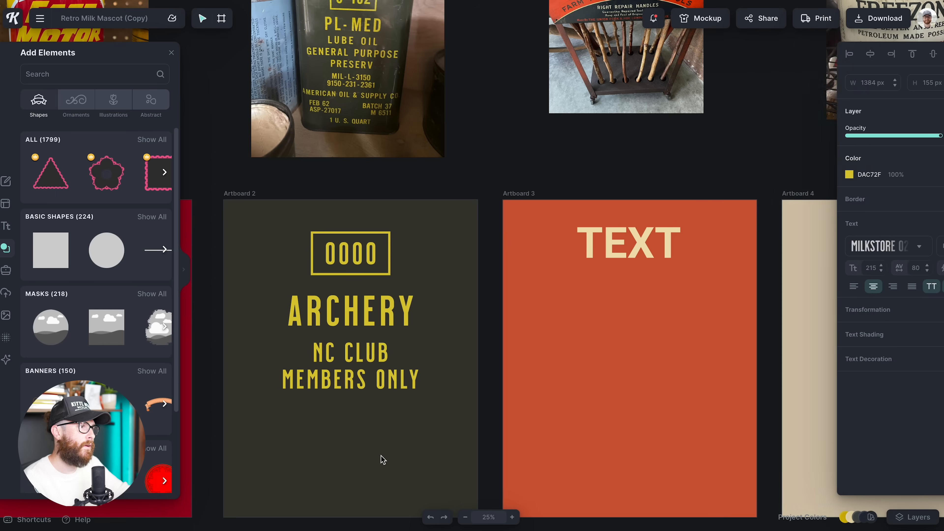
# Shift the NC CLUB and MEMBERS ONLY lines together slightly down, away from the ARCHERY heading.
pyautogui.moveTo(280, 350); pyautogui.dragTo(381, 389)
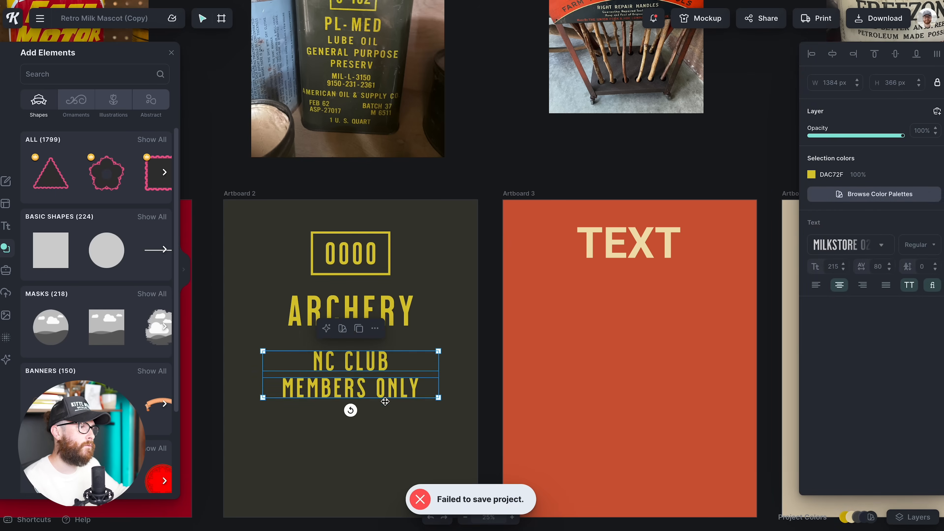
pyautogui.press('Escape')
pyautogui.scroll(-1, 366, 386)
pyautogui.moveTo(296, 332); pyautogui.dragTo(366, 383)
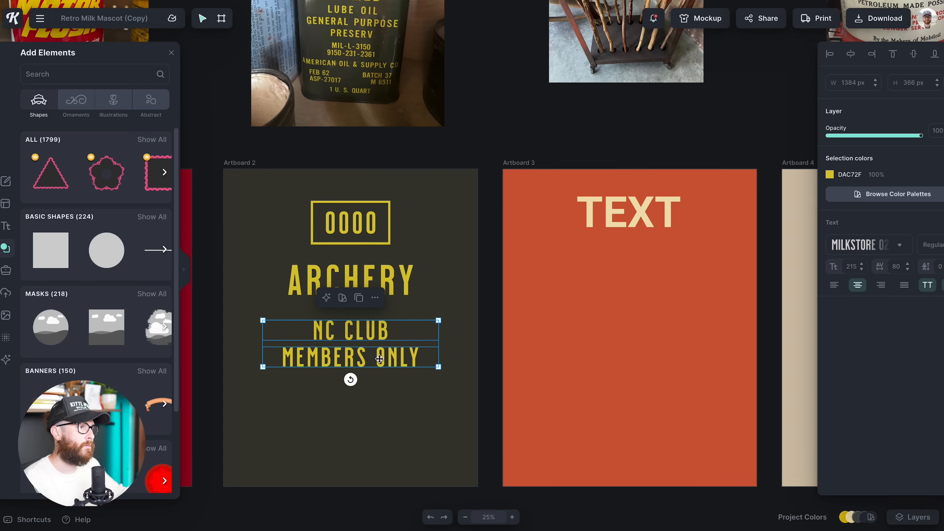
pyautogui.click(390, 401)
# Duplicate the MEMBERS ONLY line further down Artboard 2 and set the copy's font size to 145.
pyautogui.click(374, 353)
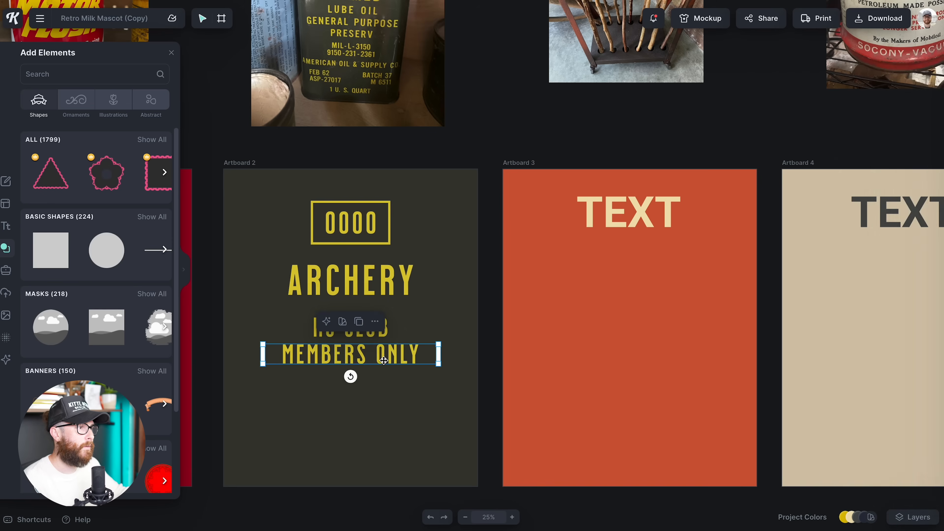
pyautogui.moveTo(374, 354); pyautogui.dragTo(380, 408)
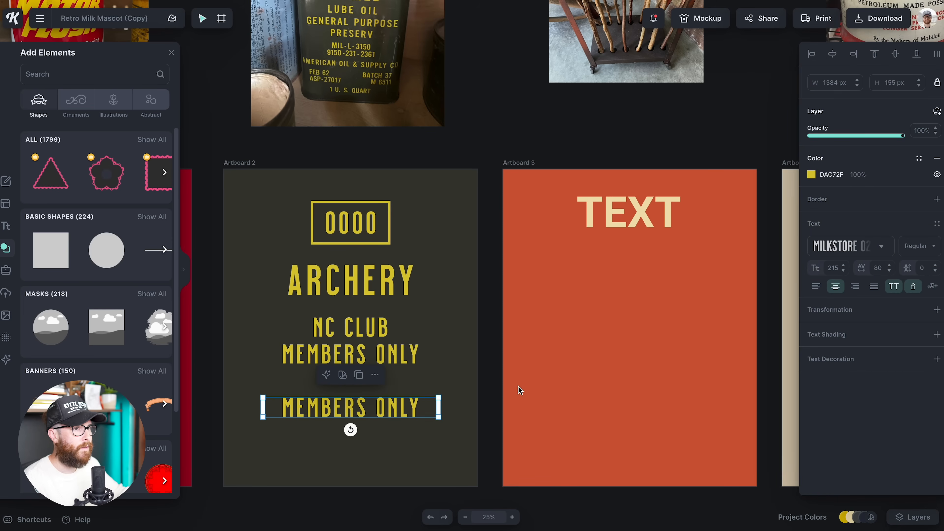
pyautogui.write('145')
pyautogui.press('Return')
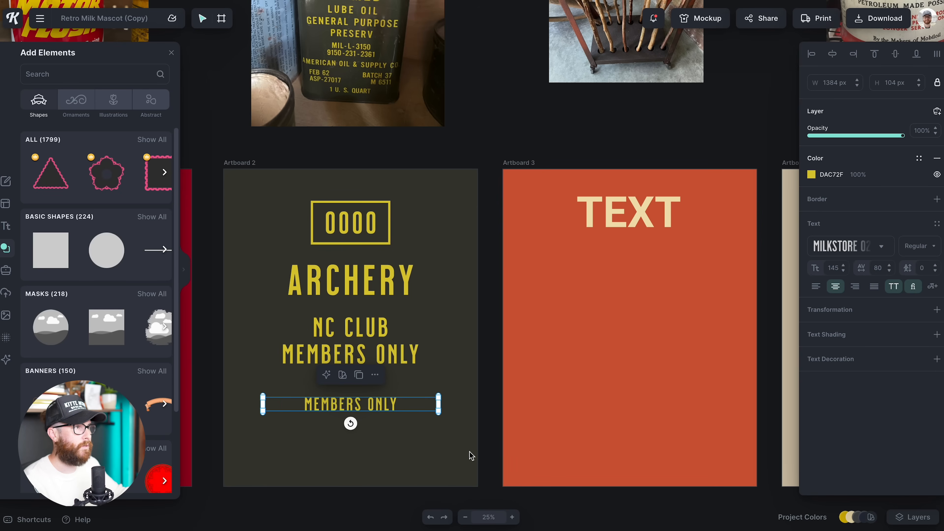
pyautogui.click(471, 456)
# Change the smaller MEMBERS ONLY copy to read WORLD CHAMPIONS.
pyautogui.doubleClick(382, 410)
pyautogui.write('WORLD CHAMPIONS')
pyautogui.press('Escape')
# Duplicate the WORLD CHAMPIONS line directly below itself and change the copy to LOC: 123 BULLSEYE.
pyautogui.moveTo(385, 405); pyautogui.dragTo(381, 425)
pyautogui.doubleClick(382, 425)
pyautogui.write('LOC: 1')
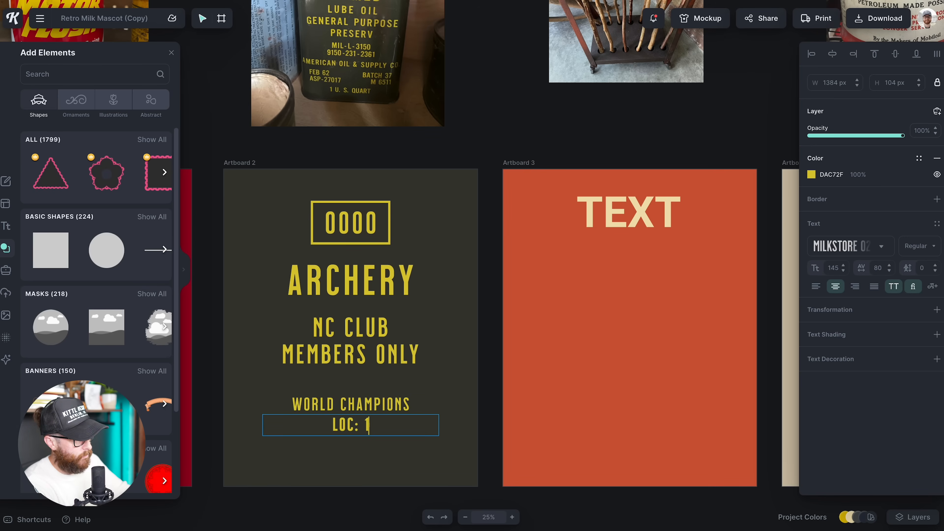
pyautogui.write('23 BULLES')
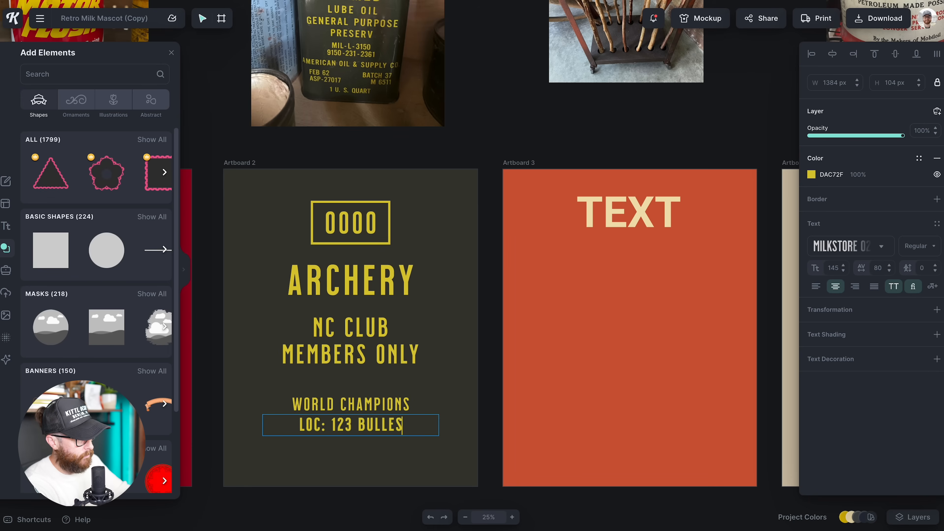
pyautogui.press('BackSpace')
pyautogui.press('BackSpace')
pyautogui.write('SEYE')
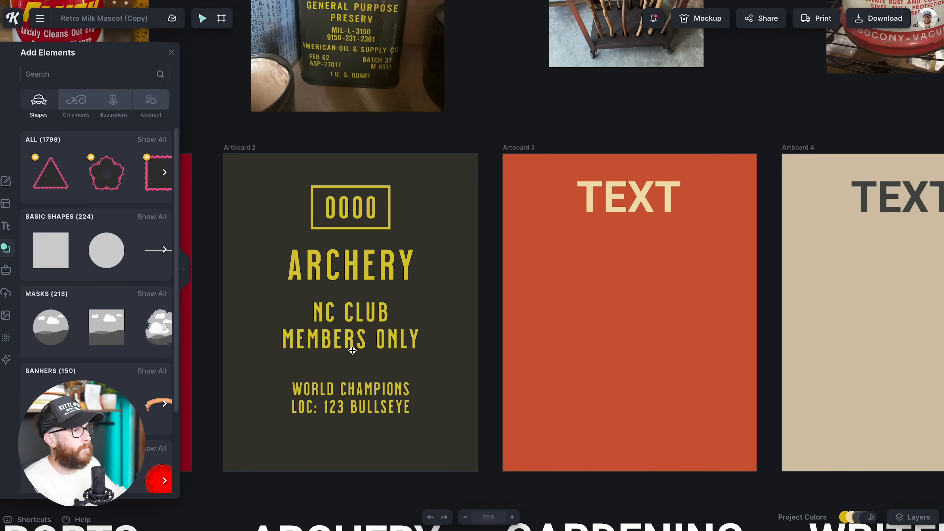
# Scale the WORLD CHAMPIONS and LOC: 123 BULLSEYE lines down together to a font size of 125.
pyautogui.click(355, 394)
pyautogui.moveTo(355, 394); pyautogui.dragTo(366, 390)
pyautogui.moveTo(439, 378); pyautogui.dragTo(425, 376)
pyautogui.click(372, 357)
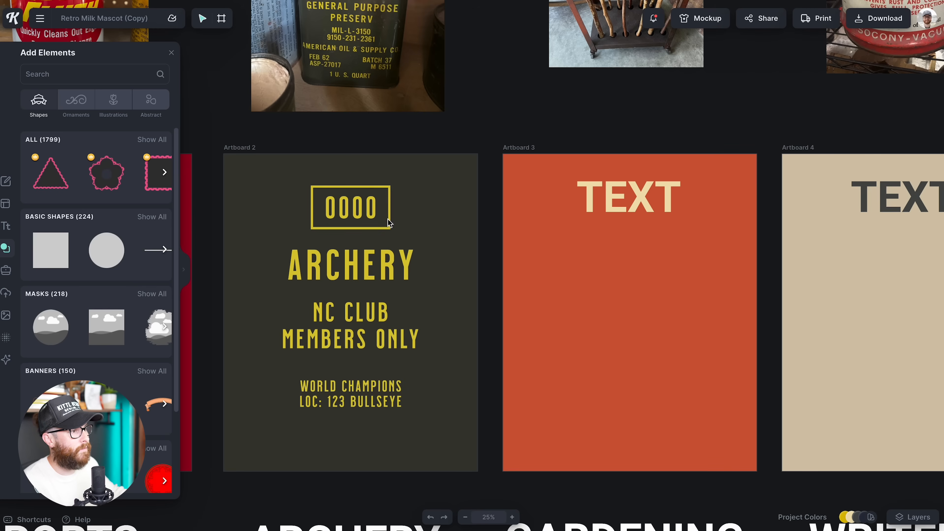
# Duplicate the LOC: 123 BULLSEYE line toward the artboard's lower-left corner and left-align the copy.
pyautogui.scroll(-1, 334, 395)
pyautogui.click(330, 376)
pyautogui.click(358, 411)
pyautogui.moveTo(356, 392); pyautogui.dragTo(317, 415)
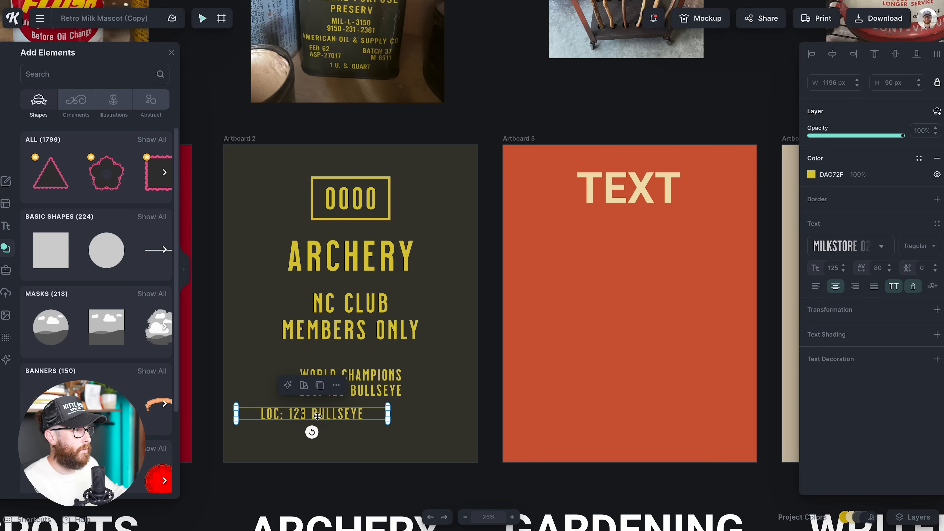
pyautogui.click(816, 286)
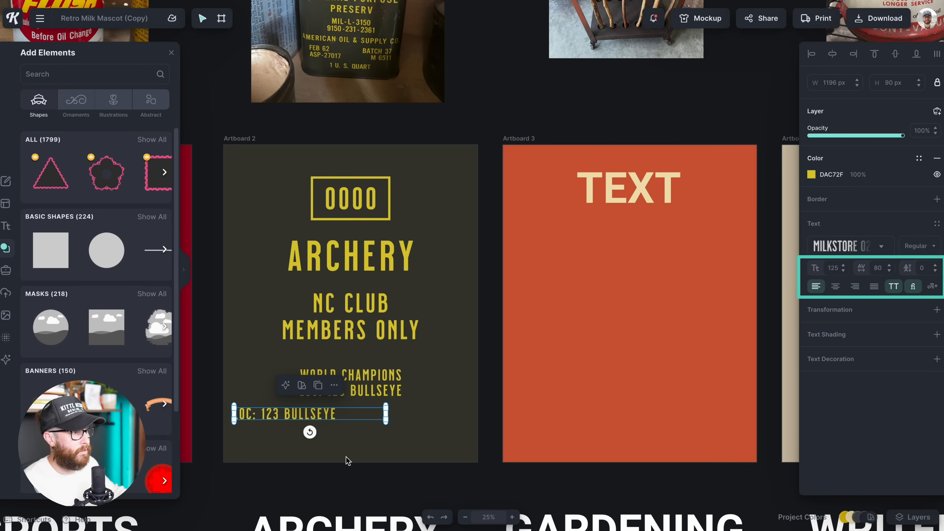
pyautogui.moveTo(306, 420); pyautogui.dragTo(324, 420)
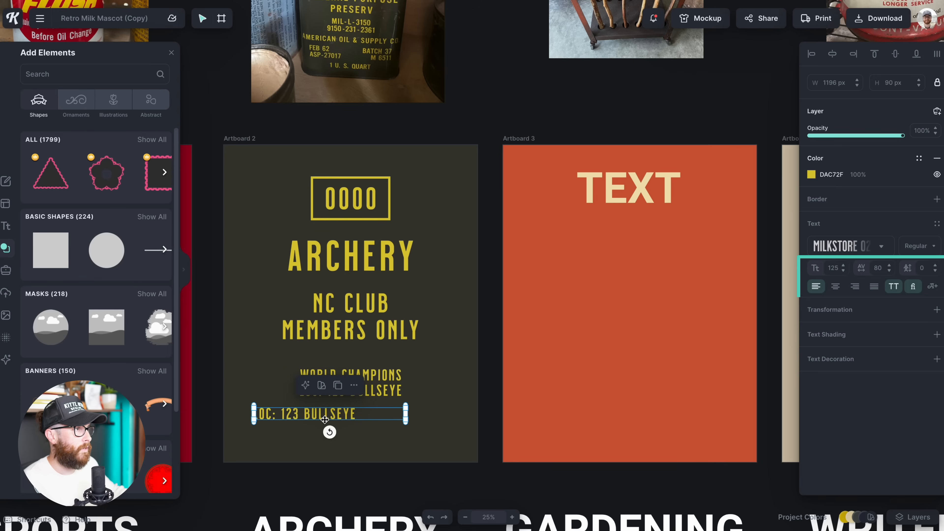
# Replace the left-aligned copy's text with ESTD '94.
pyautogui.doubleClick(325, 419)
pyautogui.hotkey('ctrl', 'a')
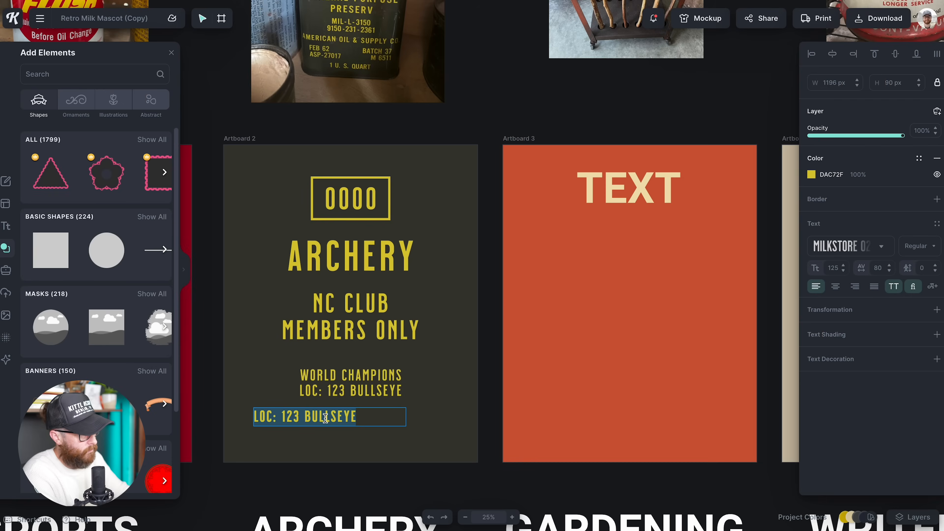
pyautogui.write('EST')
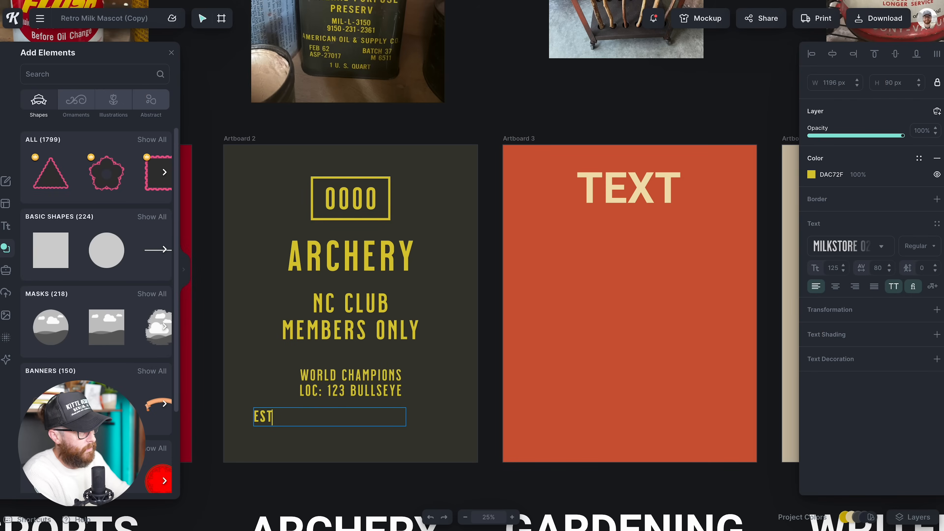
pyautogui.write("D '94")
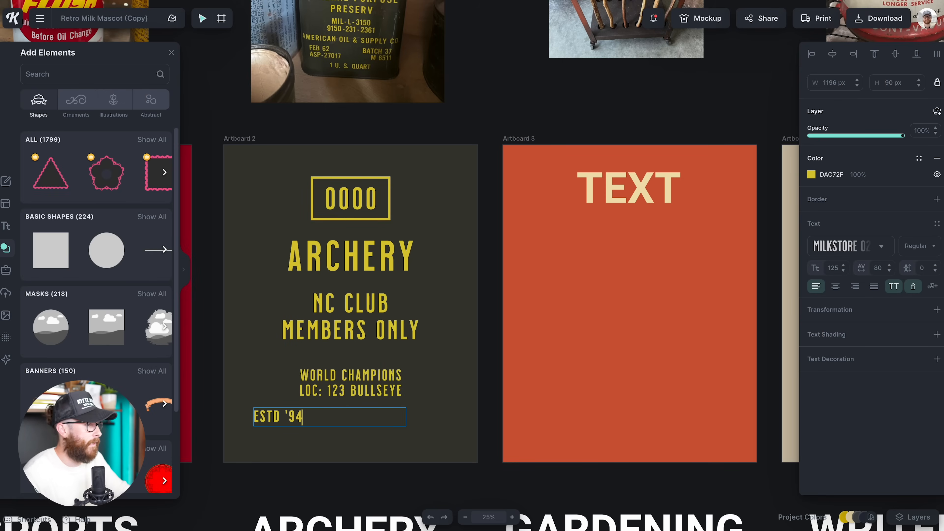
pyautogui.click(301, 448)
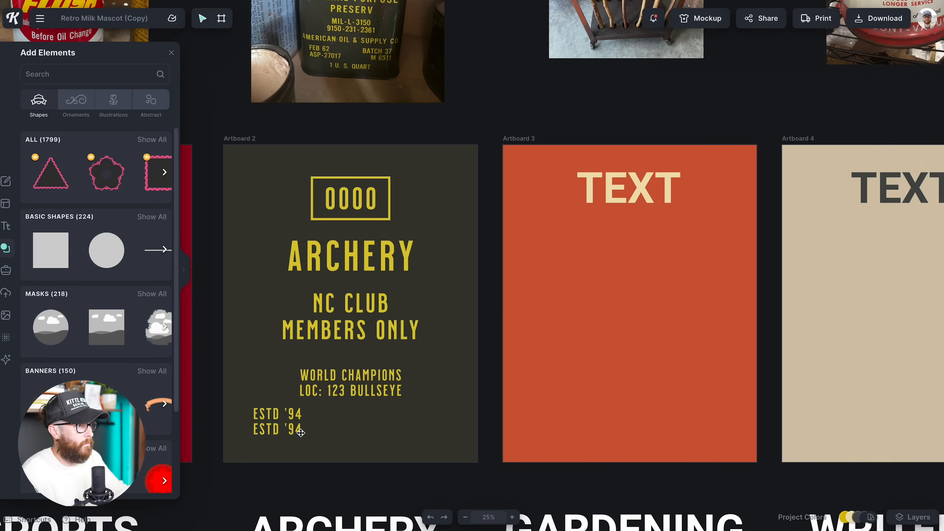
# Duplicate the ESTD '94 line just below itself and change the copy to 12 UNITS.
pyautogui.doubleClick(298, 430)
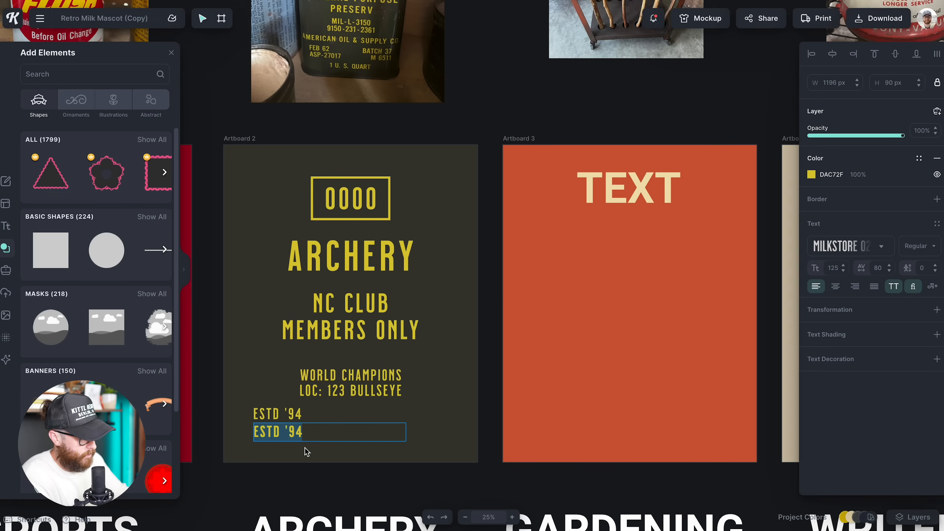
pyautogui.write('12')
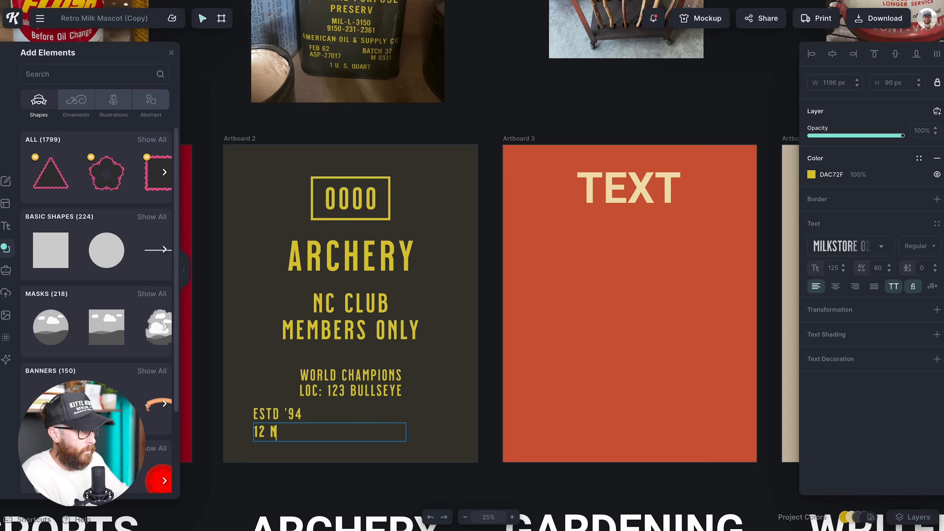
pyautogui.write(' UNITS')
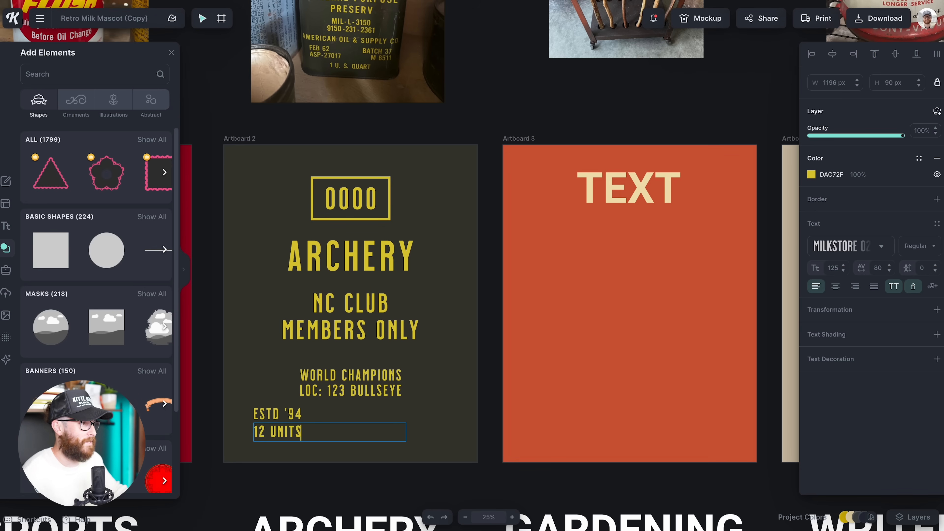
pyautogui.press('Escape')
pyautogui.click(275, 464)
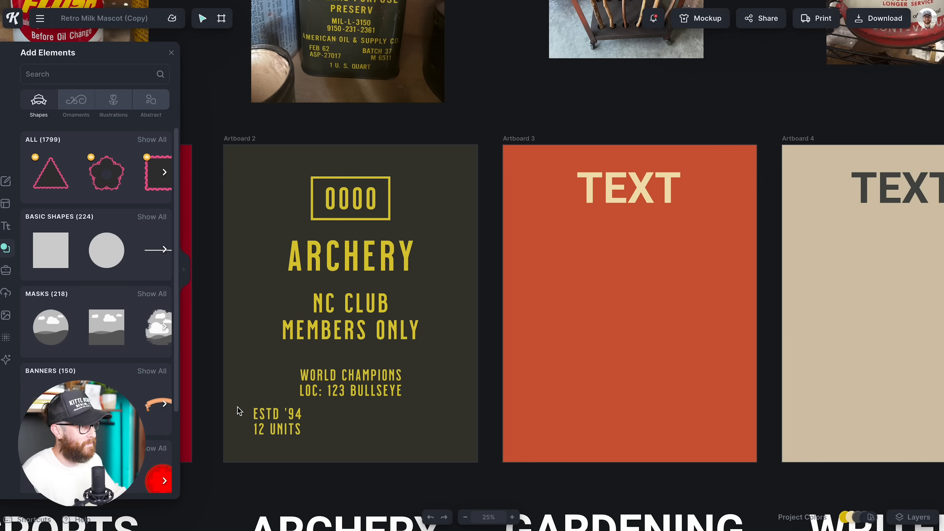
# Duplicate the ESTD '94 and 12 UNITS pair to the artboard's lower-right corner and right-align the copies.
pyautogui.moveTo(296, 447); pyautogui.dragTo(379, 447)
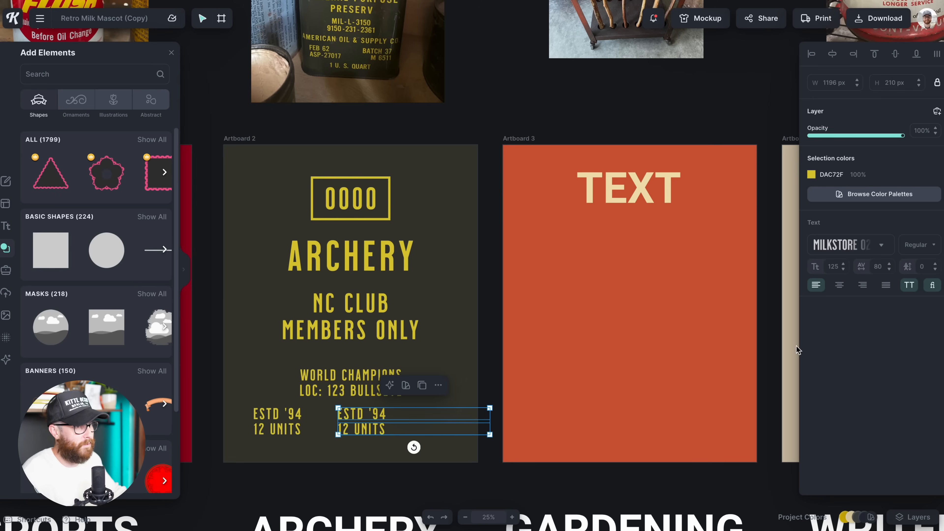
pyautogui.click(868, 285)
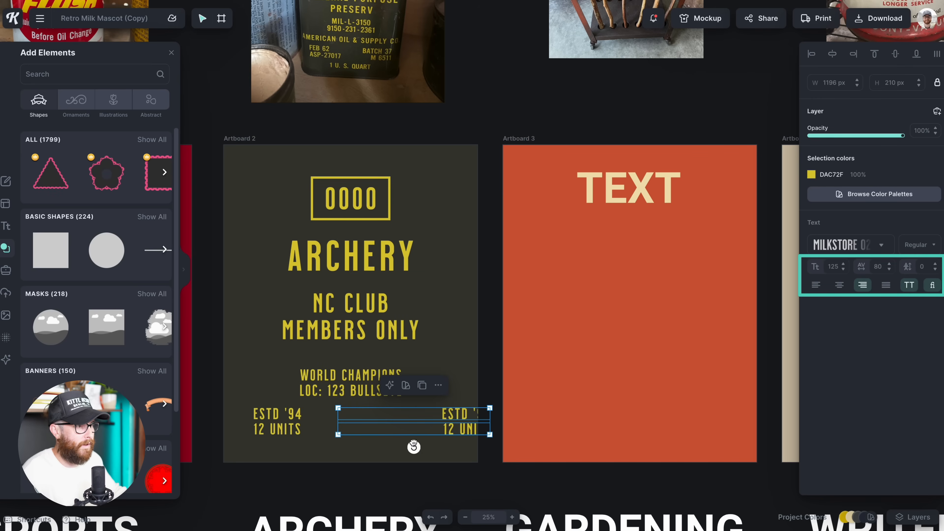
pyautogui.moveTo(463, 419); pyautogui.dragTo(421, 413)
pyautogui.click(465, 402)
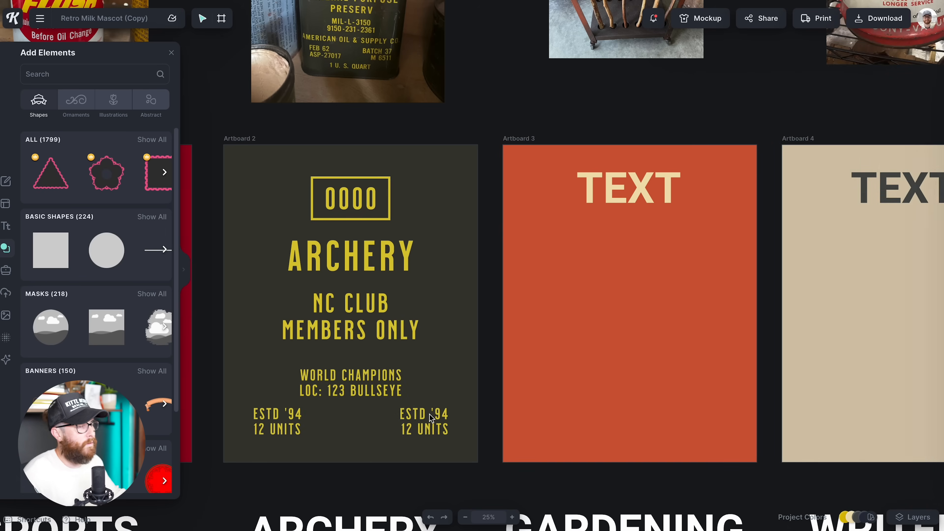
# Change the two right-aligned lines to read LONG & and COMPOUND.
pyautogui.click(429, 415)
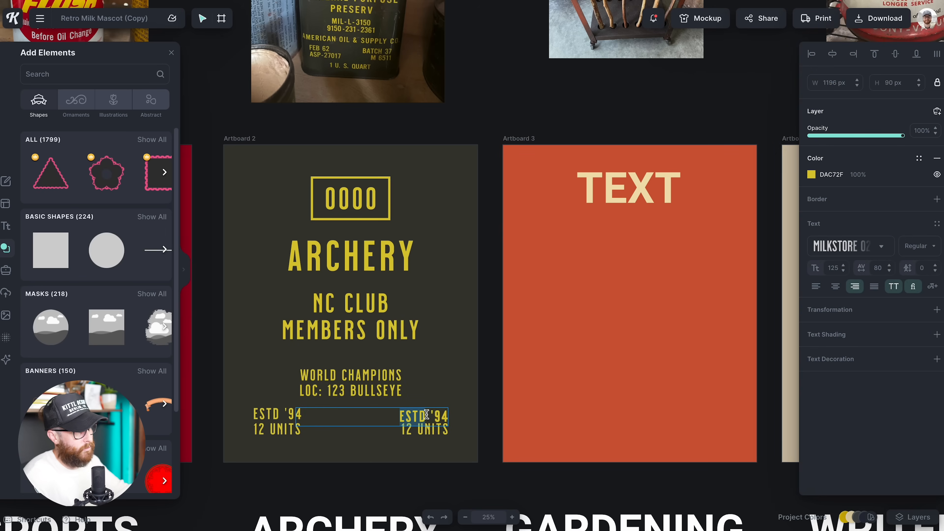
pyautogui.write('LONG')
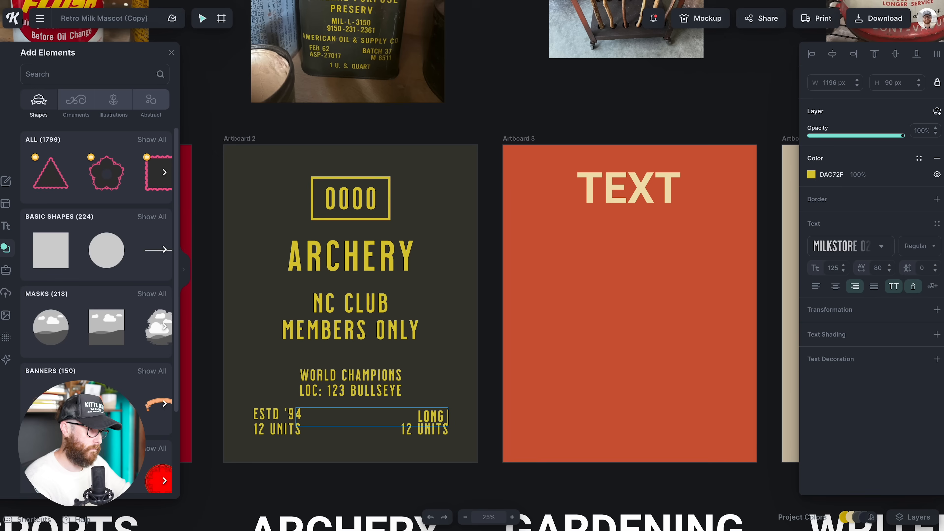
pyautogui.write(' &')
pyautogui.press('Down')
pyautogui.hotkey('shift', 'Home')
pyautogui.write('COMPOUND')
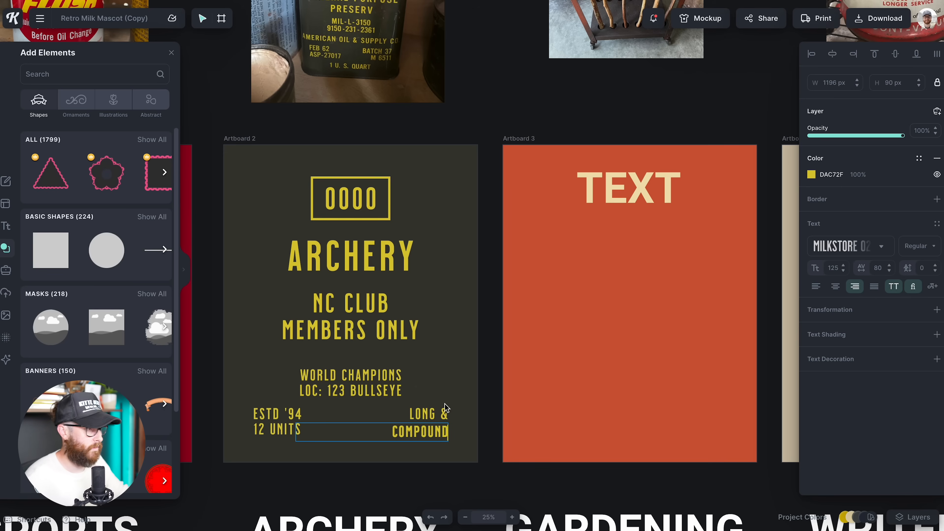
pyautogui.press('Escape')
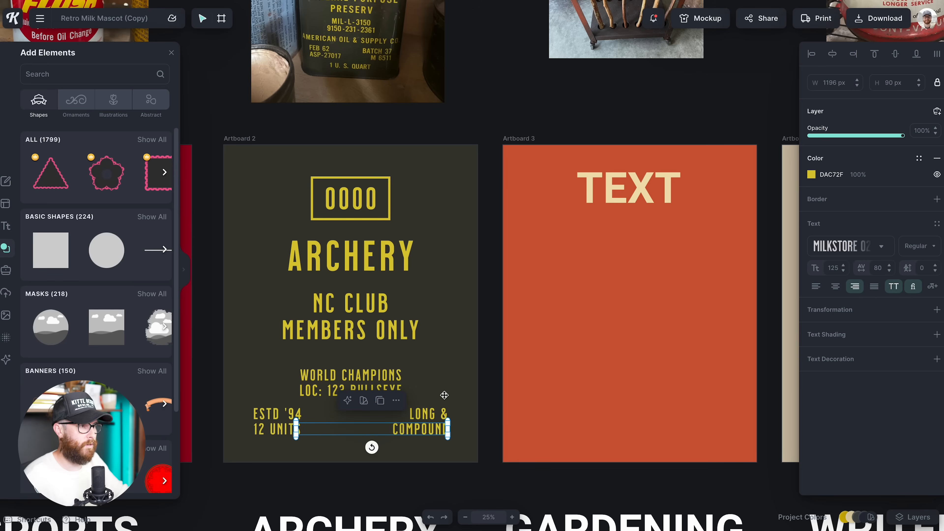
pyautogui.press('Escape')
# Move the WORLD CHAMPIONS and LOC: 123 BULLSEYE lines up closer to MEMBERS ONLY.
pyautogui.click(355, 372)
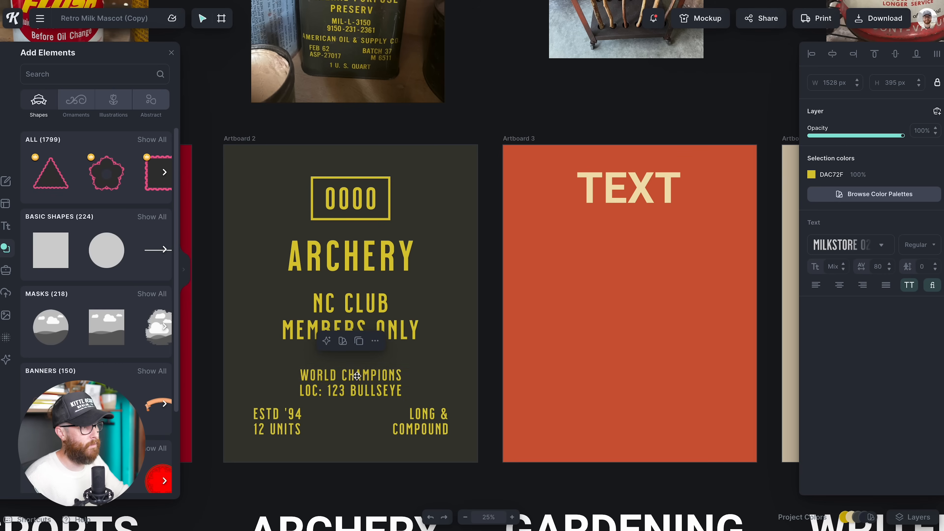
pyautogui.doubleClick(355, 375)
pyautogui.click(368, 395)
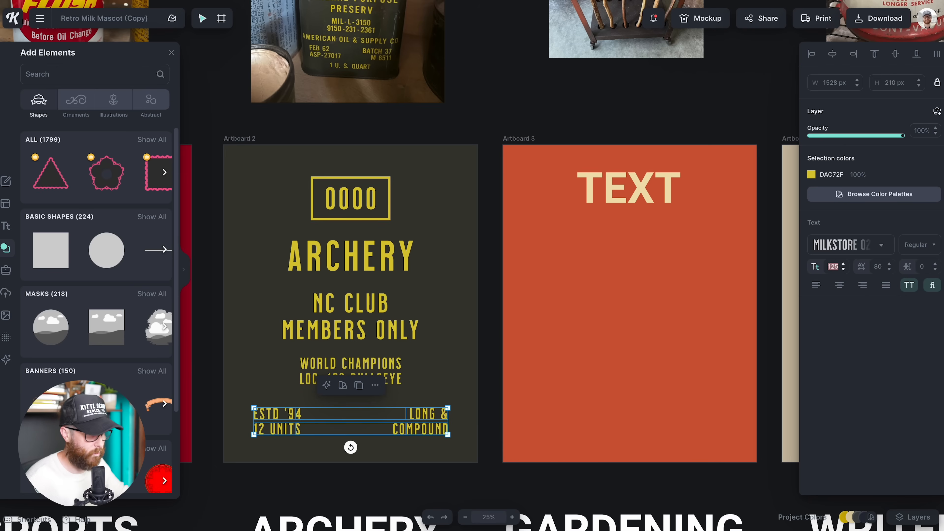
# Reduce the four lower corner lines to font size 100 and tighten the gap between their two rows.
pyautogui.click(343, 438)
pyautogui.doubleClick(282, 428)
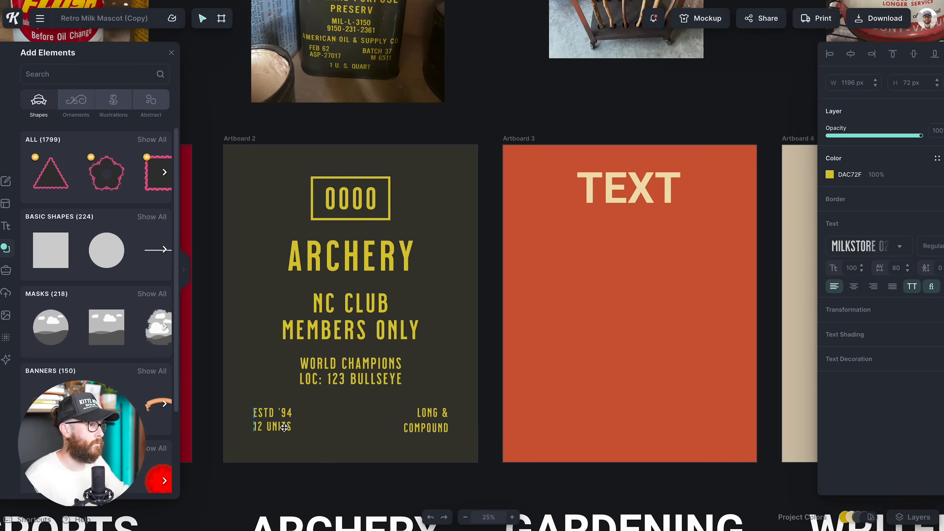
pyautogui.moveTo(279, 445); pyautogui.dragTo(440, 427)
pyautogui.scroll(3, 415, 182)
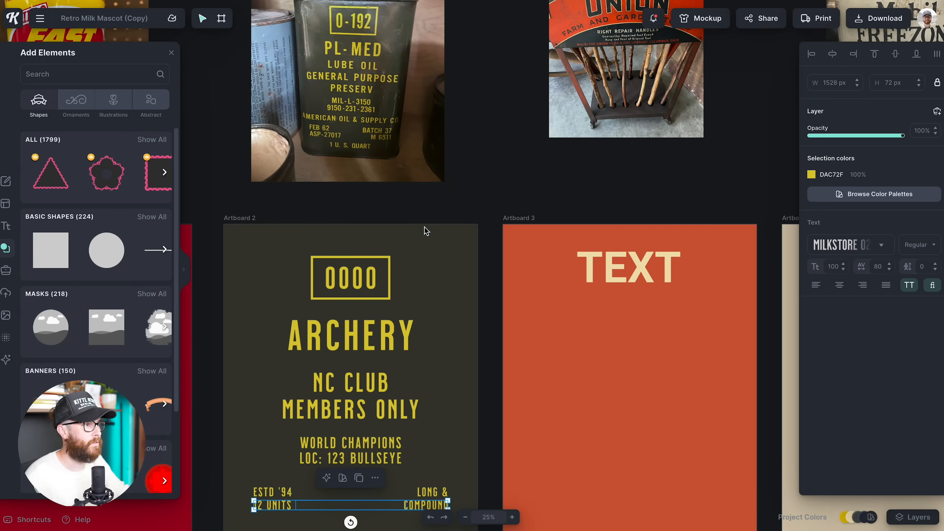
pyautogui.scroll(-2, 415, 214)
pyautogui.click(457, 301)
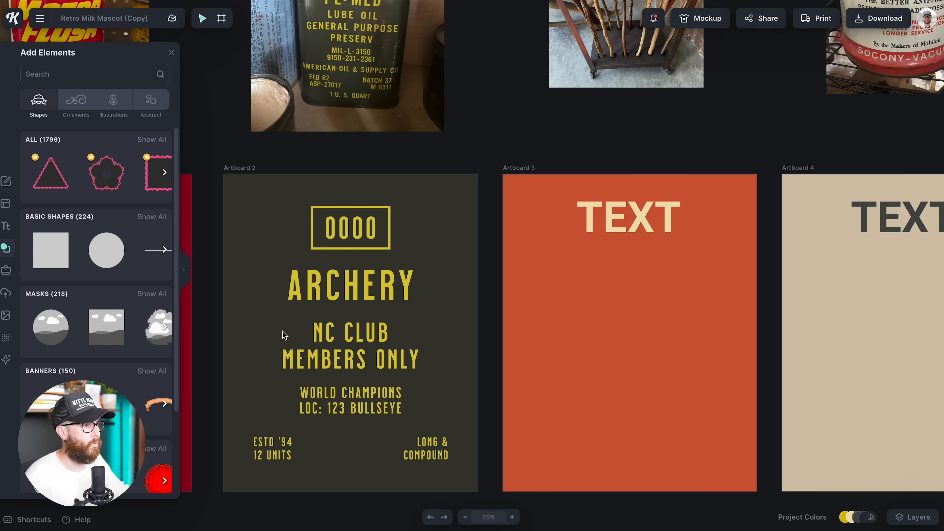
# Show the grid and shift the ESTD '94 and 12 UNITS pair outward toward Artboard 2's edge.
pyautogui.click(352, 362)
pyautogui.press('Escape')
pyautogui.hotkey('ctrl', "'")
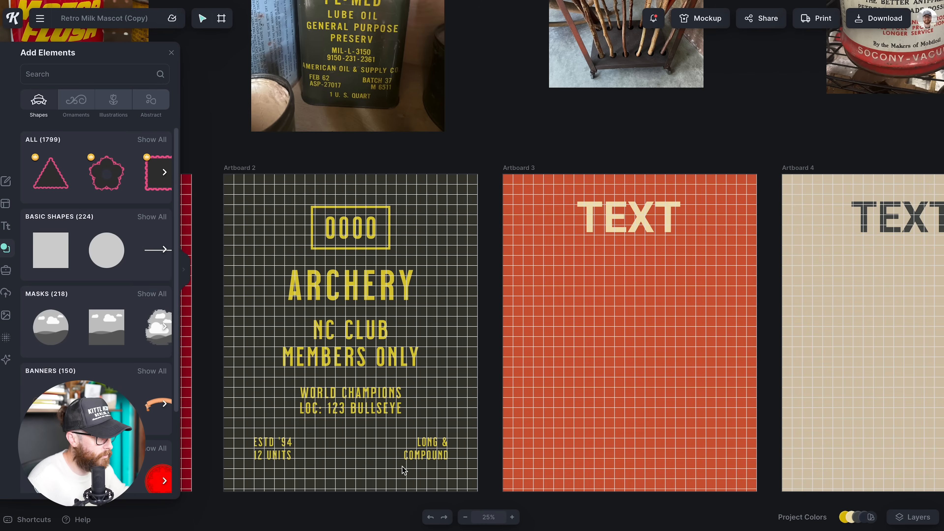
pyautogui.click(276, 451)
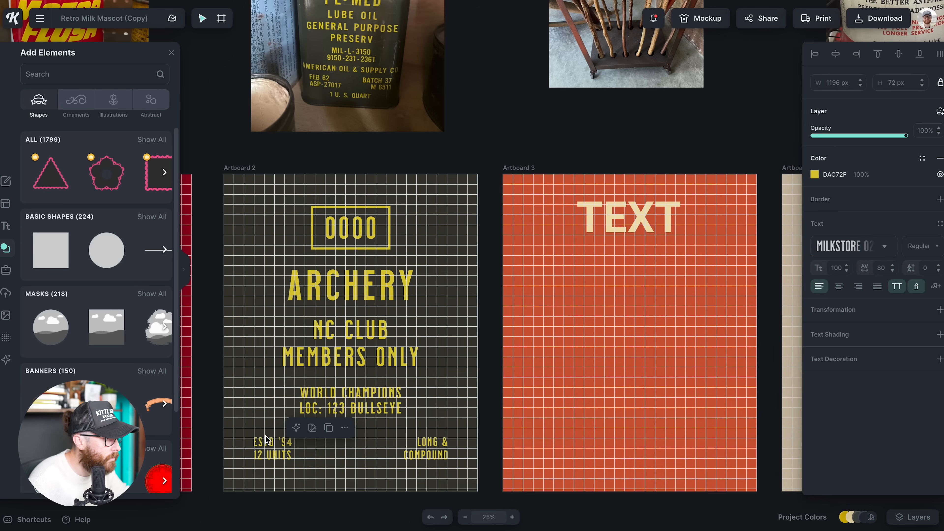
pyautogui.moveTo(269, 437); pyautogui.dragTo(260, 438)
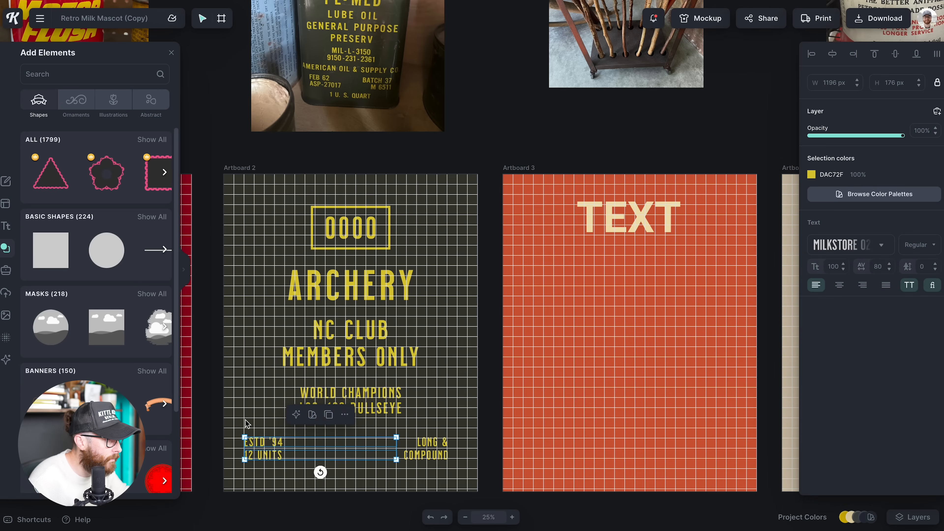
# Shift the LONG & and COMPOUND pair outward to mirror the opposite corner pair, and hide the grid.
pyautogui.click(448, 422)
pyautogui.click(443, 440)
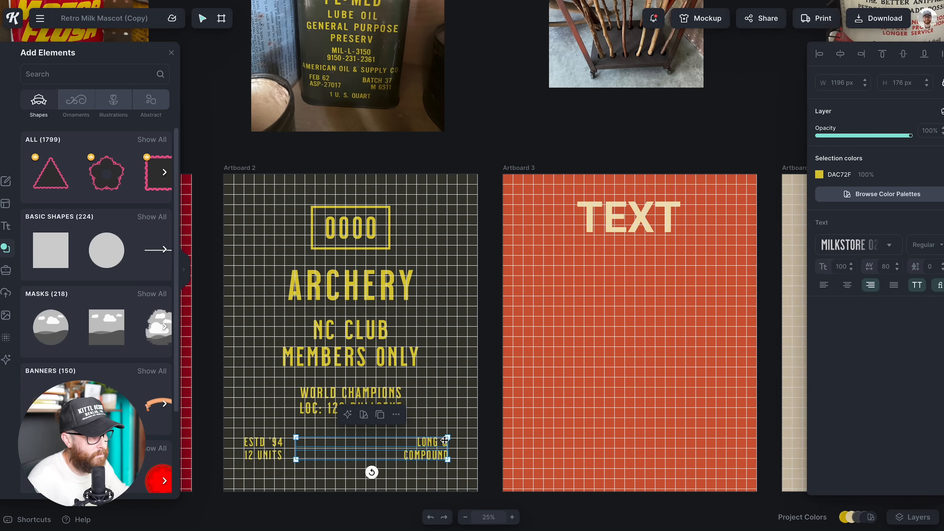
pyautogui.moveTo(443, 440); pyautogui.dragTo(453, 440)
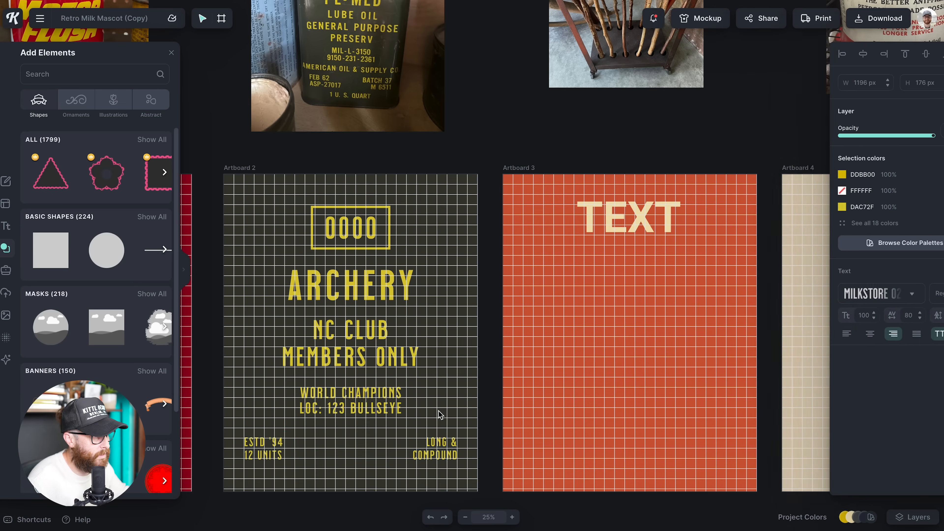
pyautogui.click(417, 422)
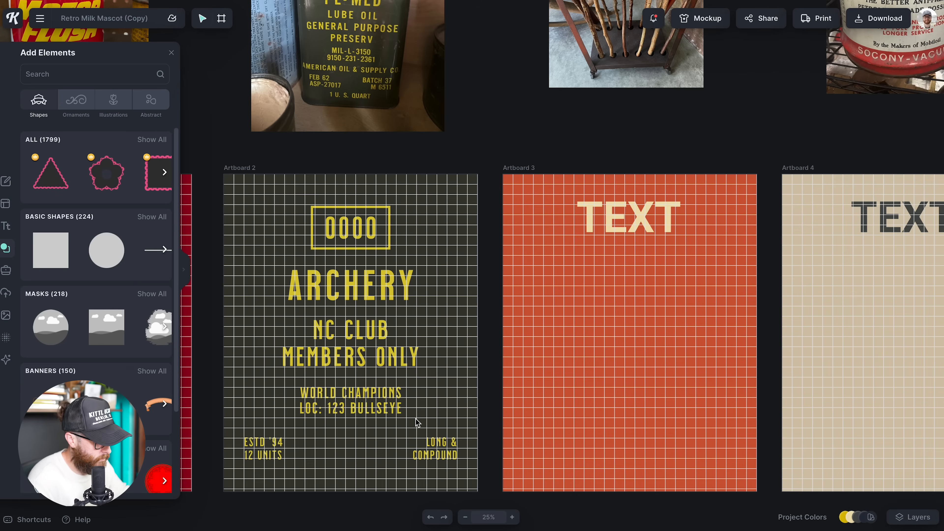
pyautogui.hotkey('ctrl', "'")
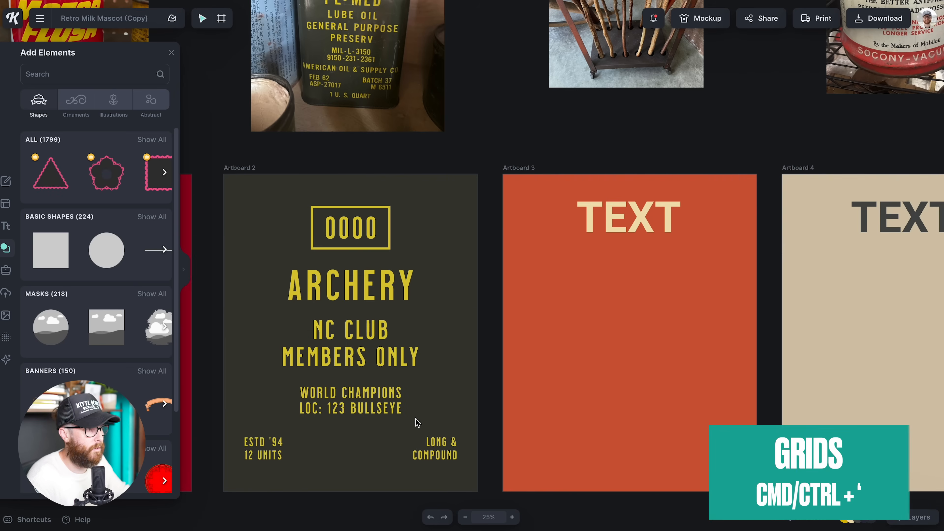
# Move the whole boxed 0000 and text layout up as one block on Artboard 2.
pyautogui.scroll(-1, 416, 390)
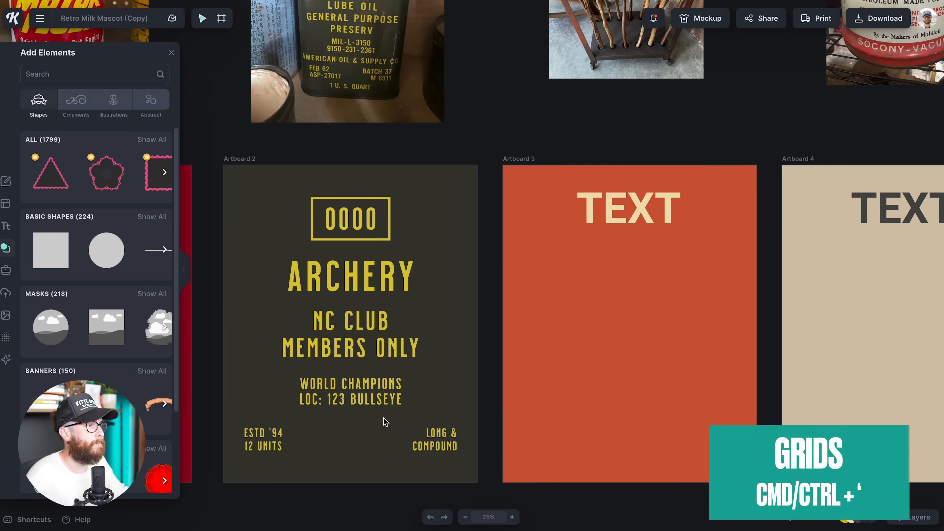
pyautogui.scroll(5, 372, 372)
pyautogui.click(376, 336)
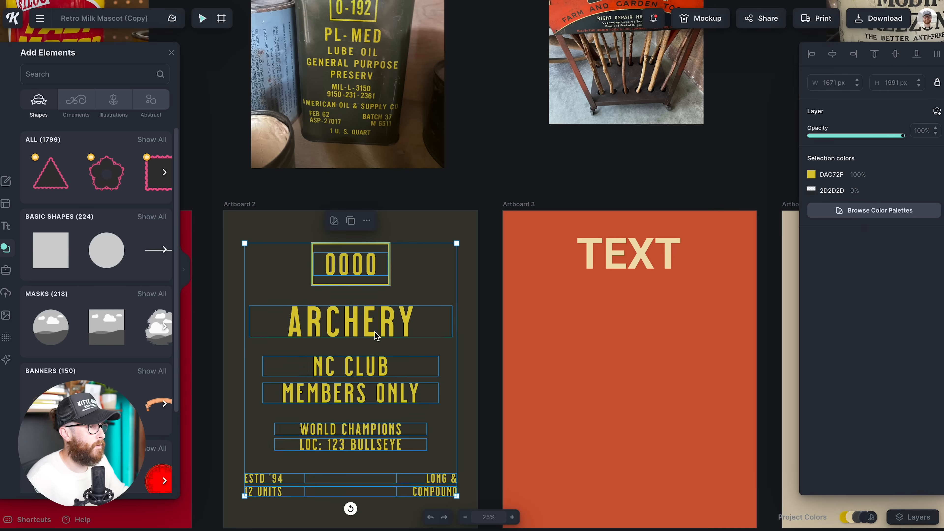
pyautogui.moveTo(376, 336); pyautogui.dragTo(377, 327)
pyautogui.scroll(-3, 457, 338)
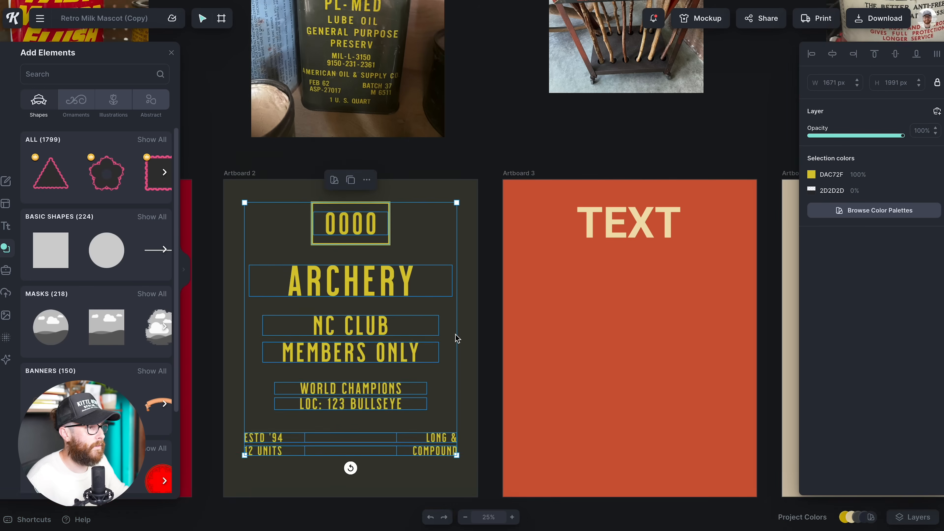
pyautogui.scroll(-4, 457, 338)
pyautogui.moveTo(382, 248); pyautogui.dragTo(382, 244)
# Tighten the vertical spacing by moving ARCHERY, the middle text lines and the corner pairs up slightly.
pyautogui.click(382, 245)
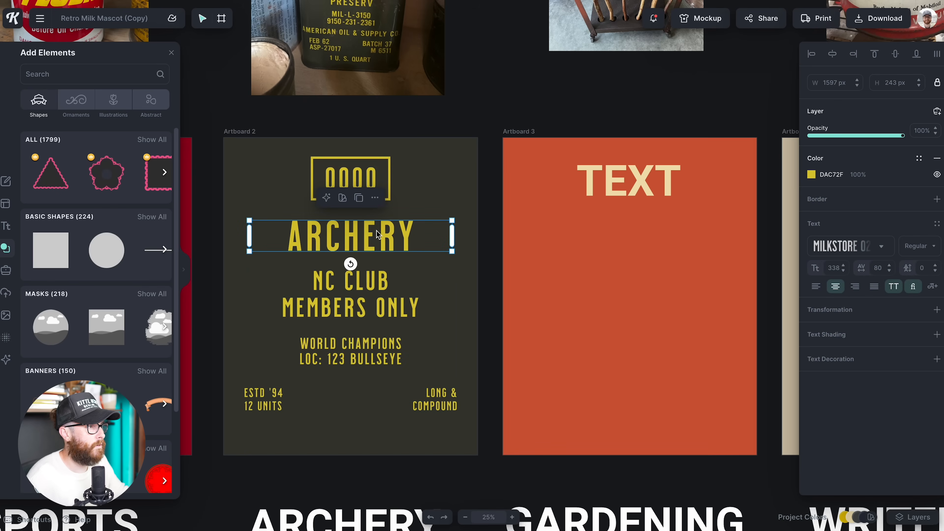
pyautogui.moveTo(285, 268); pyautogui.dragTo(402, 360)
pyautogui.moveTo(397, 306); pyautogui.dragTo(397, 300)
pyautogui.moveTo(270, 387); pyautogui.dragTo(269, 381)
# Duplicate the LOC: 123 BULLSEYE line below the corner pairs and change the copy to THERE'S ONLY ONE SHOT.
pyautogui.click(376, 368)
pyautogui.click(374, 353)
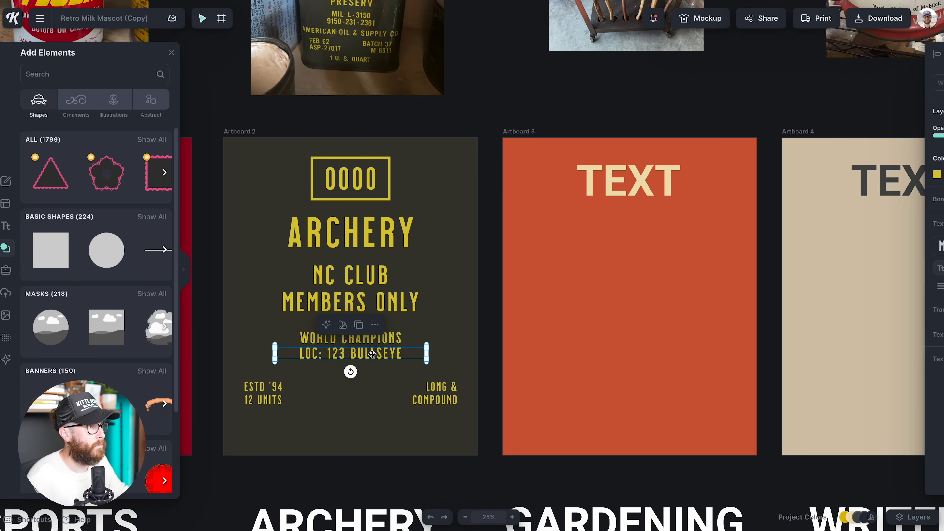
pyautogui.moveTo(373, 353); pyautogui.dragTo(374, 425)
pyautogui.doubleClick(346, 425)
pyautogui.write("THERE'S ONLY ONE SHOT")
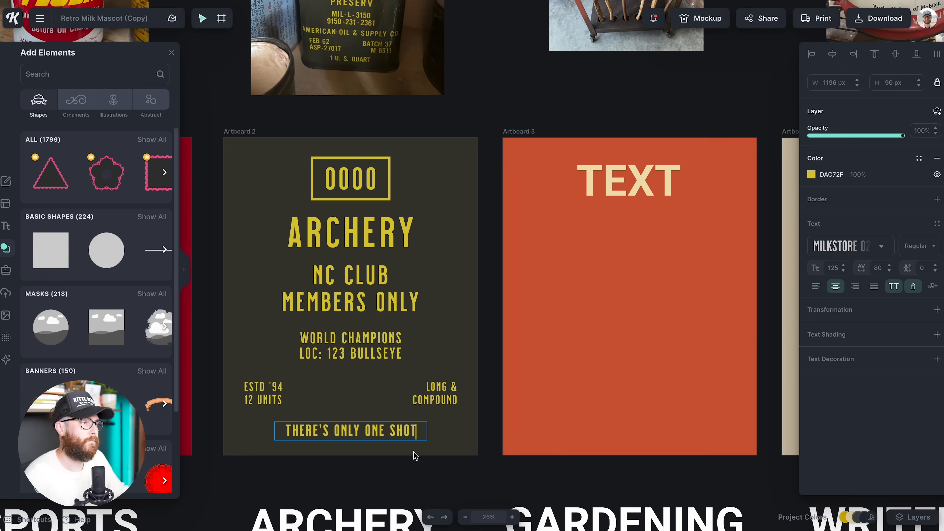
pyautogui.click(436, 467)
pyautogui.click(434, 470)
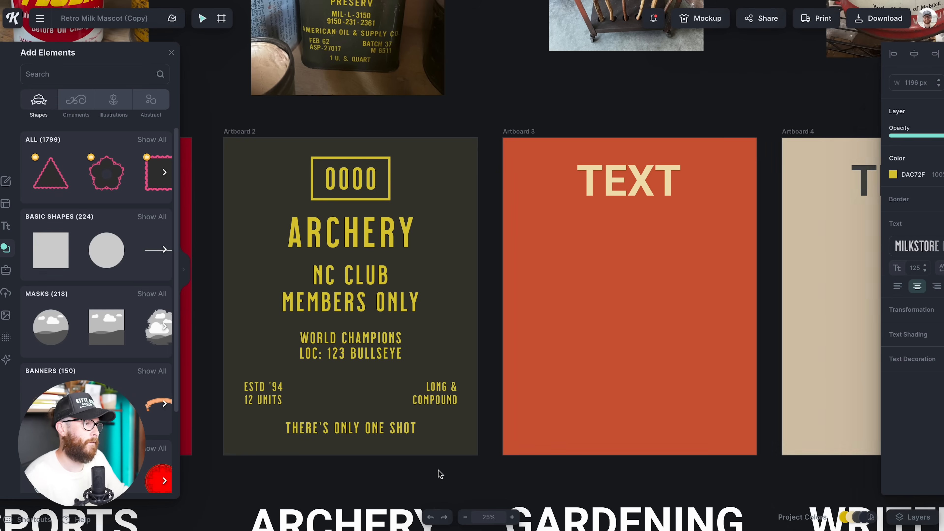
# Extend the second corner lines to read 12 UNIT TEAMS and COMPOUND BOWS, and nudge the corner pairs up slightly.
pyautogui.doubleClick(293, 409)
pyautogui.press('BackSpace')
pyautogui.write('TEAMS')
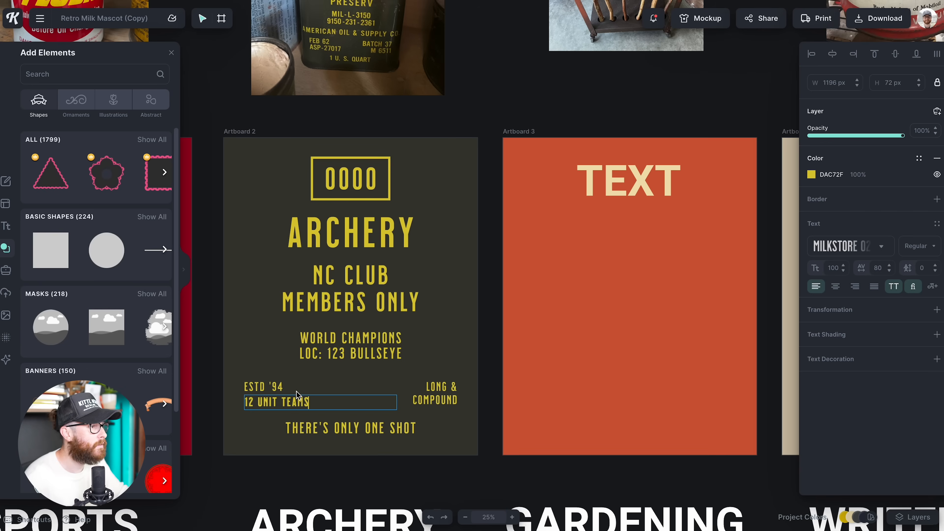
pyautogui.doubleClick(440, 401)
pyautogui.write('BOW')
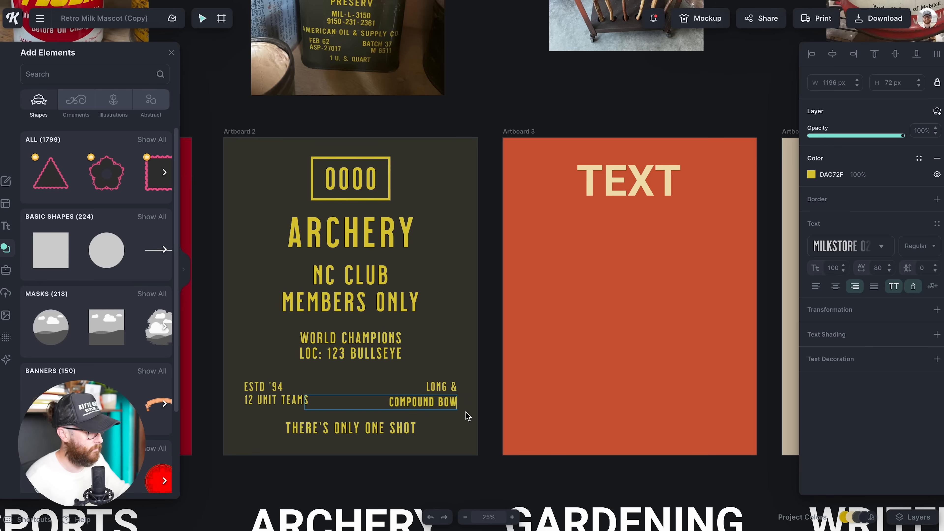
pyautogui.write('S')
pyautogui.press('Escape')
pyautogui.click(468, 451)
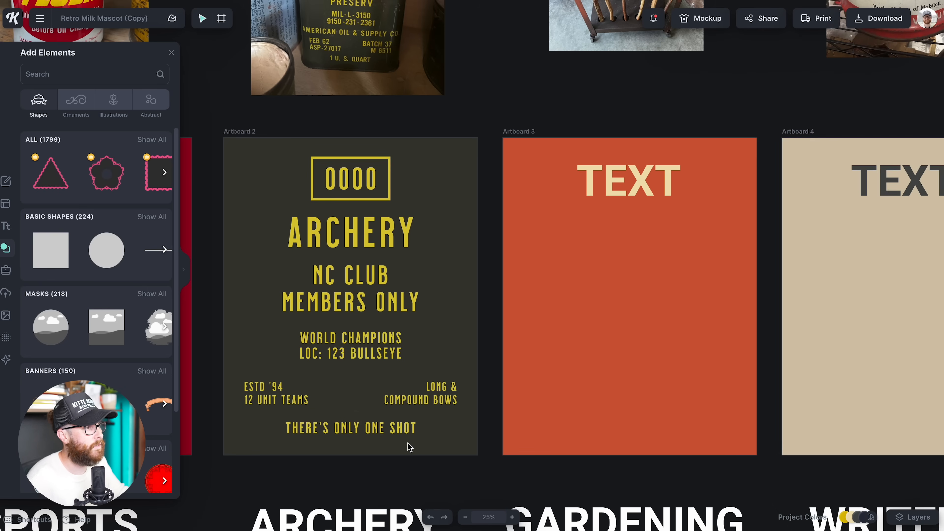
pyautogui.moveTo(239, 381); pyautogui.dragTo(449, 420)
pyautogui.press('Escape')
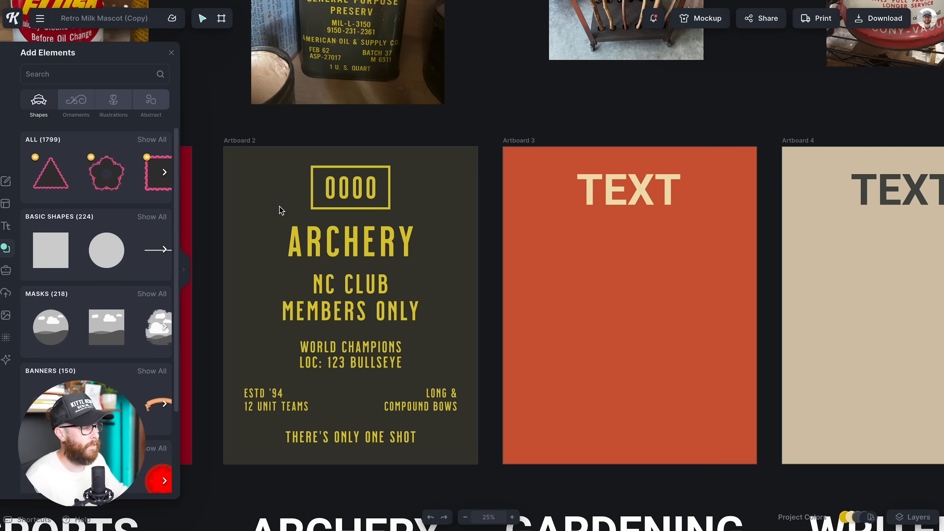
# Apply Artboard 2's design to the back of a T-shirt flatlay mockup and enlarge the print slightly.
pyautogui.click(233, 134)
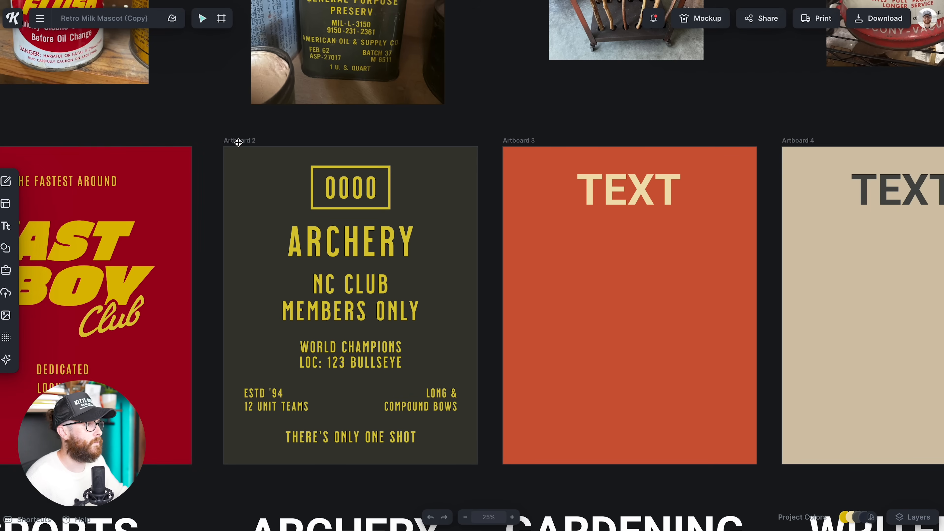
pyautogui.click(238, 142)
pyautogui.click(701, 21)
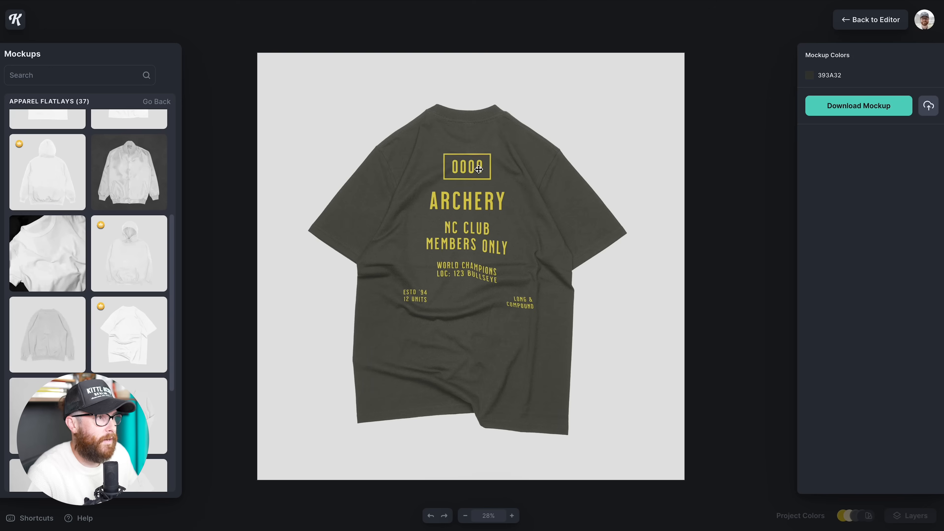
pyautogui.click(500, 163)
pyautogui.moveTo(549, 132); pyautogui.dragTo(552, 131)
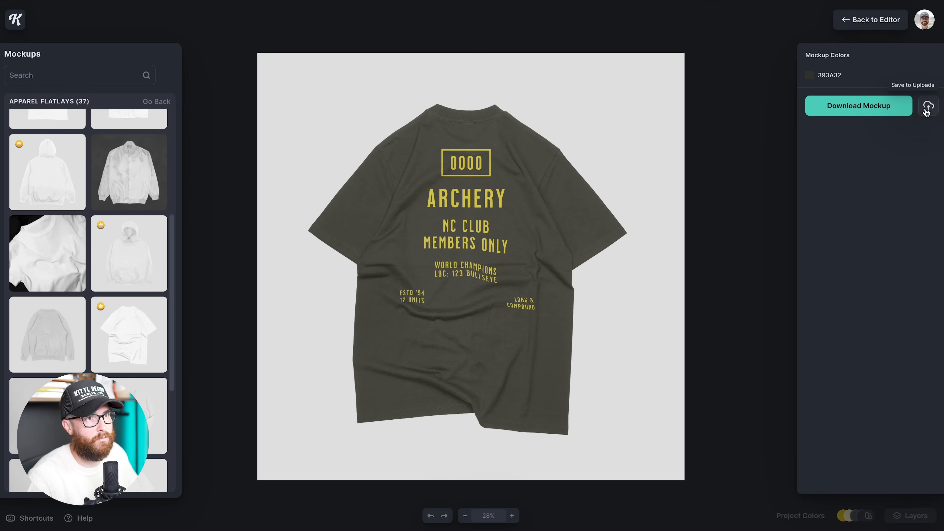
# Download the T-shirt mockup and place it on the canvas under ARCHERY CLUB, sized like the red shirt mockup.
pyautogui.click(883, 106)
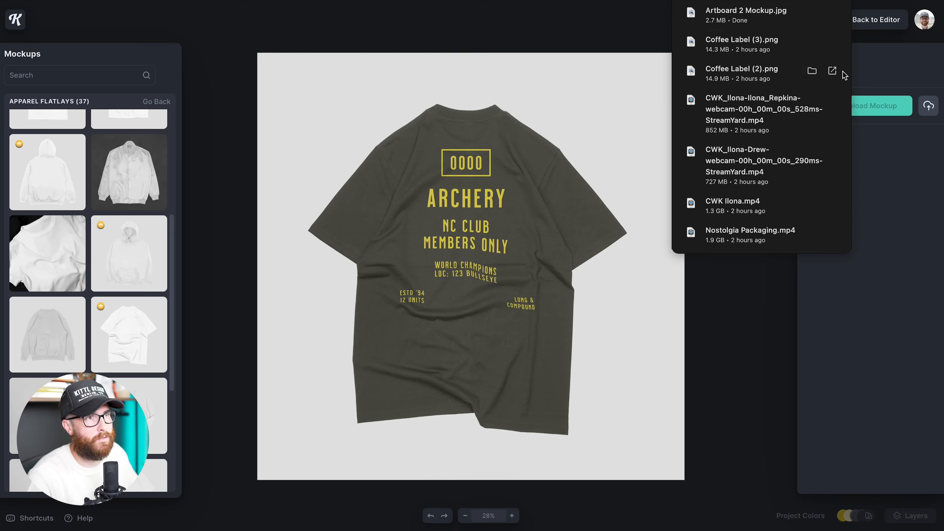
pyautogui.click(460, 14)
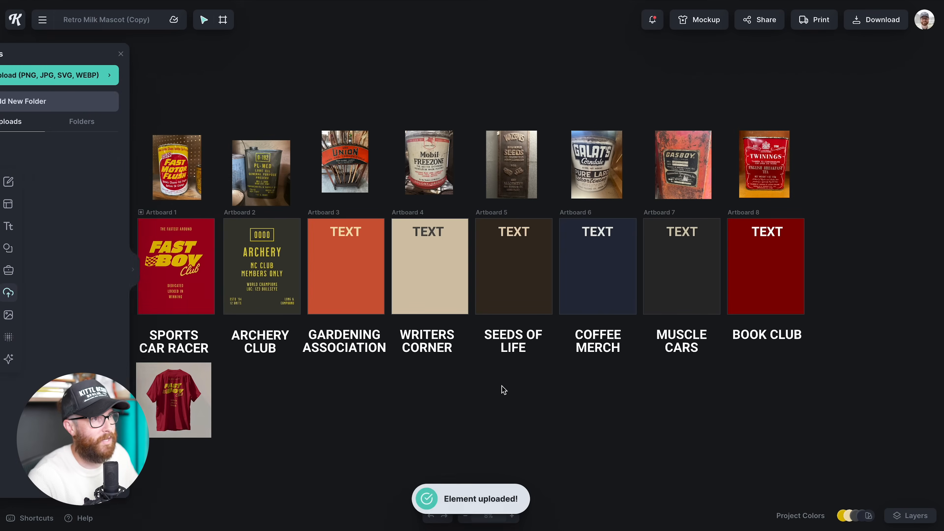
pyautogui.moveTo(530, 429); pyautogui.dragTo(262, 385)
pyautogui.moveTo(286, 422); pyautogui.dragTo(298, 439)
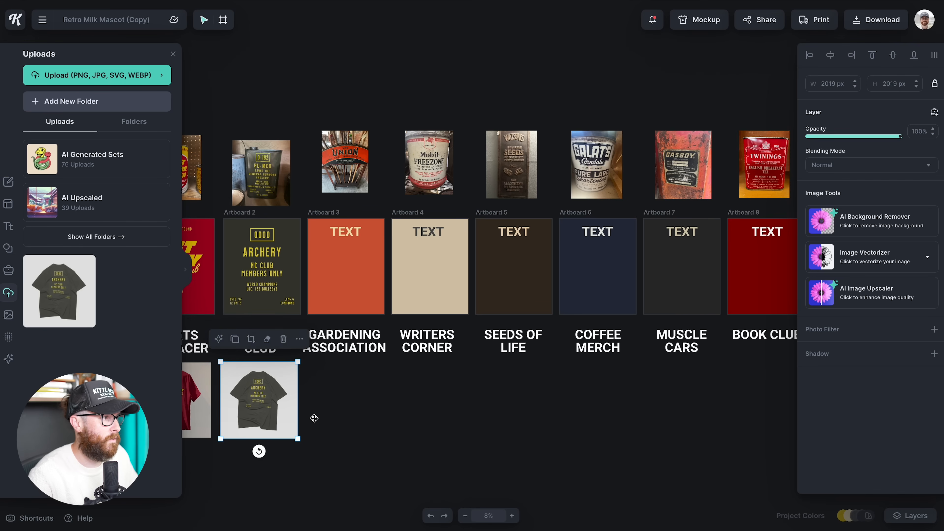
pyautogui.click(322, 417)
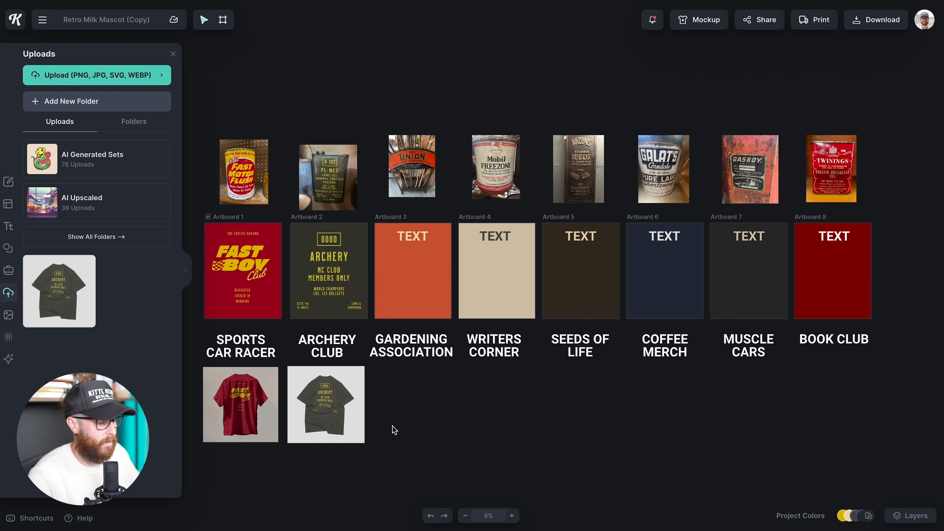
# Move the TEXT placeholder on Artboard 3 down toward the middle and open the typeface search for it.
pyautogui.scroll(6, 395, 430)
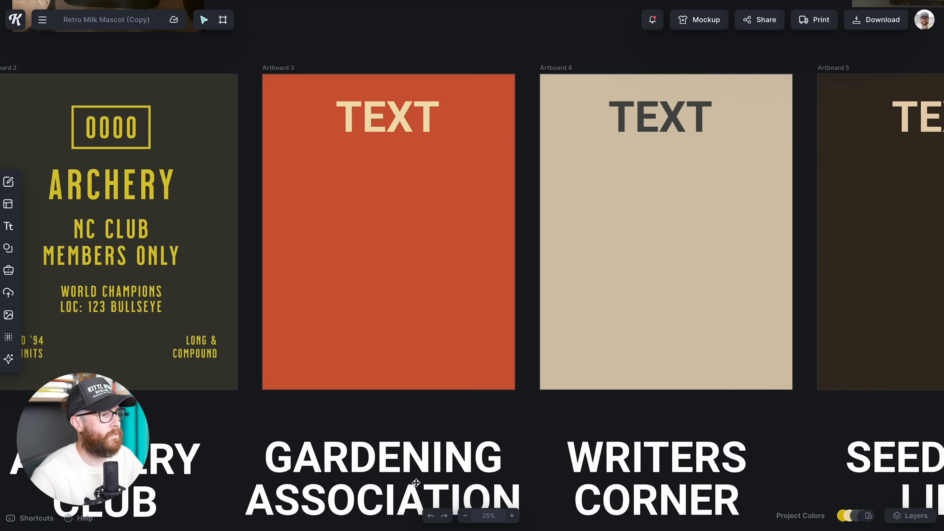
pyautogui.scroll(1, 429, 471)
pyautogui.scroll(-1, 428, 471)
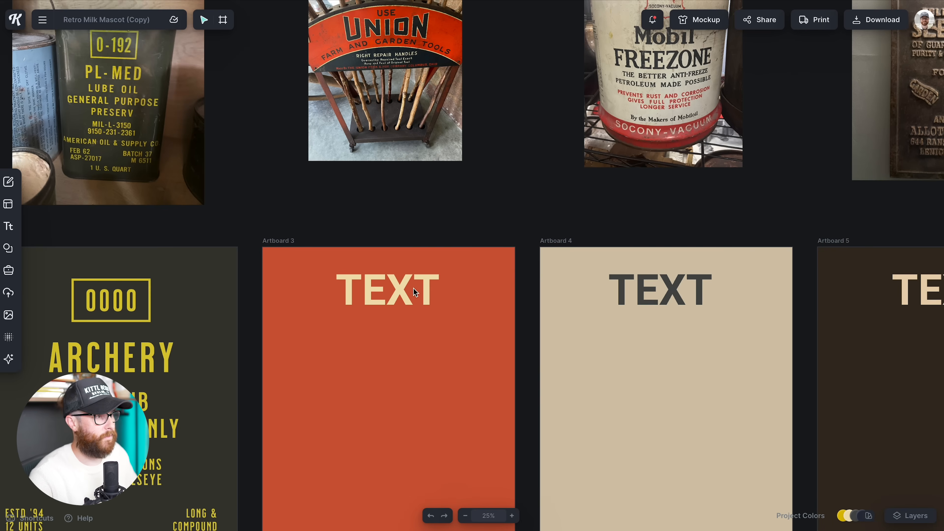
pyautogui.moveTo(413, 288); pyautogui.dragTo(413, 357)
pyautogui.scroll(-1, 433, 380)
pyautogui.click(843, 246)
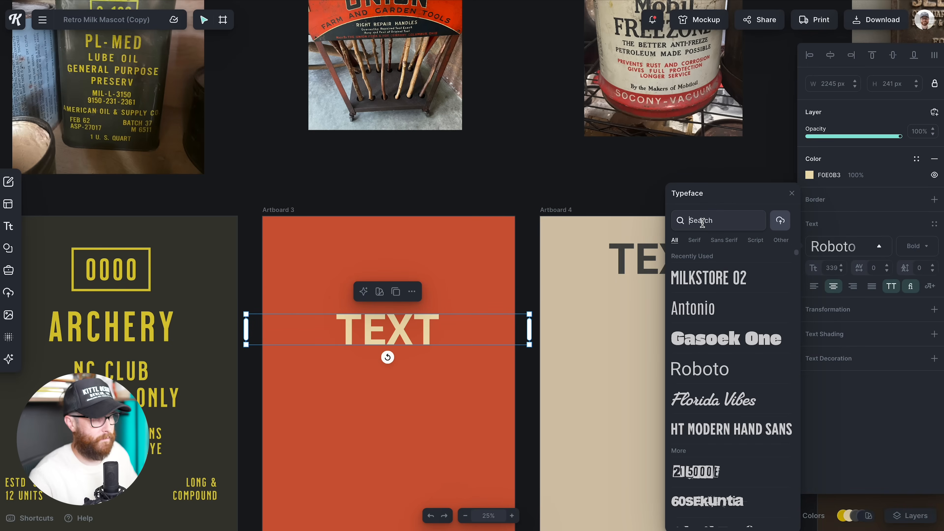
pyautogui.click(701, 221)
pyautogui.write('colle')
pyautogui.press('BackSpace')
pyautogui.press('BackSpace')
pyautogui.press('BackSpace')
pyautogui.press('BackSpace')
pyautogui.press('BackSpace')
# Search the typefaces for "univ" and apply UNIVERCITY to Artboard 3's placeholder text.
pyautogui.write('univ')
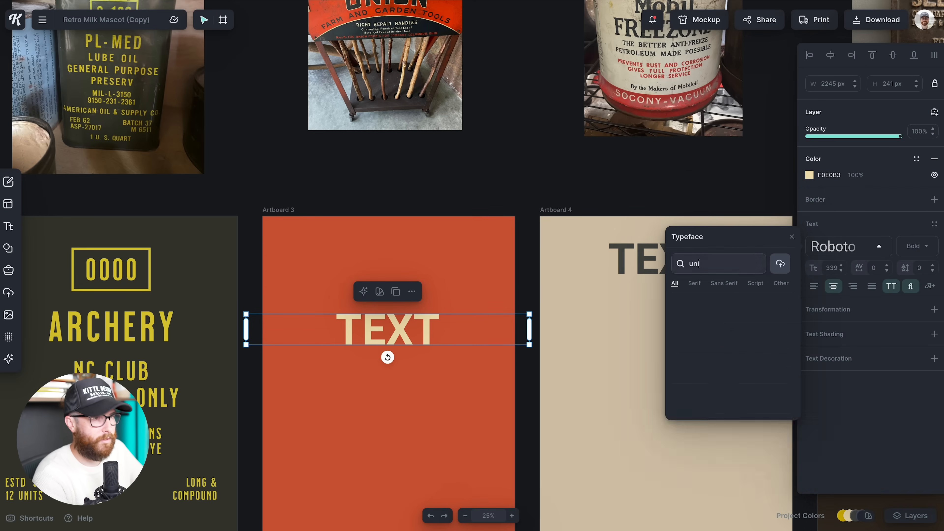
pyautogui.click(713, 308)
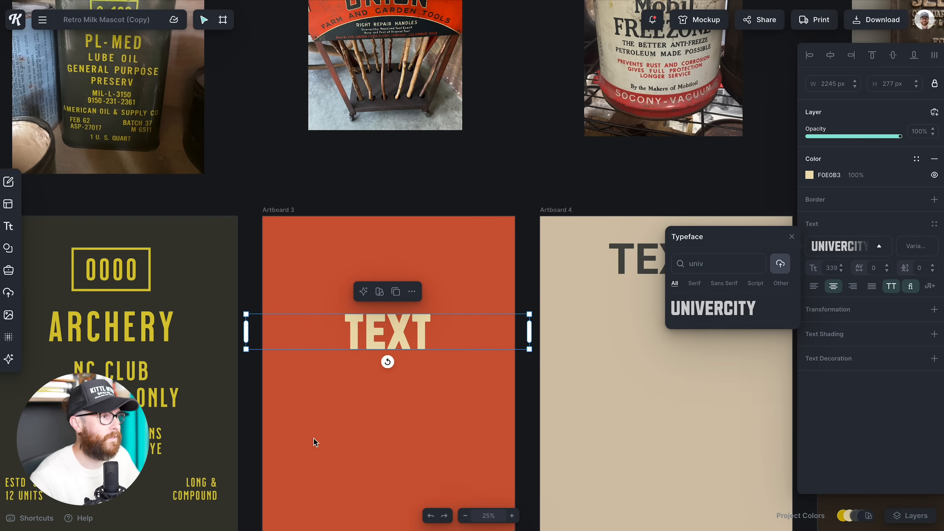
pyautogui.click(314, 439)
# Replace the placeholder text on Artboard 3 with GARDENS.
pyautogui.click(383, 341)
pyautogui.doubleClick(383, 341)
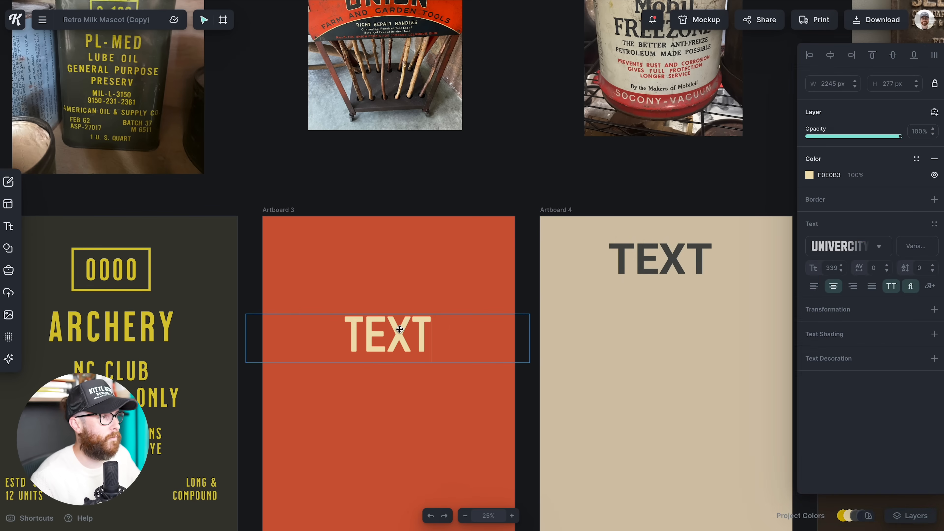
pyautogui.hotkey('ctrl', 'a')
pyautogui.write('GARDENS')
pyautogui.press('Escape')
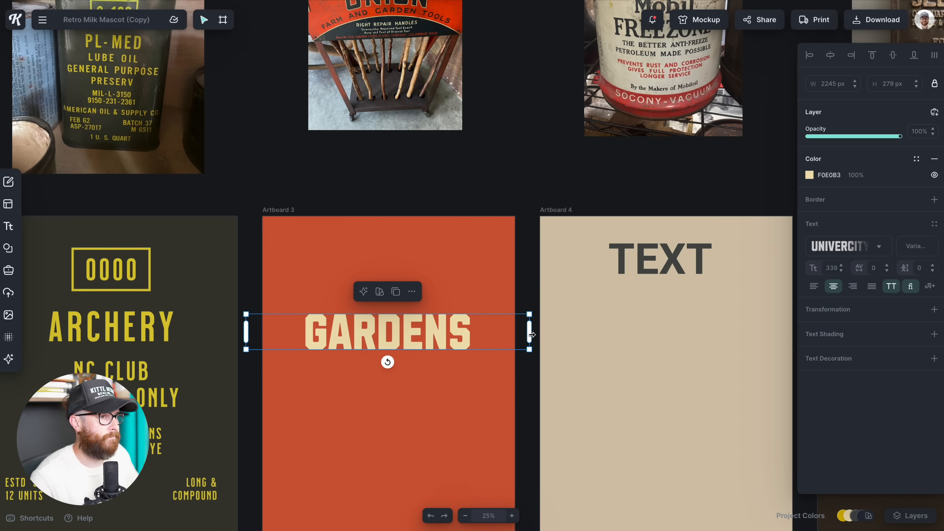
# Try a slant of 1 on GARDENS in the variable font settings and reset it to 0.
pyautogui.click(916, 246)
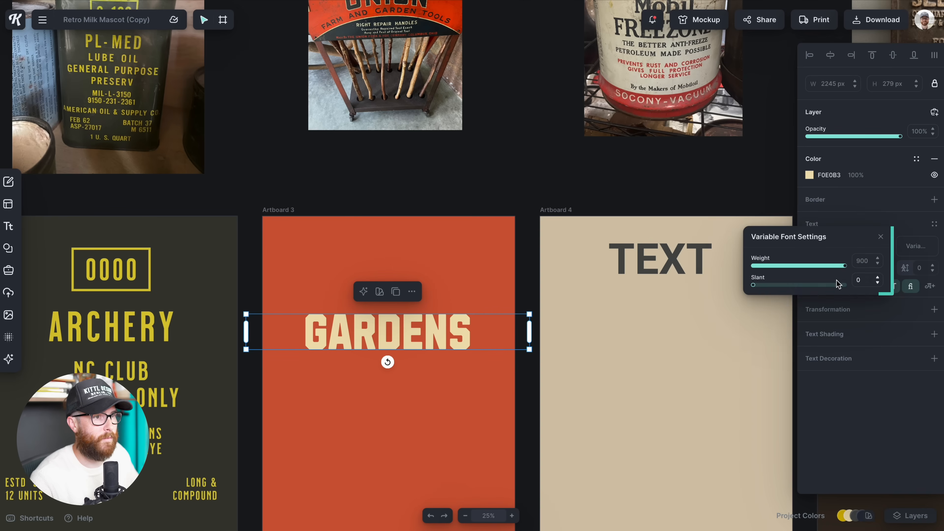
pyautogui.moveTo(838, 271)
pyautogui.mouseDown()
pyautogui.moveTo(768, 266)
pyautogui.moveTo(849, 266)
pyautogui.mouseUp()
pyautogui.moveTo(754, 285); pyautogui.dragTo(901, 299)
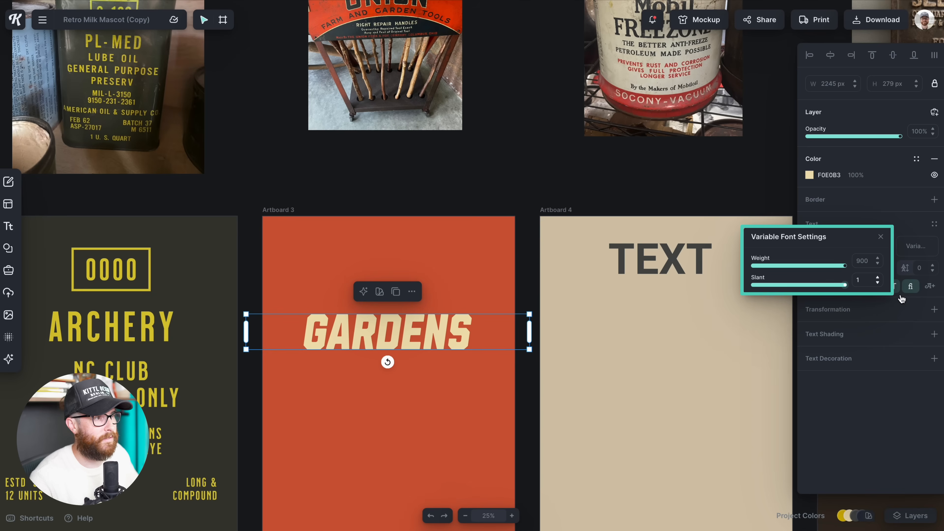
pyautogui.moveTo(769, 289); pyautogui.dragTo(746, 290)
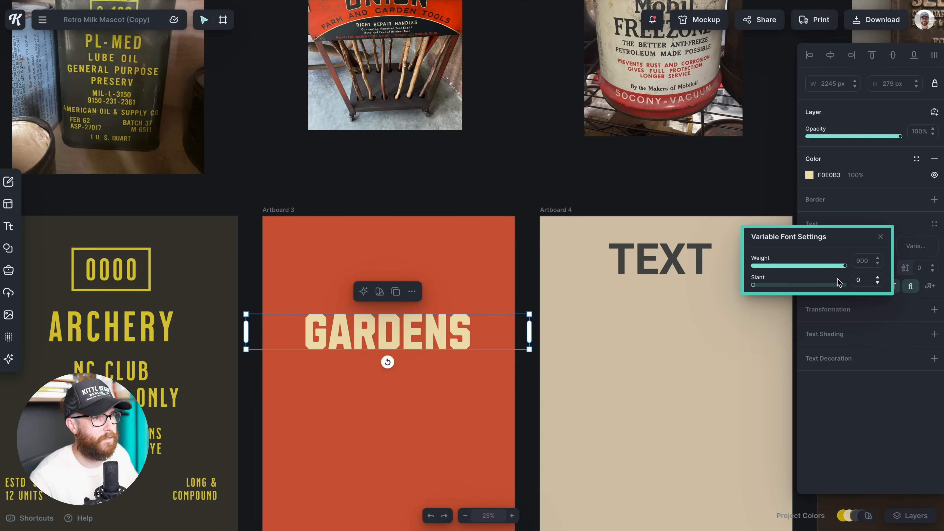
# Set the weight of GARDENS on Artboard 3 to 750 in the variable font settings.
pyautogui.moveTo(844, 266)
pyautogui.mouseDown()
pyautogui.moveTo(808, 268)
pyautogui.moveTo(831, 269)
pyautogui.mouseUp()
pyautogui.click(871, 260)
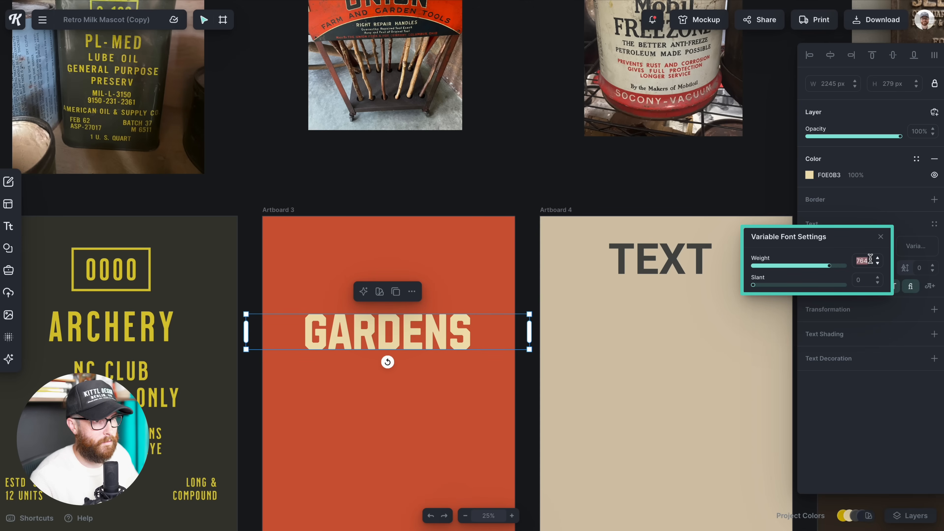
pyautogui.write('750')
pyautogui.press('Return')
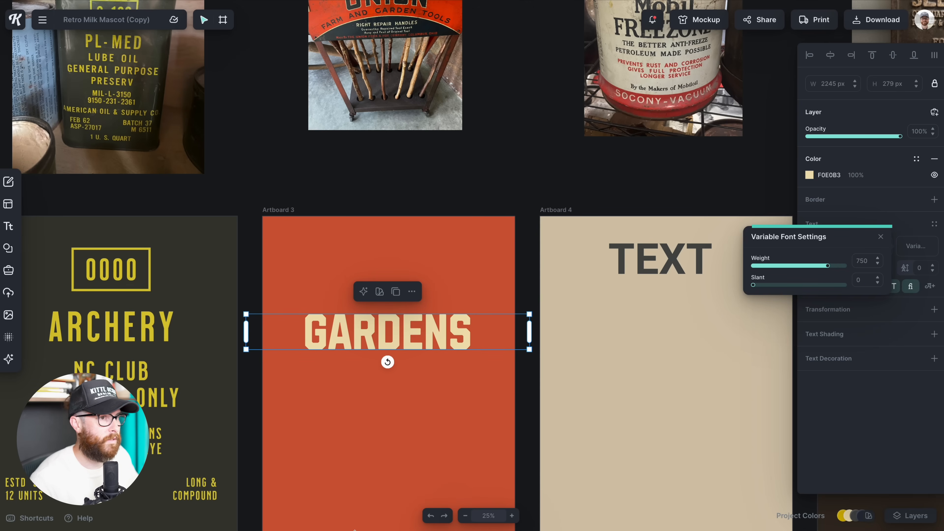
pyautogui.click(384, 452)
# Narrow the text box around GARDENS and enlarge the word slightly to a font size of 353.
pyautogui.scroll(2, 452, 359)
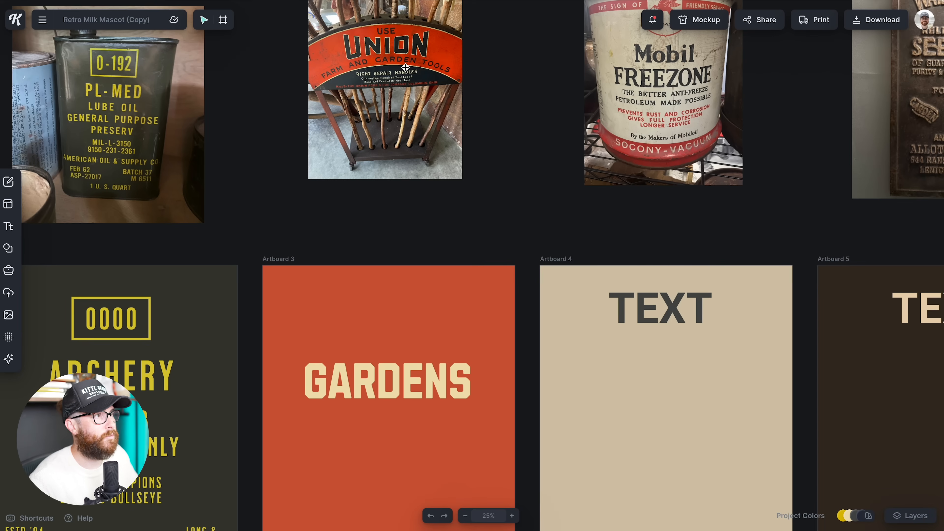
pyautogui.click(401, 56)
pyautogui.scroll(-2, 429, 223)
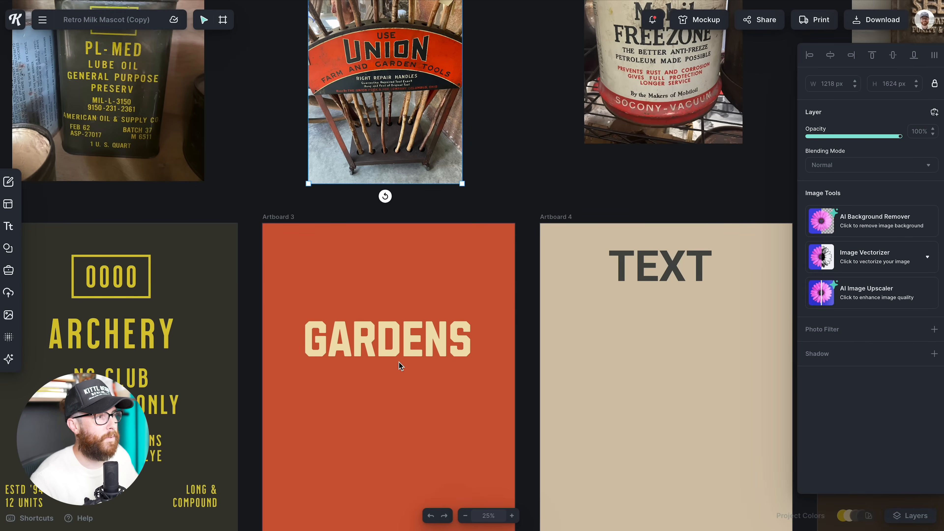
pyautogui.click(396, 354)
pyautogui.moveTo(527, 338); pyautogui.dragTo(490, 320)
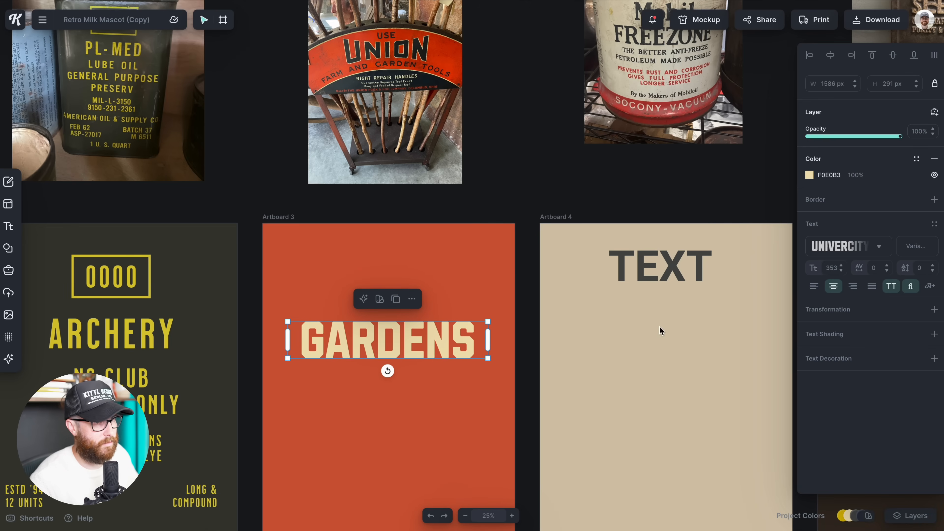
# Apply the Distort transformation to GARDENS and pull its upper and lower middle points inward.
pyautogui.click(934, 309)
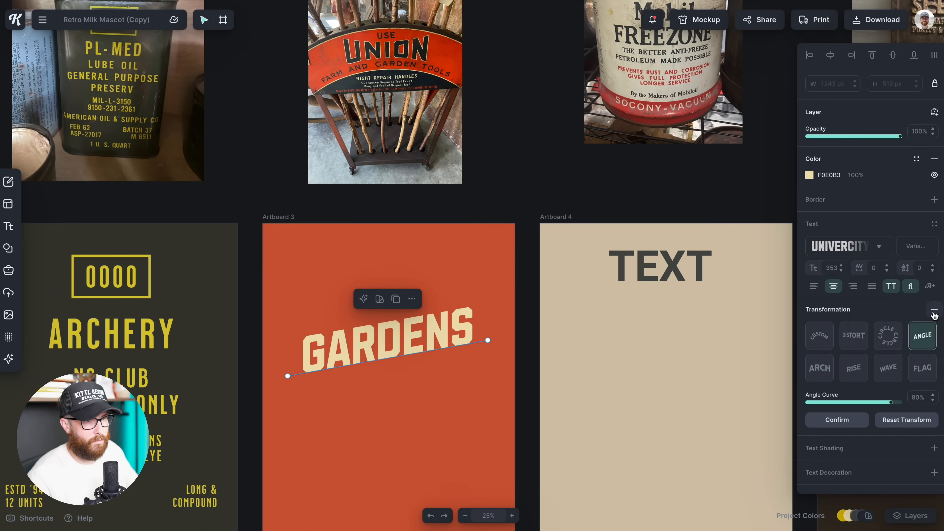
pyautogui.click(854, 335)
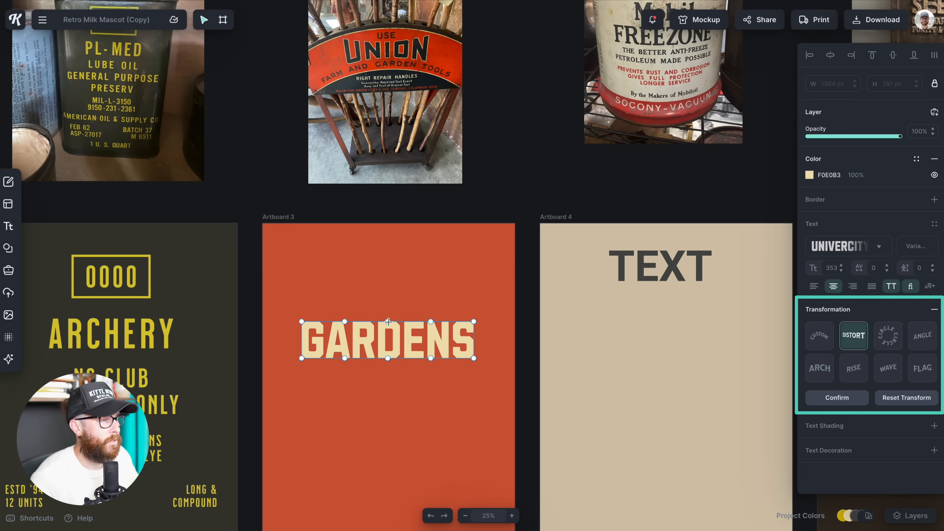
pyautogui.moveTo(388, 322); pyautogui.dragTo(388, 328)
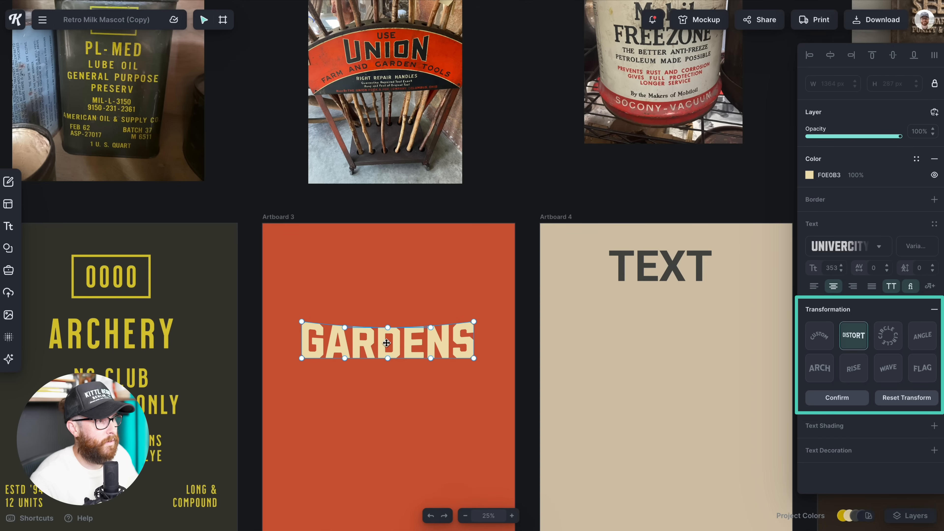
pyautogui.moveTo(386, 359); pyautogui.dragTo(387, 353)
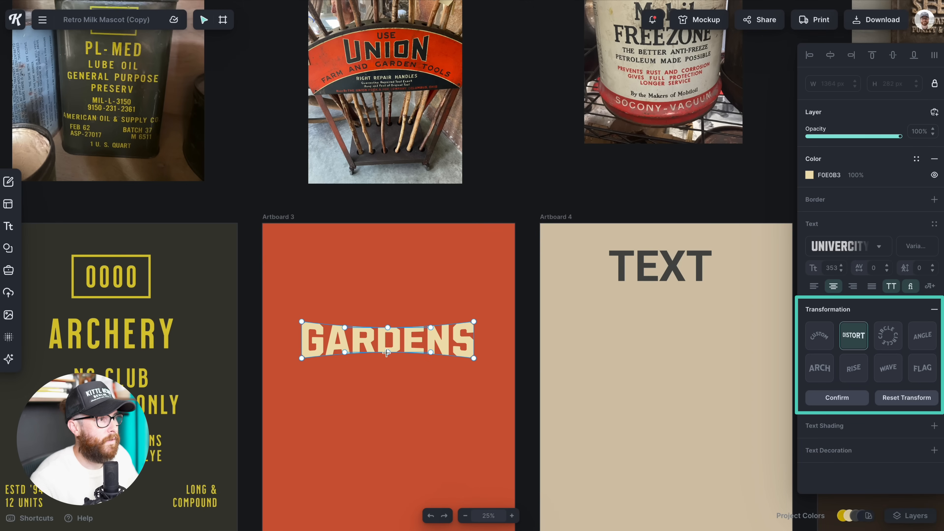
# Pull the four corners of GARDENS outward and raise its upper middle point slightly to soften the pinch.
pyautogui.moveTo(474, 321); pyautogui.dragTo(474, 314)
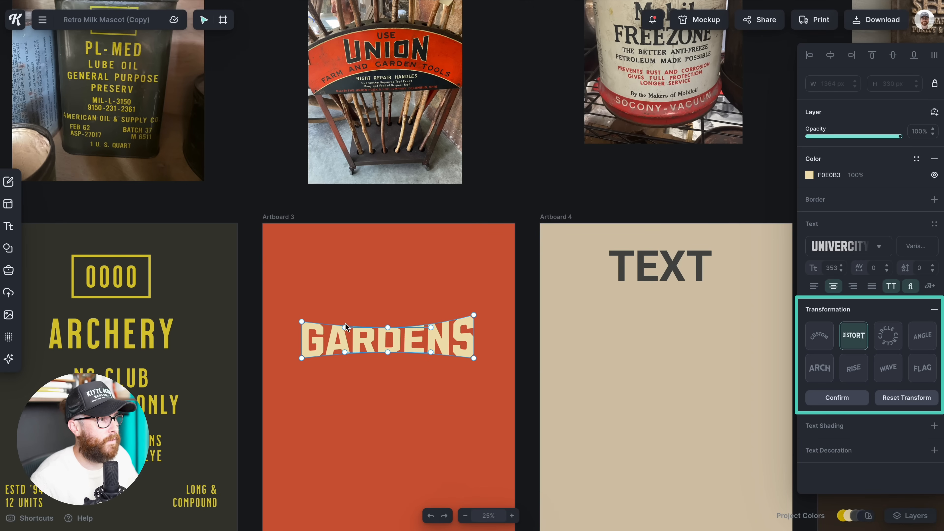
pyautogui.moveTo(301, 321); pyautogui.dragTo(303, 316)
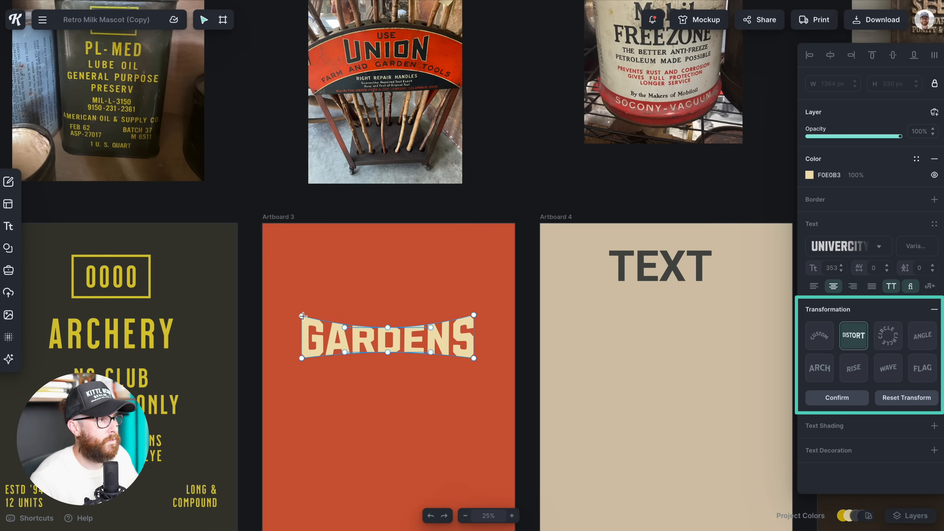
pyautogui.moveTo(475, 359); pyautogui.dragTo(475, 362)
pyautogui.moveTo(303, 360); pyautogui.dragTo(302, 361)
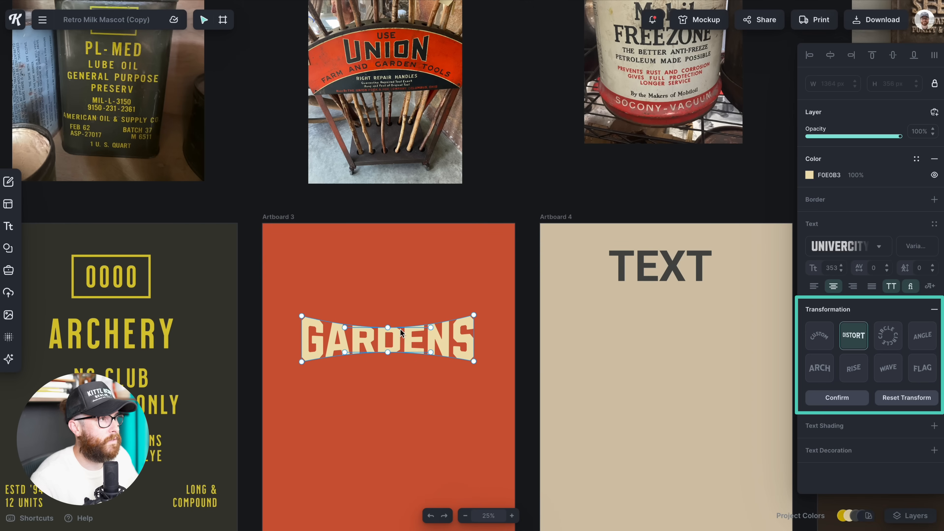
pyautogui.moveTo(387, 327); pyautogui.dragTo(388, 352)
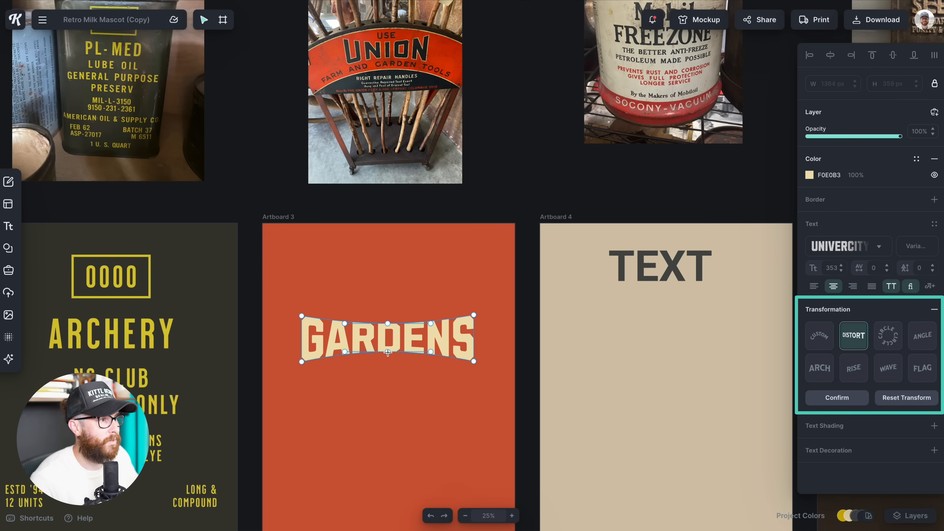
pyautogui.click(396, 404)
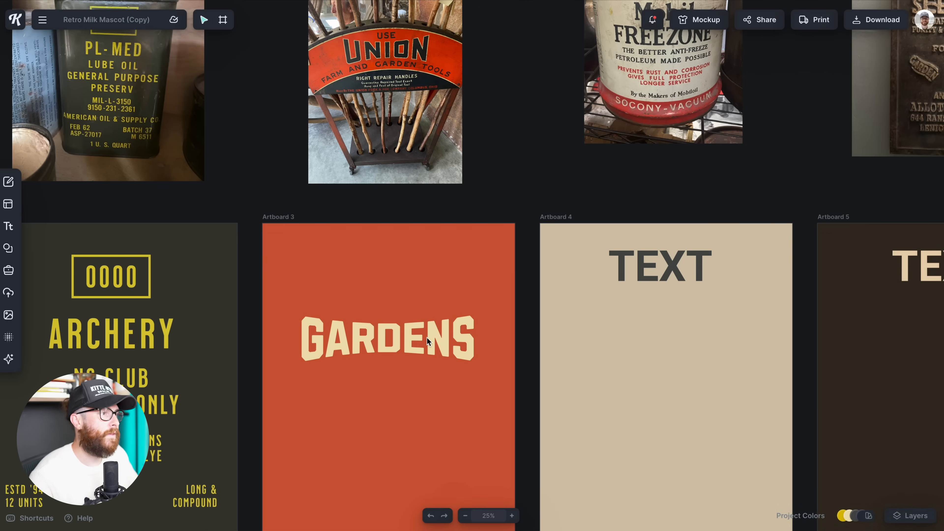
# Add the text ASSOCIATION in all caps just beneath GARDENS.
pyautogui.scroll(-2, 433, 409)
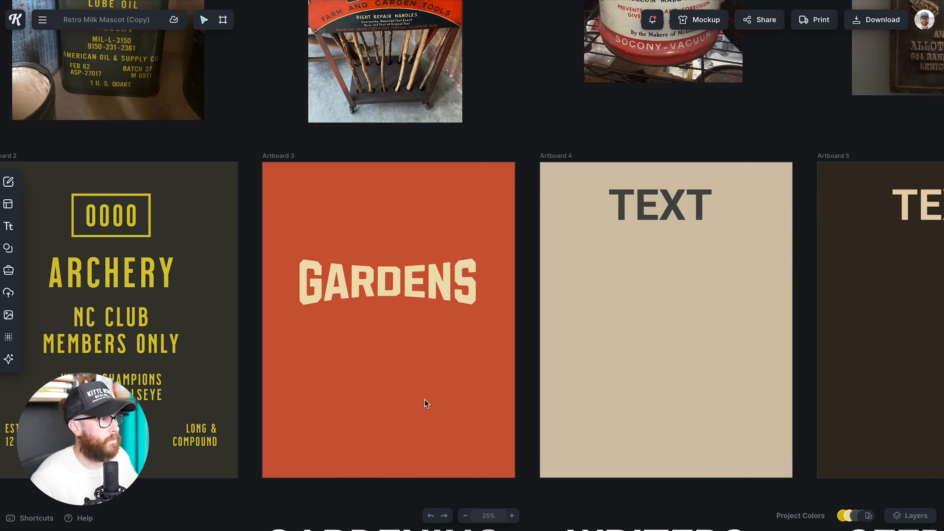
pyautogui.press('t')
pyautogui.write('association')
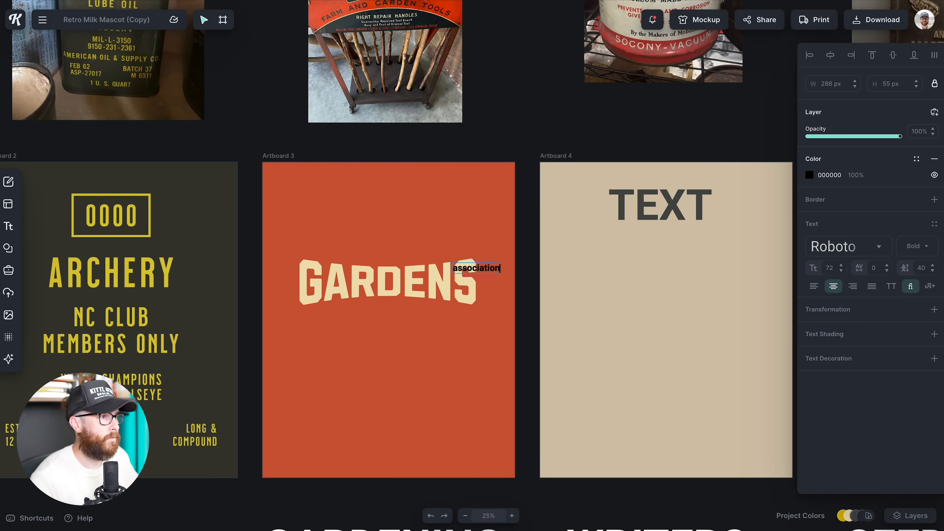
pyautogui.moveTo(471, 268); pyautogui.dragTo(384, 320)
pyautogui.click(891, 286)
# Colour ASSOCIATION cream (F0E0B3), enlarge it to a font size of 95 and set its letter spacing to 100.
pyautogui.click(809, 175)
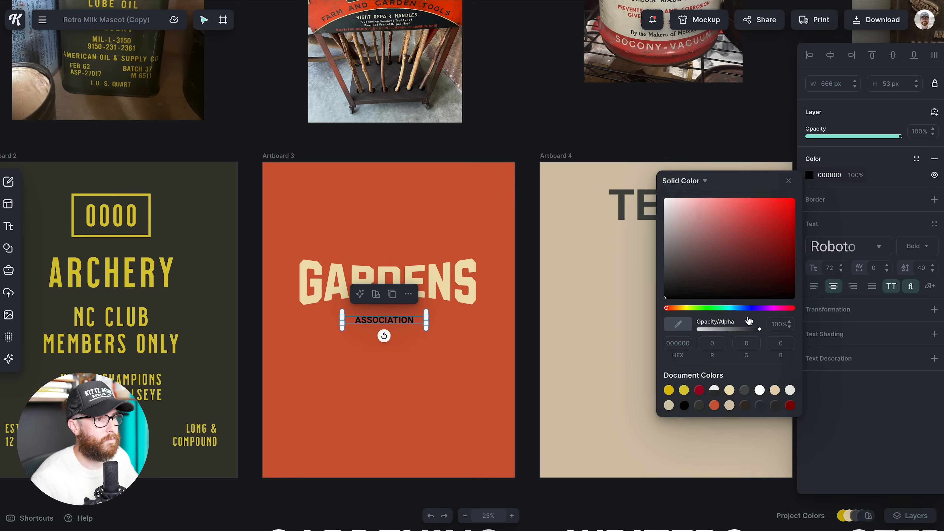
pyautogui.click(729, 390)
pyautogui.moveTo(426, 314); pyautogui.dragTo(441, 314)
pyautogui.click(882, 269)
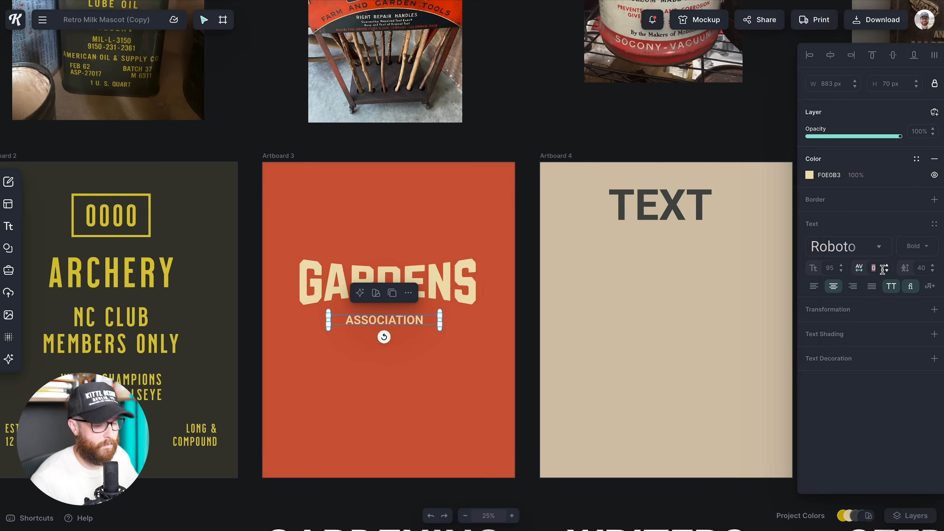
pyautogui.write('10')
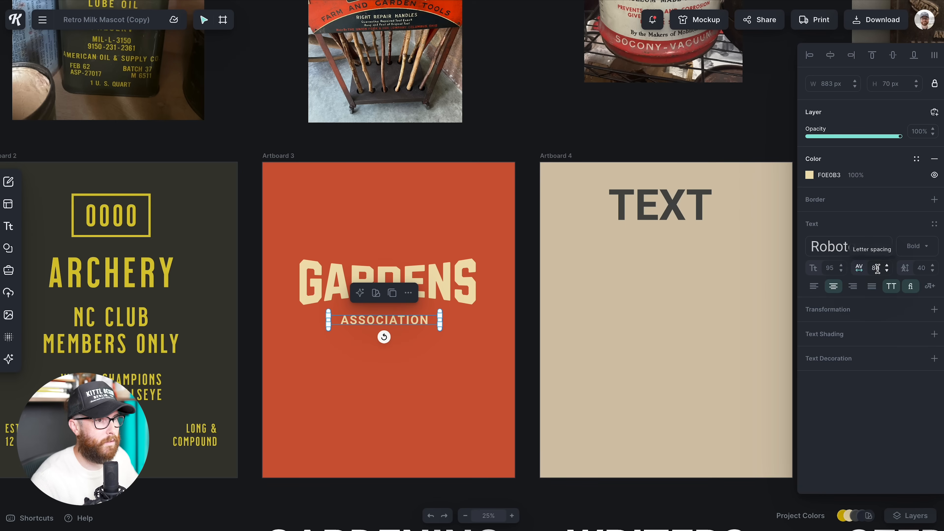
pyautogui.write('0')
pyautogui.press('Return')
# Change the typeface of ASSOCIATION to the sans serif Alata.
pyautogui.scroll(-1, 435, 390)
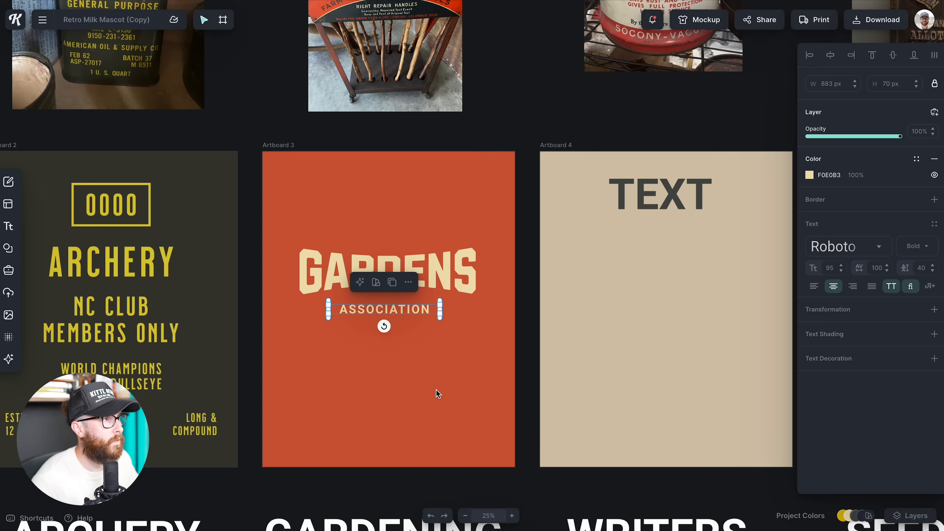
pyautogui.scroll(3, 436, 390)
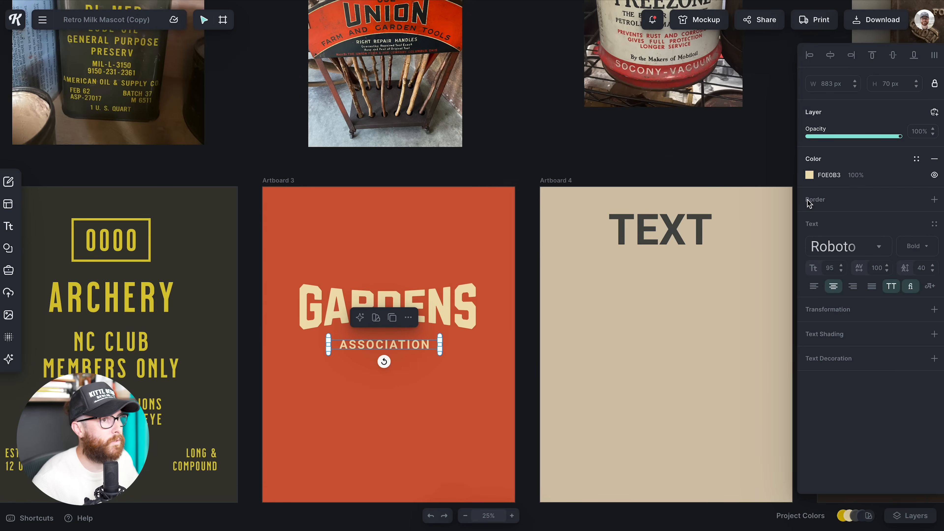
pyautogui.click(849, 246)
pyautogui.scroll(-5, 717, 311)
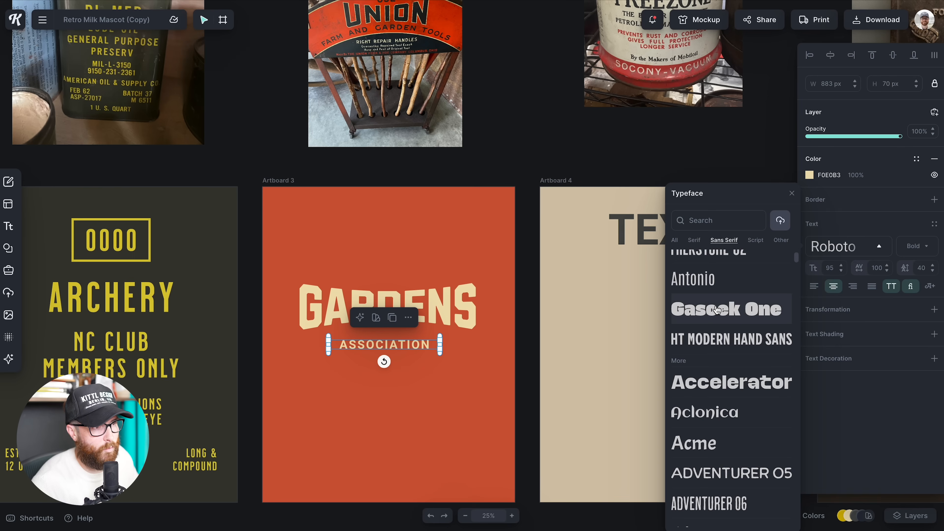
pyautogui.scroll(-1, 717, 310)
pyautogui.click(695, 444)
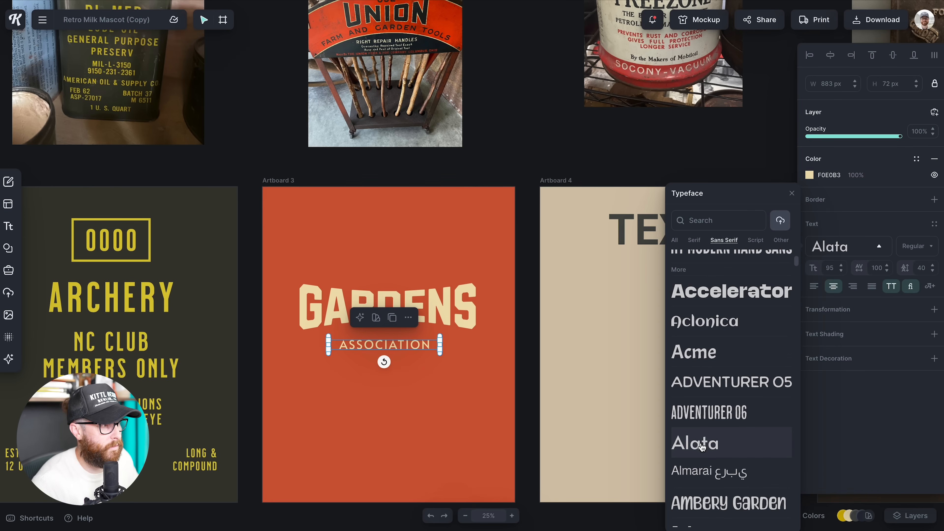
pyautogui.press('Escape')
# Centre ASSOCIATION closely beneath GARDENS at font size 94 and nudge GARDENS into line with it.
pyautogui.scroll(-1, 469, 376)
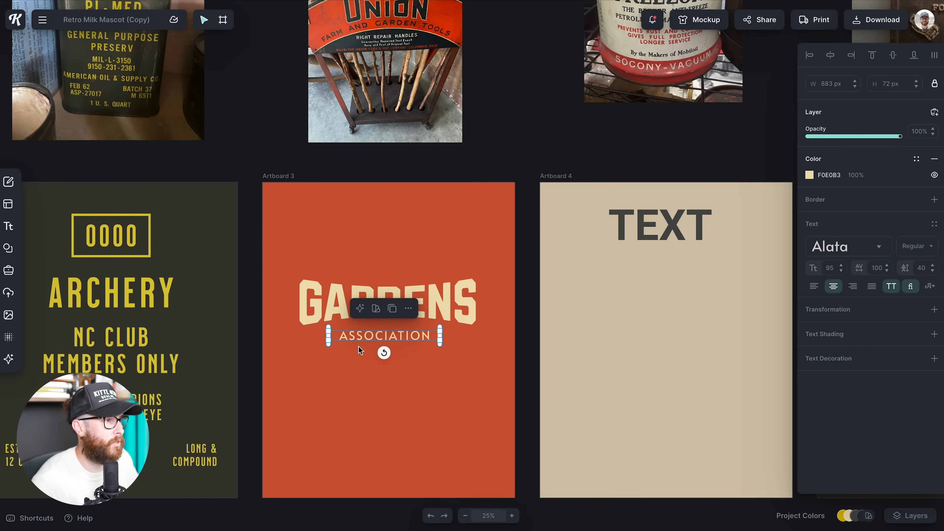
pyautogui.press('Escape')
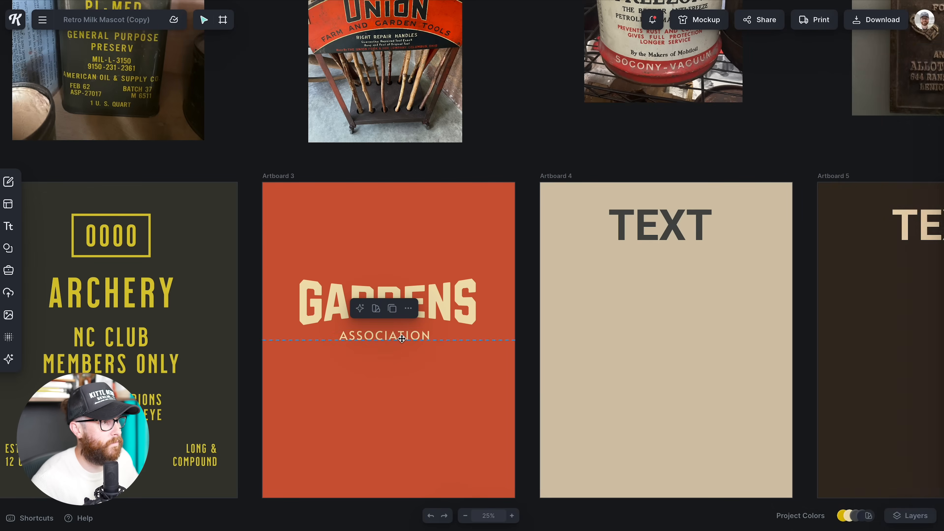
pyautogui.click(394, 337)
pyautogui.click(463, 325)
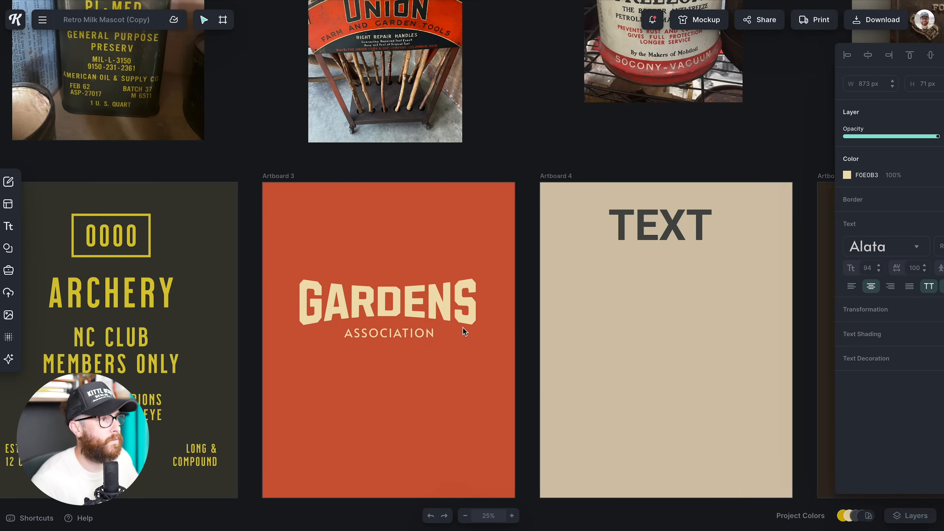
pyautogui.press('Escape')
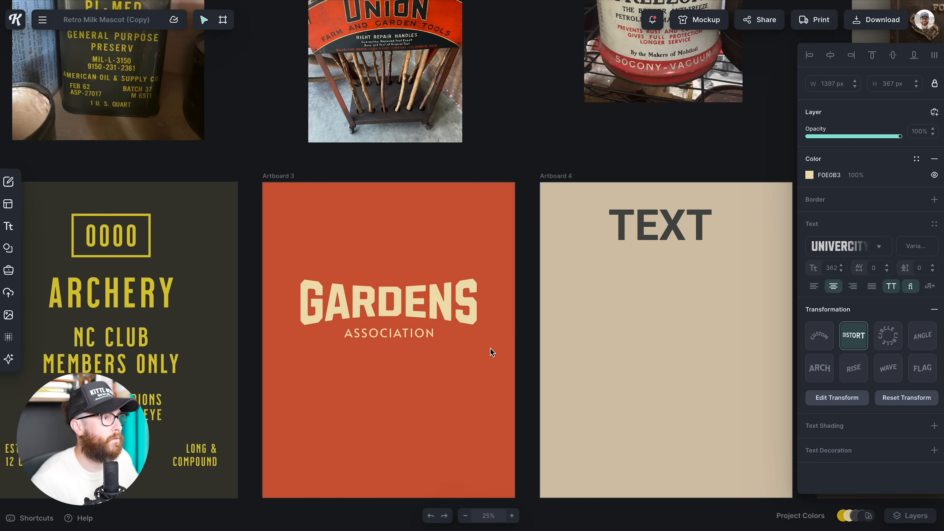
pyautogui.scroll(2, 446, 357)
# Duplicate ASSOCIATION centred above GARDENS and change the copy's text to THE.
pyautogui.click(405, 365)
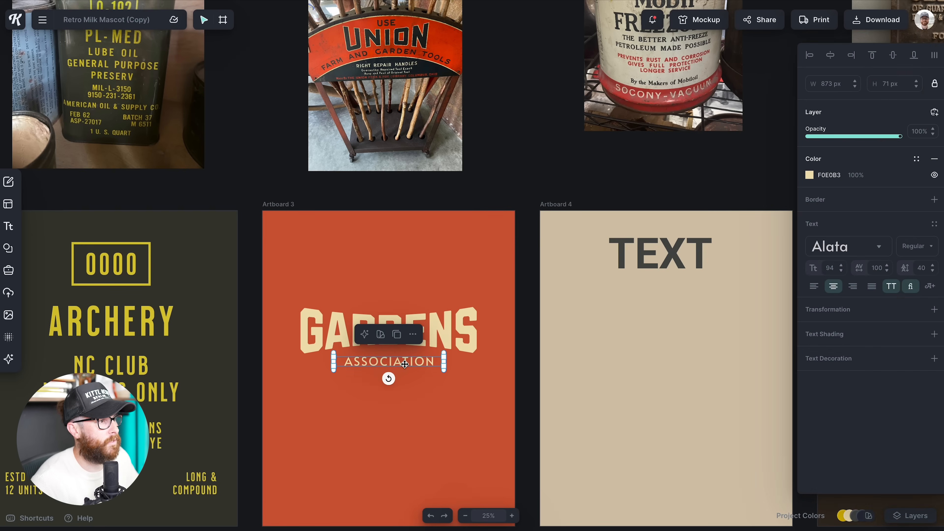
pyautogui.keyDown('alt'); pyautogui.moveTo(404, 365); pyautogui.dragTo(389, 301); pyautogui.keyUp('alt')
pyautogui.doubleClick(404, 295)
pyautogui.write('the')
pyautogui.press('Escape')
pyautogui.press('Escape')
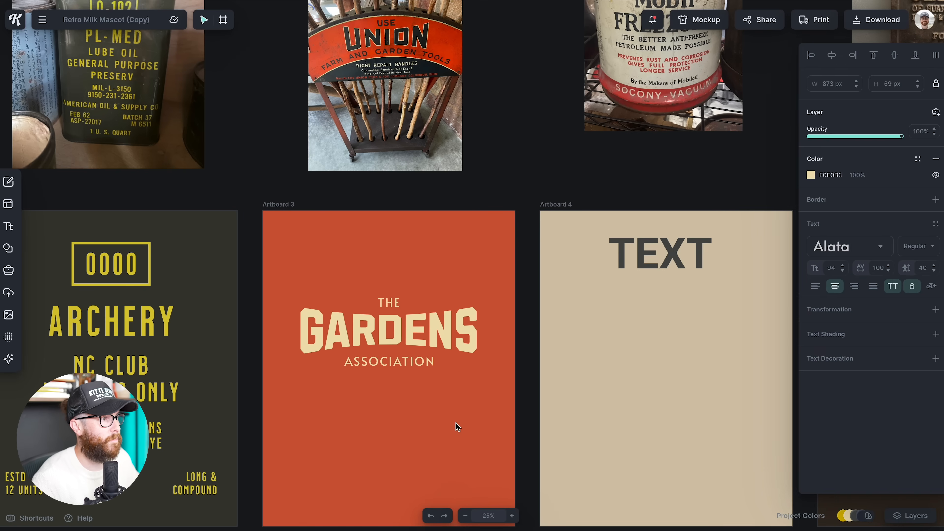
pyautogui.click(461, 416)
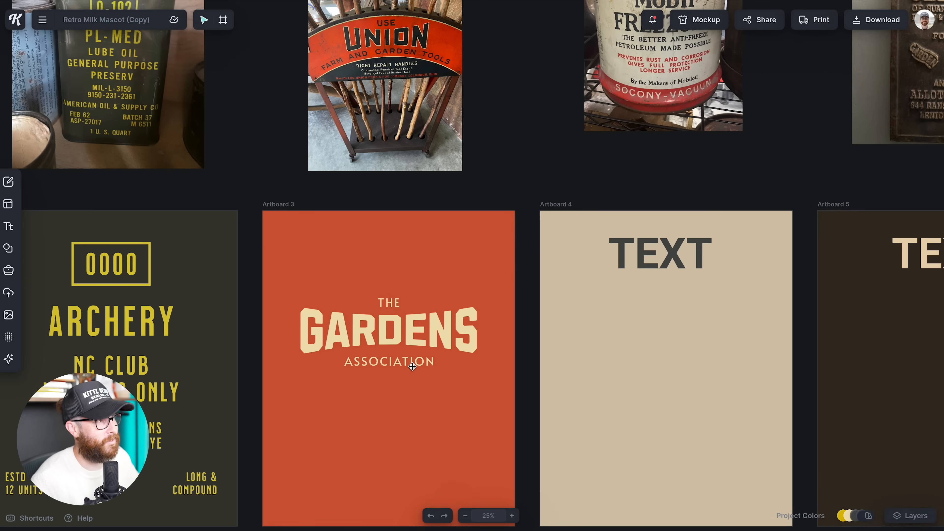
pyautogui.scroll(-1, 412, 366)
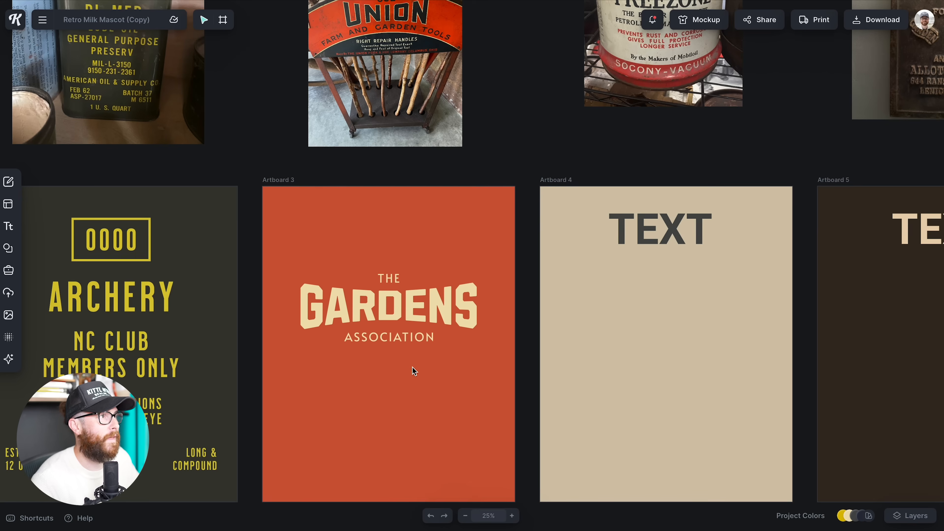
pyautogui.scroll(-2, 412, 366)
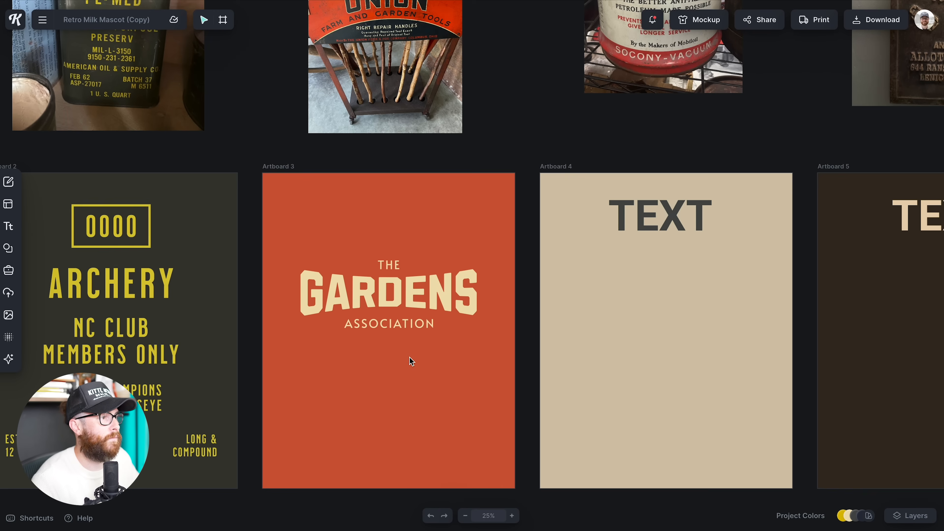
pyautogui.click(409, 329)
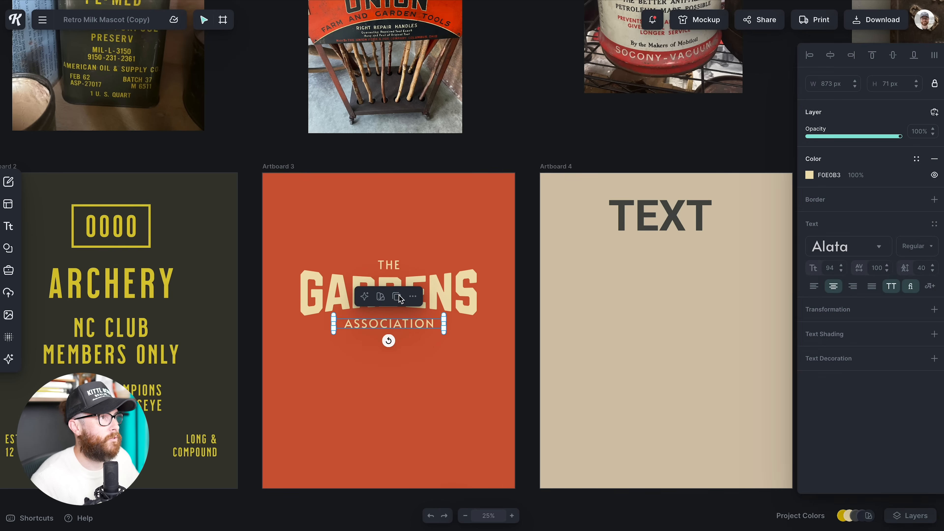
pyautogui.scroll(1, 379, 93)
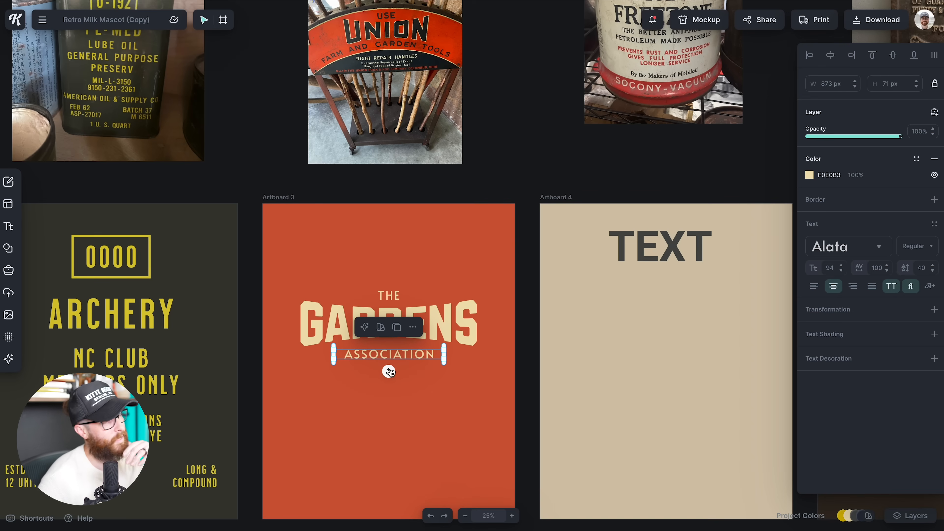
pyautogui.press('Escape')
pyautogui.scroll(-1, 408, 338)
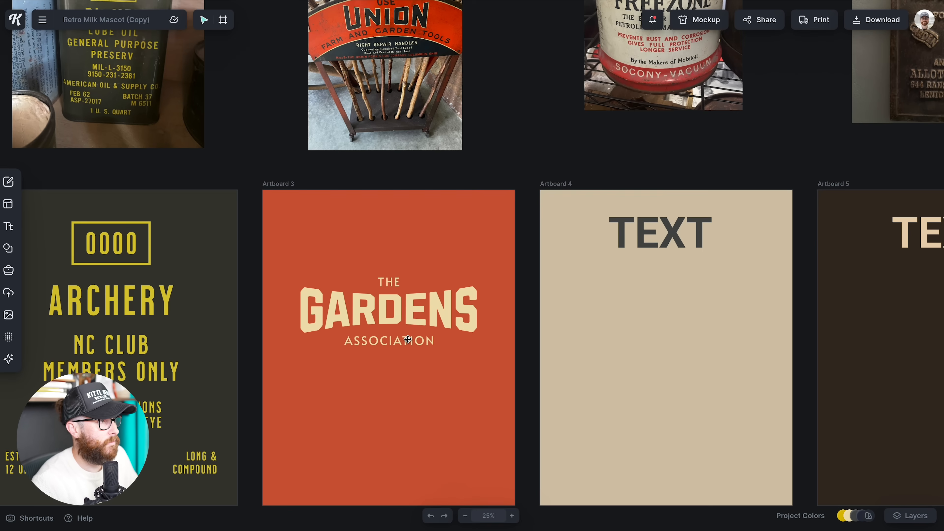
# Duplicate ASSOCIATION just below itself on Artboard 3 and change the copy's text to THE BEST GARDENING TOOLS on a single line.
pyautogui.moveTo(407, 340); pyautogui.dragTo(408, 366)
pyautogui.doubleClick(408, 366)
pyautogui.write('the best garde')
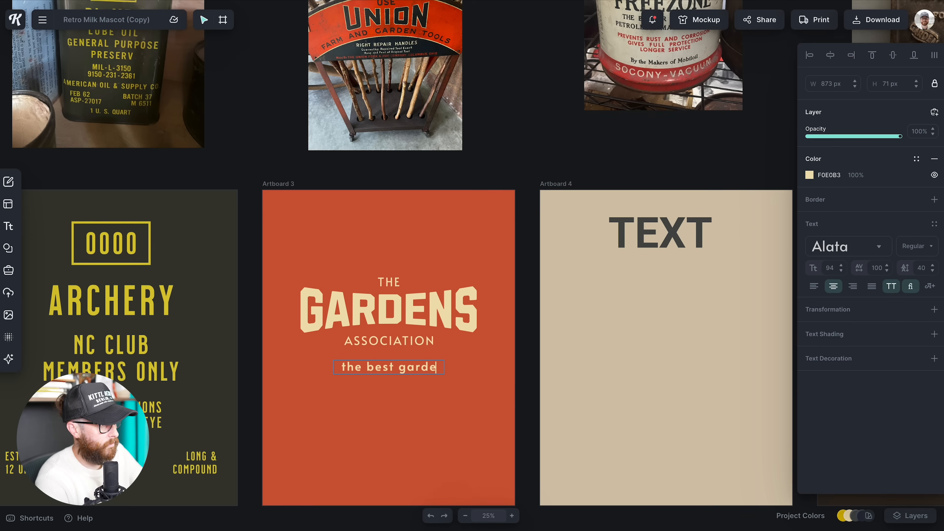
pyautogui.write('ni')
pyautogui.write('ls')
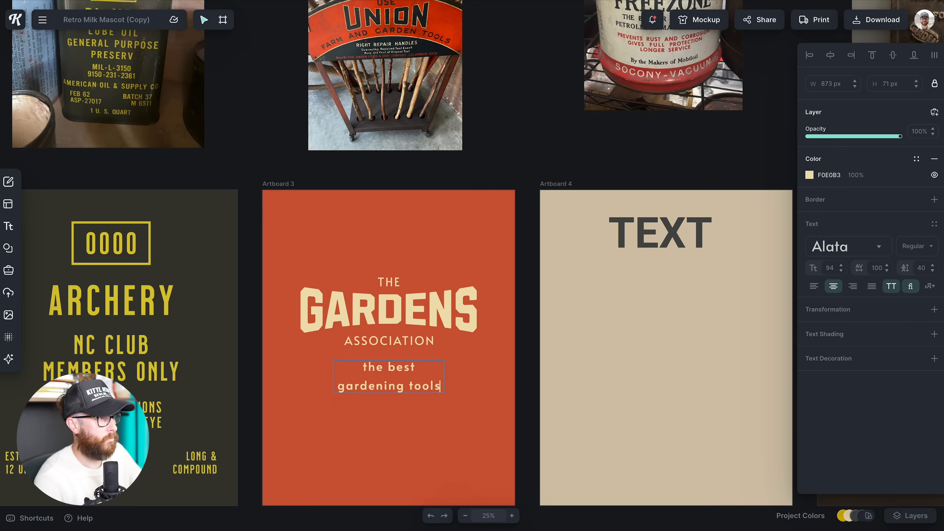
pyautogui.press('Escape')
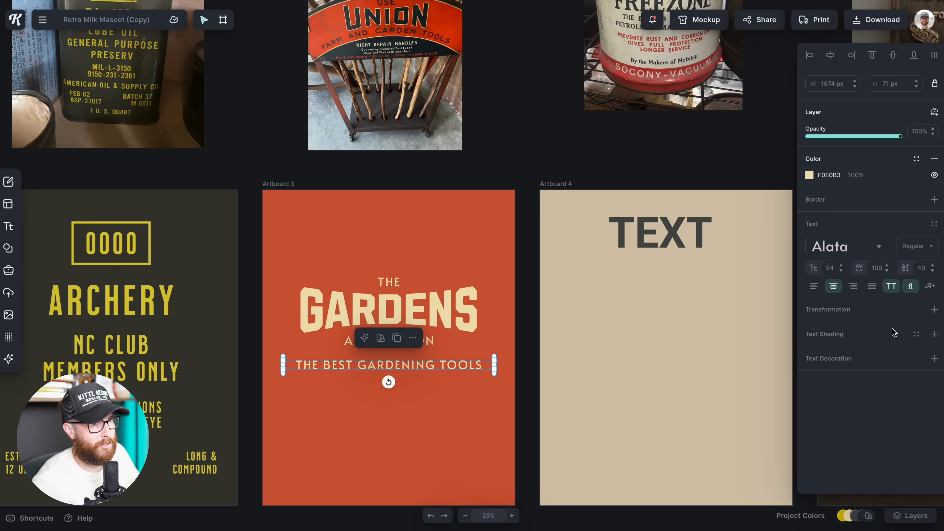
# Apply a Circle transformation to THE BEST GARDENING TOOLS and enlarge its circle into a gentle upward arc below ASSOCIATION.
pyautogui.click(934, 309)
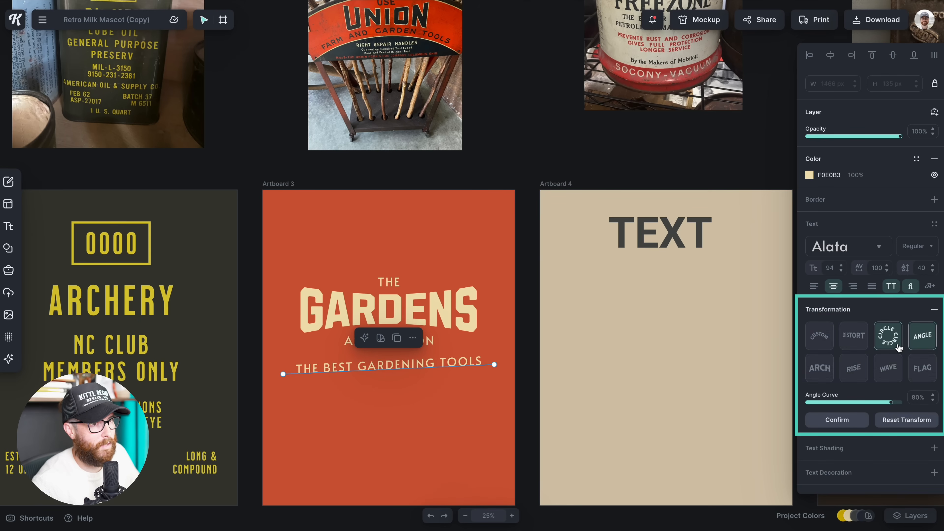
pyautogui.click(888, 335)
pyautogui.scroll(-5, 393, 445)
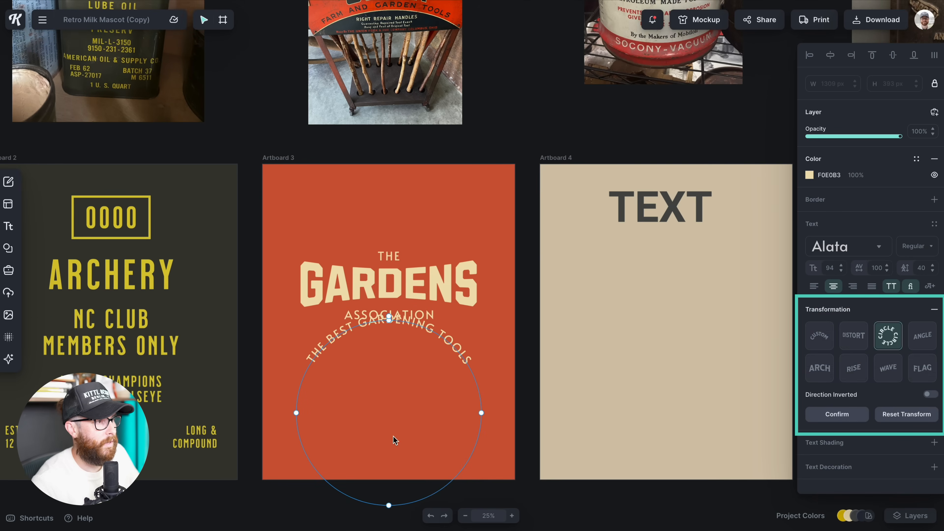
pyautogui.moveTo(388, 444); pyautogui.dragTo(389, 530)
pyautogui.moveTo(388, 258)
pyautogui.mouseDown()
pyautogui.moveTo(392, 180)
pyautogui.moveTo(404, 176)
pyautogui.moveTo(385, 275)
pyautogui.mouseUp()
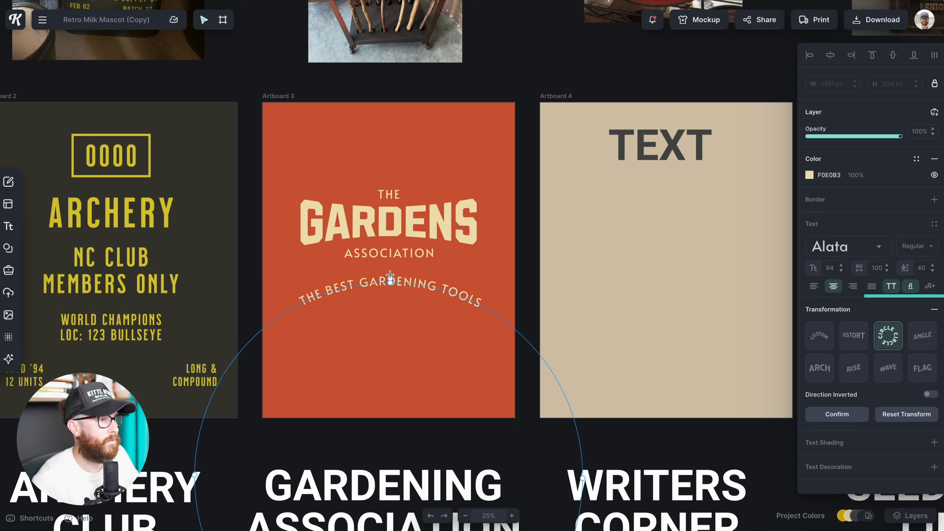
# Scale the curved THE BEST GARDENING TOOLS line to font size 80 and centre it horizontally beneath ASSOCIATION.
pyautogui.click(439, 327)
pyautogui.moveTo(483, 277); pyautogui.dragTo(451, 275)
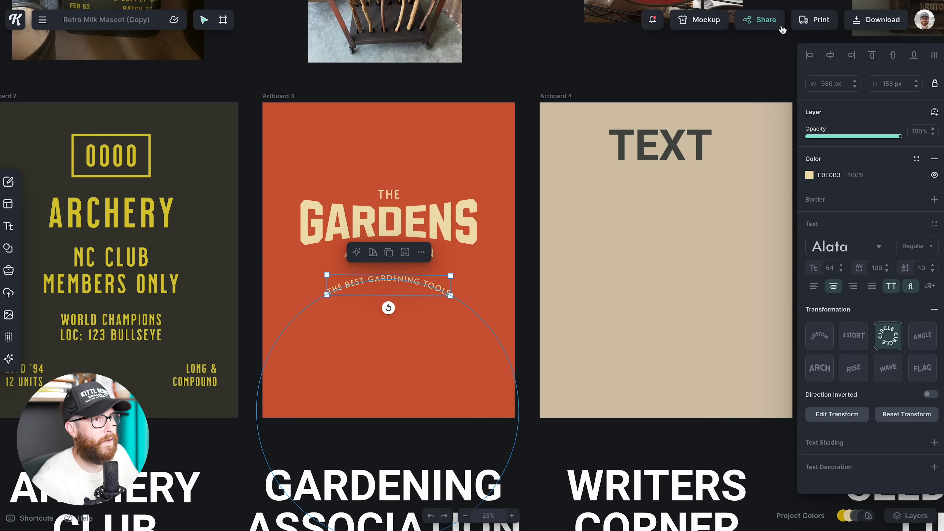
pyautogui.click(578, 301)
pyautogui.click(409, 283)
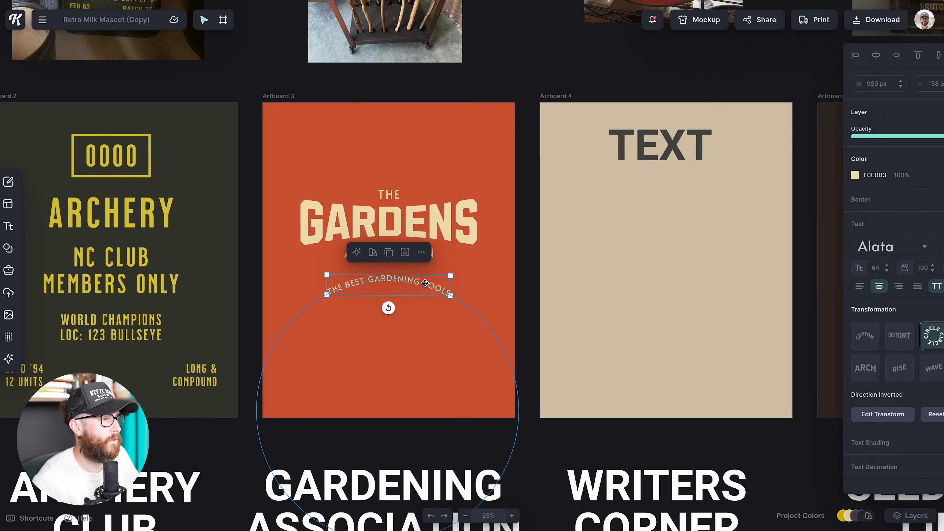
pyautogui.moveTo(450, 295); pyautogui.dragTo(424, 281)
pyautogui.click(831, 55)
pyautogui.click(531, 323)
pyautogui.scroll(-1, 520, 317)
pyautogui.click(454, 273)
pyautogui.click(511, 268)
# Enlarge THE, GARDENS and ASSOCIATION together, bringing ASSOCIATION to font size 112.
pyautogui.scroll(5, 510, 271)
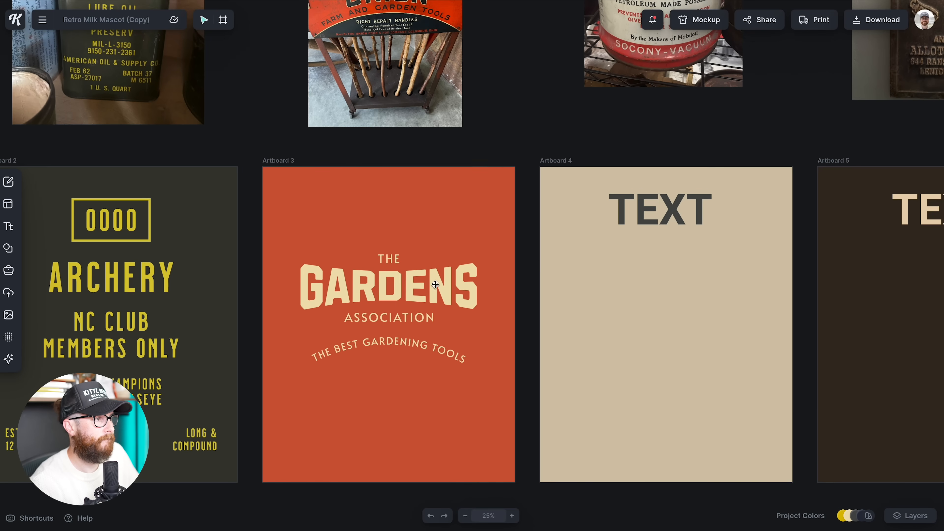
pyautogui.moveTo(360, 240); pyautogui.dragTo(427, 317)
pyautogui.moveTo(469, 262); pyautogui.dragTo(490, 217)
# Duplicate the curved tagline beneath itself, remove the copy's curve and change its text to RAKES | HOSES | SHOVELS.
pyautogui.moveTo(415, 343); pyautogui.dragTo(442, 346)
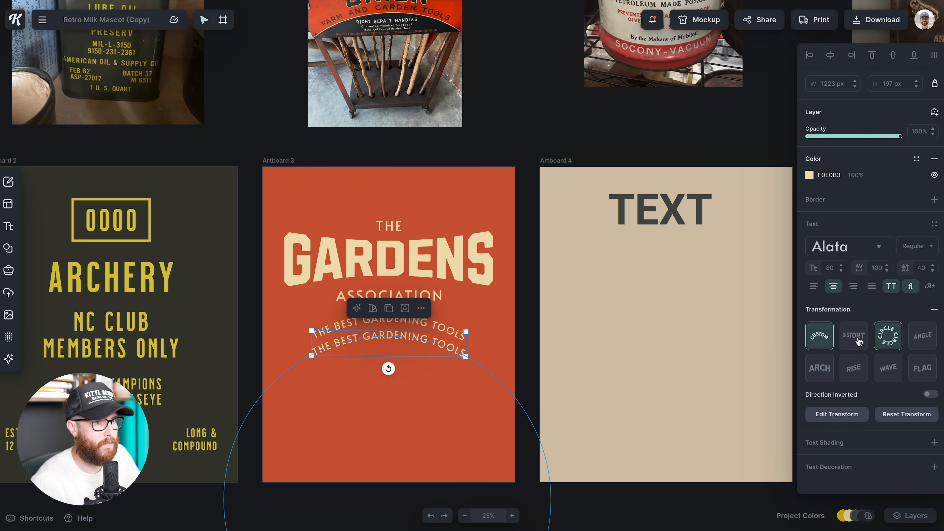
pyautogui.click(934, 311)
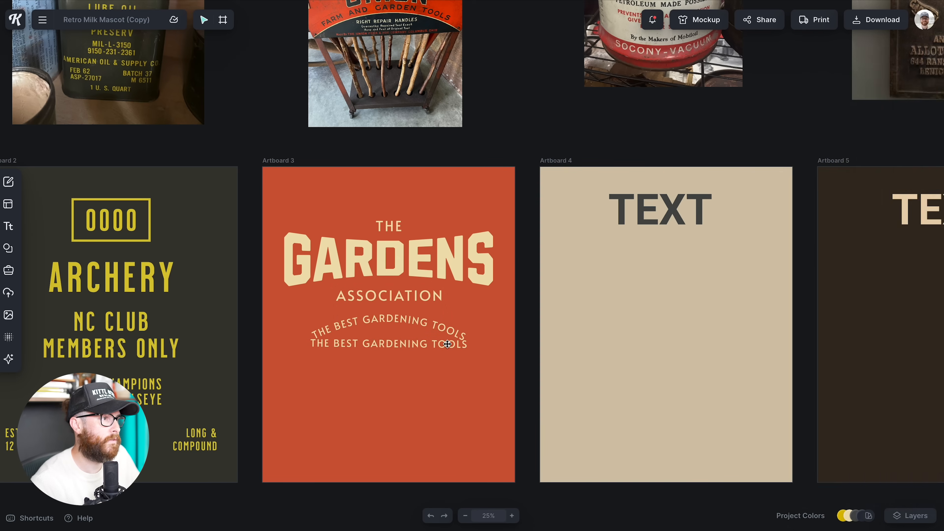
pyautogui.write('rake')
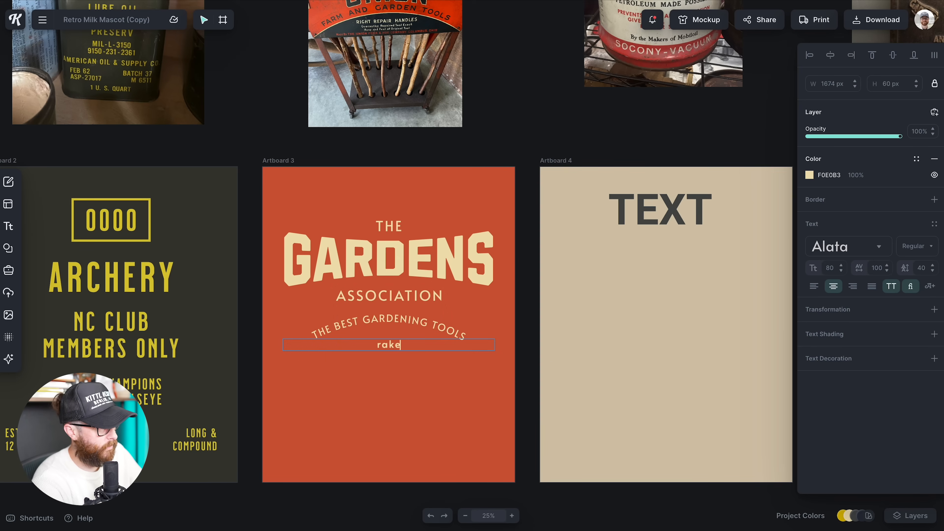
pyautogui.write('s | hoses')
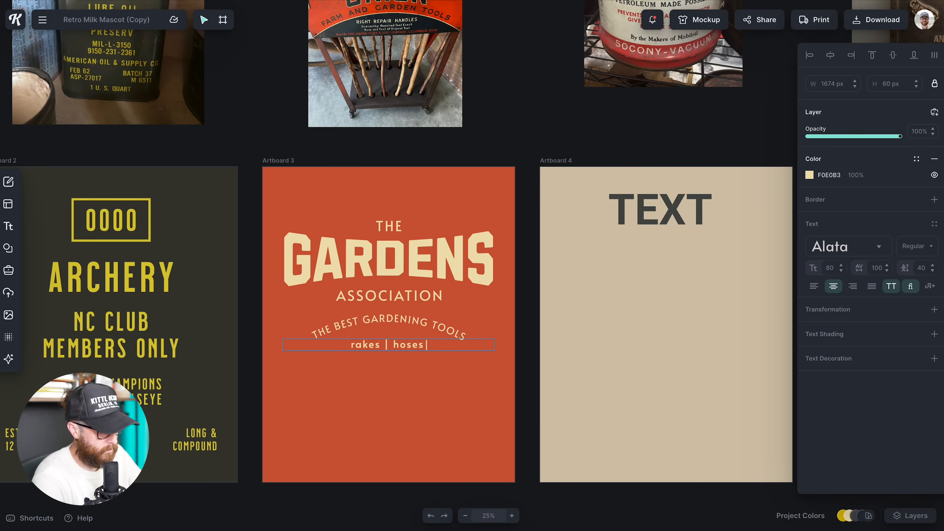
pyautogui.write(' | shoevels')
pyautogui.press('Escape')
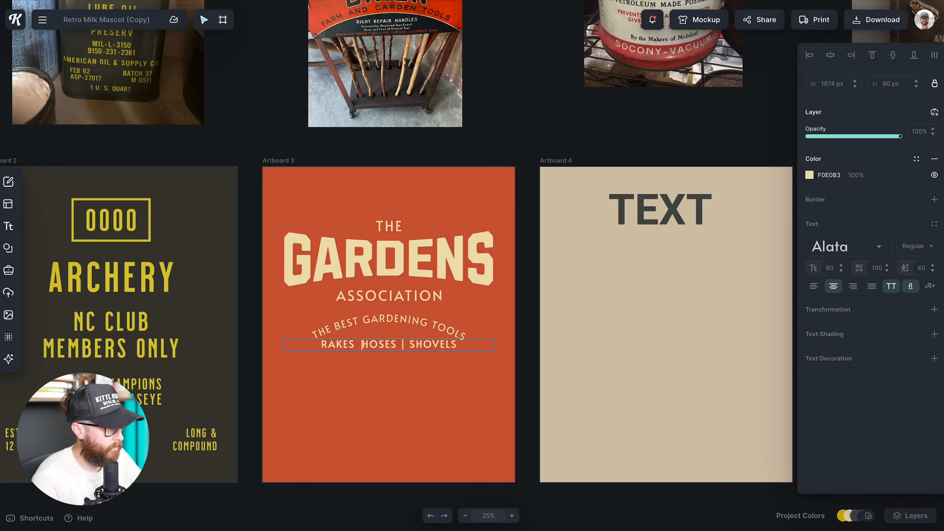
# Shorten the straight line's text to RAKES & HOSES and narrow its text box to about 817 px.
pyautogui.write('&')
pyautogui.press('End')
pyautogui.press('BackSpace')
pyautogui.press('BackSpace')
pyautogui.press('BackSpace')
pyautogui.press('BackSpace')
pyautogui.press('BackSpace')
pyautogui.press('BackSpace')
pyautogui.press('BackSpace')
pyautogui.press('BackSpace')
pyautogui.press('BackSpace')
pyautogui.press('BackSpace')
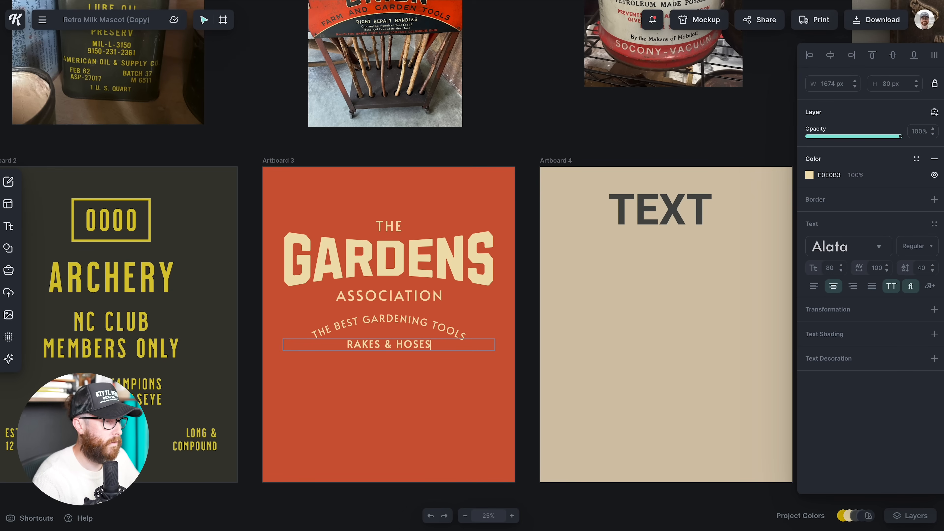
pyautogui.press('Escape')
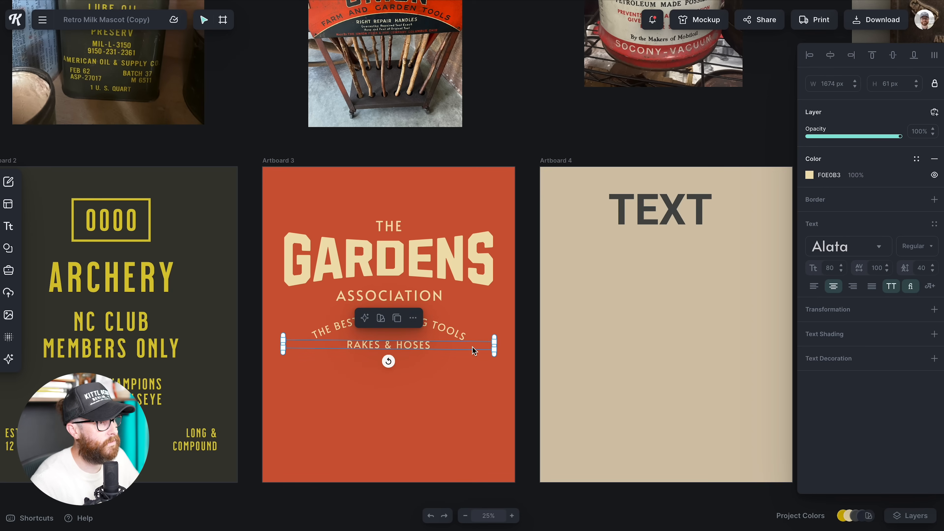
pyautogui.moveTo(497, 349); pyautogui.dragTo(404, 363)
# Duplicate RAKES & HOSES below itself with the text SHOVELS & GLOVES and tighten the gap between the two lines.
pyautogui.hotkey('ctrl', 'd')
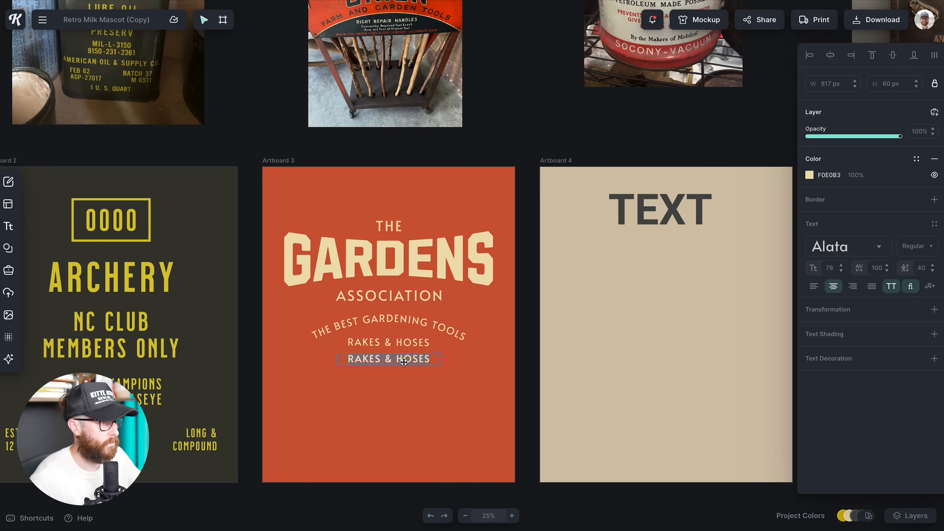
pyautogui.doubleClick(404, 362)
pyautogui.write('shovels & gloves')
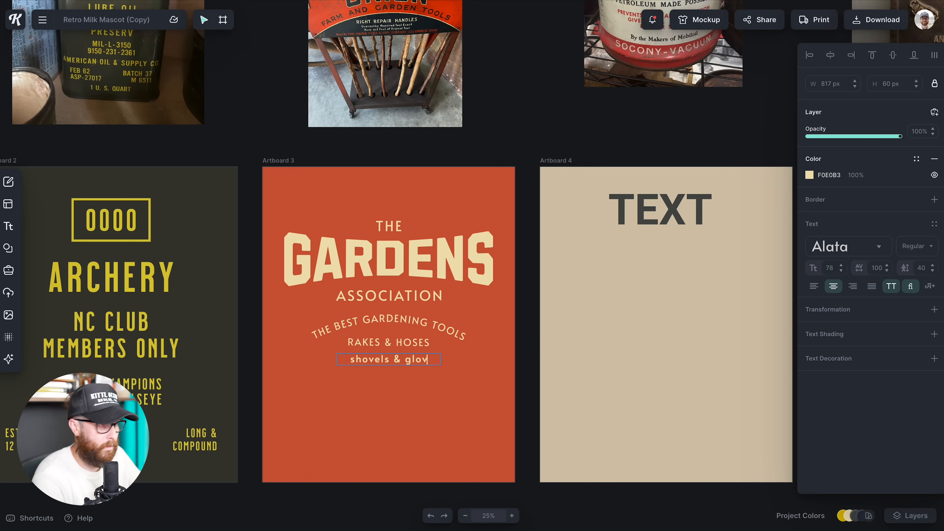
pyautogui.press('Escape')
pyautogui.click(406, 344)
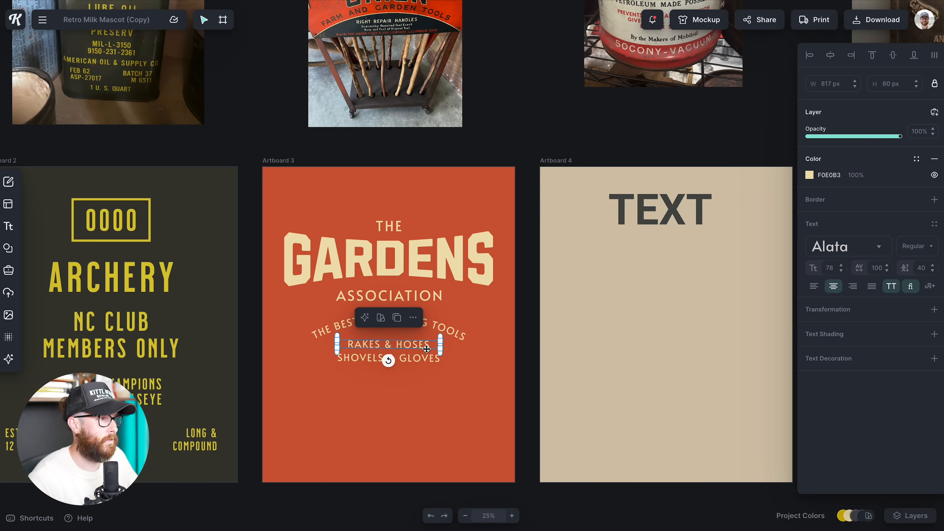
pyautogui.scroll(1, 457, 393)
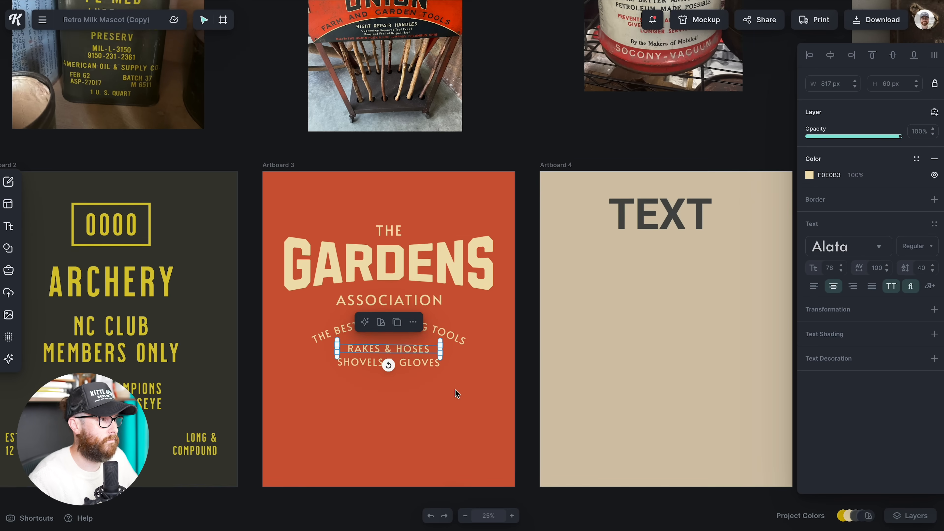
# Enlarge the curved THE BEST GARDENING TOOLS line slightly to font size 82.
pyautogui.click(460, 338)
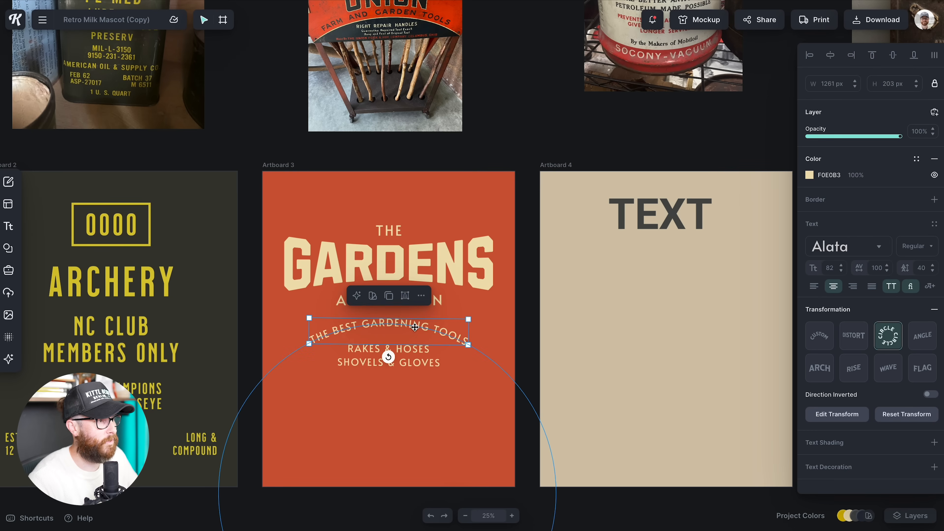
pyautogui.click(448, 394)
pyautogui.scroll(3, 448, 395)
pyautogui.scroll(-2, 449, 397)
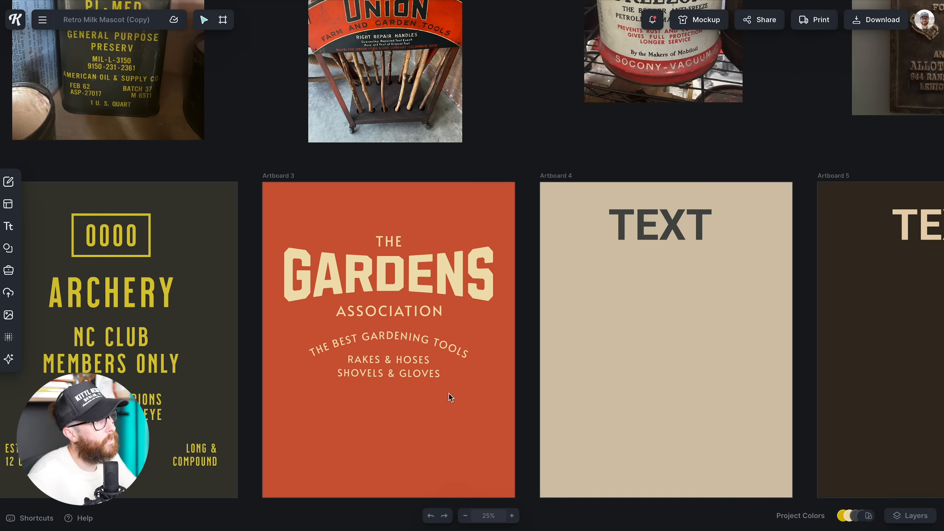
pyautogui.scroll(-2, 449, 397)
# Flatten the arc of THE BEST GARDENING TOOLS by adjusting its transformation circle.
pyautogui.click(442, 274)
pyautogui.press('Escape')
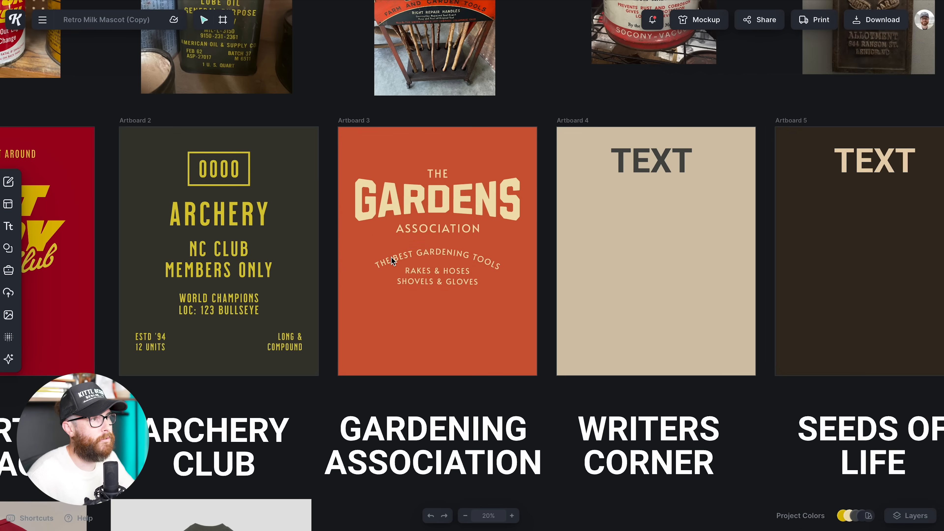
pyautogui.click(442, 255)
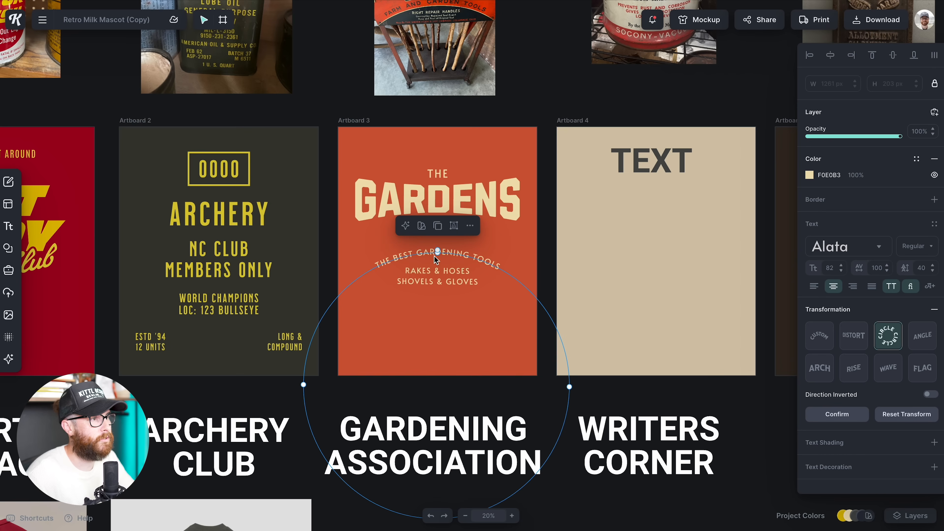
pyautogui.moveTo(437, 253); pyautogui.dragTo(438, 275)
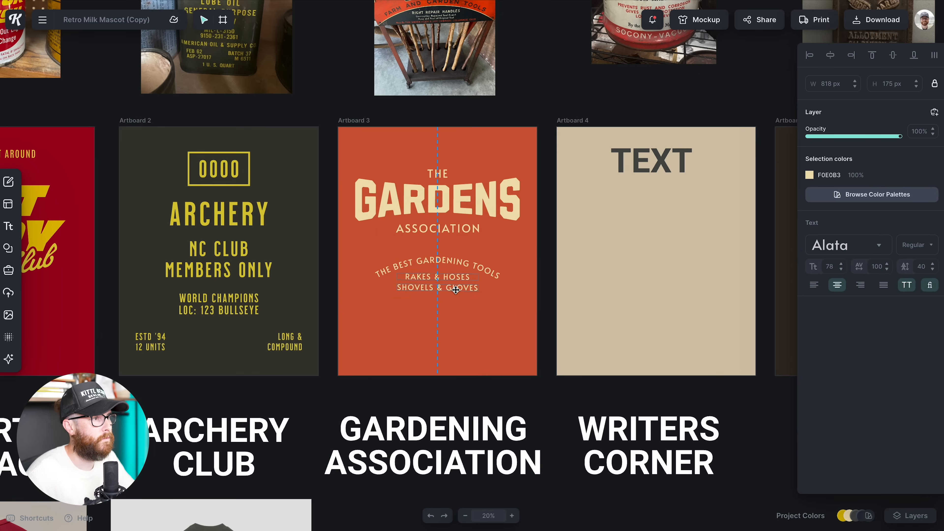
# Adjust the spacing of the curved tagline and the two tool lines, moving them as a group closer beneath ASSOCIATION.
pyautogui.moveTo(454, 288); pyautogui.dragTo(454, 291)
pyautogui.keyDown('shift'); pyautogui.click(433, 261); pyautogui.keyUp('shift')
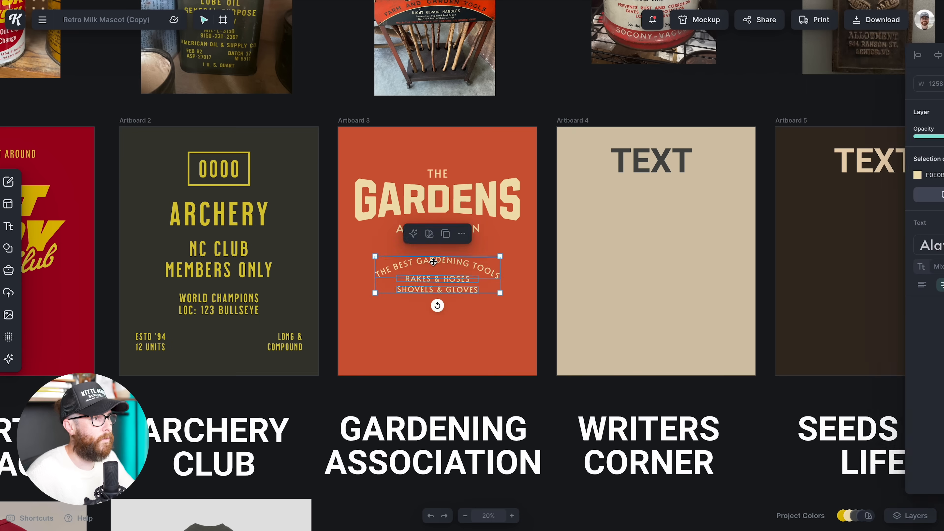
pyautogui.moveTo(433, 262); pyautogui.dragTo(433, 257)
pyautogui.click(472, 324)
pyautogui.scroll(2, 474, 331)
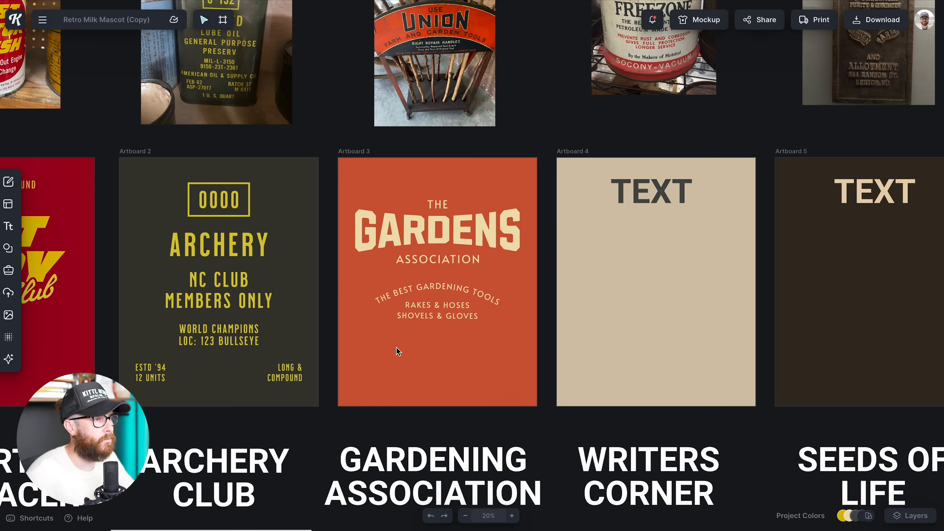
pyautogui.moveTo(435, 338); pyautogui.dragTo(435, 334)
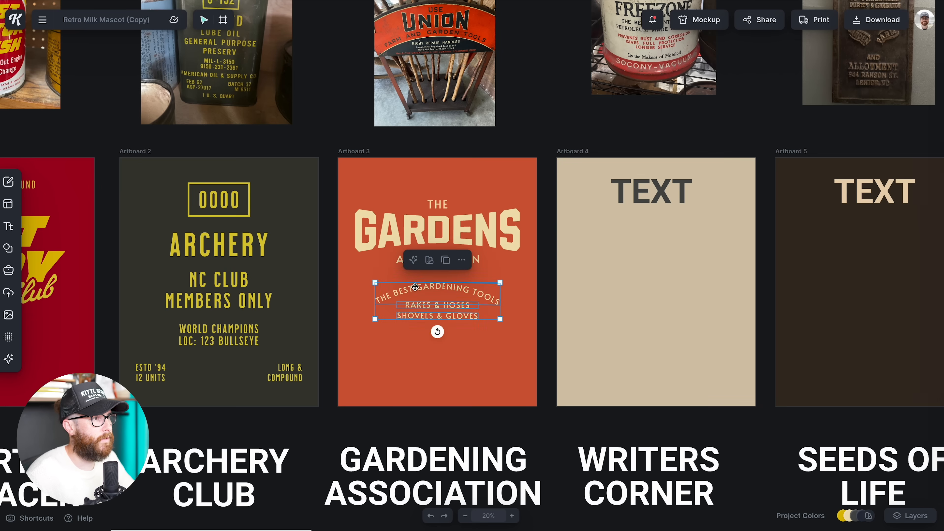
pyautogui.click(474, 348)
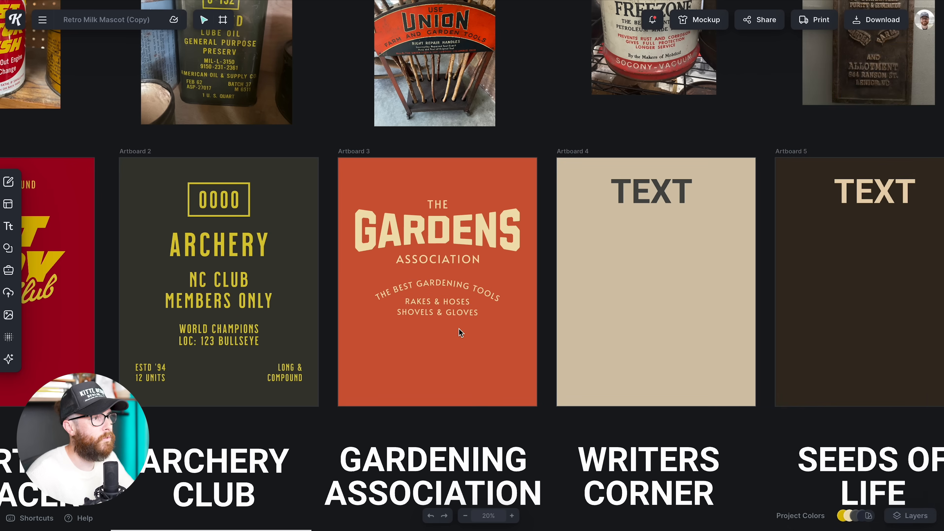
# Duplicate ASSOCIATION below the tool lines, change its text to FOR ALL YOUR OUTDOOR NEEDS and widen its box to fit two lines.
pyautogui.scroll(1, 458, 320)
pyautogui.click(454, 275)
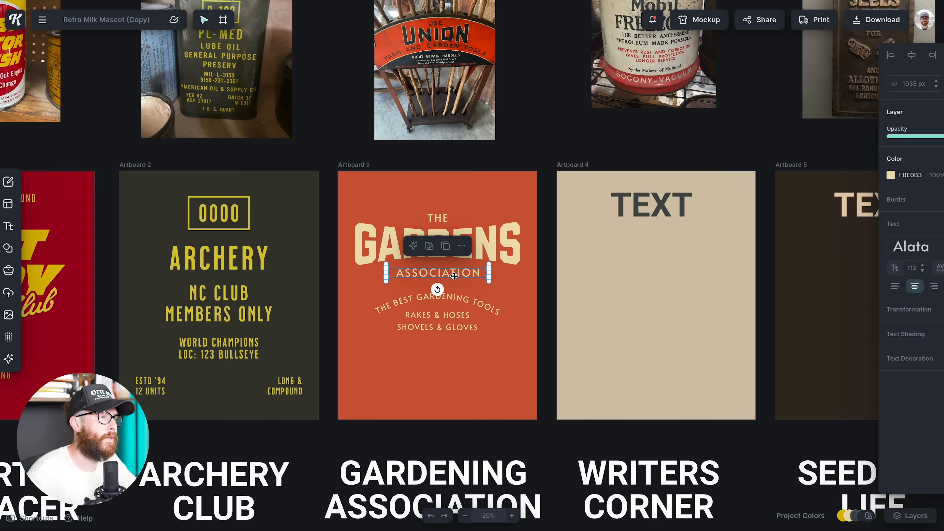
pyautogui.moveTo(453, 275); pyautogui.dragTo(451, 362)
pyautogui.doubleClick(451, 362)
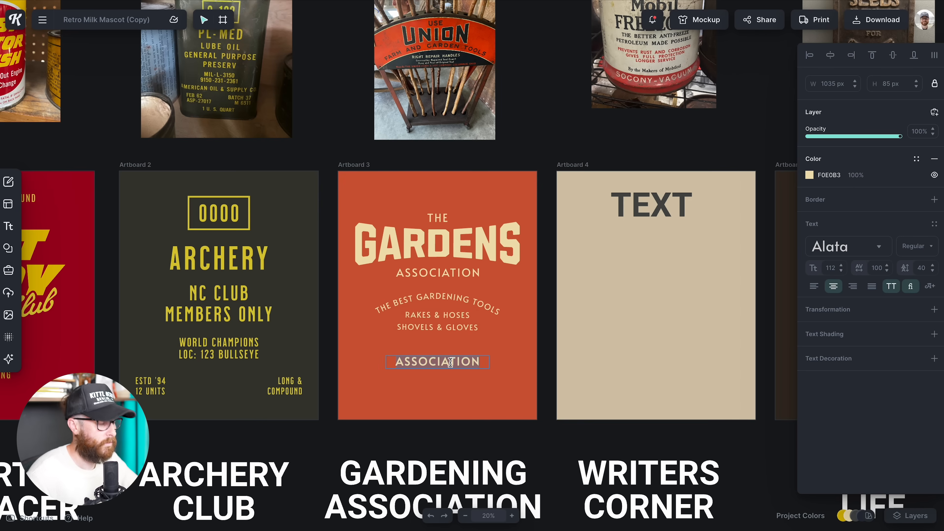
pyautogui.write('for all your')
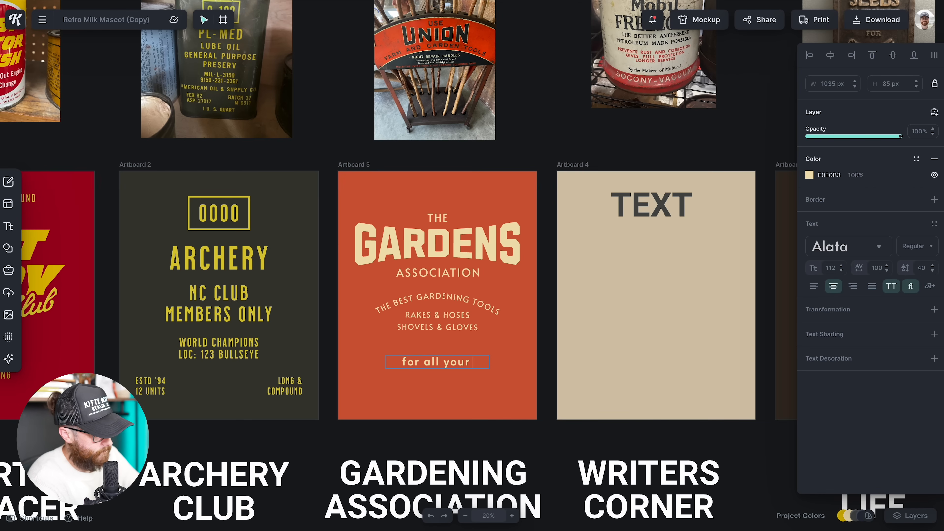
pyautogui.write(' outdoor needs')
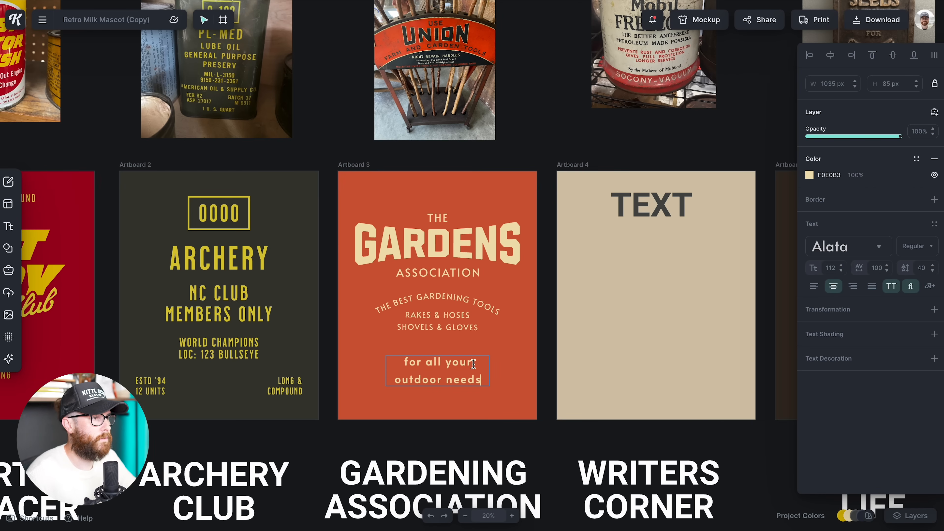
pyautogui.press('Escape')
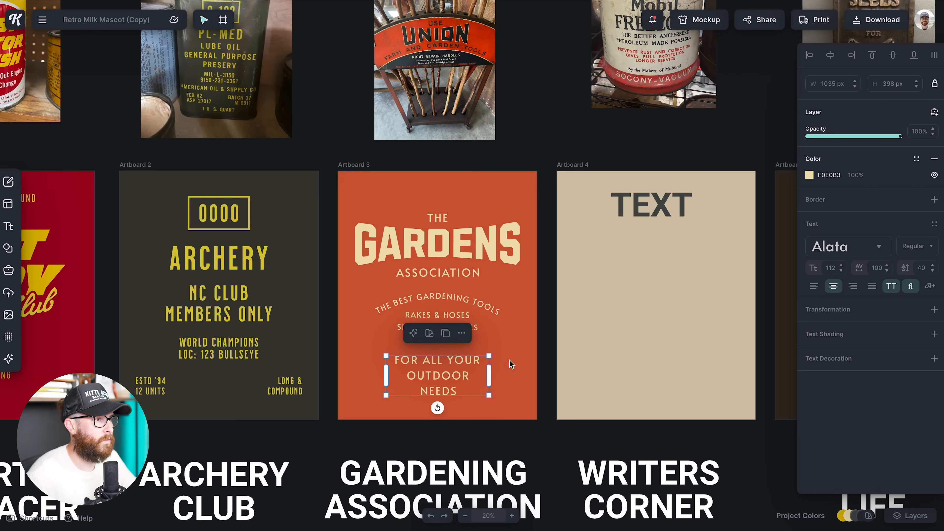
pyautogui.moveTo(488, 375); pyautogui.dragTo(497, 376)
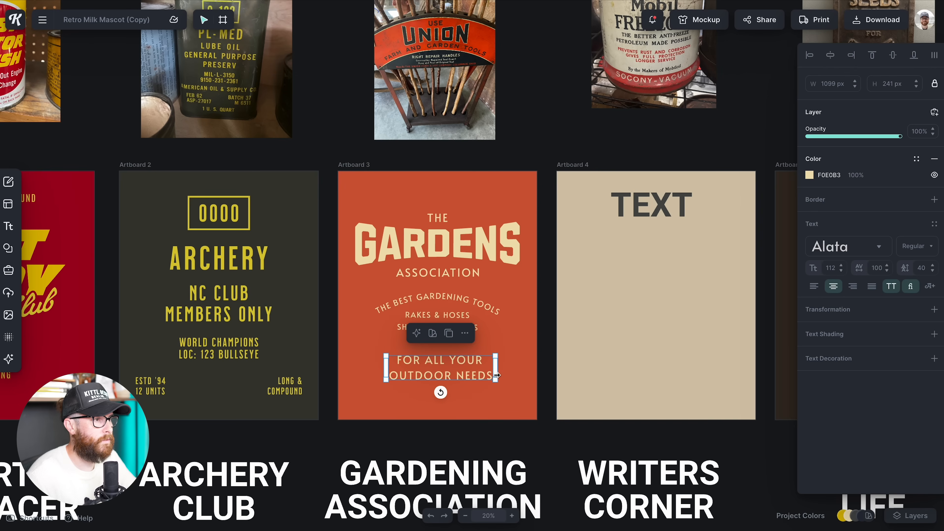
# Set the line spacing of FOR ALL YOUR OUTDOOR NEEDS to 0 and centre it horizontally on Artboard 3.
pyautogui.click(925, 268)
pyautogui.write('0')
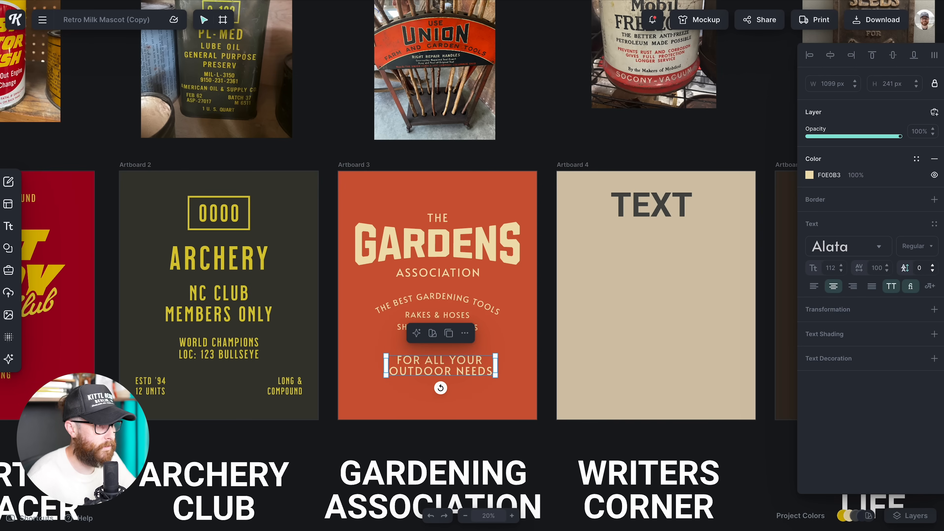
pyautogui.click(832, 57)
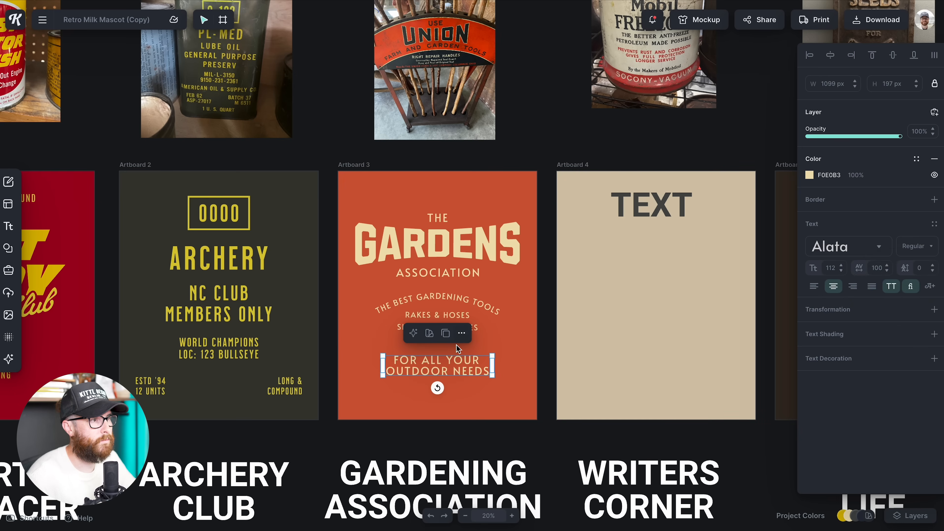
# Change the typeface of FOR ALL YOUR OUTDOOR NEEDS to the sans serif Antonio.
pyautogui.click(853, 246)
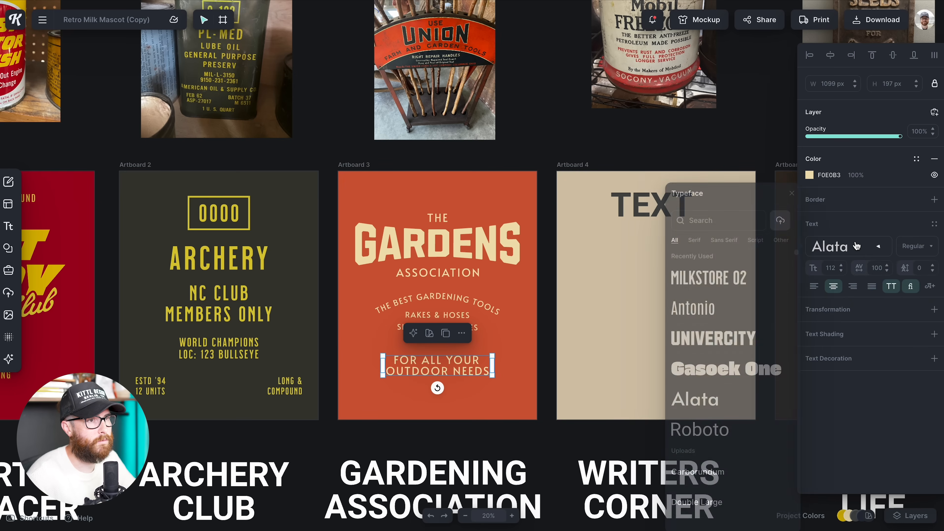
pyautogui.click(723, 240)
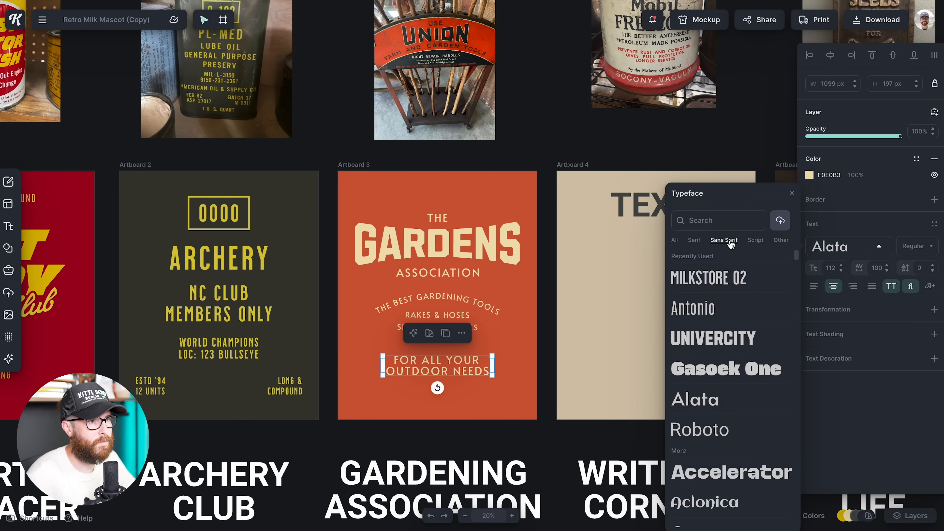
pyautogui.click(695, 309)
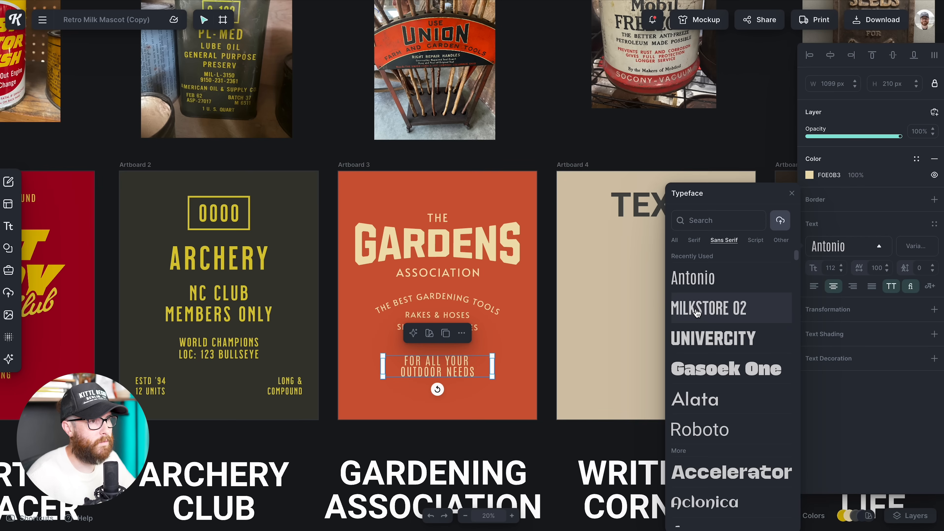
pyautogui.click(542, 351)
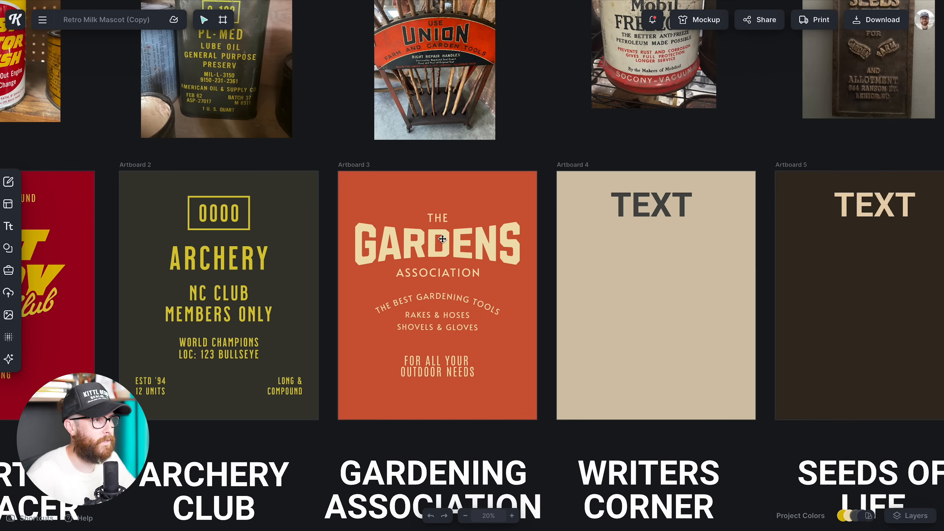
# Change the typeface of THE and ASSOCIATION around GARDENS to Antonio.
pyautogui.click(440, 220)
pyautogui.click(826, 246)
pyautogui.click(758, 285)
pyautogui.click(463, 283)
pyautogui.click(461, 275)
# Set the variable font weight of ASSOCIATION to 700 and make THE above GARDENS heavier to match.
pyautogui.scroll(1, 461, 275)
pyautogui.click(916, 246)
pyautogui.click(795, 265)
pyautogui.moveTo(800, 266); pyautogui.dragTo(854, 275)
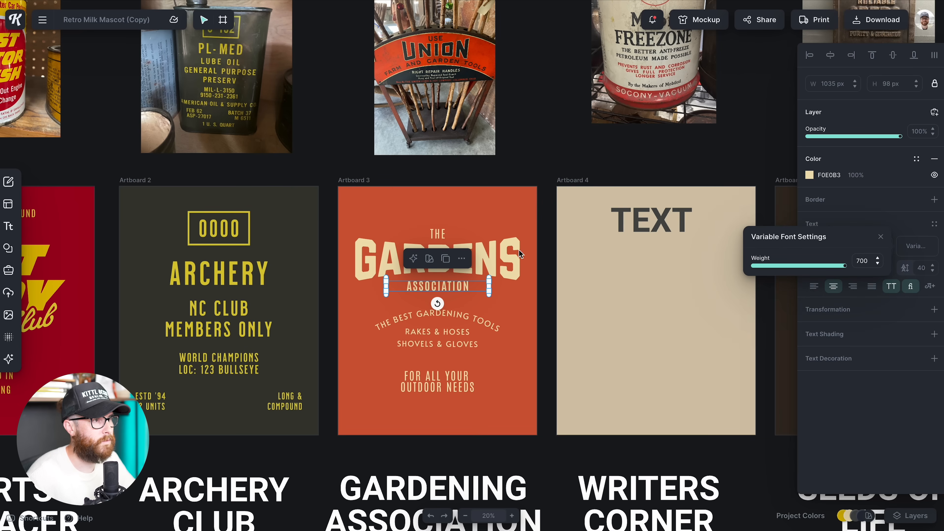
pyautogui.click(442, 237)
pyautogui.click(916, 246)
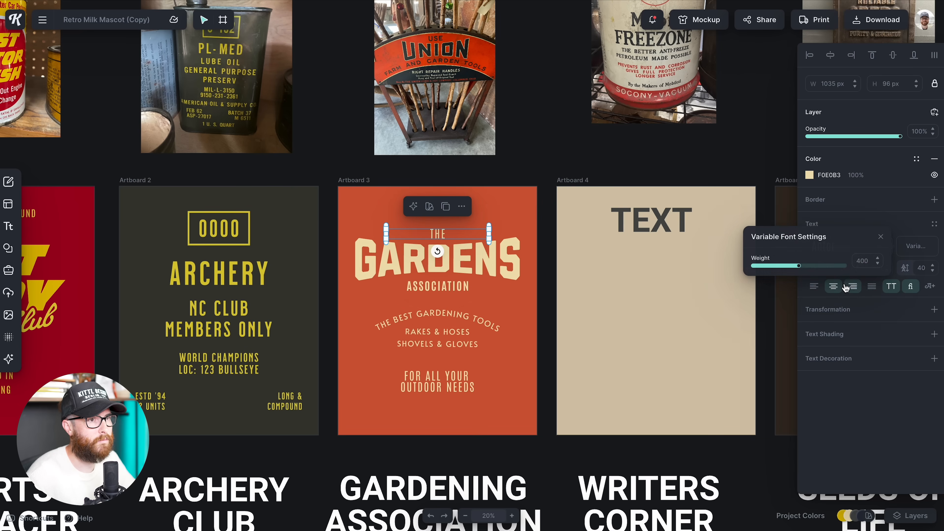
pyautogui.press('Escape')
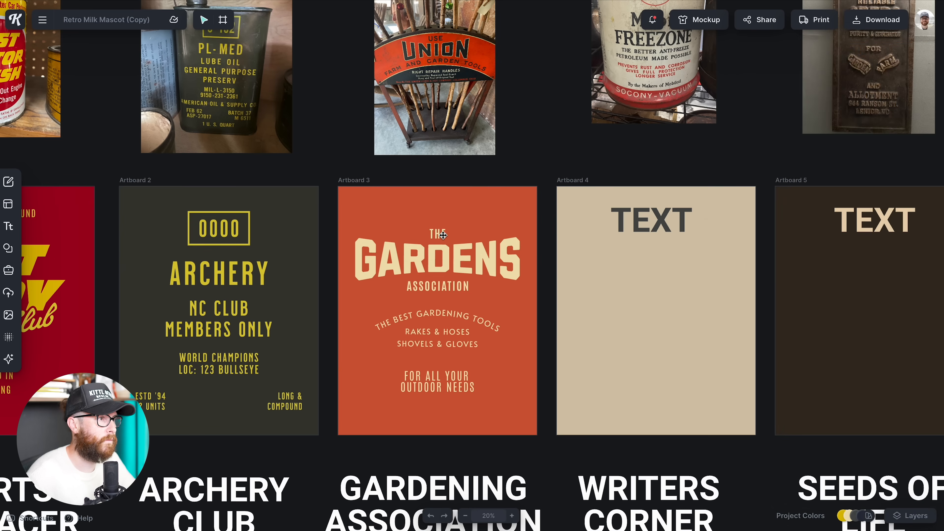
pyautogui.click(443, 235)
pyautogui.press('Escape')
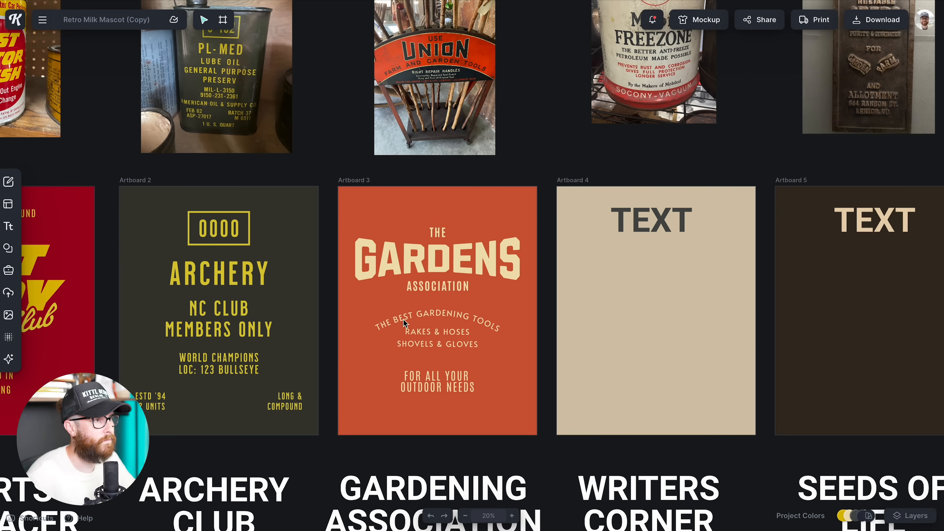
# Move the curved tagline and tool lines down slightly and place FOR ALL YOUR OUTDOOR NEEDS lower on Artboard 3.
pyautogui.moveTo(450, 331); pyautogui.dragTo(450, 335)
pyautogui.click(458, 376)
pyautogui.moveTo(455, 382); pyautogui.dragTo(483, 390)
pyautogui.click(516, 377)
pyautogui.scroll(1, 515, 377)
pyautogui.press('Escape')
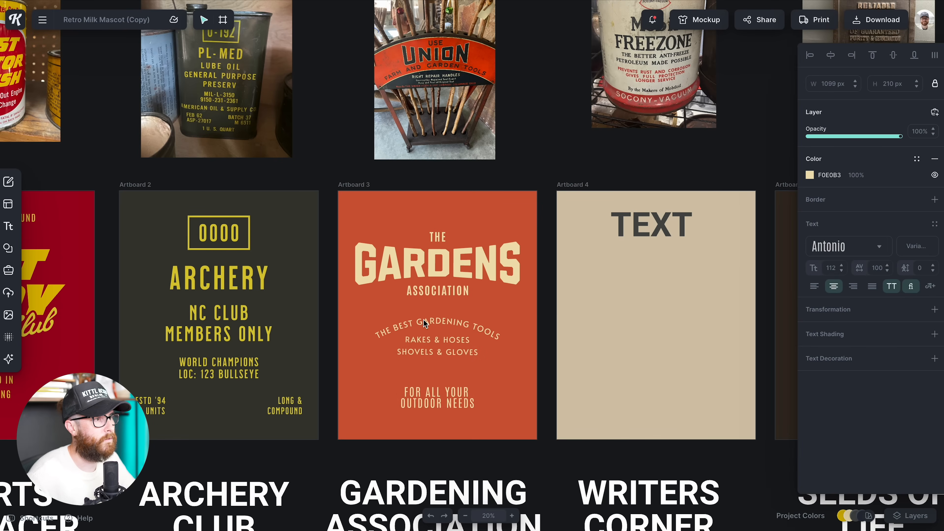
# Centre RAKES & HOSES and SHOVELS & GLOVES horizontally on Artboard 3.
pyautogui.click(446, 354)
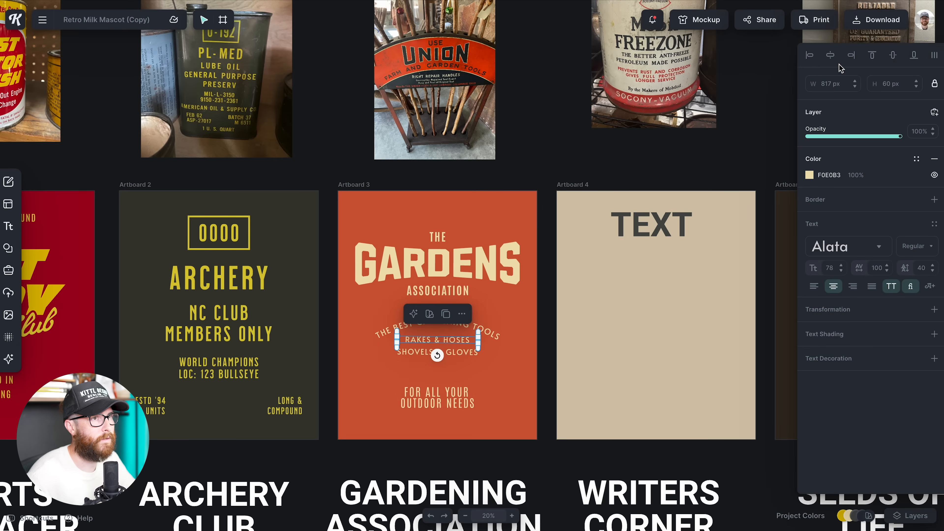
pyautogui.click(469, 351)
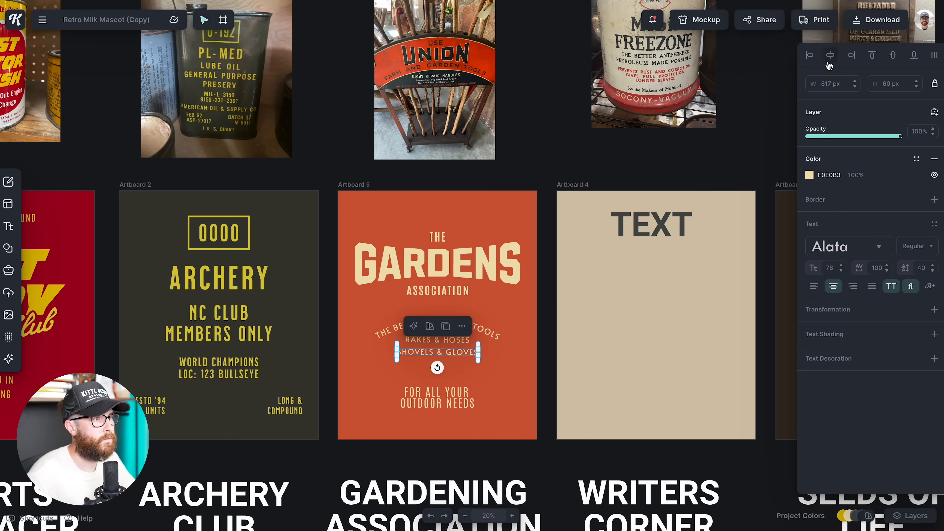
pyautogui.click(475, 332)
# Even out the vertical spacing by moving the tagline group and THE GARDENS ASSOCIATION lockup slightly down.
pyautogui.click(489, 219)
pyautogui.moveTo(382, 314); pyautogui.dragTo(478, 375)
pyautogui.moveTo(461, 343); pyautogui.dragTo(460, 353)
pyautogui.moveTo(387, 315); pyautogui.dragTo(494, 223)
pyautogui.moveTo(466, 266); pyautogui.dragTo(466, 272)
pyautogui.click(513, 331)
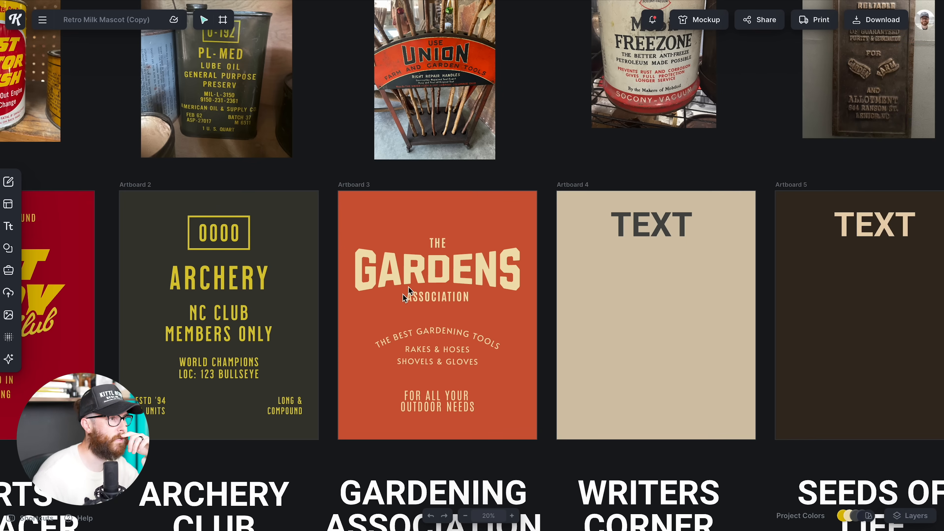
# Select all the text on Artboard 3 and centre it vertically on the artboard.
pyautogui.moveTo(356, 223); pyautogui.dragTo(516, 435)
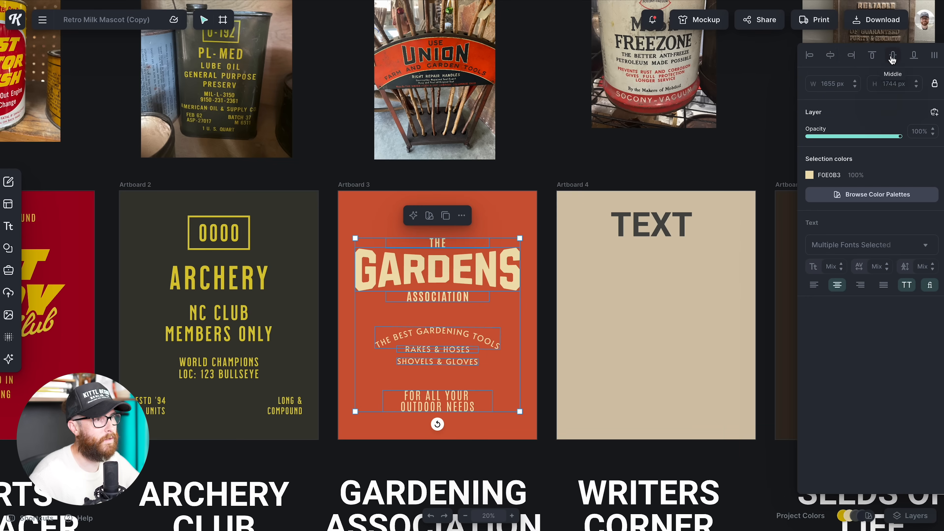
pyautogui.click(893, 58)
pyautogui.click(539, 386)
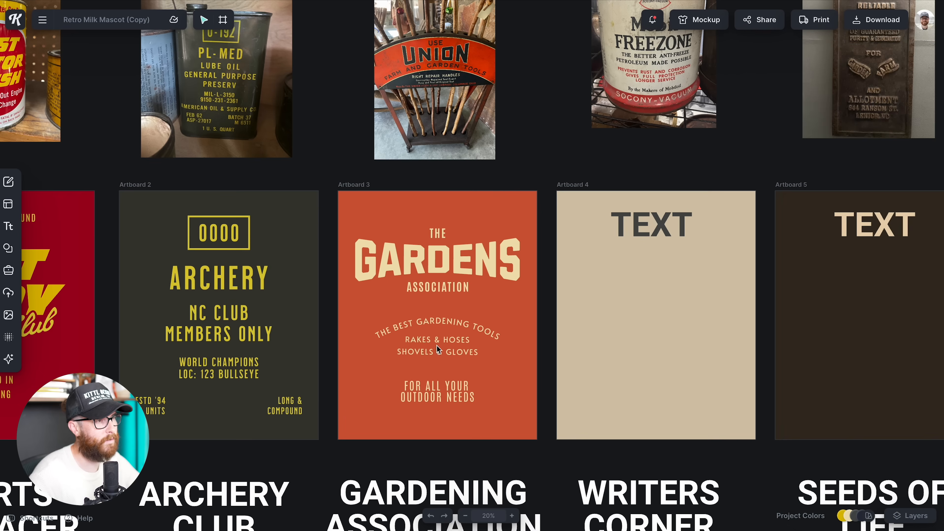
# Review the finished gardening layout, the blank Artboard 4 and its Mobil Freezone can reference photo.
pyautogui.scroll(1, 508, 351)
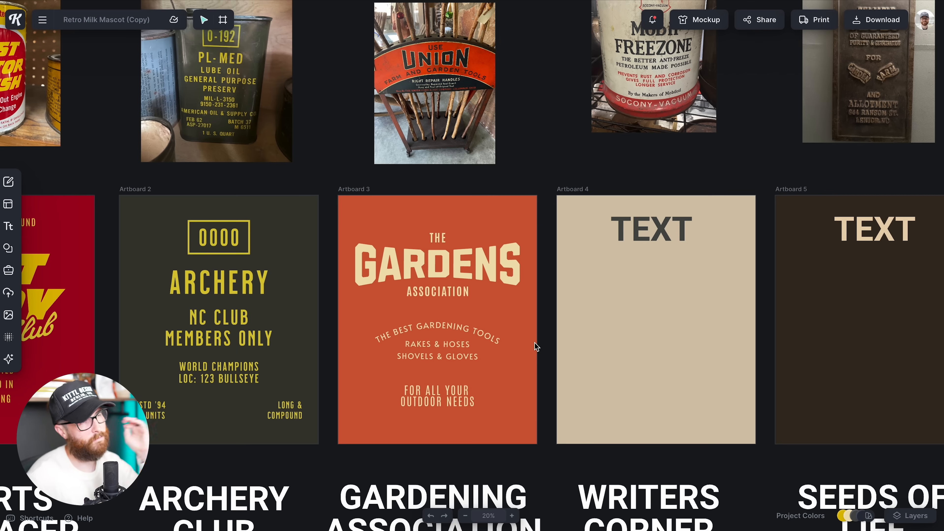
pyautogui.scroll(1, 536, 346)
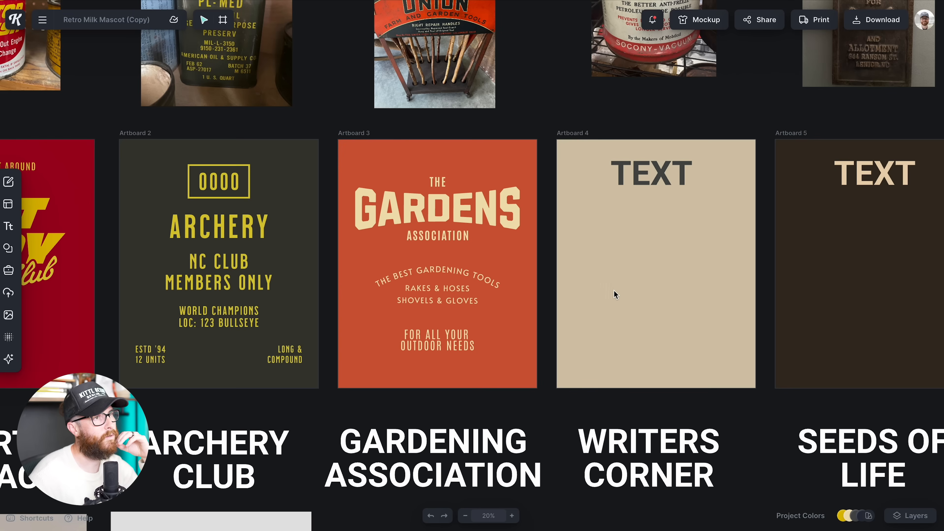
pyautogui.scroll(9, 591, 289)
pyautogui.hscroll(3, 595, 288)
pyautogui.scroll(5, 595, 289)
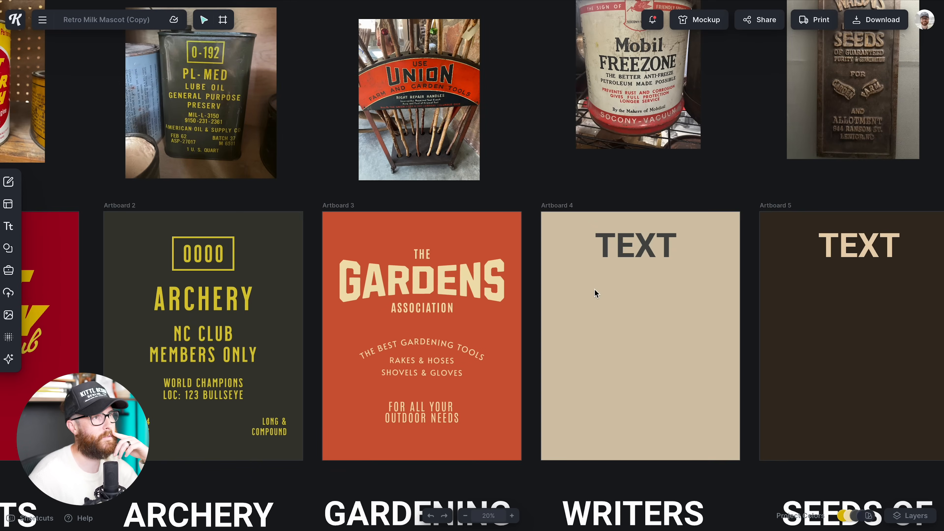
pyautogui.hscroll(8, 594, 290)
pyautogui.scroll(5, 595, 289)
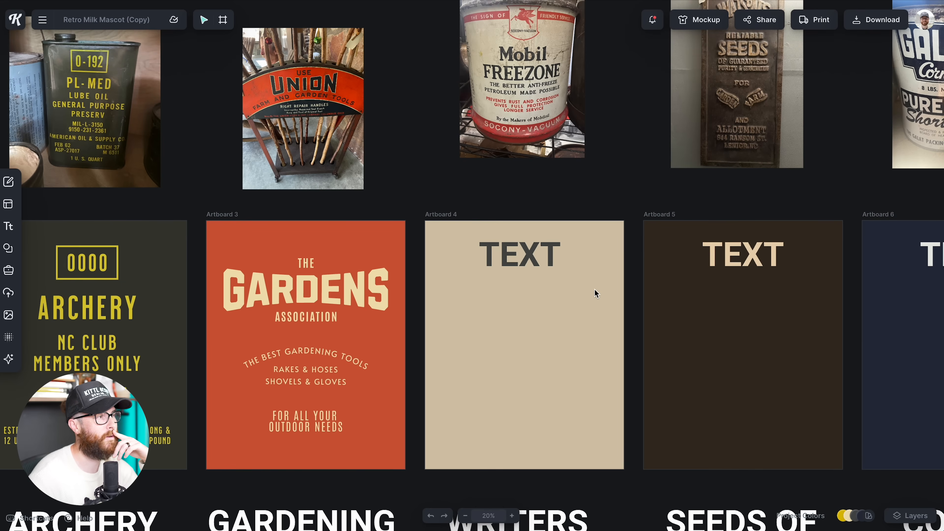
pyautogui.hscroll(4, 594, 289)
pyautogui.scroll(-1, 491, 230)
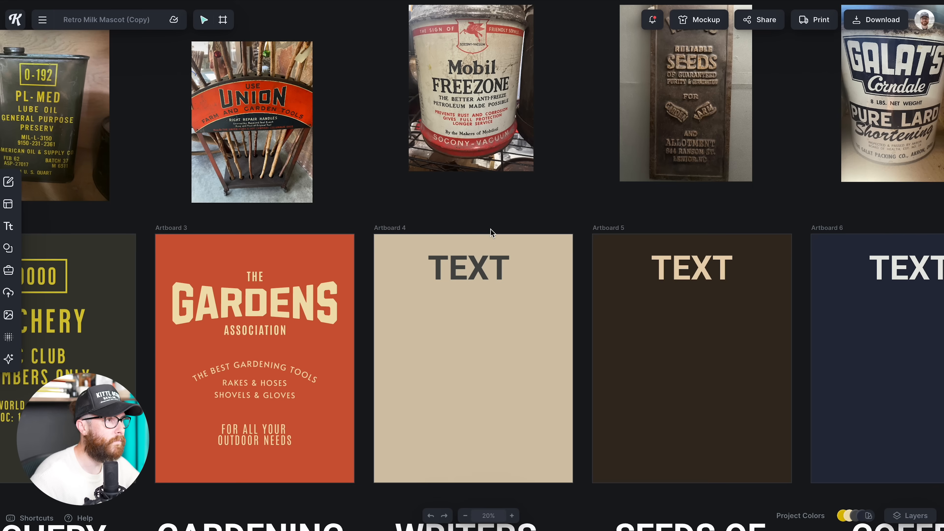
pyautogui.scroll(-1, 471, 260)
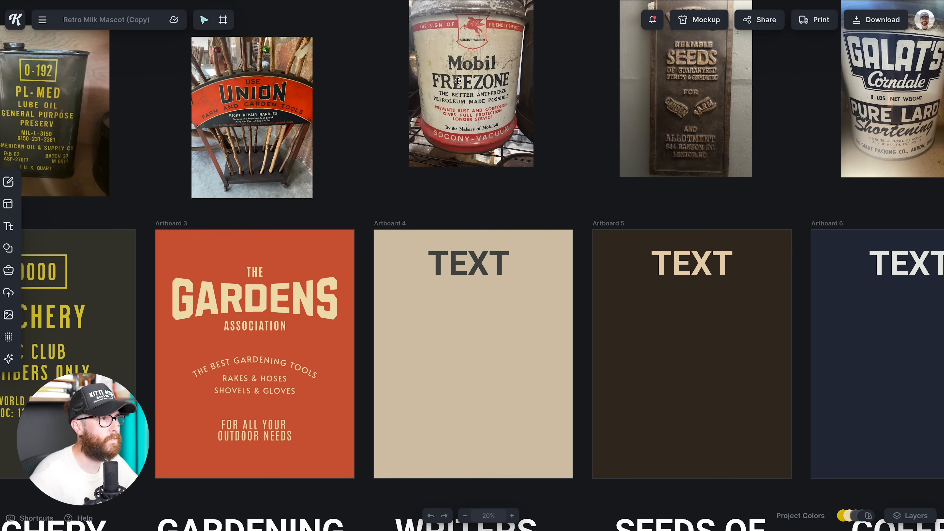
# Move the TEXT placeholder on Artboard 4 down slightly and change its wording to Mobil.
pyautogui.moveTo(453, 263); pyautogui.dragTo(454, 284)
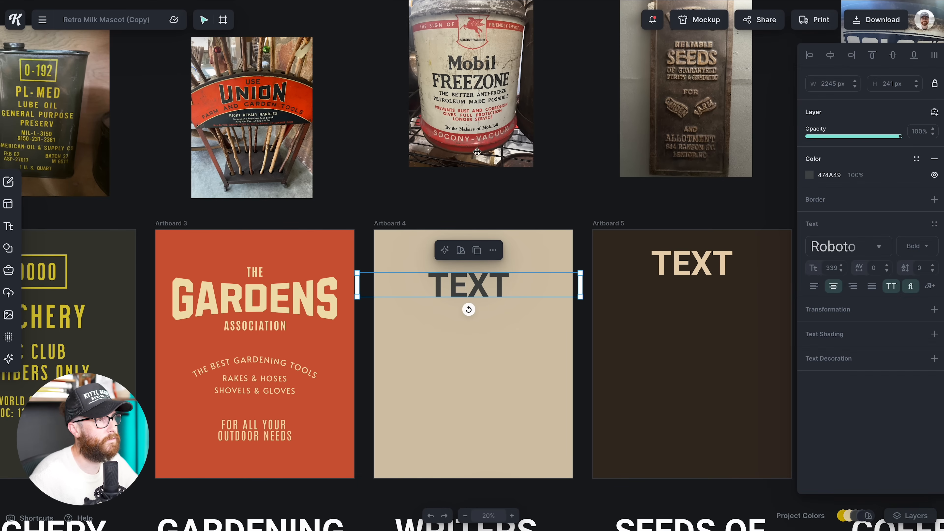
pyautogui.click(509, 304)
pyautogui.click(469, 286)
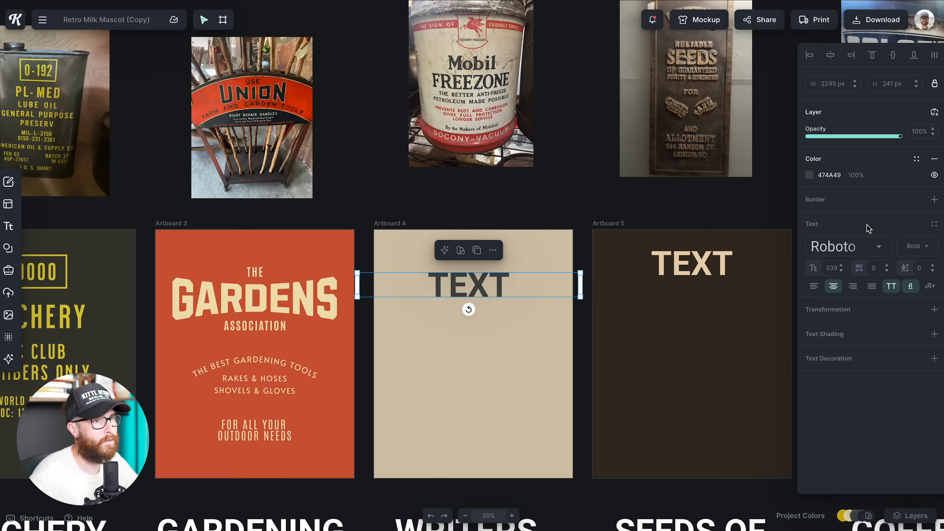
pyautogui.doubleClick(485, 293)
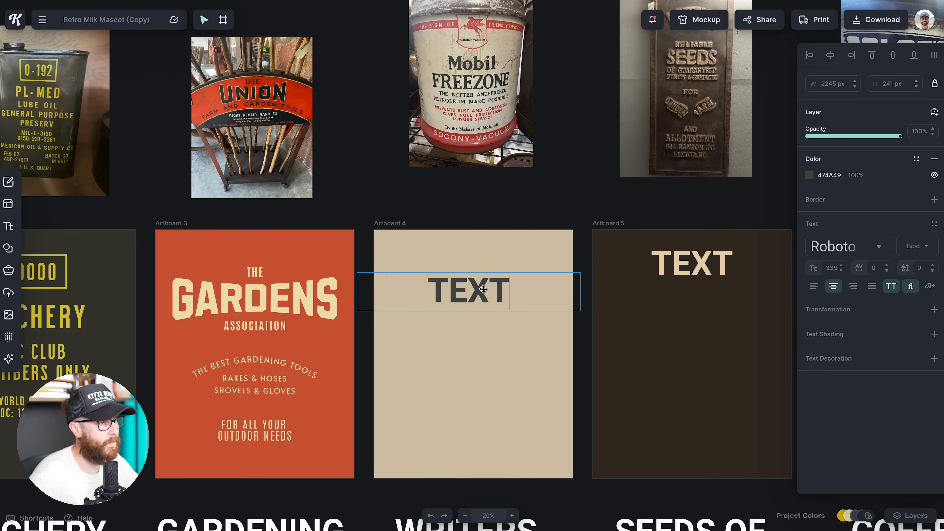
pyautogui.write('Mo')
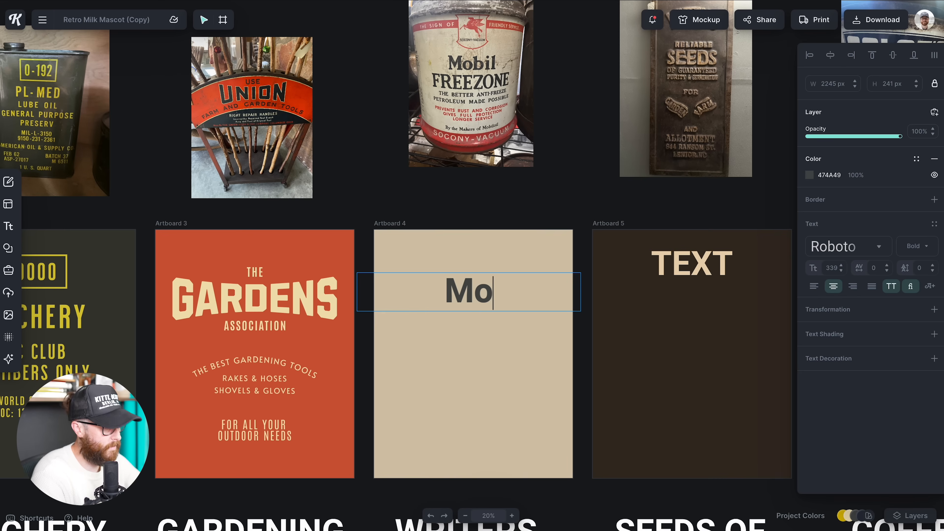
pyautogui.write('bil')
pyautogui.press('Escape')
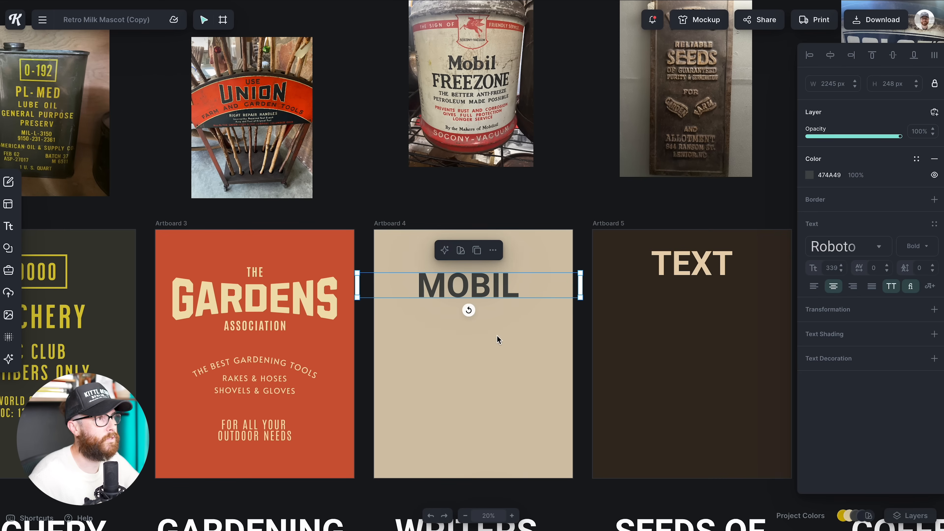
# Try several serif typefaces on the Mobil text, apply Calistoga and turn off all caps.
pyautogui.click(879, 246)
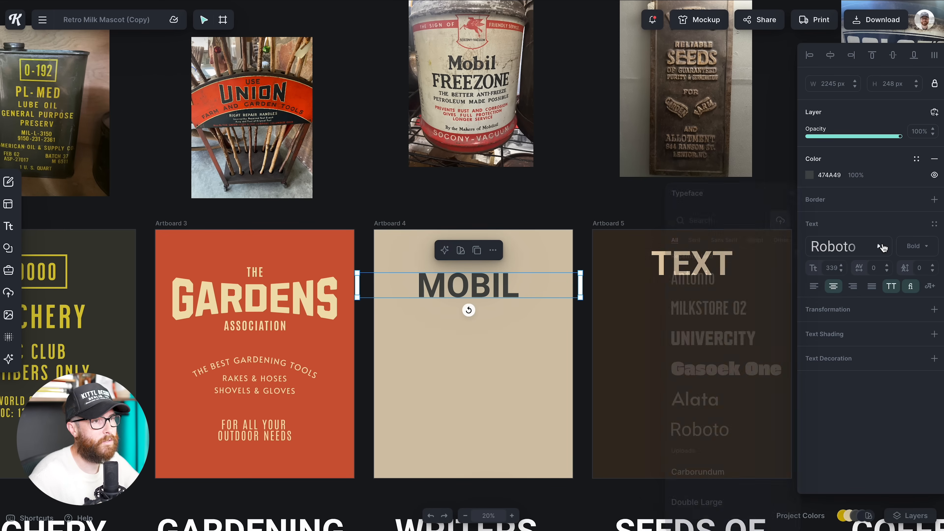
pyautogui.click(694, 241)
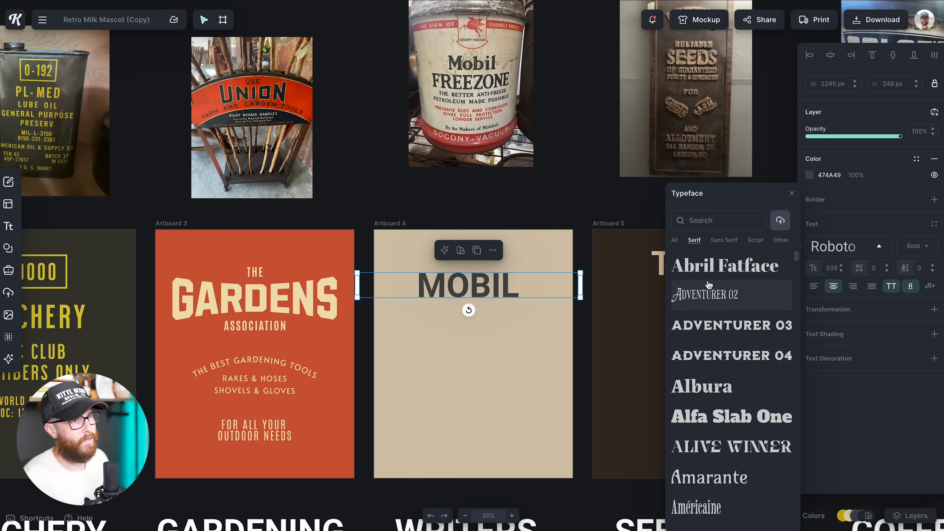
pyautogui.click(719, 394)
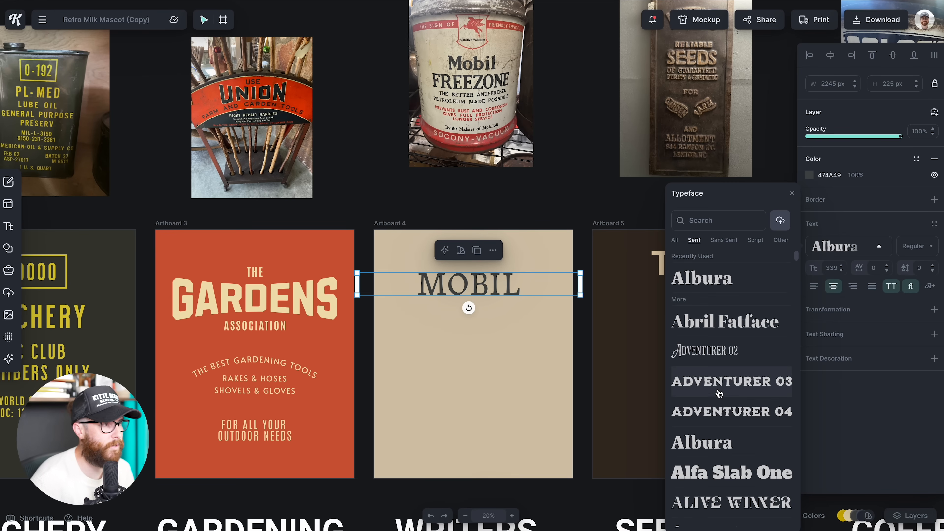
pyautogui.scroll(-2, 719, 394)
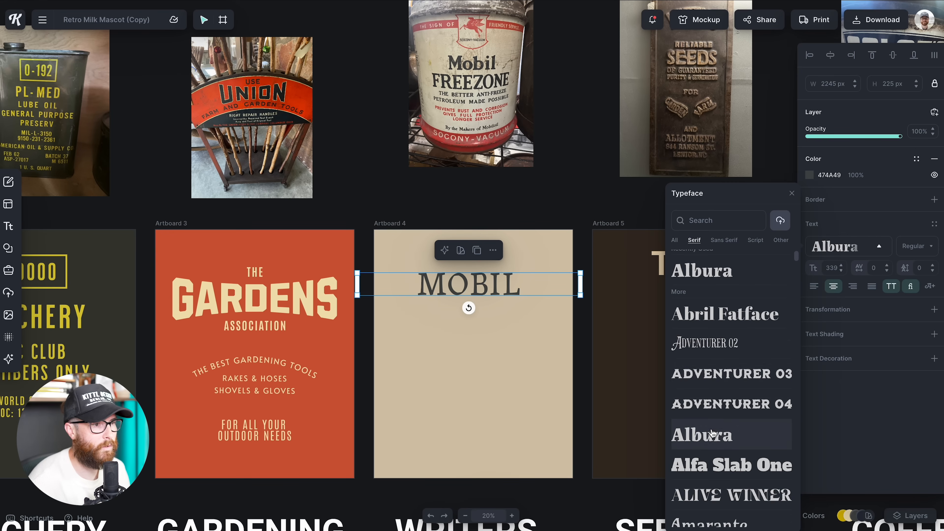
pyautogui.click(713, 447)
pyautogui.scroll(-3, 714, 447)
pyautogui.click(715, 406)
pyautogui.scroll(-4, 719, 410)
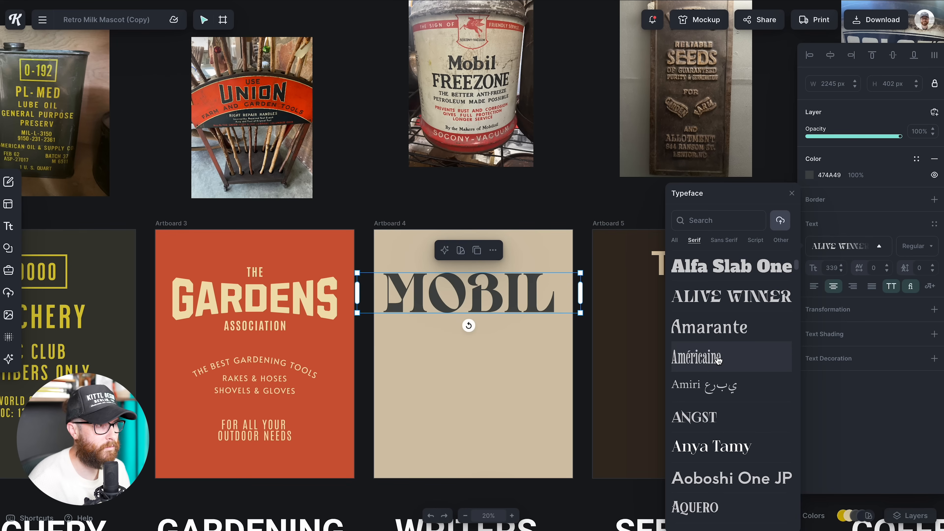
pyautogui.click(715, 363)
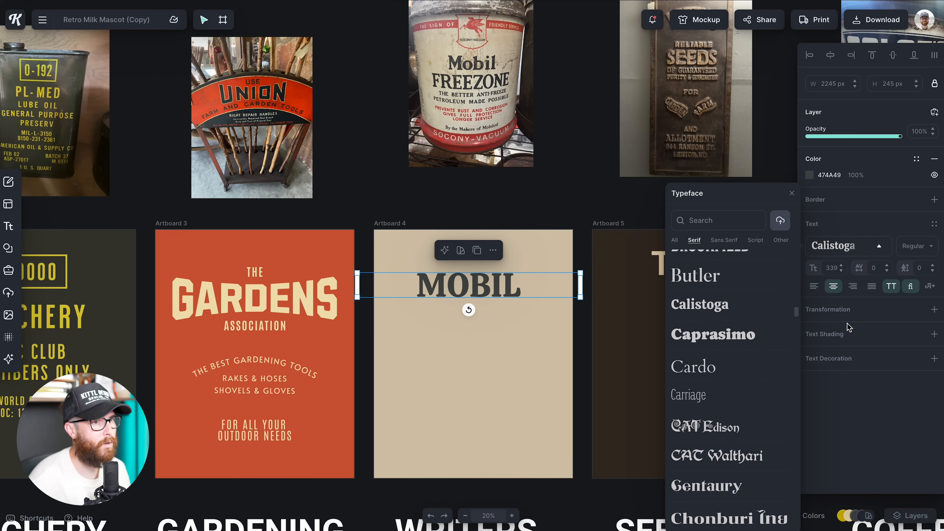
pyautogui.click(891, 286)
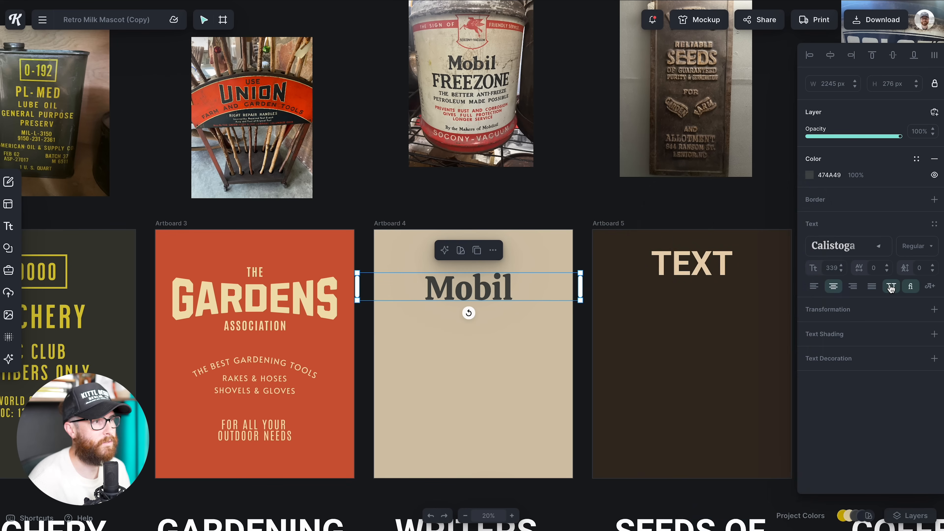
# Move the Mobil Freezone can photo slightly lower so that it sits closer above Artboard 4.
pyautogui.click(487, 151)
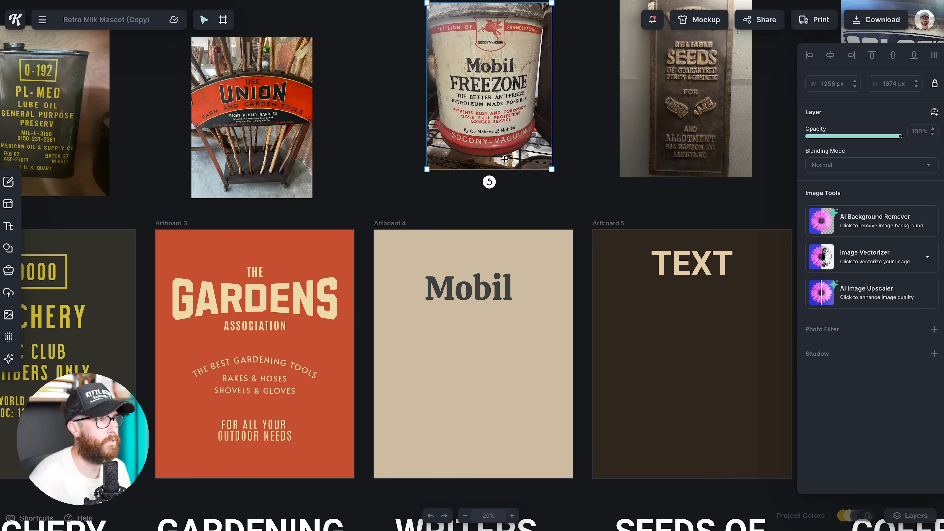
pyautogui.moveTo(462, 62); pyautogui.dragTo(460, 85)
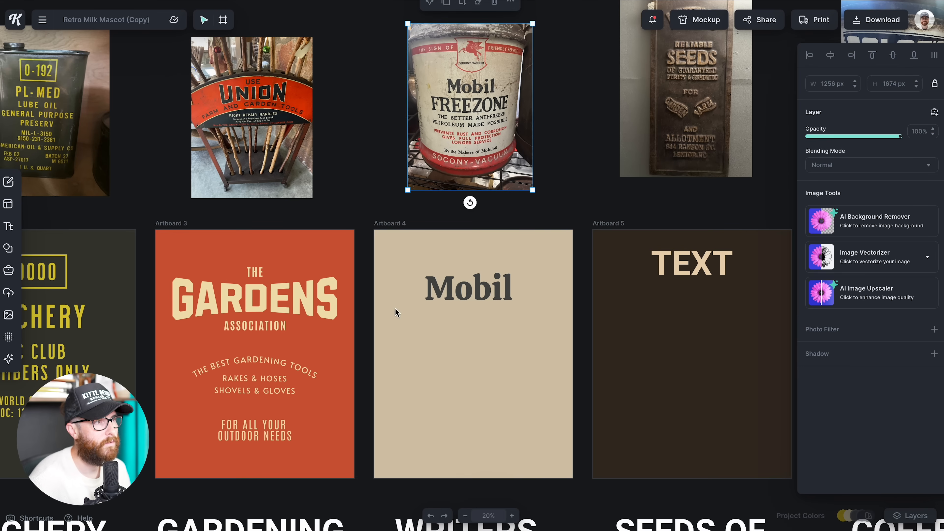
# Change the typeface of the Mobil text on Artboard 4 to the serif font Young Serif.
pyautogui.click(440, 286)
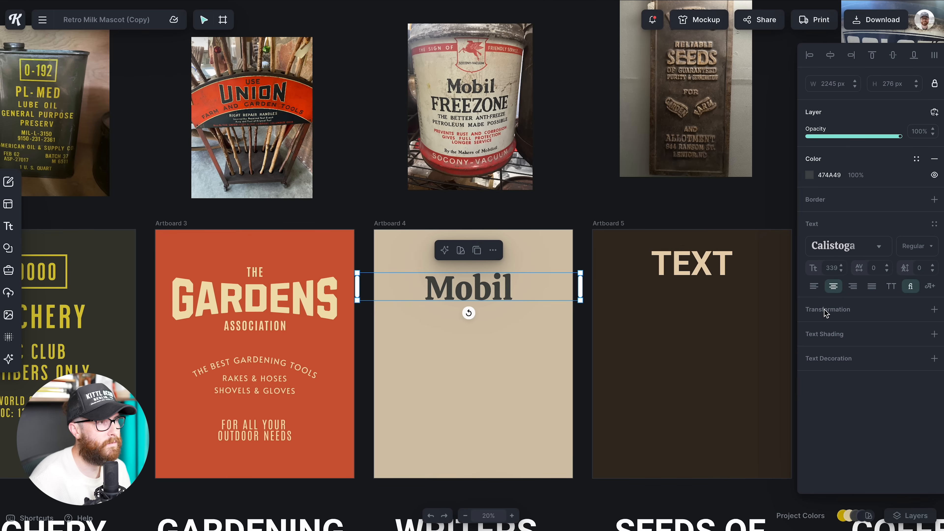
pyautogui.click(854, 246)
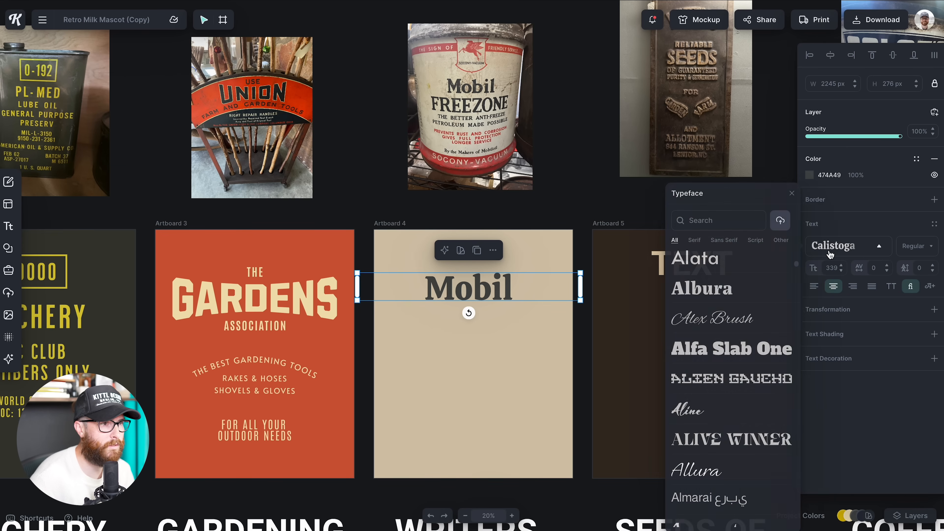
pyautogui.click(700, 241)
pyautogui.scroll(-15, 742, 413)
pyautogui.scroll(-12, 741, 412)
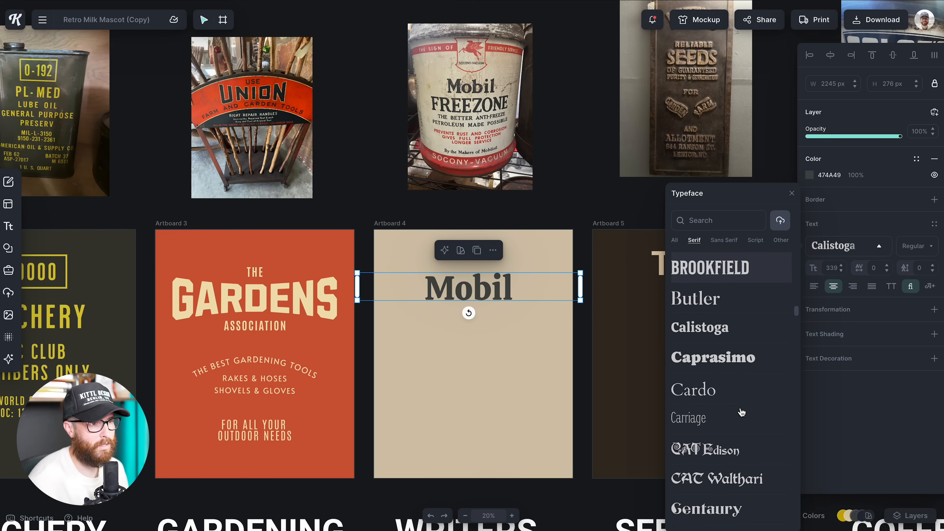
pyautogui.scroll(-20, 681, 414)
pyautogui.click(718, 450)
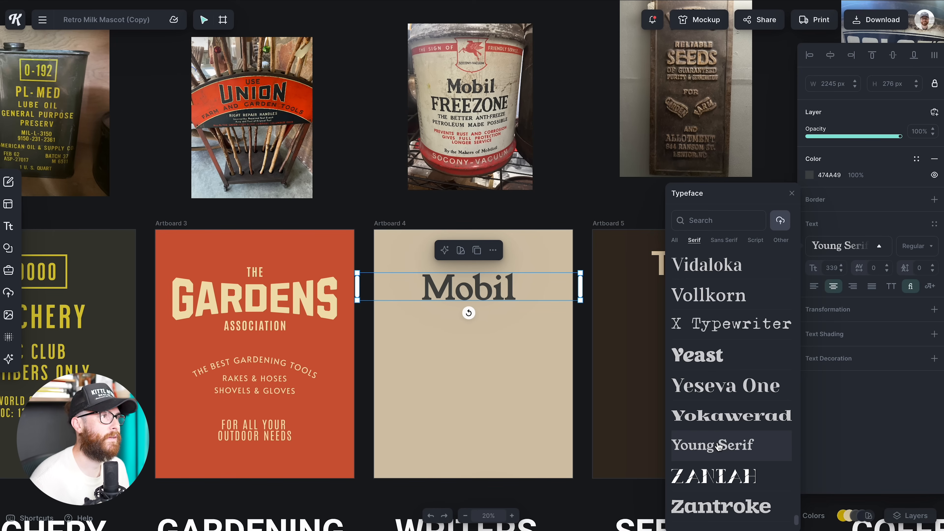
pyautogui.scroll(-1, 720, 445)
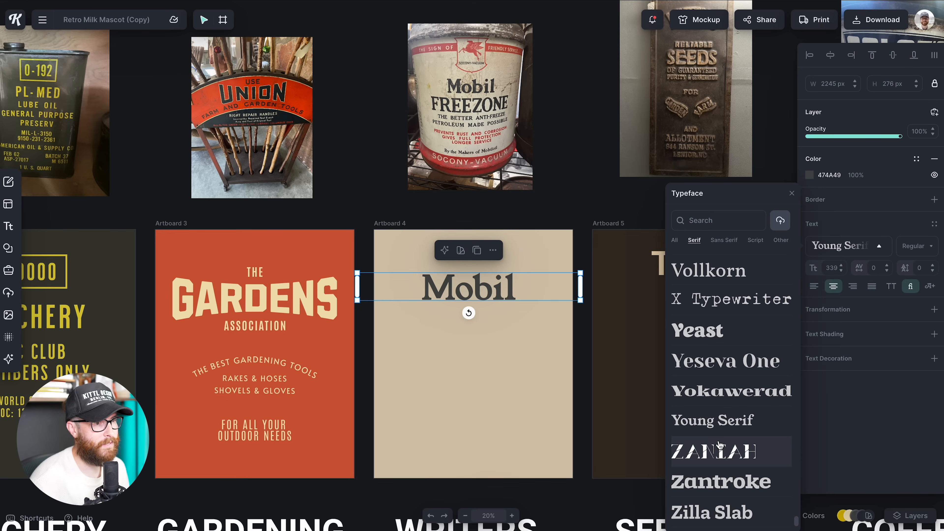
pyautogui.scroll(1, 719, 445)
pyautogui.click(435, 406)
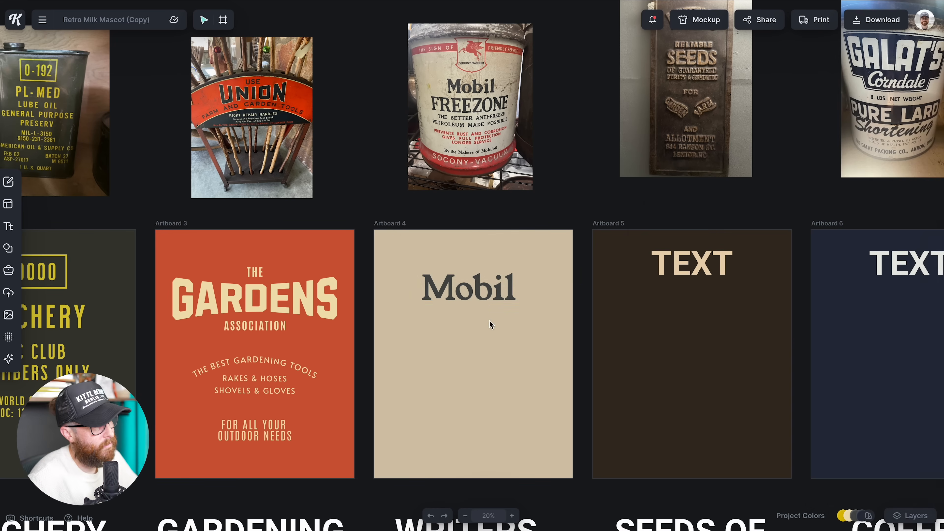
# Compare the Mobil text with the lettering on the Freezone can photo and check the Writers Corner title under Artboard 4.
pyautogui.click(497, 298)
pyautogui.scroll(2, 498, 320)
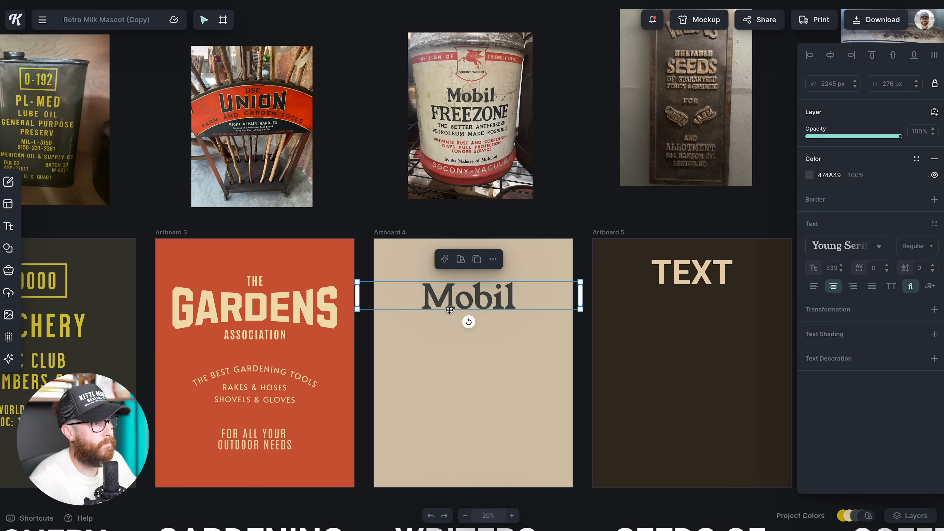
pyautogui.scroll(1, 449, 311)
pyautogui.scroll(1, 519, 316)
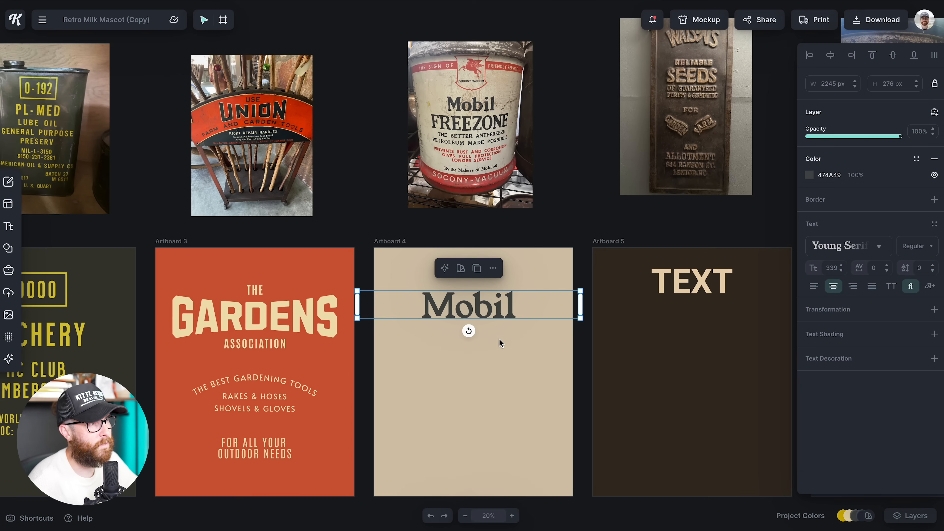
pyautogui.click(497, 354)
pyautogui.scroll(-3, 497, 320)
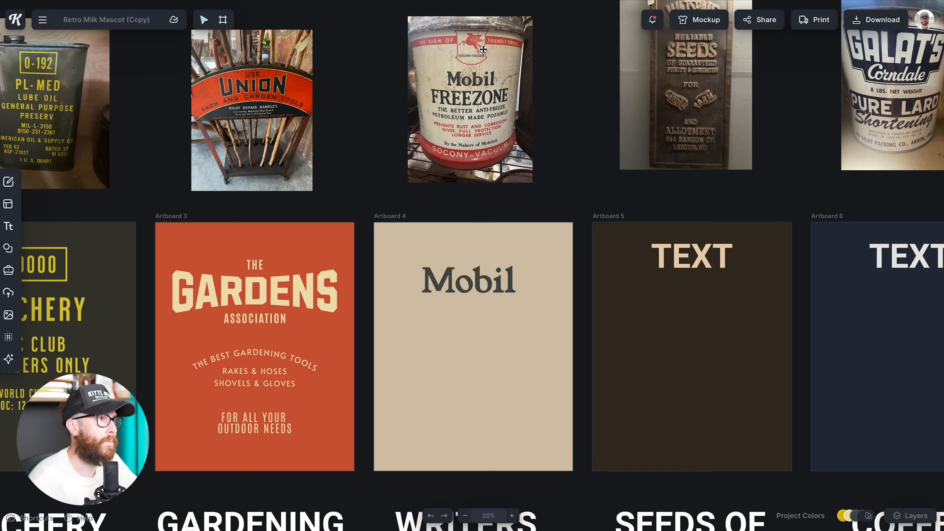
pyautogui.click(474, 279)
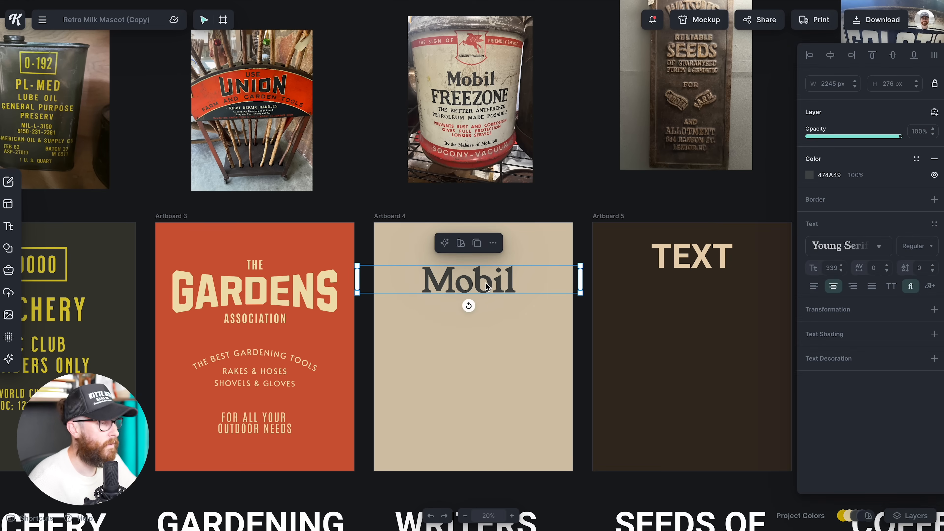
pyautogui.scroll(-2, 504, 355)
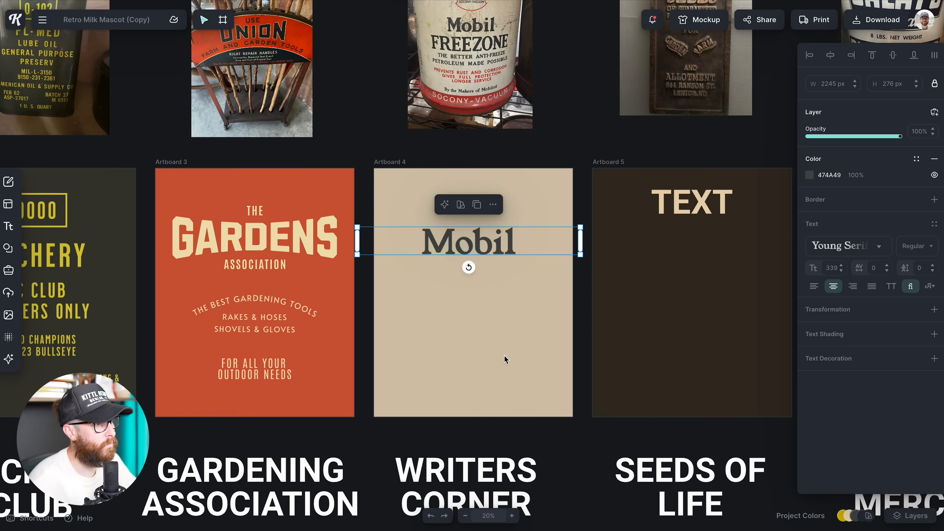
pyautogui.scroll(-1, 498, 427)
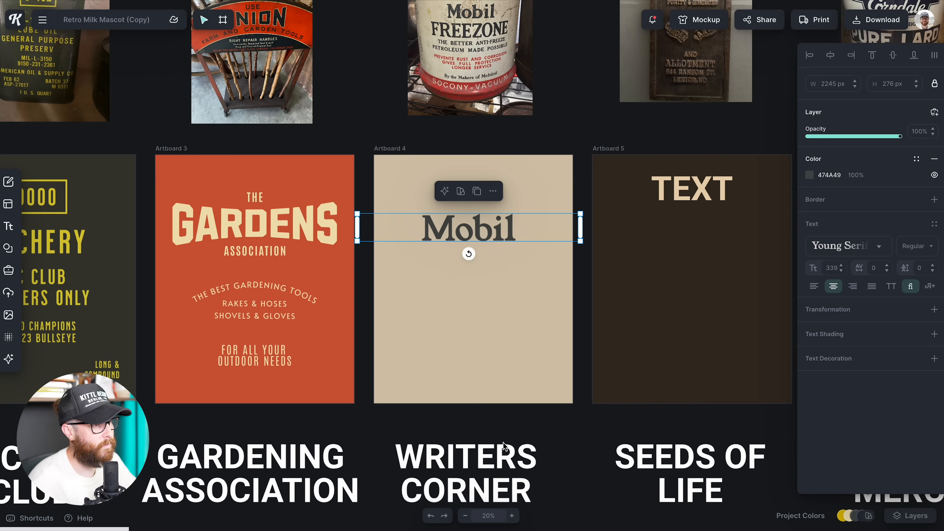
pyautogui.scroll(2, 505, 440)
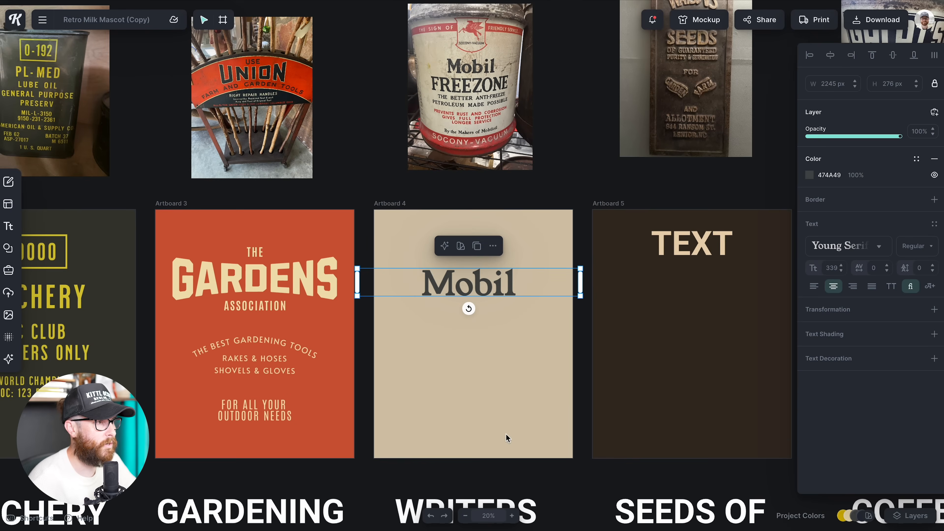
# Replace the Mobil wording on Artboard 4 with Writing, starting with a capital W.
pyautogui.press('Return')
pyautogui.write('writing')
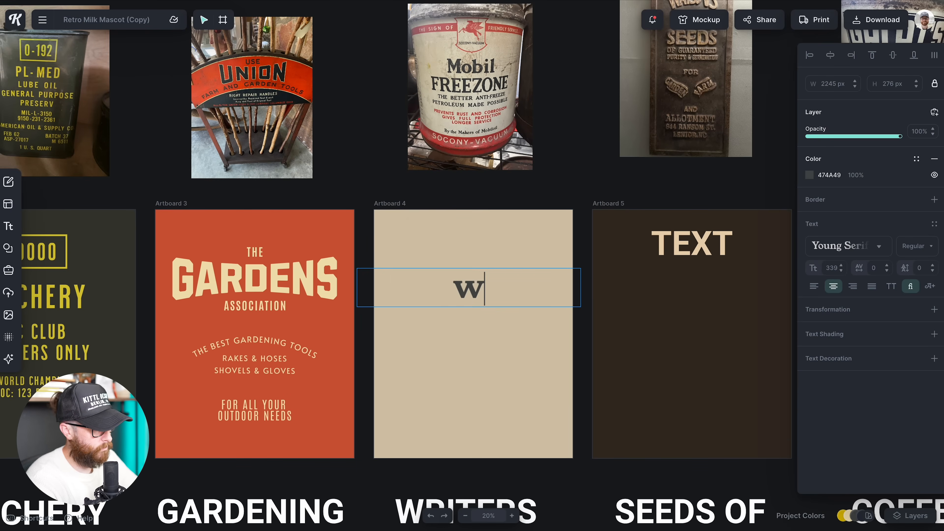
pyautogui.click(438, 288)
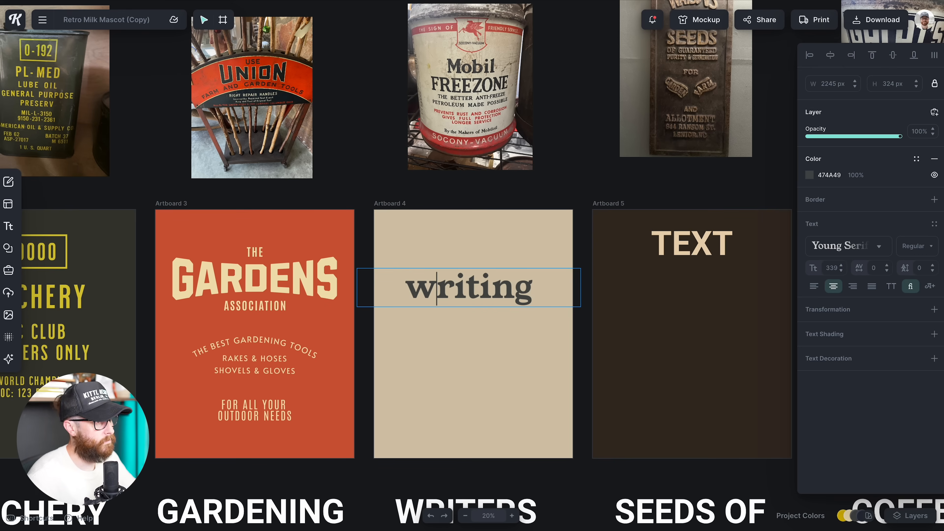
pyautogui.press('BackSpace')
pyautogui.write('W')
pyautogui.press('Escape')
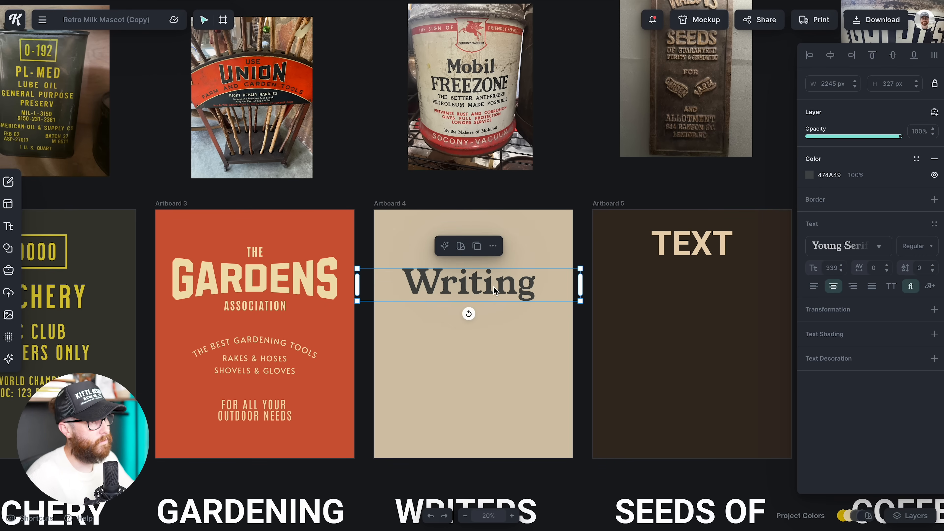
pyautogui.press('Escape')
# Duplicate the Writing text below itself, word the copy as Room in all caps, and adjust the spacing between the two lines.
pyautogui.moveTo(495, 290); pyautogui.dragTo(490, 326)
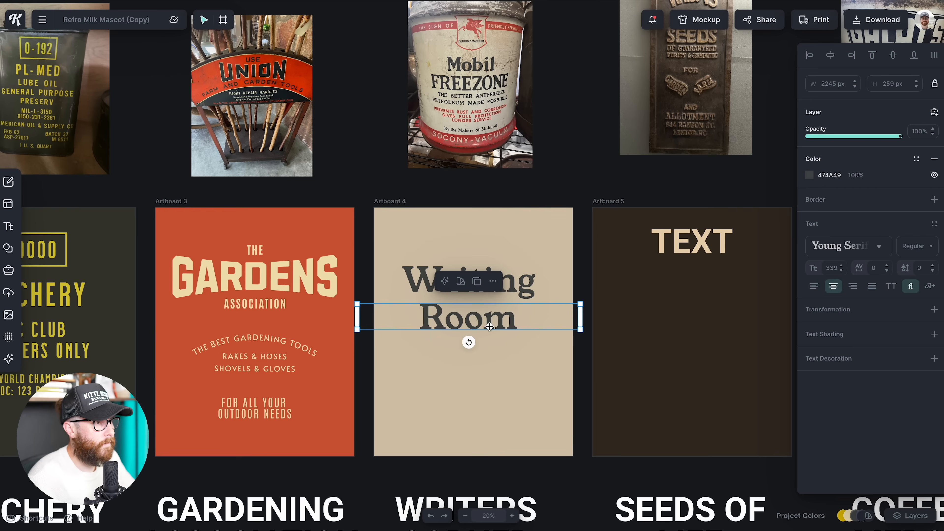
pyautogui.moveTo(489, 326); pyautogui.dragTo(509, 315)
pyautogui.click(890, 286)
pyautogui.click(508, 371)
pyautogui.click(519, 399)
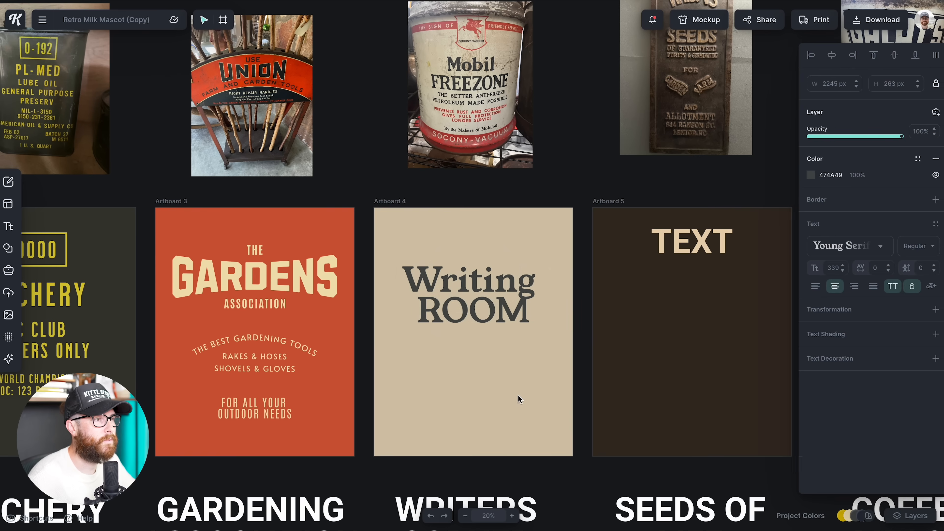
pyautogui.moveTo(534, 290); pyautogui.dragTo(533, 280)
pyautogui.click(531, 390)
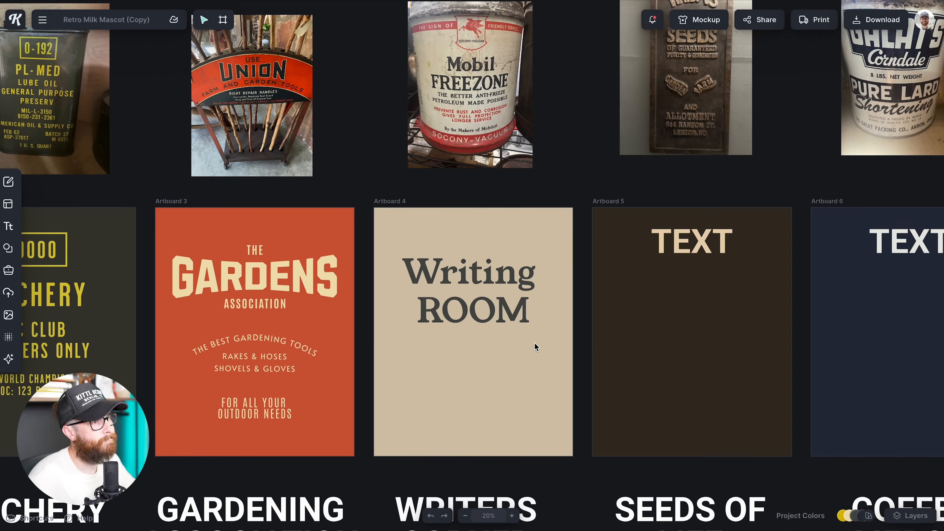
# Change the wording of the Writing line to The and reduce its font size to 220.
pyautogui.click(511, 274)
pyautogui.scroll(1, 496, 332)
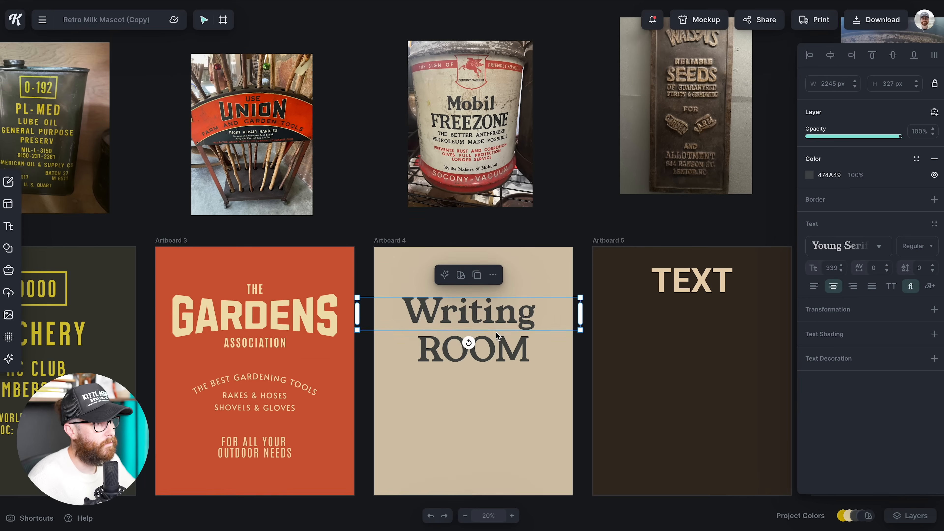
pyautogui.press('Escape')
pyautogui.click(482, 315)
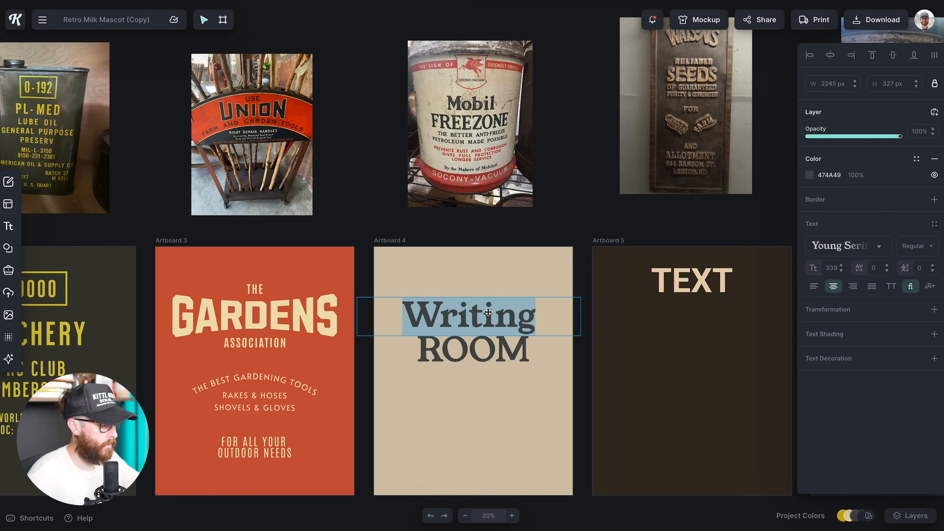
pyautogui.write('The')
pyautogui.press('Escape')
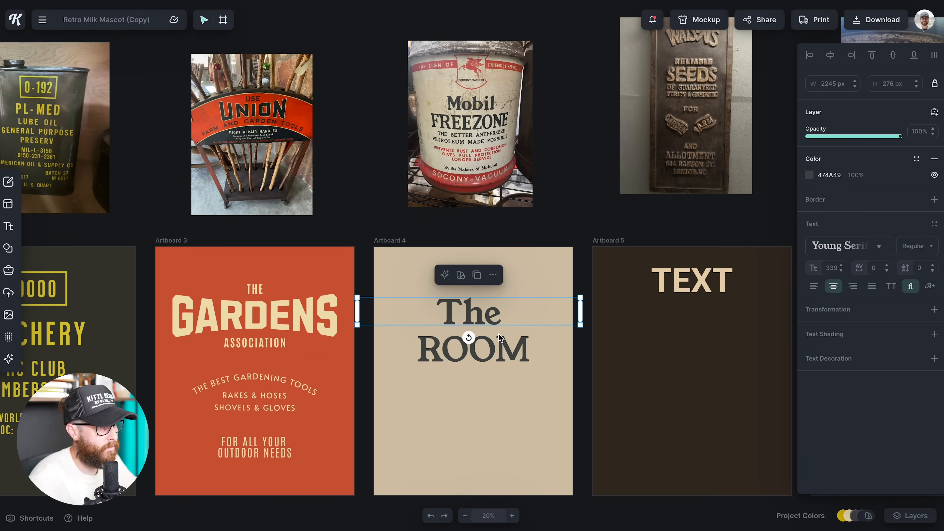
pyautogui.hotkey('ctrl', 'shift', ',')
pyautogui.press('Escape')
# Duplicate the The text, place the copy between The and ROOM, and change its wording to WRITING.
pyautogui.click(477, 320)
pyautogui.hotkey('ctrl', 'd')
pyautogui.doubleClick(474, 315)
pyautogui.write('WRITING')
pyautogui.press('Escape')
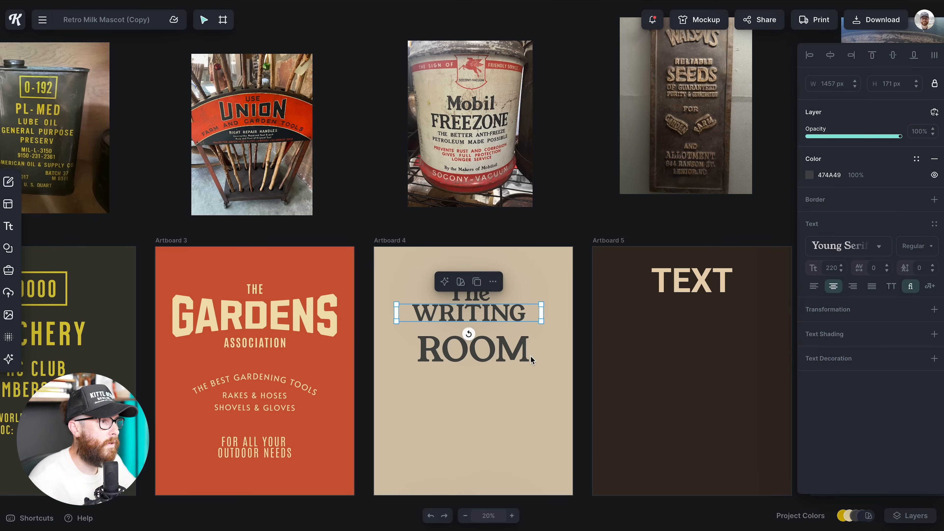
# Reduce the ROOM text to font size 220 to match WRITING and move WRITING down close above it.
pyautogui.click(526, 355)
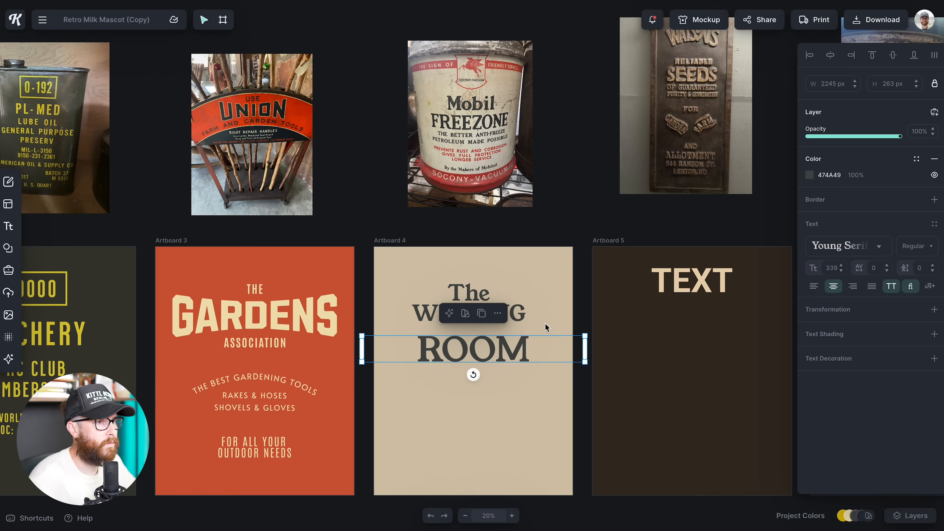
pyautogui.click(519, 315)
pyautogui.hotkey('ctrl', 'alt', 'c')
pyautogui.click(512, 352)
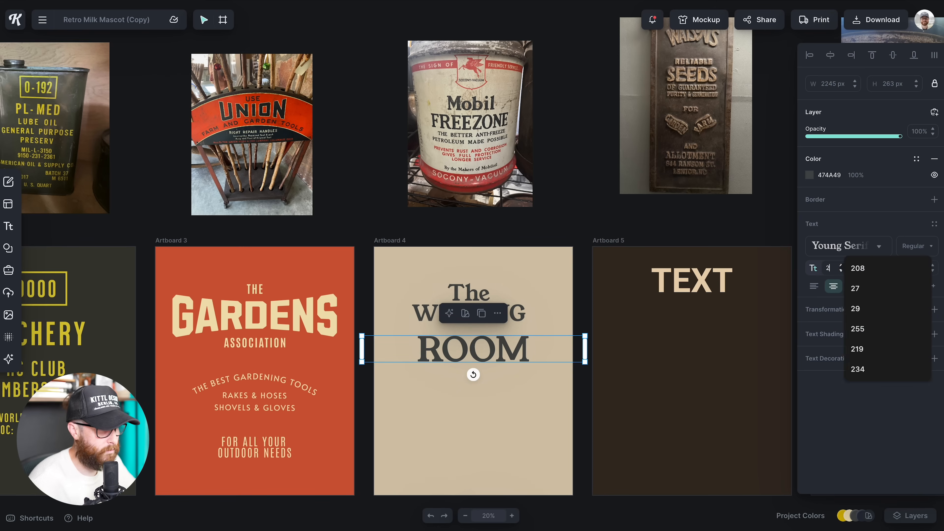
pyautogui.hotkey('ctrl', 'alt', 'v')
pyautogui.moveTo(513, 326); pyautogui.dragTo(512, 322)
pyautogui.click(449, 303)
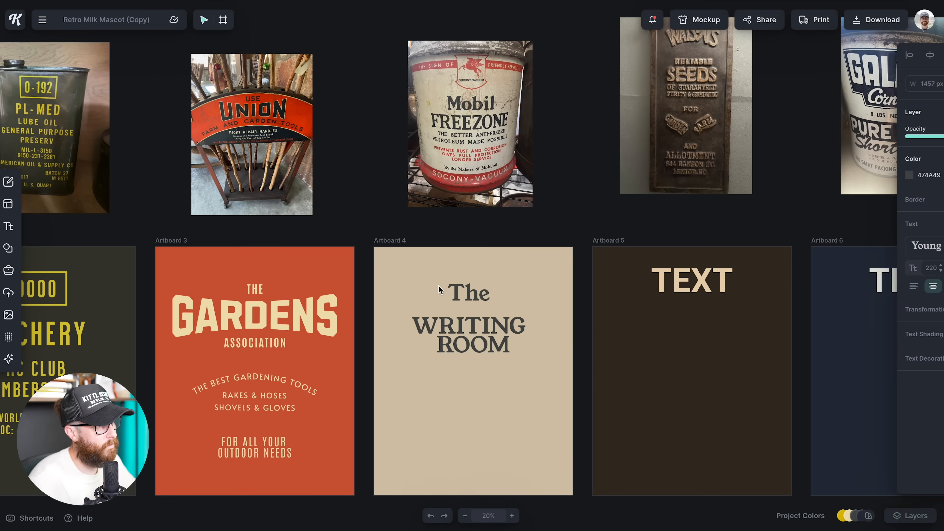
# Shrink the The text, set it just above WRITING, and nudge ROOM down slightly for even line spacing.
pyautogui.click(456, 292)
pyautogui.moveTo(541, 288); pyautogui.dragTo(527, 291)
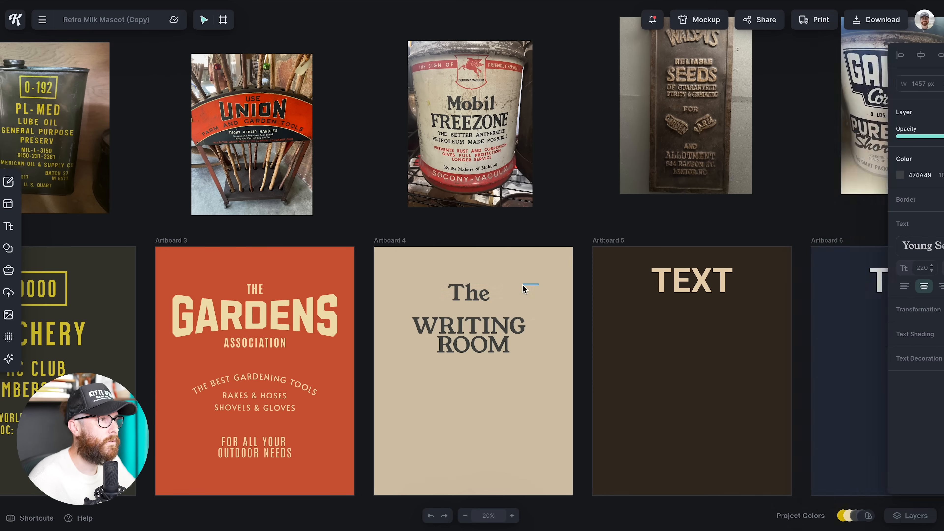
pyautogui.moveTo(495, 350); pyautogui.dragTo(496, 354)
# Select the three text lines on Artboard 4 and move them together slightly down.
pyautogui.hotkey('ctrl', 'a')
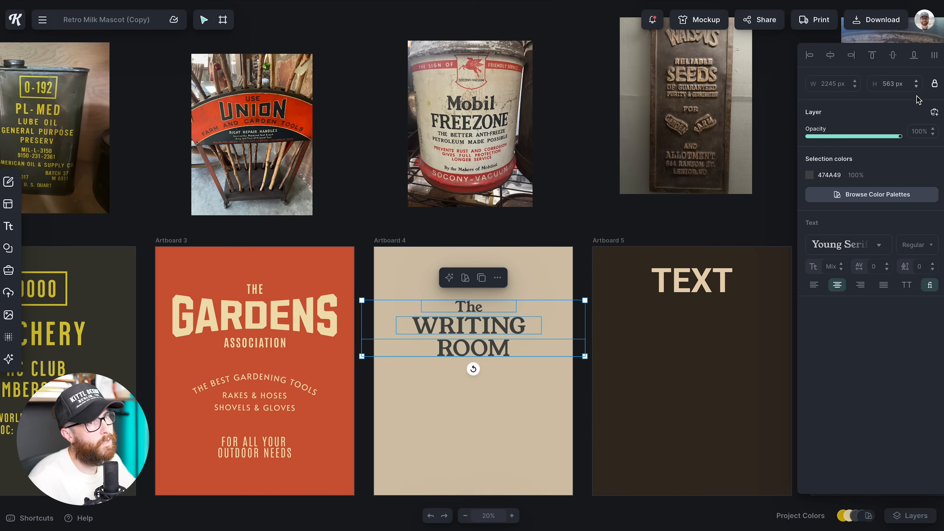
pyautogui.click(489, 375)
pyautogui.hotkey('ctrl', 'a')
pyautogui.moveTo(472, 323); pyautogui.dragTo(472, 331)
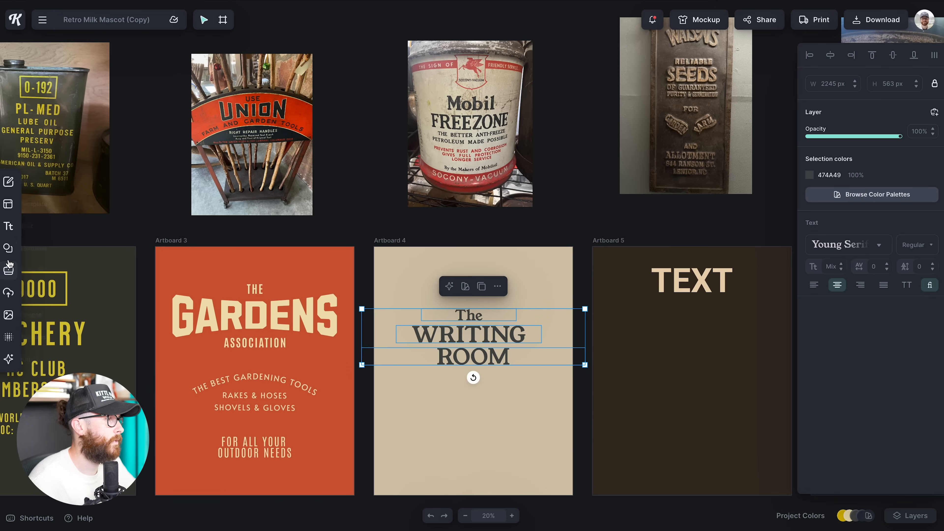
# Add the shield badge with notched upper corners from the Badges shapes collection to Artboard 4.
pyautogui.click(8, 248)
pyautogui.click(78, 100)
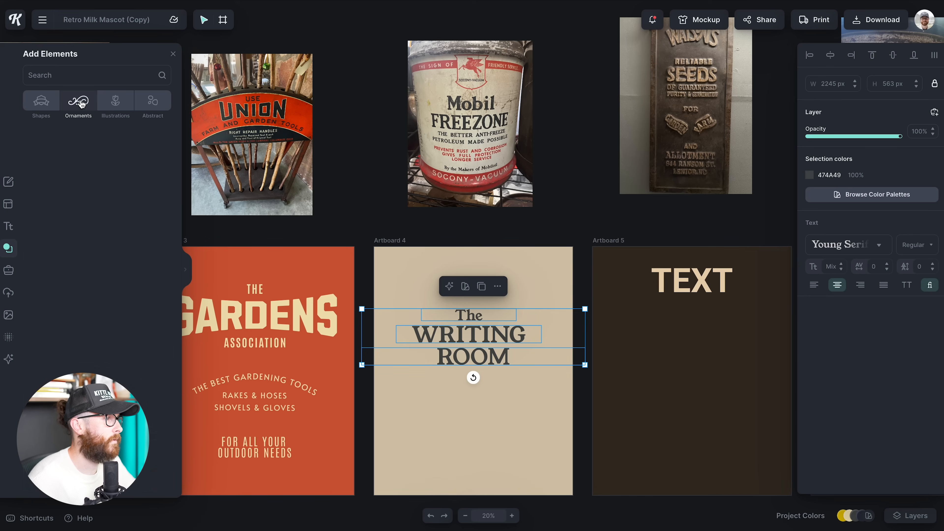
pyautogui.scroll(-3, 144, 317)
pyautogui.scroll(-10, 144, 317)
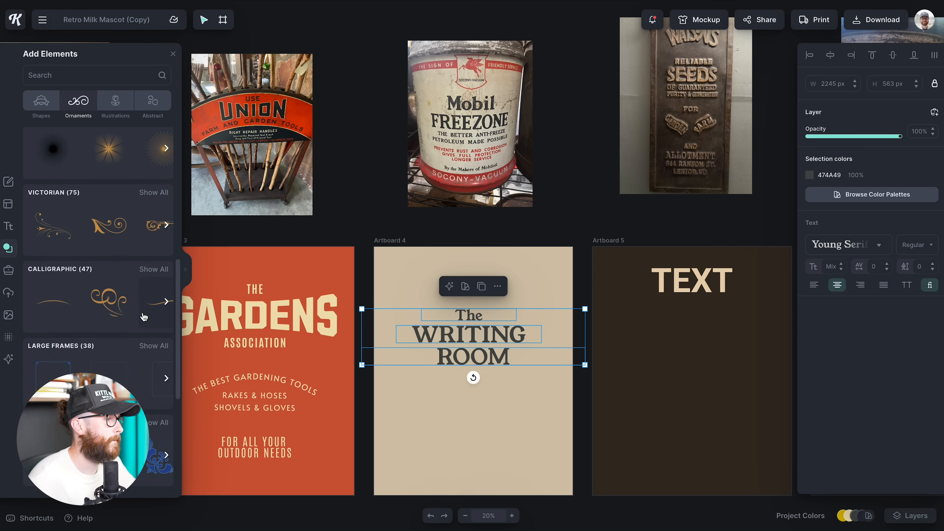
pyautogui.scroll(-5, 145, 317)
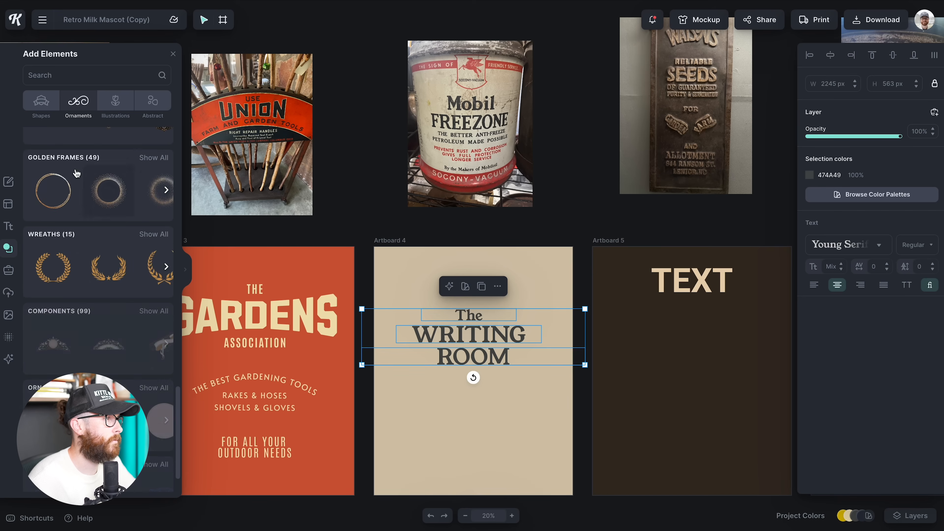
pyautogui.click(41, 101)
pyautogui.scroll(-2, 85, 272)
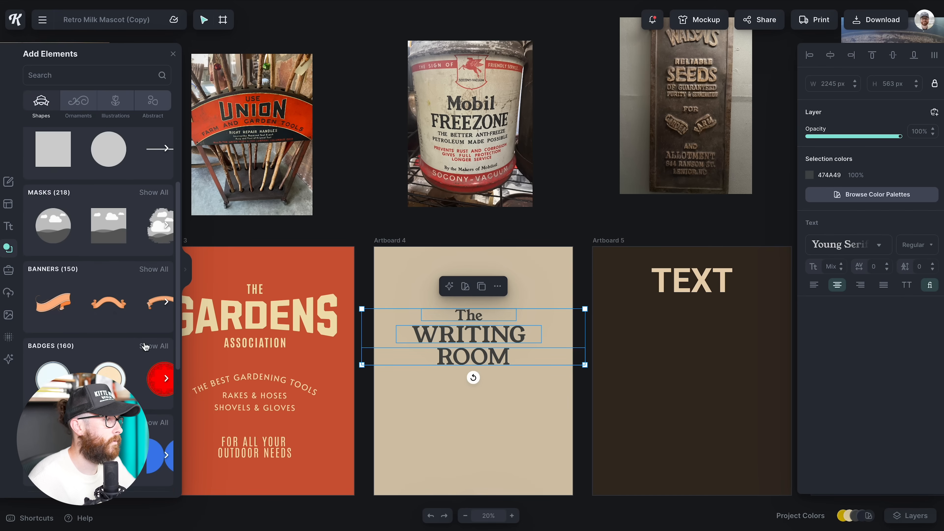
pyautogui.click(152, 344)
pyautogui.scroll(-8, 72, 263)
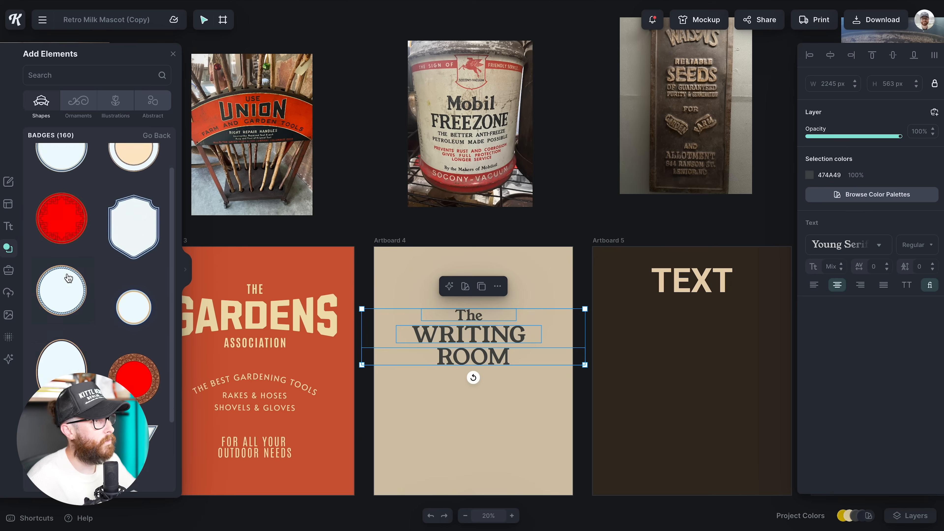
pyautogui.scroll(-10, 77, 286)
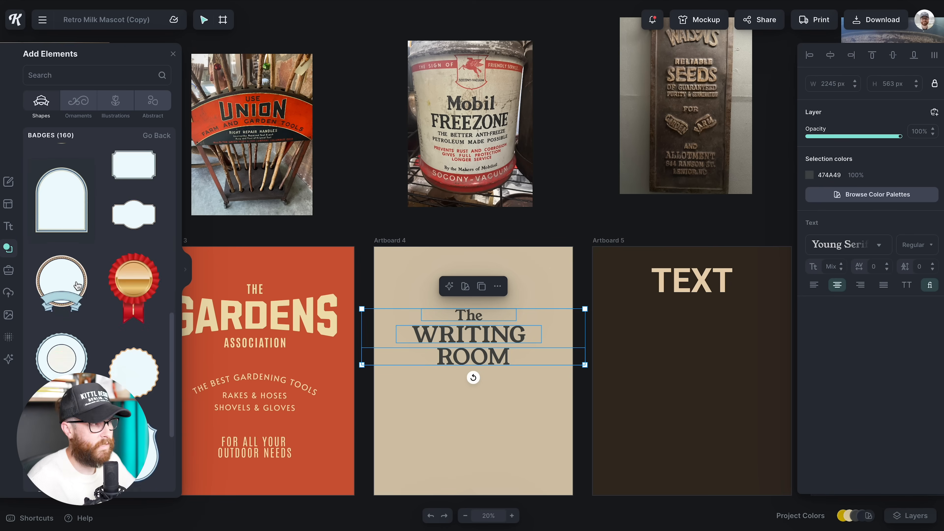
pyautogui.scroll(15, 78, 260)
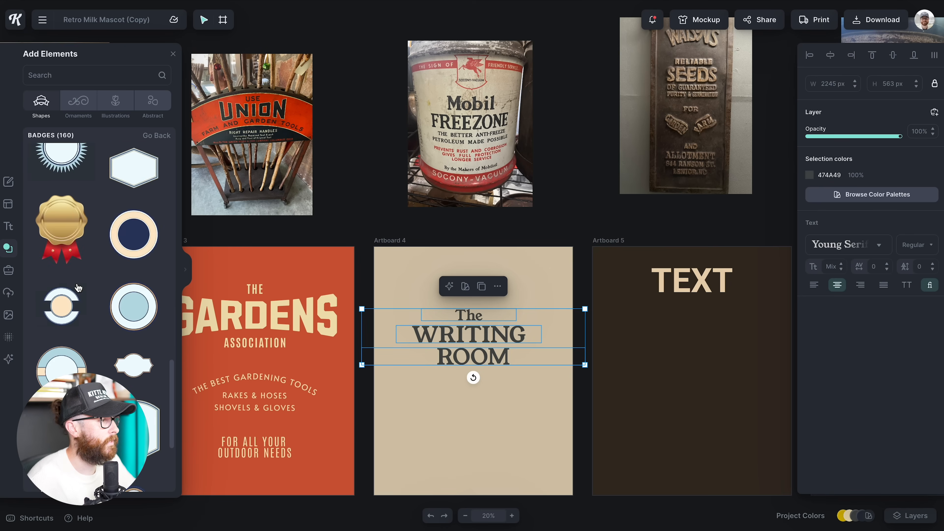
pyautogui.click(133, 257)
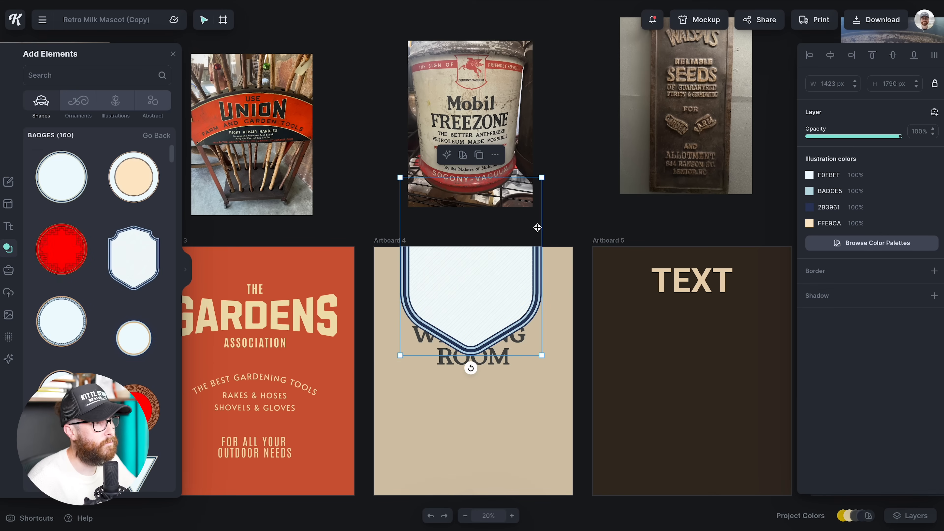
# Resize the shield badge to about 460 by 389 px and center it horizontally above The on Artboard 4.
pyautogui.moveTo(542, 178); pyautogui.dragTo(490, 243)
pyautogui.moveTo(471, 273); pyautogui.dragTo(492, 265)
pyautogui.click(829, 57)
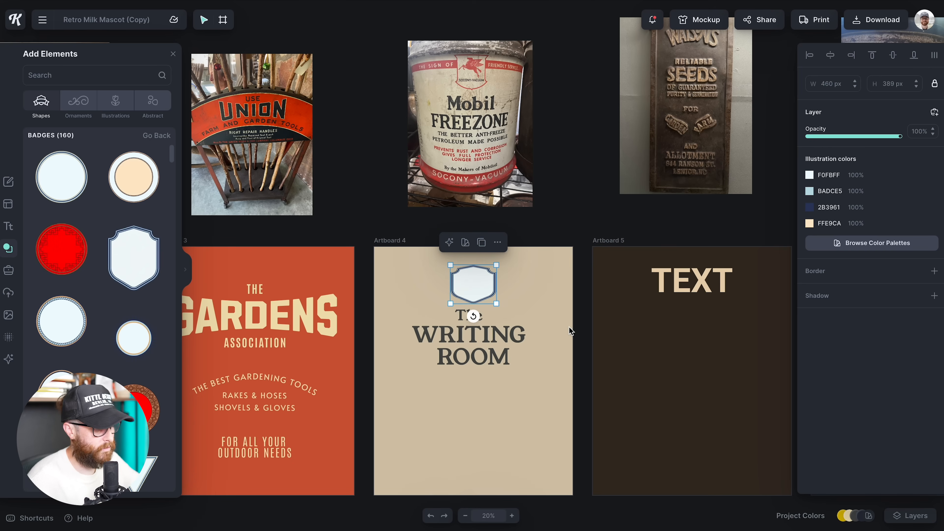
# Remove the badge's F0FBFF, BADCE5 and FFE9CA colors and recolor its outlines 393A32.
pyautogui.hotkey('ctrl', '+')
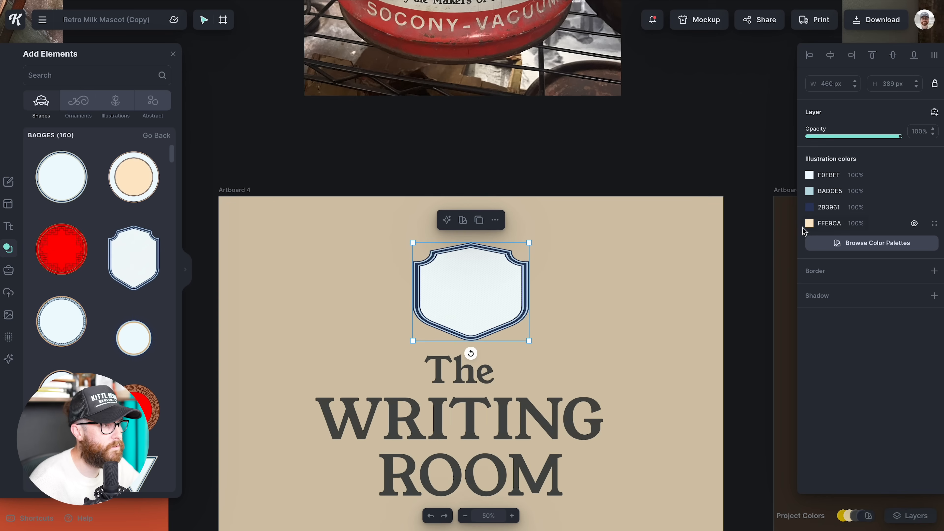
pyautogui.hotkey('ctrl', '+')
pyautogui.click(809, 175)
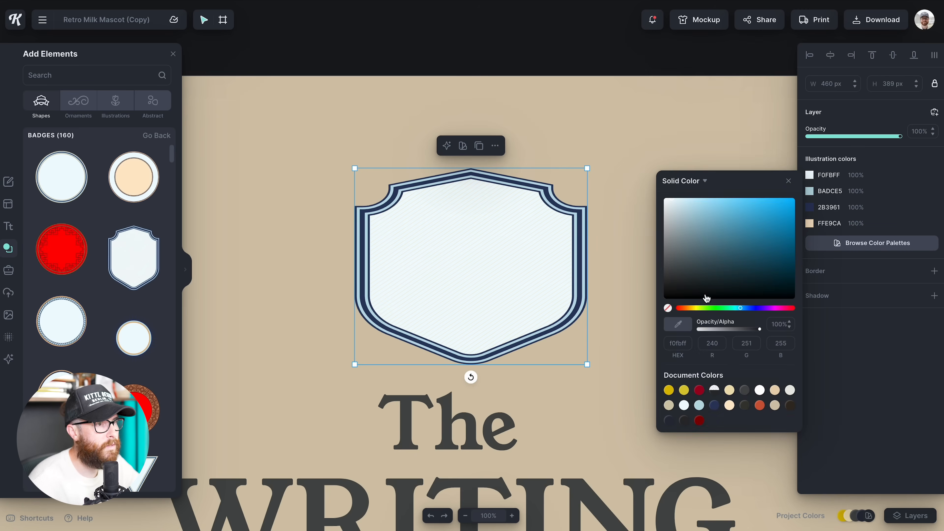
pyautogui.click(668, 309)
pyautogui.click(809, 190)
pyautogui.click(668, 324)
pyautogui.click(809, 224)
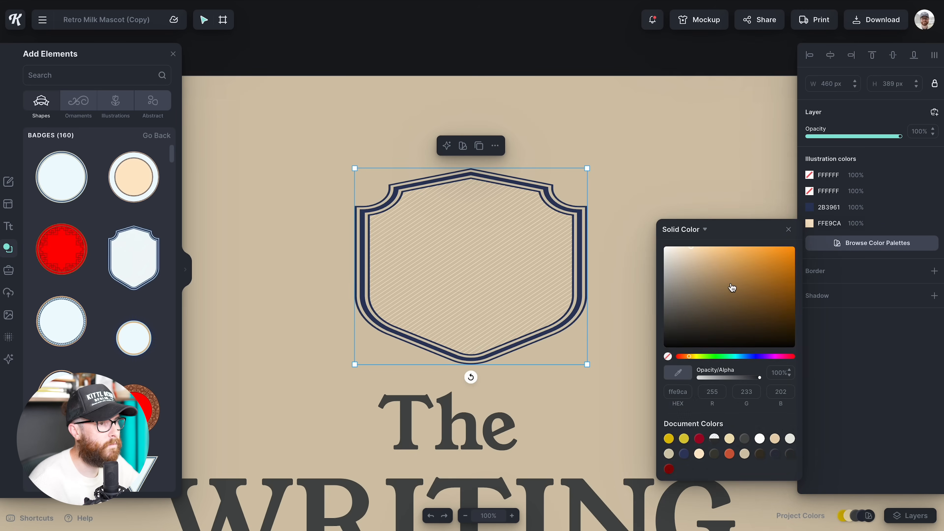
pyautogui.click(668, 356)
pyautogui.click(809, 208)
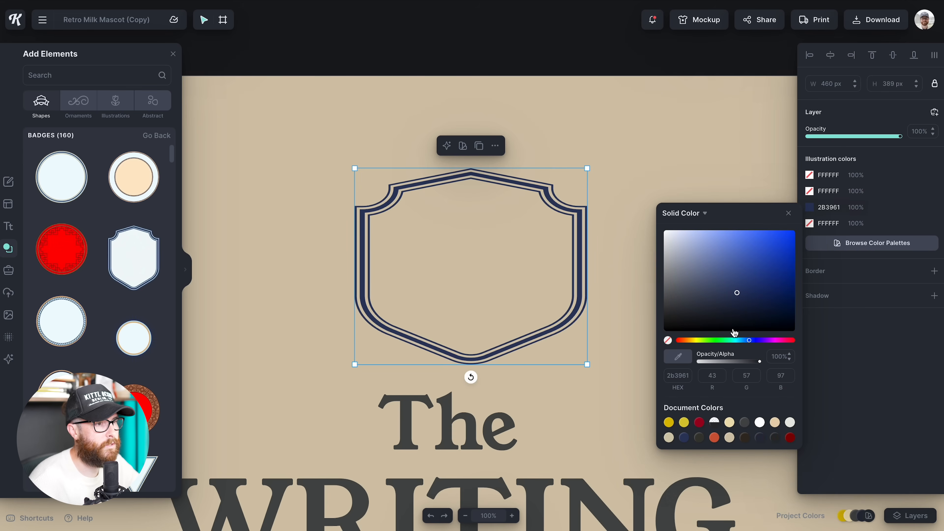
pyautogui.click(700, 437)
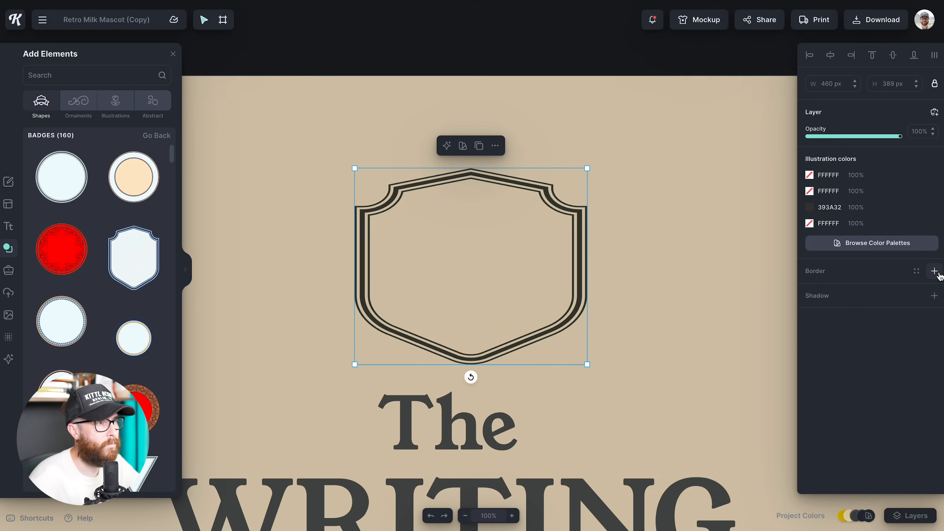
pyautogui.click(935, 271)
pyautogui.moveTo(814, 317); pyautogui.dragTo(822, 316)
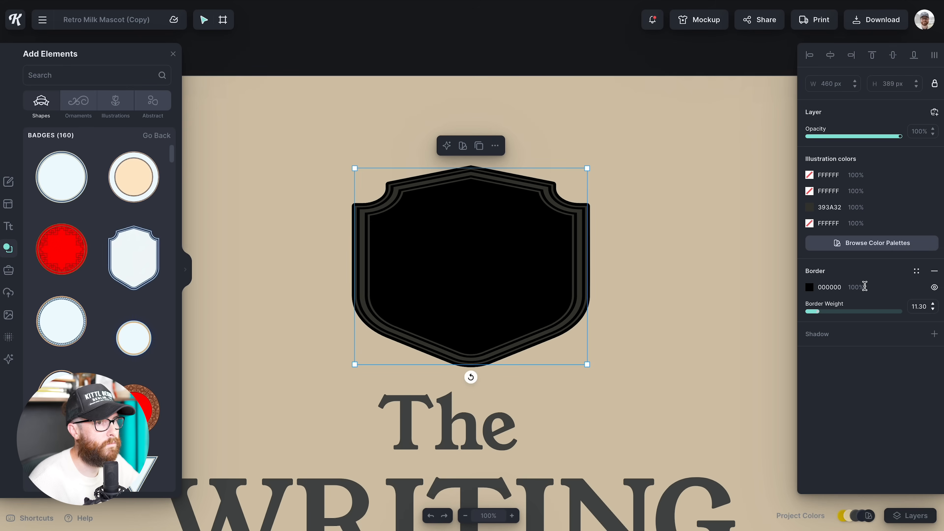
pyautogui.click(934, 271)
pyautogui.click(727, 268)
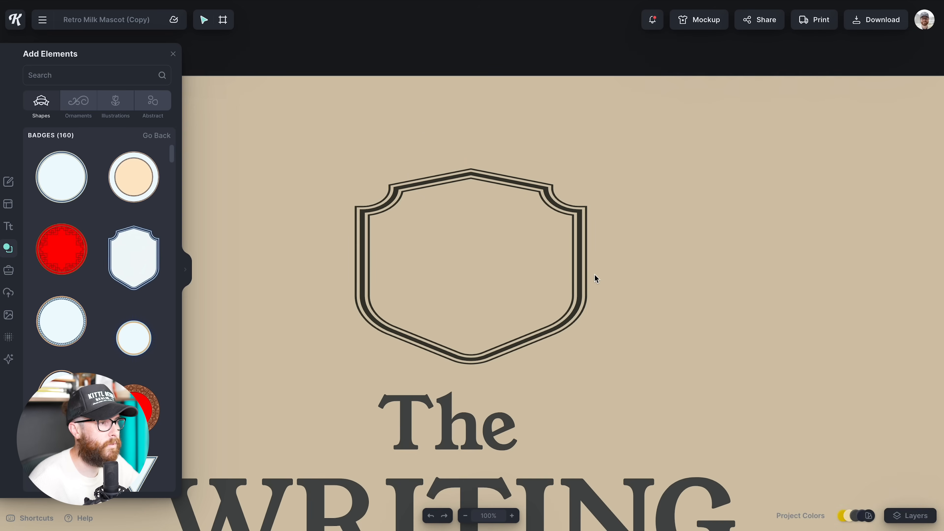
# Search the elements for book, add the open beige book illustration, and place it inside the shield at about 353 by 219 px.
pyautogui.click(39, 72)
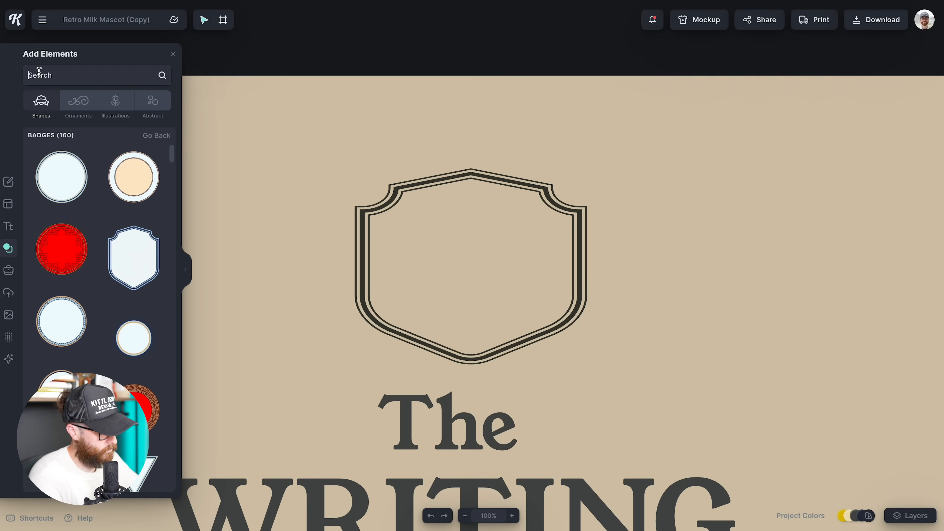
pyautogui.write('book')
pyautogui.press('Return')
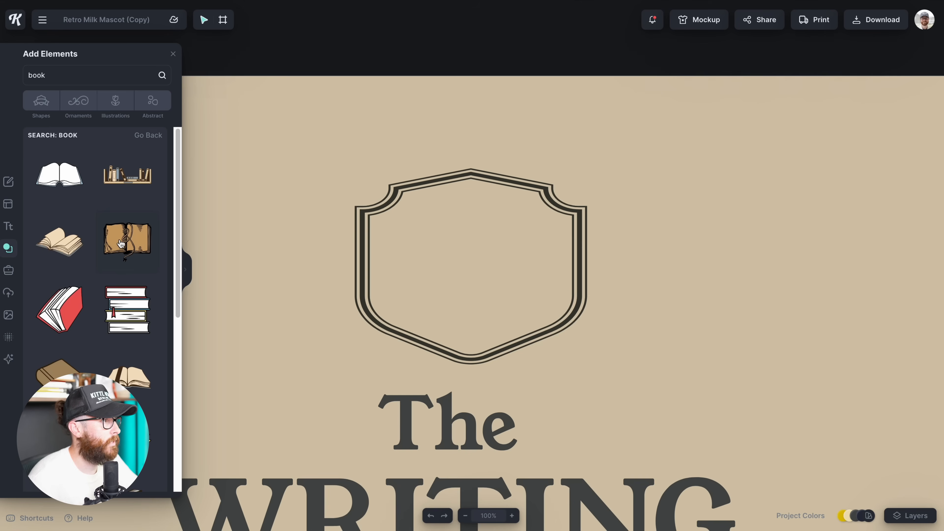
pyautogui.click(67, 248)
pyautogui.moveTo(489, 259); pyautogui.dragTo(507, 278)
# Remove the book's 95ACBC and F4DFC1 colors and recolor its lines 393A32.
pyautogui.click(810, 175)
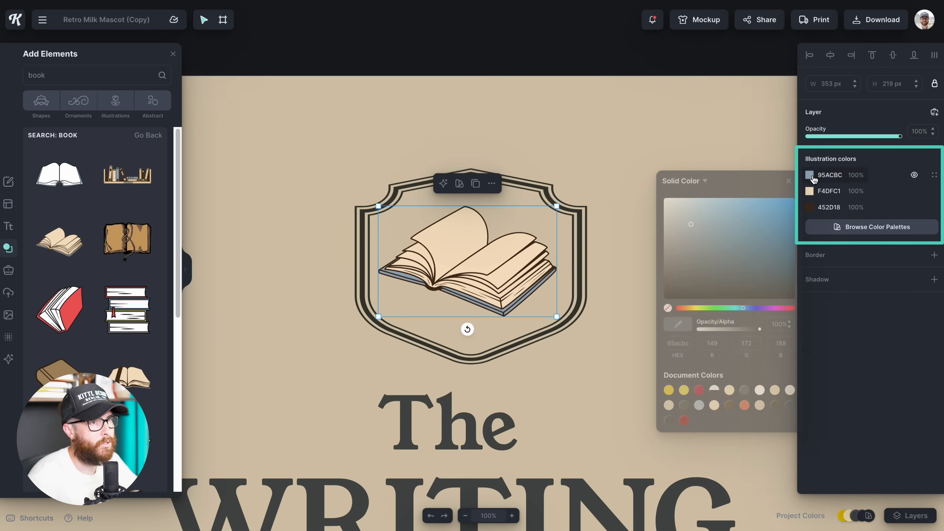
pyautogui.click(668, 308)
pyautogui.click(809, 190)
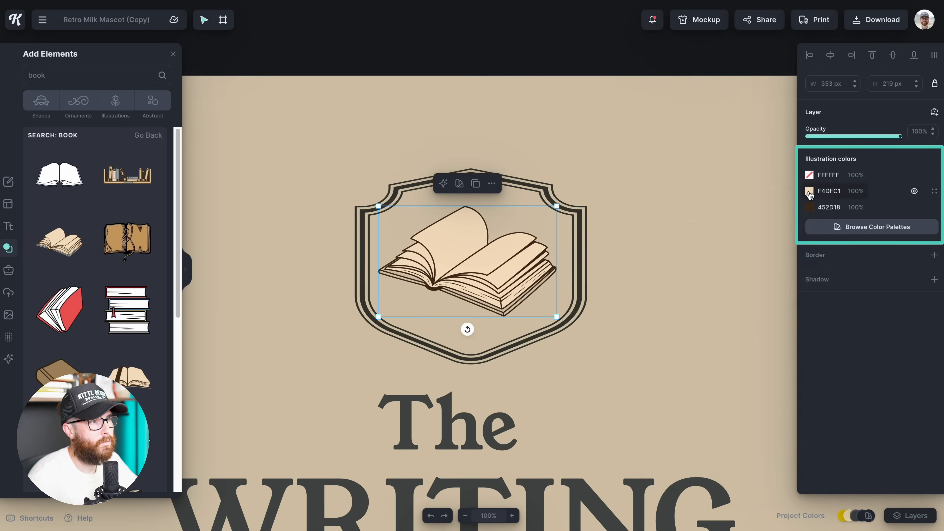
pyautogui.click(668, 324)
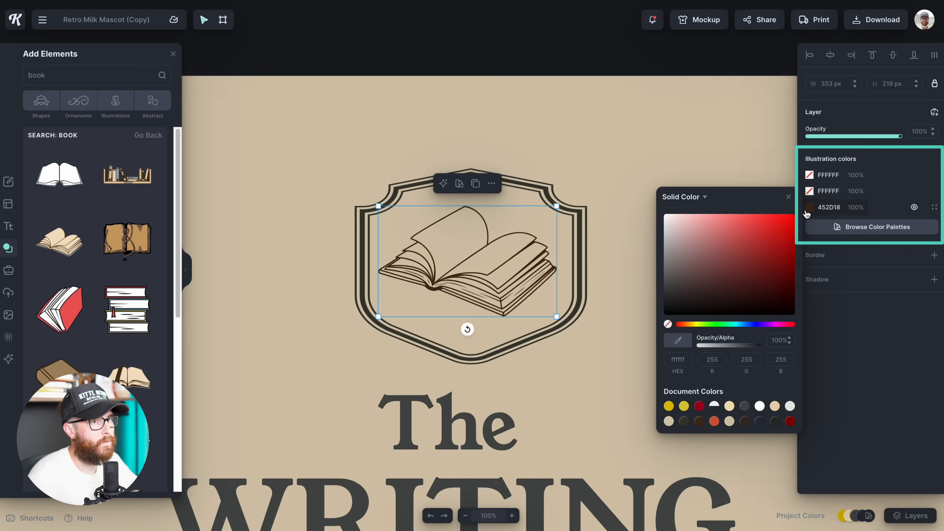
pyautogui.click(809, 208)
pyautogui.click(684, 438)
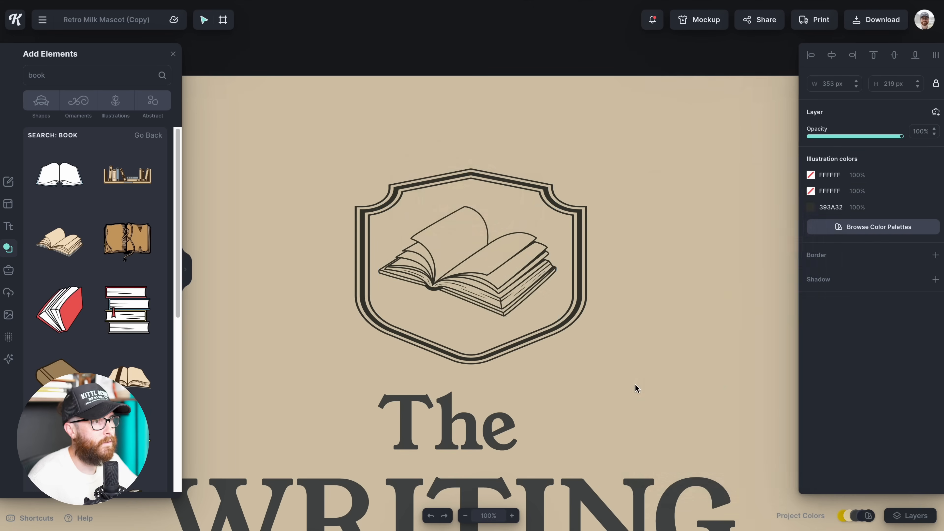
# Add a border to the book illustration in color 393A32 with a weight of 1.
pyautogui.click(933, 255)
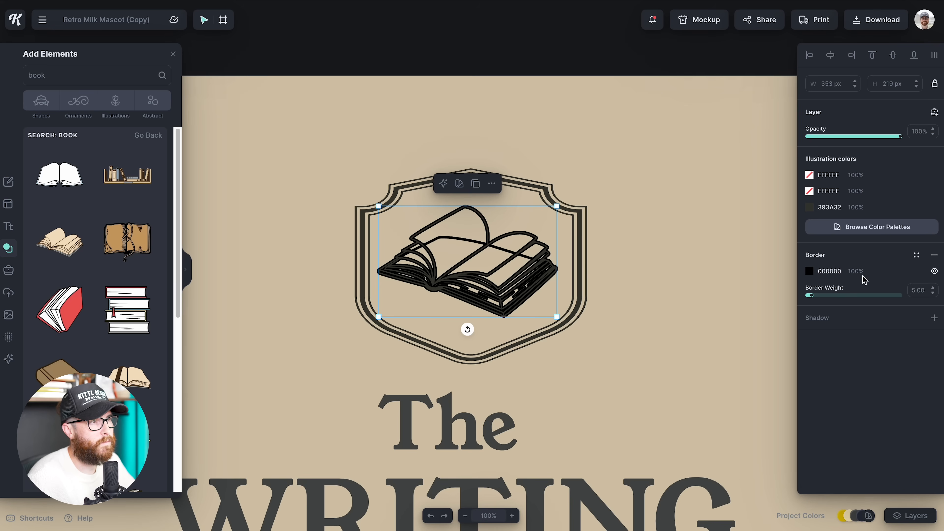
pyautogui.click(810, 272)
pyautogui.click(684, 487)
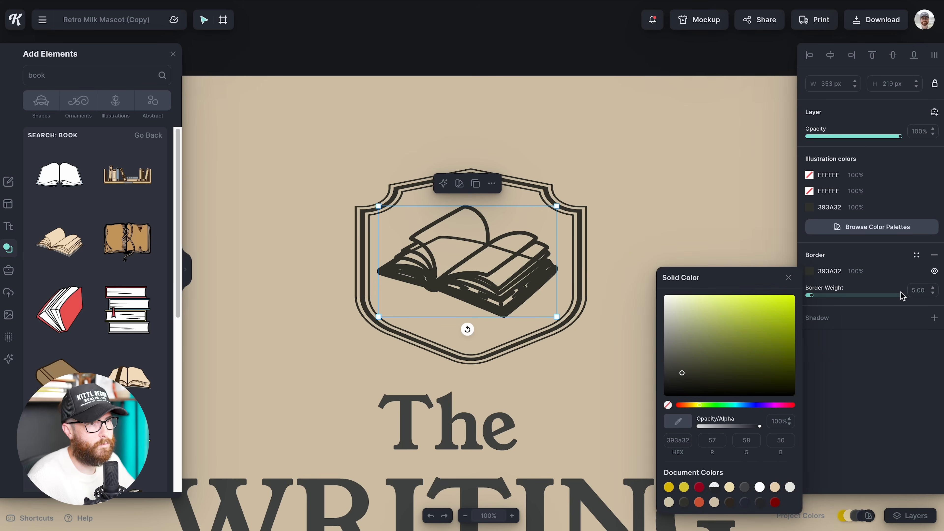
pyautogui.click(921, 290)
pyautogui.write('1')
pyautogui.press('Return')
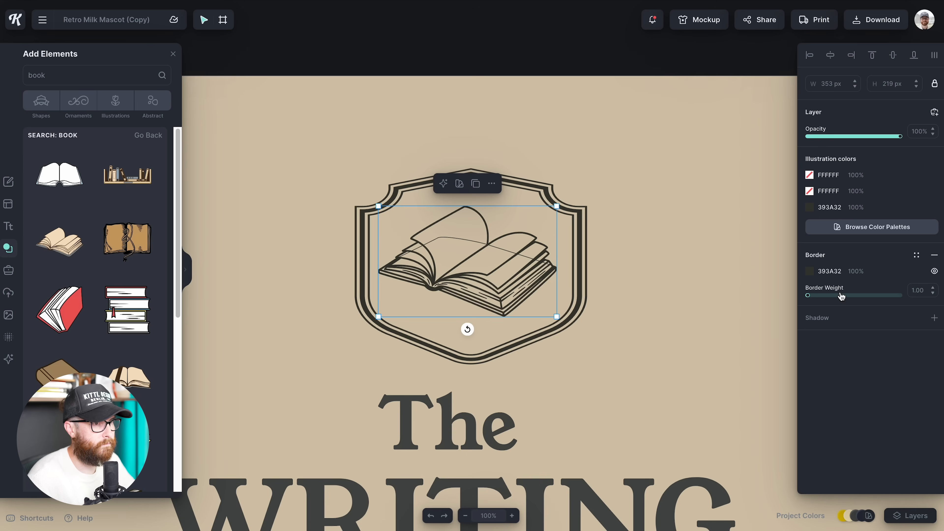
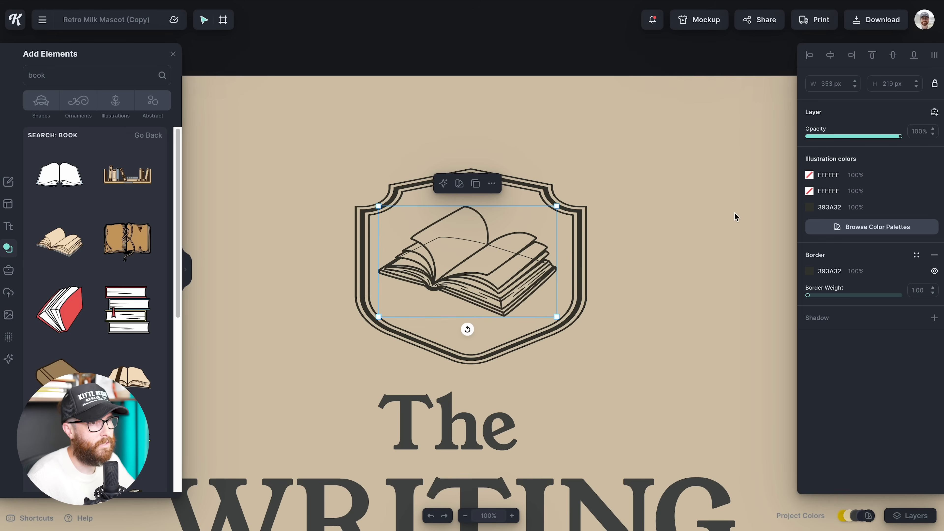
# Fill the book's pages with beige D4C6AD sampled from the artboard background and slightly increase the book's border weight.
pyautogui.click(812, 191)
pyautogui.click(678, 340)
pyautogui.click(622, 317)
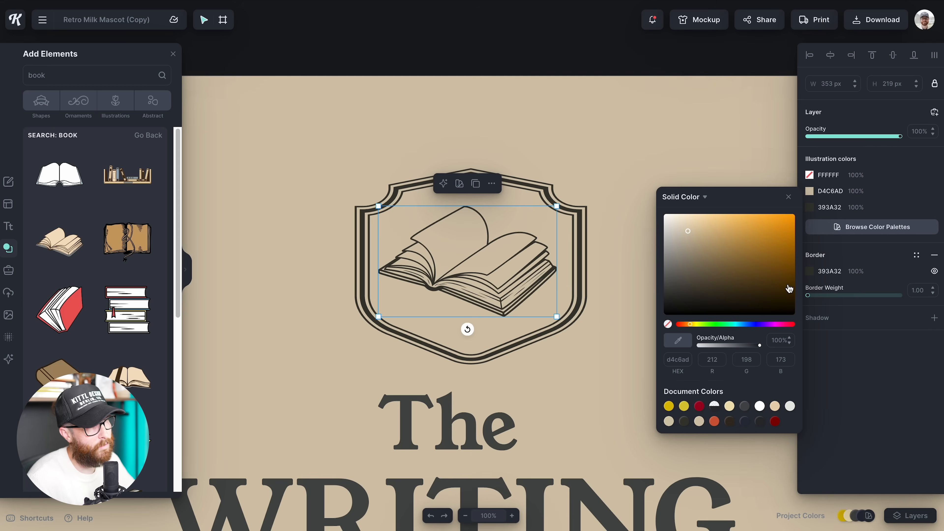
pyautogui.moveTo(809, 297); pyautogui.dragTo(809, 297)
pyautogui.click(737, 309)
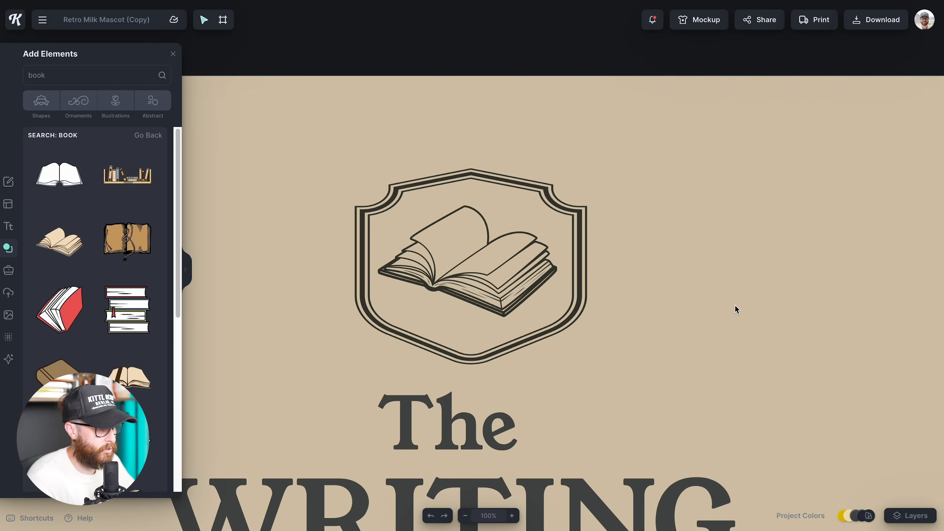
# Move the three text lines and the book badge slightly down on Artboard 4, leaving a wider gap between them.
pyautogui.hotkey('ctrl', '-')
pyautogui.hotkey('ctrl', '-')
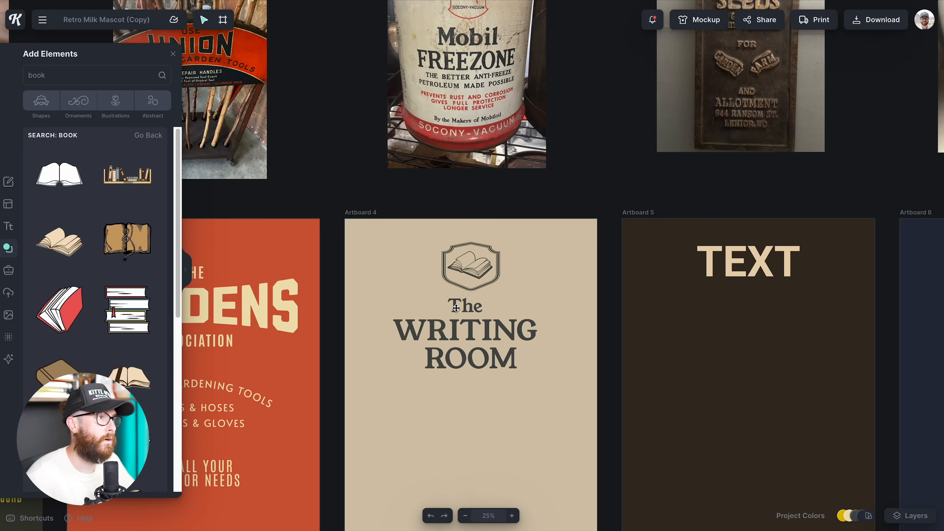
pyautogui.moveTo(439, 278); pyautogui.dragTo(440, 280)
pyautogui.click(516, 293)
pyautogui.scroll(1, 521, 290)
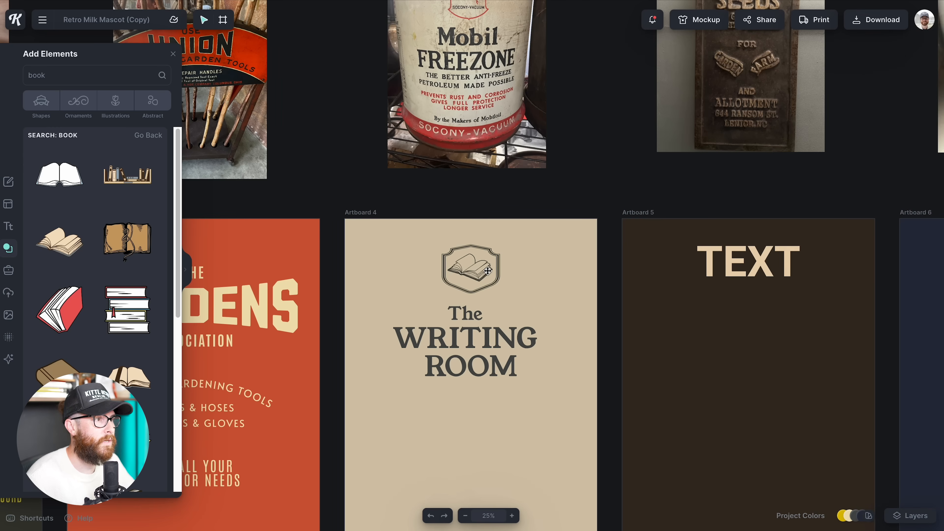
pyautogui.scroll(-1, 530, 296)
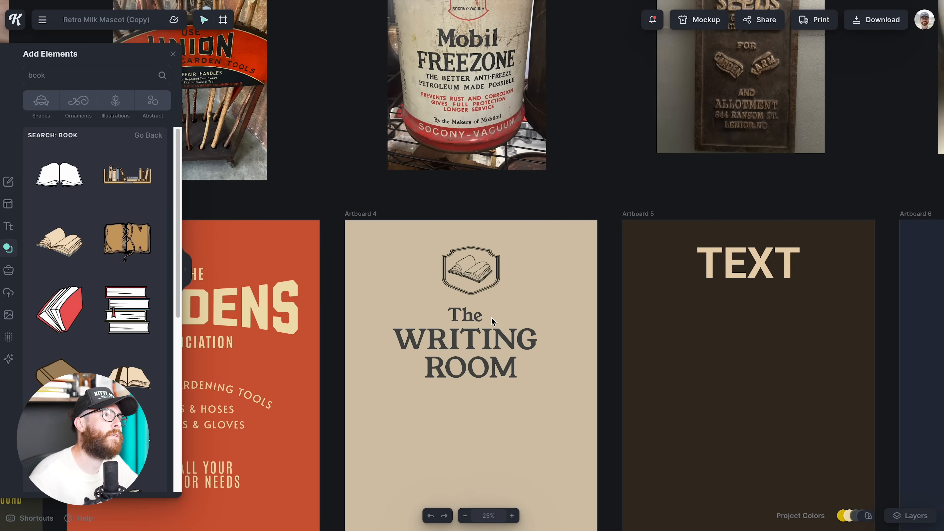
# Set the The line in all capitals, reduce its width to 775 px, and center it just above WRITING.
pyautogui.click(477, 320)
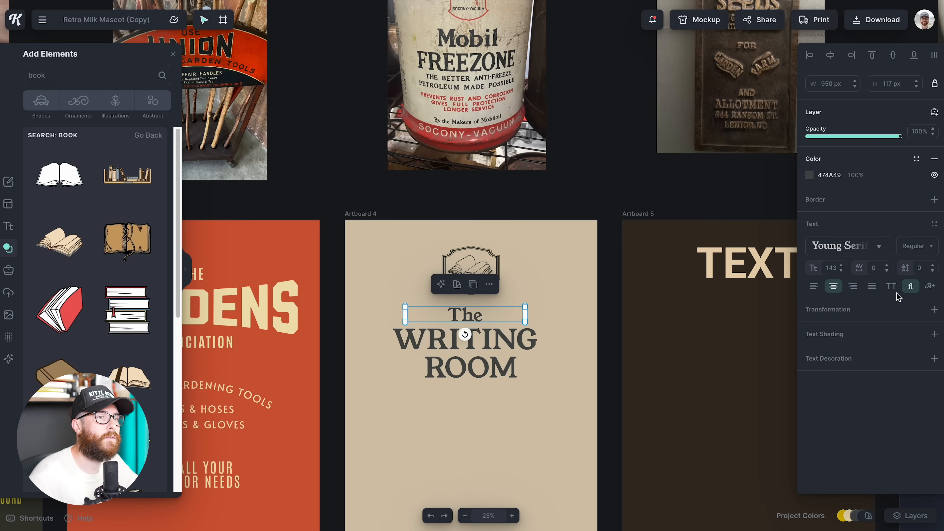
pyautogui.click(891, 285)
pyautogui.tripleClick(829, 81)
pyautogui.write('775')
pyautogui.press('Return')
pyautogui.moveTo(481, 317); pyautogui.dragTo(481, 318)
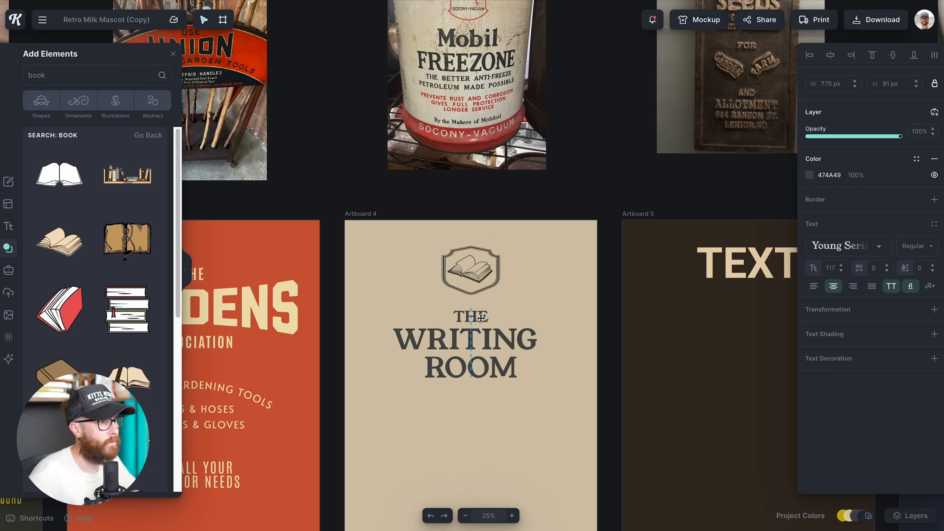
pyautogui.keyDown('shift'); pyautogui.click(413, 343); pyautogui.keyUp('shift')
pyautogui.keyDown('shift'); pyautogui.click(446, 368); pyautogui.keyUp('shift')
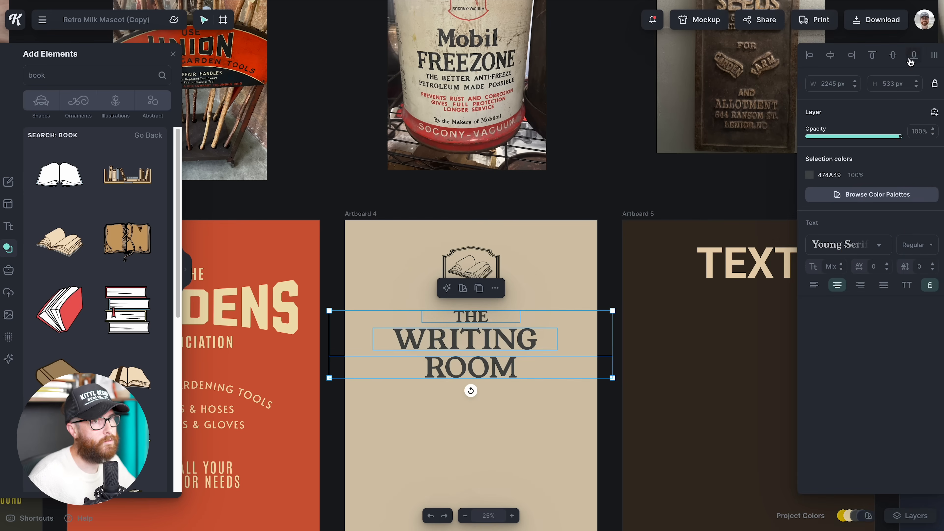
pyautogui.click(567, 411)
pyautogui.scroll(-1, 568, 411)
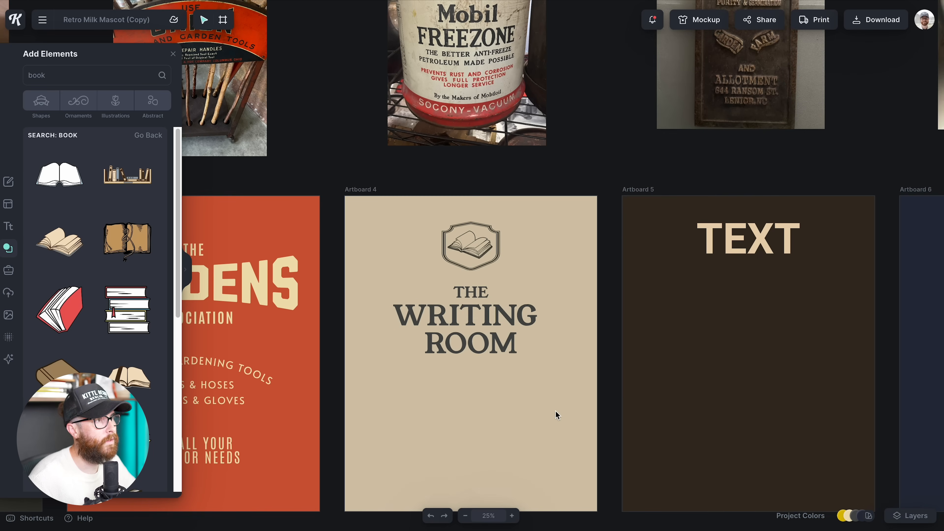
# Examine the supporting text lines beneath FREEZONE on the Mobil can and compare them with the Artboard 4 layout.
pyautogui.scroll(1, 546, 383)
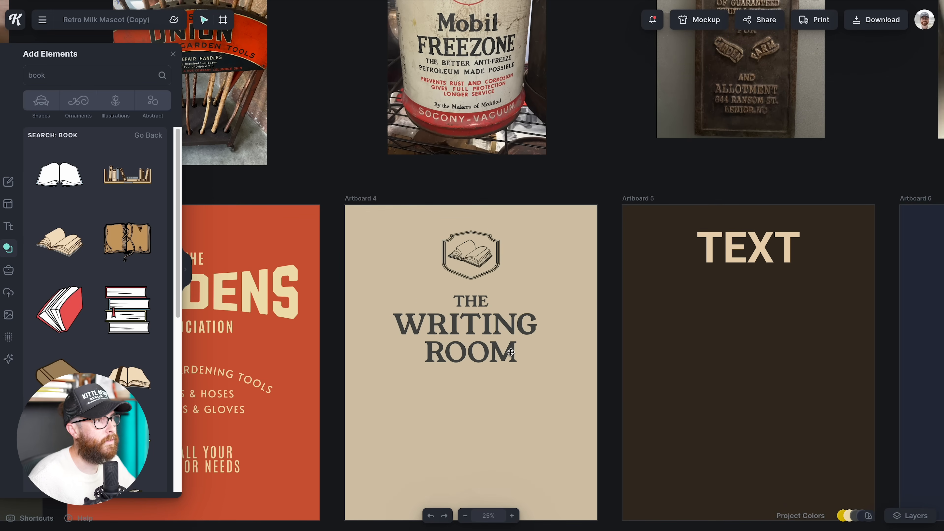
pyautogui.scroll(2, 506, 335)
pyautogui.scroll(3, 494, 308)
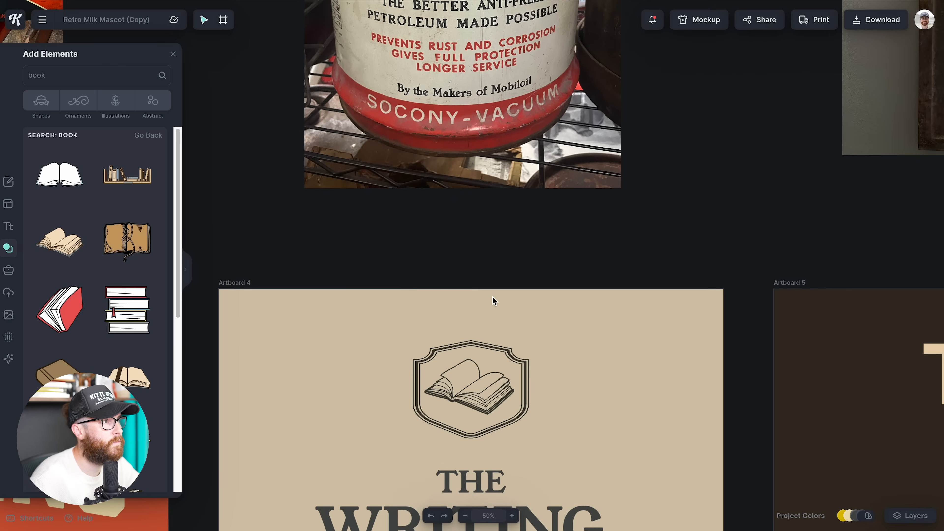
pyautogui.scroll(3, 495, 302)
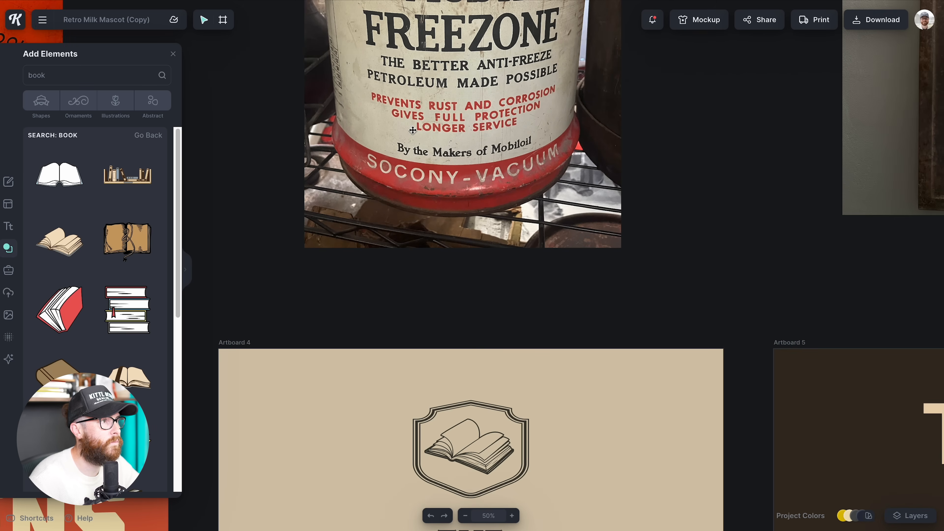
pyautogui.scroll(-1, 435, 75)
pyautogui.scroll(-3, 573, 300)
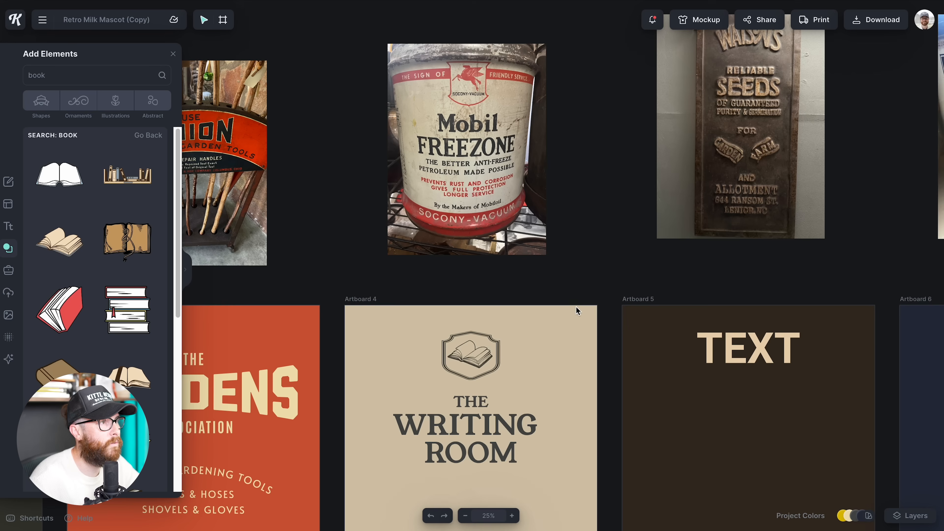
pyautogui.scroll(-3, 576, 304)
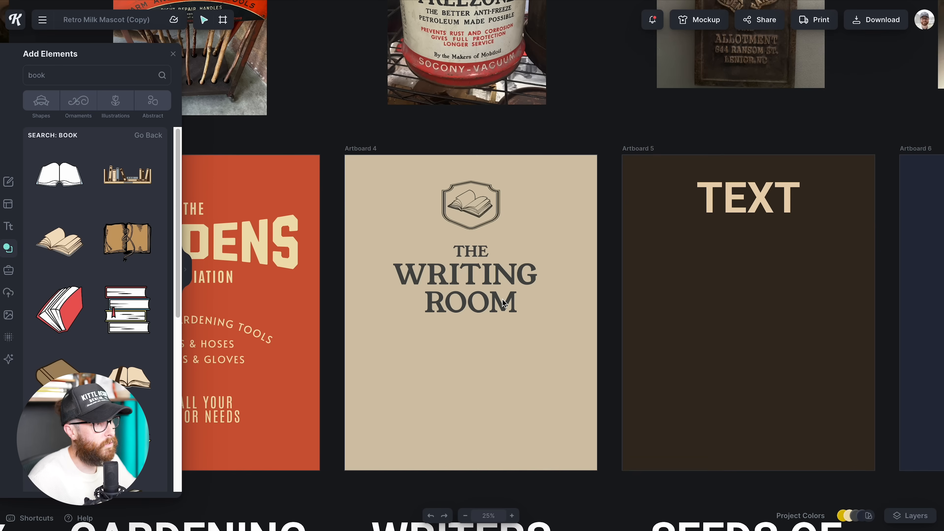
# Copy the ROOM line below itself at font size 80 and reword it as A DEDICATED PLACE FOR WRITER'S OFF ALL SKILLS TO GET WORK DONE.
pyautogui.click(502, 300)
pyautogui.moveTo(502, 300); pyautogui.dragTo(492, 341)
pyautogui.click(836, 261)
pyautogui.write('120')
pyautogui.press('Return')
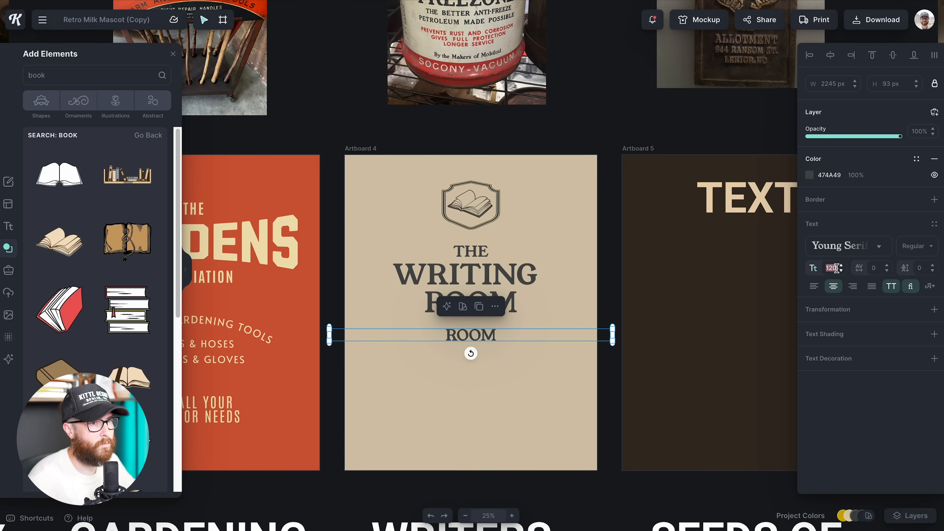
pyautogui.write('100')
pyautogui.press('Return')
pyautogui.doubleClick(471, 335)
pyautogui.write('a dedicated')
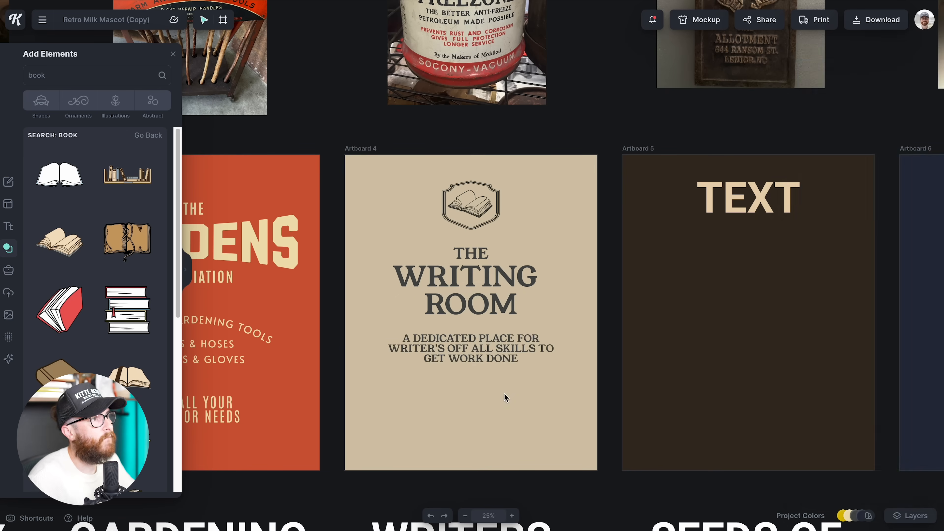
# Duplicate the dedicated-place paragraph below itself and set the copy in Roboto Medium.
pyautogui.scroll(1, 502, 389)
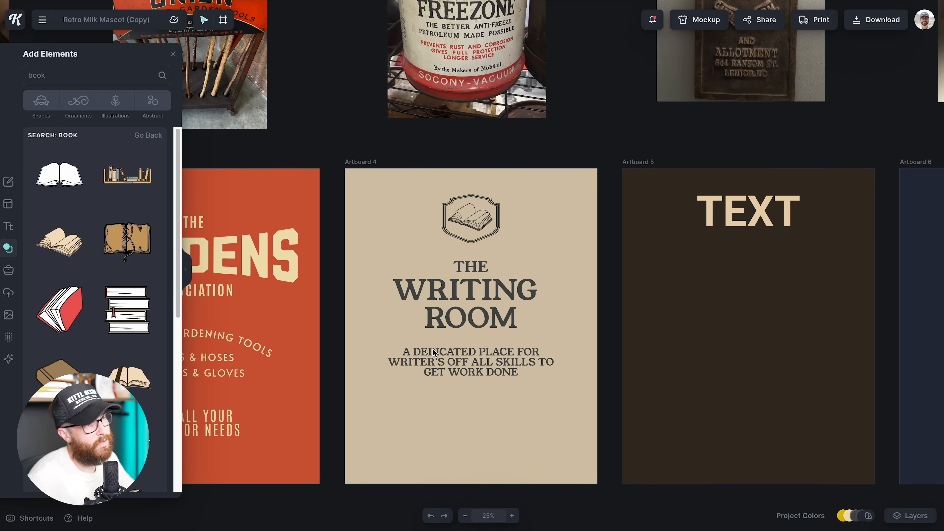
pyautogui.click(468, 354)
pyautogui.hotkey('ctrl', 'd')
pyautogui.click(838, 248)
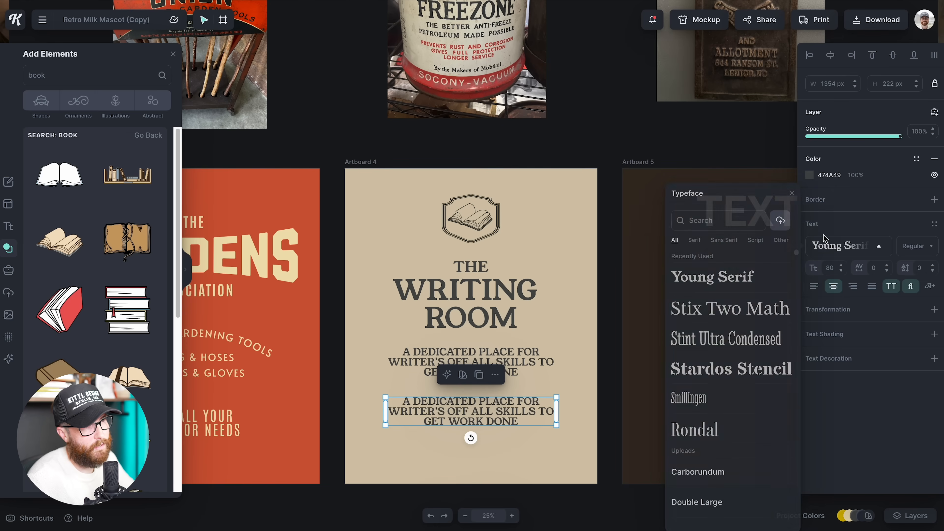
pyautogui.click(736, 220)
pyautogui.write('robo')
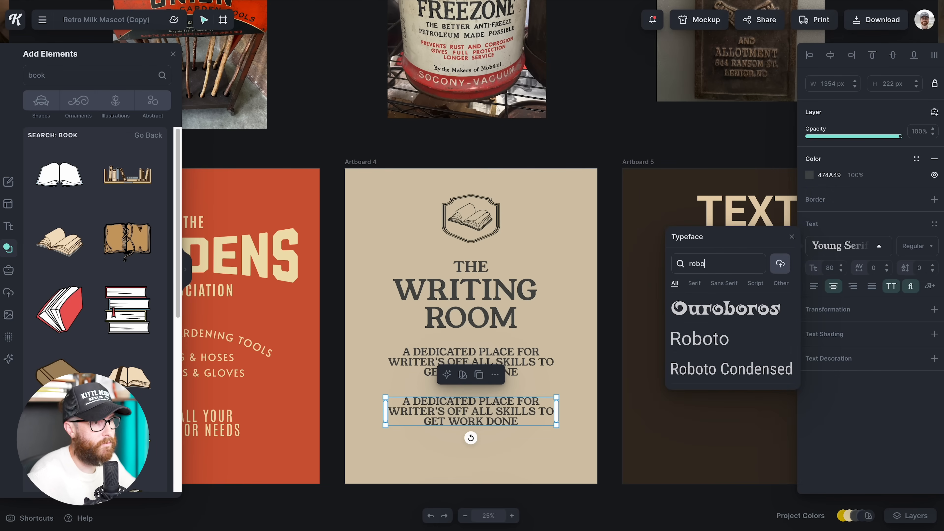
pyautogui.click(702, 338)
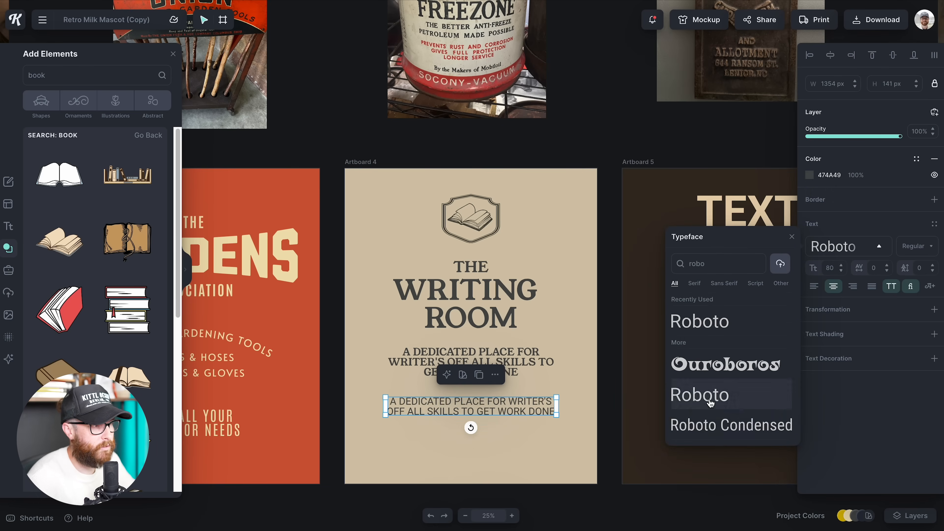
pyautogui.click(931, 253)
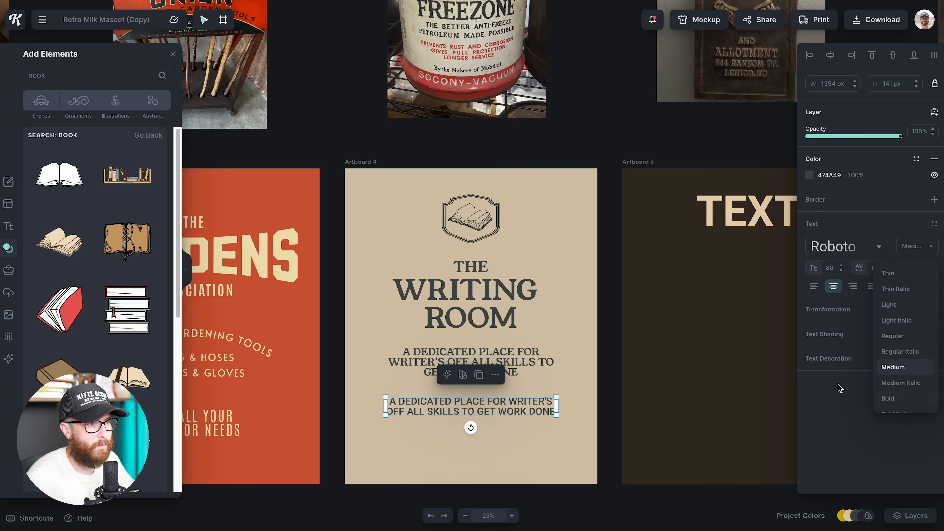
pyautogui.click(899, 367)
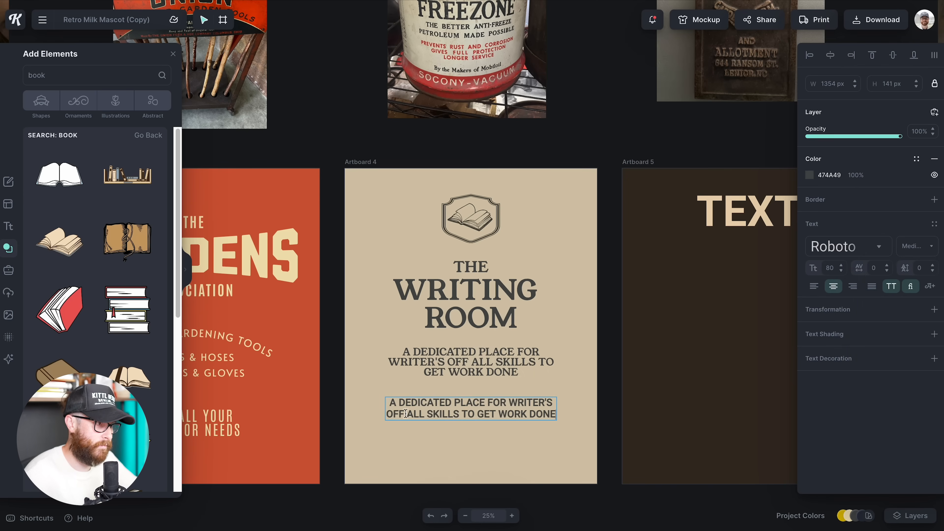
# Replace the Roboto copy with BOOK A DEDICATED BOOTH OR WORK IN THE COMMON ROOM. ALL DAY AVAILABILITY. and reduce it to font size 68.
pyautogui.hotkey('ctrl', 'v')
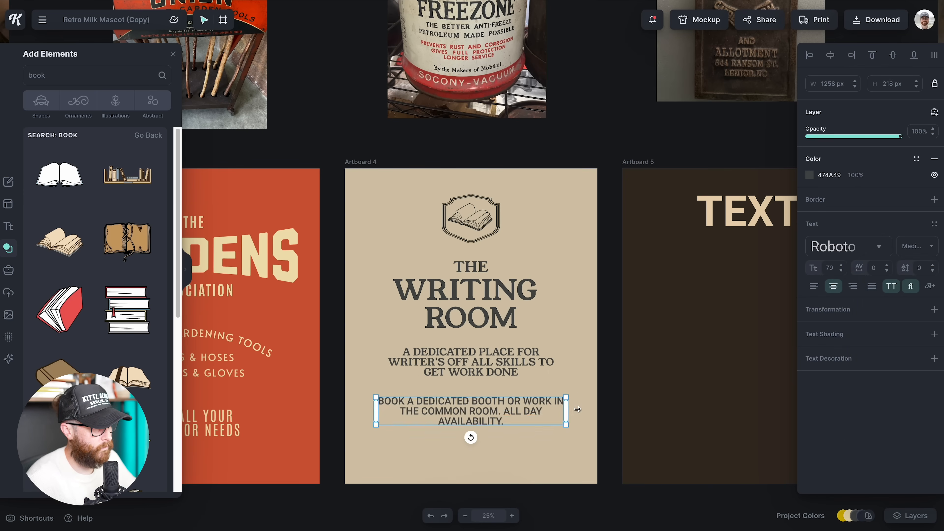
pyautogui.click(568, 443)
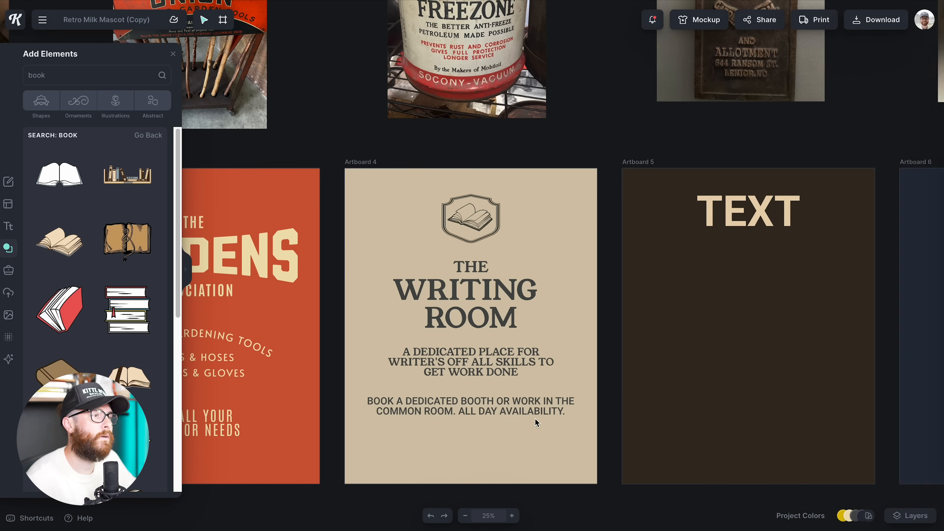
pyautogui.click(533, 409)
pyautogui.moveTo(594, 396); pyautogui.dragTo(576, 397)
pyautogui.click(561, 451)
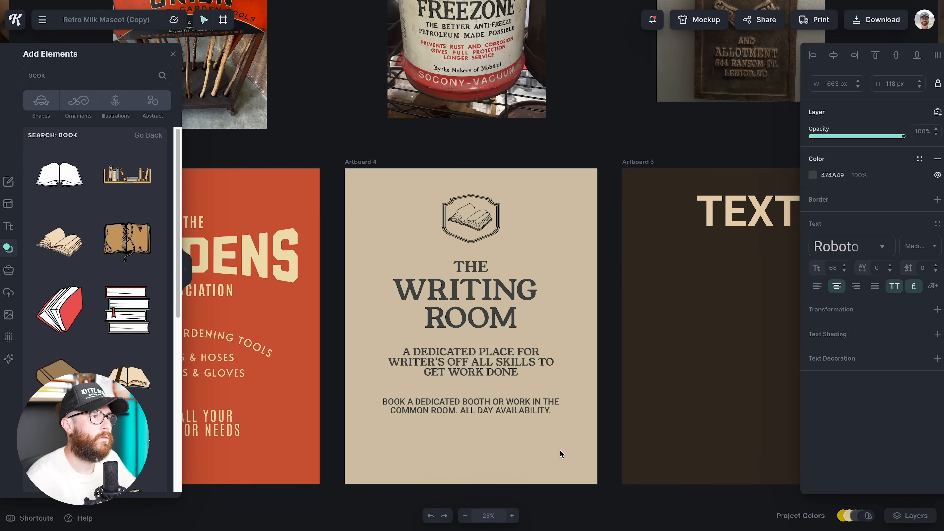
# Move the dedicated-place paragraph slightly down, widening the gap below ROOM.
pyautogui.click(504, 372)
pyautogui.moveTo(503, 372); pyautogui.dragTo(504, 375)
pyautogui.click(517, 449)
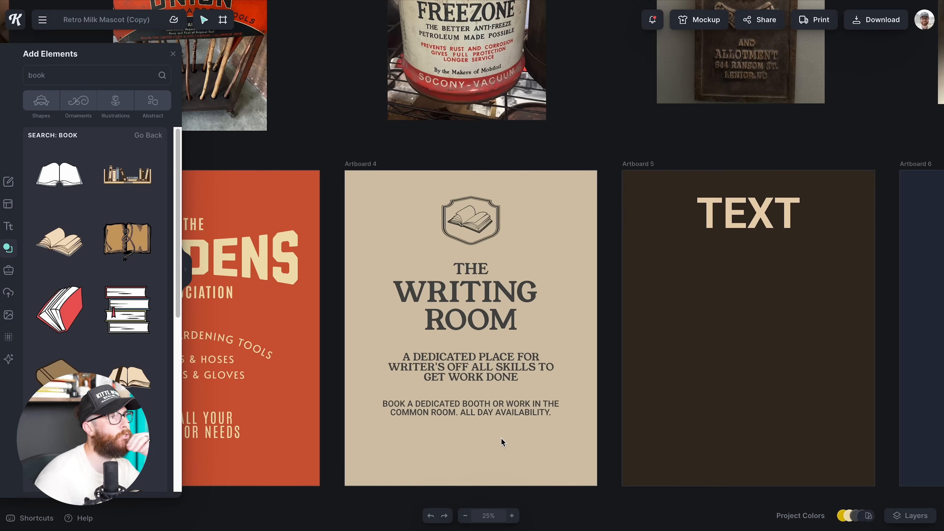
# Shorten the Roboto text to two lines reading BOOTHS OR COMMON ROOM. ALL DAY AVAILABILITY.
pyautogui.doubleClick(482, 412)
pyautogui.moveTo(462, 406); pyautogui.dragTo(327, 391)
pyautogui.press('BackSpace')
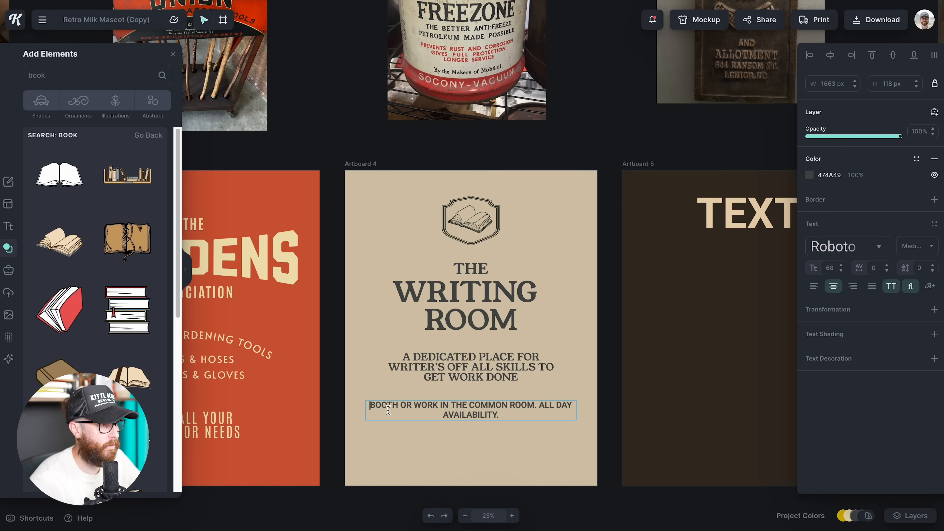
pyautogui.click(399, 405)
pyautogui.write('S')
pyautogui.moveTo(416, 404); pyautogui.dragTo(471, 406)
pyautogui.press('BackSpace')
pyautogui.press('Escape')
pyautogui.click(569, 442)
# Recolor the book badge's dark 393A32 parts with red 9C4B44 sampled from the Mobil Freezone can.
pyautogui.scroll(1, 516, 415)
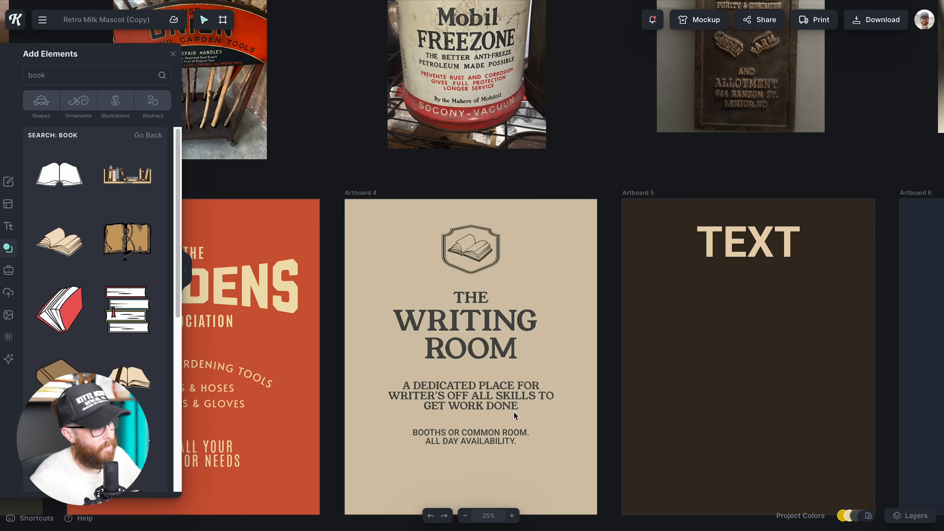
pyautogui.scroll(1, 523, 420)
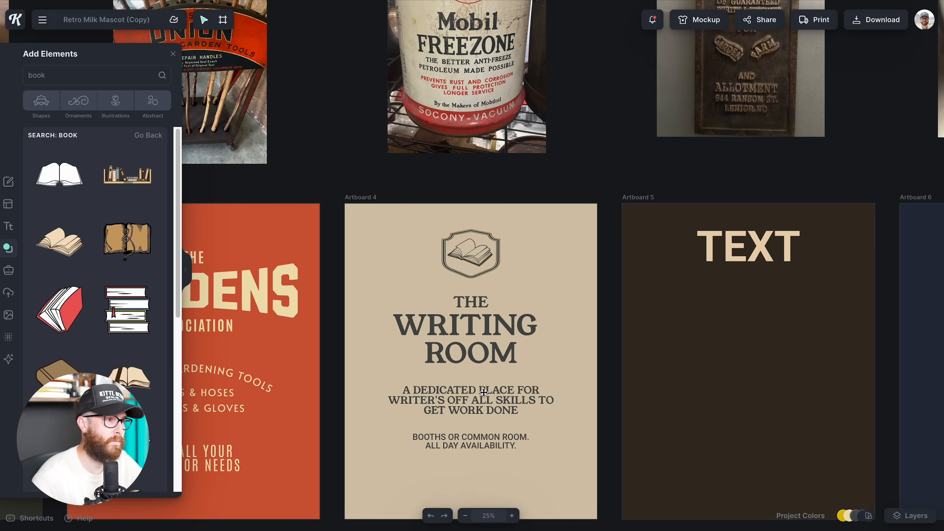
pyautogui.click(458, 253)
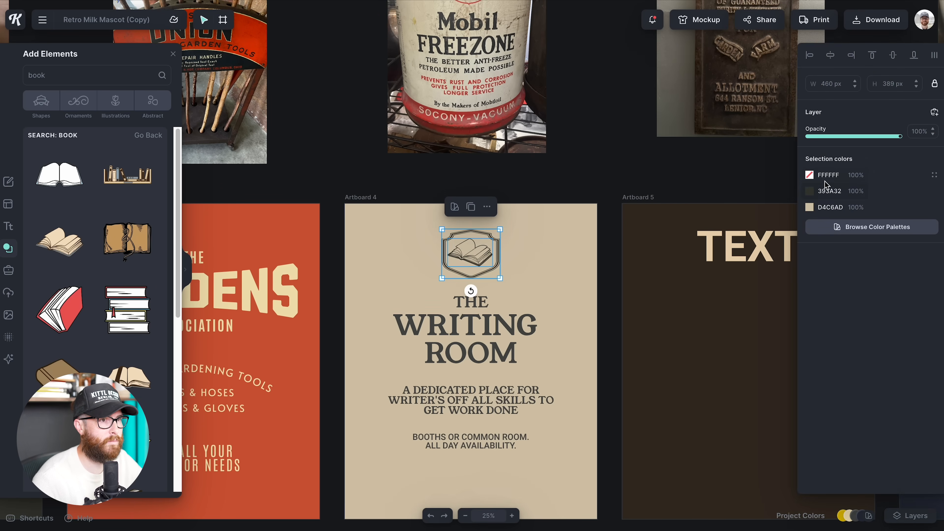
pyautogui.click(810, 190)
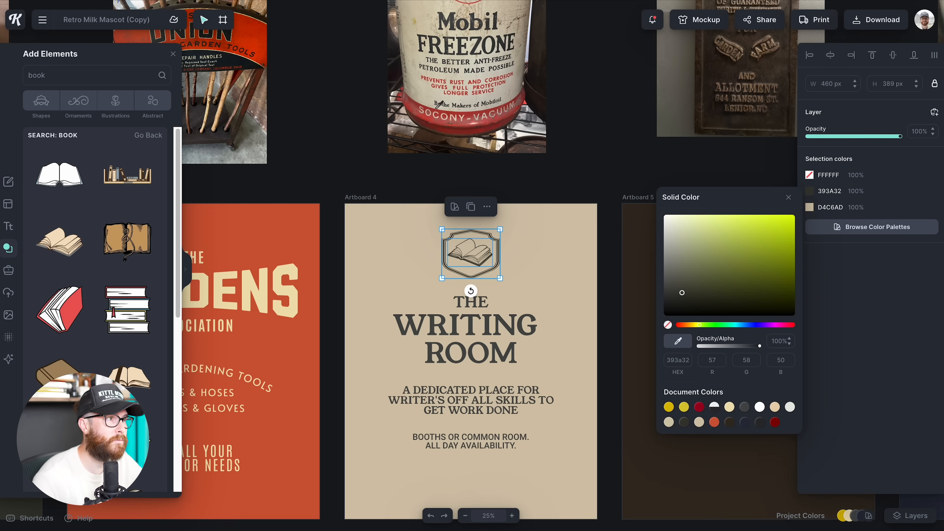
pyautogui.click(416, 103)
# Color the BOOTHS OR COMMON ROOM text with the dark red from the document colors.
pyautogui.click(491, 437)
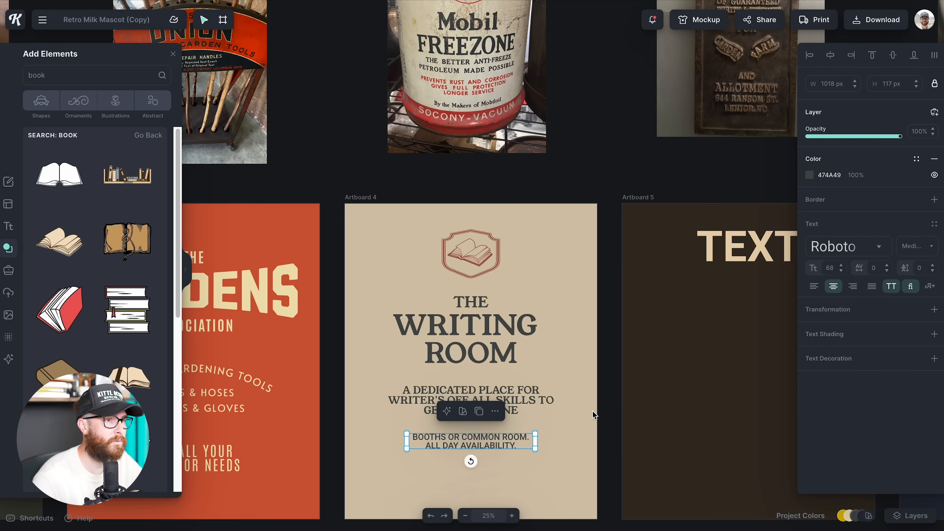
pyautogui.click(812, 179)
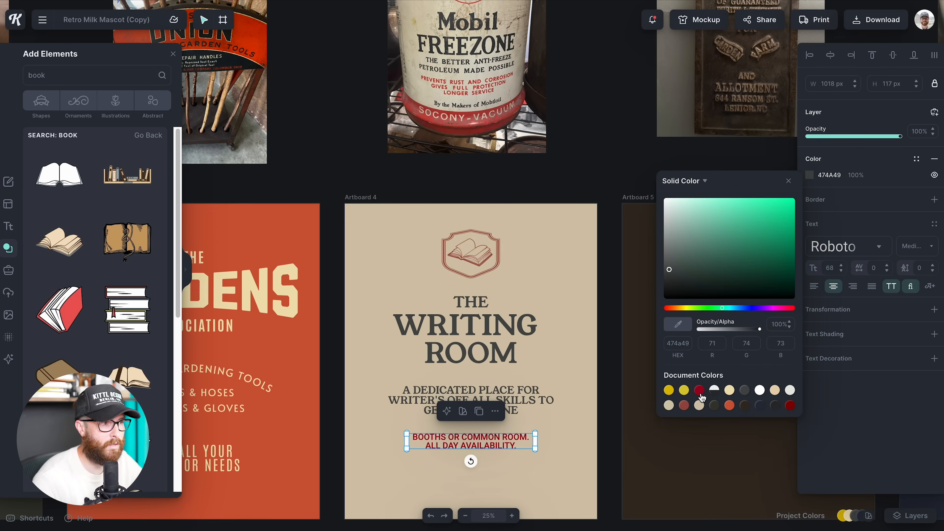
pyautogui.click(790, 405)
pyautogui.click(596, 431)
# Compare the overall Artboard 4 layout and its red accents with the Mobil Freezone can photo.
pyautogui.scroll(-2, 596, 434)
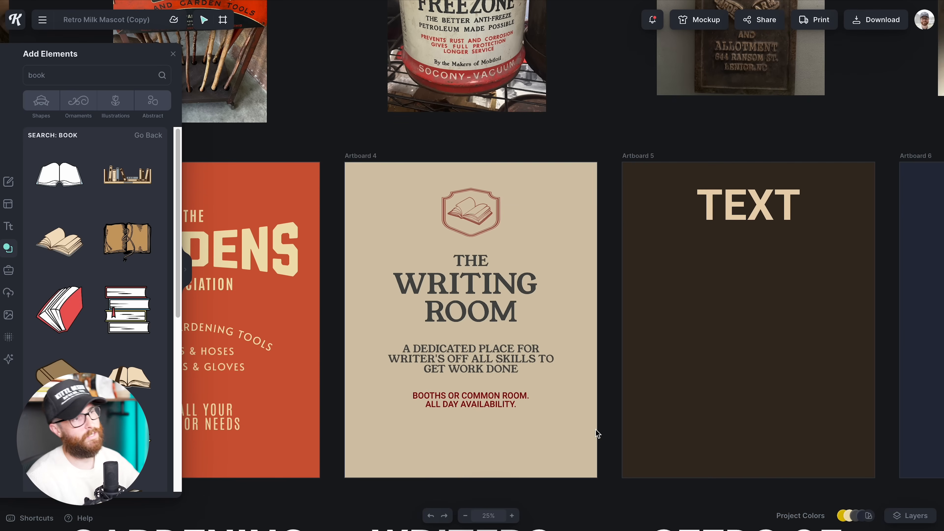
pyautogui.scroll(4, 601, 427)
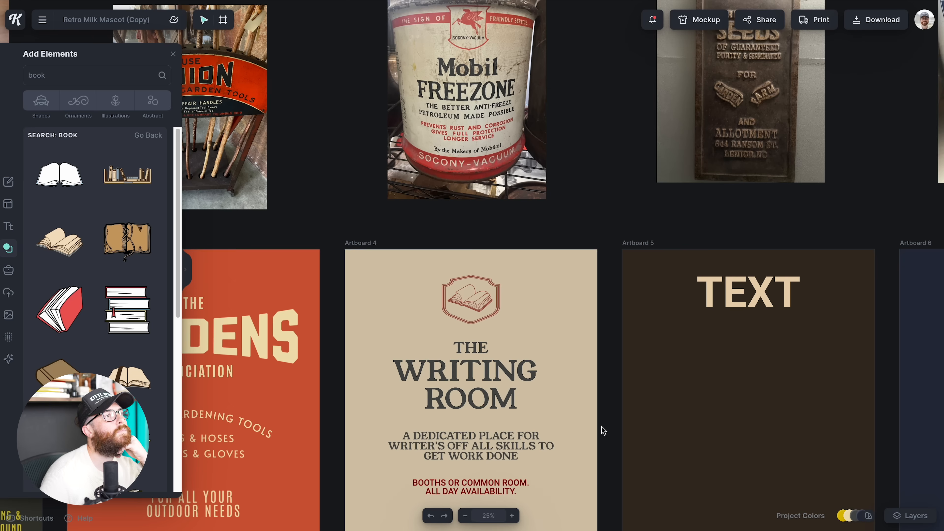
pyautogui.scroll(-1, 607, 428)
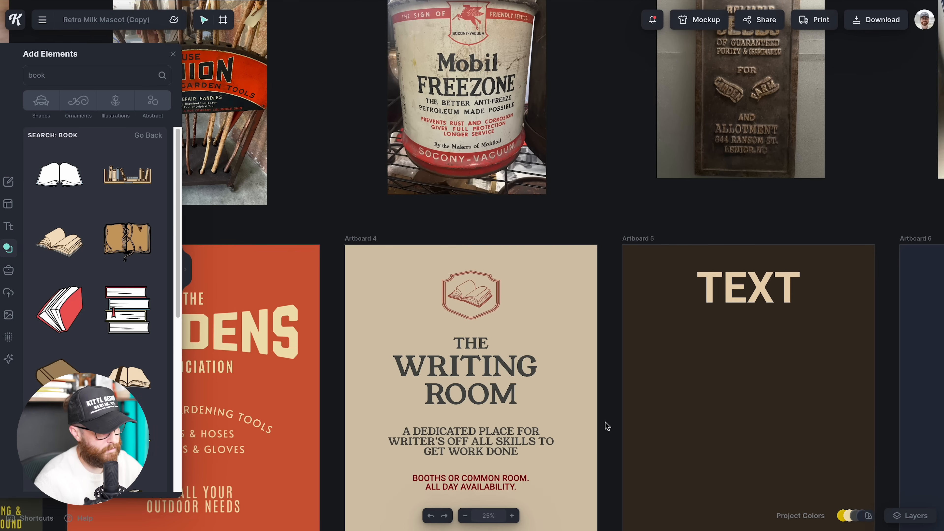
pyautogui.scroll(-3, 607, 428)
pyautogui.scroll(3, 606, 426)
pyautogui.scroll(-3, 523, 424)
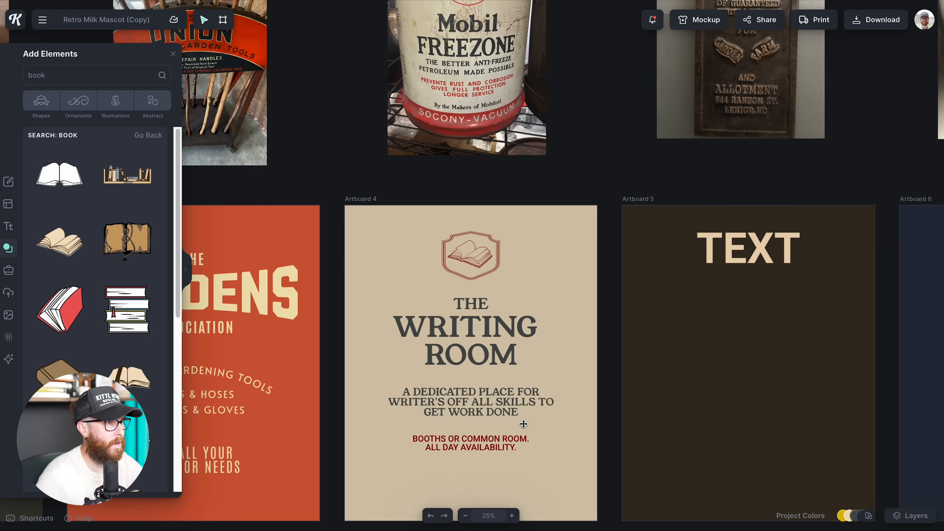
pyautogui.scroll(-1, 518, 405)
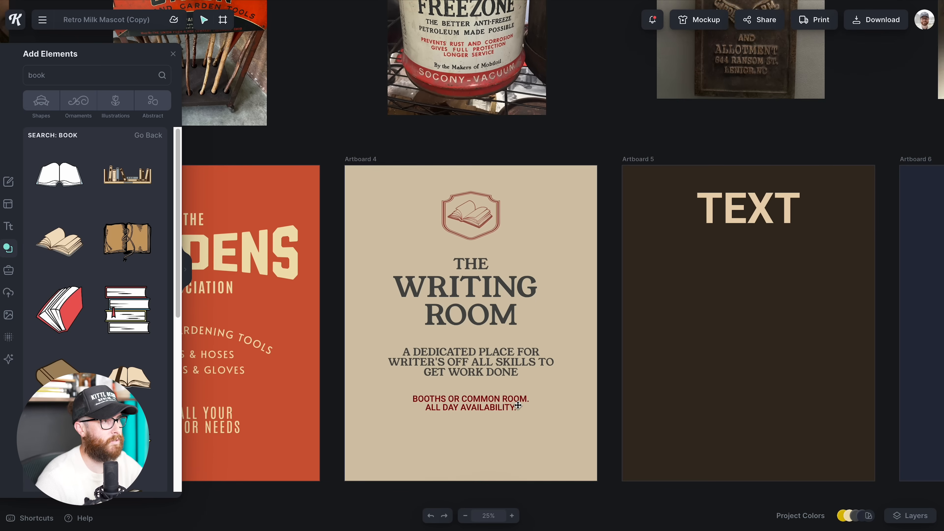
pyautogui.scroll(-2, 353, 394)
# Reword the heading WRITING ROOM as WRITERS CORNER in all capitals and center WRITERS above CORNER.
pyautogui.click(491, 246)
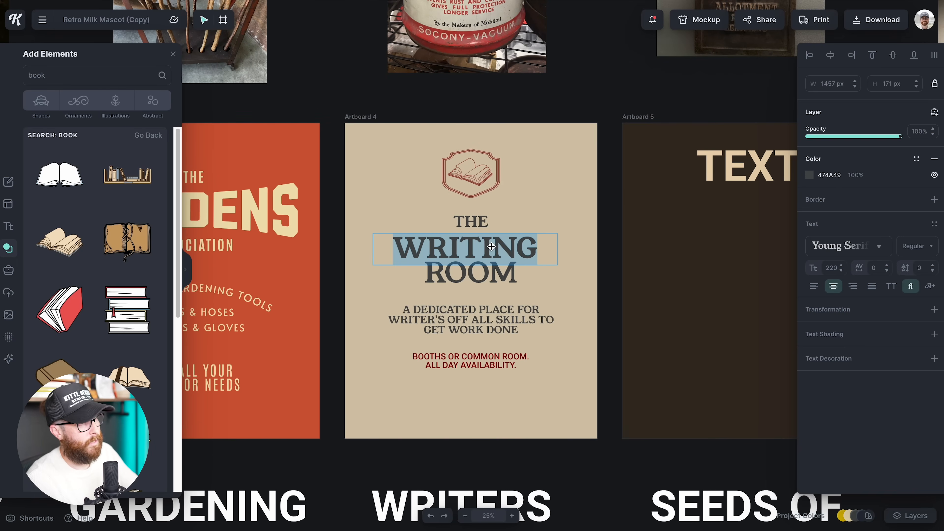
pyautogui.write('writers')
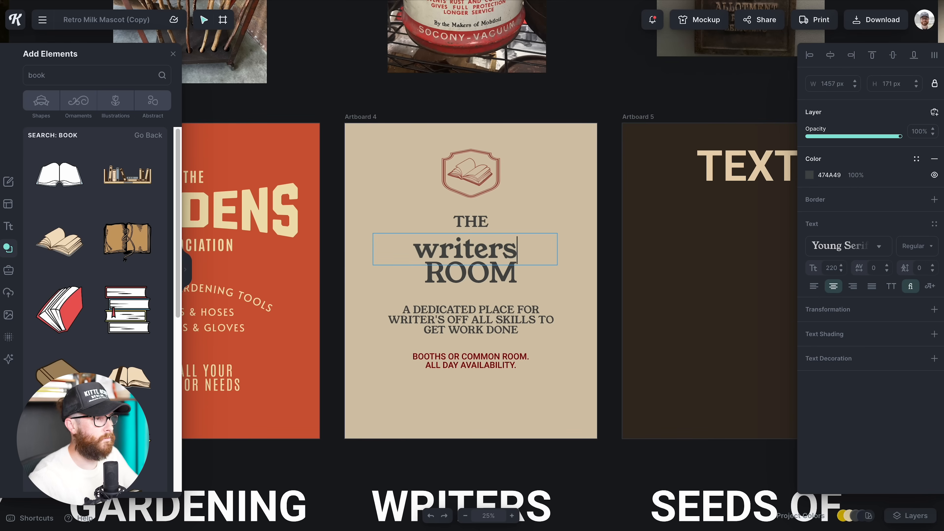
pyautogui.press('Escape')
pyautogui.doubleClick(470, 273)
pyautogui.write('corner')
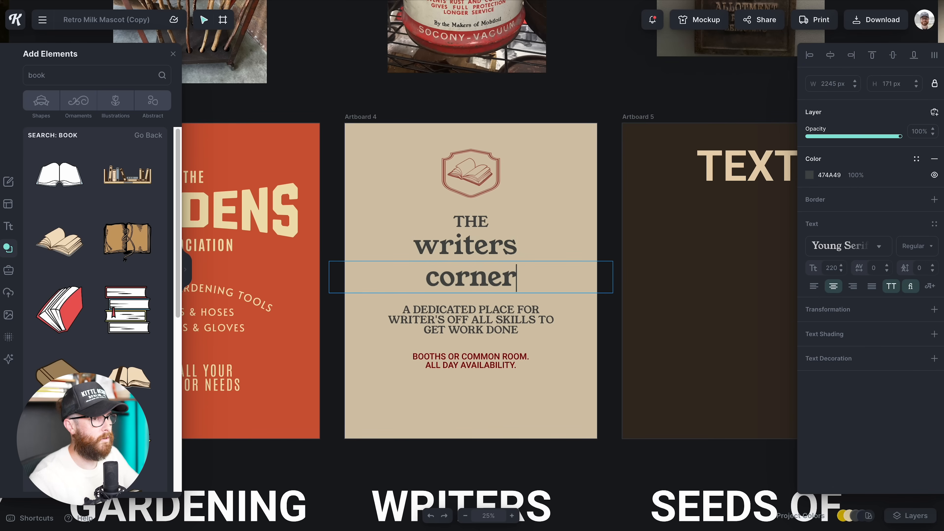
pyautogui.press('Escape')
pyautogui.click(465, 245)
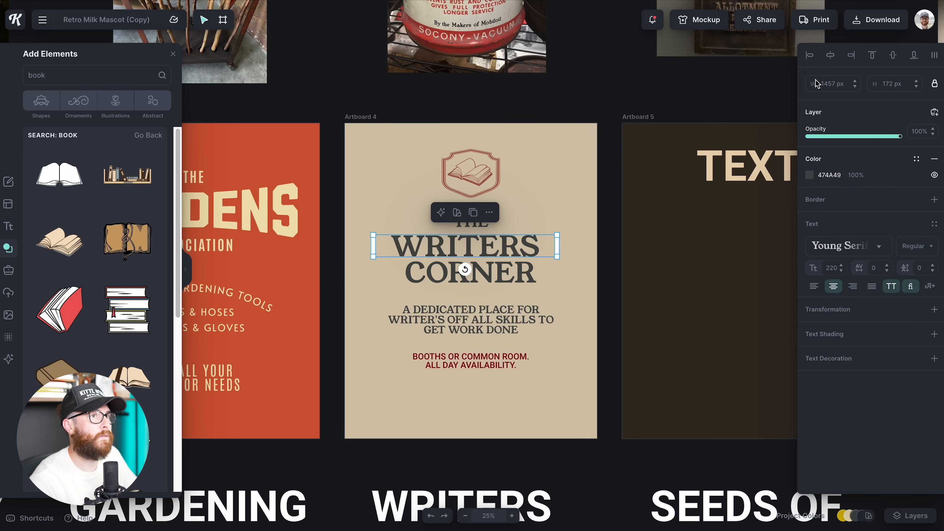
pyautogui.press('Escape')
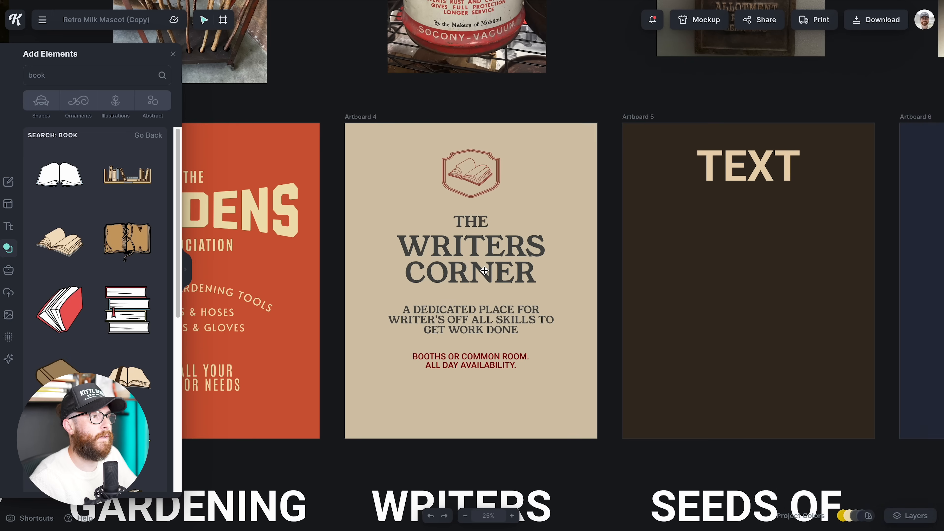
# Delete the shield frame around the book illustration on Artboard 4.
pyautogui.click(470, 173)
pyautogui.press('Escape')
pyautogui.doubleClick(499, 166)
pyautogui.press('Delete')
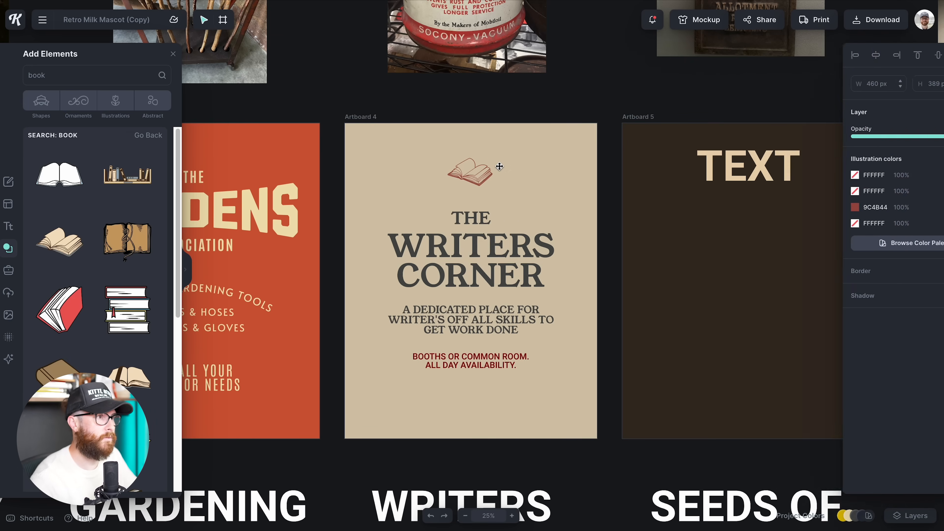
# Delete the book illustration from Artboard 4 and move the heading and the description text up.
pyautogui.press('Escape')
pyautogui.press('Delete')
pyautogui.moveTo(381, 193); pyautogui.dragTo(574, 299)
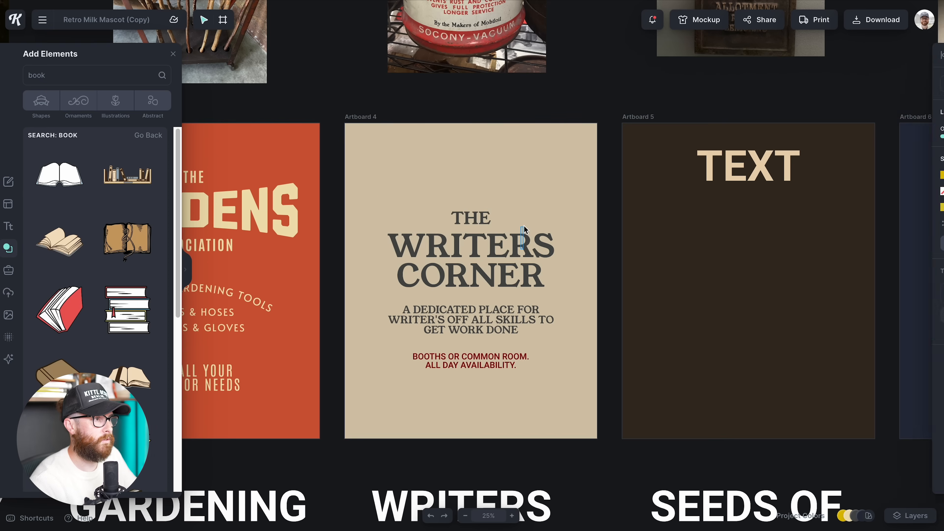
pyautogui.moveTo(508, 276); pyautogui.dragTo(508, 235)
pyautogui.moveTo(470, 320); pyautogui.dragTo(471, 300)
# Color the THE WRITERS CORNER heading and the description below it dark red from the document colors.
pyautogui.click(780, 120)
pyautogui.moveTo(632, 134); pyautogui.dragTo(565, 302)
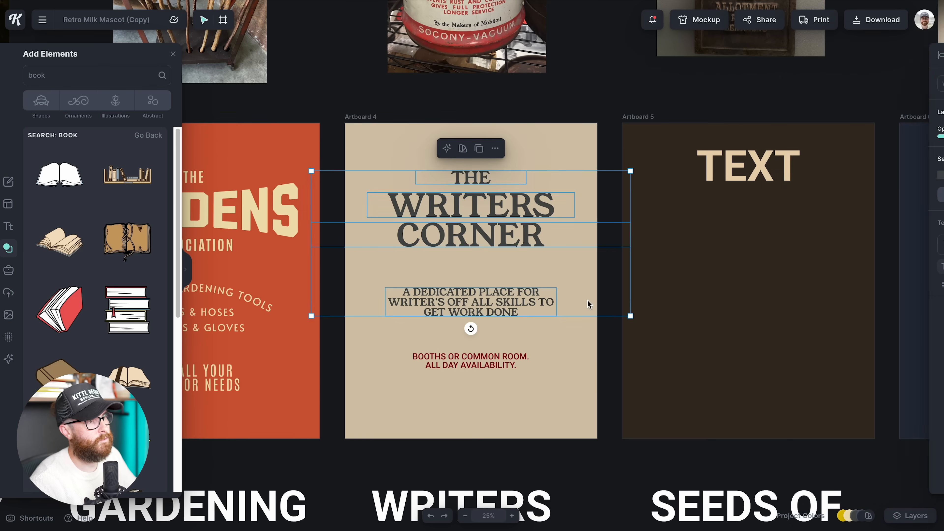
pyautogui.click(809, 175)
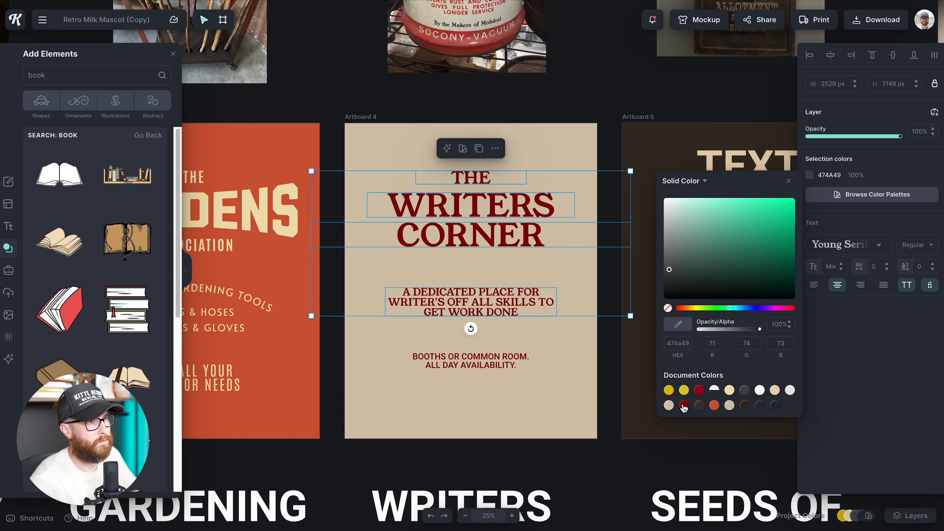
pyautogui.click(683, 408)
pyautogui.press('Escape')
# Shorten the description under the Artboard 4 heading to A PLACE FOR WRITER'S OF ALL SKILLS.
pyautogui.scroll(4, 469, 240)
pyautogui.scroll(-3, 516, 320)
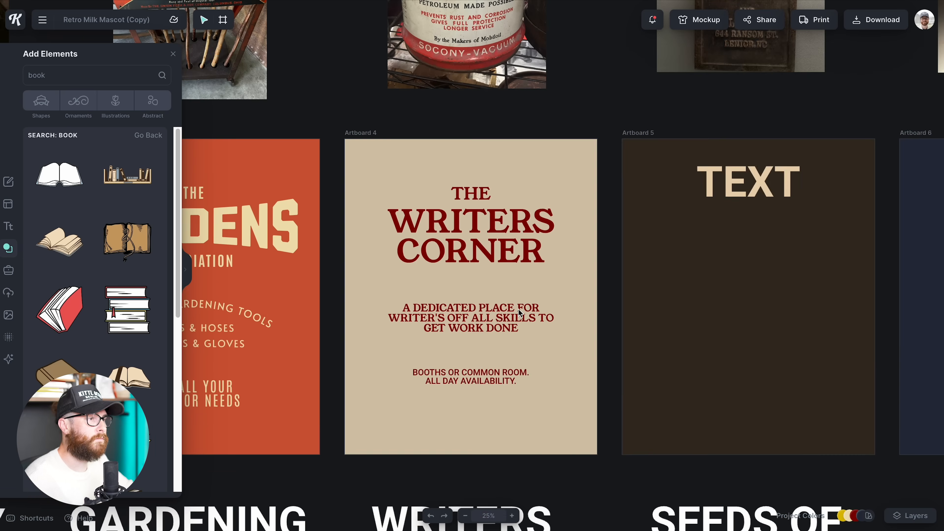
pyautogui.scroll(1, 483, 364)
pyautogui.click(459, 383)
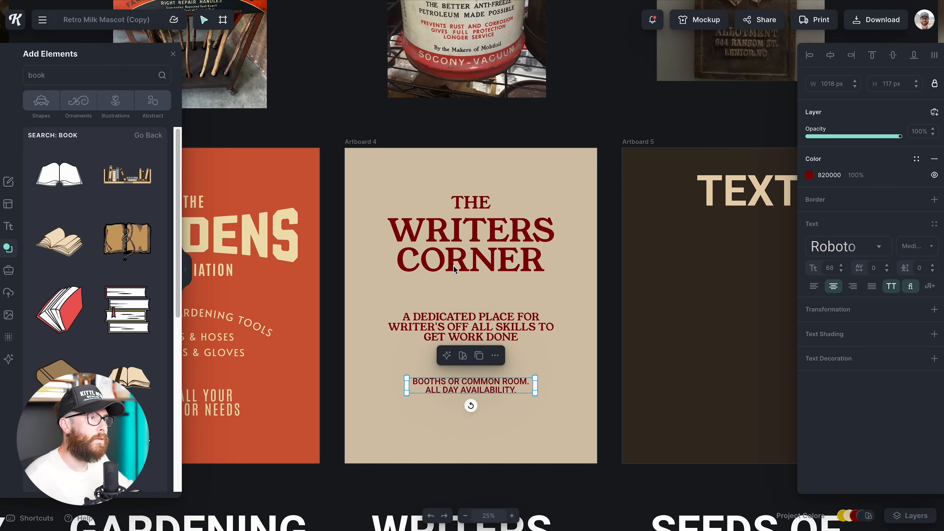
pyautogui.doubleClick(481, 324)
pyautogui.moveTo(480, 325); pyautogui.dragTo(416, 325)
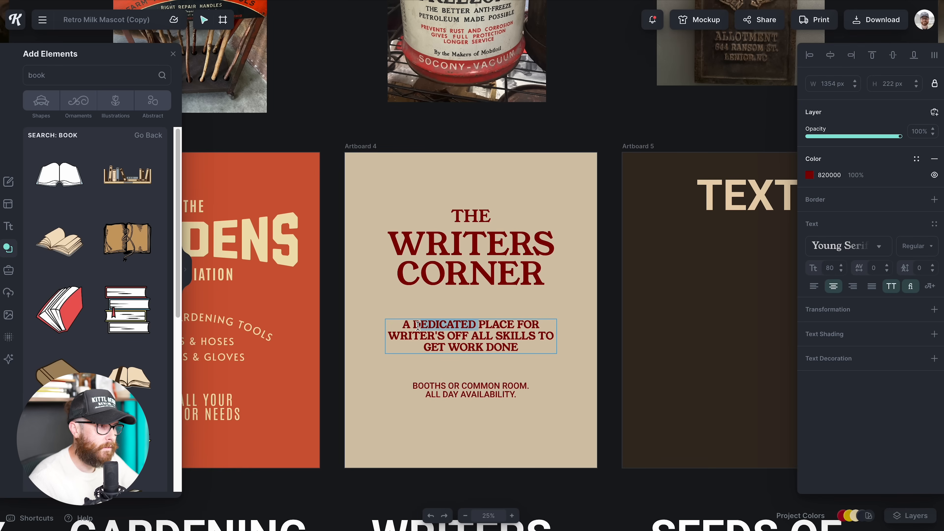
pyautogui.press('BackSpace')
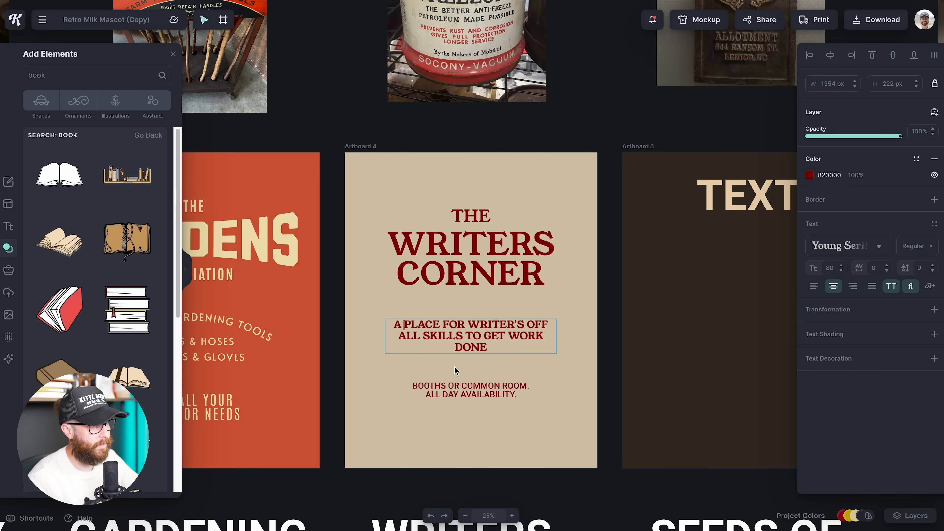
pyautogui.press('BackSpace')
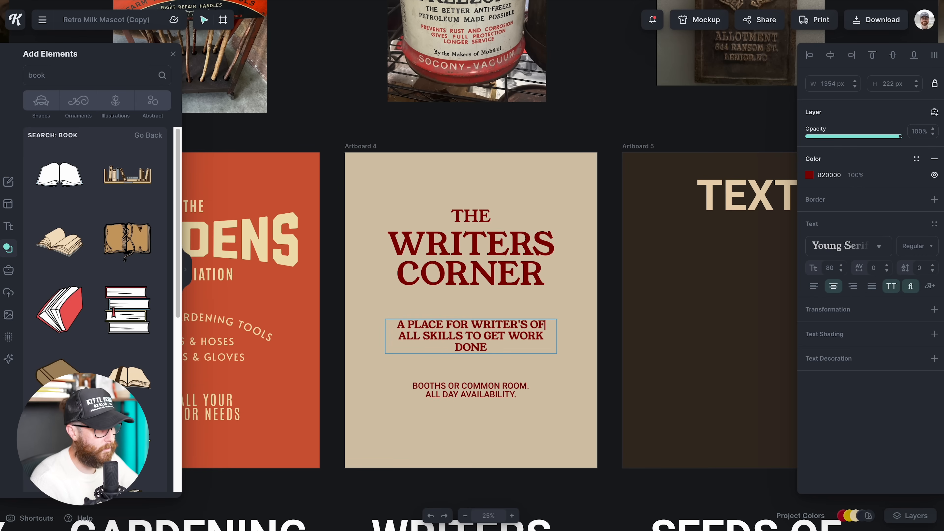
pyautogui.moveTo(505, 336); pyautogui.dragTo(531, 362)
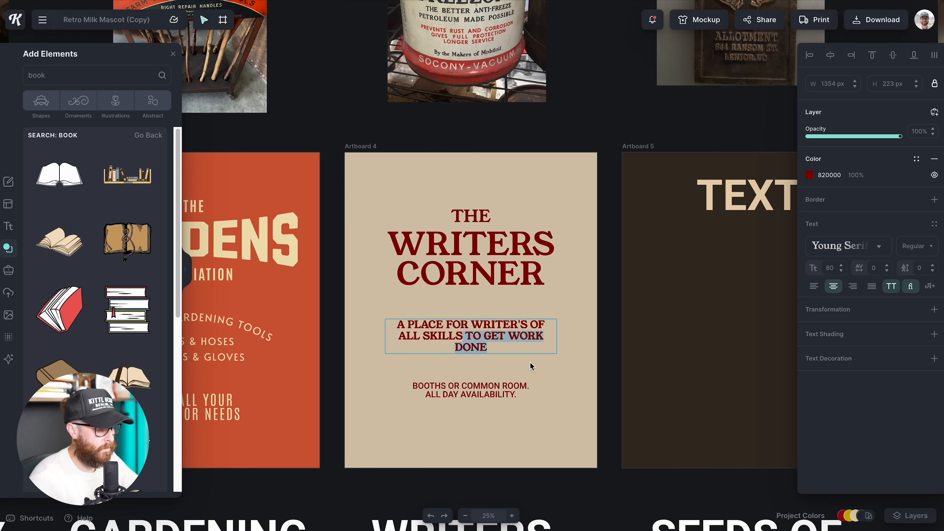
pyautogui.press('BackSpace')
pyautogui.click(574, 403)
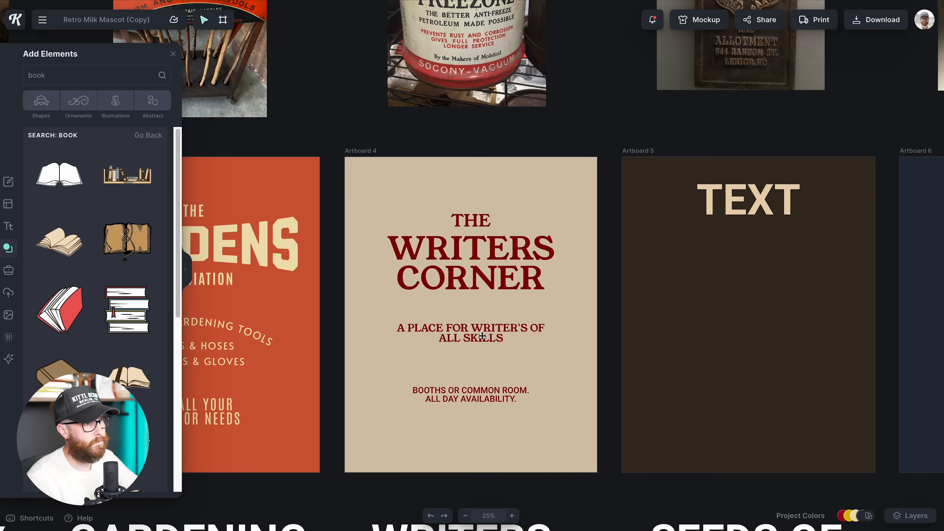
# Set the description text in Roboto Medium and narrow its text box so OF ALL SKILLS wraps onto the second line.
pyautogui.click(482, 336)
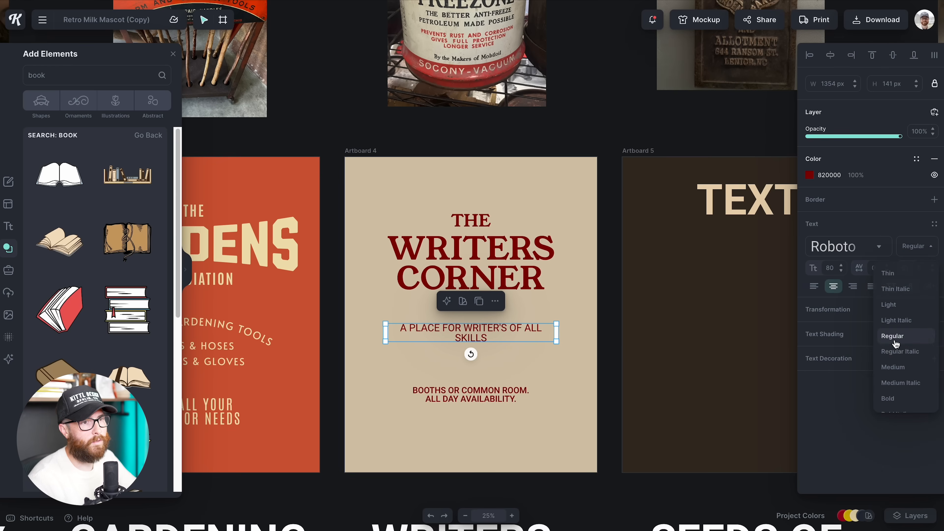
pyautogui.click(899, 367)
pyautogui.moveTo(557, 331); pyautogui.dragTo(533, 329)
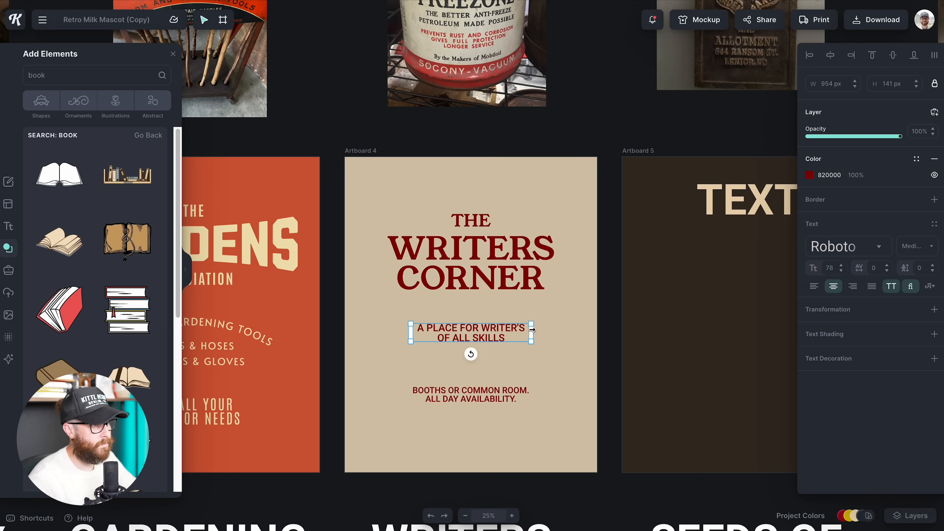
# Place the BOOTHS OR COMMON ROOM text near the bottom of Artboard 4 and left-align it along the left margin.
pyautogui.moveTo(489, 422); pyautogui.dragTo(489, 393)
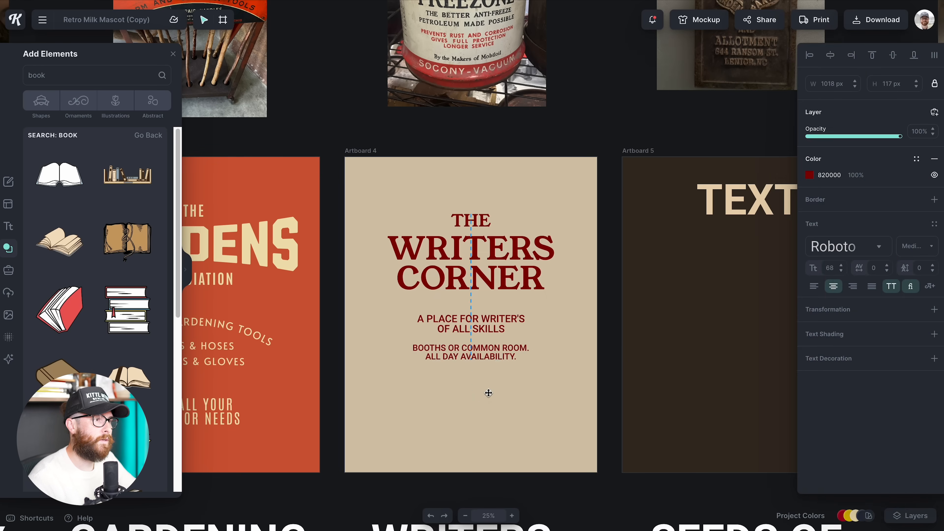
pyautogui.hotkey('ctrl', 'z')
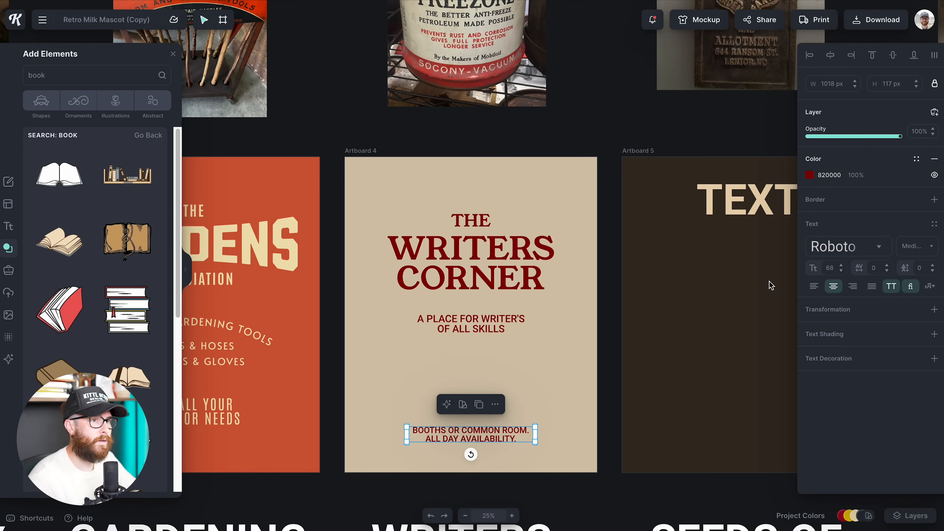
pyautogui.click(814, 285)
pyautogui.click(521, 398)
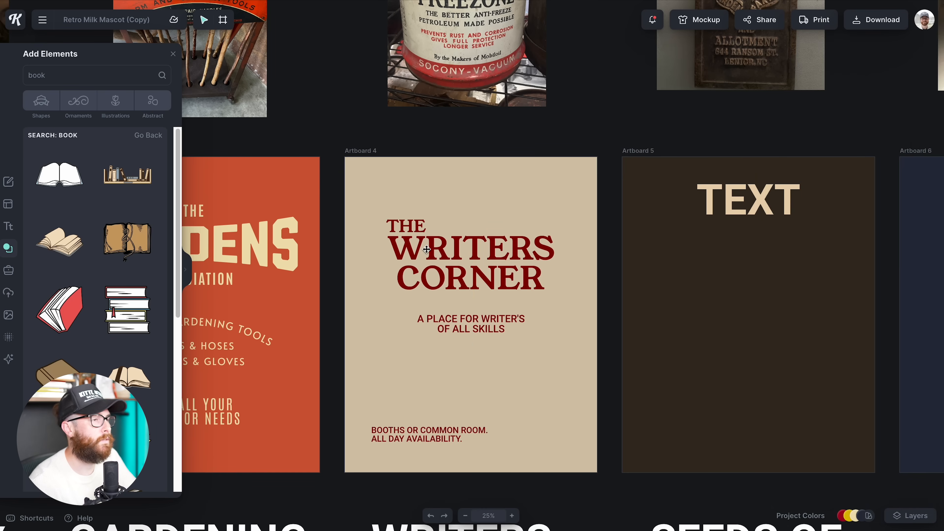
# Set THE in the Ballet script typeface without all capitals, enlarge it and place it just above WRITERS.
pyautogui.click(419, 228)
pyautogui.moveTo(416, 220); pyautogui.dragTo(477, 222)
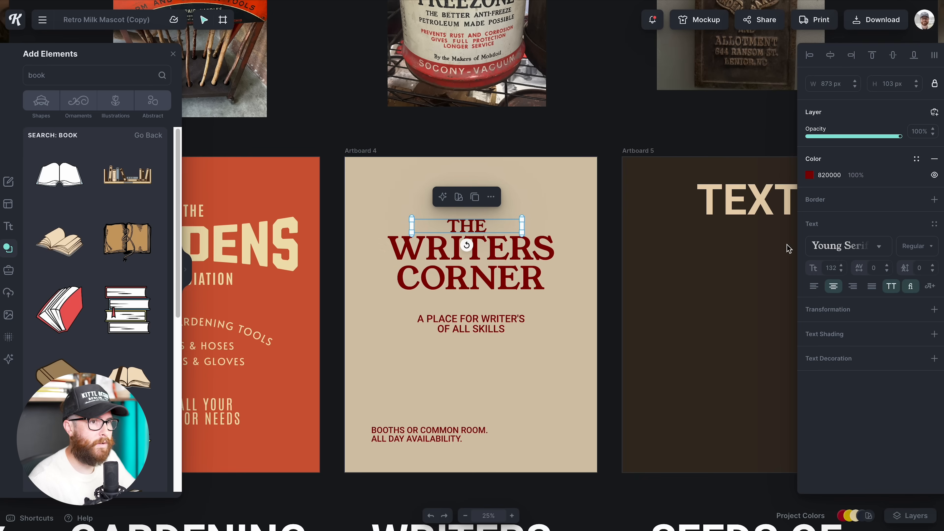
pyautogui.click(815, 248)
pyautogui.click(756, 240)
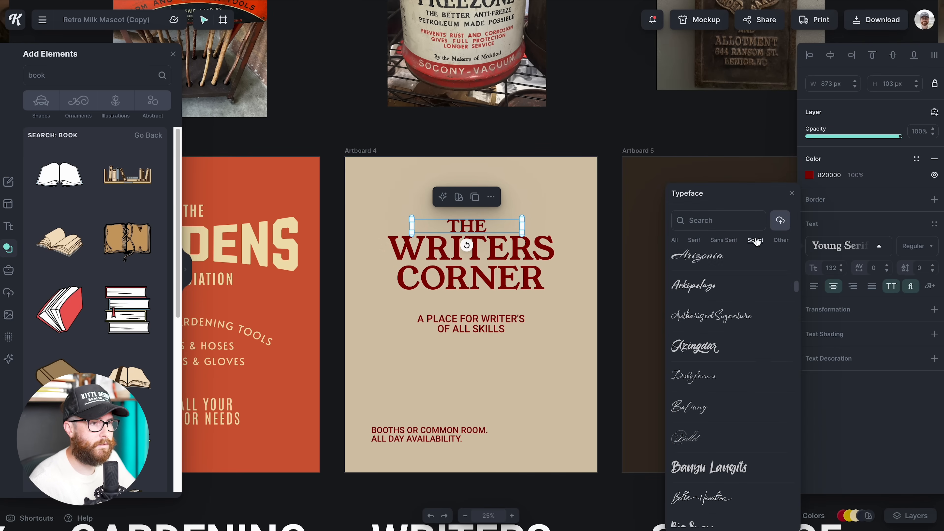
pyautogui.click(729, 373)
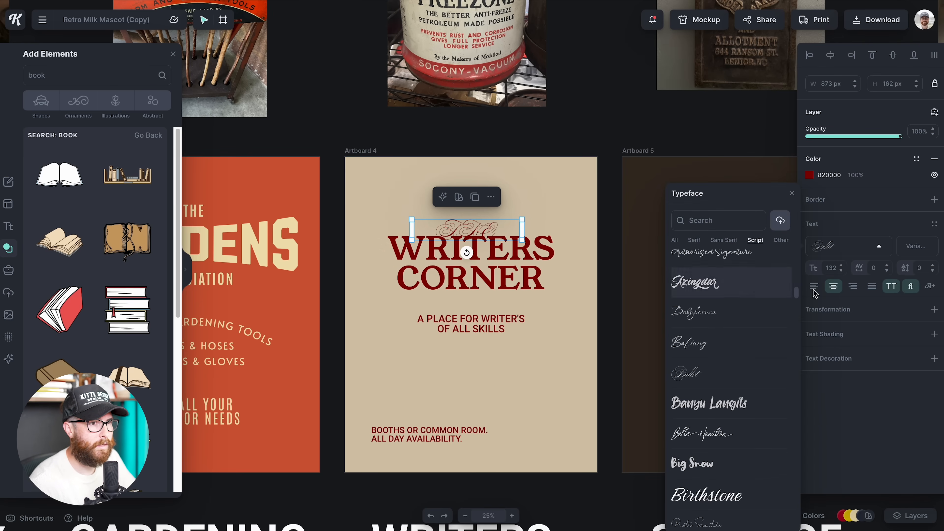
pyautogui.click(891, 285)
pyautogui.moveTo(478, 231); pyautogui.dragTo(541, 206)
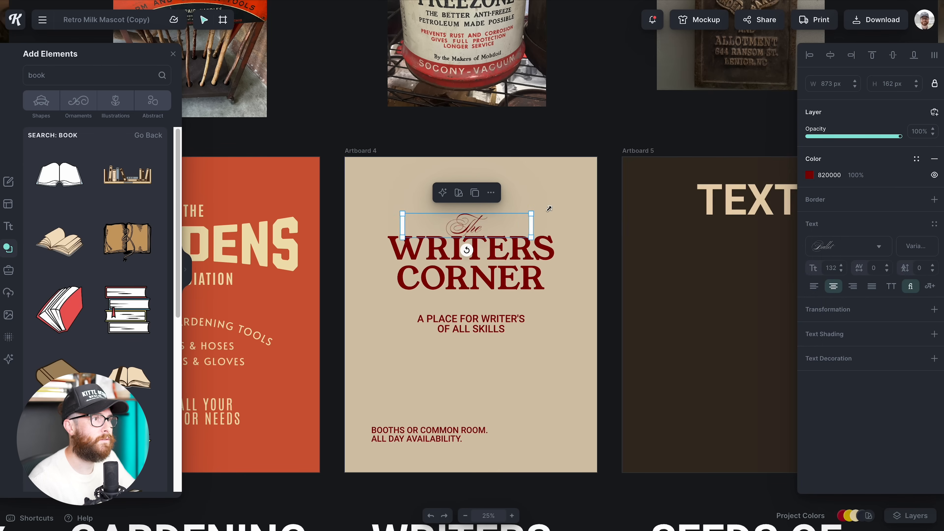
pyautogui.click(563, 356)
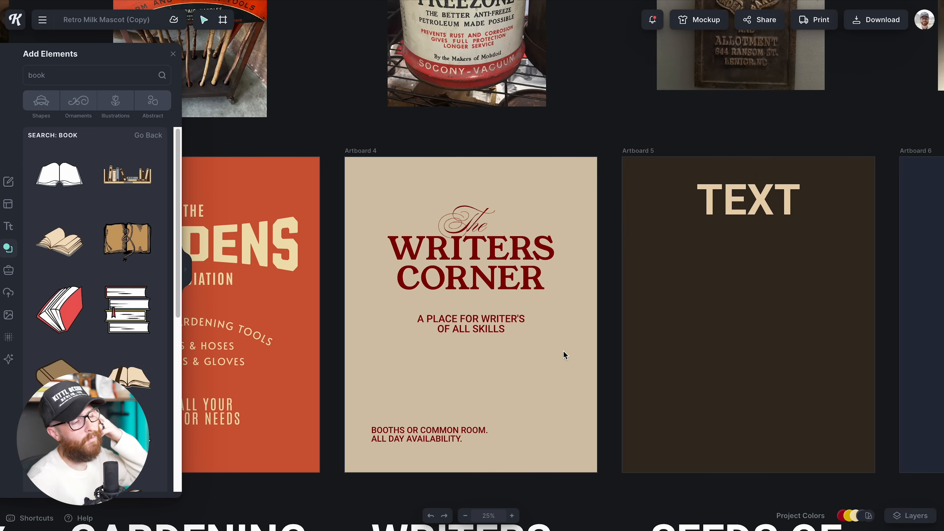
# Center-align the BOOTHS OR COMMON ROOM text and center it horizontally near the bottom of Artboard 4.
pyautogui.scroll(-1, 564, 351)
pyautogui.click(430, 434)
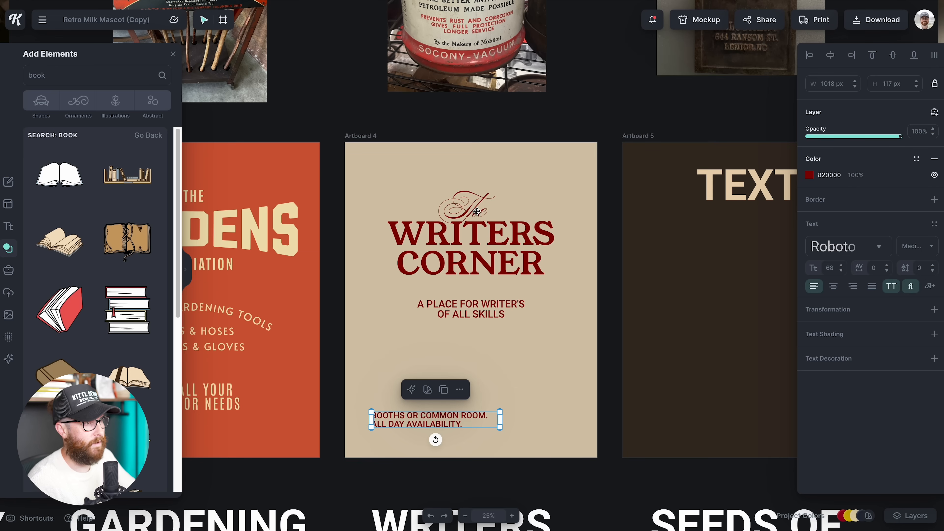
pyautogui.press('Escape')
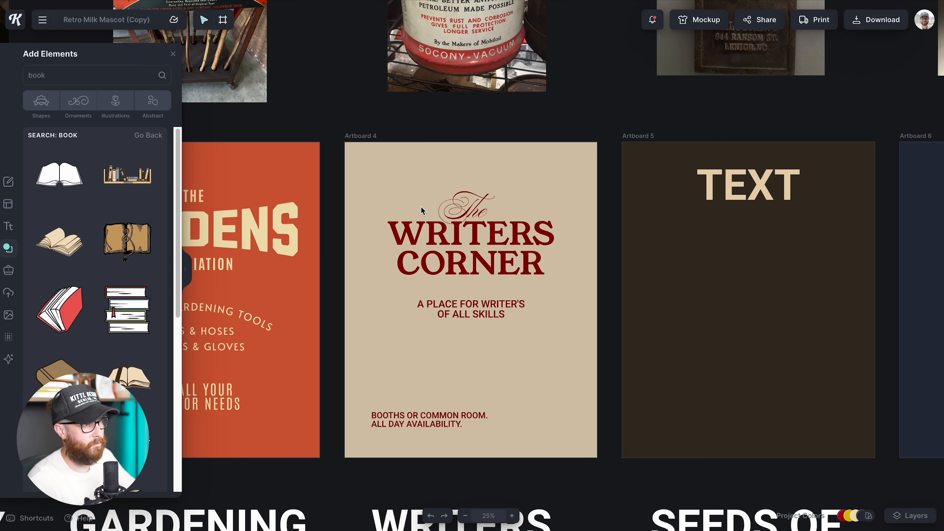
pyautogui.click(493, 308)
pyautogui.click(509, 369)
pyautogui.scroll(1, 446, 409)
pyautogui.click(430, 433)
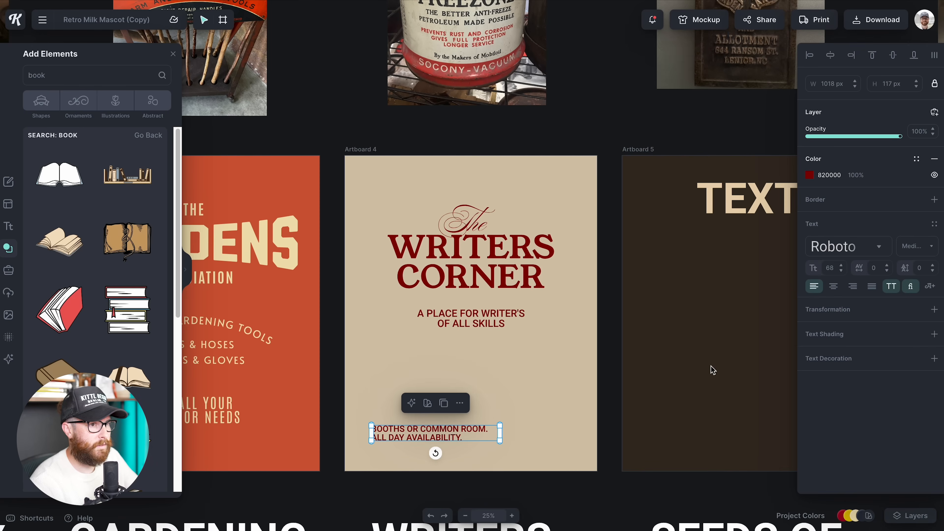
pyautogui.click(833, 286)
pyautogui.moveTo(448, 437); pyautogui.dragTo(485, 437)
# Enlarge the A PLACE FOR WRITER'S OF ALL SKILLS text slightly below the heading.
pyautogui.click(527, 317)
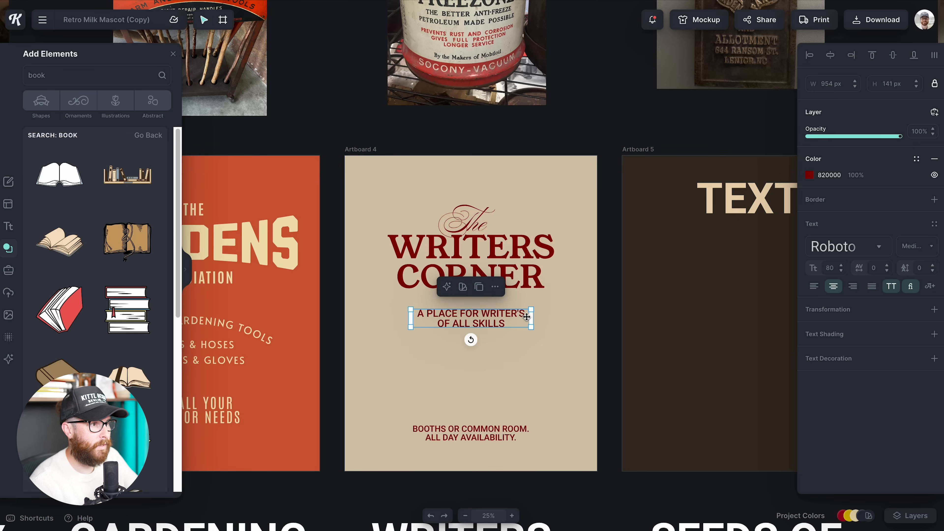
pyautogui.moveTo(532, 309); pyautogui.dragTo(538, 318)
pyautogui.click(521, 383)
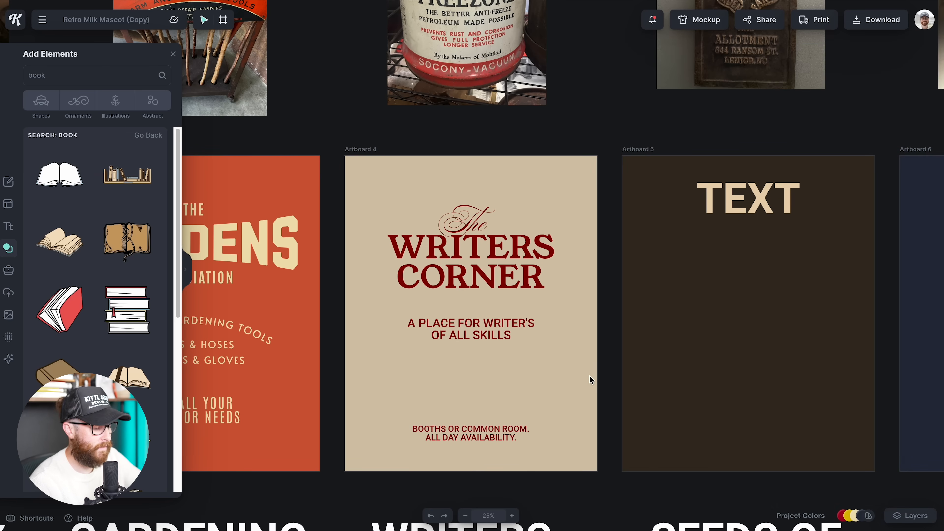
pyautogui.scroll(-3, 590, 376)
pyautogui.hscroll(5, 580, 411)
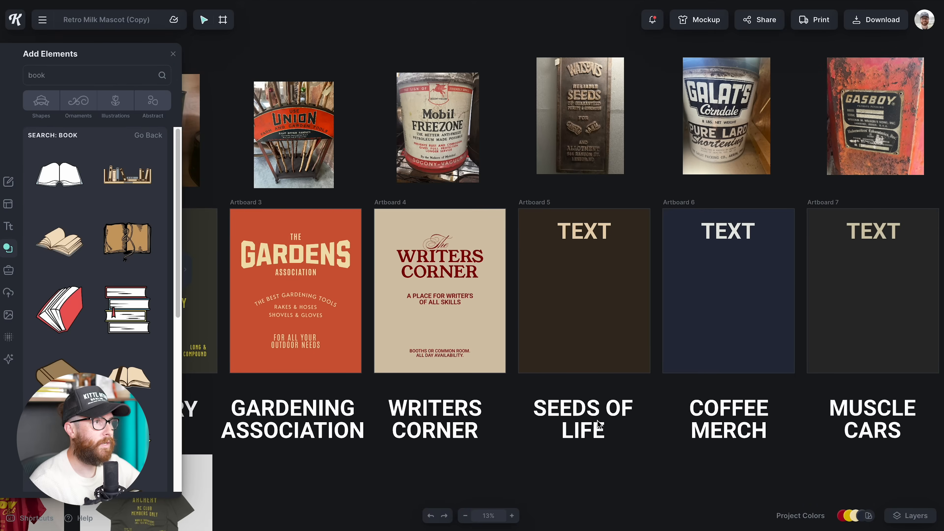
pyautogui.hscroll(3, 595, 425)
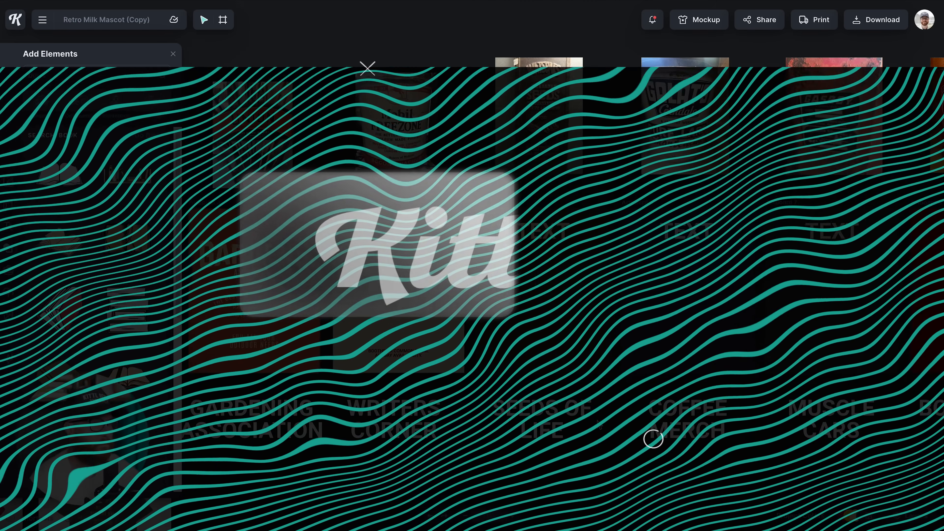
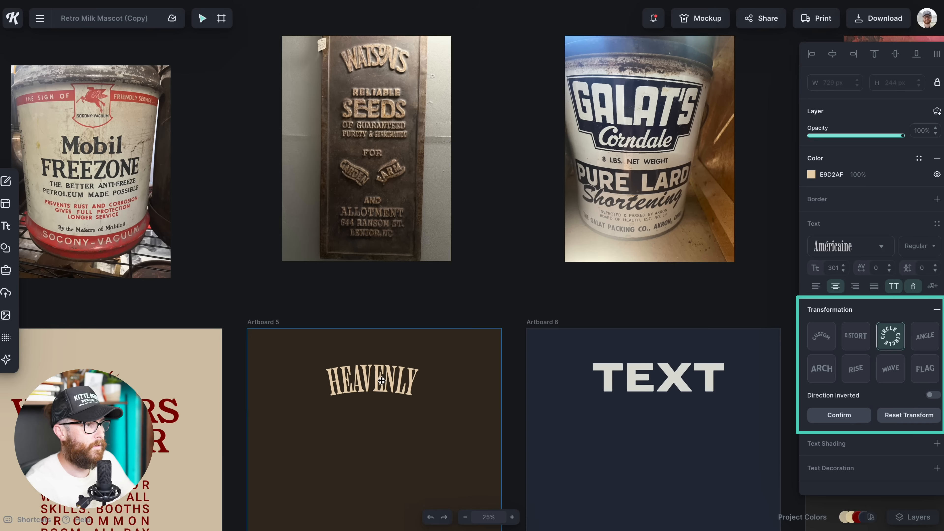
# Set the letter spacing of the circle-curved HEAVENLY text on Artboard 5 to 50 and confirm its transformation.
pyautogui.scroll(-1, 446, 397)
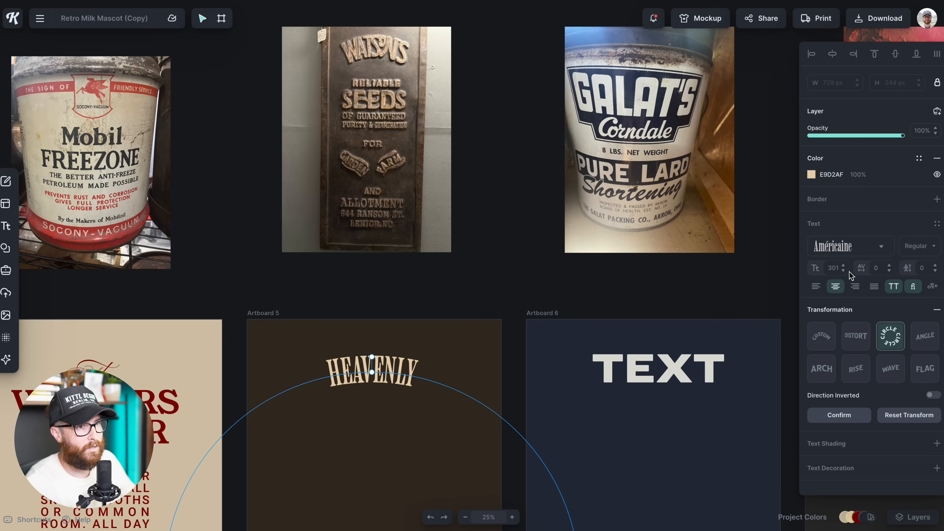
pyautogui.write('30')
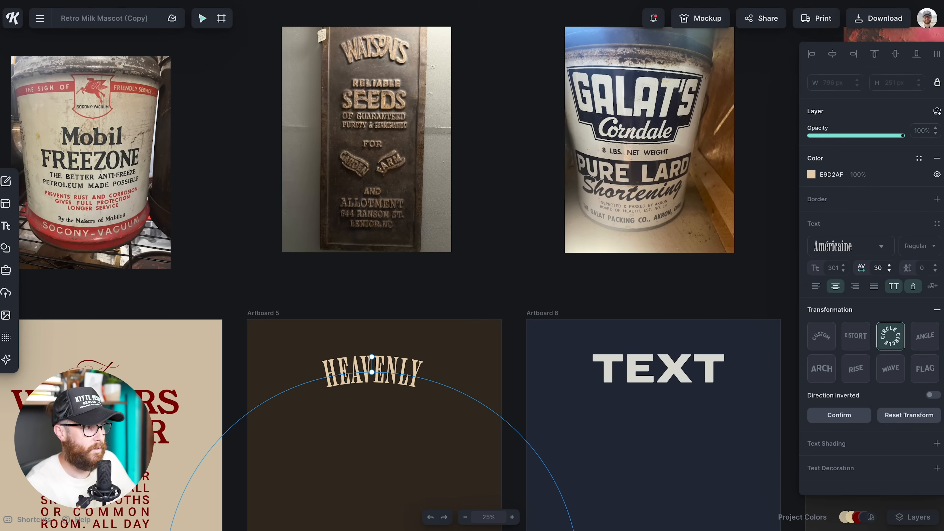
pyautogui.doubleClick(878, 268)
pyautogui.write('50')
pyautogui.press('Return')
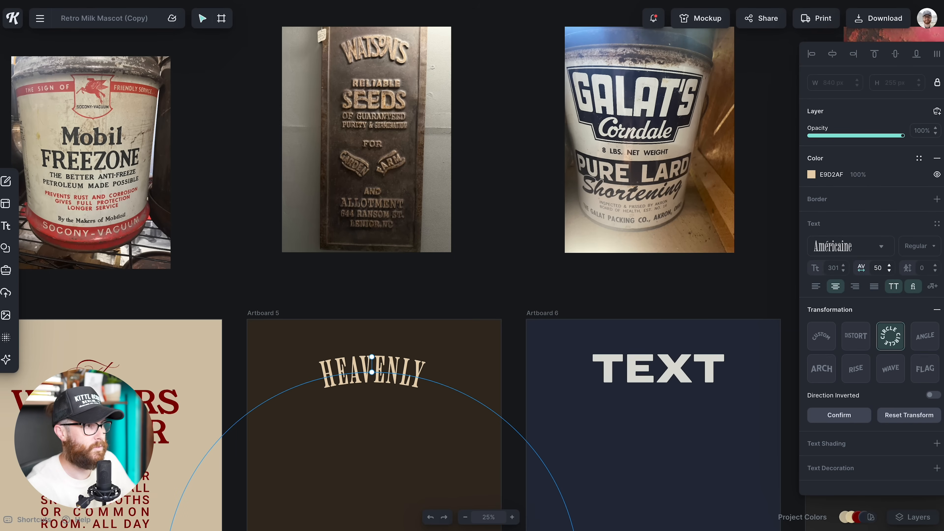
pyautogui.scroll(-2, 555, 321)
pyautogui.press('Return')
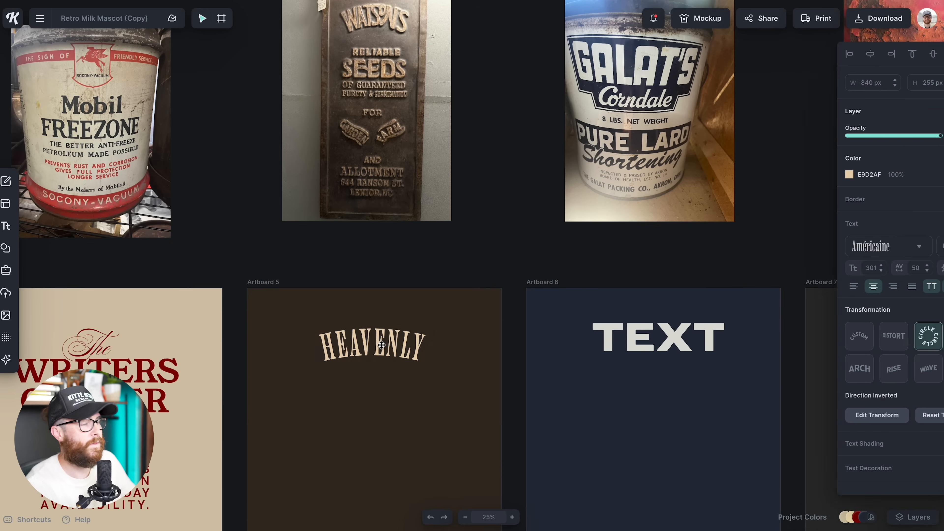
pyautogui.scroll(-3, 542, 330)
pyautogui.press('Escape')
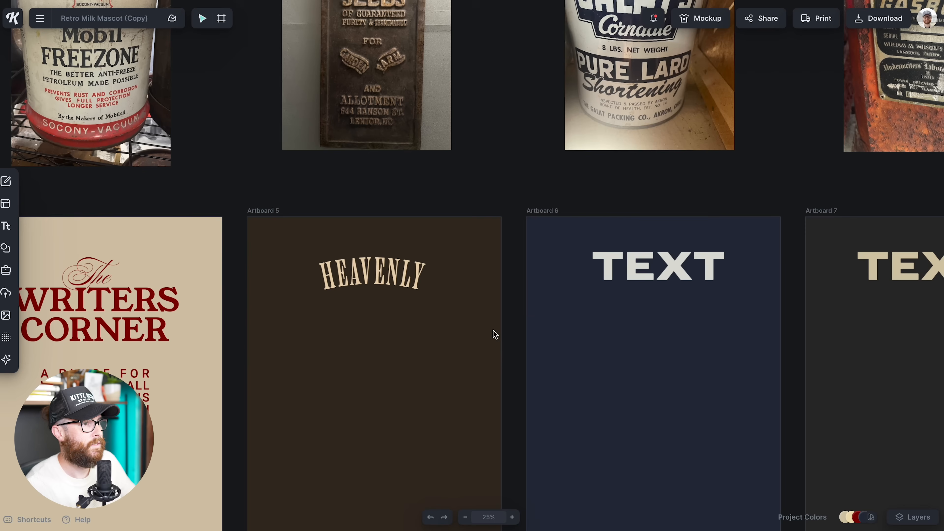
# Duplicate the curved HEAVENLY text directly below itself on Artboard 5 and reword the copy as SEEDS OF.
pyautogui.scroll(-1, 550, 310)
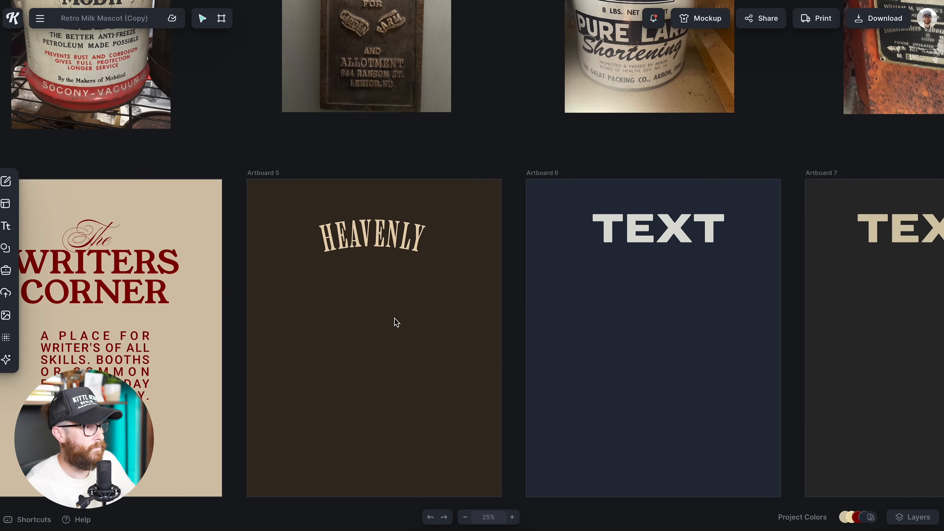
pyautogui.click(357, 231)
pyautogui.moveTo(358, 231); pyautogui.dragTo(358, 311)
pyautogui.doubleClick(416, 312)
pyautogui.write('seeds pf')
pyautogui.press('BackSpace')
pyautogui.press('BackSpace')
pyautogui.press('BackSpace')
pyautogui.write('of')
pyautogui.press('Escape')
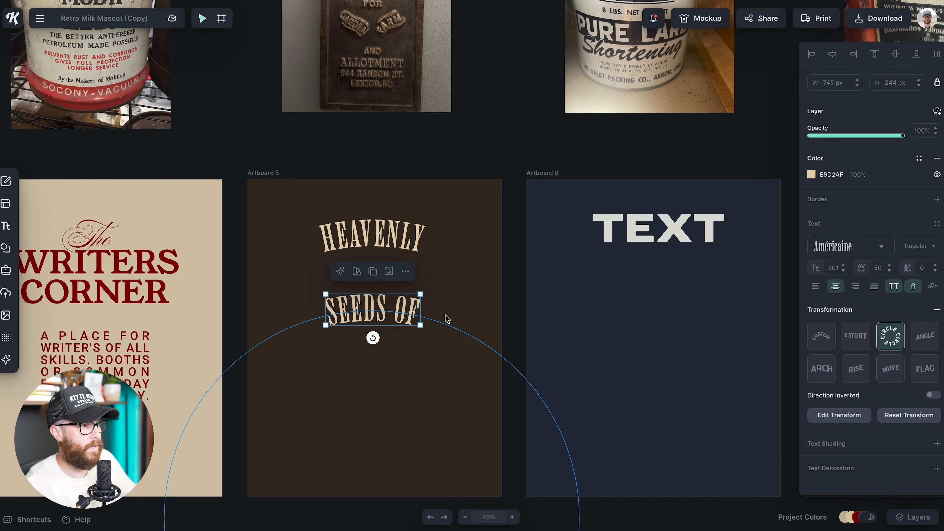
# Open the typeface choices for the SEEDS OF text.
pyautogui.click(861, 244)
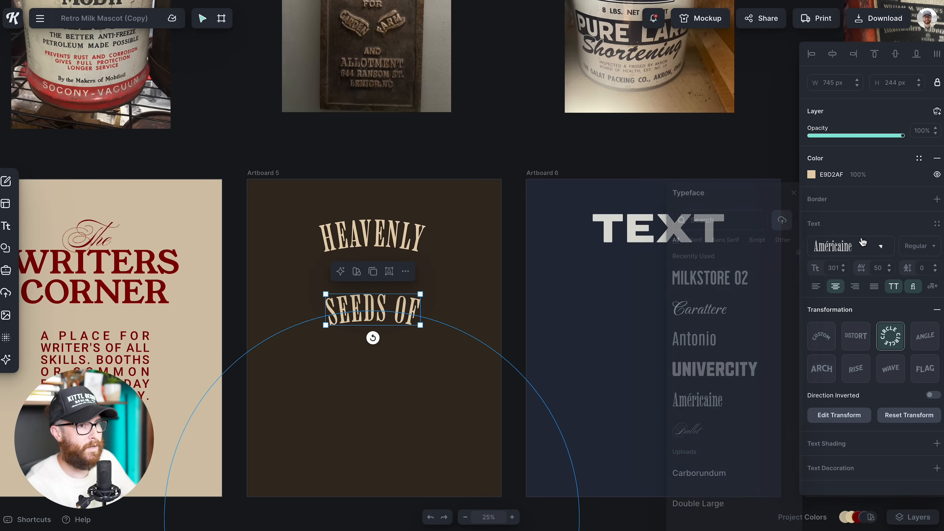
# Set the typeface of the "SEEDS OF" text on Artboard 5 to HT Modern Hand Sans.
pyautogui.click(743, 224)
pyautogui.write('modern hand')
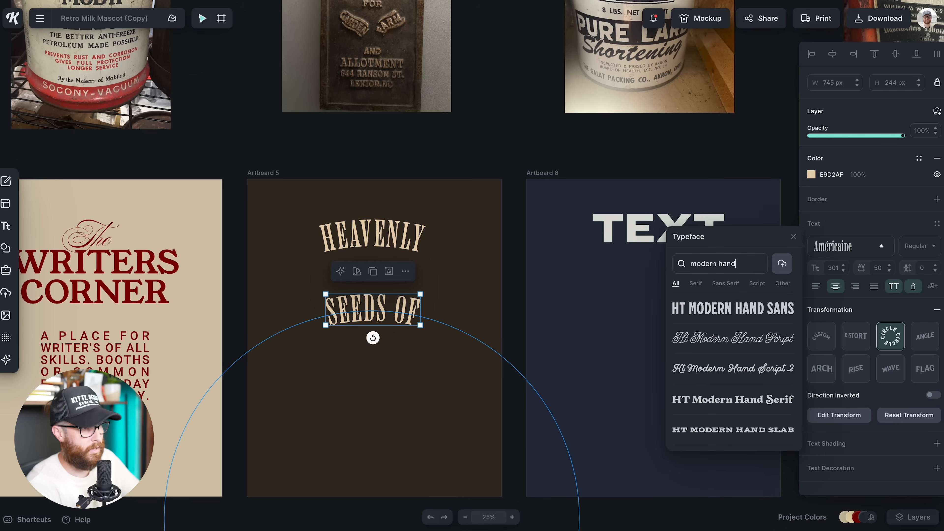
pyautogui.click(723, 309)
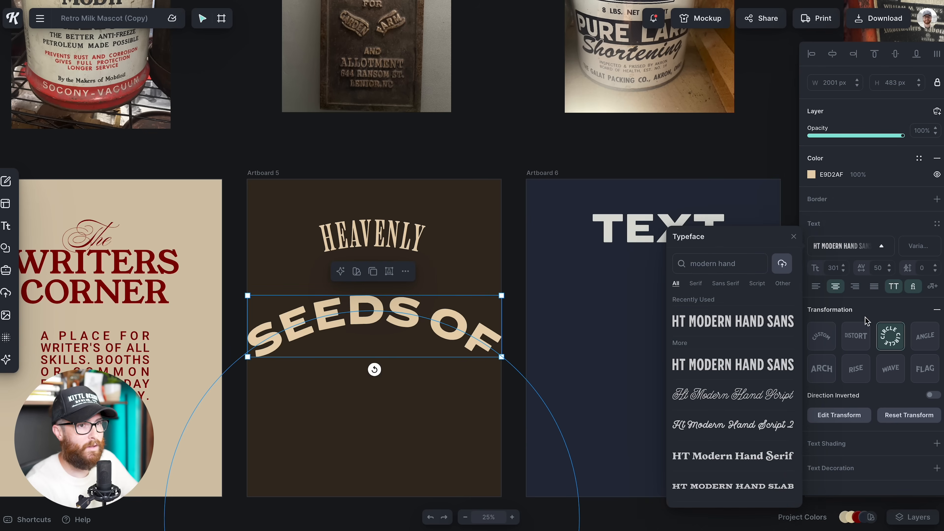
# Remove the circle transformation from "SEEDS OF" and scale the text down to a font size of about 116.
pyautogui.click(937, 310)
pyautogui.moveTo(441, 326); pyautogui.dragTo(517, 327)
pyautogui.rightClick(516, 327)
pyautogui.press('Escape')
pyautogui.moveTo(518, 274); pyautogui.dragTo(449, 290)
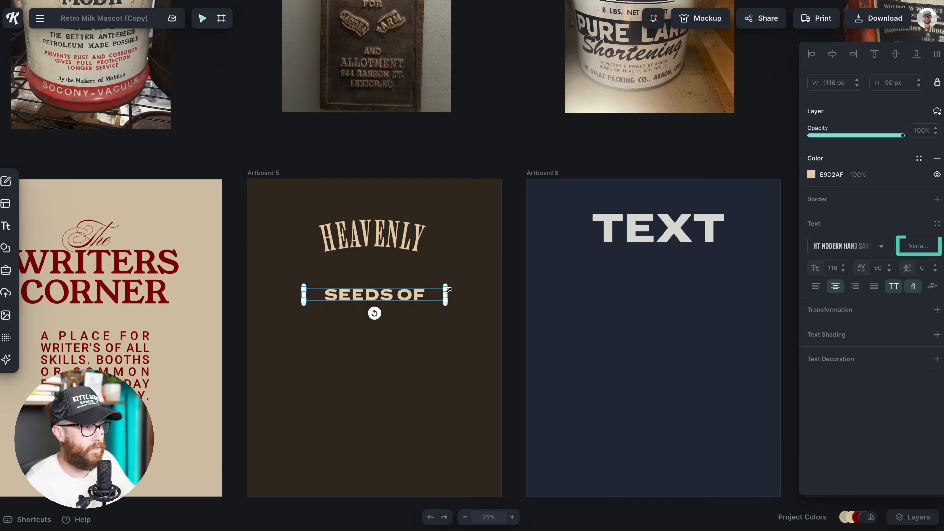
# Set the variable font width of "SEEDS OF" to about 47.
pyautogui.click(918, 246)
pyautogui.moveTo(848, 269); pyautogui.dragTo(799, 267)
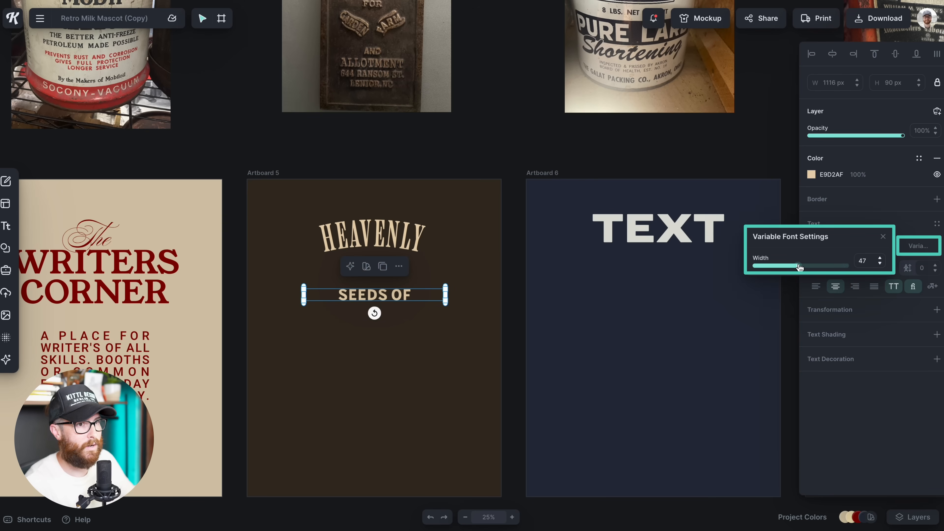
pyautogui.click(607, 352)
# Duplicate "SEEDS OF" directly below itself and replace the copy's text with "LIFE".
pyautogui.click(396, 300)
pyautogui.moveTo(396, 300); pyautogui.dragTo(394, 326)
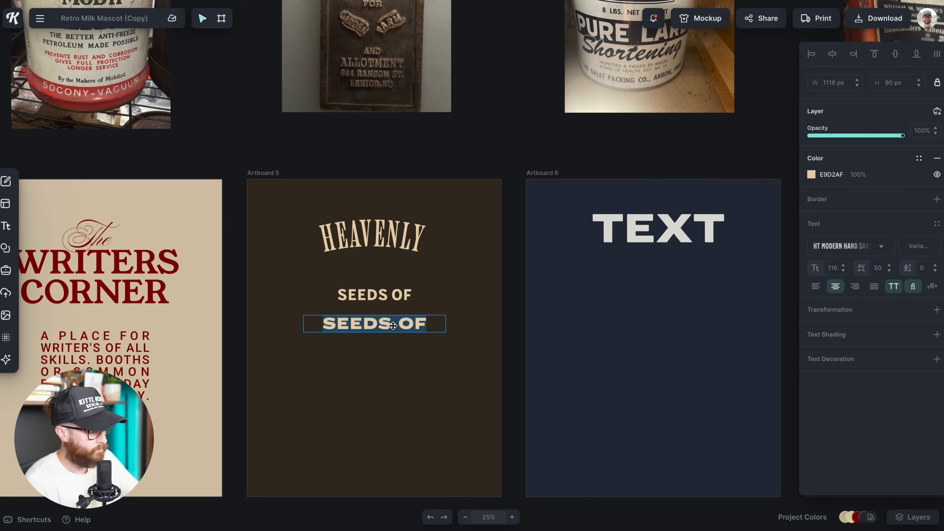
pyautogui.write('LIFE')
pyautogui.press('Escape')
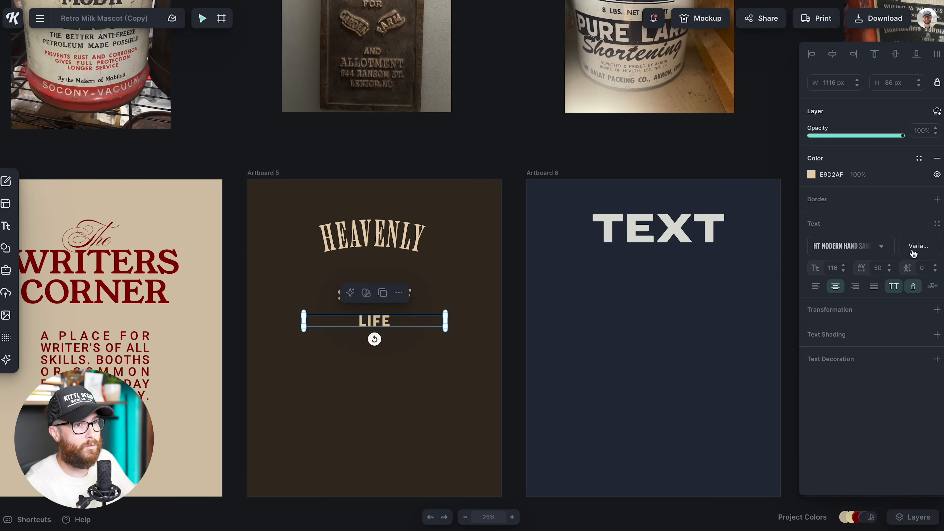
# Set the variable font width of the "LIFE" text to 100.
pyautogui.click(913, 253)
pyautogui.moveTo(800, 266); pyautogui.dragTo(894, 271)
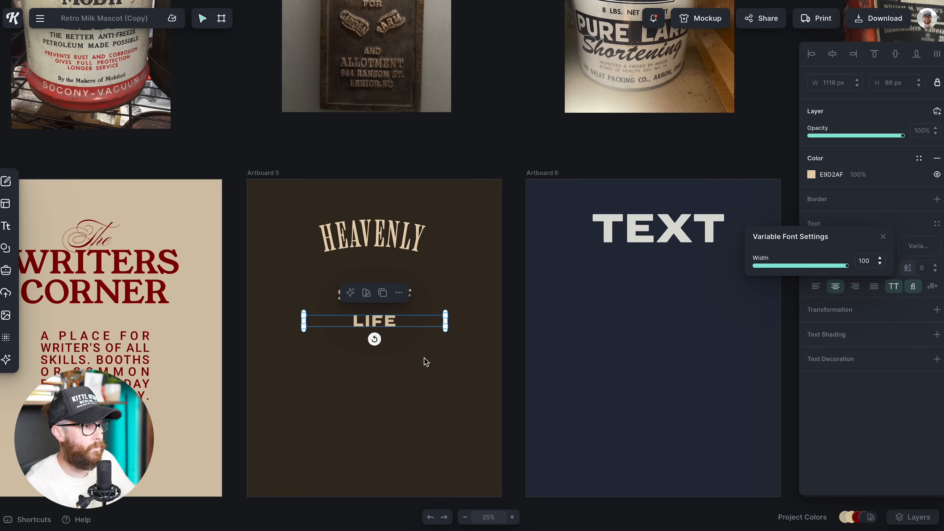
pyautogui.click(456, 361)
# Enlarge "LIFE" to a font size of about 255 directly under "SEEDS OF" and narrow its text box.
pyautogui.click(374, 320)
pyautogui.moveTo(446, 315); pyautogui.dragTo(518, 294)
pyautogui.click(428, 379)
pyautogui.click(408, 330)
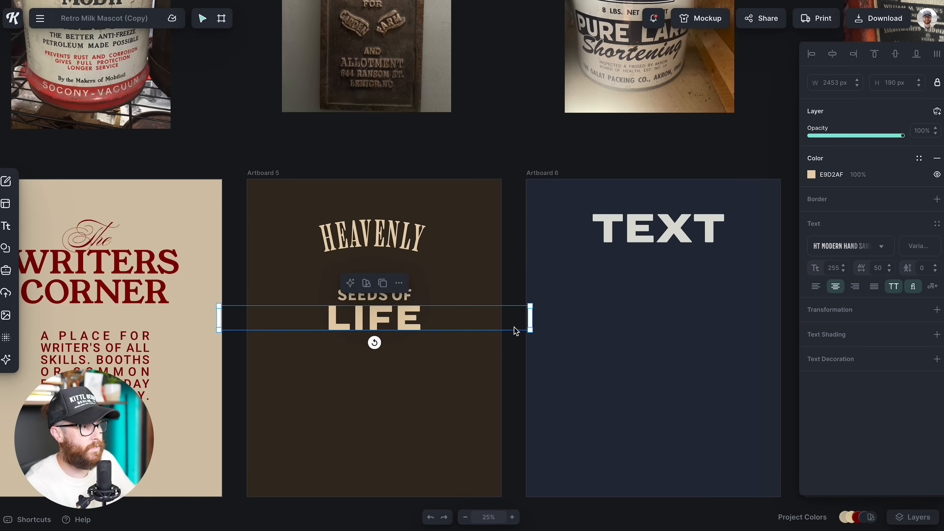
pyautogui.moveTo(530, 321); pyautogui.dragTo(466, 352)
pyautogui.click(389, 342)
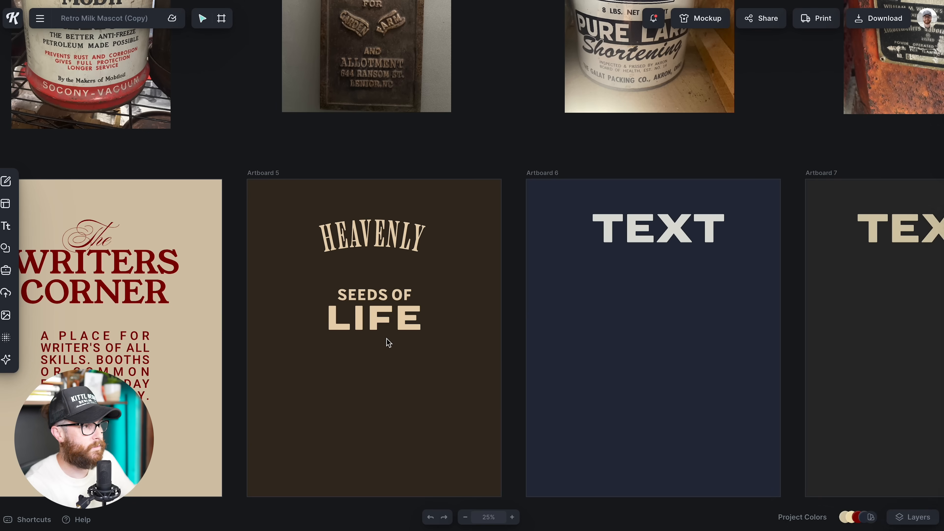
# Duplicate "HEAVENLY" below "LIFE", remove the copy's transformation and scale it down to a font size of about 235.
pyautogui.scroll(2, 421, 363)
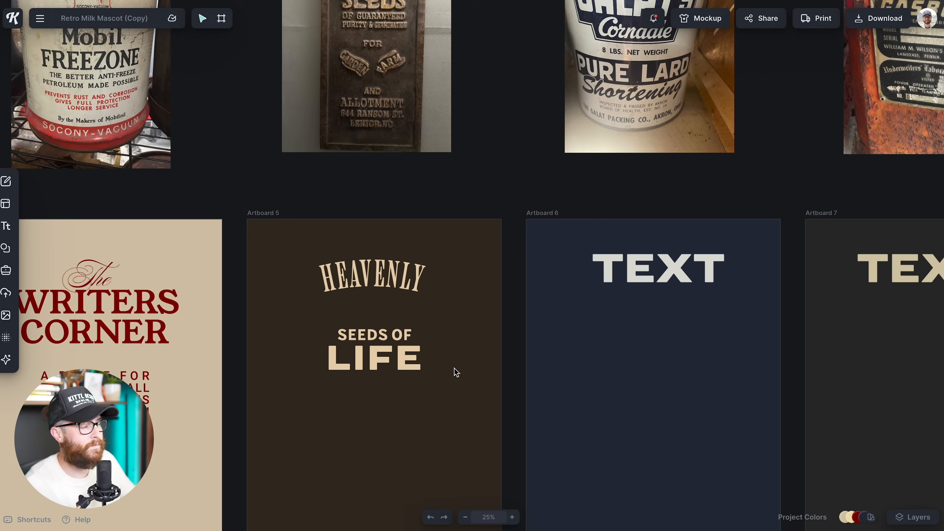
pyautogui.scroll(-2, 456, 372)
pyautogui.click(406, 244)
pyautogui.hotkey('ctrl', 'd')
pyautogui.click(937, 311)
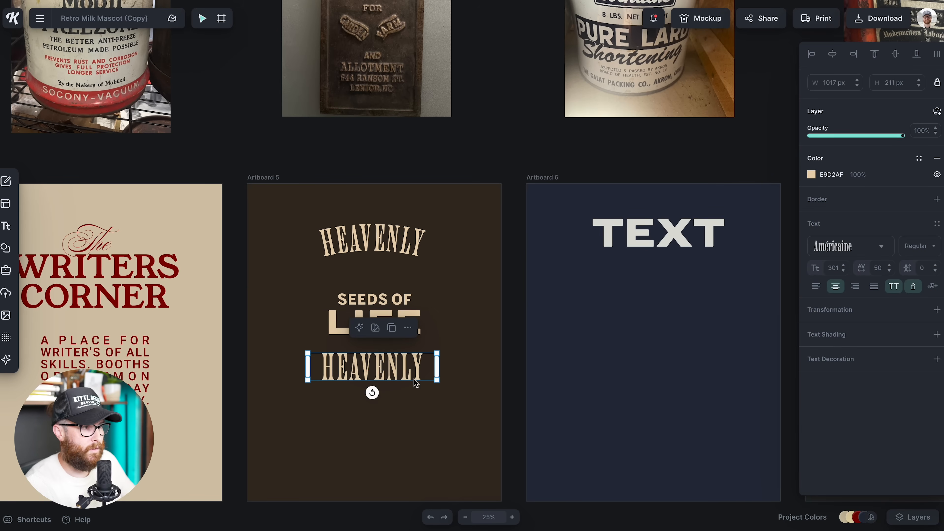
pyautogui.moveTo(435, 353); pyautogui.dragTo(423, 355)
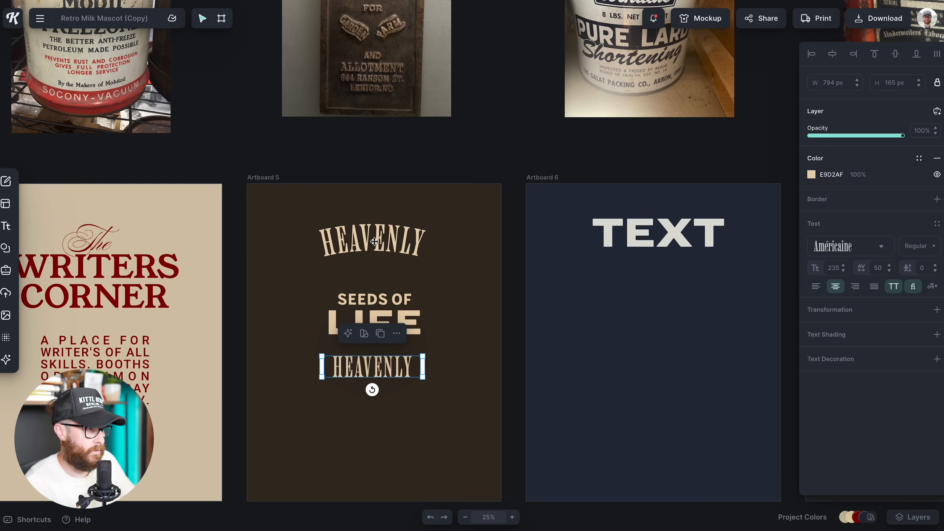
# Replace the lower "HEAVENLY" copy's text with "guaranteed to calm your soul".
pyautogui.doubleClick(399, 363)
pyautogui.write('h')
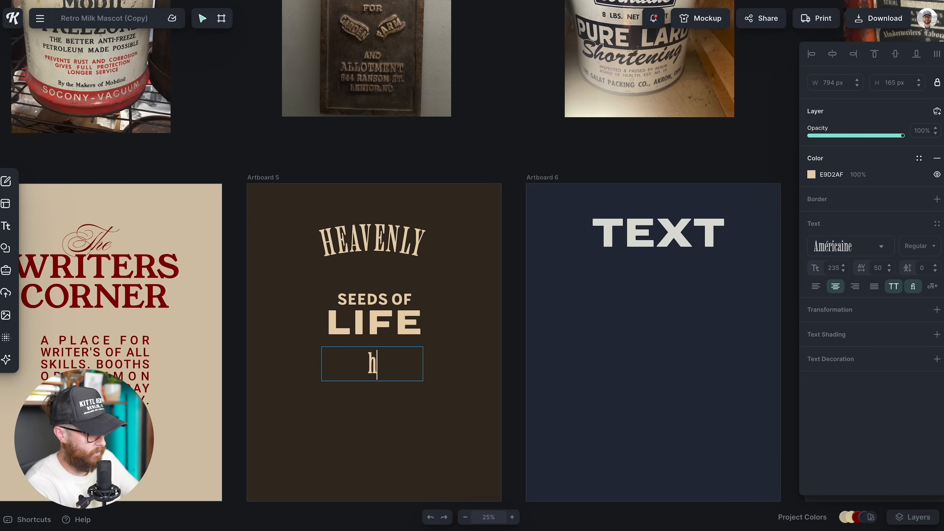
pyautogui.write('uaran')
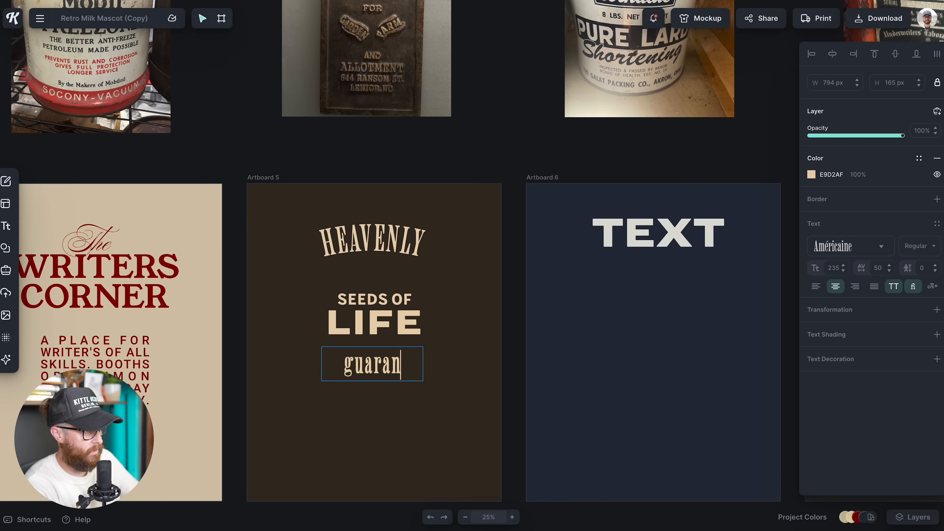
pyautogui.write('teed to calm ')
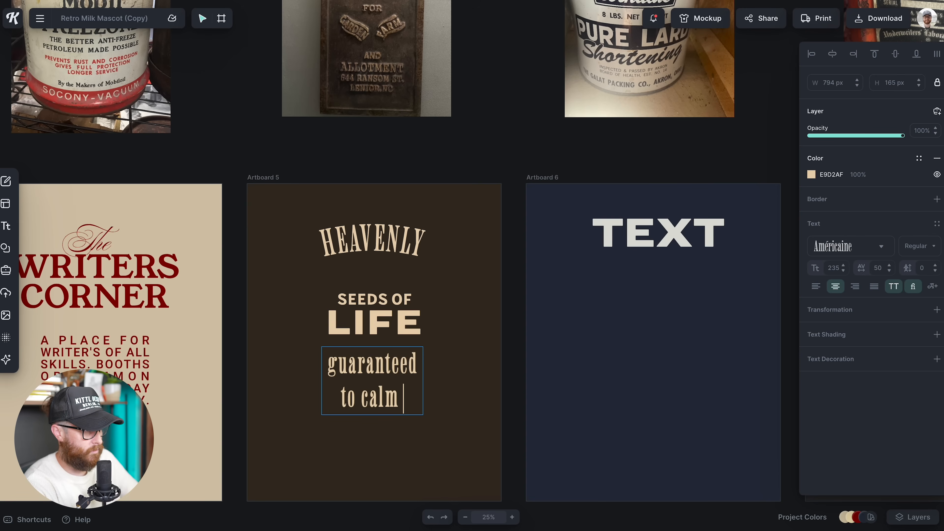
pyautogui.write('your soul')
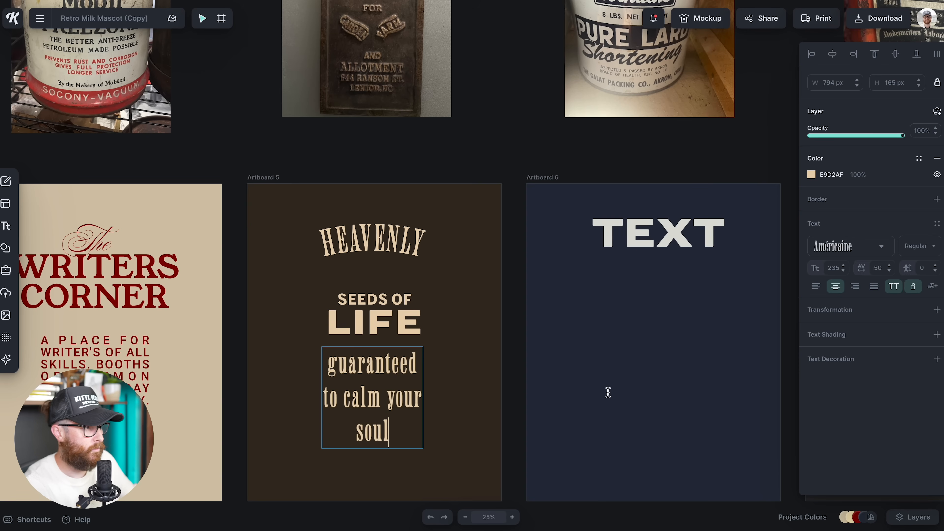
pyautogui.click(516, 407)
# Fit the "GUARANTEED TO CALM YOUR SOUL" text onto two lines under "LIFE" at font size 181, with line height -9.
pyautogui.click(417, 387)
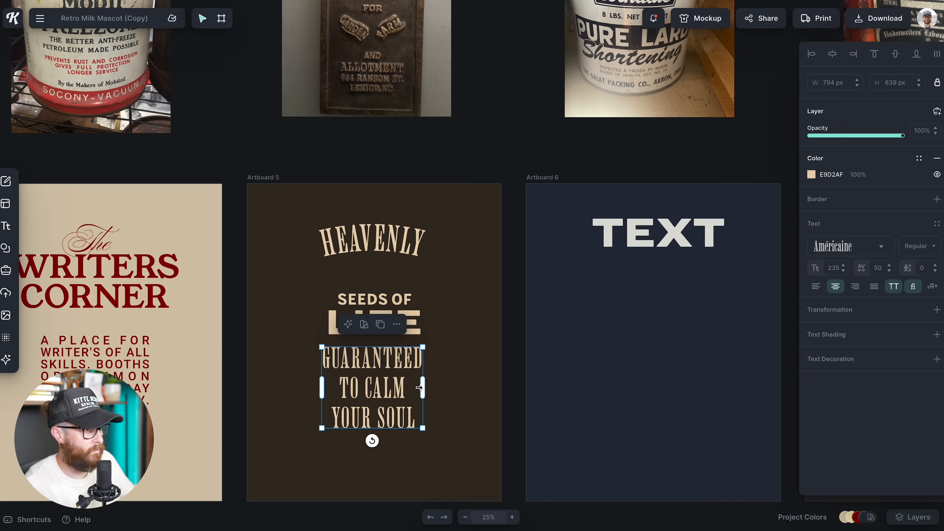
pyautogui.moveTo(423, 428); pyautogui.dragTo(435, 382)
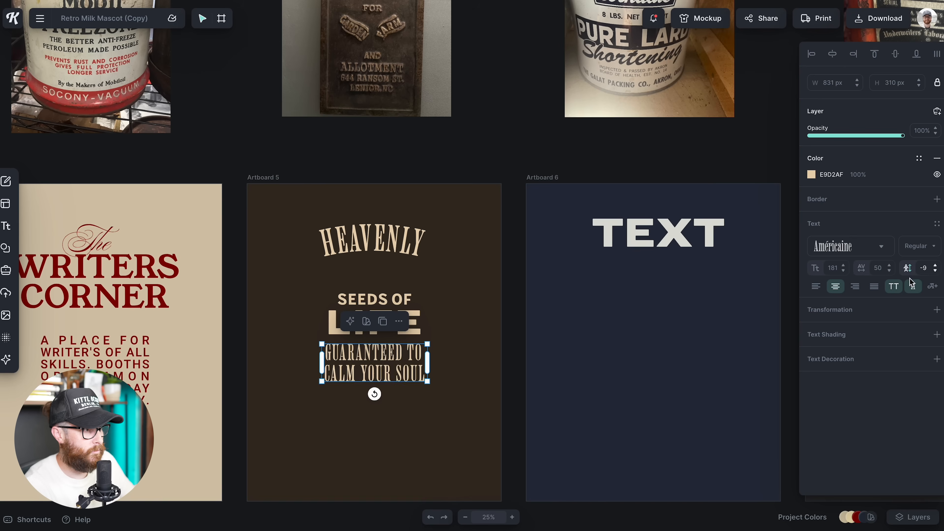
pyautogui.click(428, 383)
pyautogui.click(412, 362)
pyautogui.click(429, 402)
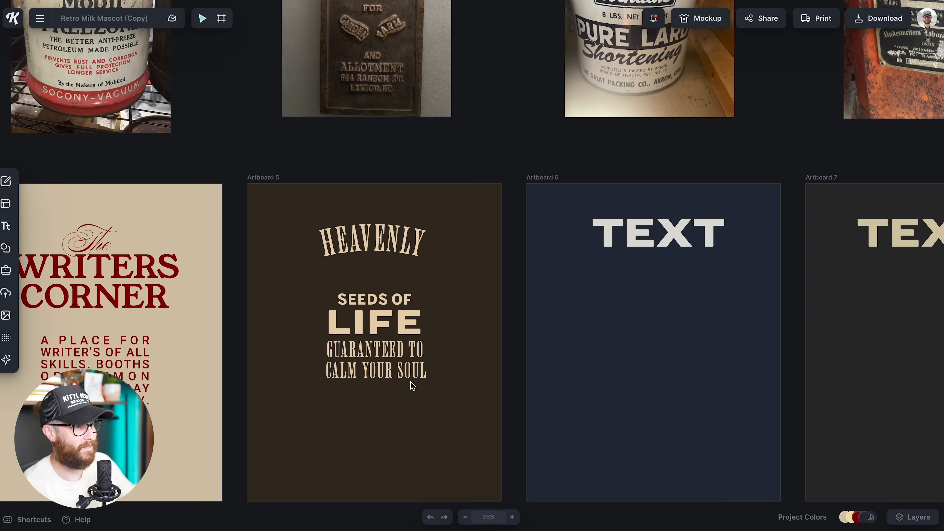
# Duplicate the two-line text further down the artboard and change the copy to "safety & security" on a single line.
pyautogui.click(386, 367)
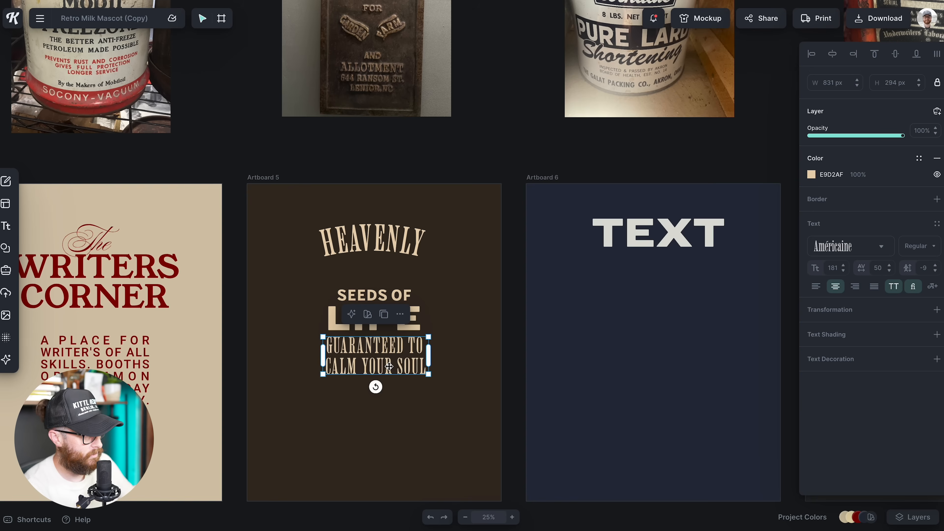
pyautogui.moveTo(389, 367); pyautogui.dragTo(388, 417)
pyautogui.doubleClick(388, 412)
pyautogui.write('safe')
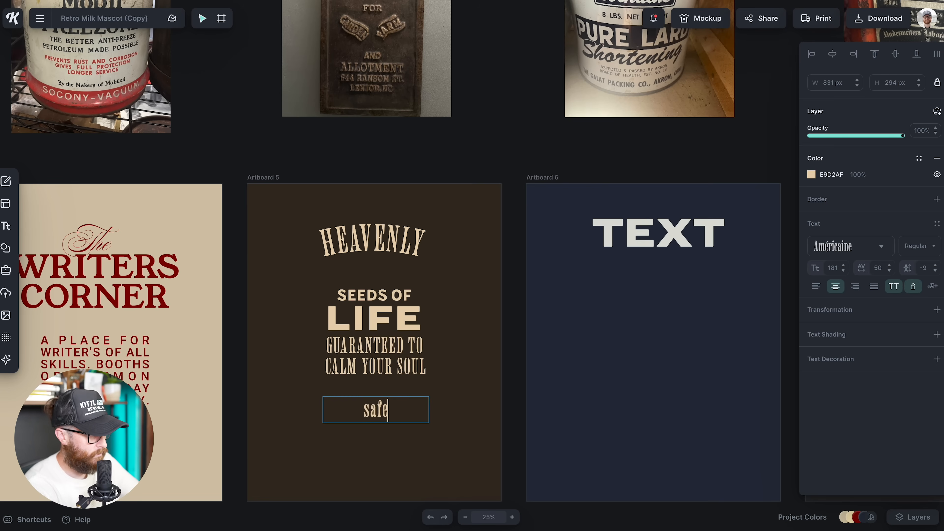
pyautogui.write('ty & security')
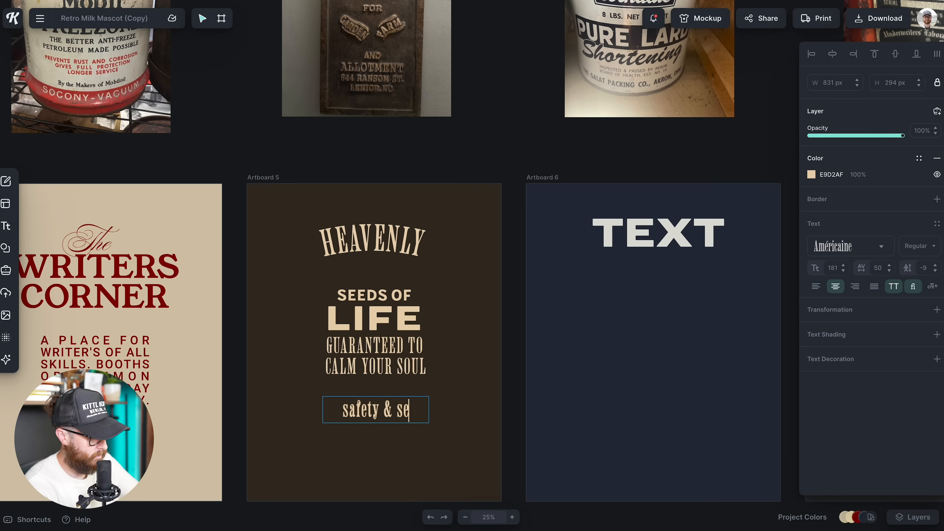
pyautogui.press('Escape')
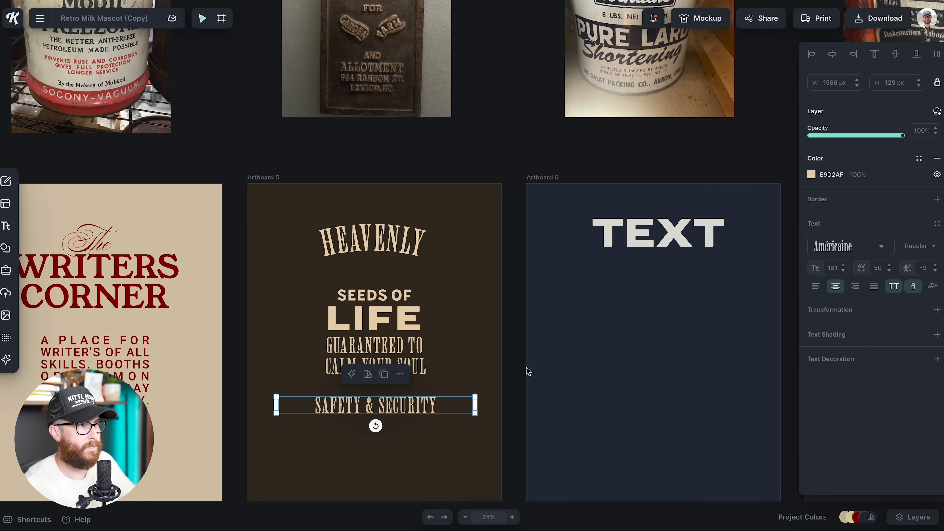
# Apply a Flag transformation to "SAFETY & SECURITY" with the flag curve at 100%.
pyautogui.scroll(5, 528, 371)
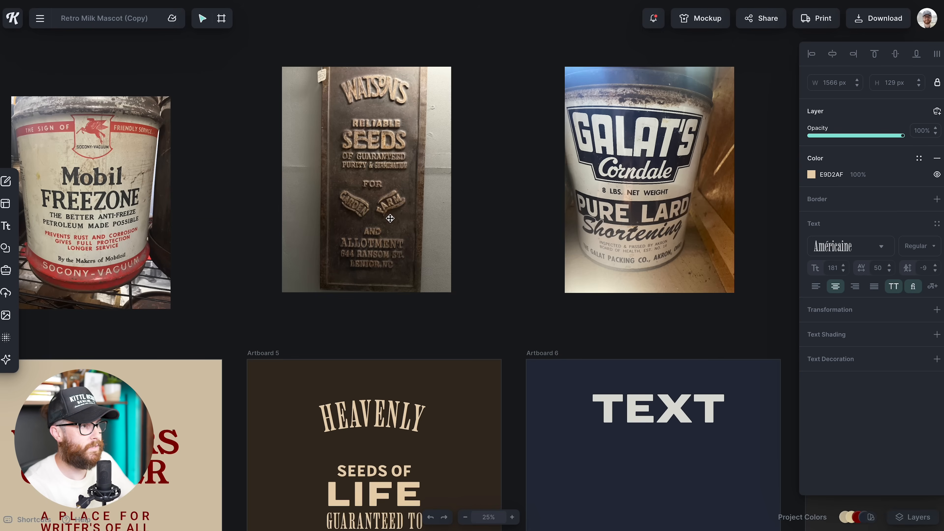
pyautogui.scroll(-5, 369, 219)
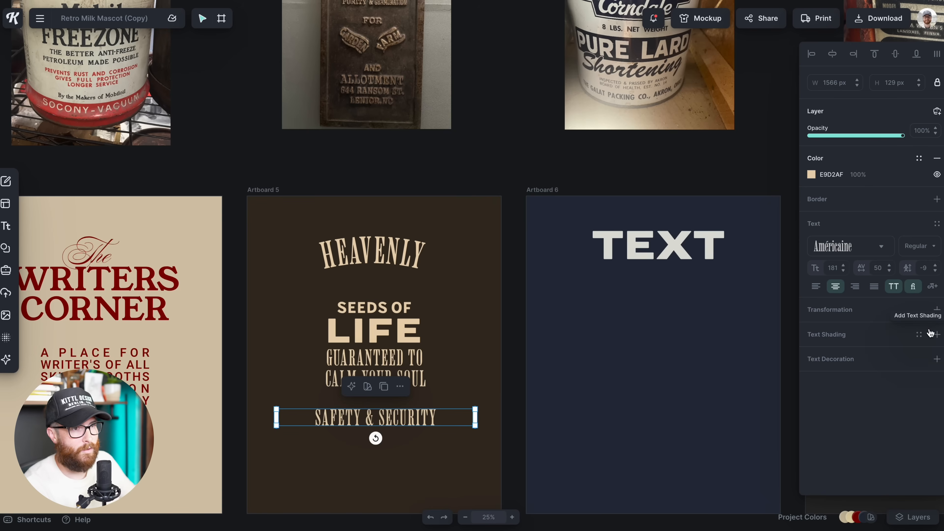
pyautogui.click(937, 310)
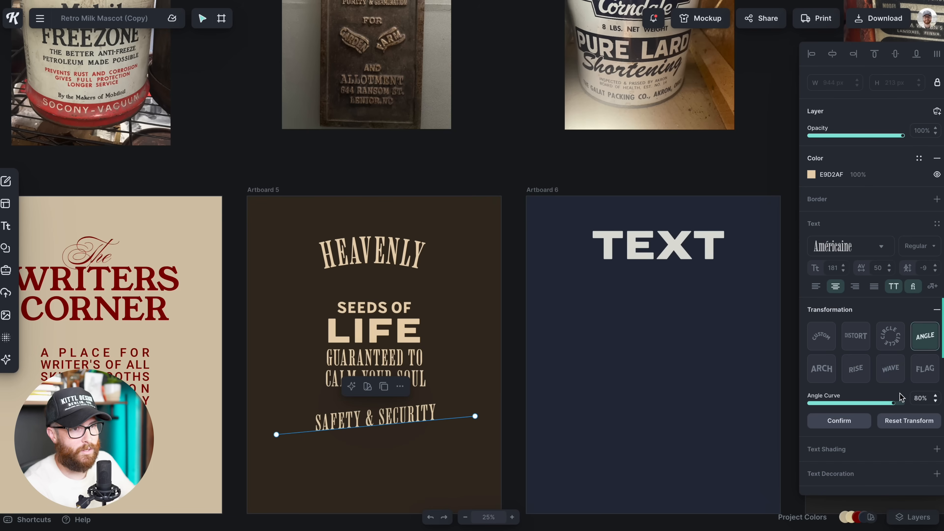
pyautogui.click(925, 368)
pyautogui.moveTo(894, 406); pyautogui.dragTo(903, 403)
# Reshape the flag curve of "SAFETY & SECURITY" into an upward-sloping wave and scale the text down to about 822 px wide.
pyautogui.scroll(-1, 372, 409)
pyautogui.moveTo(276, 394); pyautogui.dragTo(283, 388)
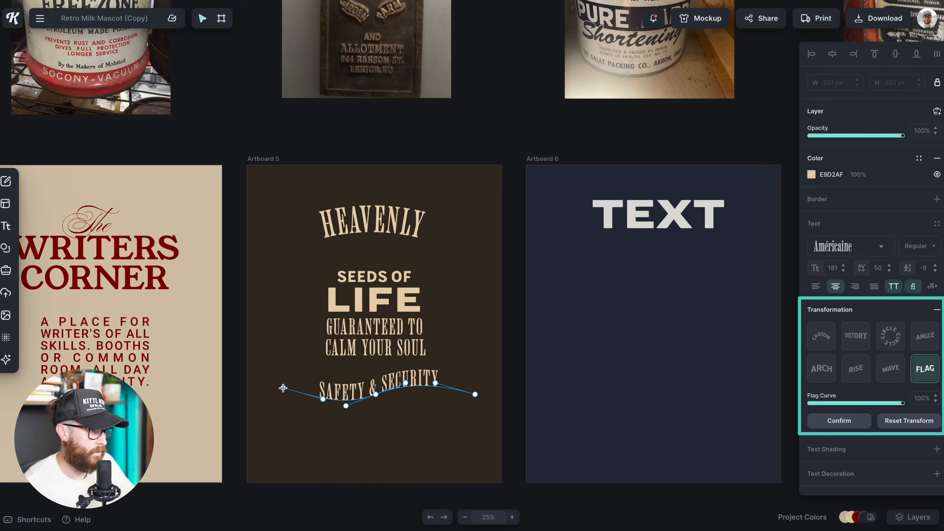
pyautogui.moveTo(477, 396); pyautogui.dragTo(434, 376)
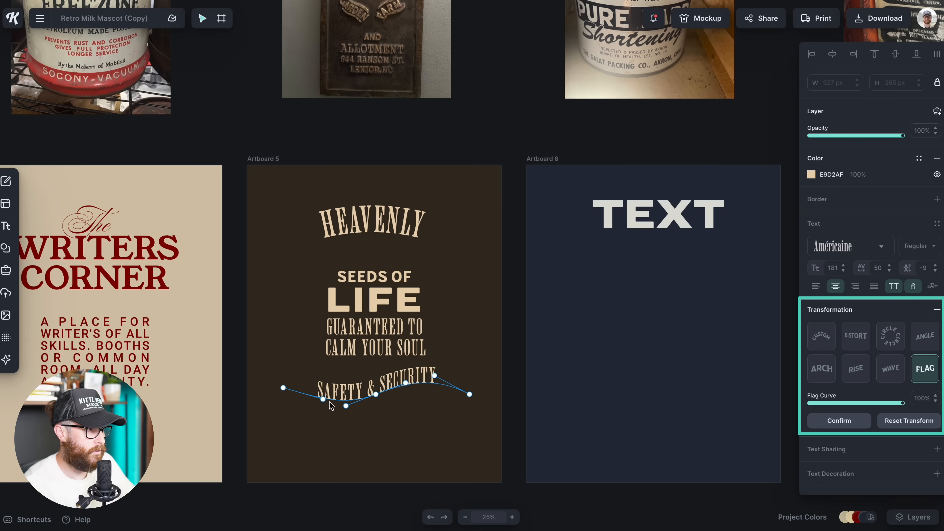
pyautogui.moveTo(322, 400); pyautogui.dragTo(282, 389)
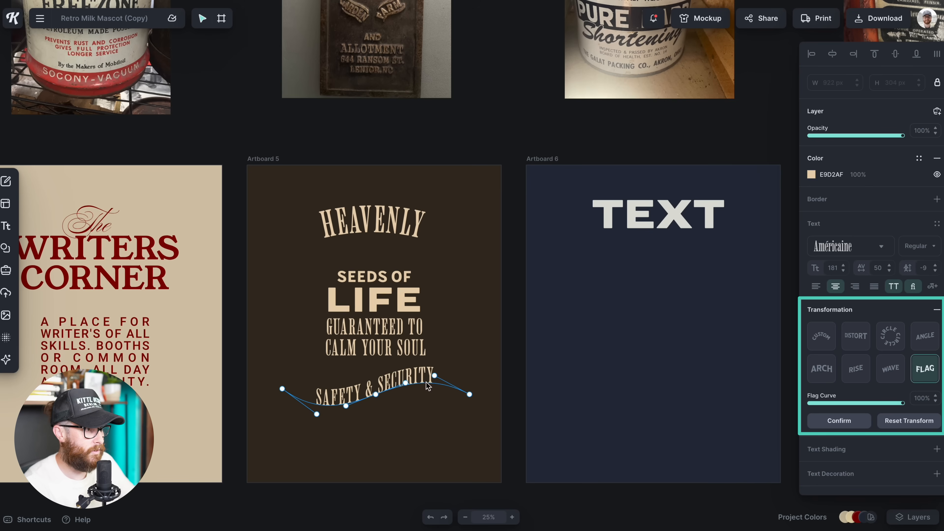
pyautogui.moveTo(469, 396); pyautogui.dragTo(428, 372)
pyautogui.moveTo(280, 389); pyautogui.dragTo(281, 393)
pyautogui.click(384, 418)
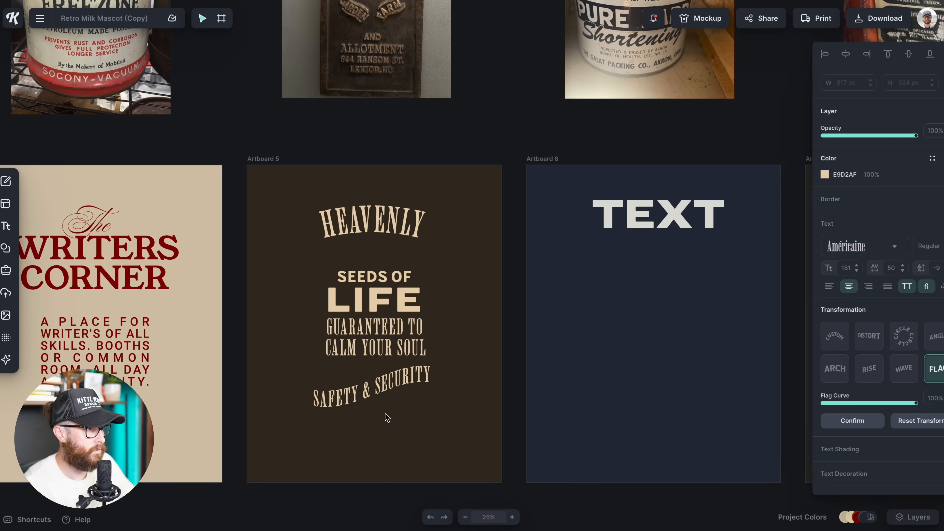
pyautogui.moveTo(399, 385); pyautogui.dragTo(426, 375)
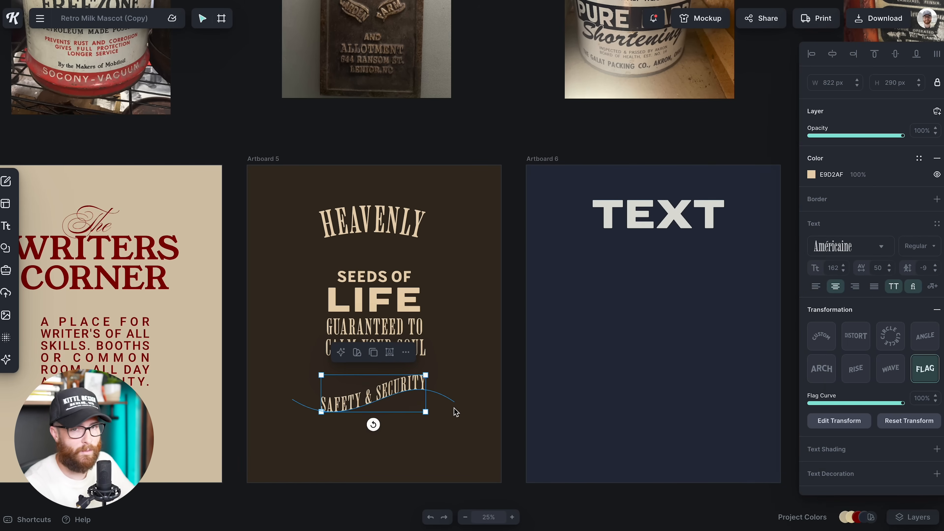
pyautogui.click(461, 419)
# Edit the flag transform of "SAFETY & SECURITY" again and adjust its curve points into a gentler wave.
pyautogui.click(394, 394)
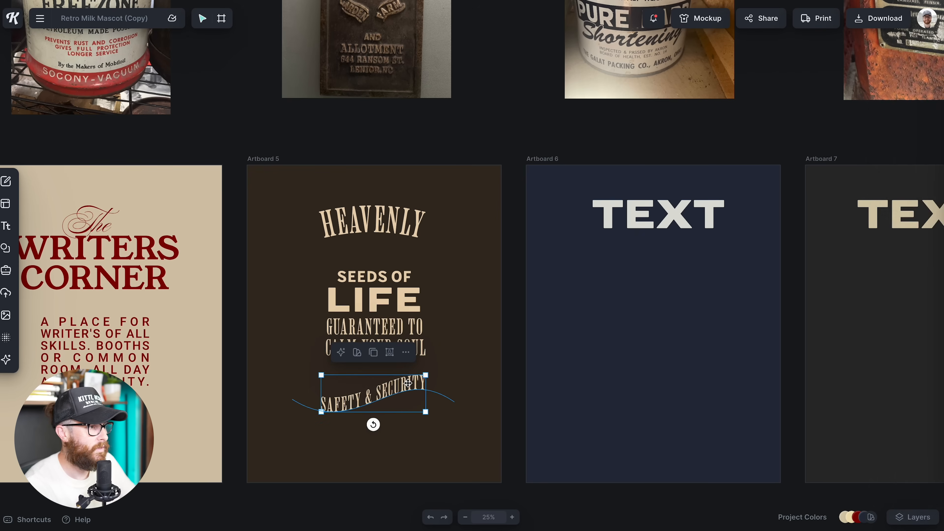
pyautogui.click(390, 353)
pyautogui.moveTo(293, 399); pyautogui.dragTo(342, 406)
pyautogui.moveTo(454, 403); pyautogui.dragTo(453, 404)
pyautogui.click(407, 428)
pyautogui.click(376, 393)
pyautogui.click(397, 438)
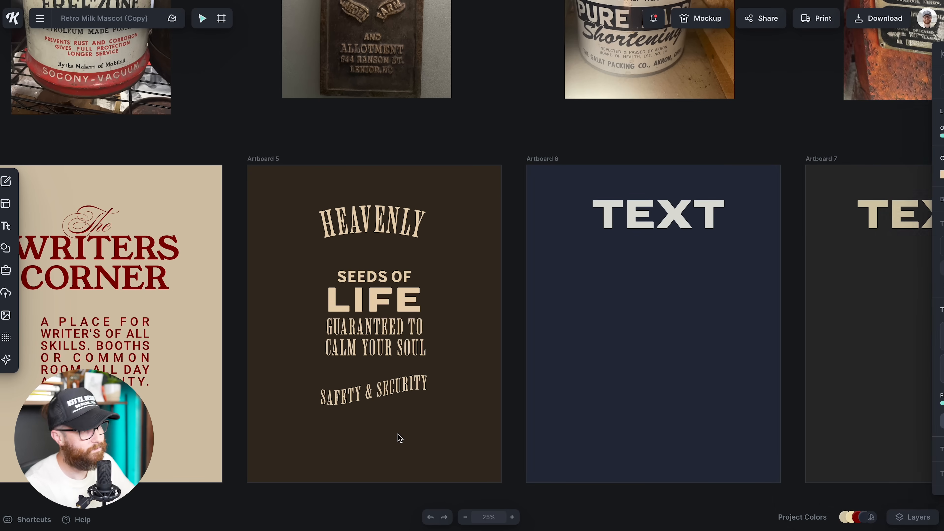
# Duplicate "SEEDS OF" below "SAFETY & SECURITY" and scale the copy down so its text box matches the width of the lines above.
pyautogui.scroll(-1, 400, 438)
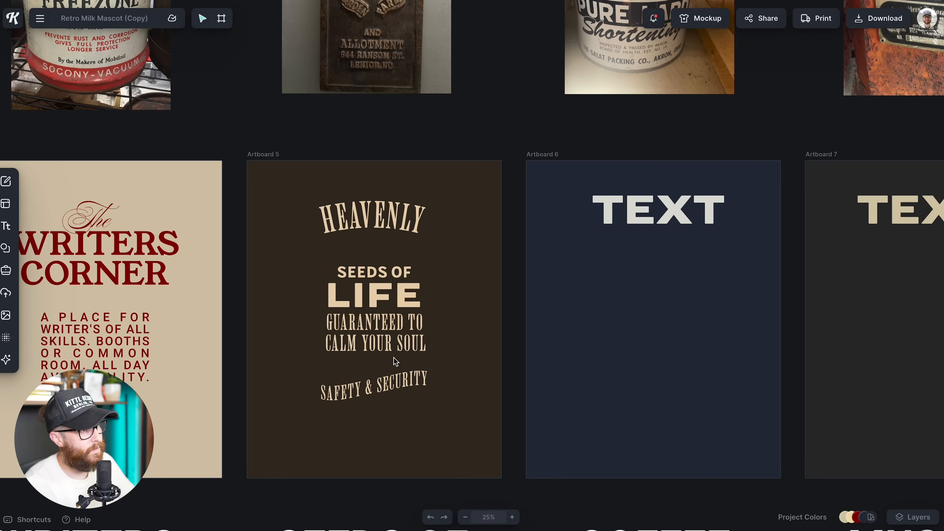
pyautogui.click(387, 284)
pyautogui.moveTo(387, 285); pyautogui.dragTo(381, 427)
pyautogui.moveTo(448, 417); pyautogui.dragTo(427, 419)
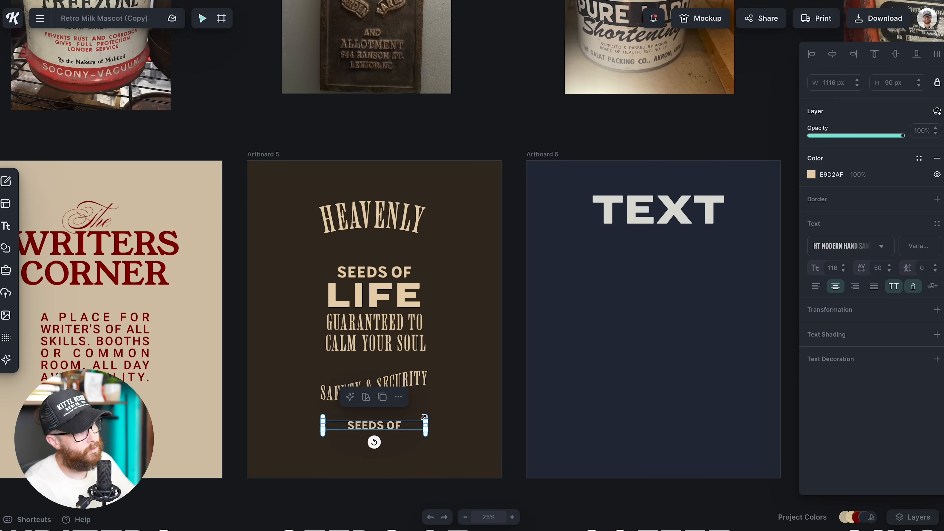
# Replace the duplicated text below "SAFETY & SECURITY" with the fictional street address and nudge the address down slightly.
pyautogui.doubleClick(396, 427)
pyautogui.write('123')
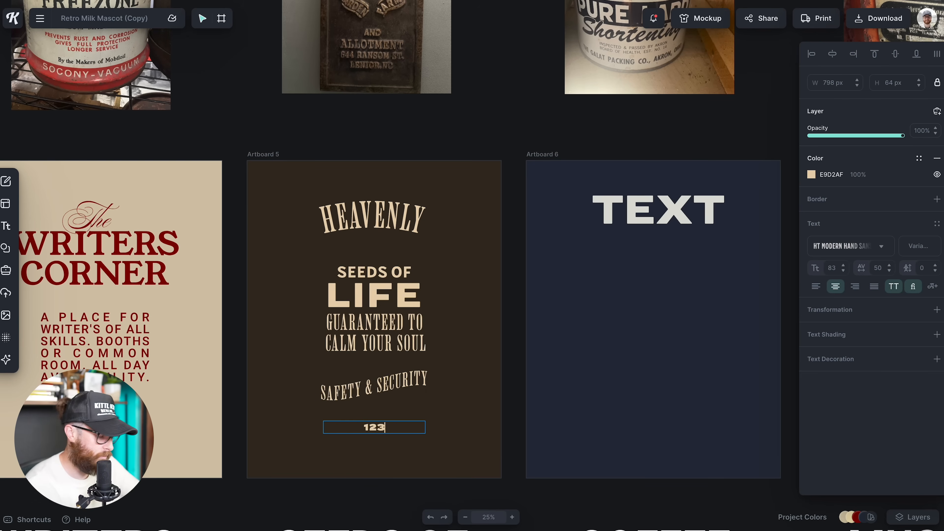
pyautogui.write(' BREAD OF LIVE')
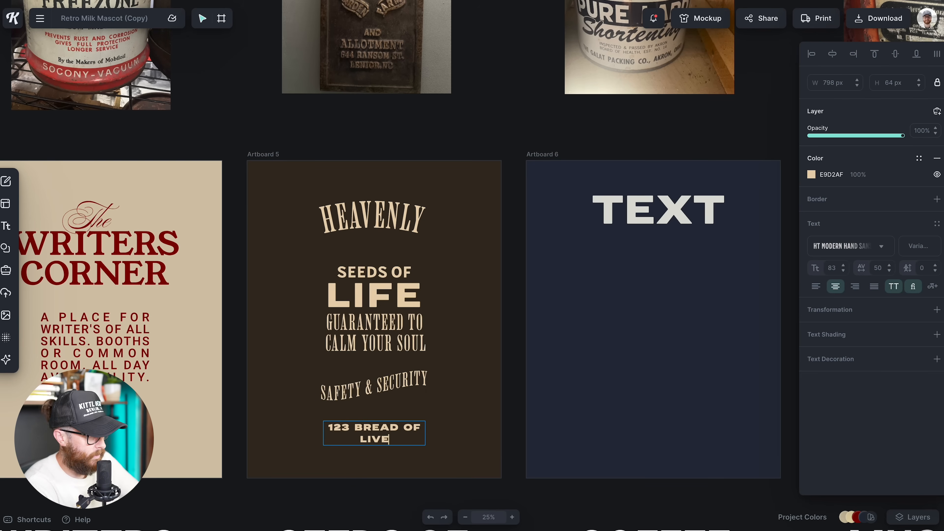
pyautogui.write(' AVE.')
pyautogui.press('Escape')
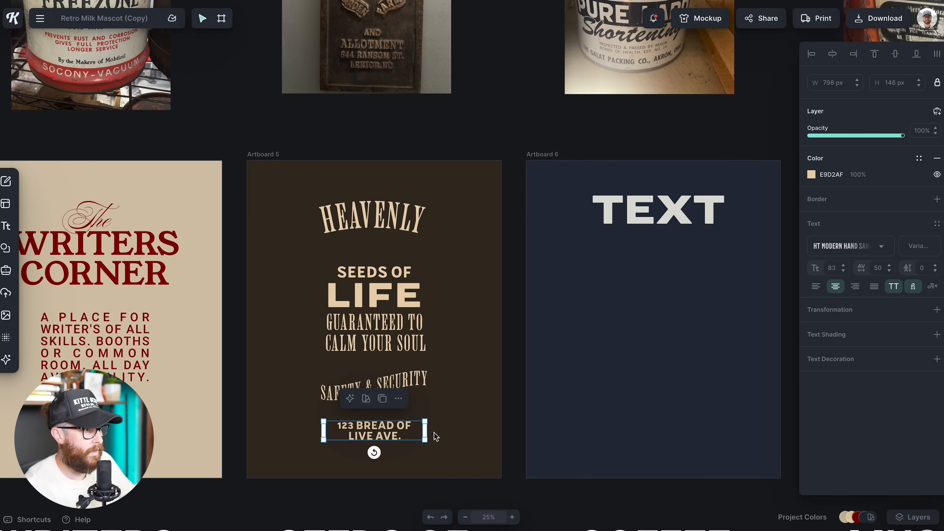
pyautogui.moveTo(388, 423); pyautogui.dragTo(388, 428)
# Move "HEAVENLY" down slightly, closer to "SEEDS OF", on Artboard 5.
pyautogui.click(372, 293)
pyautogui.scroll(1, 371, 323)
pyautogui.moveTo(378, 209); pyautogui.dragTo(379, 220)
pyautogui.click(295, 261)
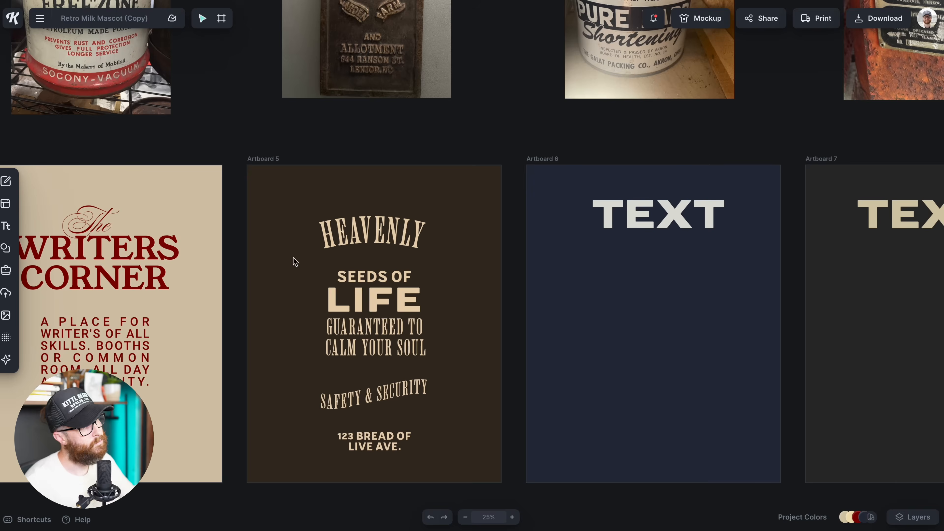
# Select all the text lines on Artboard 5 and centre them vertically on the artboard.
pyautogui.moveTo(308, 245); pyautogui.dragTo(457, 482)
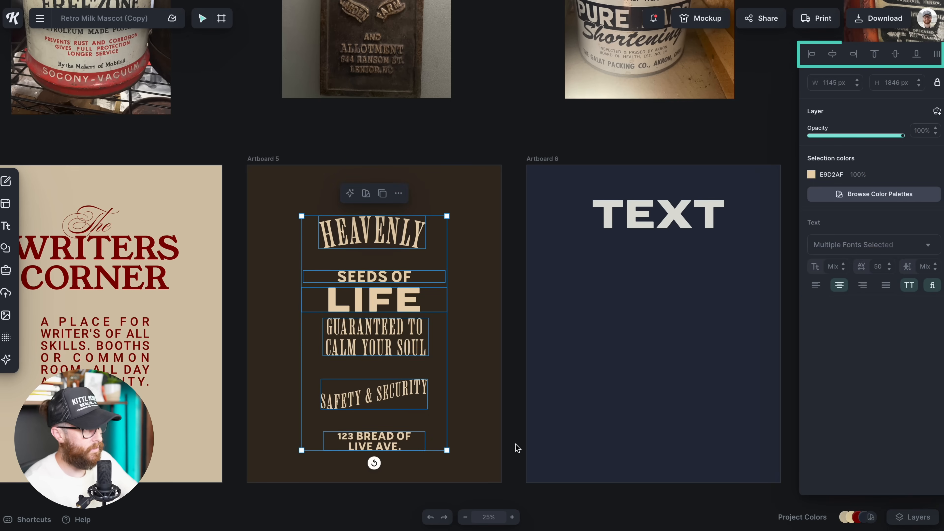
pyautogui.click(895, 53)
pyautogui.click(505, 352)
pyautogui.click(405, 300)
pyautogui.click(480, 316)
pyautogui.scroll(2, 466, 390)
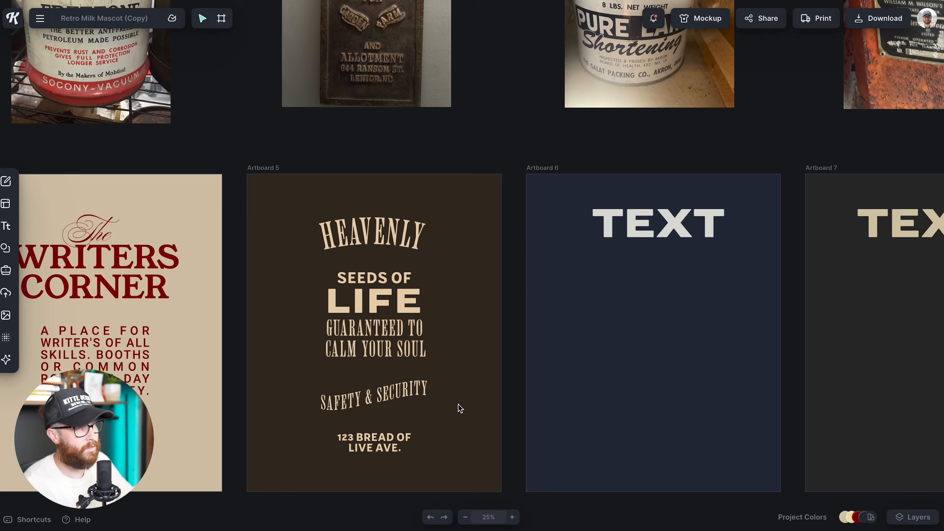
# Centre the placeholder text on Artboard 6, change it to "GEORGE'S" and scale its text box to about 1660 px wide.
pyautogui.hscroll(1, 460, 408)
pyautogui.hscroll(8, 455, 407)
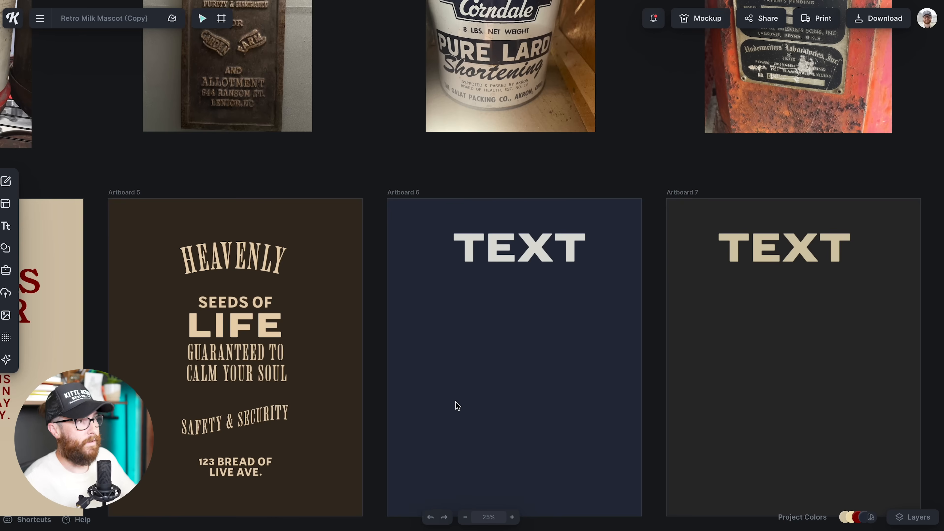
pyautogui.scroll(2, 453, 404)
pyautogui.click(461, 292)
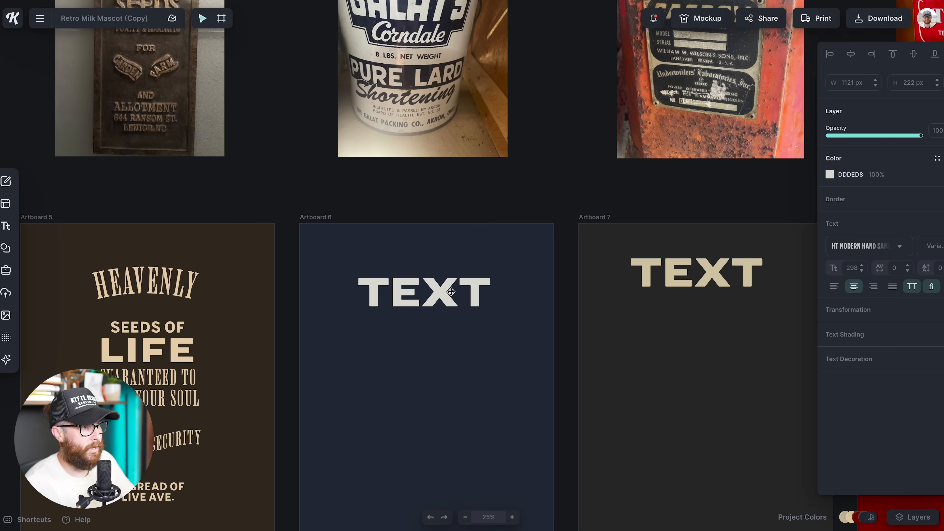
pyautogui.scroll(-5, 466, 375)
pyautogui.scroll(5, 461, 405)
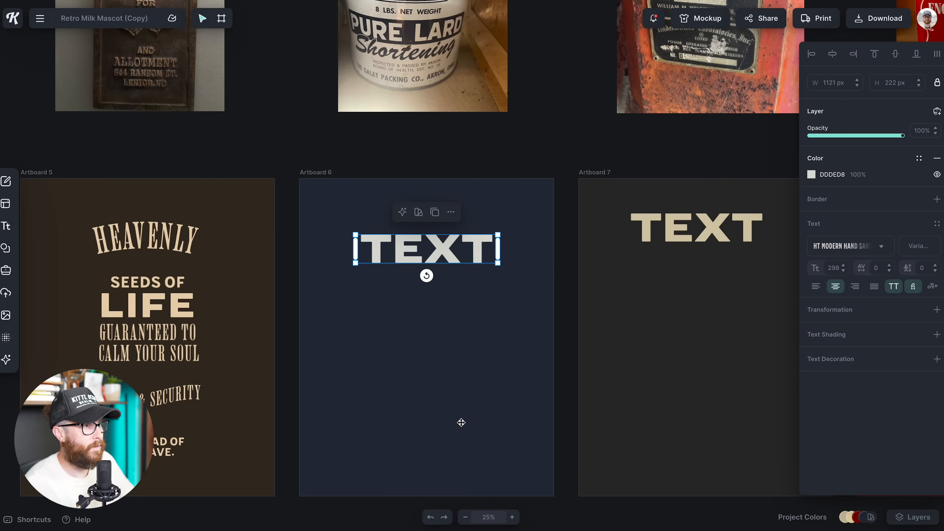
pyautogui.doubleClick(440, 281)
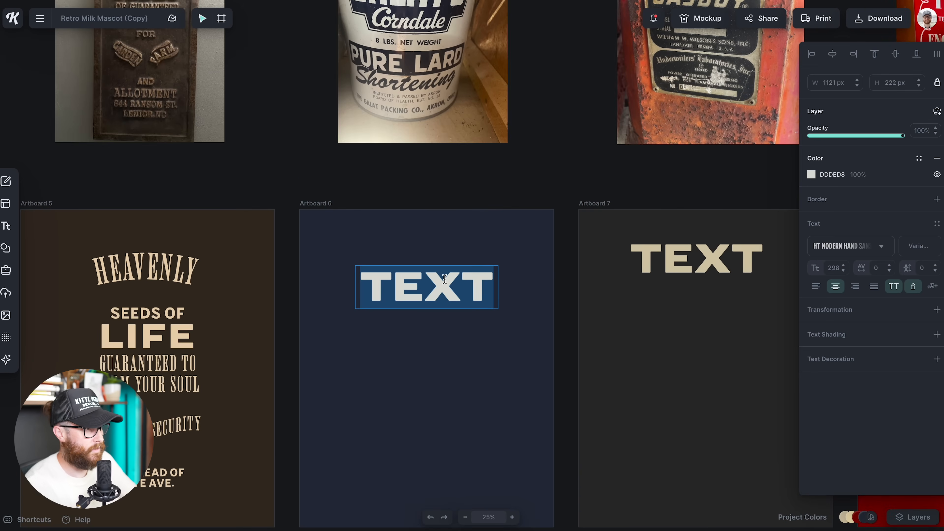
pyautogui.write("GEORGE'S")
pyautogui.press('Escape')
pyautogui.moveTo(500, 317); pyautogui.dragTo(532, 268)
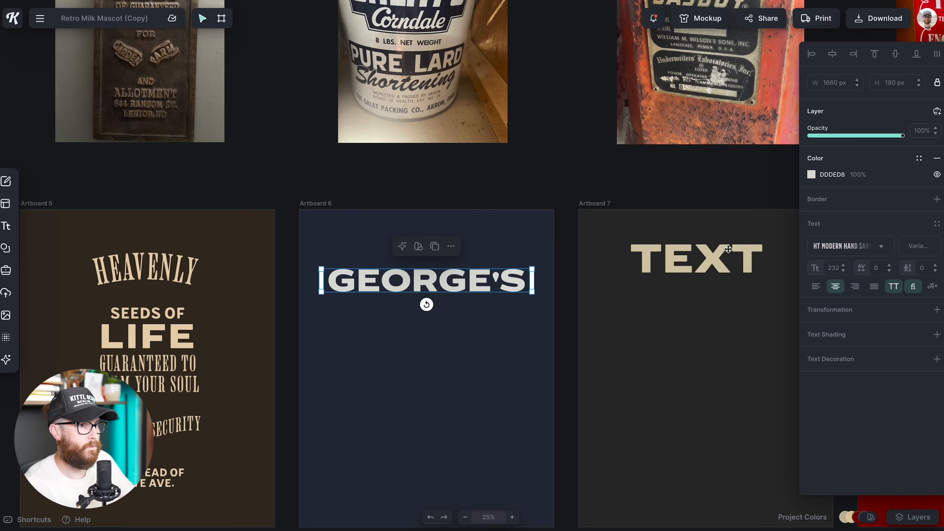
# Change the font of "GEORGE'S" to Bungee.
pyautogui.click(833, 247)
pyautogui.write('bungee')
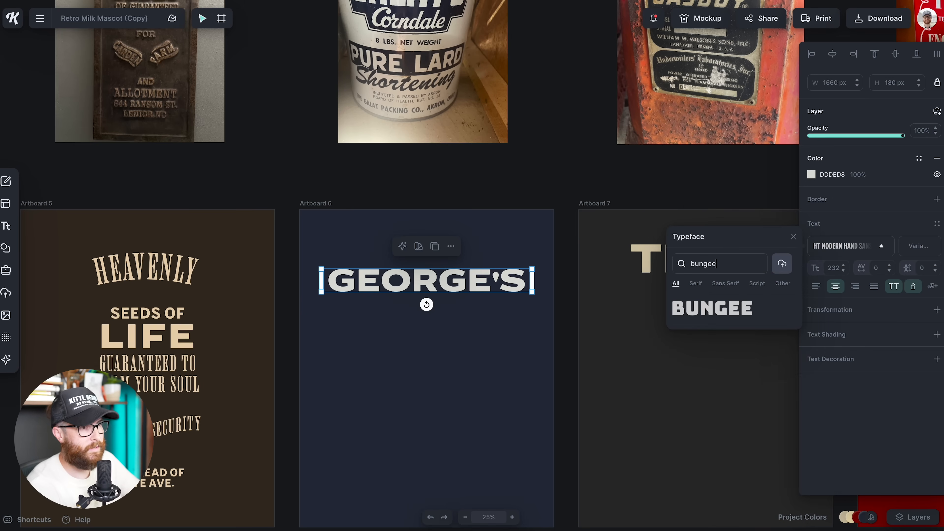
pyautogui.click(712, 308)
pyautogui.click(451, 444)
pyautogui.click(448, 290)
pyautogui.scroll(3, 483, 224)
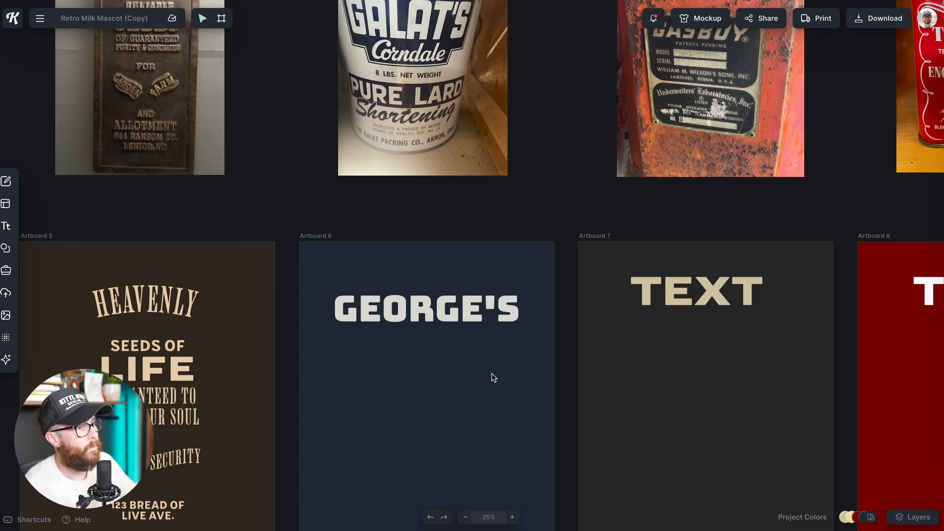
# Duplicate "GEORGE'S" directly below, scale the copy to about 1200 px wide and change its text to "COFFEE".
pyautogui.keyDown('alt'); pyautogui.moveTo(472, 309); pyautogui.dragTo(471, 349); pyautogui.keyUp('alt')
pyautogui.moveTo(536, 335); pyautogui.dragTo(504, 343)
pyautogui.doubleClick(480, 349)
pyautogui.write('COFFEE')
pyautogui.press('Escape')
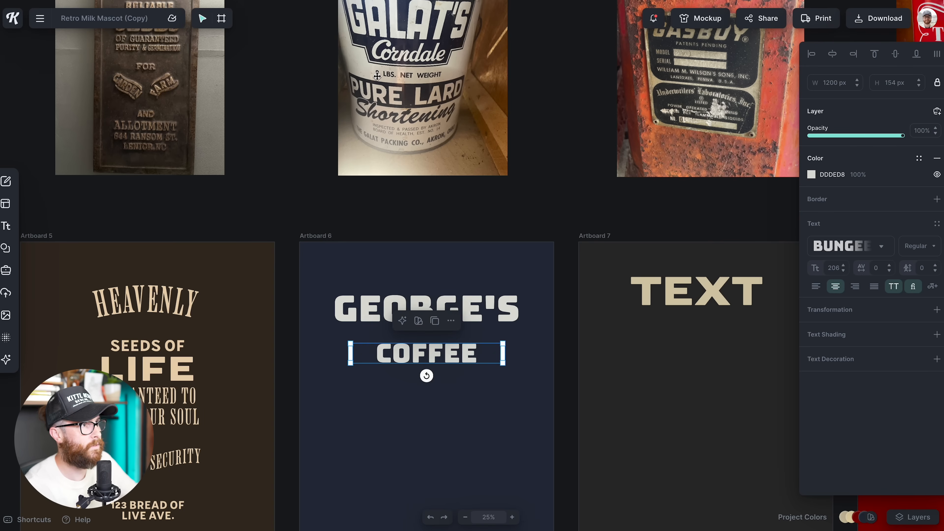
# Change the font of "COFFEE" to the script typeface Milkstore 01.
pyautogui.click(833, 250)
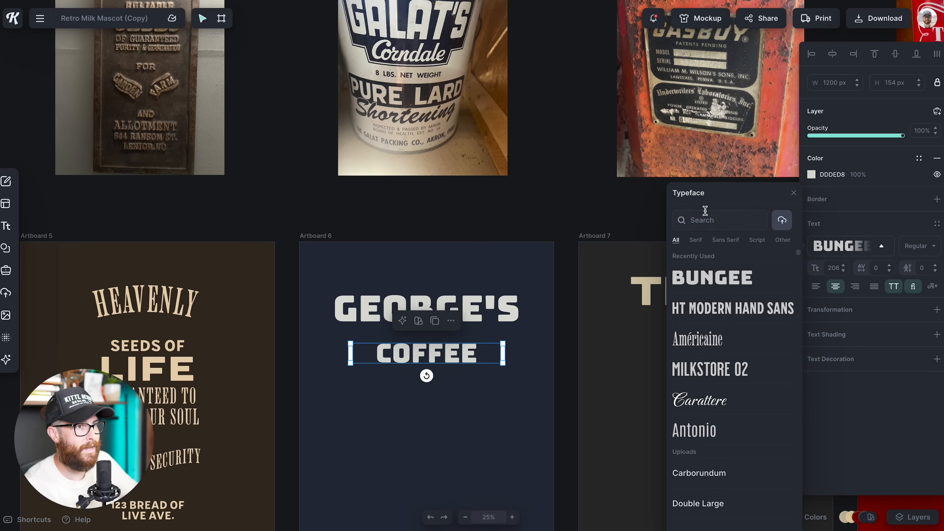
pyautogui.write('milk')
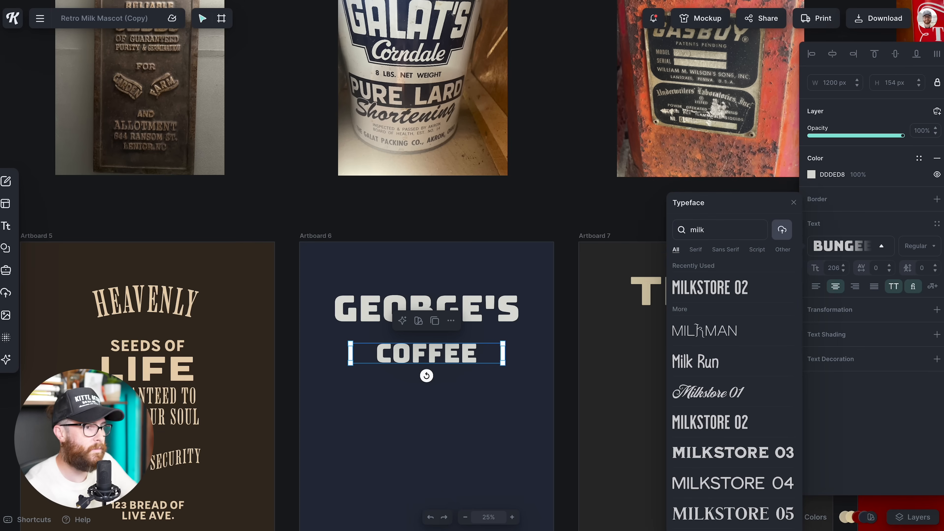
pyautogui.click(708, 392)
# Turn off all caps for the script line and rewrite it as "Coffee" with only the first letter capitalised.
pyautogui.click(488, 374)
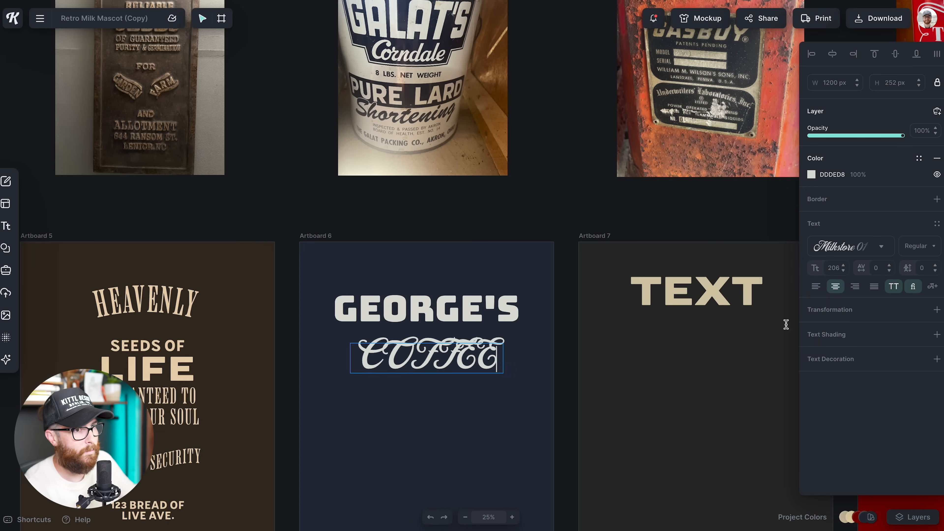
pyautogui.press('Escape')
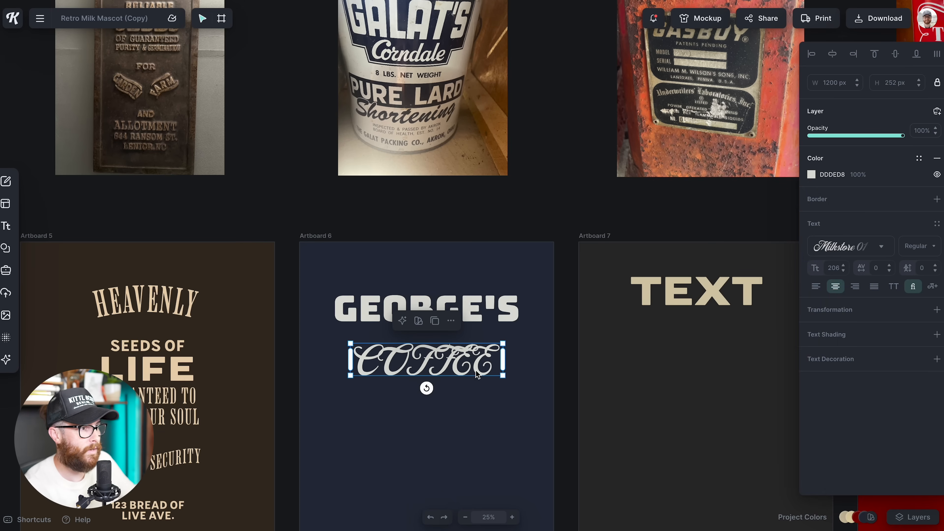
pyautogui.scroll(1, 441, 397)
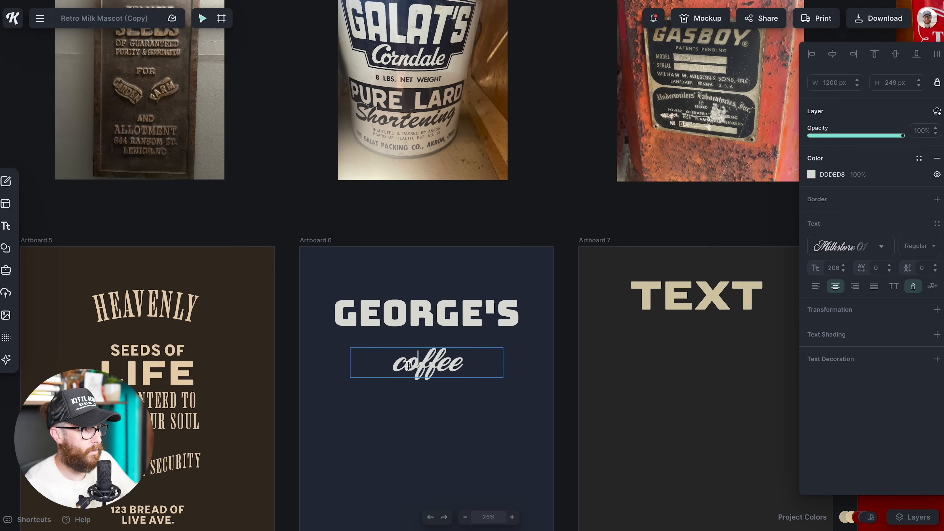
pyautogui.press('BackSpace')
pyautogui.write('C')
pyautogui.press('Escape')
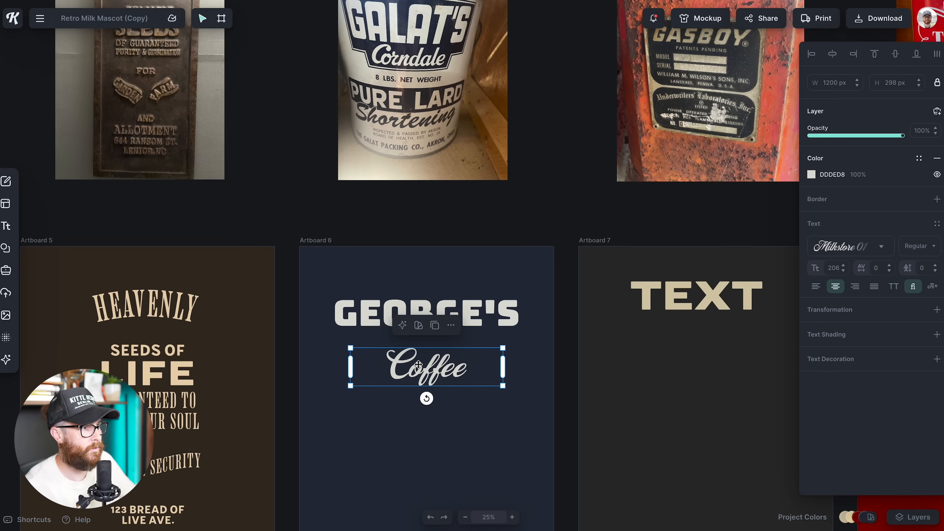
# Move "Coffee" up under "GEORGE'S", apply an Angle transformation at 80% and enlarge it to about 799 px wide, overlapping "GEORGE'S".
pyautogui.moveTo(422, 369); pyautogui.dragTo(429, 350)
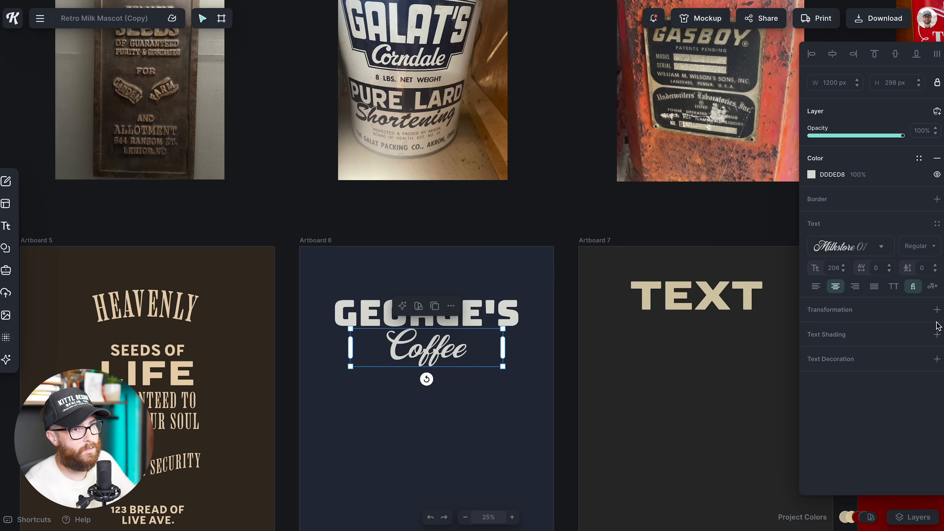
pyautogui.click(937, 309)
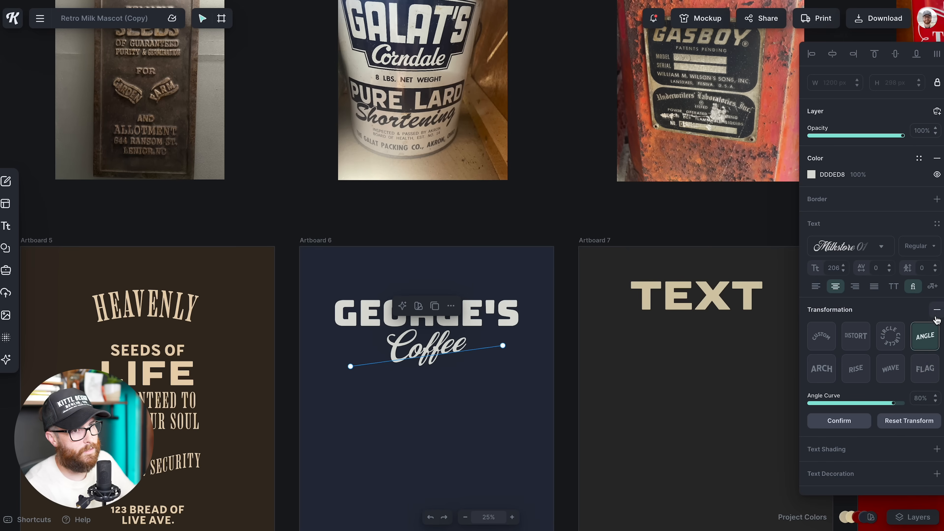
pyautogui.click(459, 367)
pyautogui.click(459, 344)
pyautogui.moveTo(468, 325)
pyautogui.mouseDown()
pyautogui.moveTo(479, 319)
pyautogui.moveTo(465, 343)
pyautogui.mouseUp()
# Add text shading to "Coffee" using the third style, colour 262D3D, offset 0 and outline width 36.
pyautogui.click(937, 449)
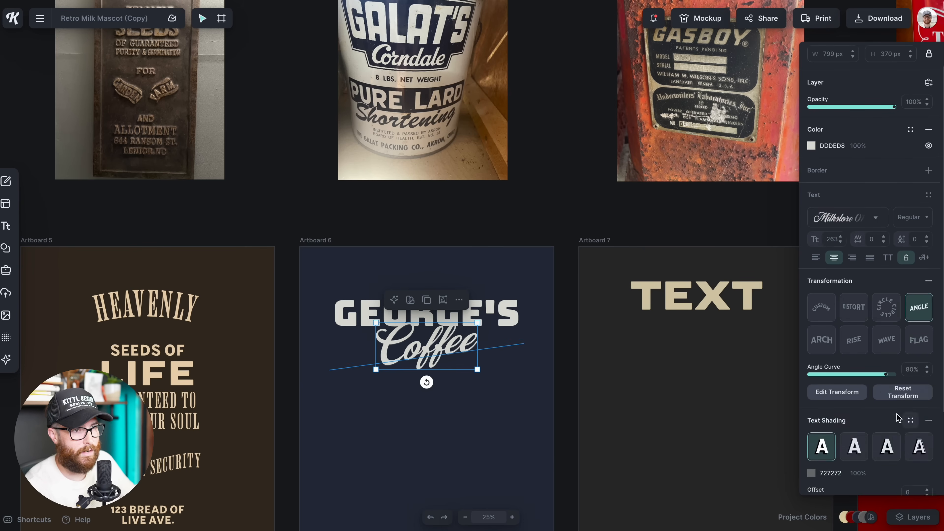
pyautogui.click(814, 394)
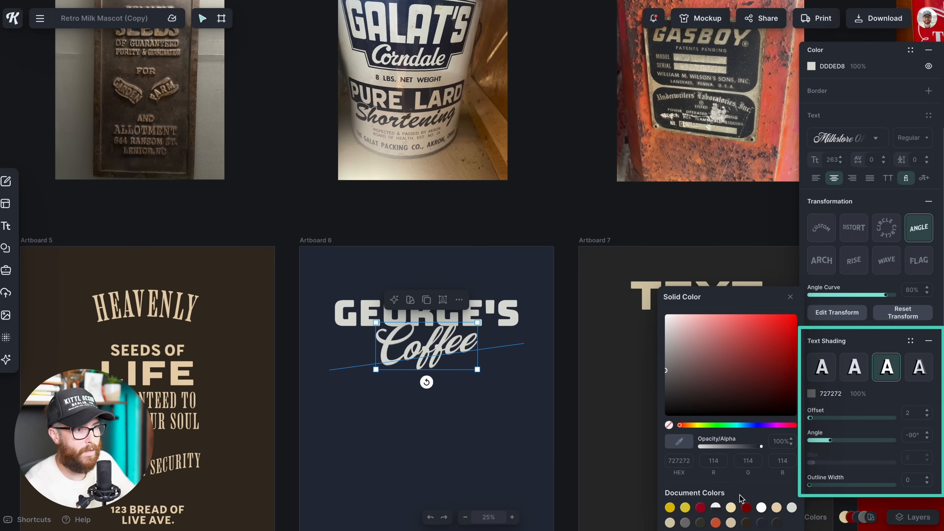
pyautogui.click(763, 522)
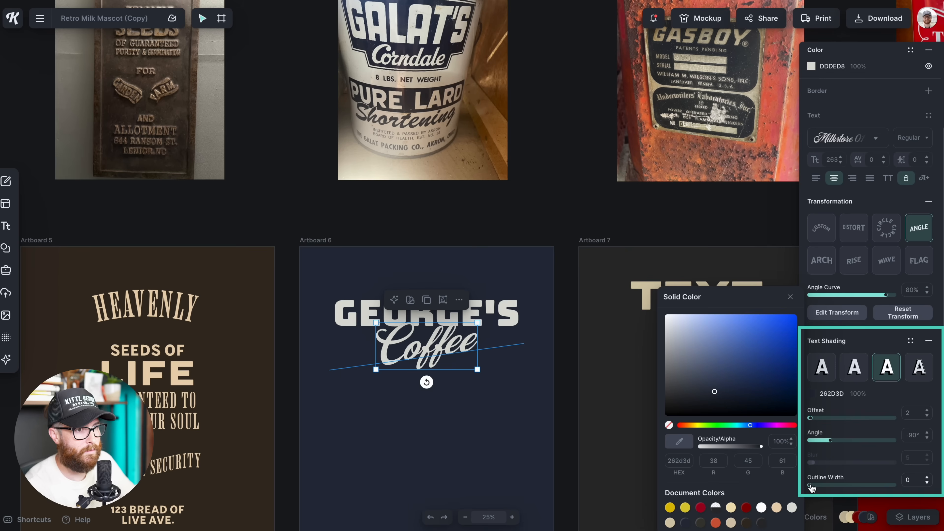
pyautogui.moveTo(821, 488); pyautogui.dragTo(829, 484)
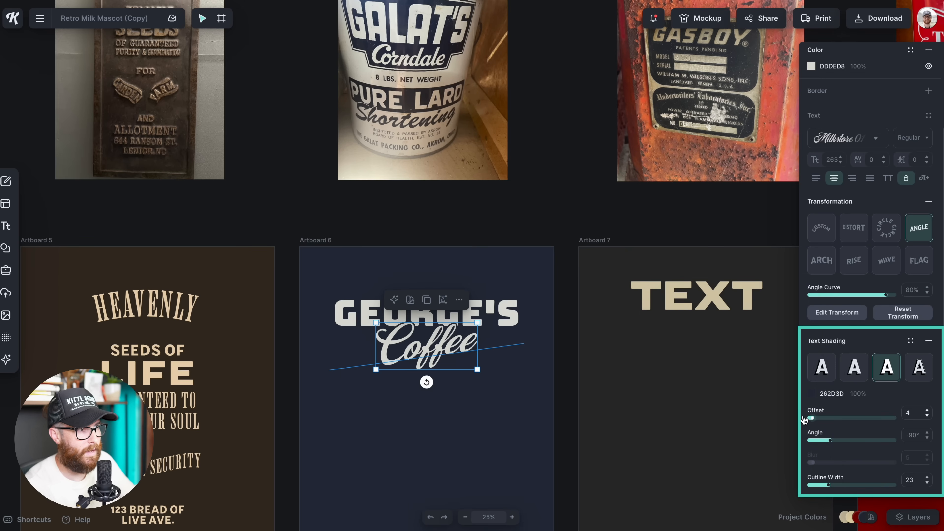
pyautogui.moveTo(831, 489); pyautogui.dragTo(840, 487)
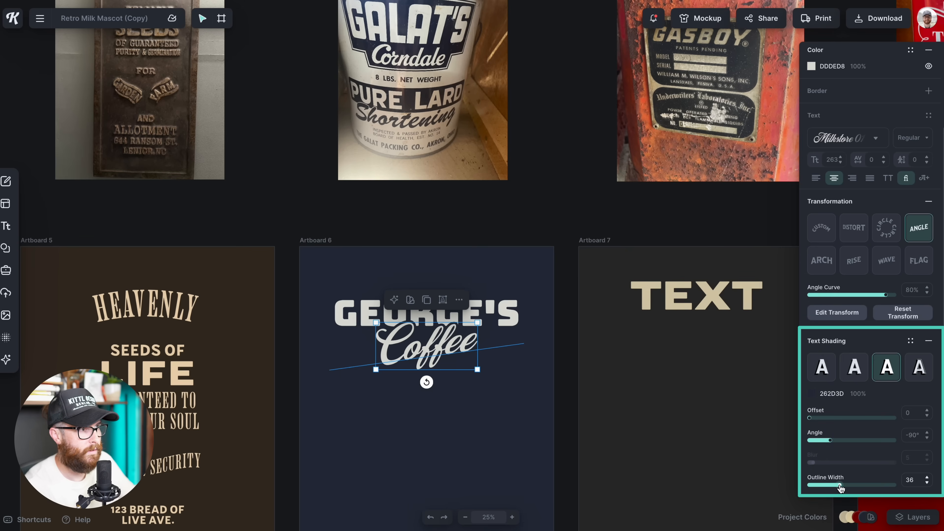
pyautogui.click(576, 430)
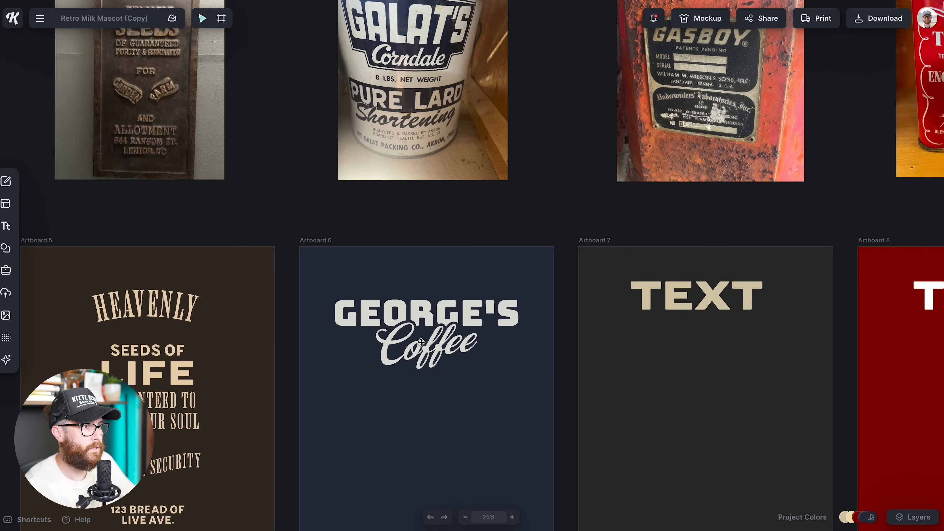
pyautogui.scroll(-1, 464, 388)
pyautogui.moveTo(386, 241); pyautogui.dragTo(480, 366)
pyautogui.click(480, 366)
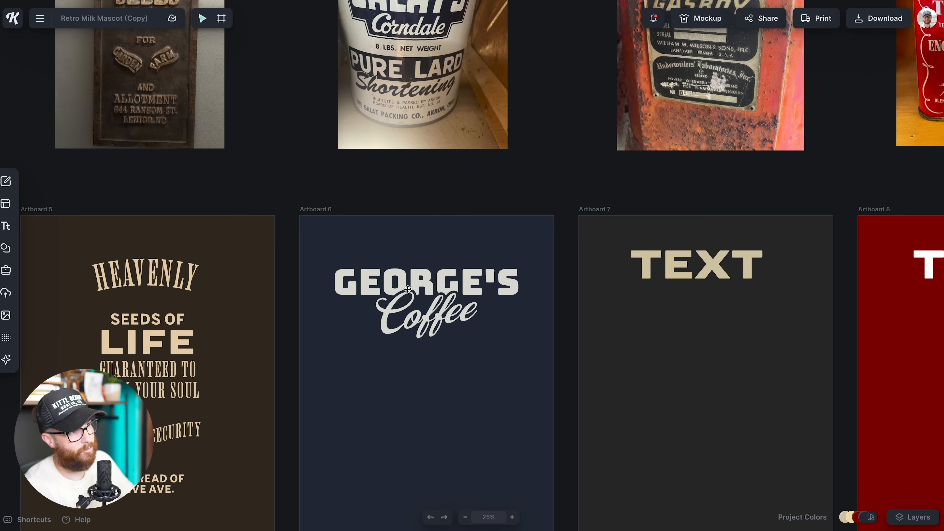
pyautogui.scroll(-1, 497, 343)
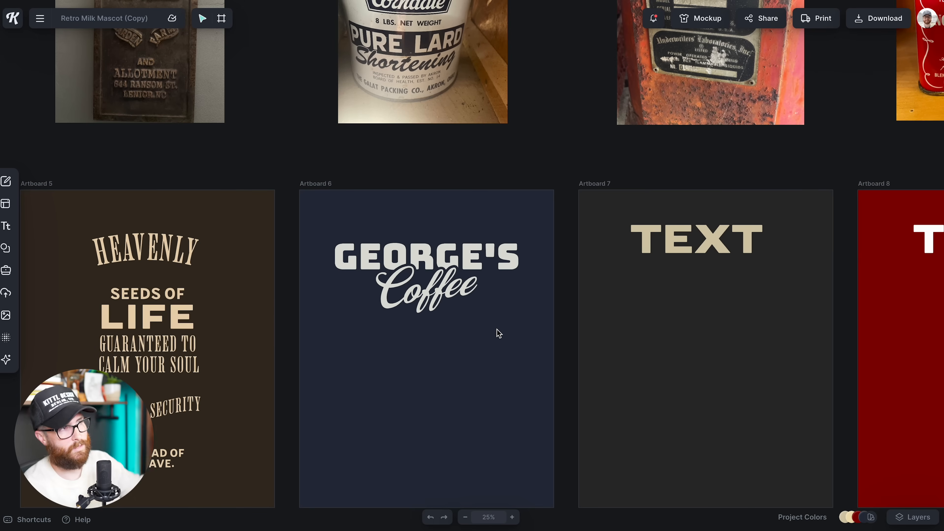
pyautogui.scroll(-1, 498, 333)
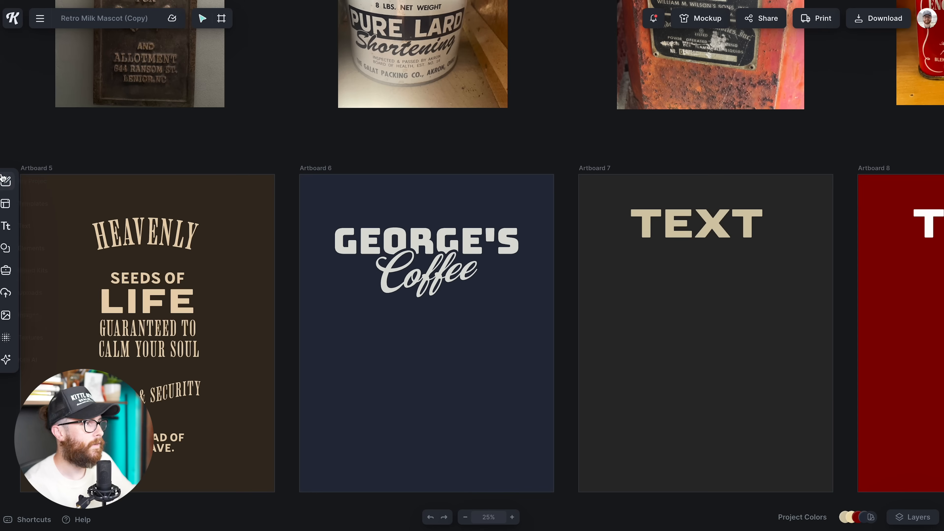
# Search the elements library for "coffee mascot" and add the walking cream-coloured coffee mug illustration to Artboard 6.
pyautogui.click(6, 248)
pyautogui.click(63, 77)
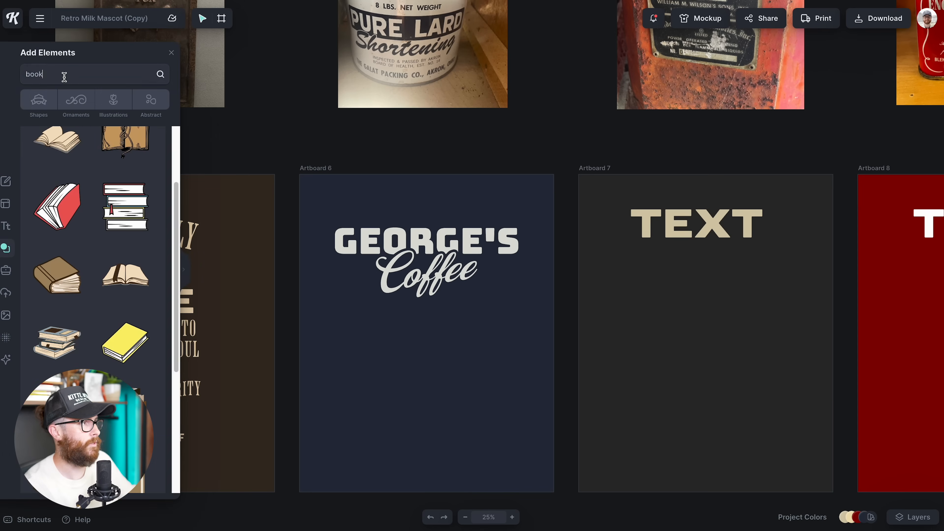
pyautogui.write('coff')
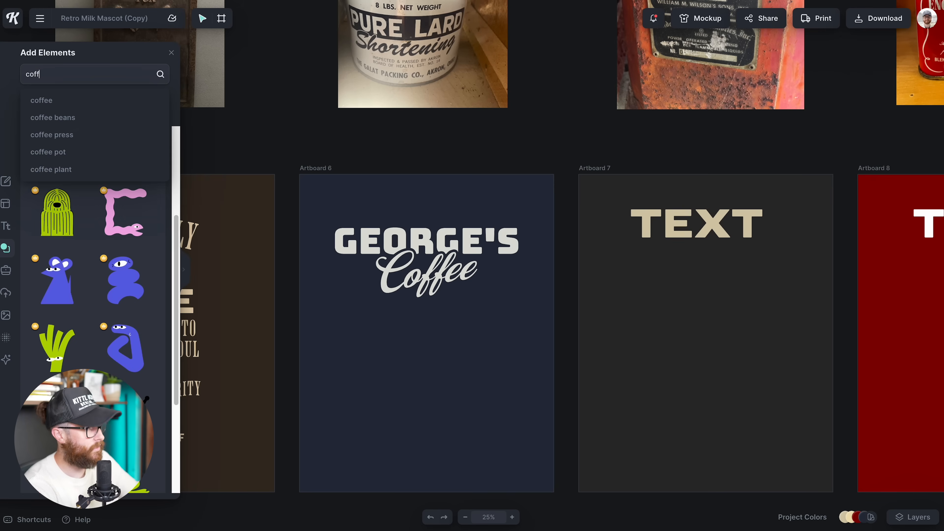
pyautogui.write('ee mascot')
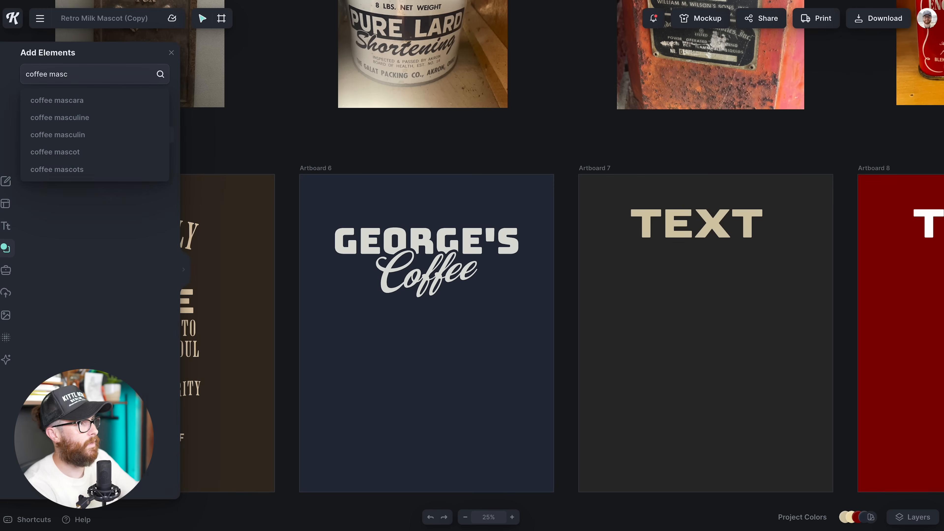
pyautogui.press('Return')
pyautogui.scroll(-2, 115, 374)
pyautogui.scroll(-10, 114, 374)
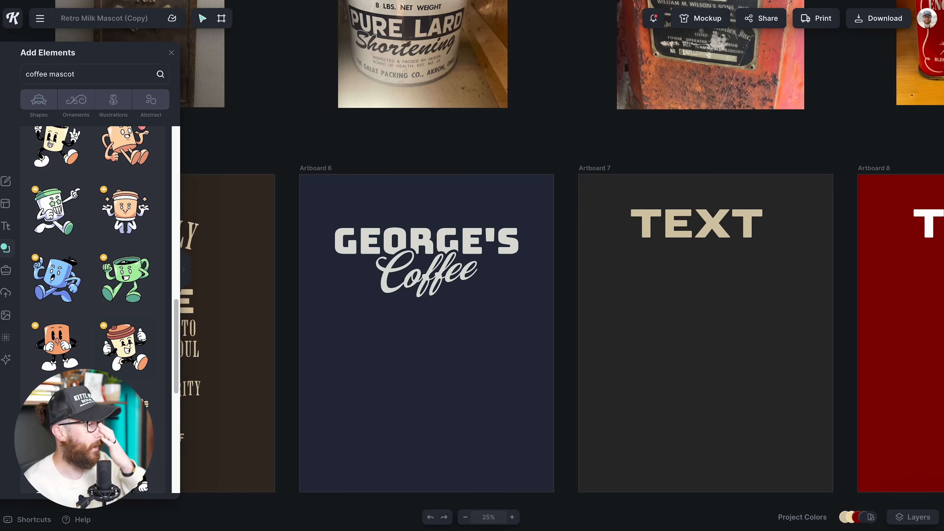
pyautogui.scroll(-2, 125, 223)
pyautogui.click(125, 152)
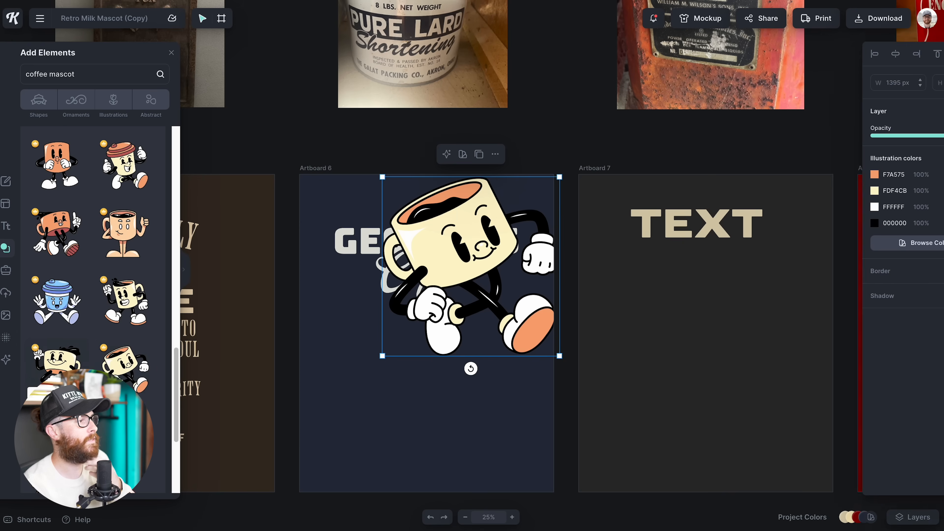
# Scale the mug mascot down to about 867 px wide and place it beneath "Coffee".
pyautogui.moveTo(493, 235); pyautogui.dragTo(466, 284)
pyautogui.click(483, 304)
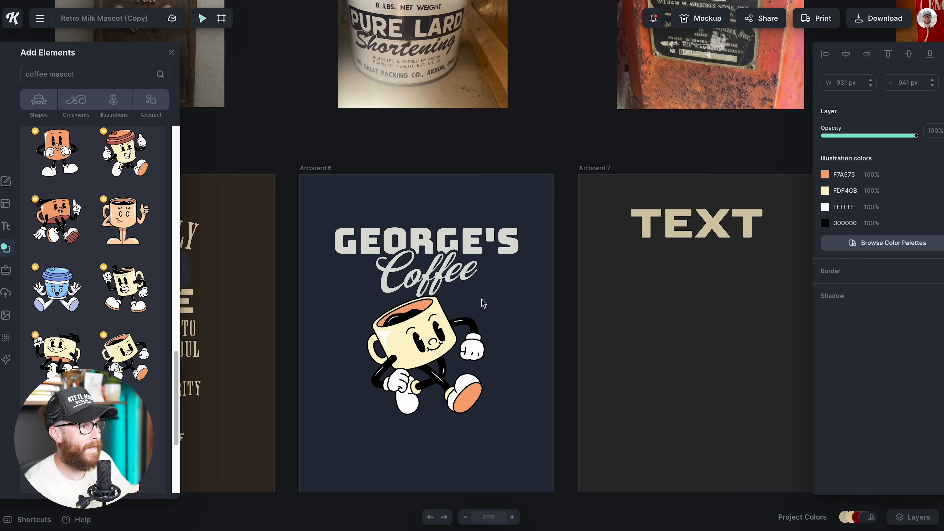
pyautogui.click(436, 335)
pyautogui.moveTo(444, 328); pyautogui.dragTo(445, 343)
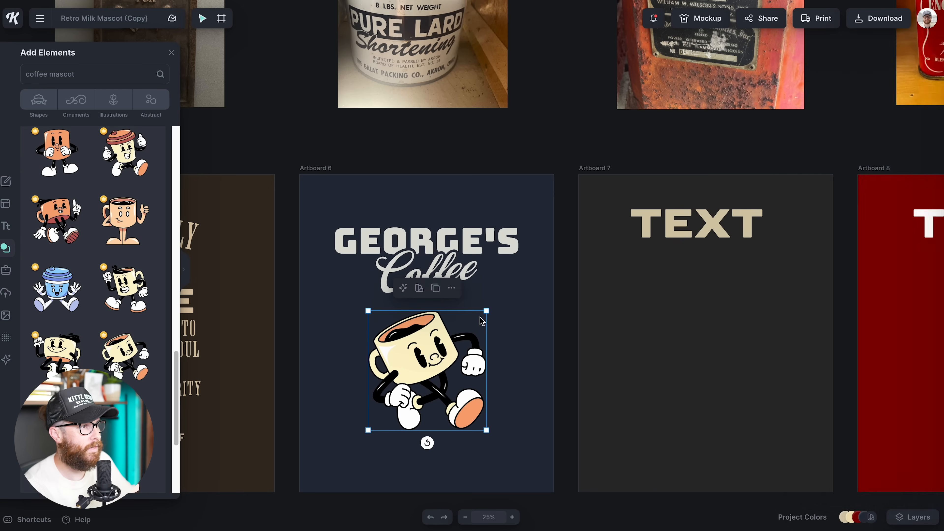
pyautogui.scroll(-2, 505, 292)
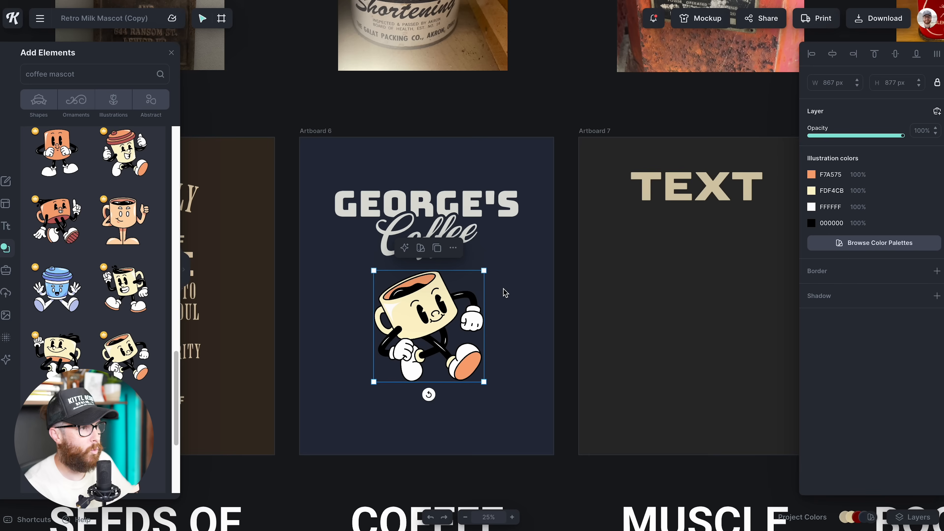
pyautogui.click(171, 52)
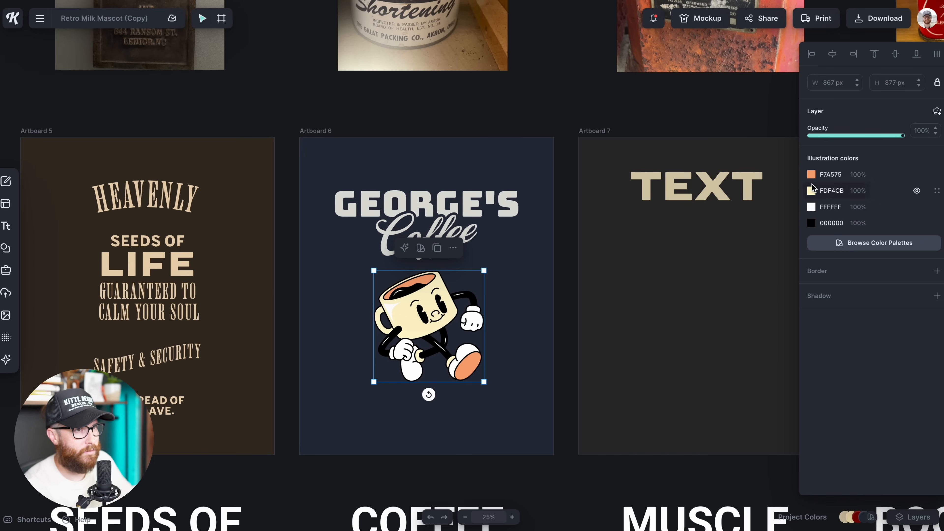
# Recolour the mascot's cream FDF4CB and orange F7A575 areas to the lettering's light grey DDDED8.
pyautogui.click(811, 191)
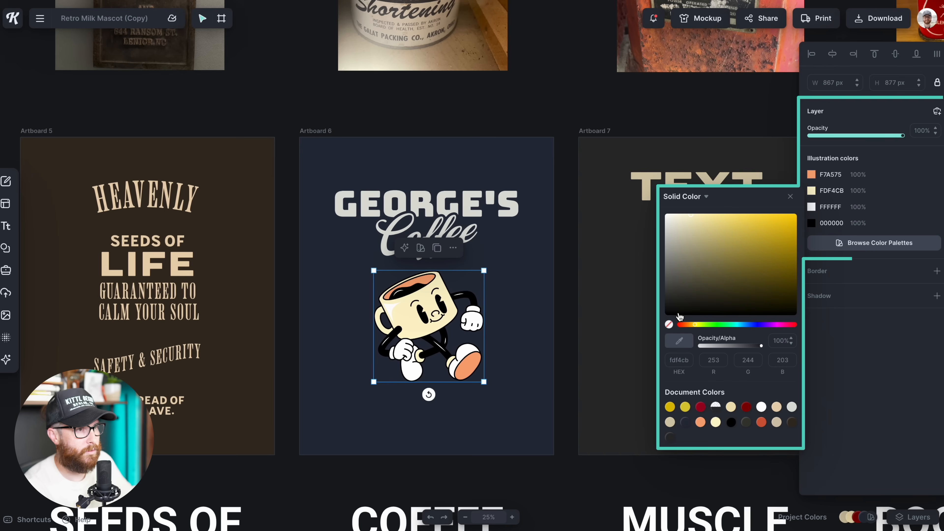
pyautogui.click(448, 201)
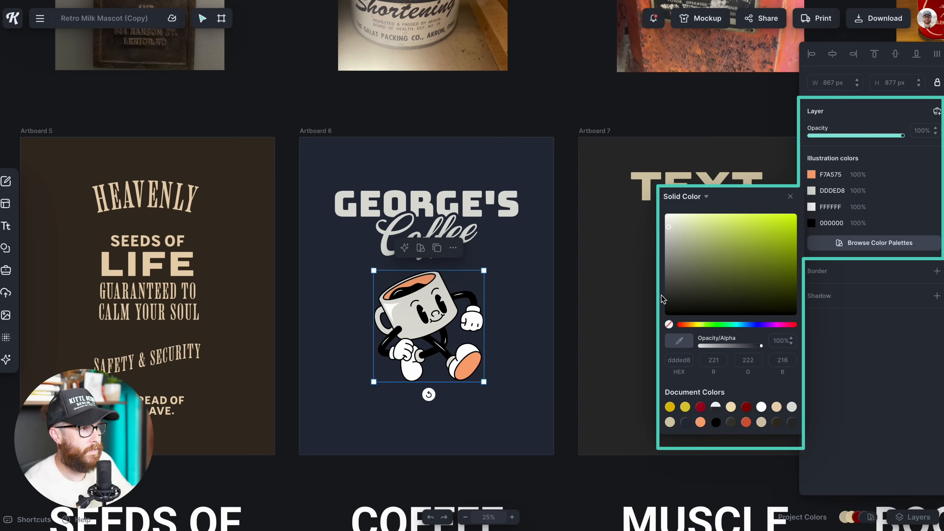
pyautogui.click(811, 175)
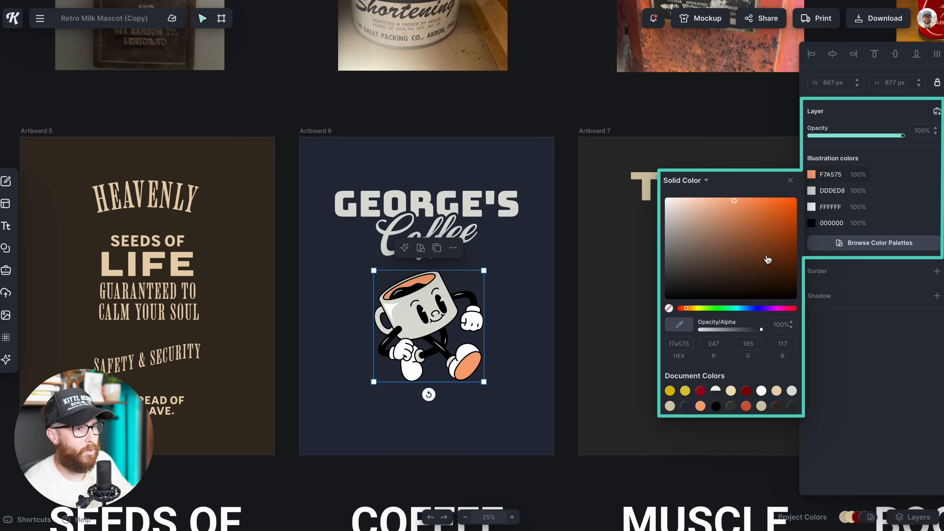
pyautogui.click(792, 391)
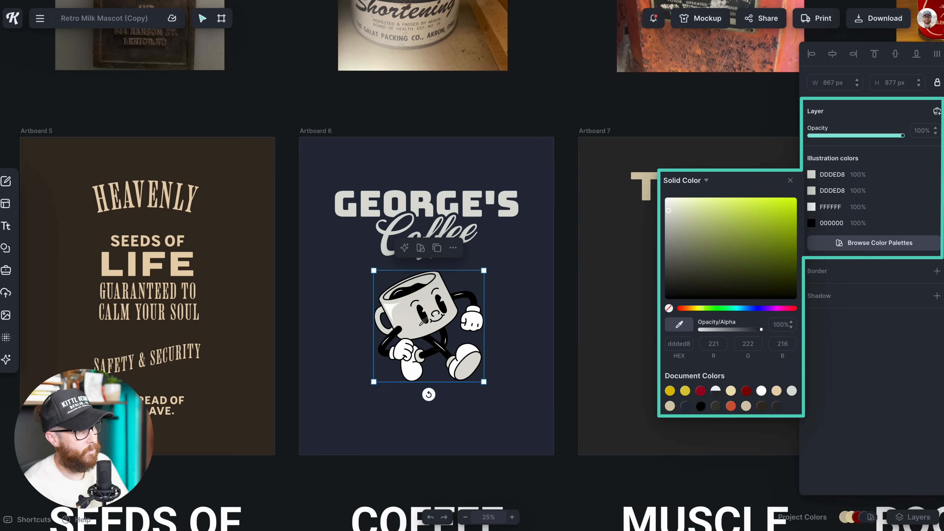
# Enlarge the mascot slightly and move it up together with the "GEORGE'S Coffee" title.
pyautogui.click(391, 312)
pyautogui.click(561, 299)
pyautogui.click(448, 322)
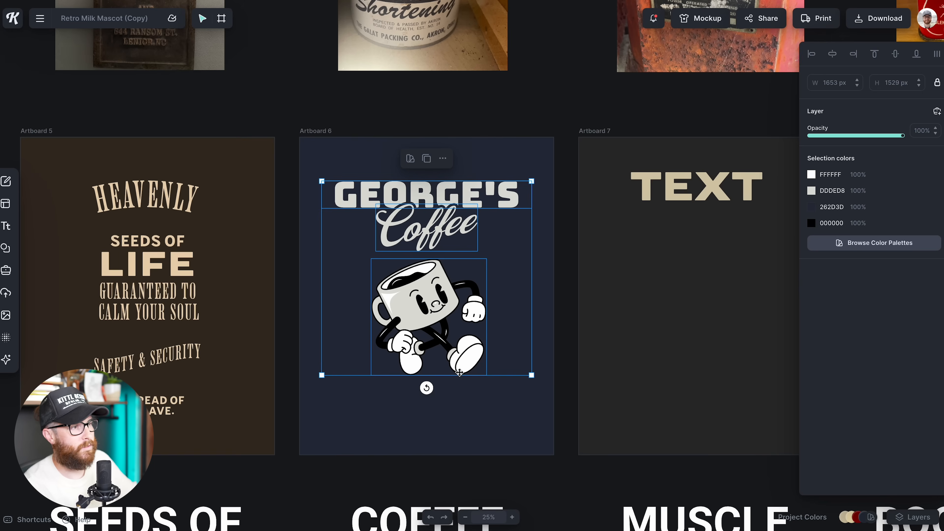
pyautogui.click(476, 393)
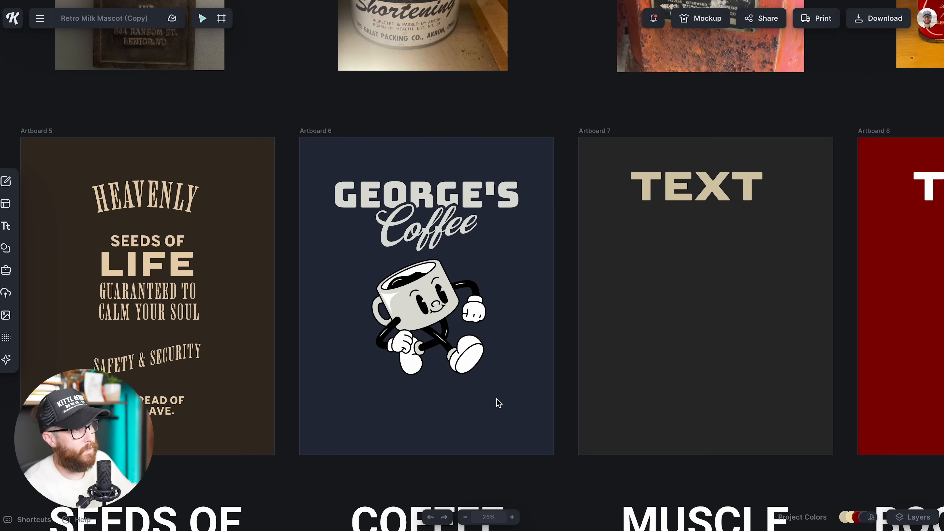
# Add the all-caps text "Roasted in Boone, NC." beneath the mascot in light grey DDDED8.
pyautogui.press('t')
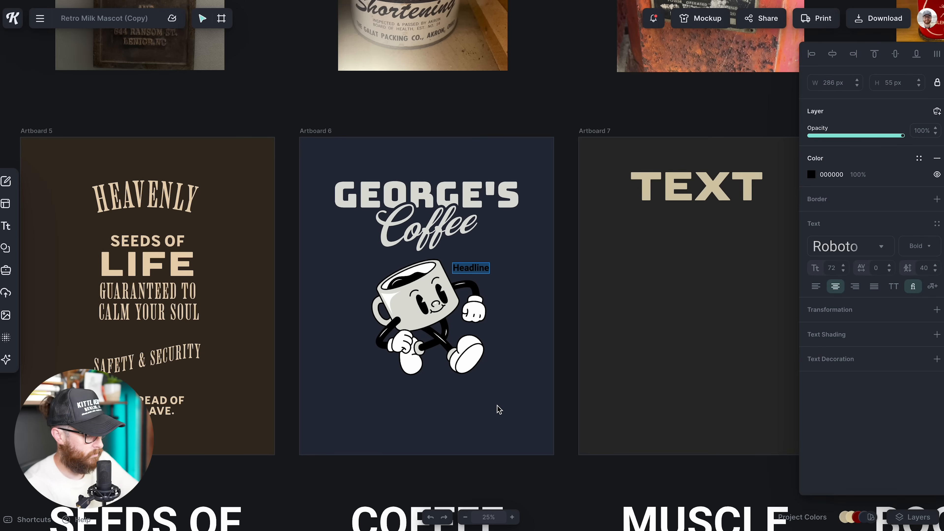
pyautogui.write('roasted in indone, NC,')
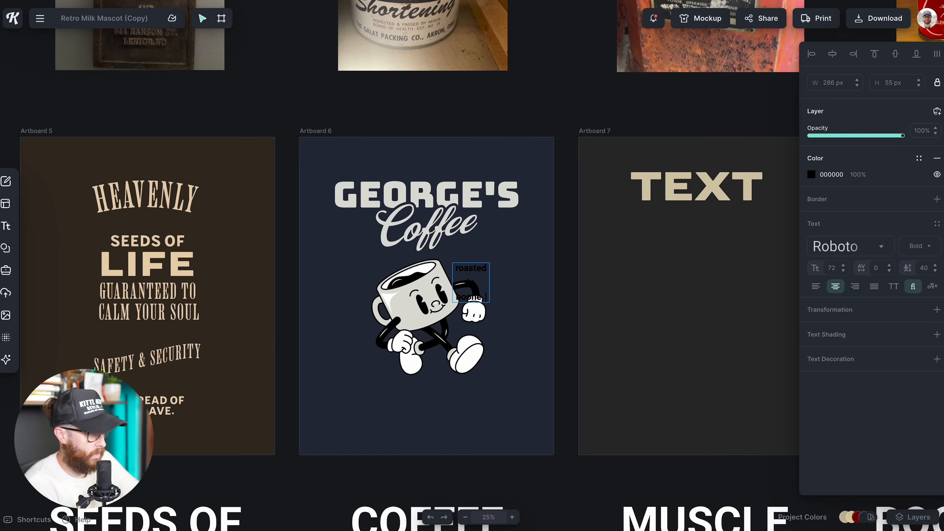
pyautogui.press('Escape')
pyautogui.moveTo(489, 290); pyautogui.dragTo(454, 401)
pyautogui.click(894, 286)
pyautogui.click(811, 175)
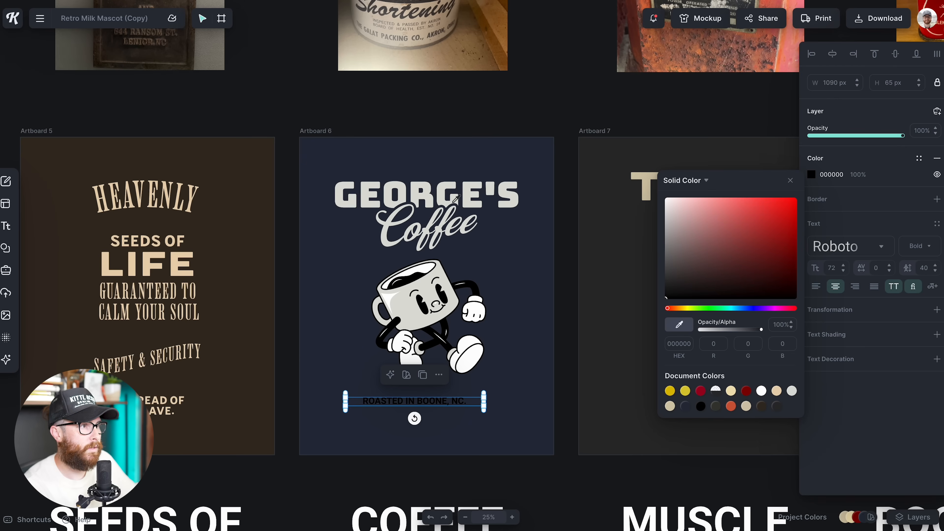
pyautogui.click(446, 193)
pyautogui.click(866, 193)
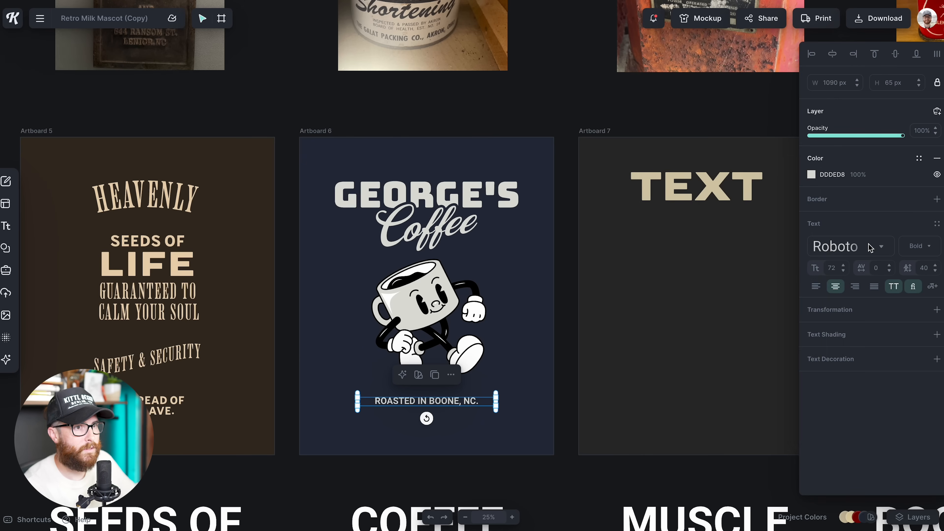
# Try a letter spacing of 500 on the "ROASTED IN BOONE, NC." line, and settle on 50.
pyautogui.press('Return')
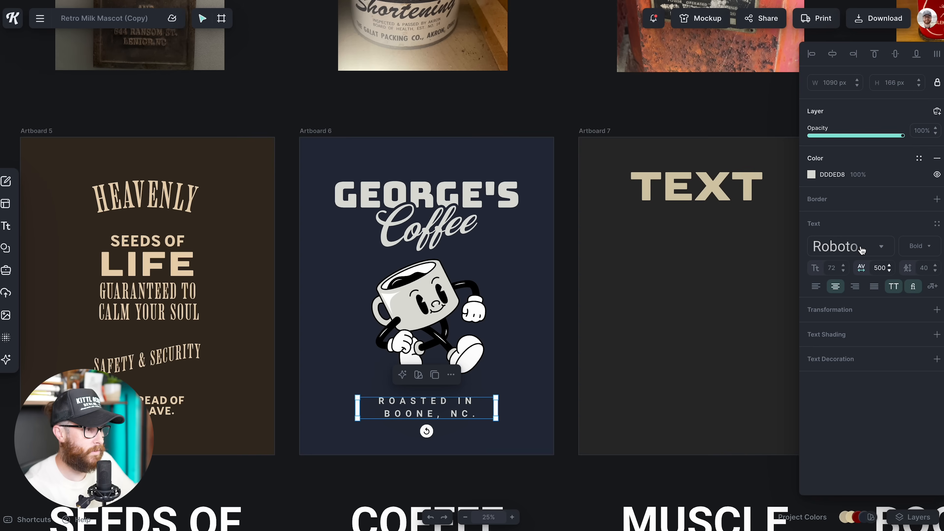
pyautogui.doubleClick(878, 268)
pyautogui.write('50')
pyautogui.press('Return')
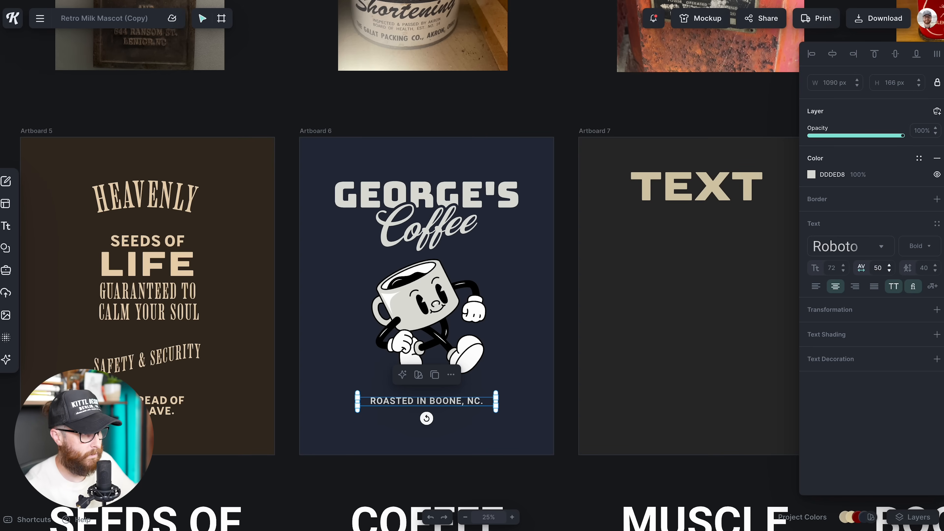
# Enlarge "ROASTED IN BOONE, NC." to font size 93 and centre it horizontally on the artboard.
pyautogui.click(562, 409)
pyautogui.moveTo(433, 401); pyautogui.dragTo(438, 401)
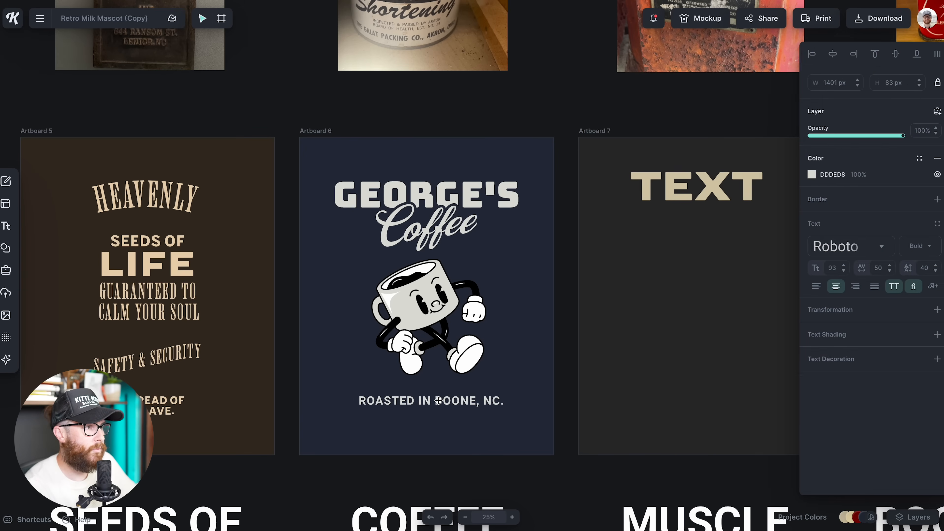
pyautogui.click(833, 54)
pyautogui.click(509, 379)
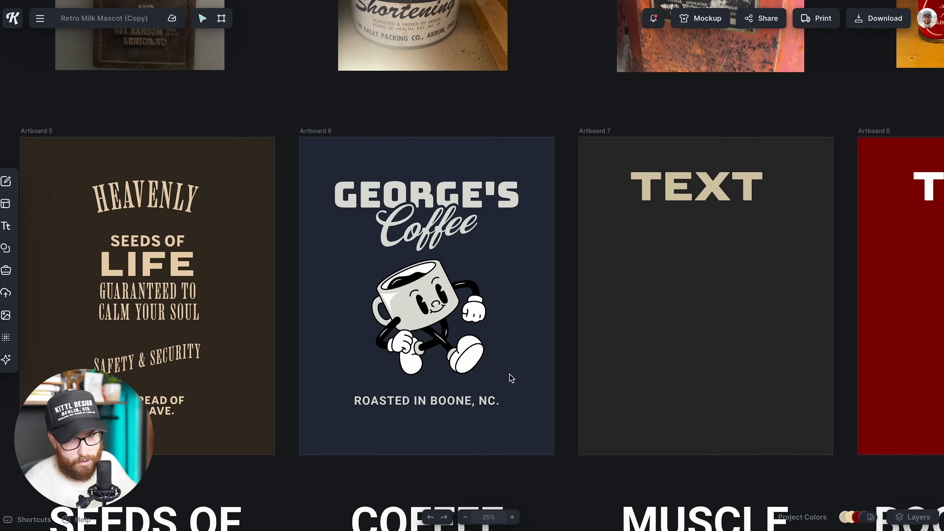
# Duplicate the "ROASTED IN BOONE, NC." line below itself and rewrite the copy as "to put a little pep back in your step".
pyautogui.click(448, 403)
pyautogui.moveTo(448, 403); pyautogui.dragTo(449, 423)
pyautogui.write('to pu')
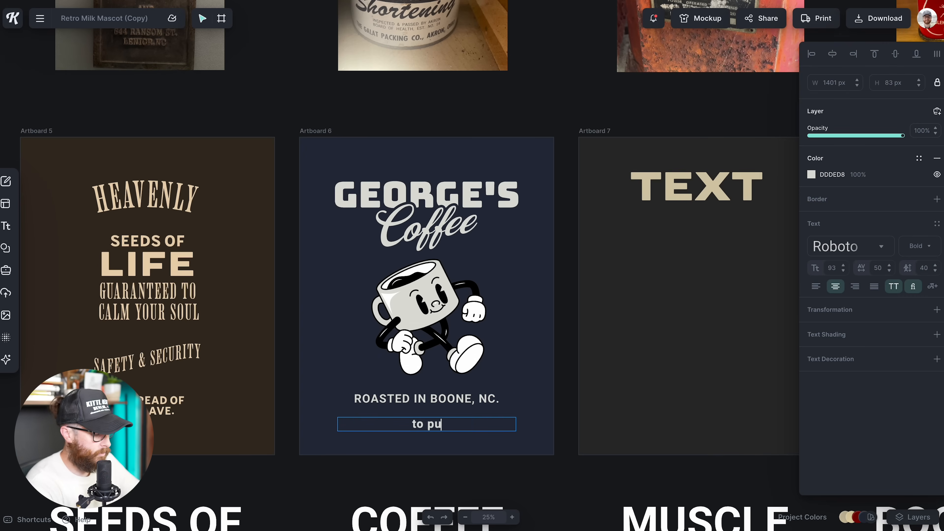
pyautogui.write('t a little pep back in your step')
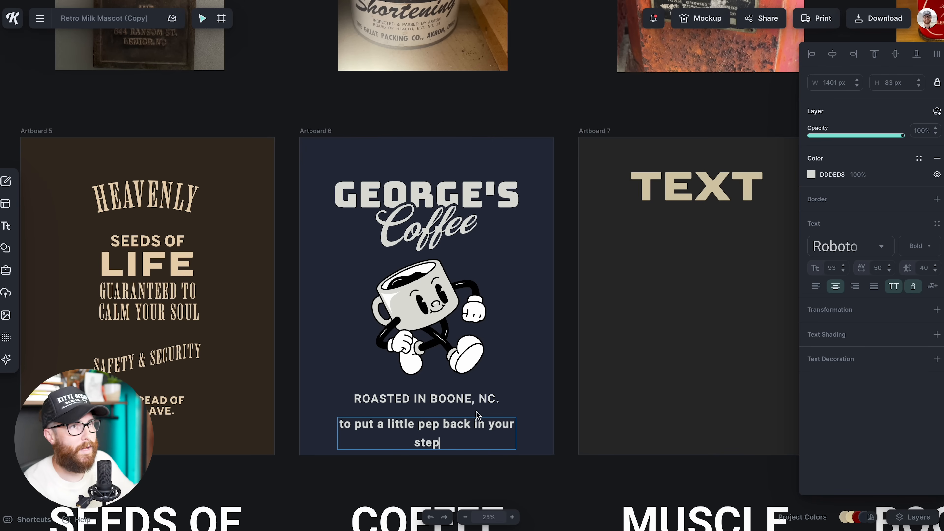
pyautogui.press('Escape')
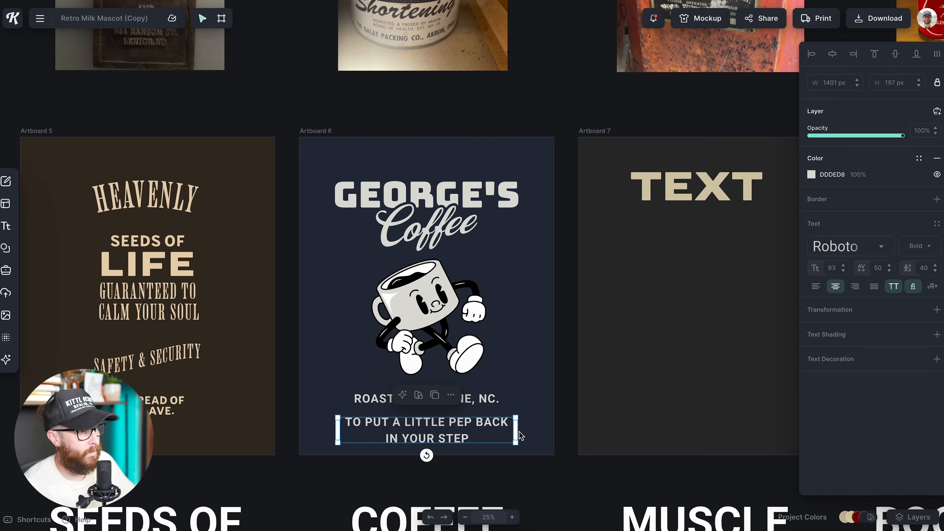
# Fit the "pep back in your step" text into a two-line box about 799 px wide at size 72, with line height 0 and Regular weight.
pyautogui.moveTo(517, 431); pyautogui.dragTo(479, 431)
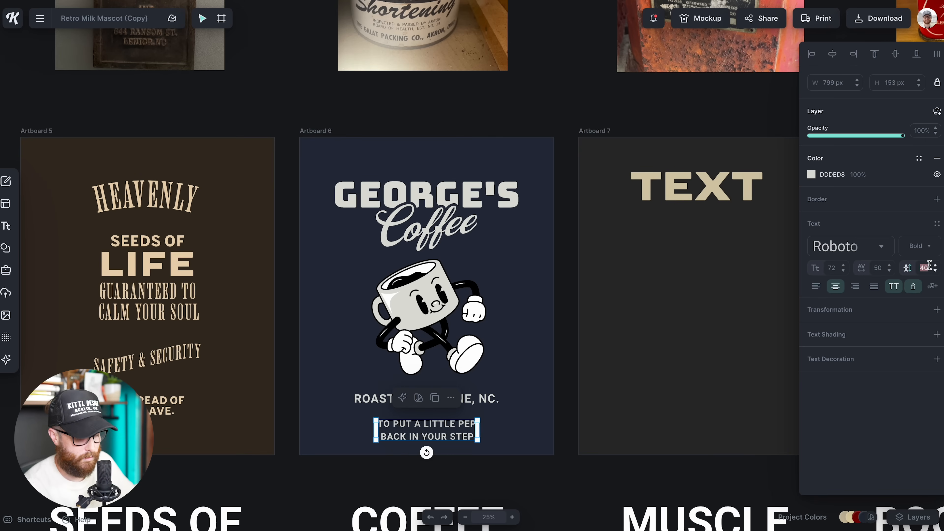
pyautogui.write('0')
pyautogui.click(922, 247)
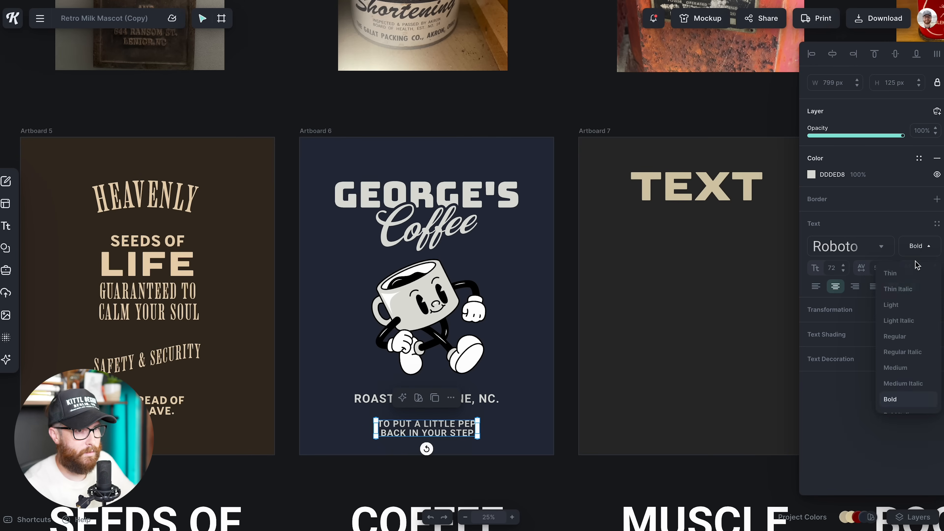
pyautogui.click(899, 336)
# Shrink the two-line "pep back in your step" text and place it close beneath "ROASTED IN BOONE, NC.".
pyautogui.click(554, 432)
pyautogui.moveTo(477, 428); pyautogui.dragTo(480, 404)
pyautogui.click(463, 440)
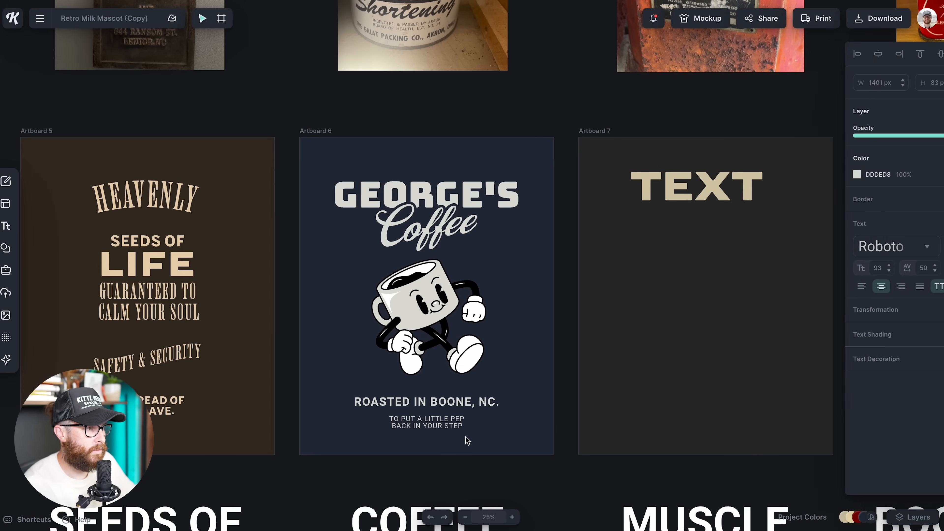
pyautogui.click(449, 428)
# Enlarge the mascot slightly, nudge it into place and tighten the spacing of the two text lines beneath it.
pyautogui.click(482, 277)
pyautogui.moveTo(441, 296); pyautogui.dragTo(442, 291)
pyautogui.press('Down')
pyautogui.click(517, 323)
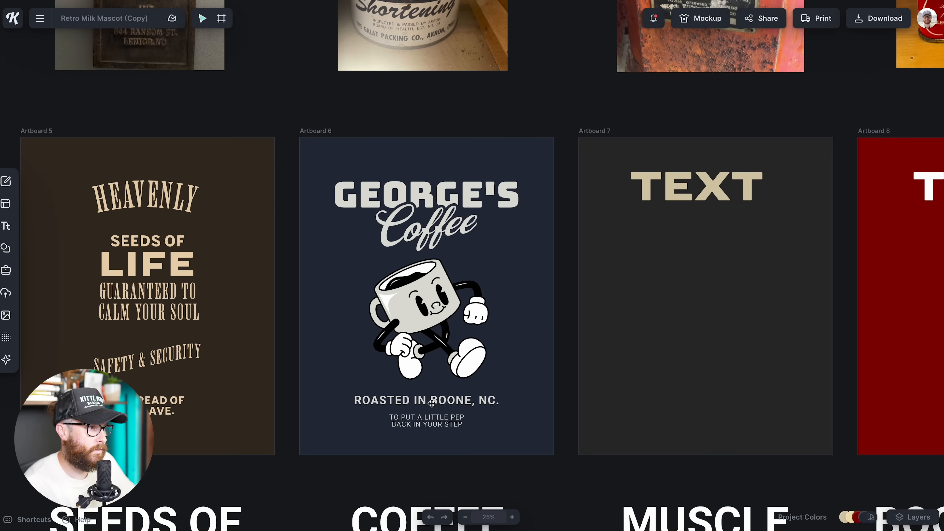
pyautogui.click(430, 416)
# Centre the complete coffee design vertically on Artboard 6 and fine-tune the position of the title.
pyautogui.moveTo(338, 150); pyautogui.dragTo(551, 463)
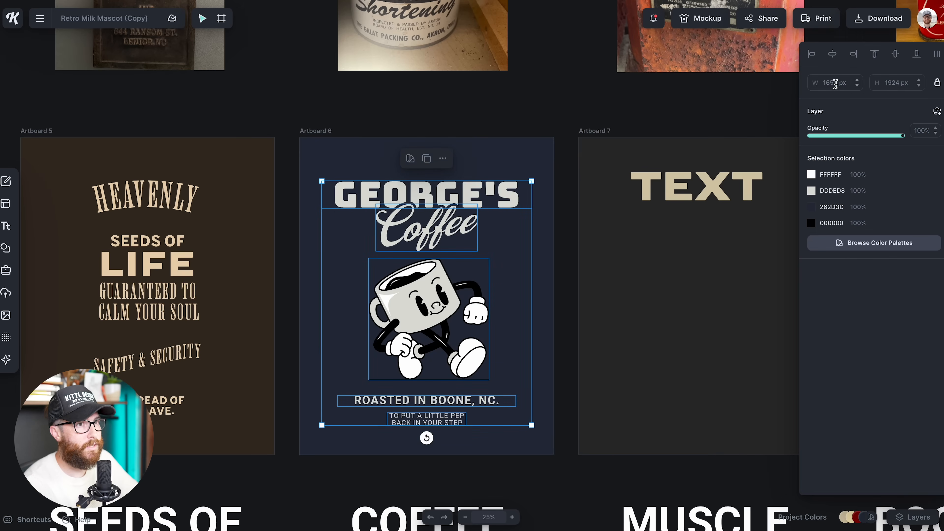
pyautogui.click(888, 54)
pyautogui.click(565, 354)
pyautogui.moveTo(437, 204); pyautogui.dragTo(437, 208)
pyautogui.click(559, 316)
pyautogui.scroll(1, 559, 316)
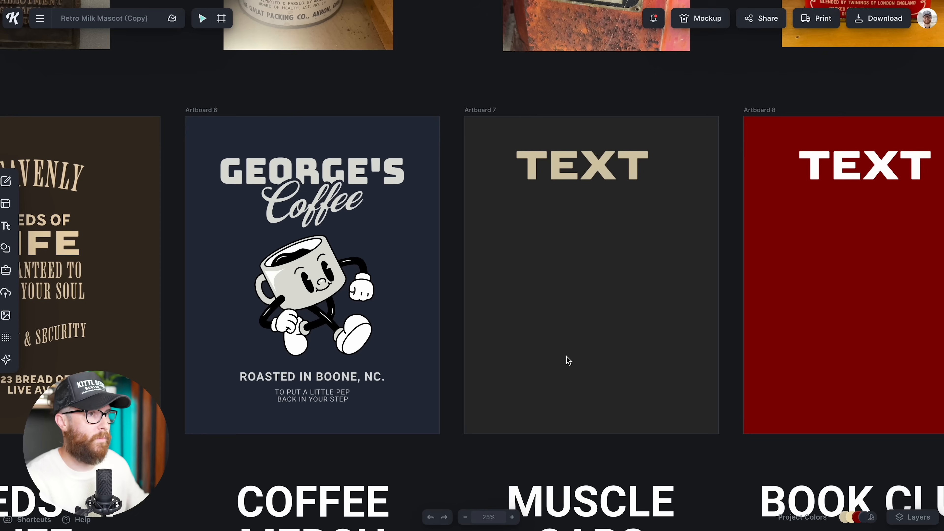
pyautogui.hscroll(10, 568, 361)
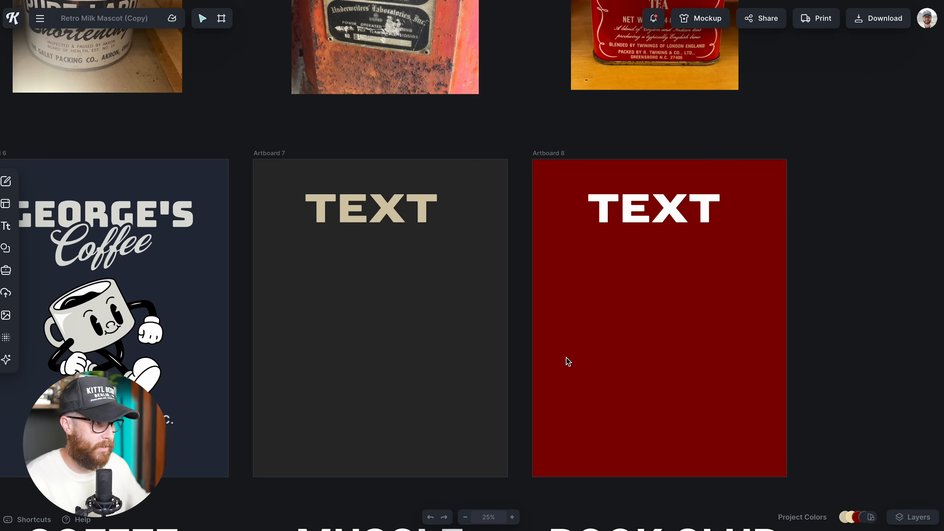
pyautogui.scroll(-5, 569, 361)
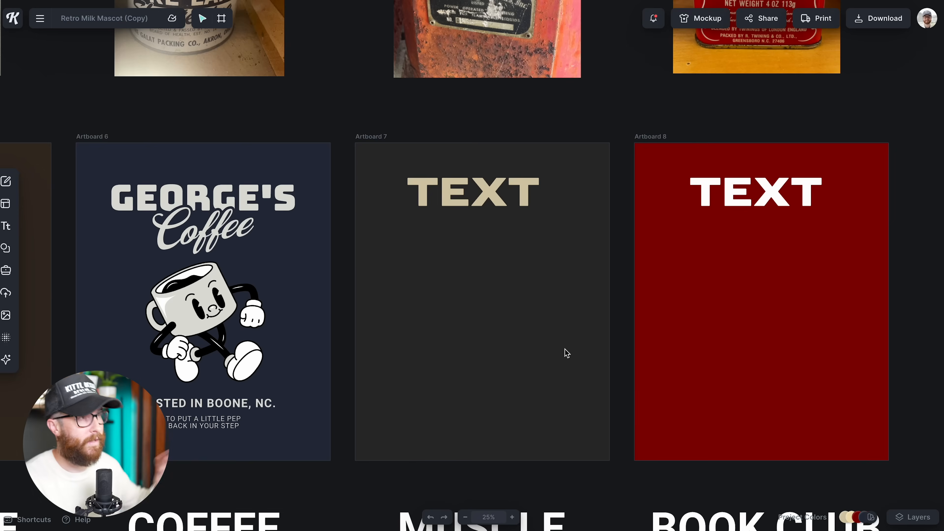
pyautogui.scroll(5, 566, 353)
pyautogui.scroll(-5, 565, 353)
pyautogui.scroll(1, 564, 353)
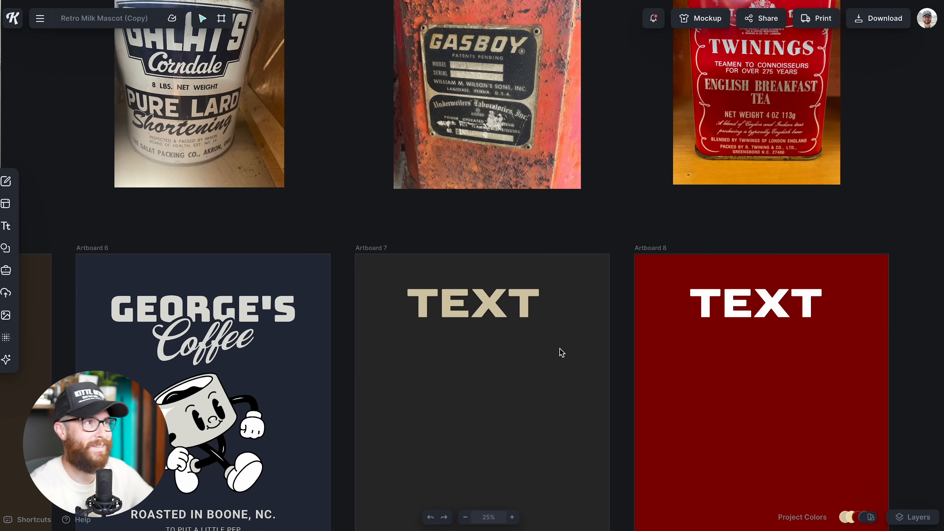
# Replace the placeholder text on Artboard 7 with "GAS BOYS" and fit it on one line in a box about 1749 px wide.
pyautogui.scroll(-6, 560, 352)
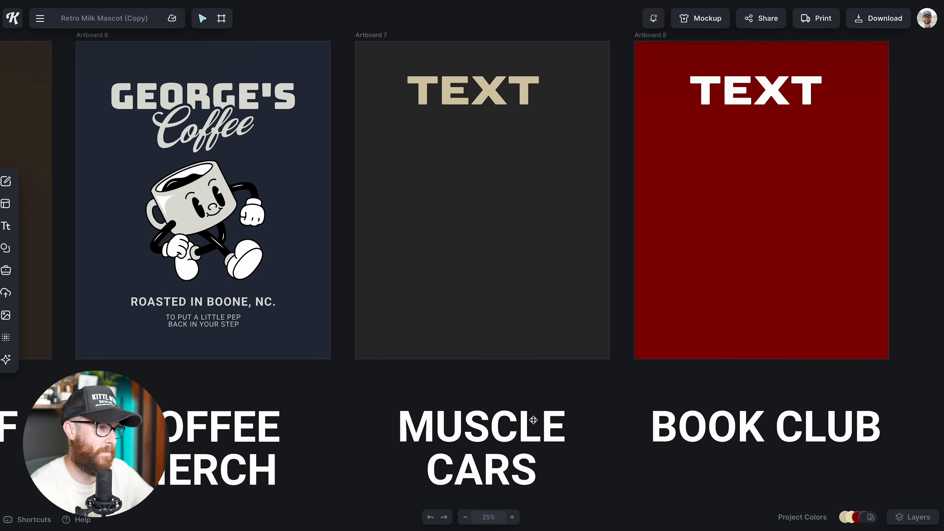
pyautogui.scroll(6, 544, 445)
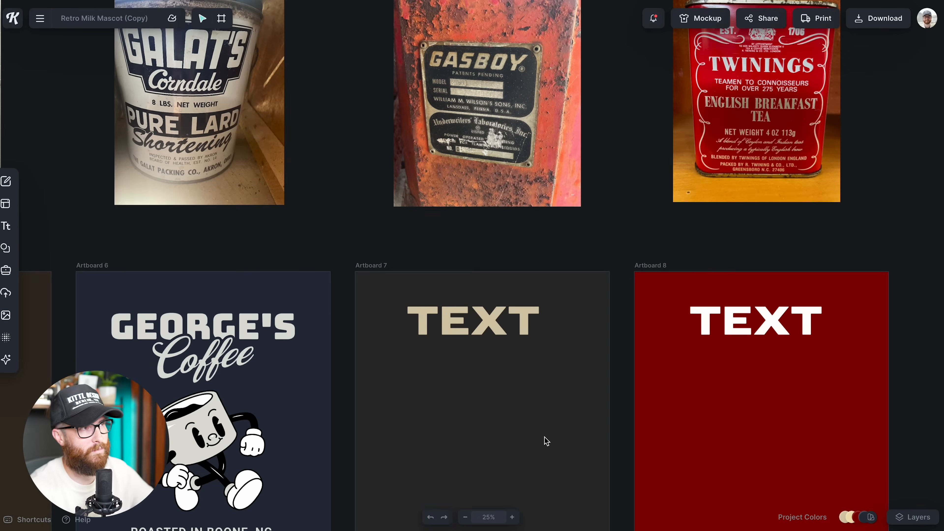
pyautogui.scroll(-5, 546, 441)
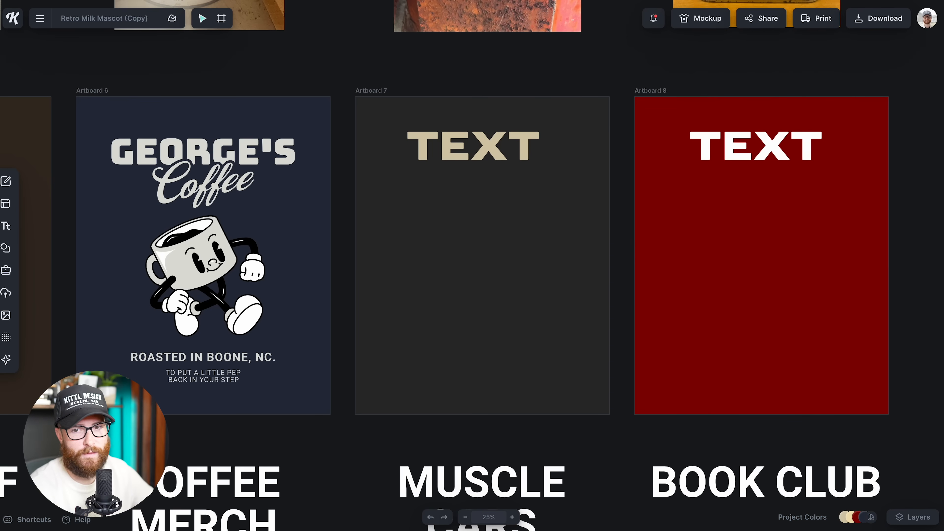
pyautogui.doubleClick(473, 146)
pyautogui.write('GAS')
pyautogui.press('Return')
pyautogui.write('BOYS')
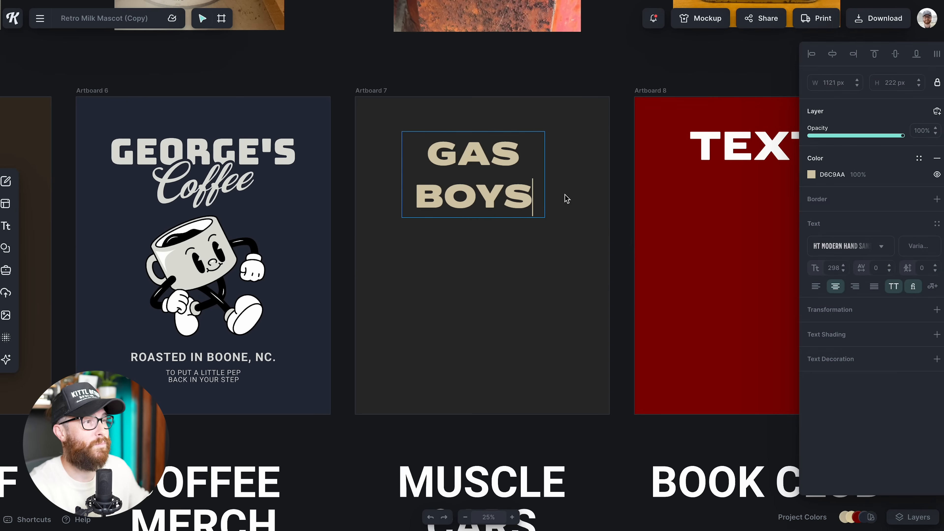
pyautogui.press('Escape')
pyautogui.moveTo(545, 174); pyautogui.dragTo(583, 143)
pyautogui.press('Escape')
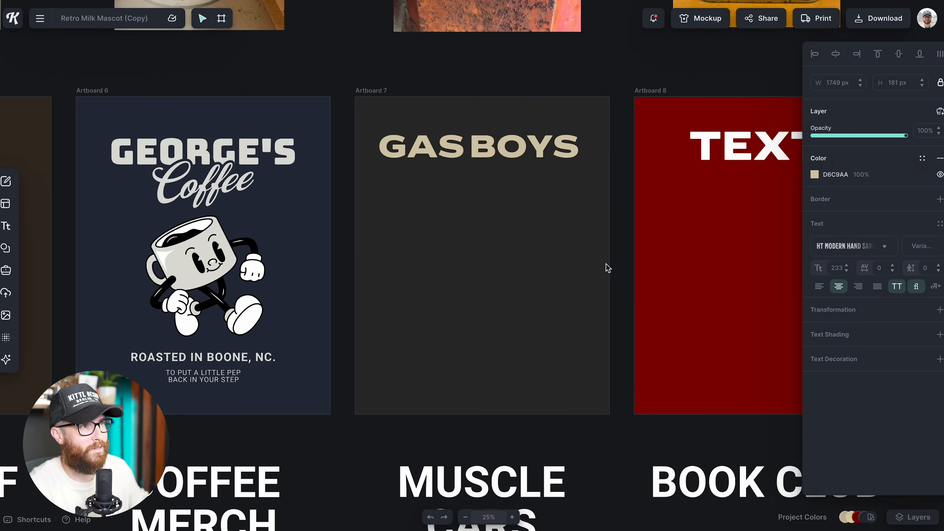
# Set the "GAS BOYS" title in the Orbitron typeface with Black weight.
pyautogui.scroll(1, 607, 268)
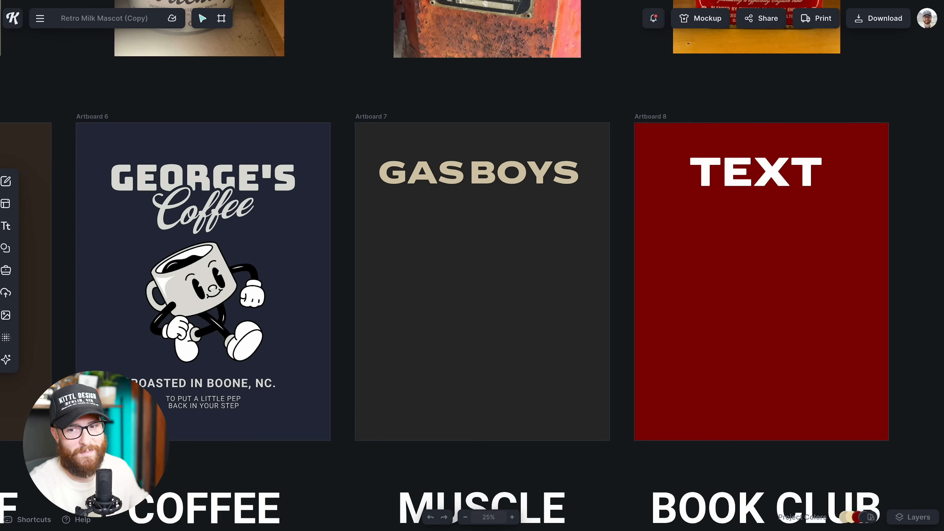
pyautogui.click(480, 172)
pyautogui.scroll(2, 709, 230)
pyautogui.click(878, 248)
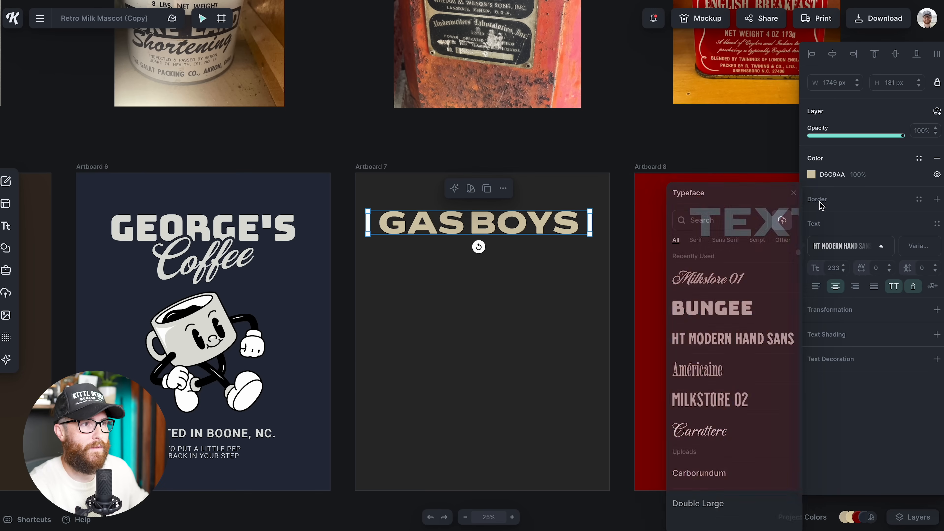
pyautogui.write('orbi')
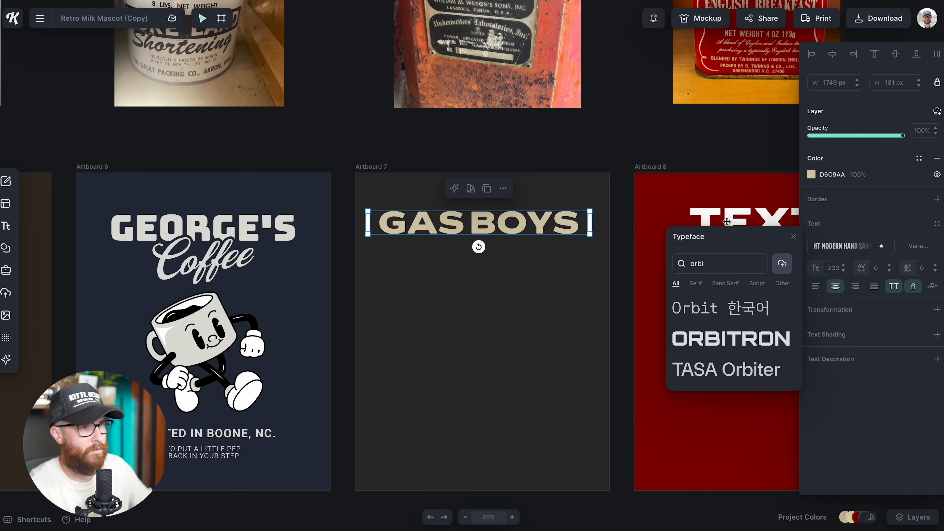
pyautogui.click(736, 335)
pyautogui.click(498, 329)
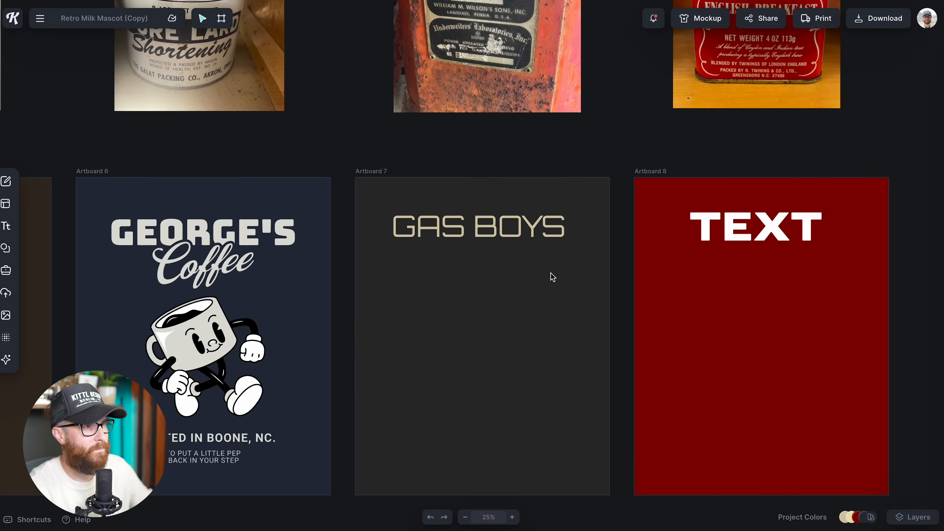
pyautogui.scroll(1, 552, 277)
pyautogui.click(552, 247)
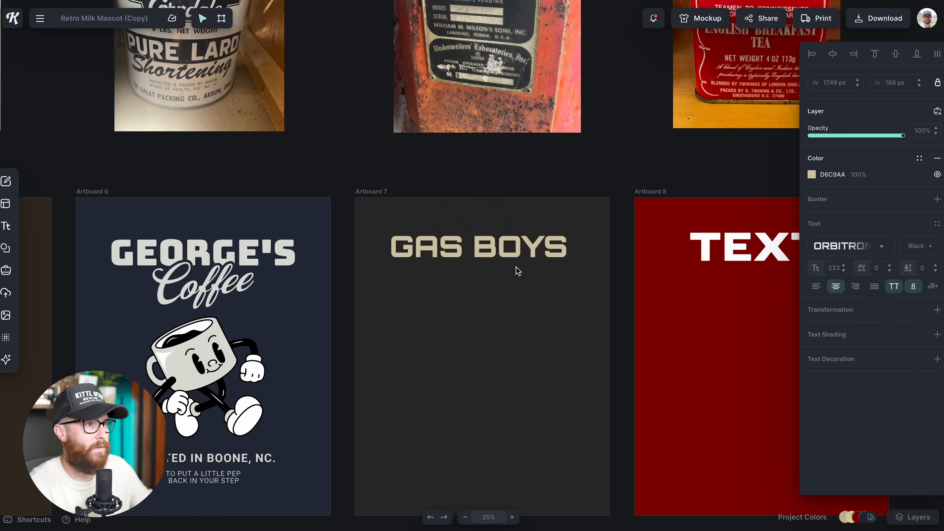
pyautogui.scroll(3, 521, 297)
pyautogui.click(544, 321)
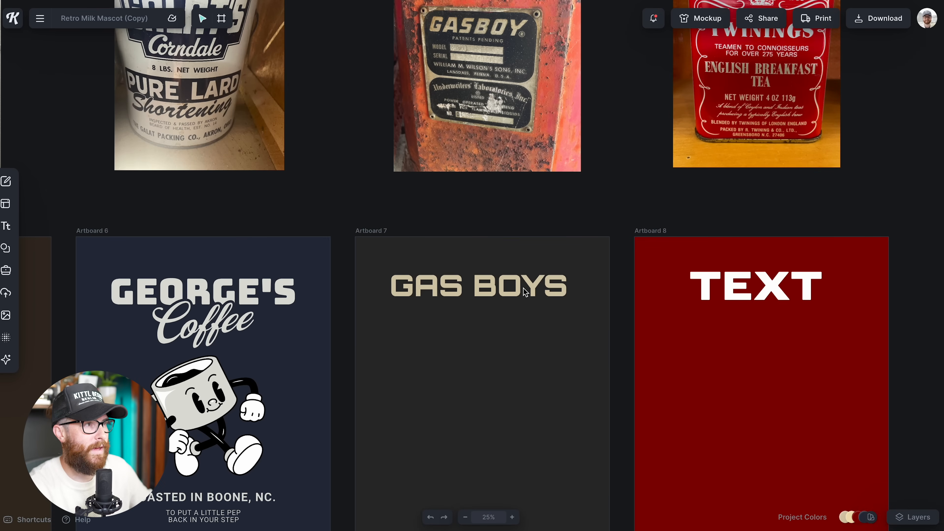
pyautogui.scroll(1, 523, 289)
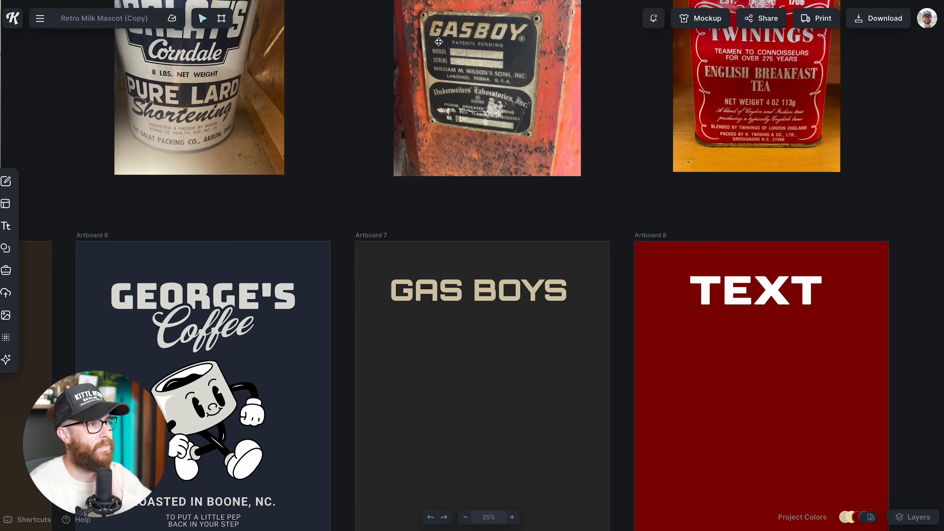
# Thicken the "GAS BOYS" title using the third text shading style in colour D6C9AA, with offset 0 and outline width 7.
pyautogui.click(487, 291)
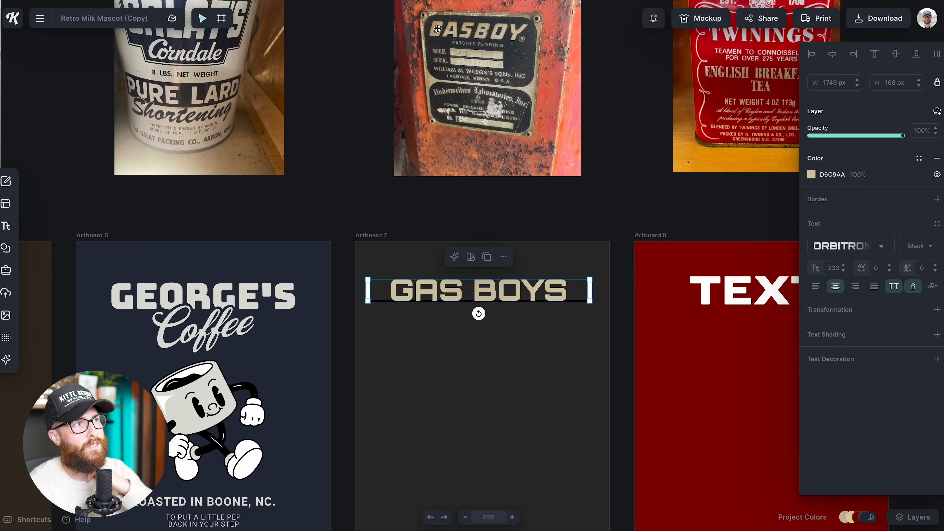
pyautogui.click(937, 334)
pyautogui.click(883, 364)
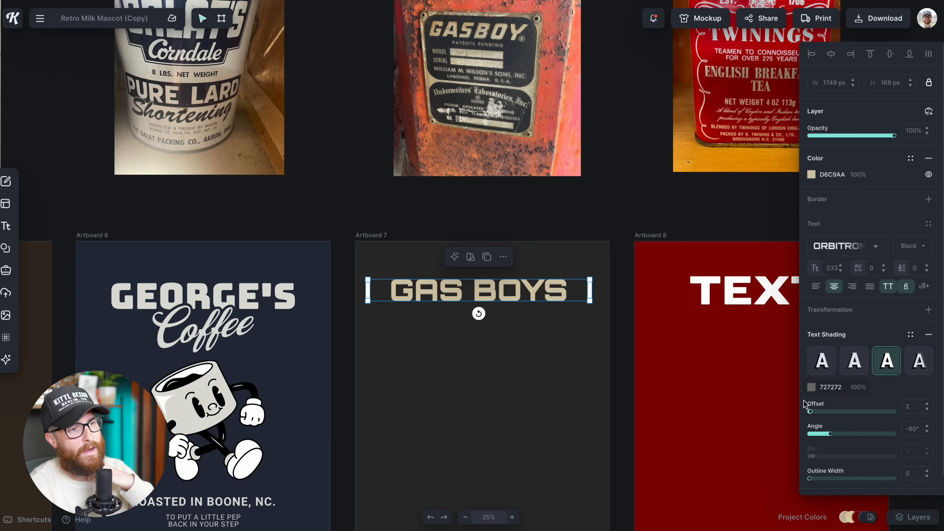
pyautogui.click(811, 389)
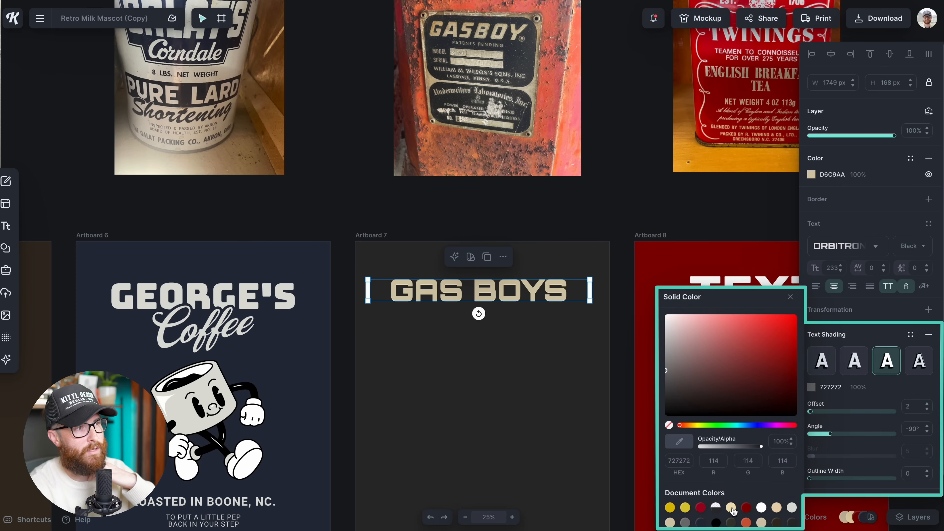
pyautogui.click(534, 284)
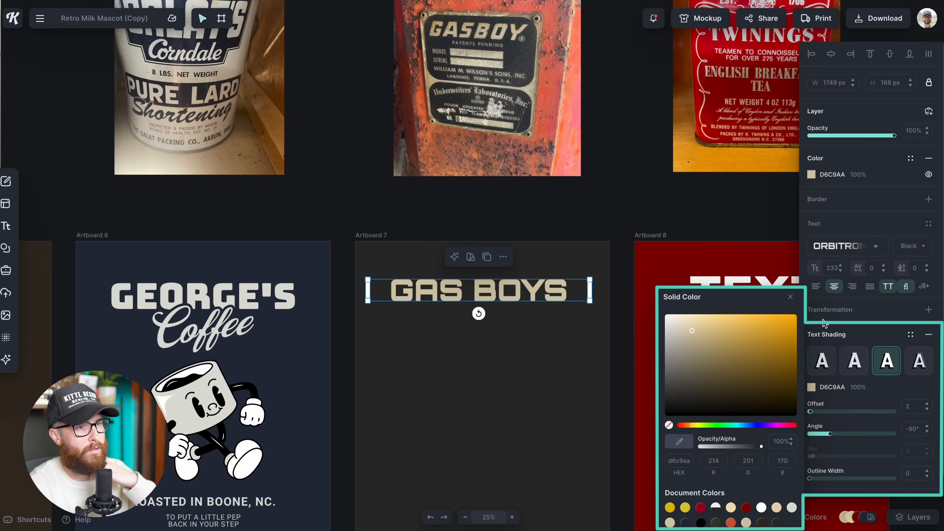
pyautogui.moveTo(812, 412); pyautogui.dragTo(804, 412)
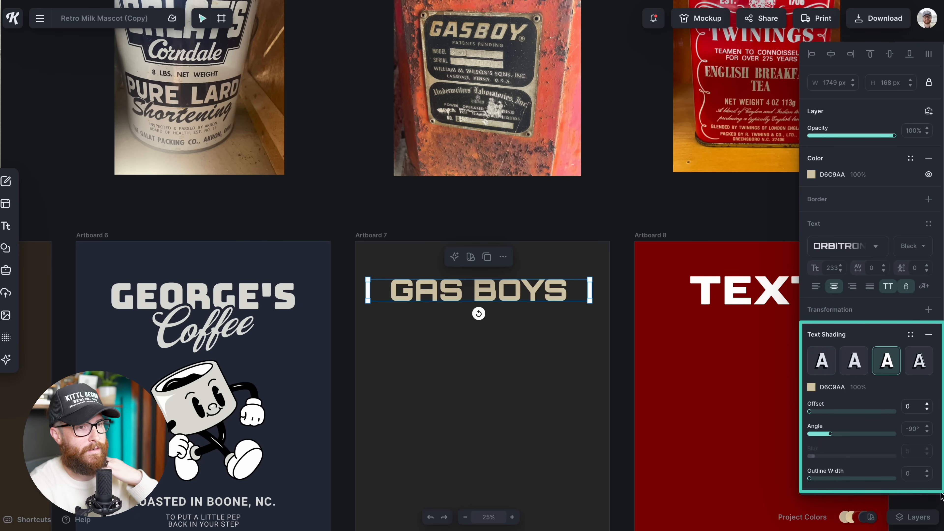
pyautogui.click(926, 471)
pyautogui.click(927, 470)
pyautogui.click(926, 471)
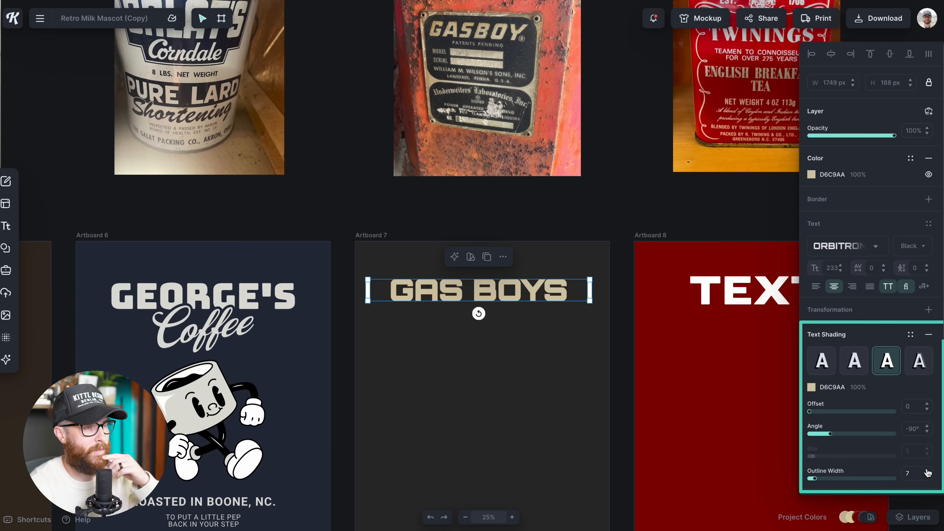
# Set the letter spacing of the "GAS BOYS" title to 22.
pyautogui.moveTo(885, 266); pyautogui.dragTo(886, 266)
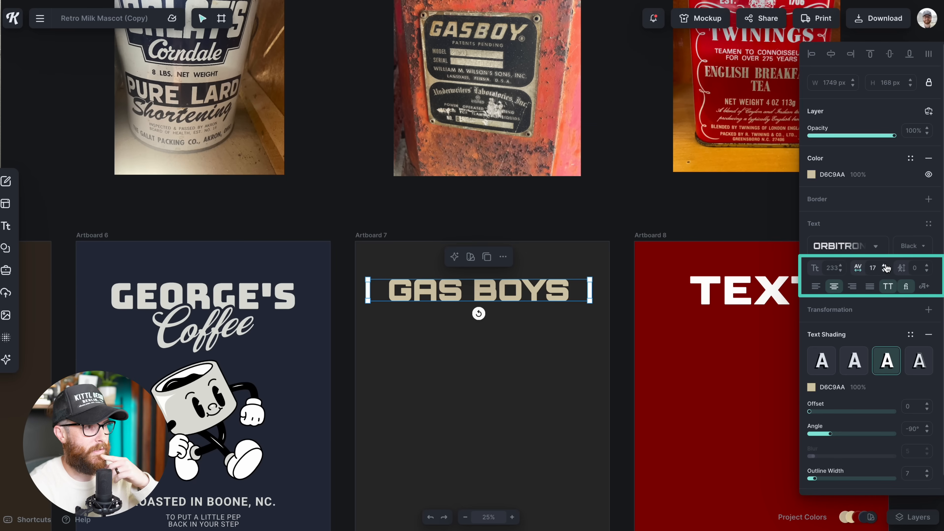
pyautogui.click(887, 266)
pyautogui.click(502, 319)
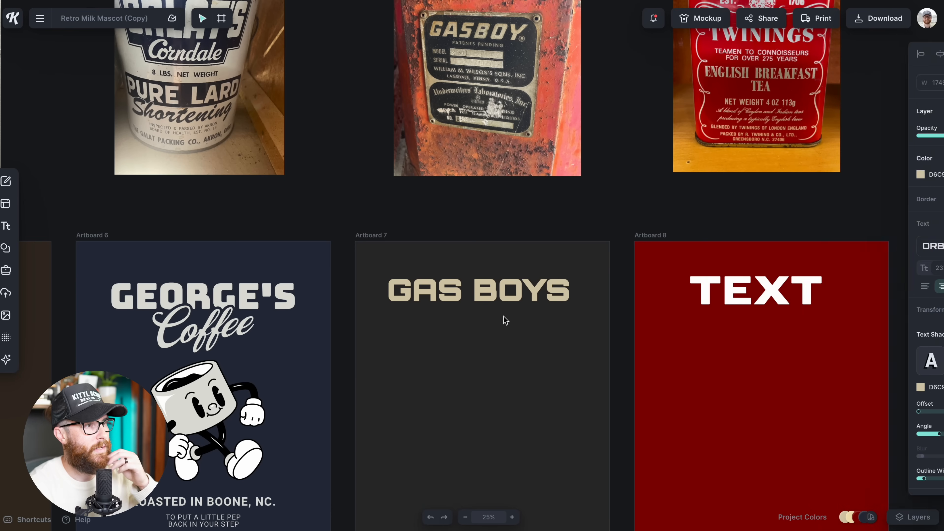
# Apply a Distort transformation to "GAS BOYS" and shift its upper corners to the right for an italic slant.
pyautogui.click(513, 297)
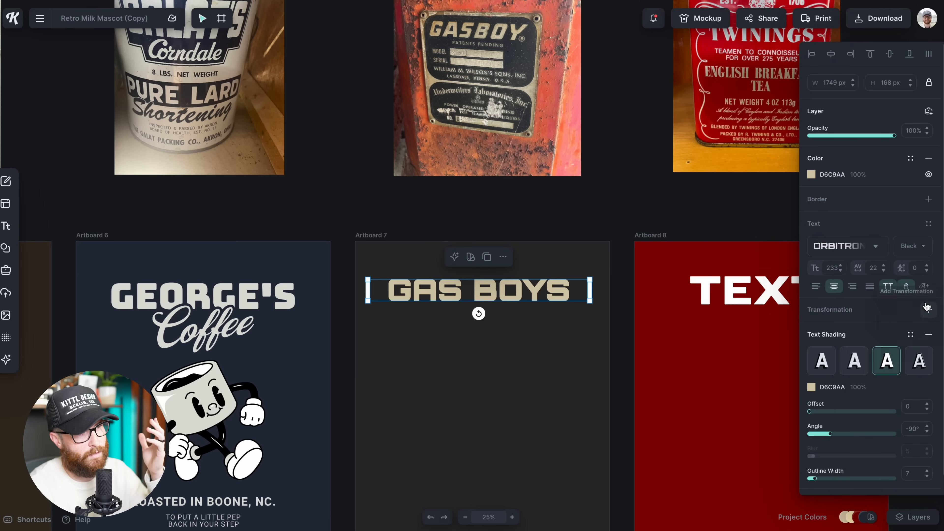
pyautogui.click(927, 310)
pyautogui.click(856, 334)
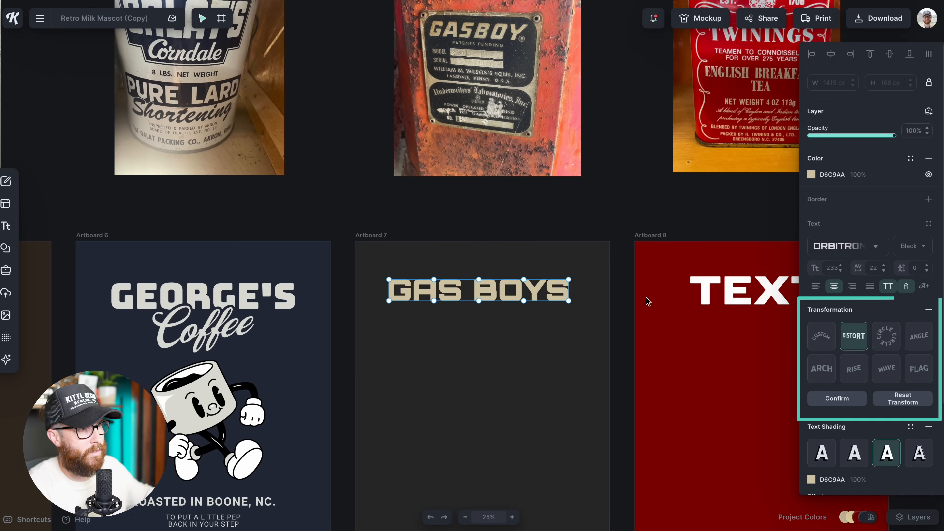
pyautogui.moveTo(569, 280); pyautogui.dragTo(577, 281)
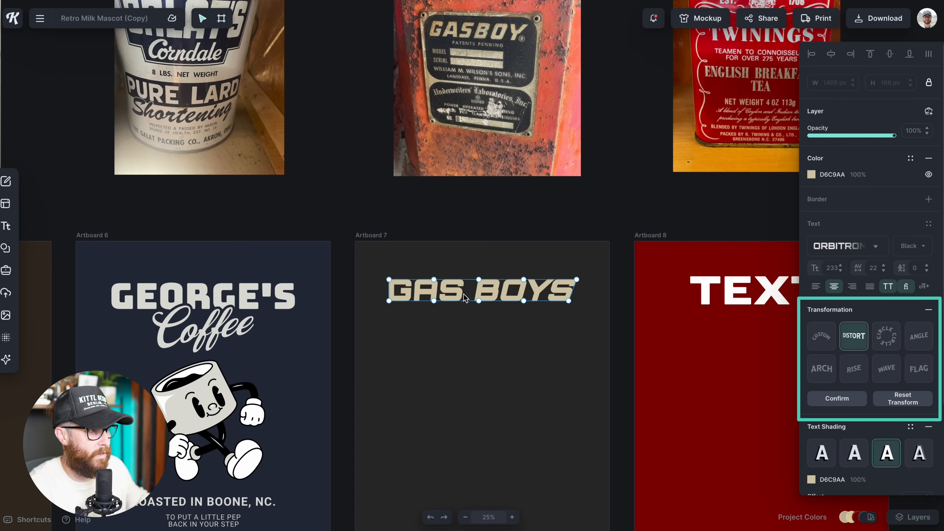
pyautogui.moveTo(388, 281); pyautogui.dragTo(394, 279)
pyautogui.click(450, 317)
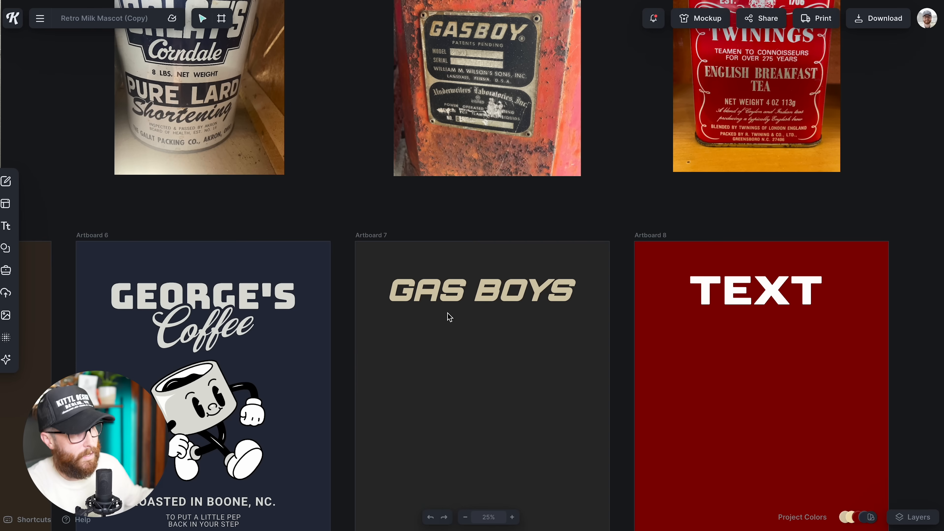
# Finish editing the title's distortion and enlarge "GAS BOYS" to about 1569 px wide.
pyautogui.click(450, 297)
pyautogui.click(499, 256)
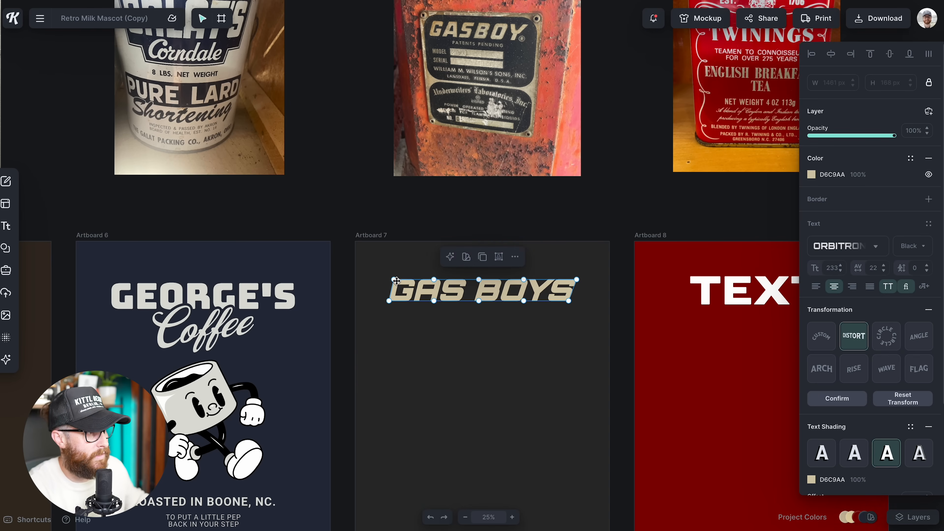
pyautogui.press('Return')
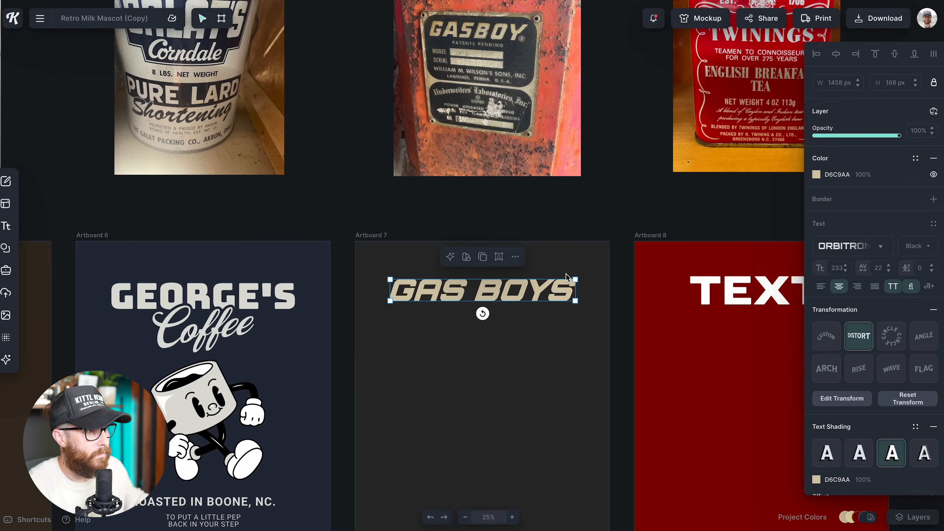
pyautogui.click(558, 354)
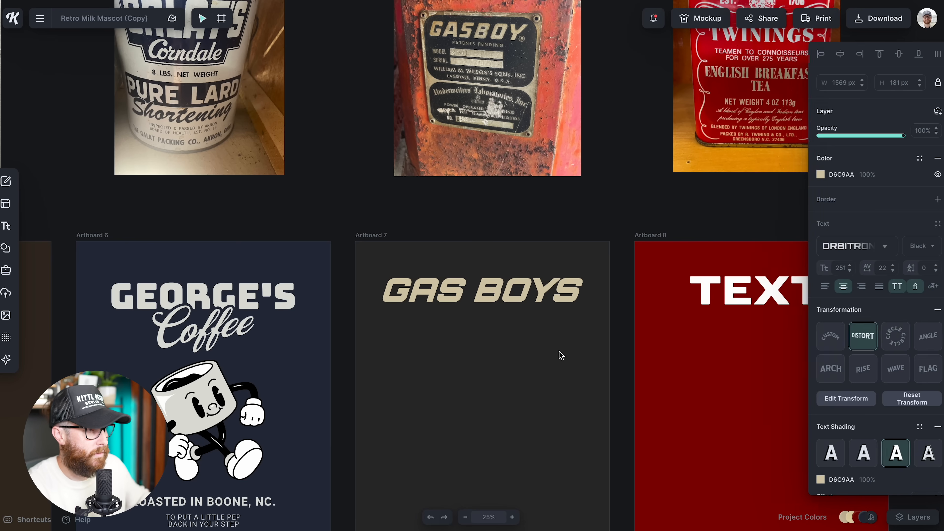
# Add the text "premium muscle cars" and place it centred just beneath the "GAS BOYS" title.
pyautogui.press('t')
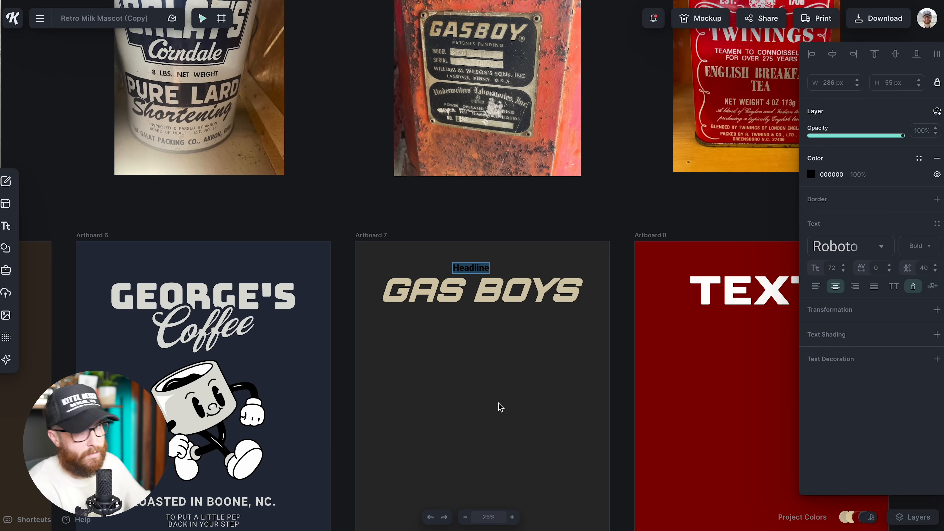
pyautogui.write('p')
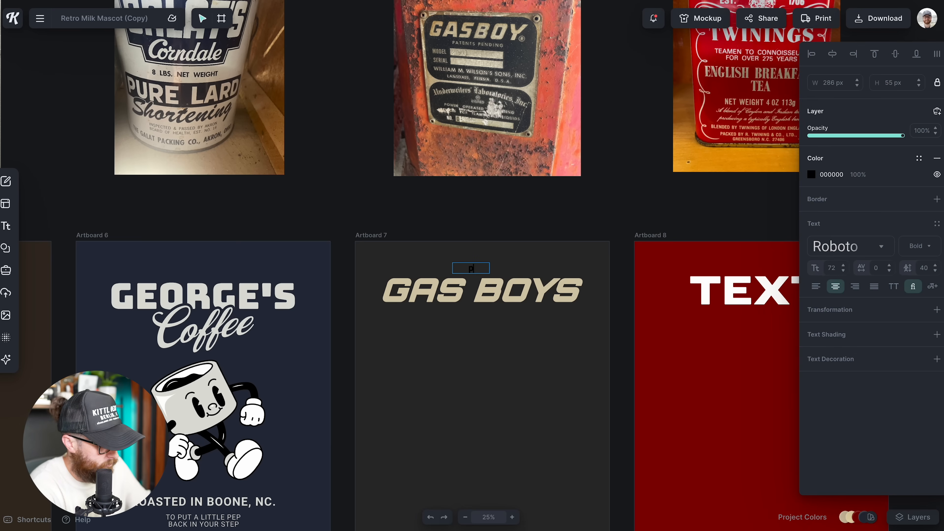
pyautogui.write('remium muscle c')
pyautogui.press('Escape')
pyautogui.moveTo(489, 283); pyautogui.dragTo(506, 321)
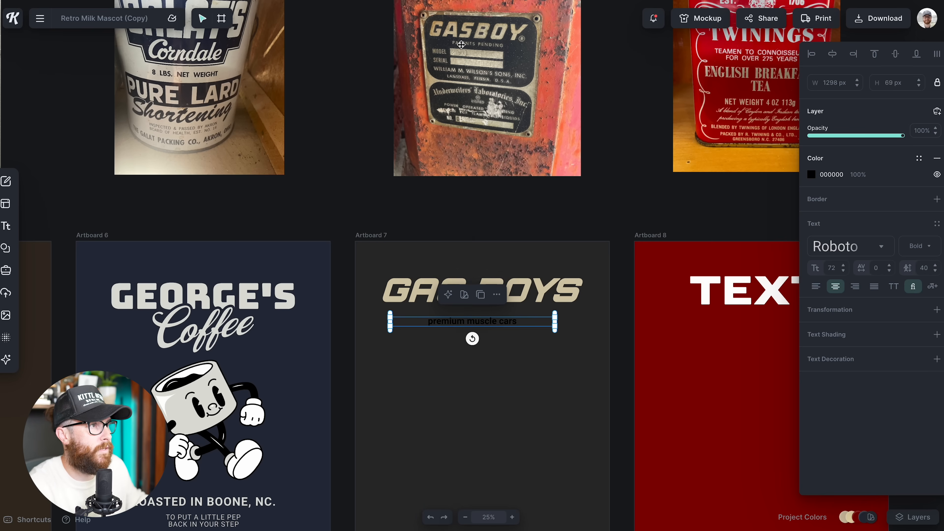
# Set the "premium muscle cars" line in the sans serif typeface Alata and make it all uppercase.
pyautogui.click(866, 247)
pyautogui.click(728, 240)
pyautogui.scroll(-1, 715, 340)
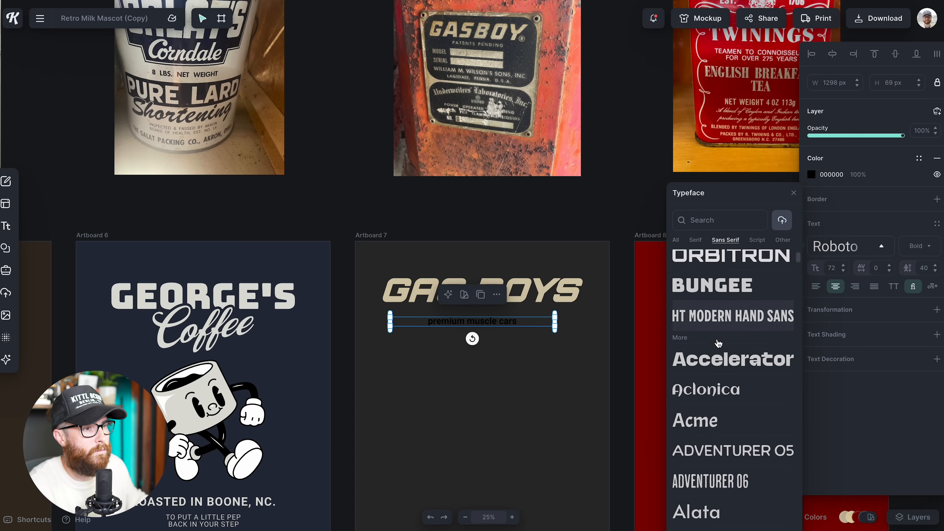
pyautogui.click(699, 522)
pyautogui.click(894, 286)
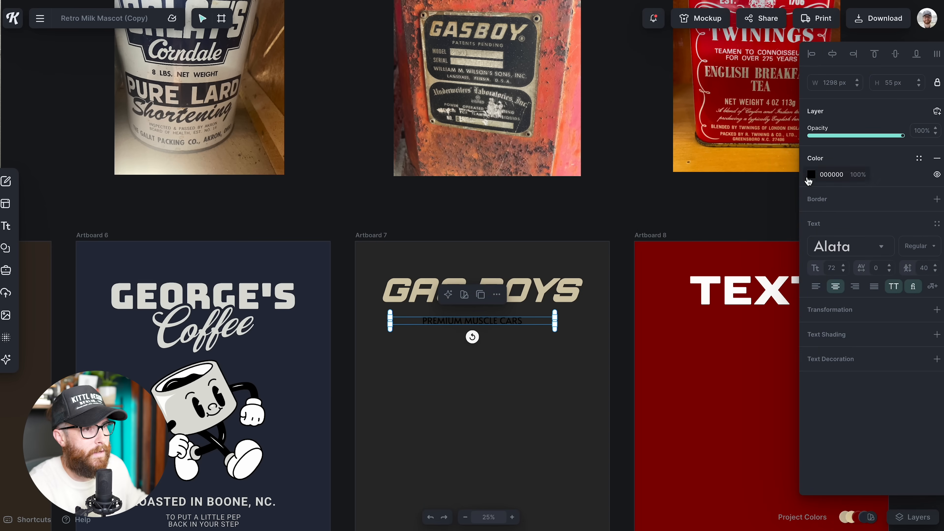
# Colour the "PREMIUM MUSCLE CARS" line D6C9AA by sampling the "GAS BOYS" title.
pyautogui.click(811, 175)
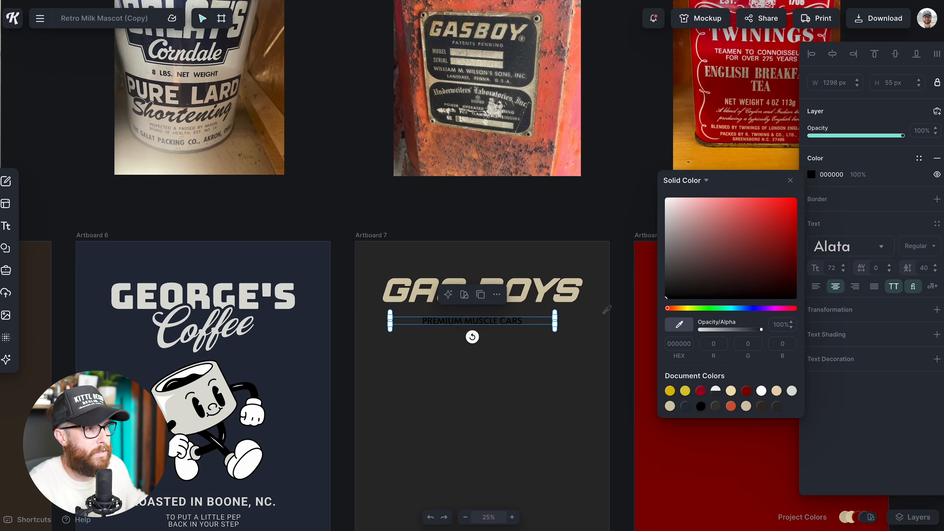
pyautogui.click(544, 289)
pyautogui.click(523, 352)
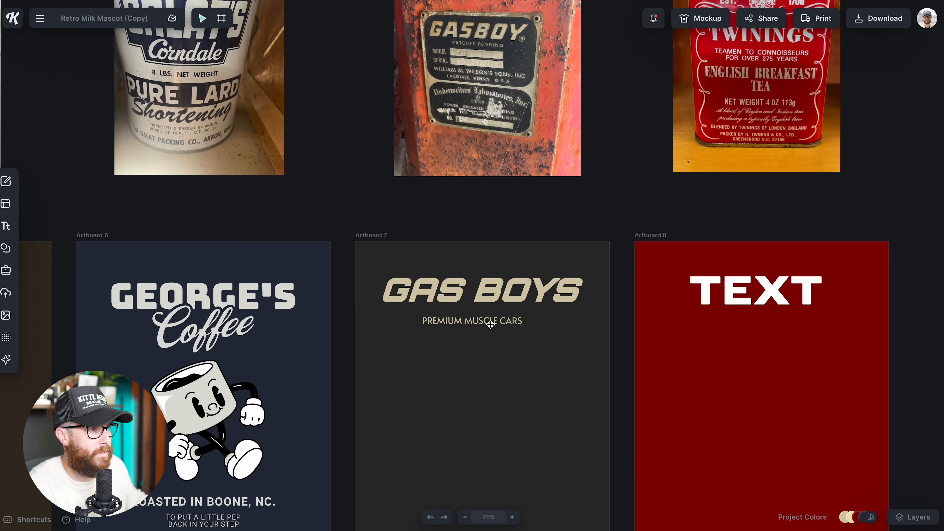
# Set the letter spacing of the "PREMIUM MUSCLE CARS" line to 80.
pyautogui.click(488, 322)
pyautogui.click(878, 269)
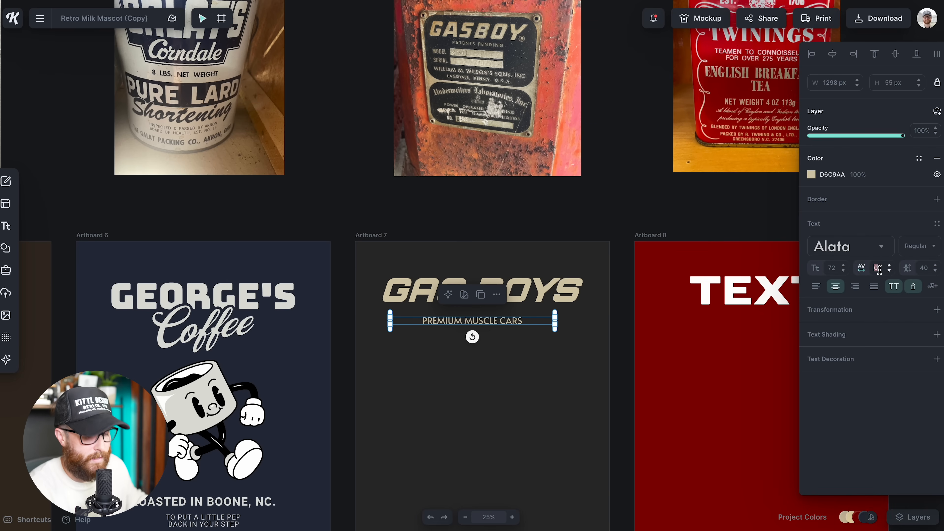
pyautogui.press('Return')
pyautogui.click(651, 369)
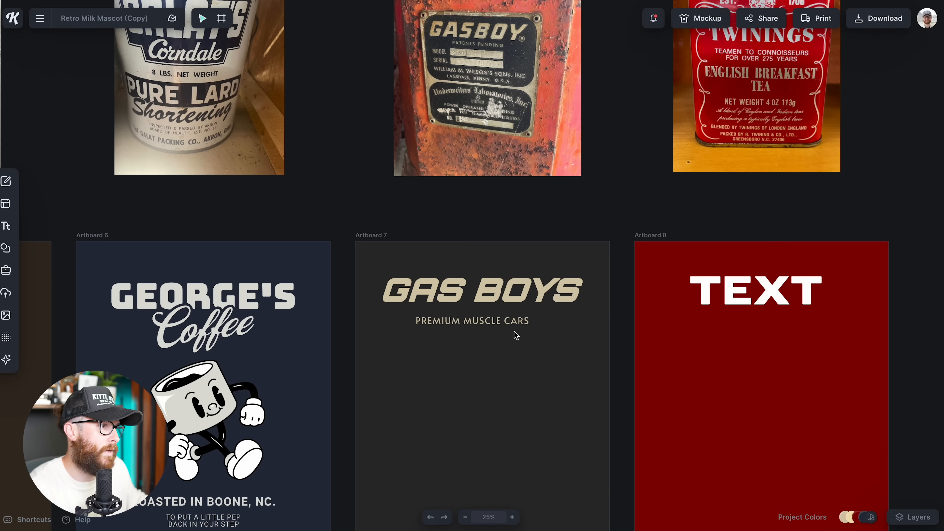
# Enlarge the "PREMIUM MUSCLE CARS" line to about 1429 px wide and set it centred closely beneath the lowered "GAS BOYS" title.
pyautogui.moveTo(512, 323); pyautogui.dragTo(522, 322)
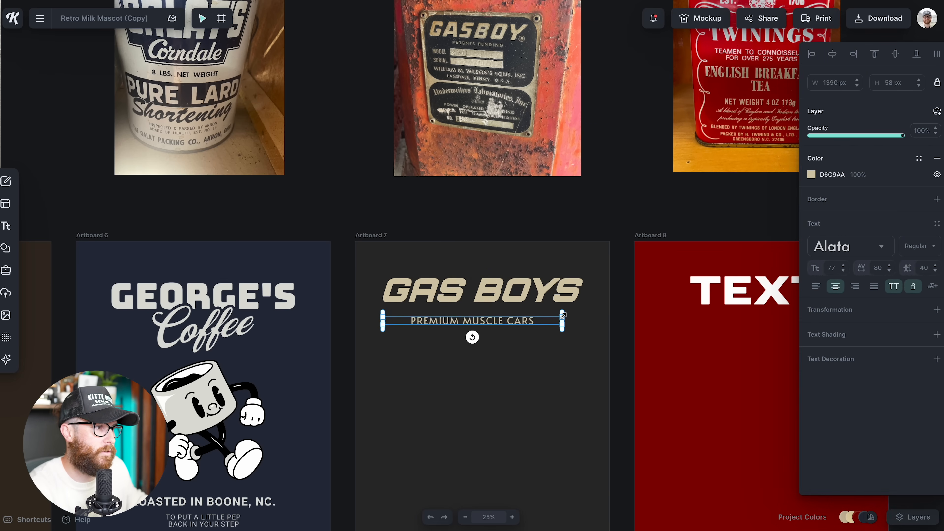
pyautogui.click(569, 380)
pyautogui.click(522, 292)
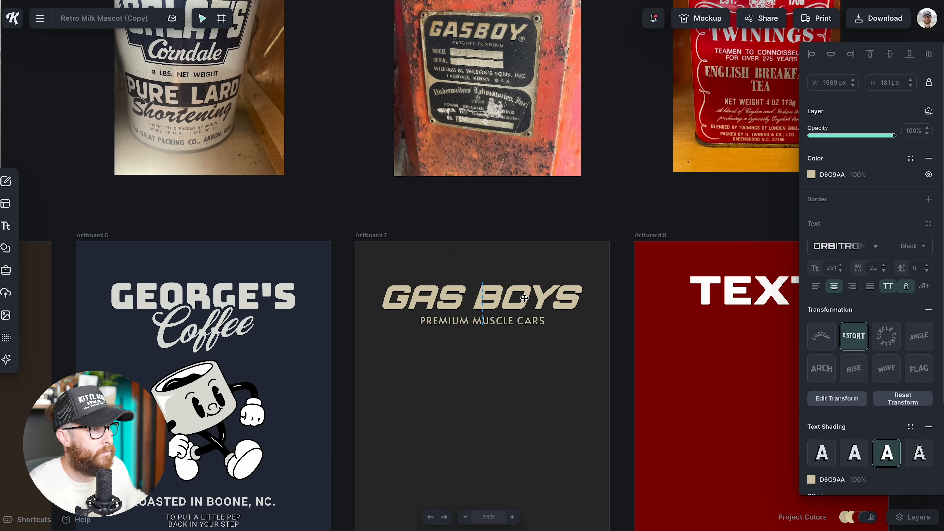
pyautogui.click(519, 326)
pyautogui.click(528, 373)
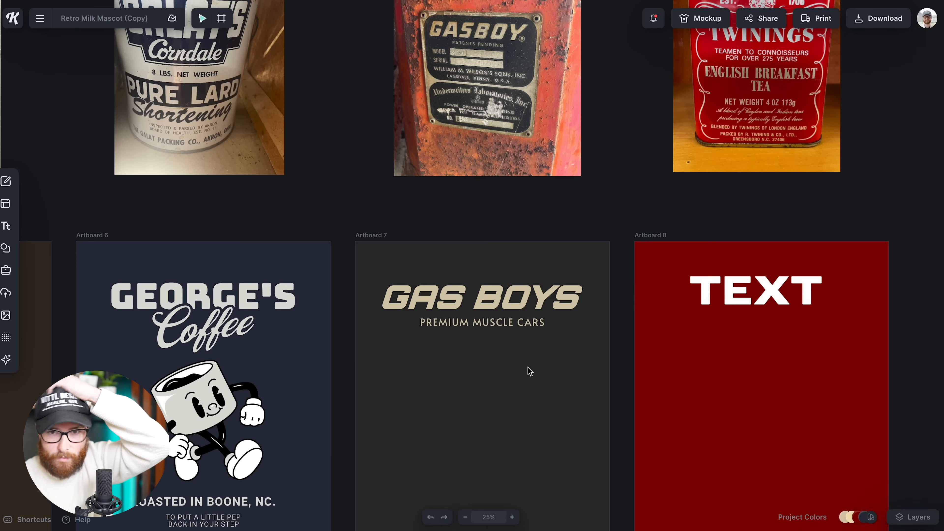
# Shrink the "PREMIUM MUSCLE CARS" line slightly and widen its letter spacing to 120.
pyautogui.click(568, 322)
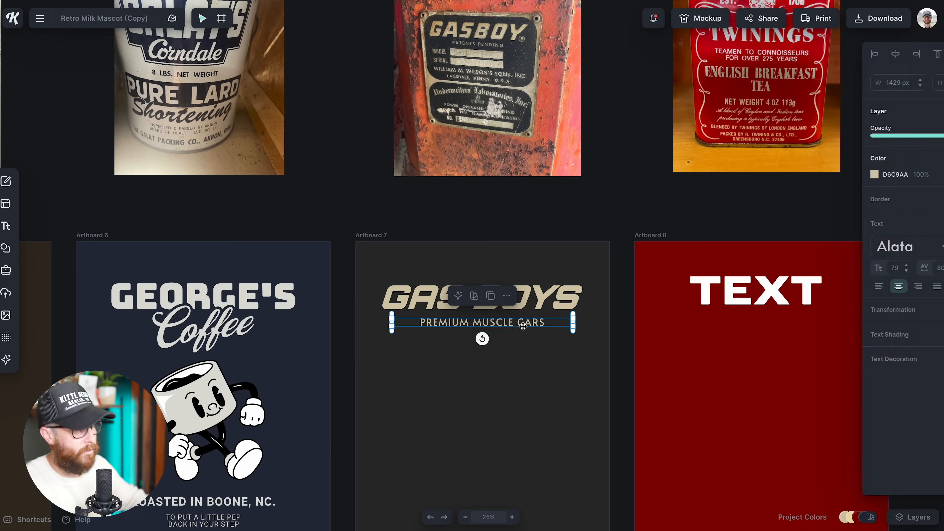
pyautogui.moveTo(573, 316); pyautogui.dragTo(565, 320)
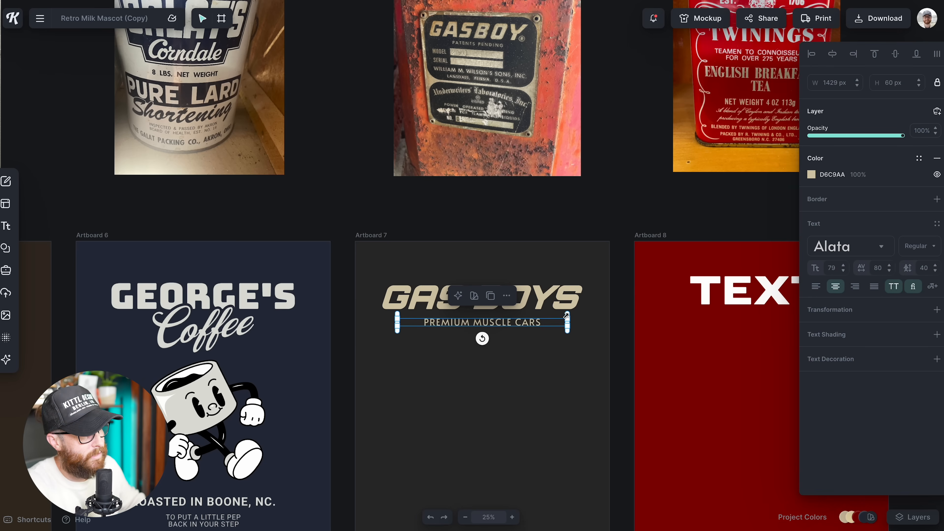
pyautogui.write('100')
pyautogui.press('Return')
pyautogui.click(544, 407)
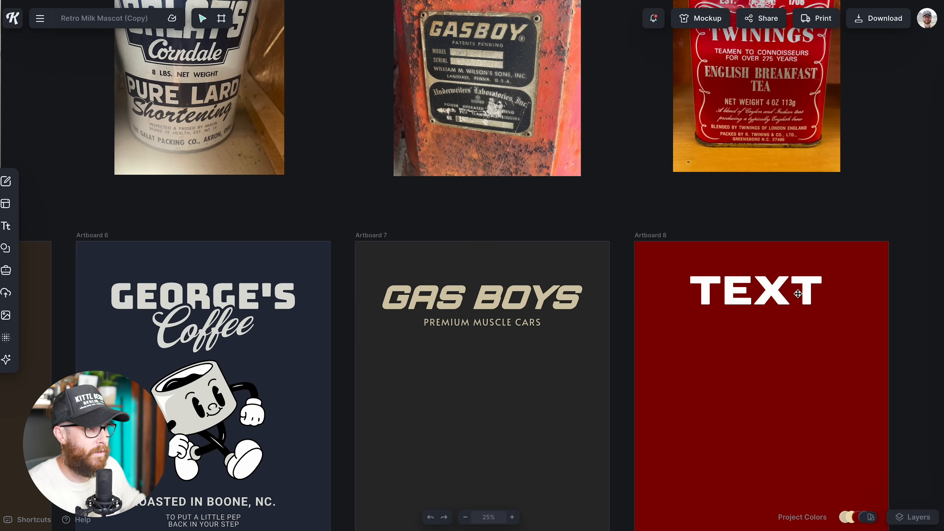
pyautogui.click(499, 320)
pyautogui.write('120')
pyautogui.press('Return')
pyautogui.click(596, 385)
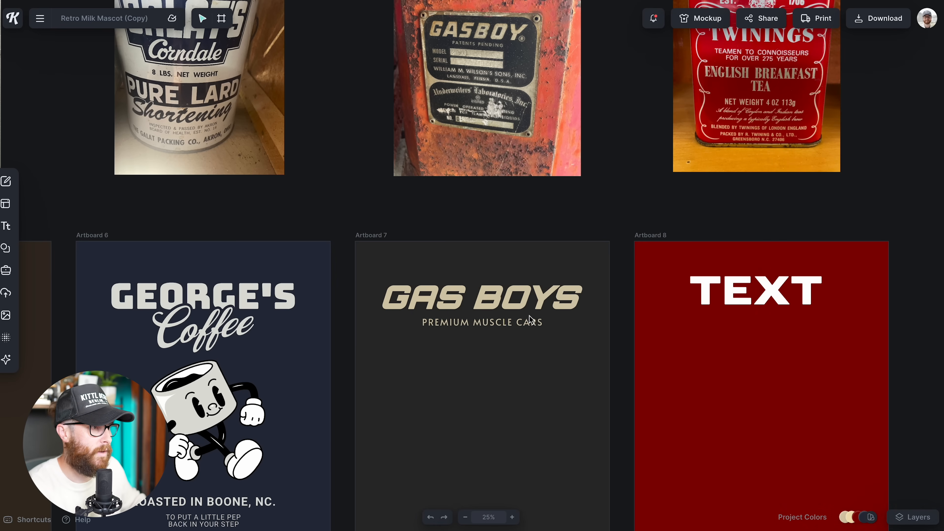
pyautogui.click(526, 301)
pyautogui.press('Escape')
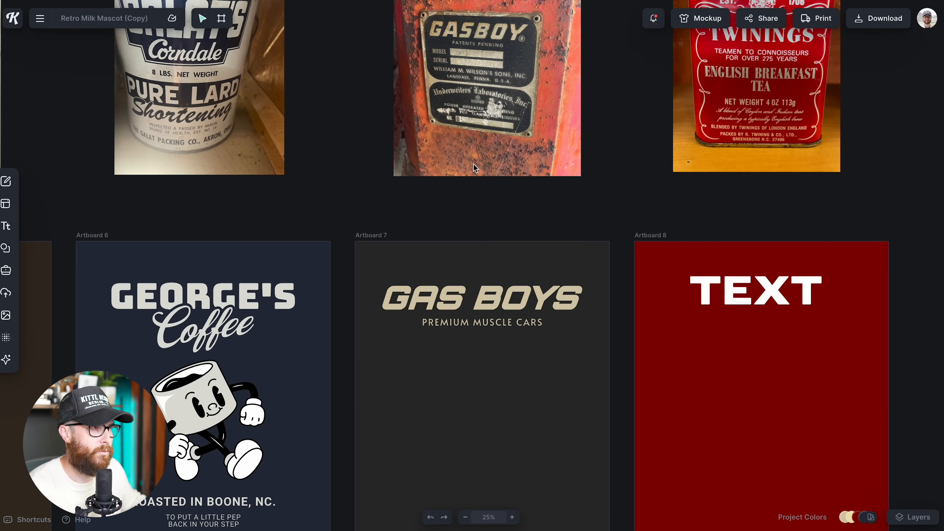
# Add the text "models:" and place it below the "PREMIUM MUSCLE CARS" line.
pyautogui.scroll(-2, 519, 308)
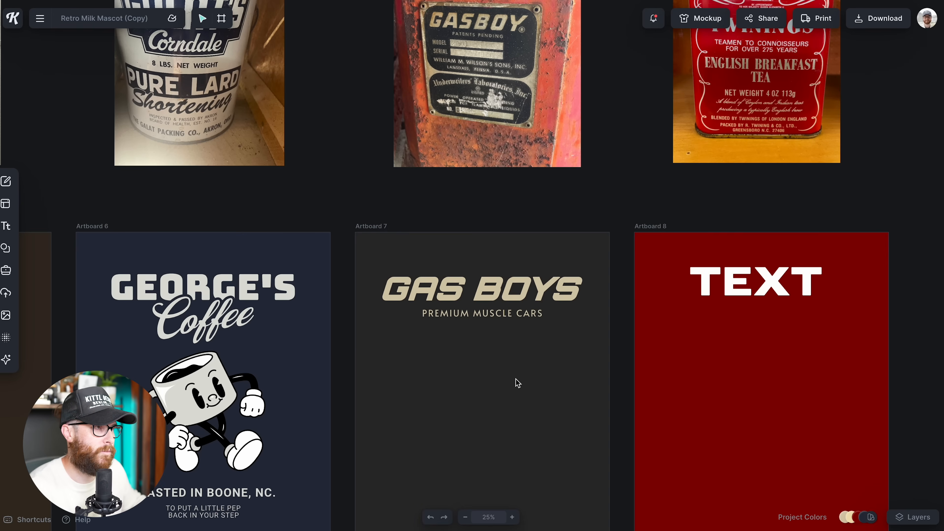
pyautogui.press('t')
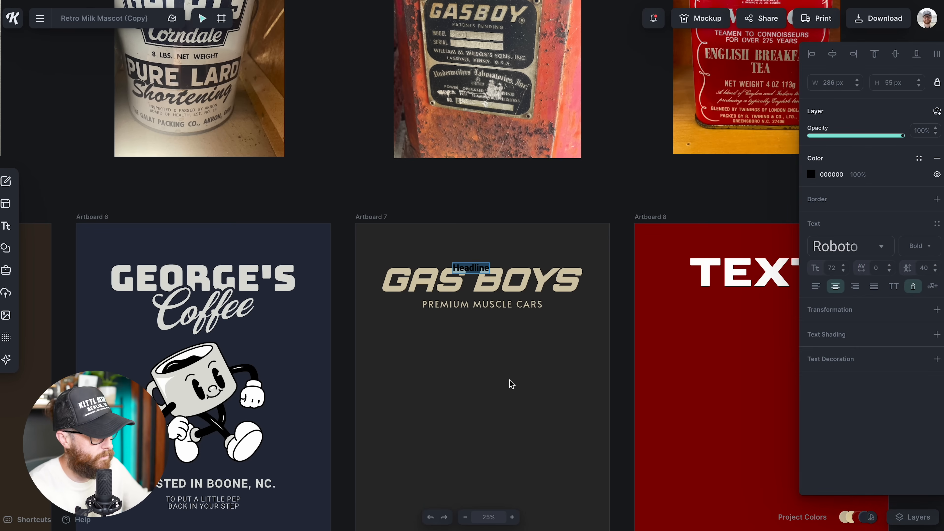
pyautogui.write('mo')
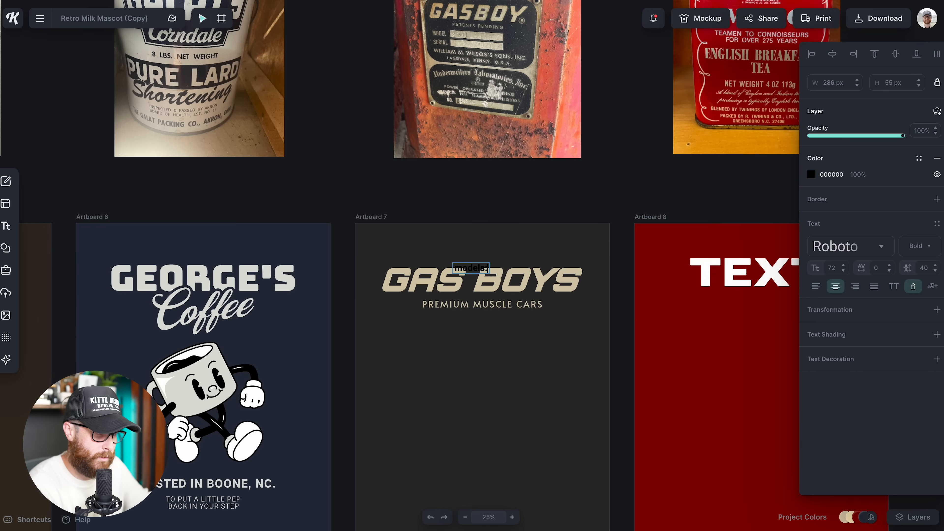
pyautogui.write('dels')
pyautogui.moveTo(490, 268); pyautogui.dragTo(490, 347)
# Set the "models:" text in the sans serif typeface Antonio.
pyautogui.click(846, 250)
pyautogui.click(726, 240)
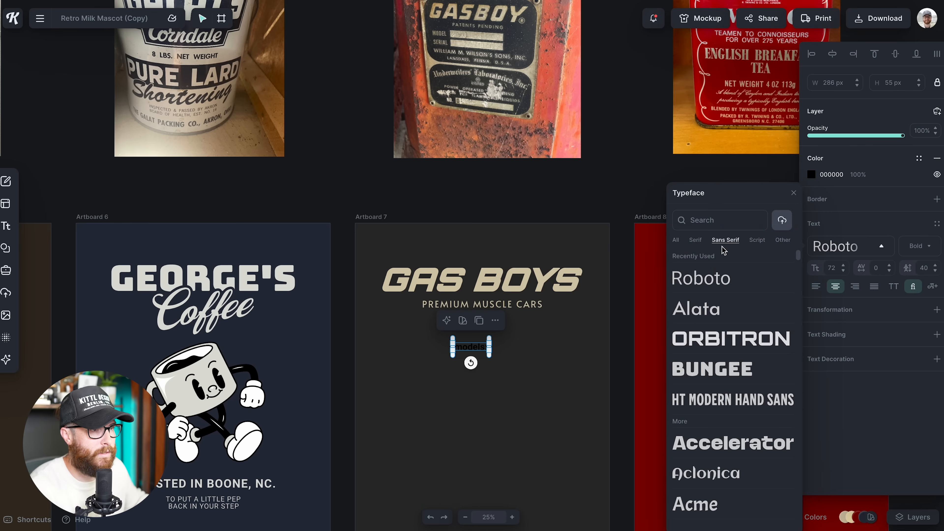
pyautogui.scroll(-2, 732, 342)
pyautogui.scroll(-5, 731, 343)
pyautogui.click(694, 486)
# Colour the "models:" text D6C9AA by sampling the "GAS BOYS" title and make it all uppercase.
pyautogui.press('i')
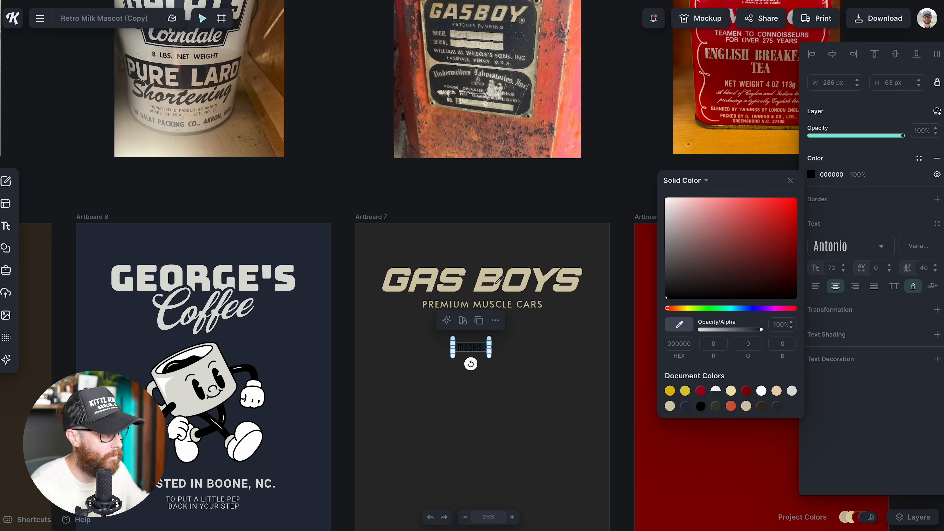
pyautogui.click(498, 282)
pyautogui.click(458, 369)
pyautogui.click(471, 348)
# Try adjusting the variable font weight of the "MODELS:" line.
pyautogui.click(918, 246)
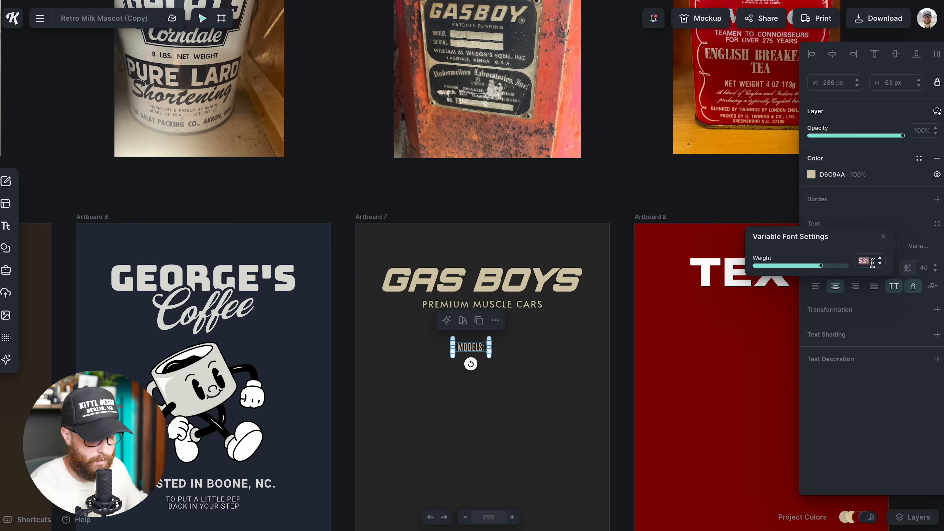
pyautogui.click(751, 214)
pyautogui.hotkey('ctrl', 'z')
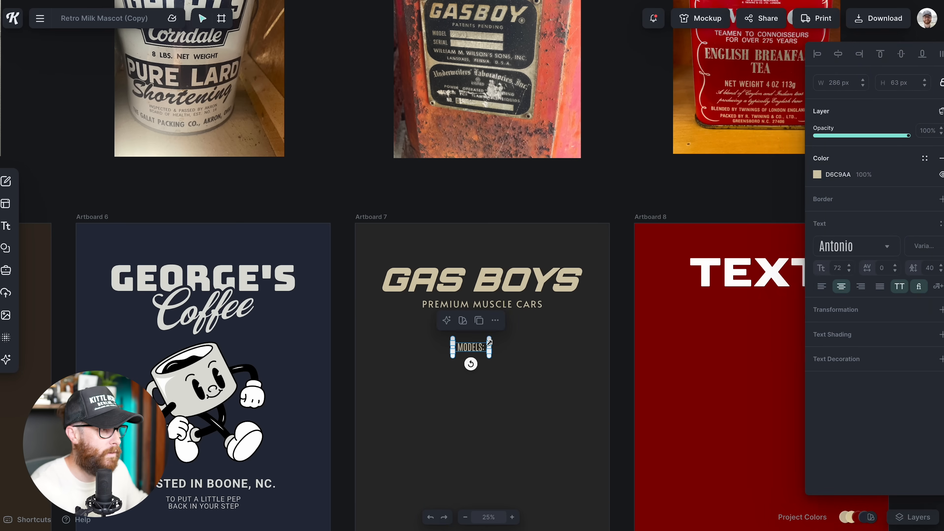
pyautogui.hotkey('ctrl', 'z')
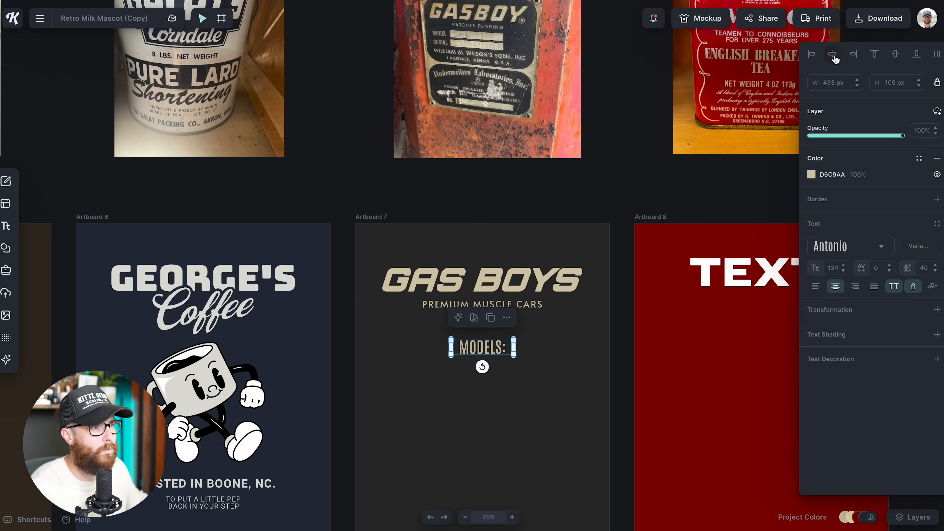
# Duplicate the "MODELS:" line just below, replace the copy's text with "the best of the best" and widen it to about 965 px.
pyautogui.moveTo(482, 244); pyautogui.dragTo(493, 308)
pyautogui.moveTo(488, 347); pyautogui.dragTo(490, 367)
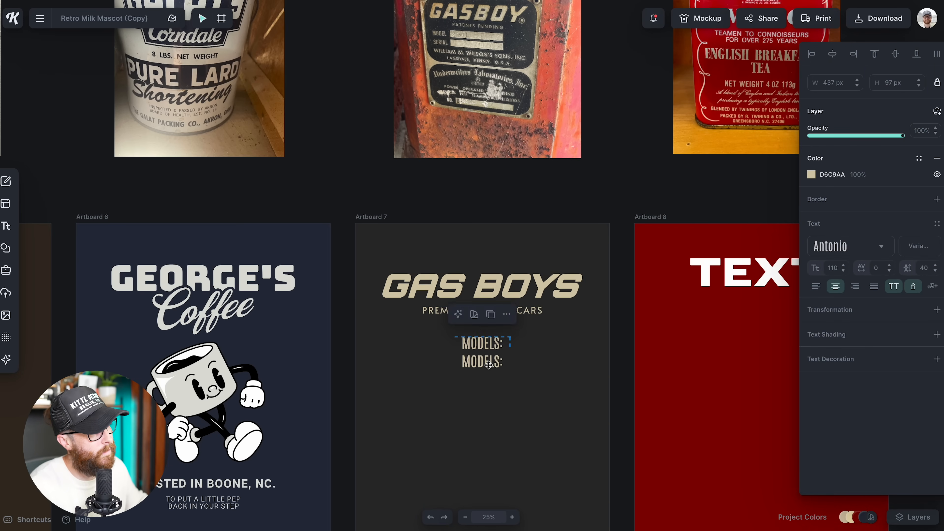
pyautogui.doubleClick(490, 367)
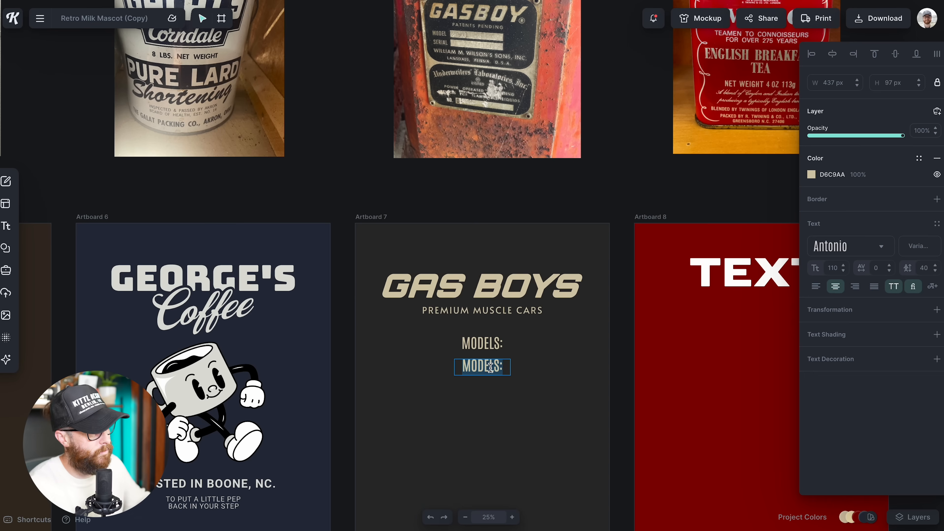
pyautogui.write('the best of the m')
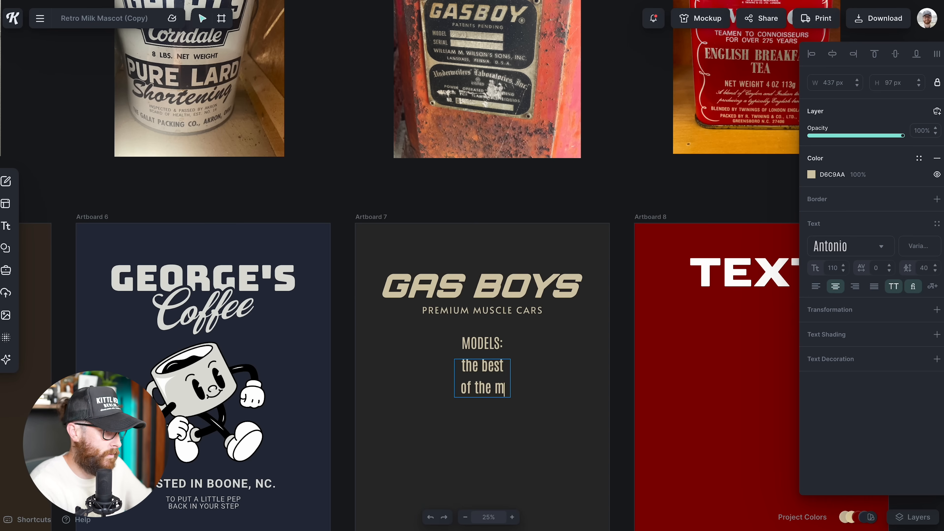
pyautogui.press('BackSpace')
pyautogui.write('best')
pyautogui.press('Escape')
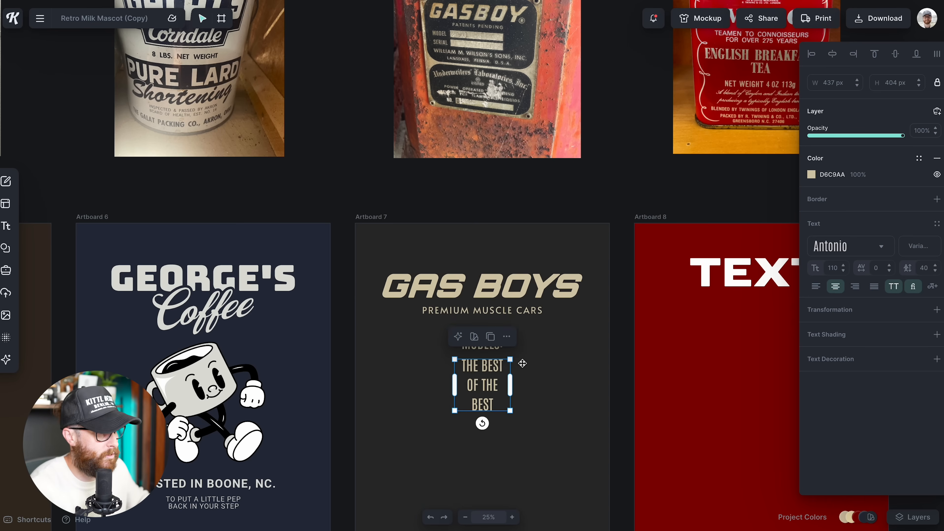
pyautogui.moveTo(512, 393)
pyautogui.mouseDown()
pyautogui.moveTo(543, 383)
pyautogui.moveTo(504, 356)
pyautogui.moveTo(497, 402)
pyautogui.moveTo(493, 396)
pyautogui.mouseUp()
# Duplicate the "MODELS:" and "THE BEST OF THE BEST" lines below and change the copied heading to "location:".
pyautogui.keyDown('shift'); pyautogui.click(495, 348); pyautogui.keyUp('shift')
pyautogui.doubleClick(491, 396)
pyautogui.write('location:')
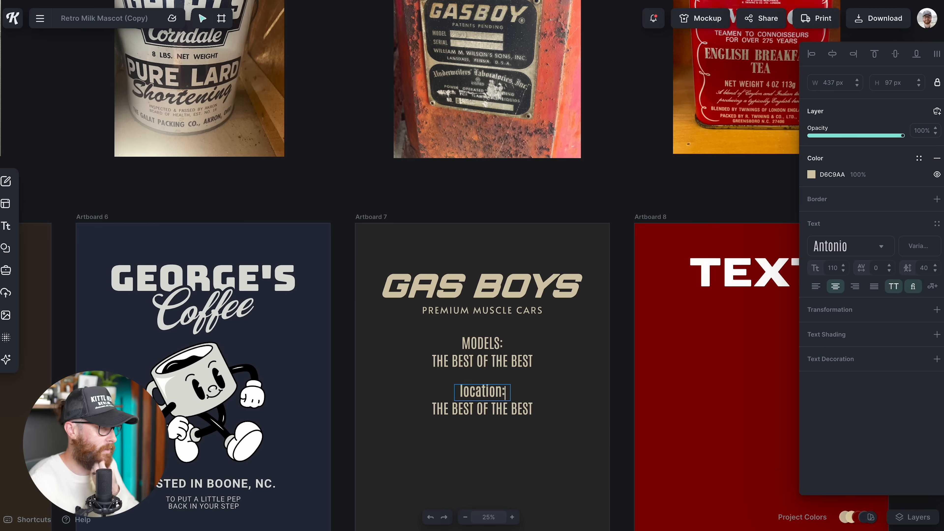
pyautogui.click(499, 426)
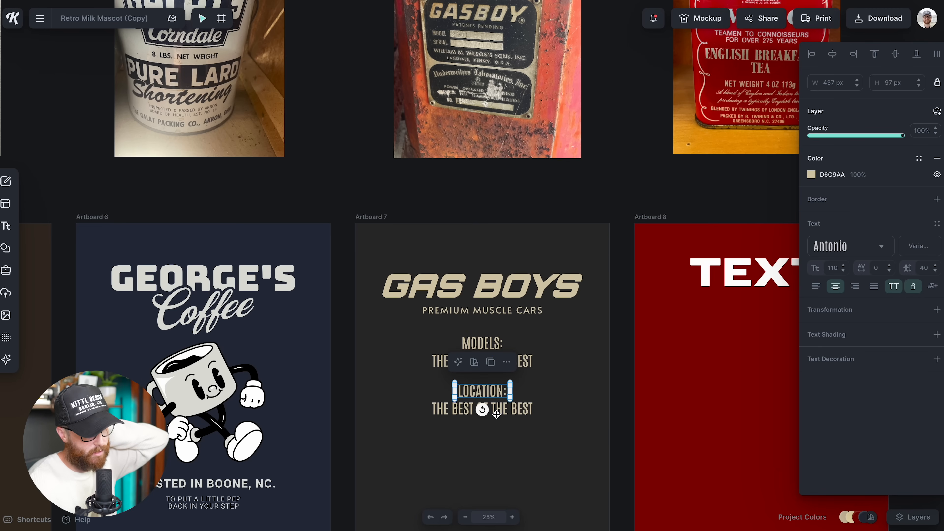
# Replace the text of the line under "LOCATION:" with "across the atlantic".
pyautogui.click(498, 410)
pyautogui.doubleClick(498, 410)
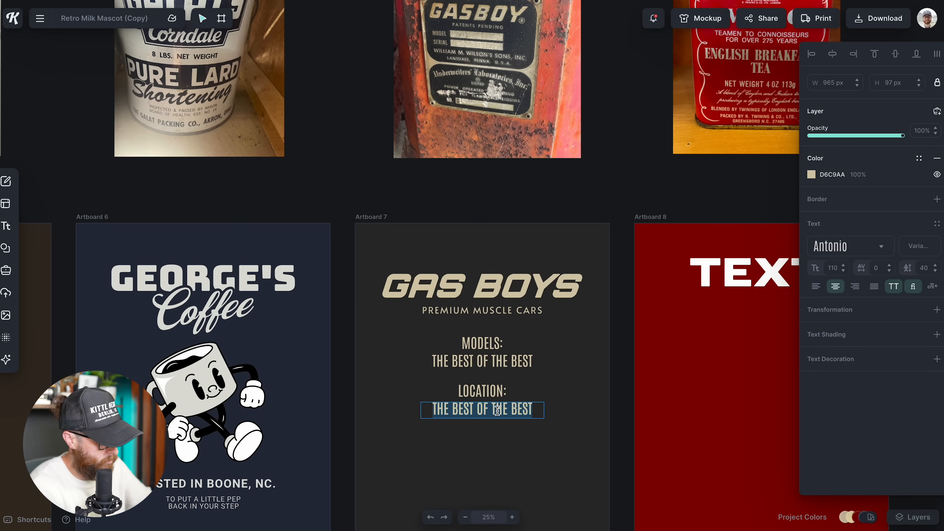
pyautogui.write('across the atlantic')
pyautogui.press('Escape')
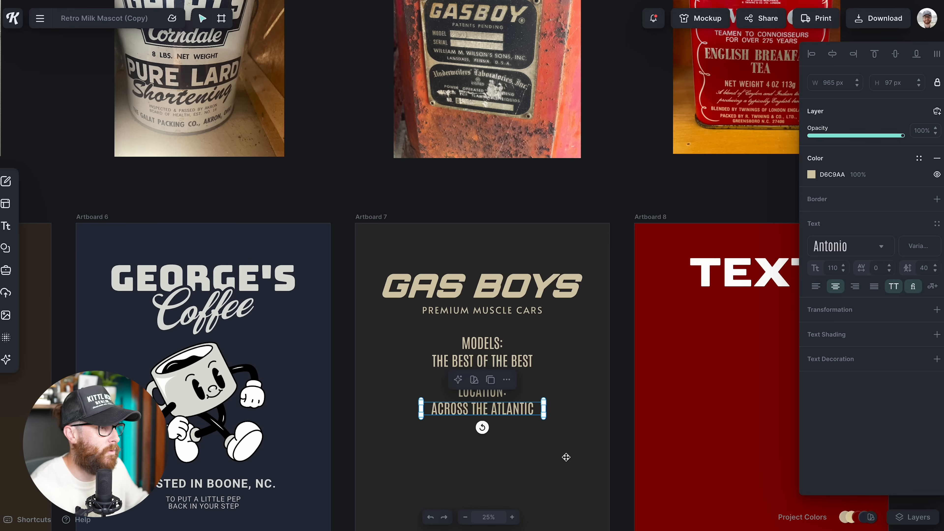
pyautogui.click(566, 457)
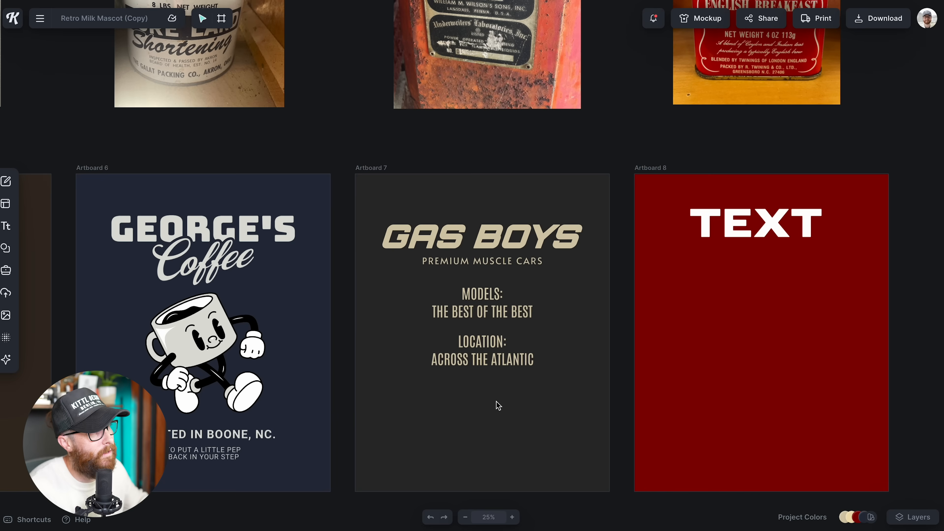
# Add a new text to Artboard 7 and colour it D6C9AA by sampling the "GAS BOYS" title.
pyautogui.hscroll(-4, 496, 402)
pyautogui.hscroll(5, 496, 402)
pyautogui.scroll(-1, 496, 402)
pyautogui.hscroll(-1, 496, 402)
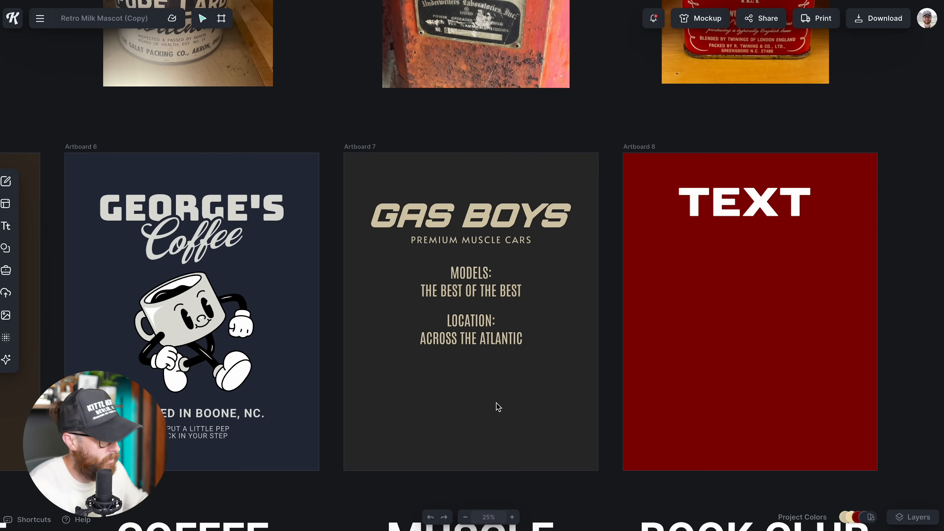
pyautogui.press('t')
pyautogui.click(811, 175)
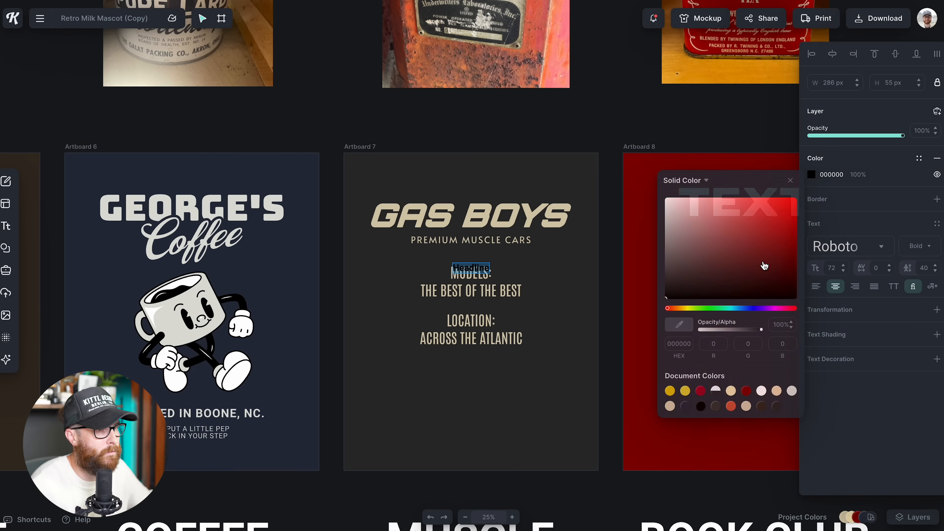
pyautogui.click(566, 219)
# Search the typefaces for "luxurious" and set the new text in Luxurious Script.
pyautogui.click(827, 254)
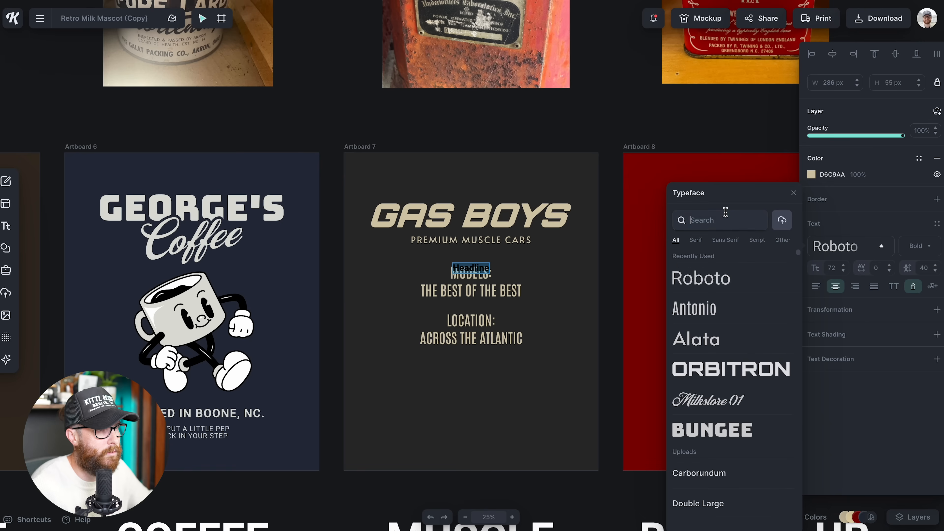
pyautogui.write('luxurious')
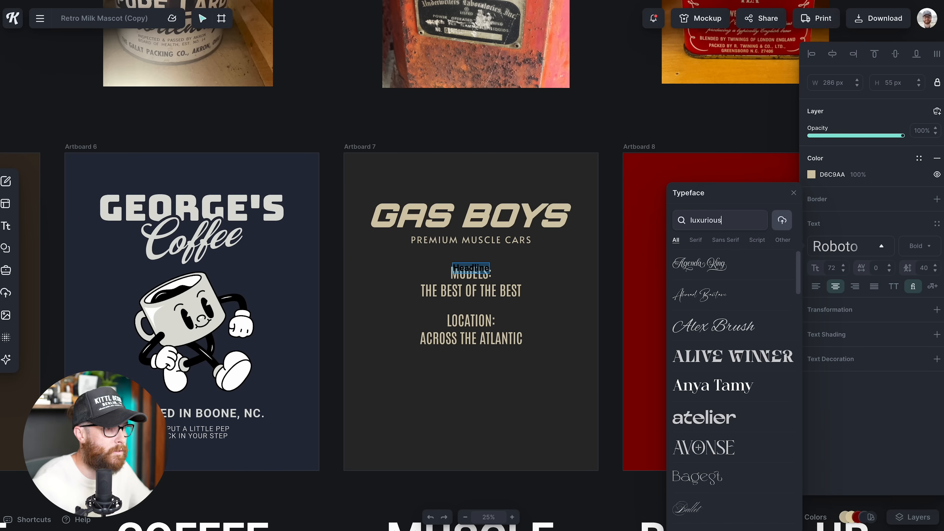
pyautogui.click(679, 308)
# Enlarge the script text to about size 114 below "ACROSS THE ATLANTIC" and change its wording to "Classic & Refurbished".
pyautogui.moveTo(531, 280); pyautogui.dragTo(500, 388)
pyautogui.doubleClick(471, 397)
pyautogui.write('Classic & Refurbished')
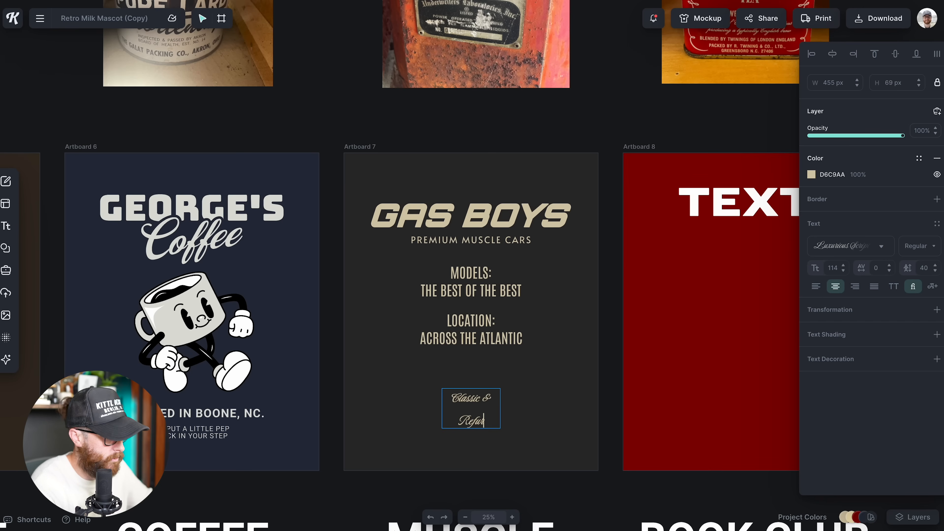
pyautogui.press('Escape')
# Widen the "Classic & Refurbished" text to about 999 px to fit one line, centre it on the artboard and raise it slightly.
pyautogui.moveTo(501, 413); pyautogui.dragTo(537, 397)
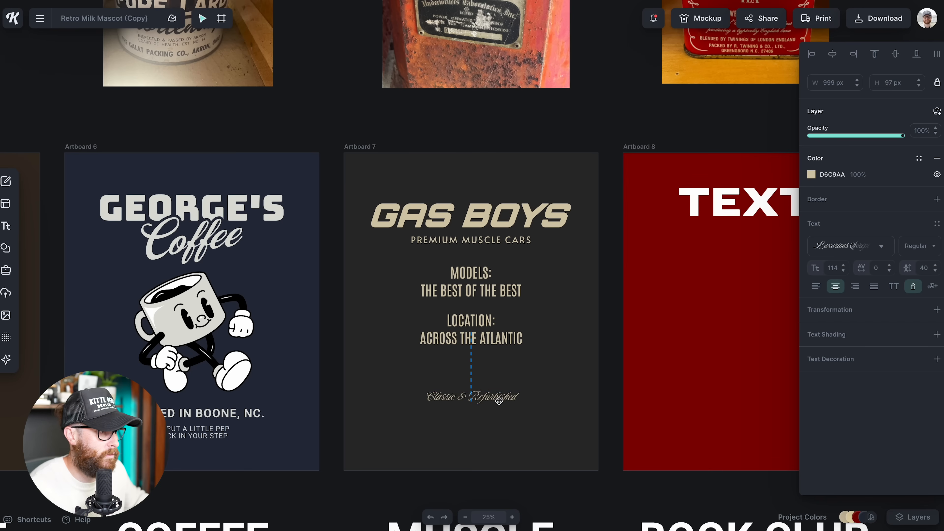
pyautogui.click(838, 61)
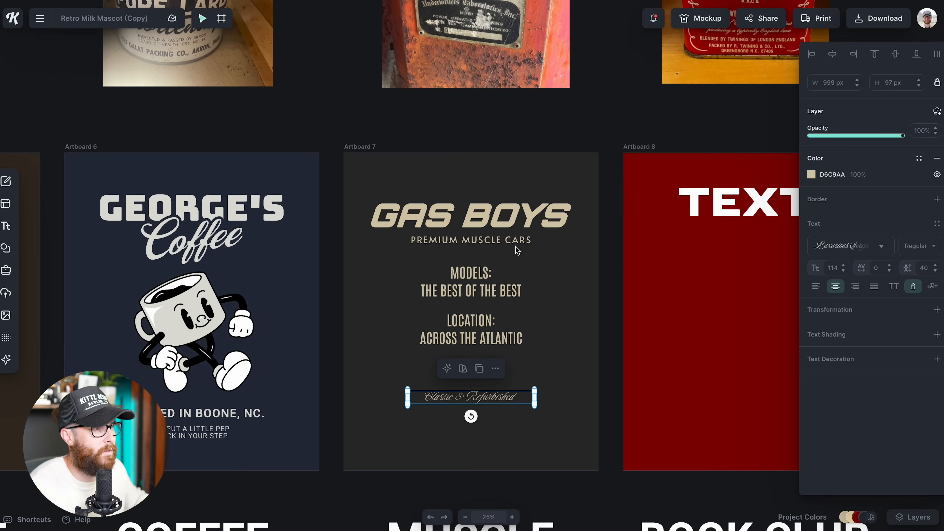
pyautogui.moveTo(521, 394); pyautogui.dragTo(521, 387)
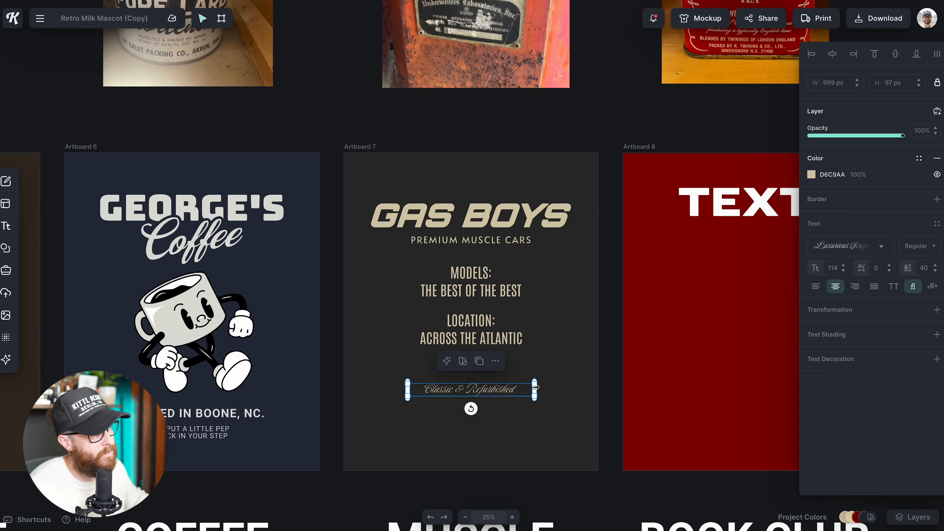
# Duplicate the "PREMIUM MUSCLE CARS" line below the script text, reword it "GAS BOYS INCORPORATED" and enlarge it to about size 82.
pyautogui.moveTo(470, 240); pyautogui.dragTo(470, 410)
pyautogui.scroll(2, 452, 69)
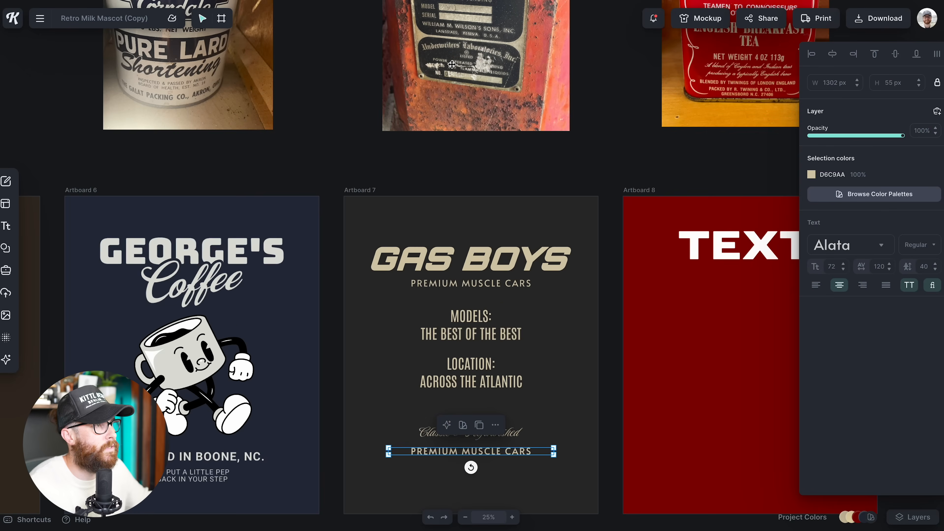
pyautogui.doubleClick(504, 453)
pyautogui.hotkey('ctrl', 'a')
pyautogui.write('GAS  boys incorporated')
pyautogui.press('Escape')
pyautogui.press('Escape')
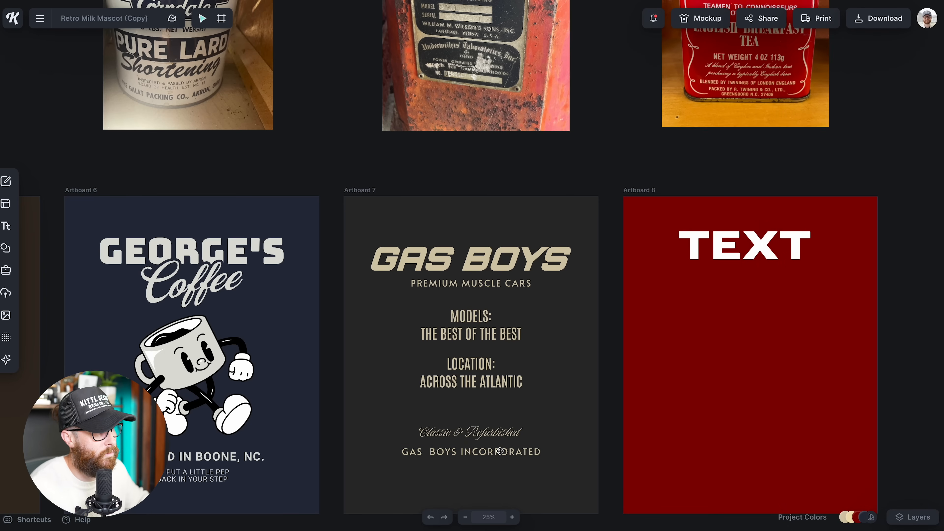
pyautogui.click(500, 451)
pyautogui.click(545, 474)
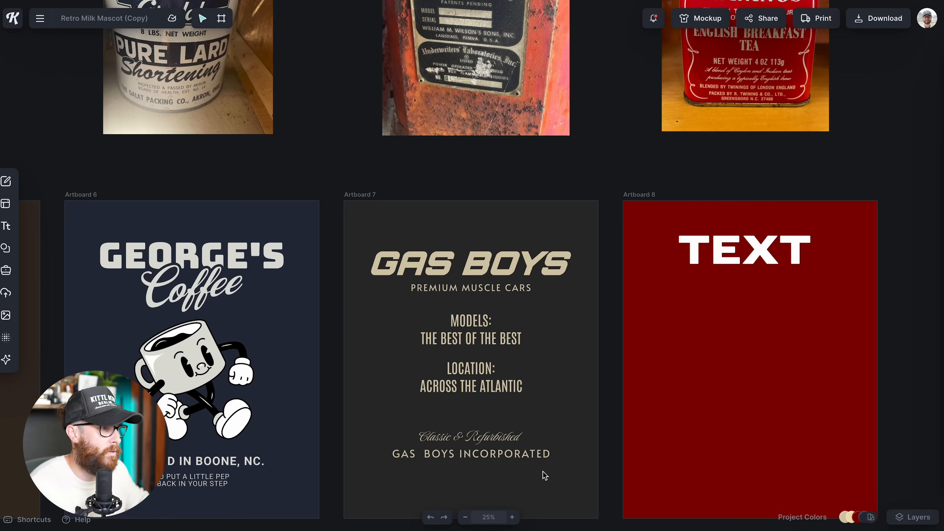
# Duplicate the "GAS BOYS INCORPORATED" line directly below itself and change the copy's wording to "durham, nc u.s.a".
pyautogui.moveTo(538, 455); pyautogui.dragTo(548, 469)
pyautogui.scroll(-1, 549, 451)
pyautogui.doubleClick(549, 451)
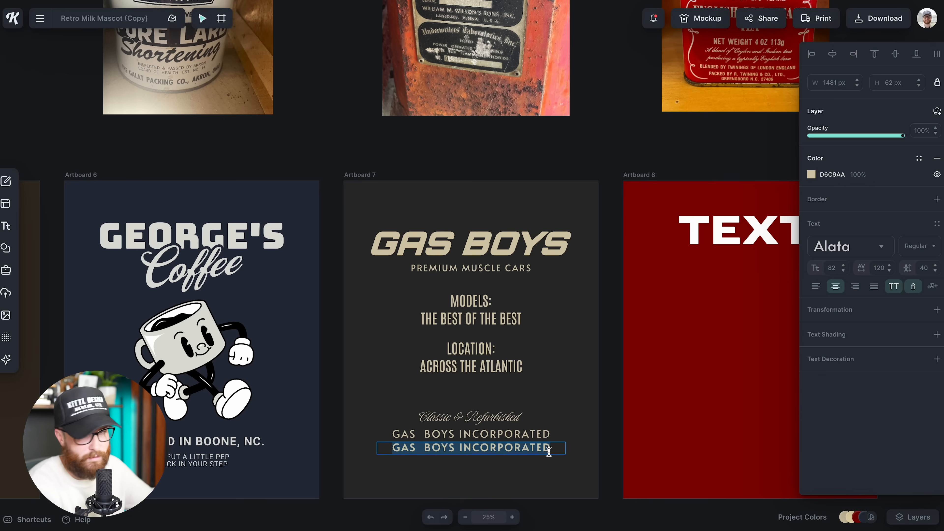
pyautogui.write('durh')
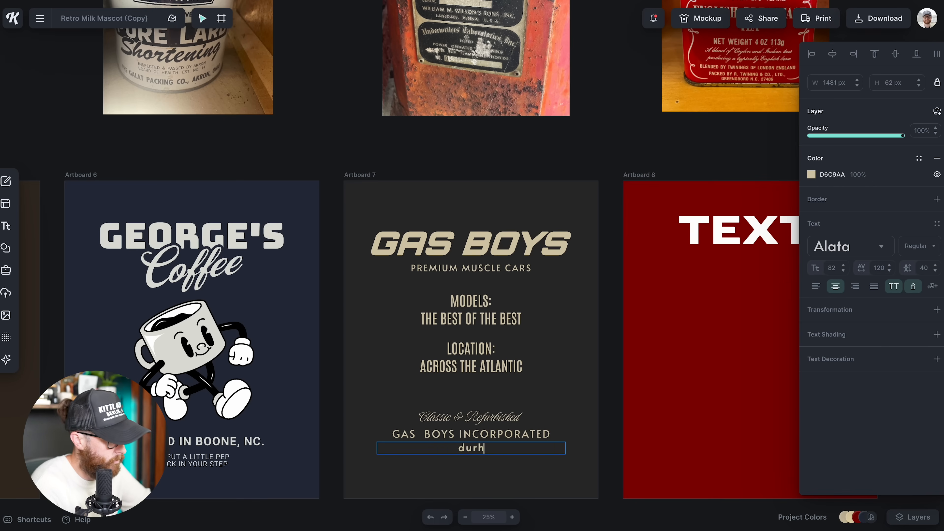
pyautogui.write('am, nc u.s.a')
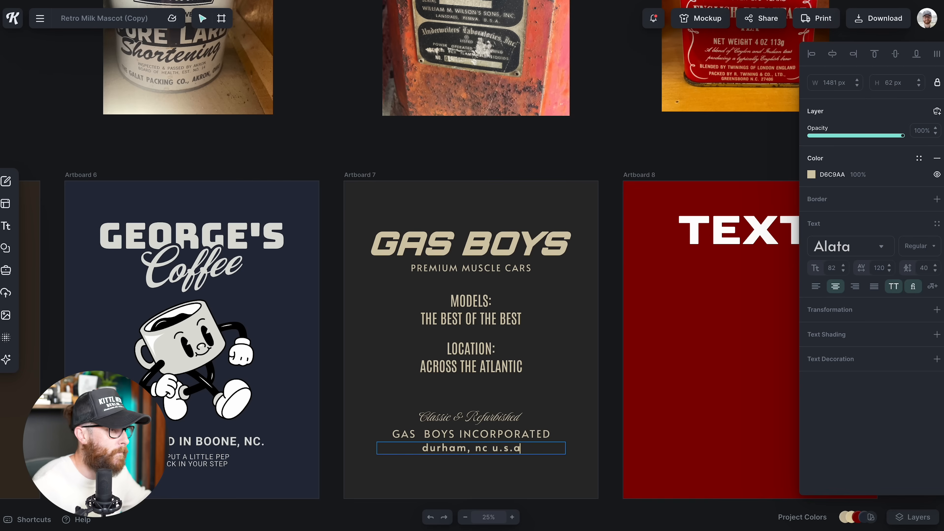
pyautogui.press('Escape')
# Lower the three bottom lines slightly and enlarge the MODELS and LOCATION block to about size 121.
pyautogui.click(518, 448)
pyautogui.keyDown('shift'); pyautogui.click(509, 418); pyautogui.keyUp('shift')
pyautogui.moveTo(383, 283); pyautogui.dragTo(518, 384)
pyautogui.moveTo(500, 316); pyautogui.dragTo(550, 294)
pyautogui.click(558, 350)
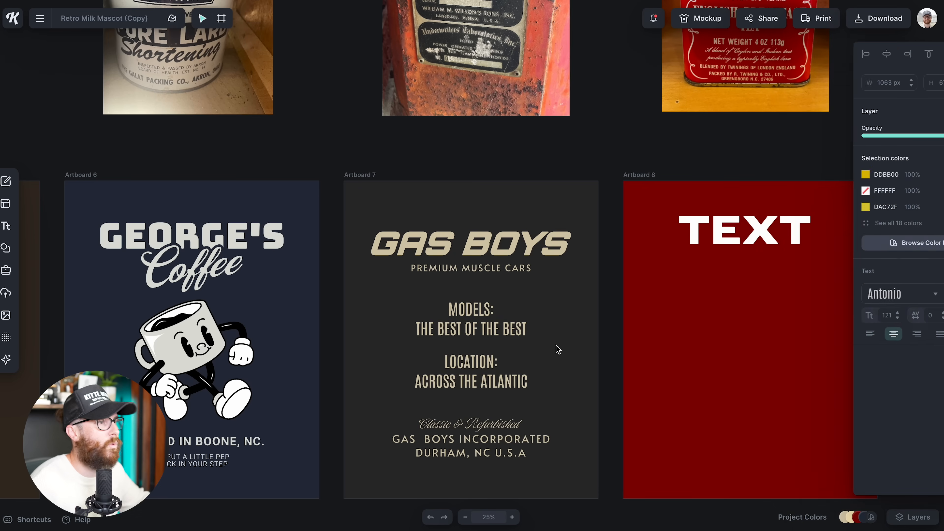
# Enlarge the "GAS BOYS" title with its subtitle to about 1616 px wide and shrink the three bottom lines to about 1336 px wide.
pyautogui.moveTo(402, 213); pyautogui.dragTo(576, 233)
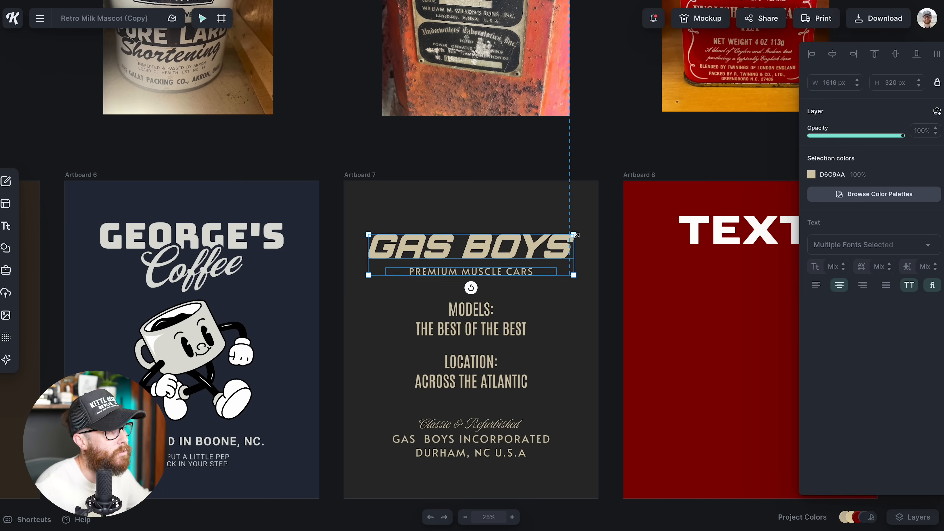
pyautogui.click(541, 310)
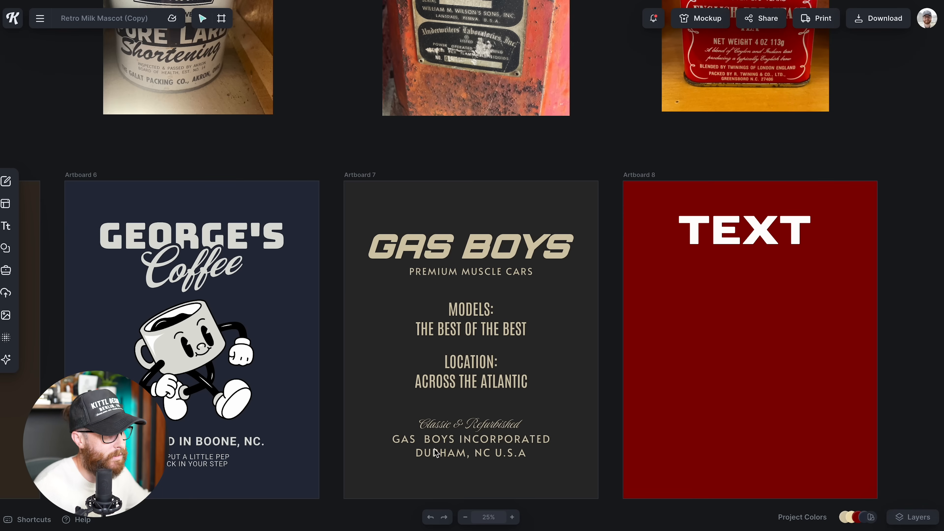
pyautogui.moveTo(399, 422); pyautogui.dragTo(550, 469)
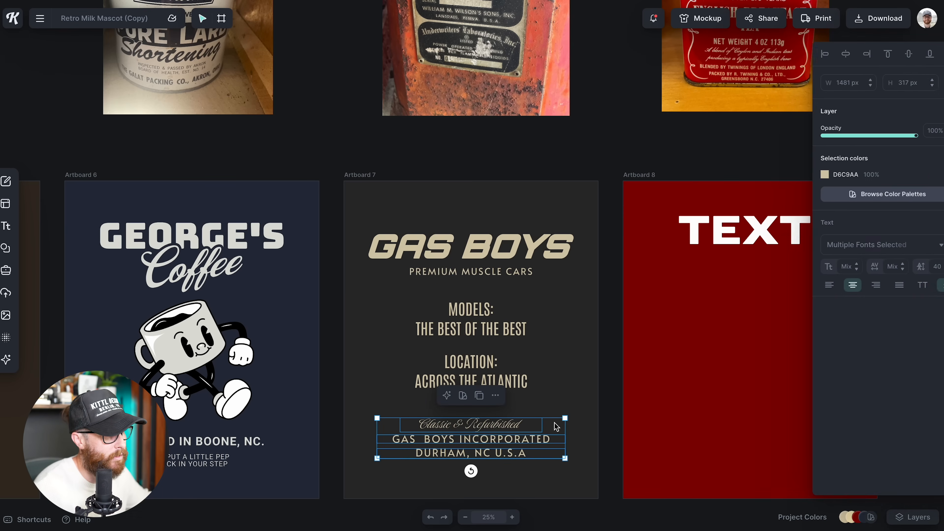
pyautogui.moveTo(559, 418); pyautogui.dragTo(553, 422)
pyautogui.click(580, 419)
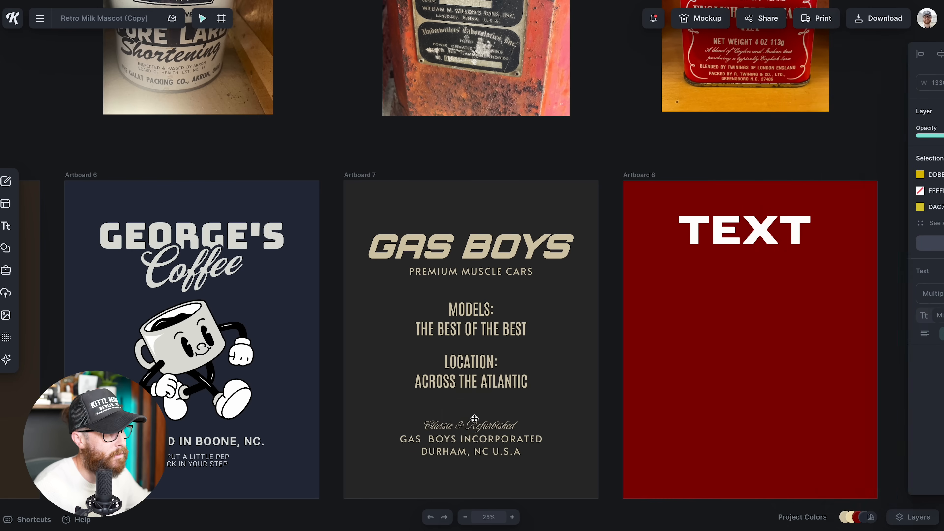
# Centre the "DURHAM, NC U.S.A" line horizontally on the artboard and nudge the MODELS and LOCATION block slightly lower.
pyautogui.scroll(1, 482, 461)
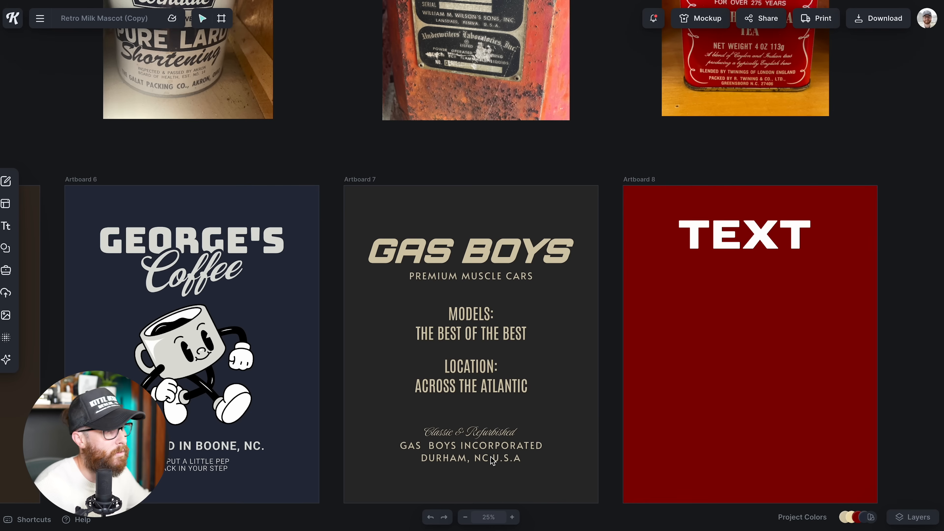
pyautogui.click(507, 458)
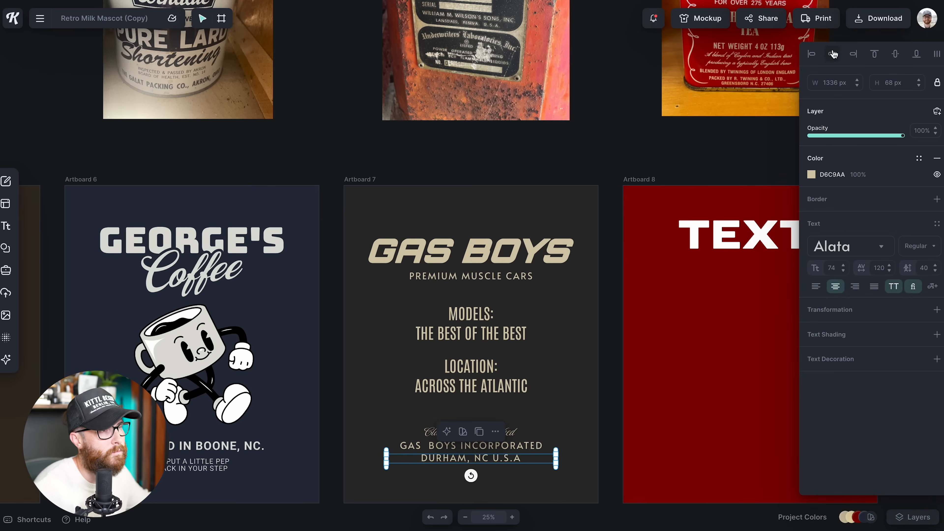
pyautogui.click(594, 381)
pyautogui.scroll(2, 590, 392)
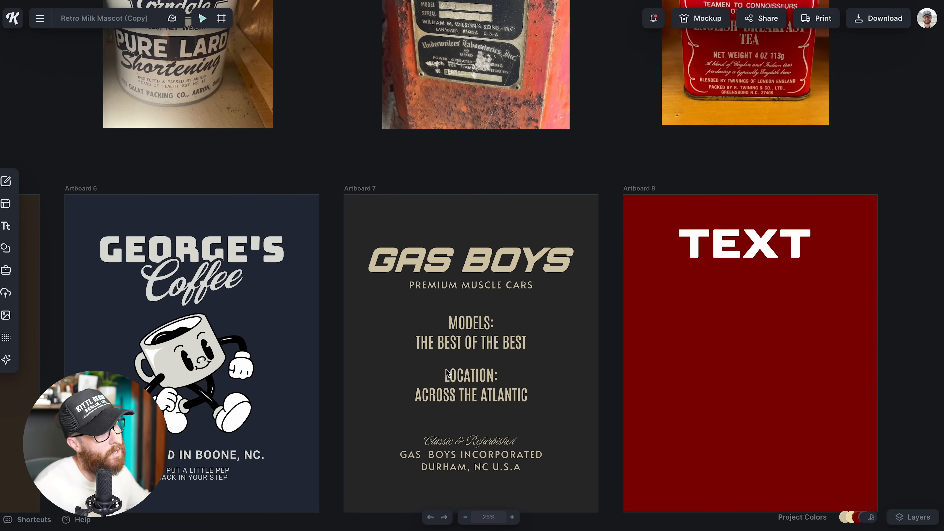
pyautogui.scroll(4, 434, 350)
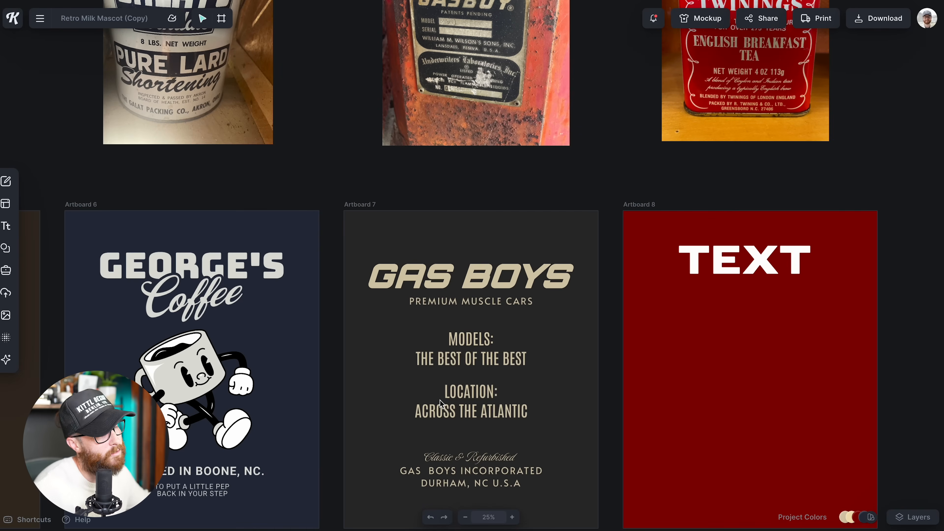
pyautogui.moveTo(409, 330); pyautogui.dragTo(535, 426)
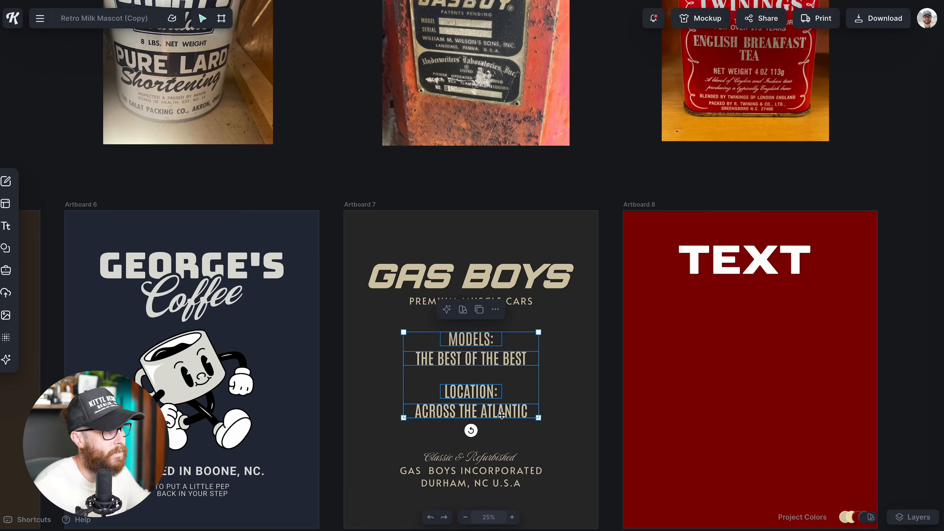
pyautogui.click(554, 420)
pyautogui.moveTo(423, 329); pyautogui.dragTo(530, 440)
pyautogui.click(565, 409)
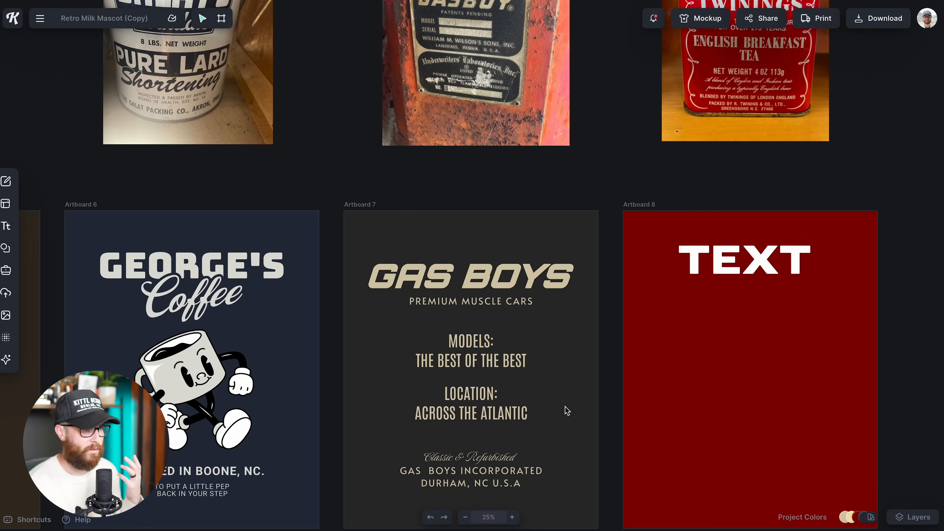
# Enlarge the "PREMIUM MUSCLE CARS" subtitle to about size 89, about 1439 px wide.
pyautogui.scroll(-1, 567, 410)
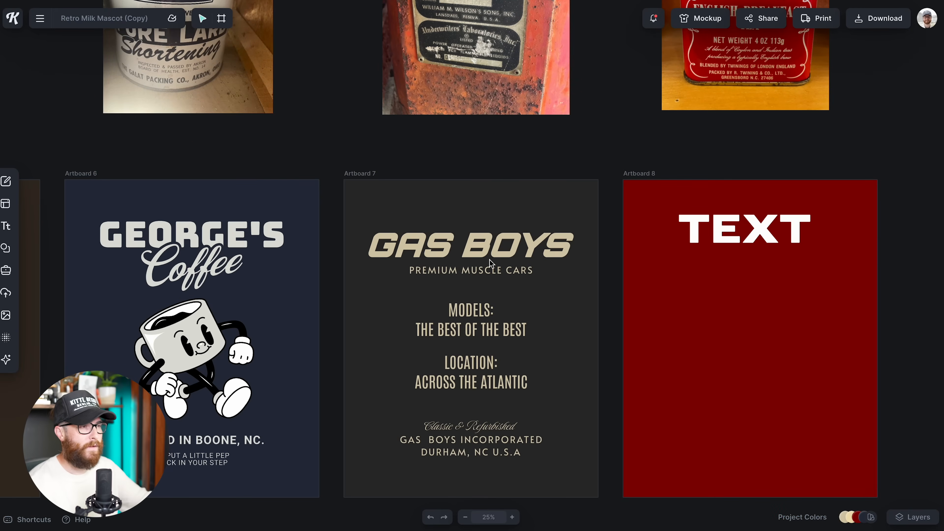
pyautogui.click(493, 274)
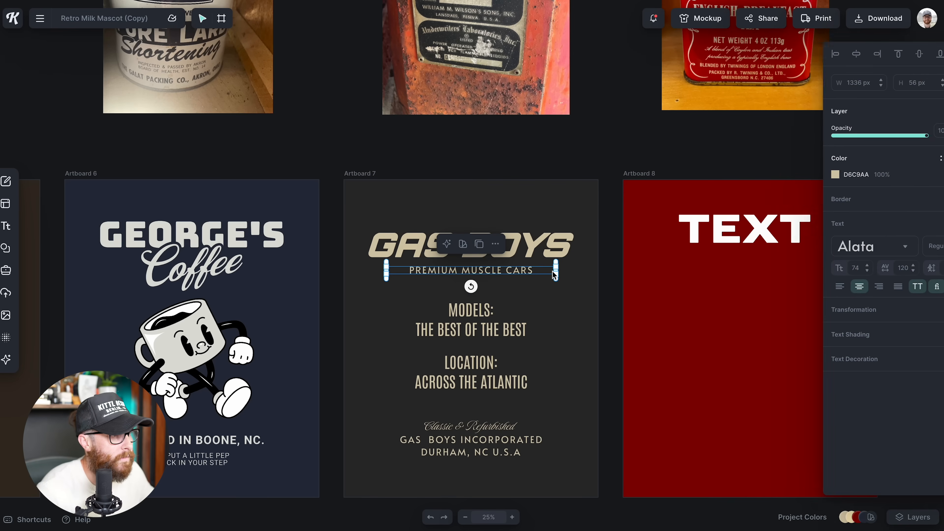
pyautogui.moveTo(571, 272); pyautogui.dragTo(560, 266)
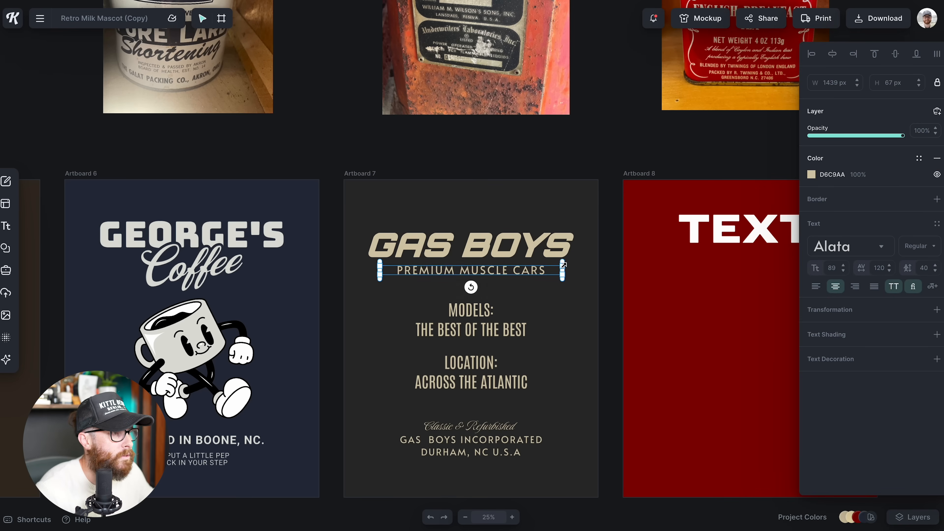
pyautogui.click(565, 318)
pyautogui.scroll(-2, 553, 315)
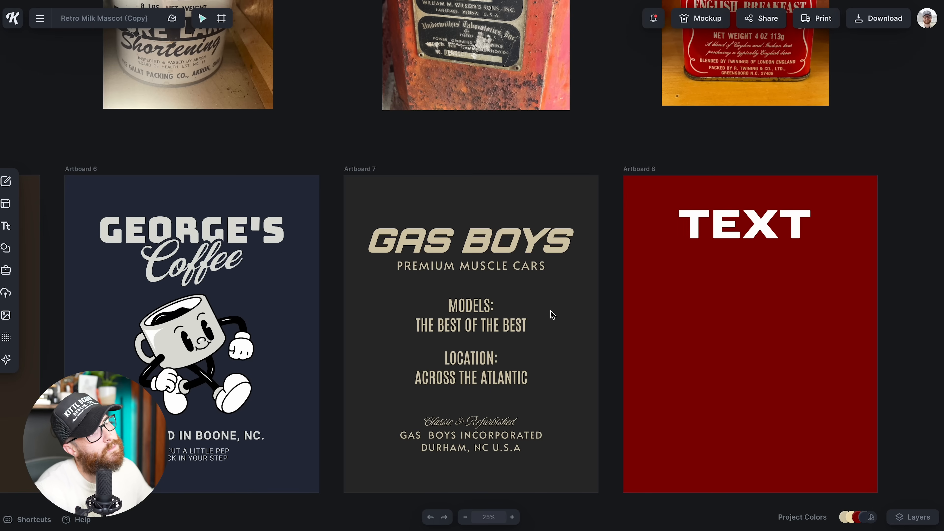
# Raise the bottom lines slightly and centre all of Artboard 7's text vertically on the artboard.
pyautogui.scroll(-1, 549, 315)
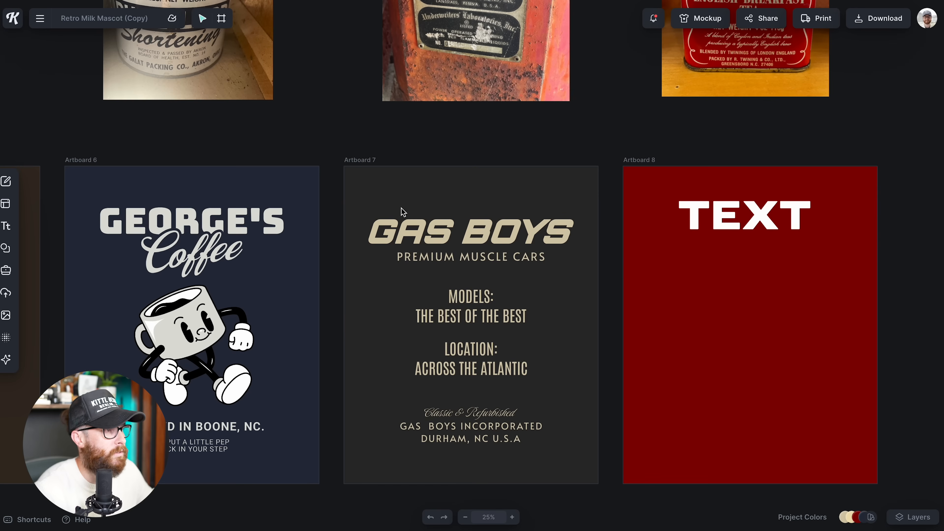
pyautogui.moveTo(472, 431); pyautogui.dragTo(472, 430)
pyautogui.click(391, 212)
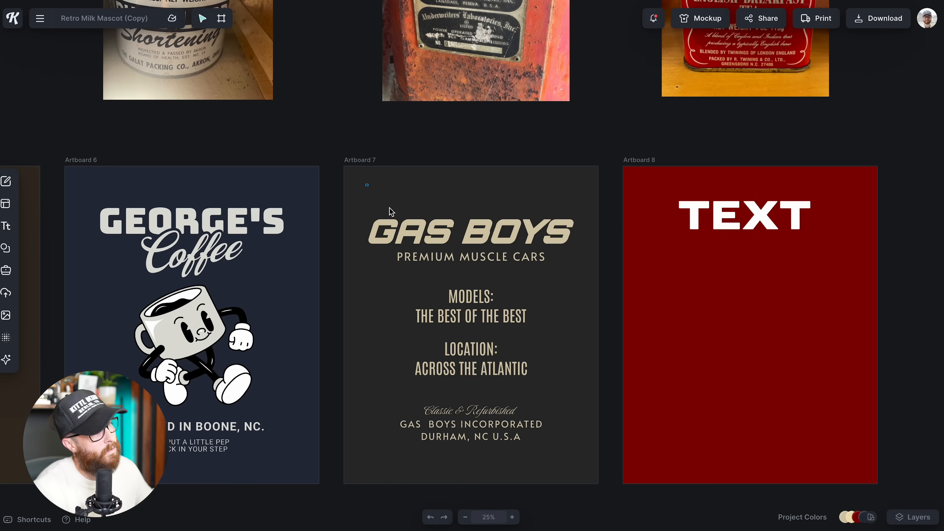
pyautogui.moveTo(366, 185); pyautogui.dragTo(594, 483)
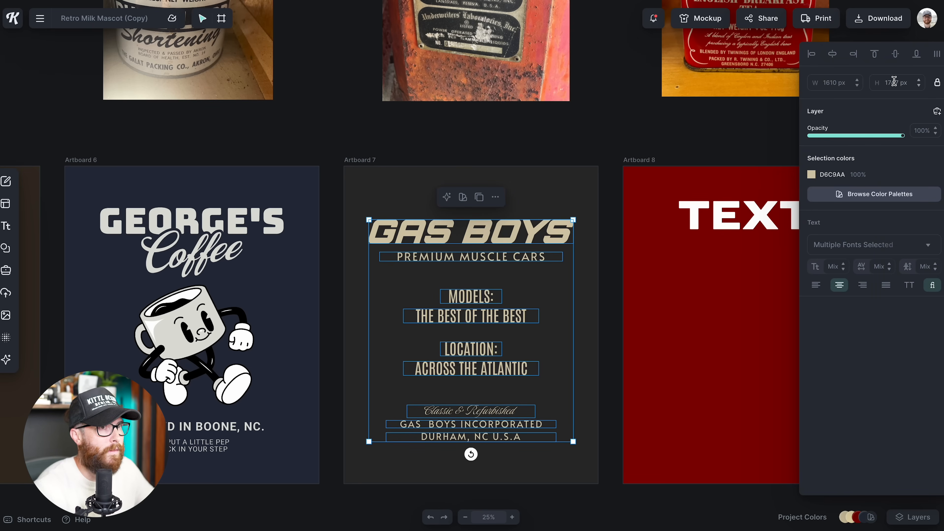
pyautogui.click(897, 55)
pyautogui.click(604, 354)
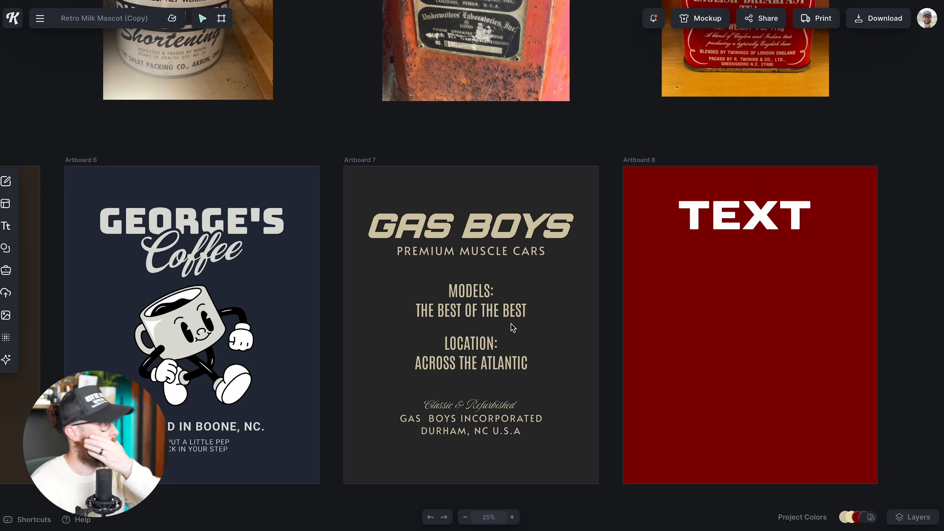
# Review the finished artboards beside their reference photos, ending at the Twinings tin above Artboard 8.
pyautogui.scroll(1, 522, 338)
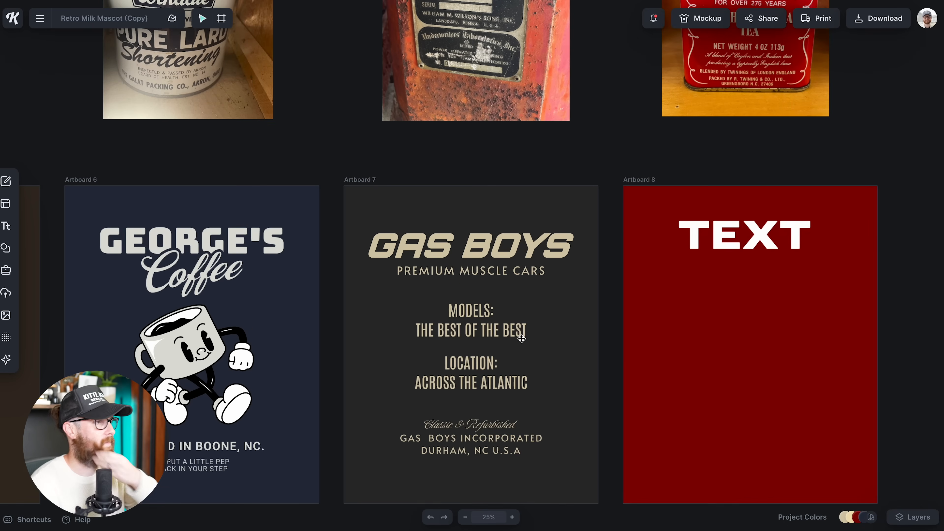
pyautogui.scroll(-5, 519, 363)
pyautogui.scroll(-2, 519, 360)
pyautogui.hscroll(-5, 518, 360)
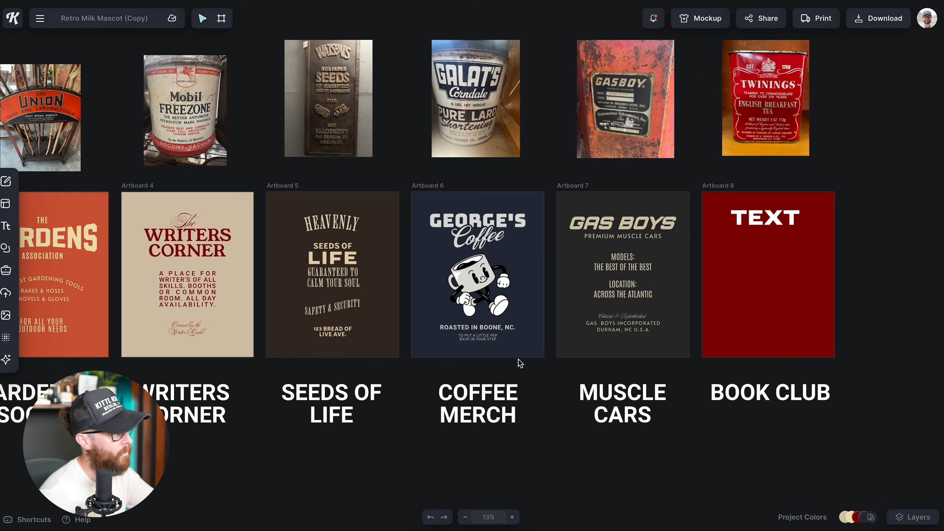
pyautogui.hscroll(8, 448, 483)
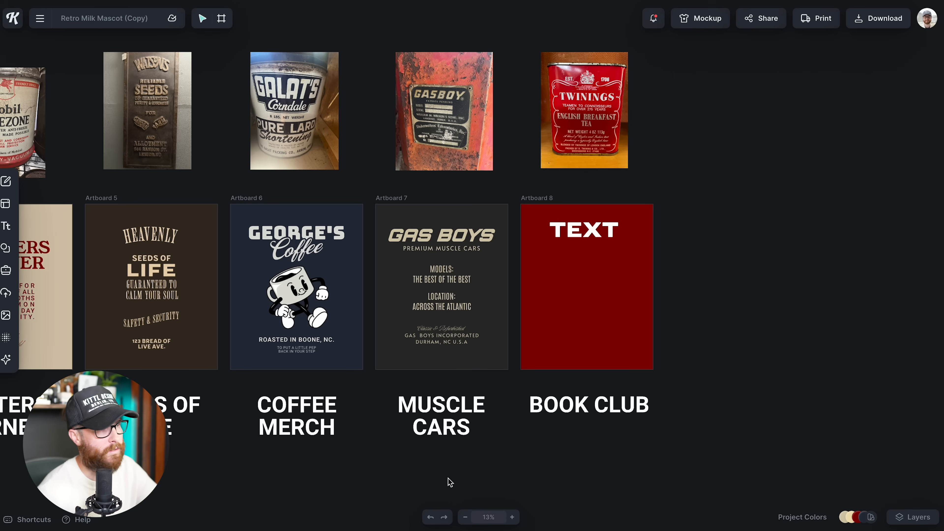
pyautogui.scroll(3, 451, 476)
pyautogui.scroll(3, 472, 472)
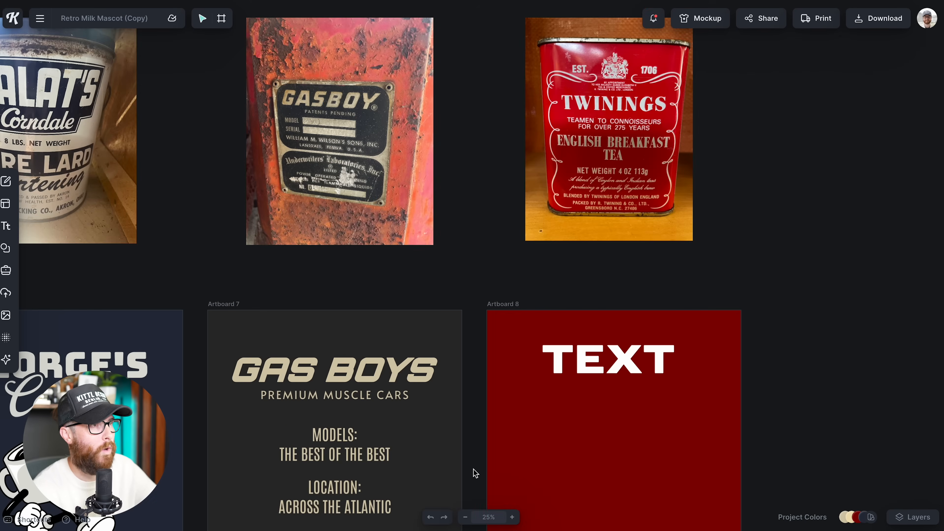
pyautogui.scroll(-6, 472, 472)
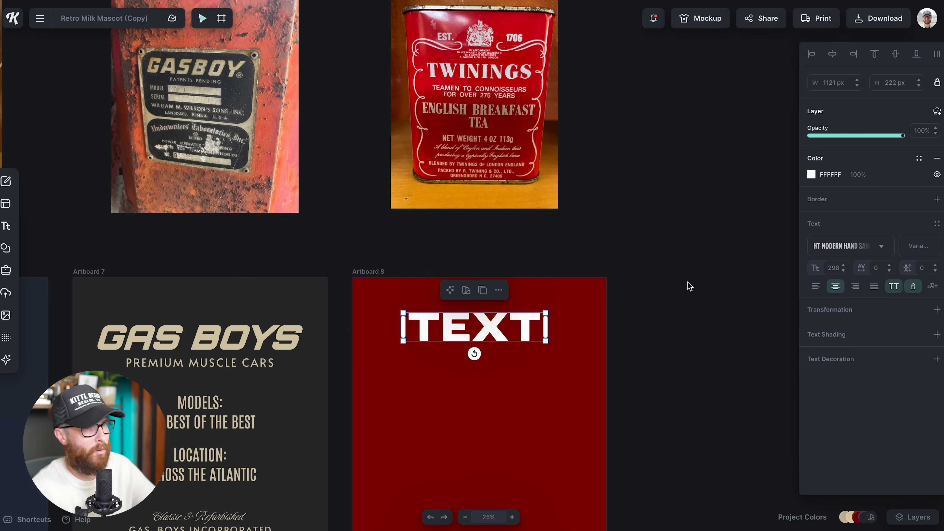
# Browse the serif typefaces and set the "TEXT" title on Artboard 8 in Abril Fatface.
pyautogui.click(848, 249)
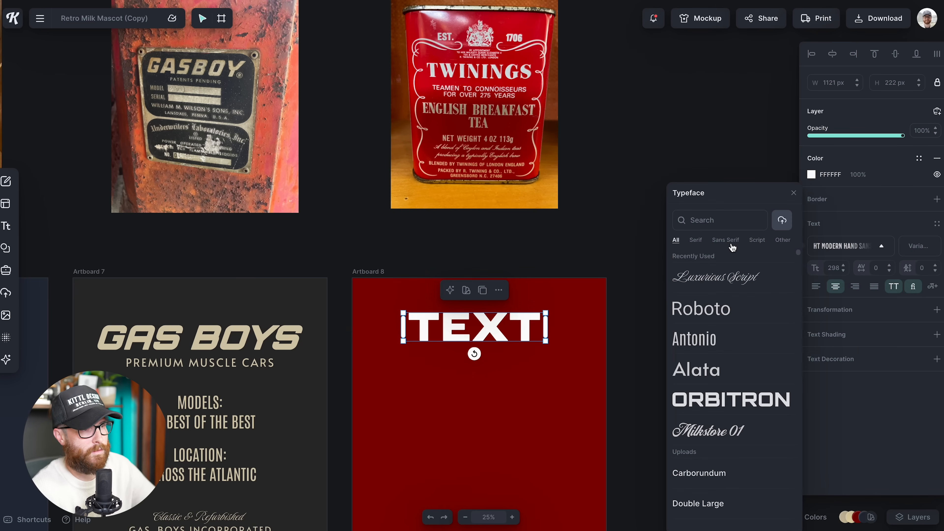
pyautogui.click(696, 241)
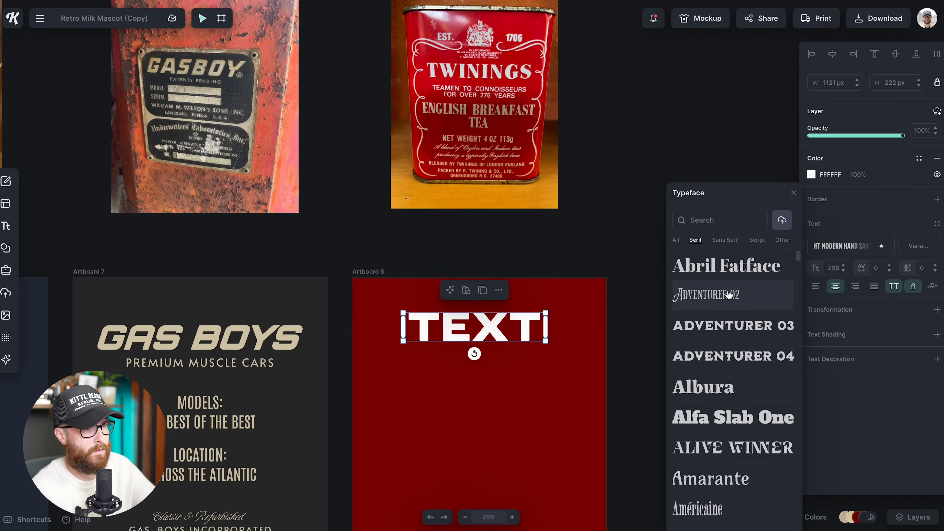
pyautogui.scroll(-2, 731, 297)
pyautogui.scroll(-5, 730, 297)
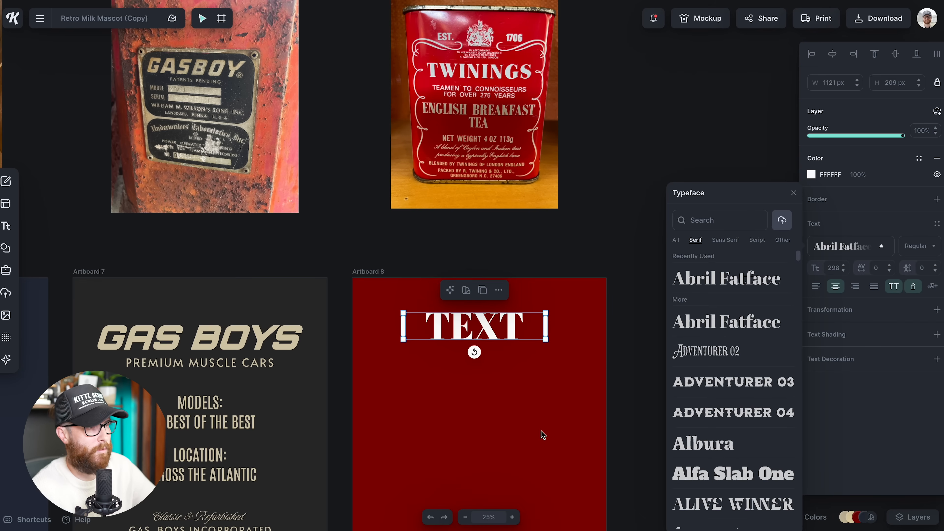
# Replace the "TEXT" title on Artboard 8 with "BOOK".
pyautogui.click(541, 431)
pyautogui.click(474, 327)
pyautogui.doubleClick(474, 326)
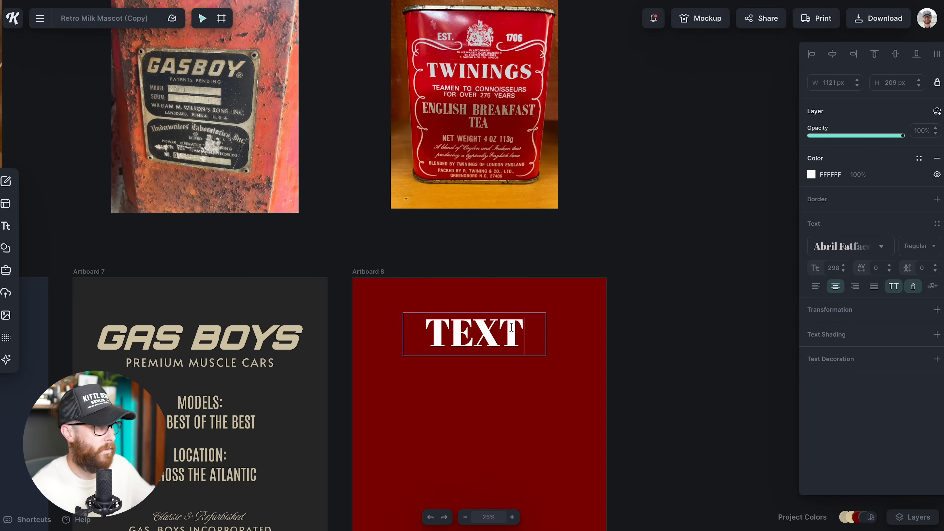
pyautogui.doubleClick(481, 335)
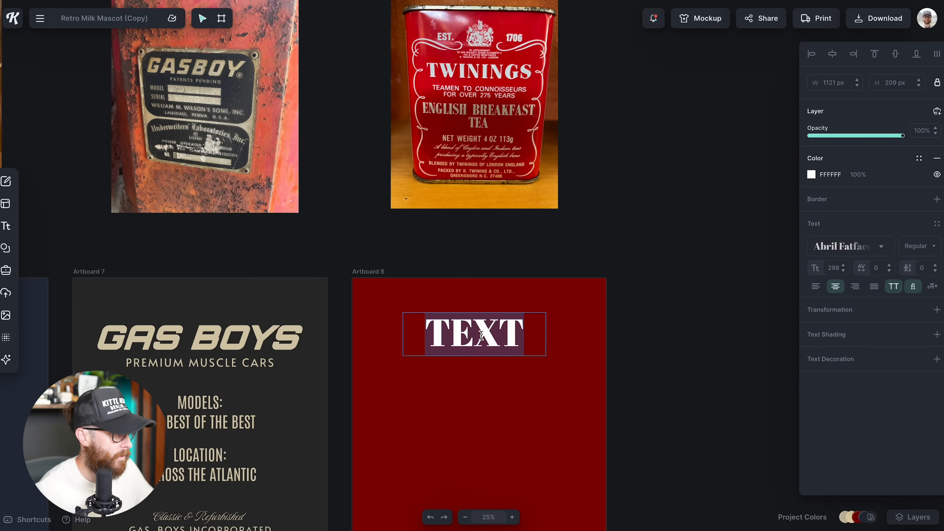
pyautogui.write('TW')
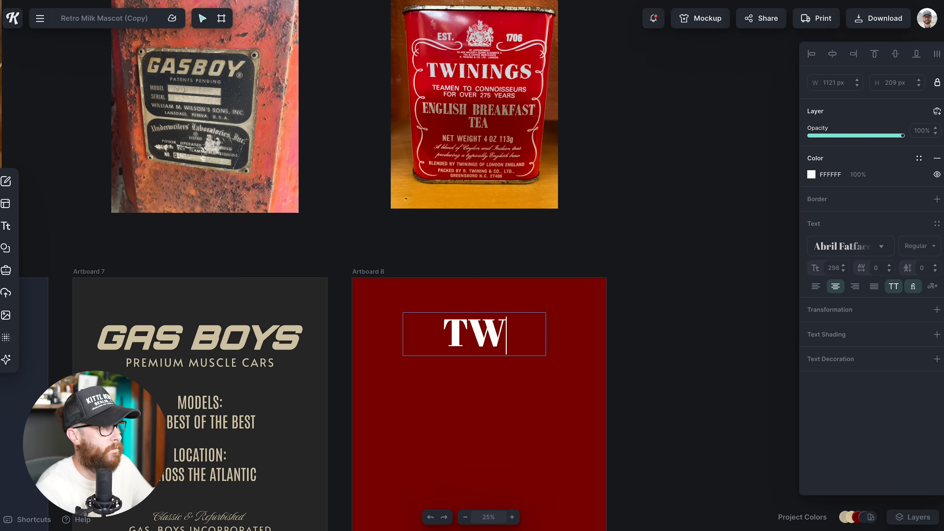
pyautogui.press('BackSpace')
pyautogui.press('BackSpace')
pyautogui.write('Book')
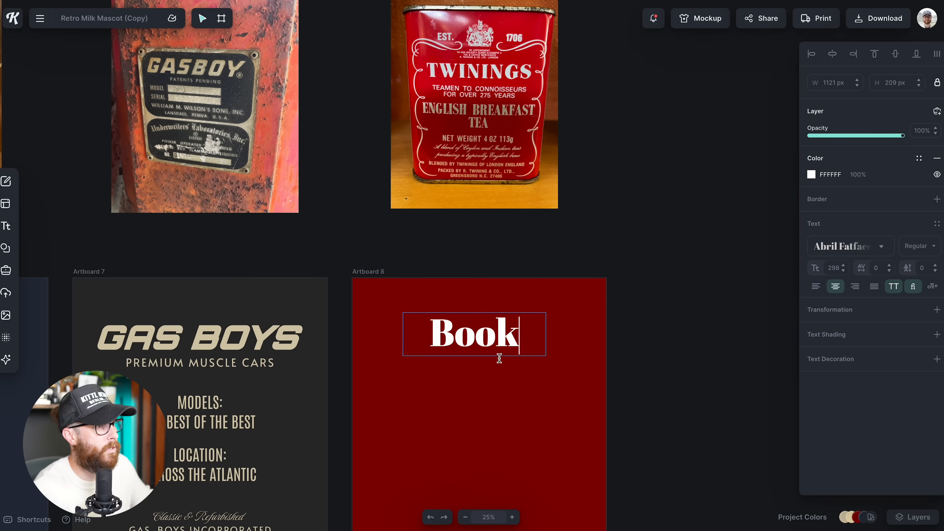
pyautogui.press('Escape')
# Duplicate the "BOOK" title directly below it, reword the copy as "CLUB", and move both lines down together.
pyautogui.moveTo(499, 358); pyautogui.dragTo(475, 385)
pyautogui.doubleClick(474, 368)
pyautogui.write('club')
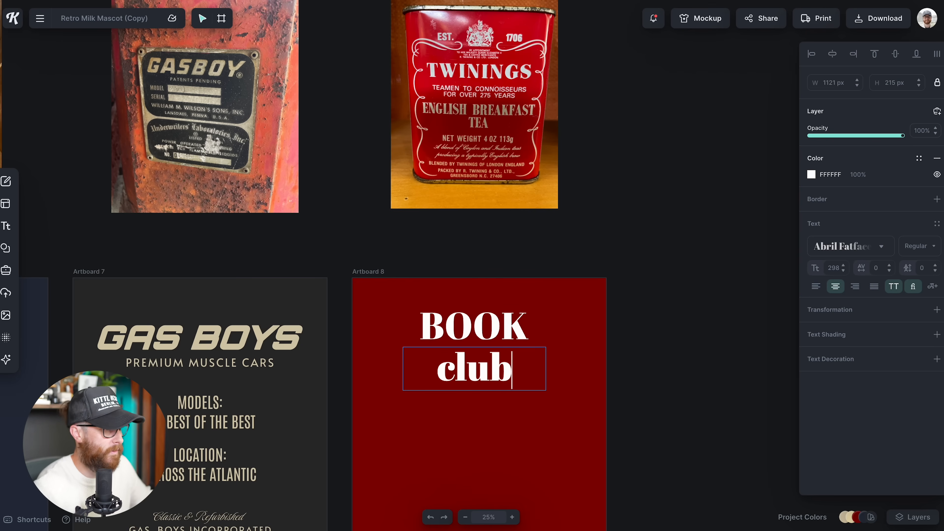
pyautogui.click(552, 382)
pyautogui.keyDown('shift'); pyautogui.click(494, 329); pyautogui.keyUp('shift')
pyautogui.moveTo(494, 329); pyautogui.dragTo(494, 363)
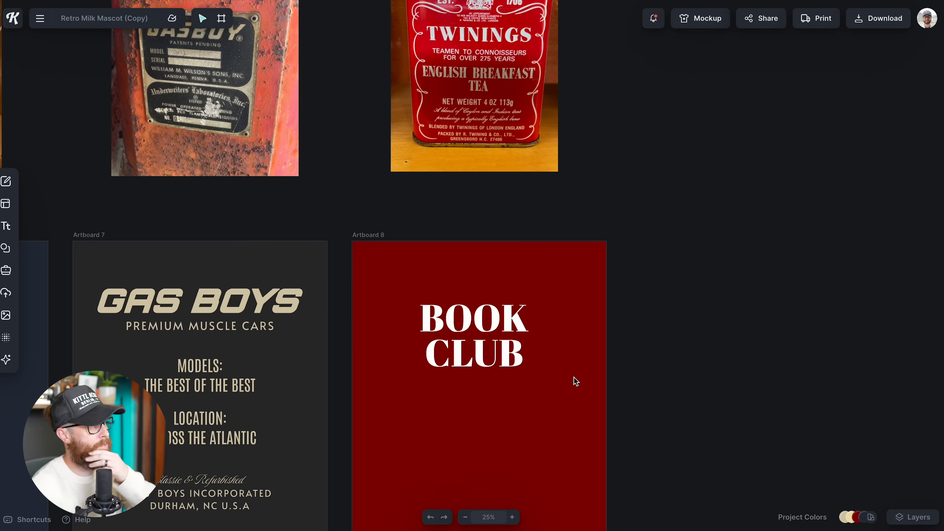
pyautogui.scroll(1, 573, 376)
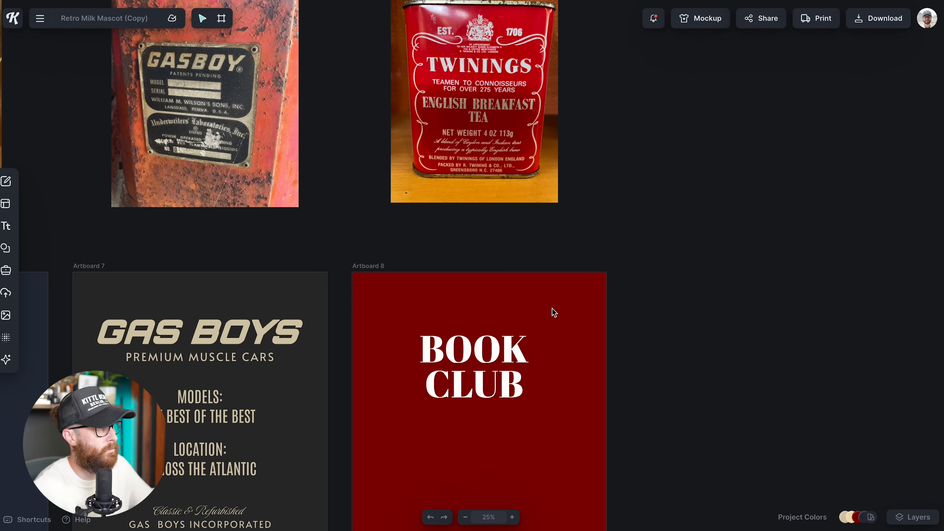
# Add a white "ESTD" text label above and to the left of the "BOOK" title on Artboard 8.
pyautogui.press('t')
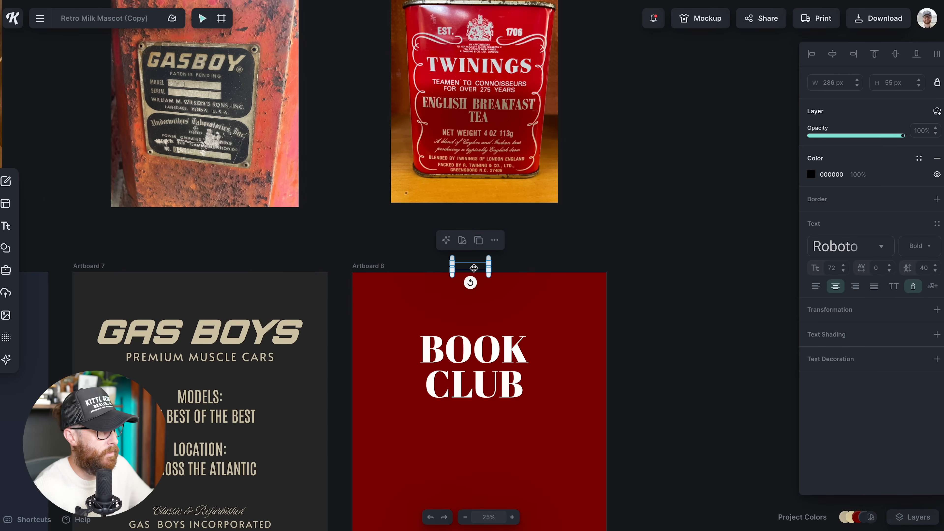
pyautogui.moveTo(474, 268); pyautogui.dragTo(415, 304)
pyautogui.doubleClick(413, 301)
pyautogui.press('BackSpace')
pyautogui.write('ESTD')
pyautogui.press('Escape')
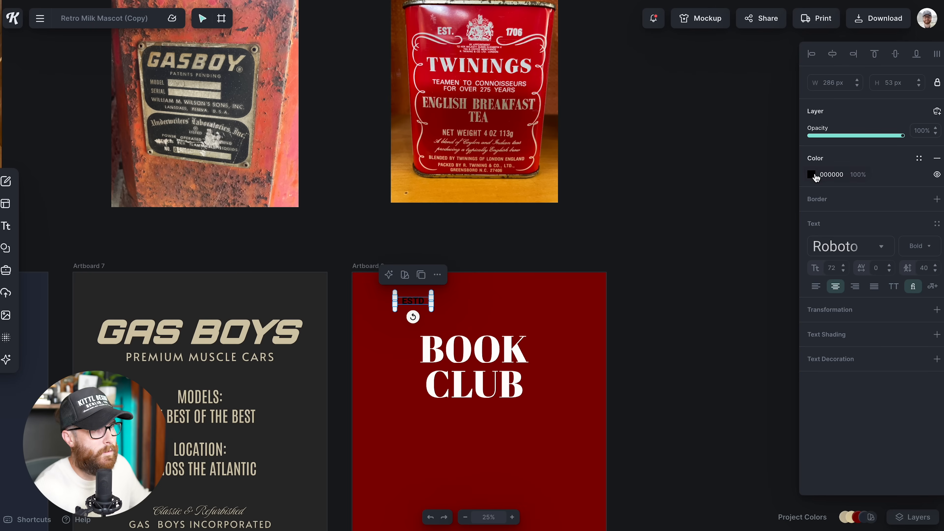
pyautogui.click(811, 174)
pyautogui.click(919, 246)
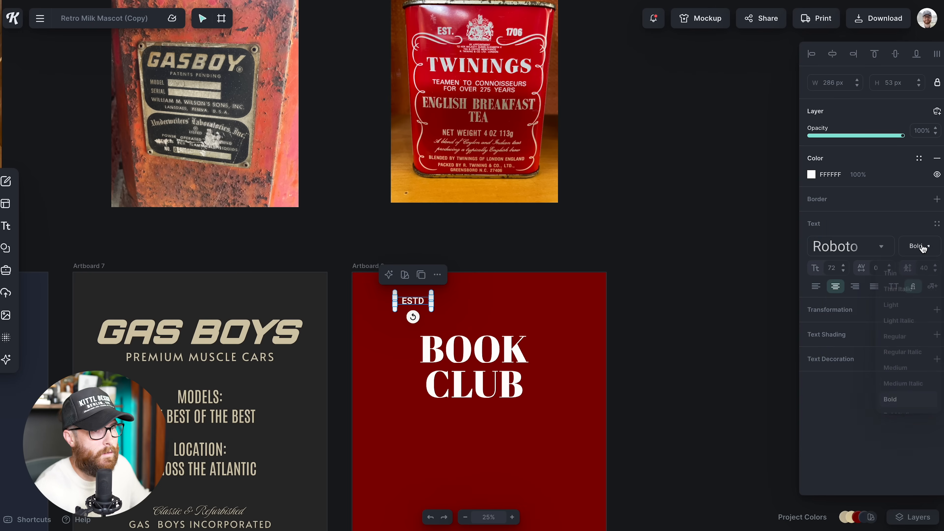
pyautogui.click(431, 304)
# Duplicate the "ESTD" label to the opposite side above the title and change the copy to "1994".
pyautogui.click(408, 305)
pyautogui.moveTo(409, 308); pyautogui.dragTo(530, 321)
pyautogui.doubleClick(531, 318)
pyautogui.write('1994')
pyautogui.press('Escape')
pyautogui.click(533, 368)
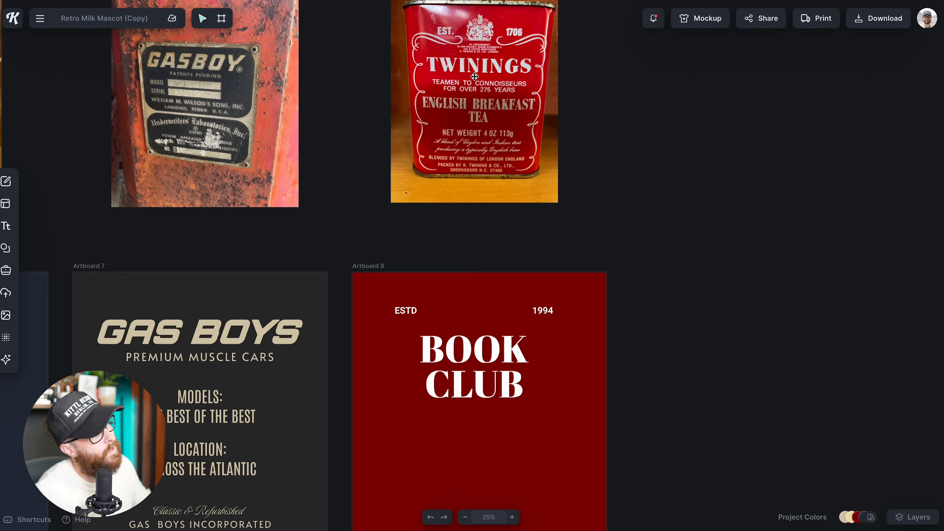
# Search the elements for "book" and place the open book with the tied cord at the top of Artboard 8.
pyautogui.click(6, 248)
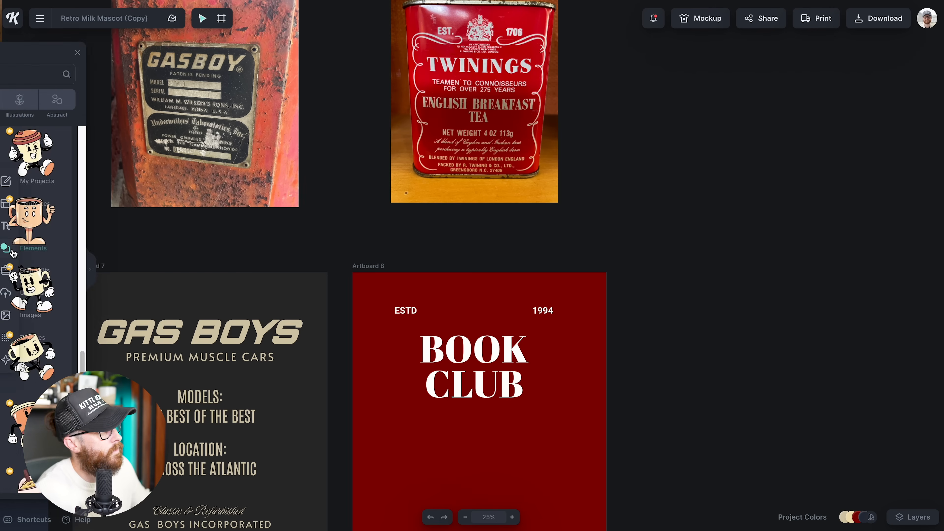
pyautogui.write('book')
pyautogui.press('Return')
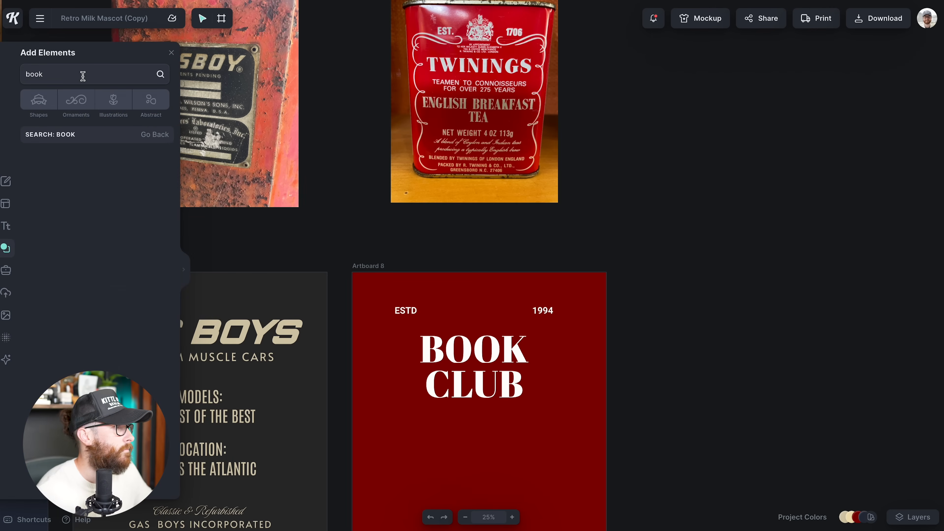
pyautogui.scroll(-5, 96, 297)
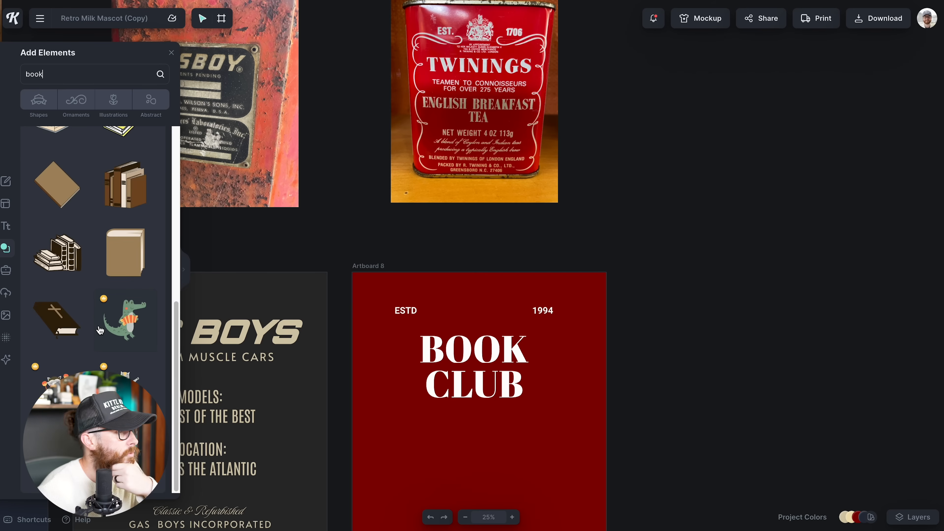
pyautogui.scroll(-5, 100, 330)
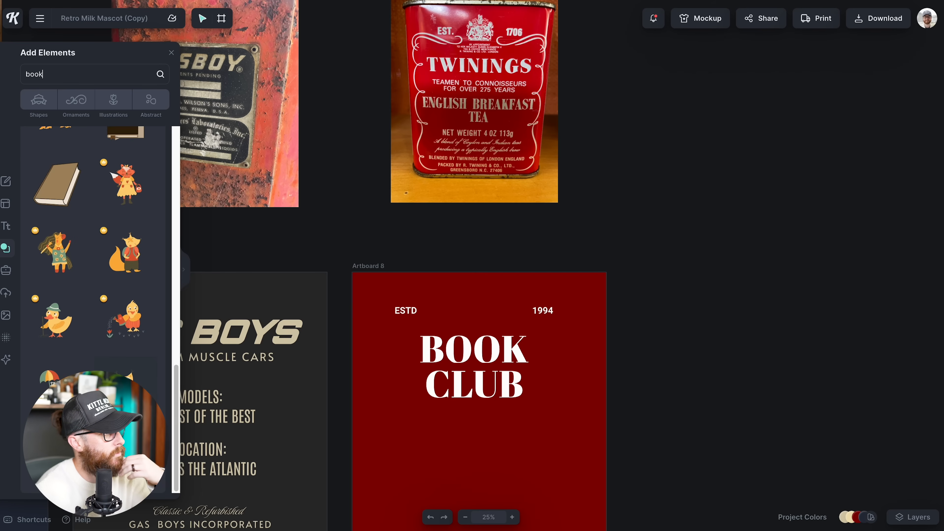
pyautogui.scroll(10, 93, 297)
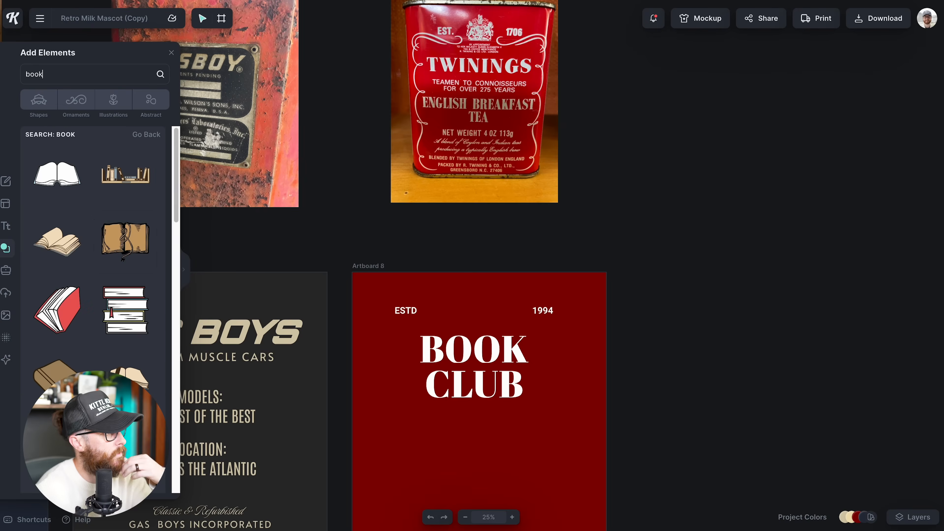
pyautogui.click(125, 238)
pyautogui.click(170, 52)
pyautogui.moveTo(509, 247); pyautogui.dragTo(519, 311)
# Recolour the book illustration with a white FFFFFF fill and dark red 820000 linework.
pyautogui.click(811, 174)
pyautogui.click(715, 389)
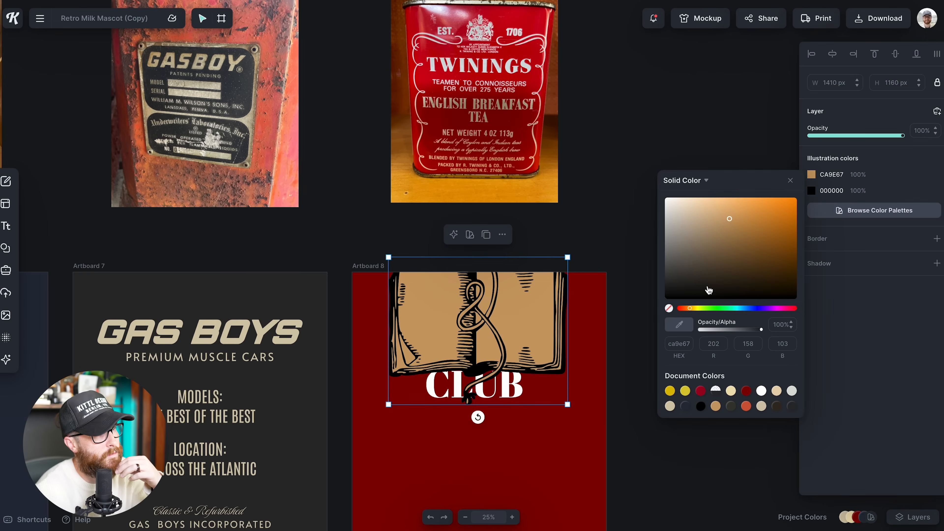
pyautogui.click(811, 191)
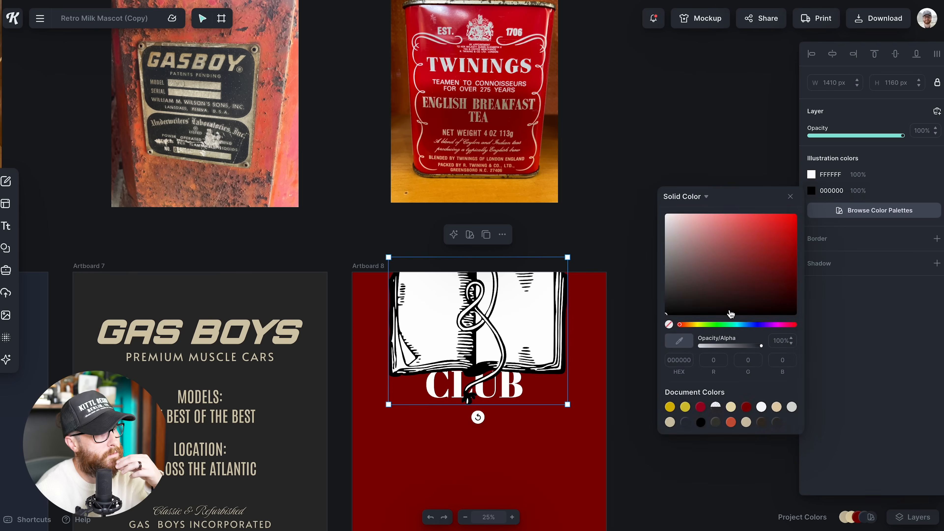
pyautogui.click(700, 406)
pyautogui.click(551, 361)
pyautogui.click(811, 191)
pyautogui.click(746, 406)
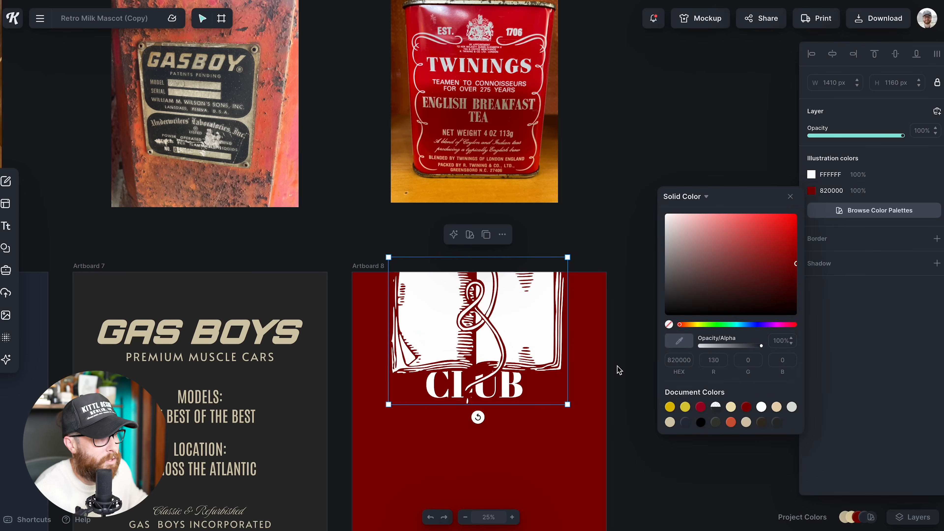
# Shrink the book illustration to about 278 px wide and place it between "ESTD" and "1994".
pyautogui.moveTo(569, 257); pyautogui.dragTo(497, 295)
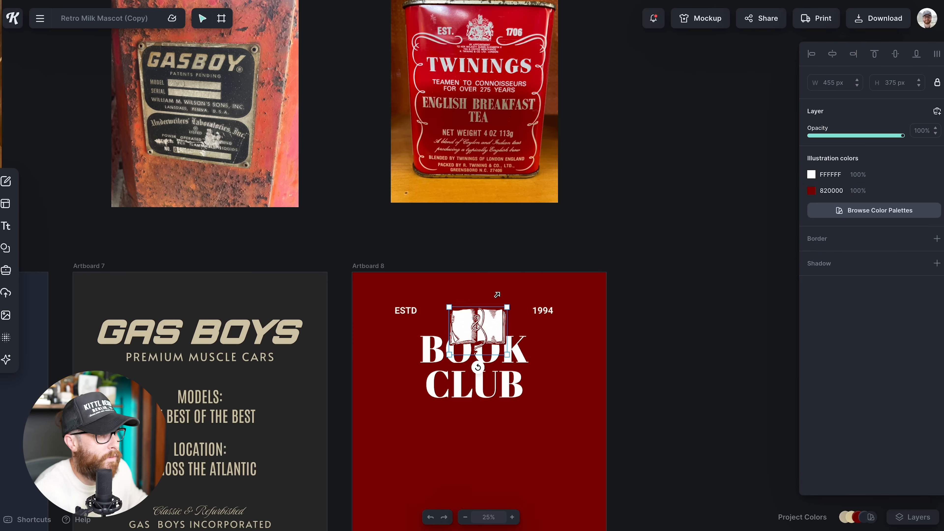
pyautogui.moveTo(490, 333); pyautogui.dragTo(490, 307)
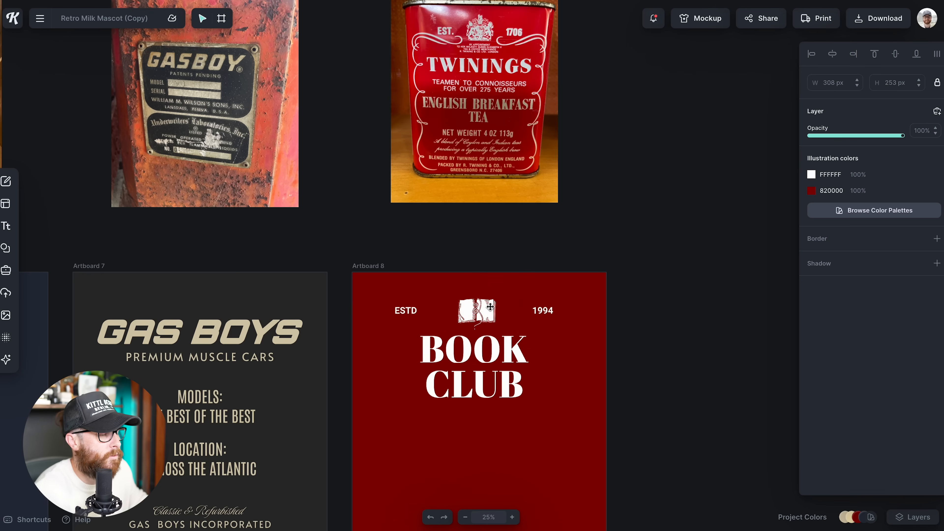
pyautogui.click(594, 313)
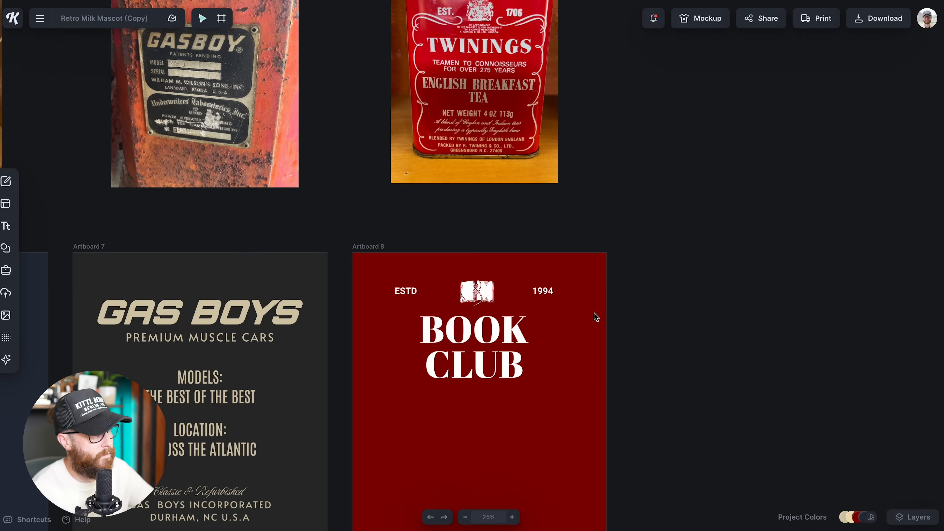
# Duplicate the book illustration, remove the copy's fill and make its linework white.
pyautogui.hotkey('ctrl', '+')
pyautogui.click(499, 321)
pyautogui.hotkey('ctrl', 'd')
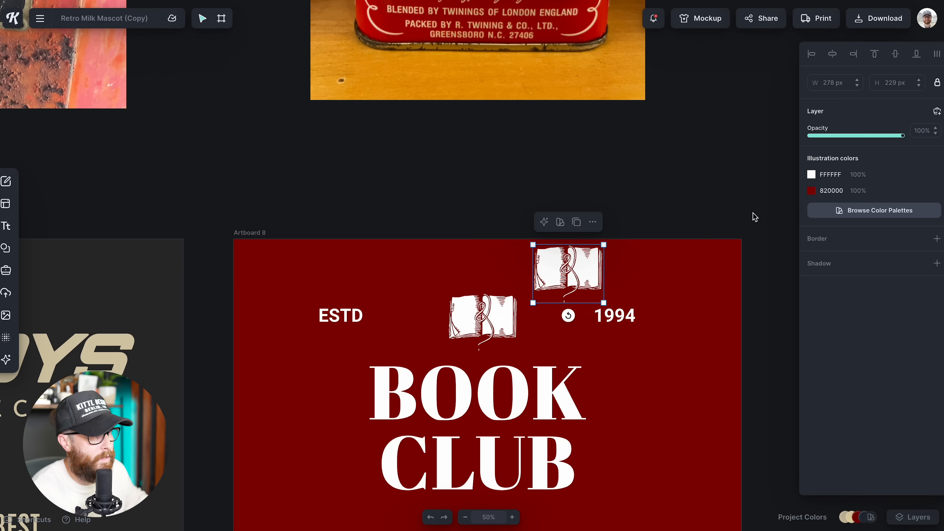
pyautogui.click(812, 174)
pyautogui.moveTo(703, 230)
pyautogui.mouseDown()
pyautogui.moveTo(749, 253)
pyautogui.moveTo(707, 224)
pyautogui.mouseUp()
pyautogui.click(670, 309)
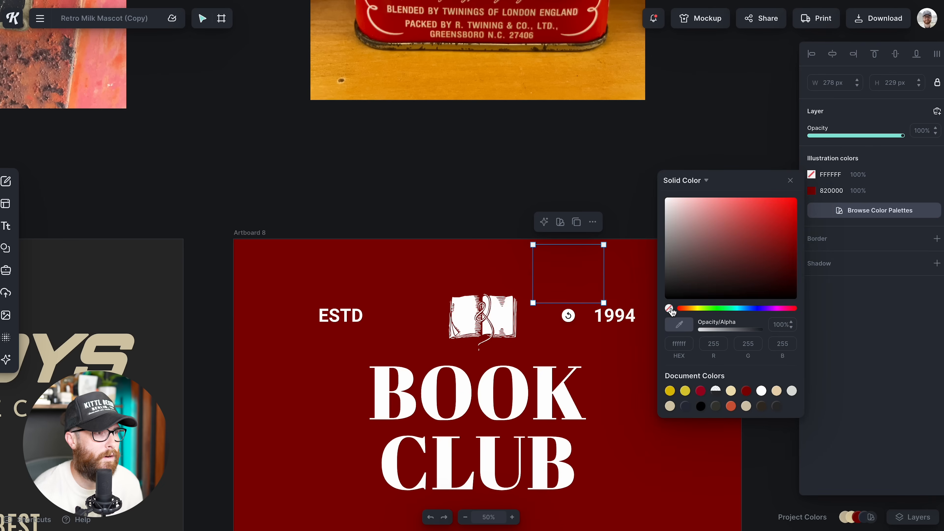
pyautogui.click(809, 193)
pyautogui.moveTo(717, 251); pyautogui.dragTo(597, 133)
pyautogui.click(606, 236)
pyautogui.scroll(-1, 597, 259)
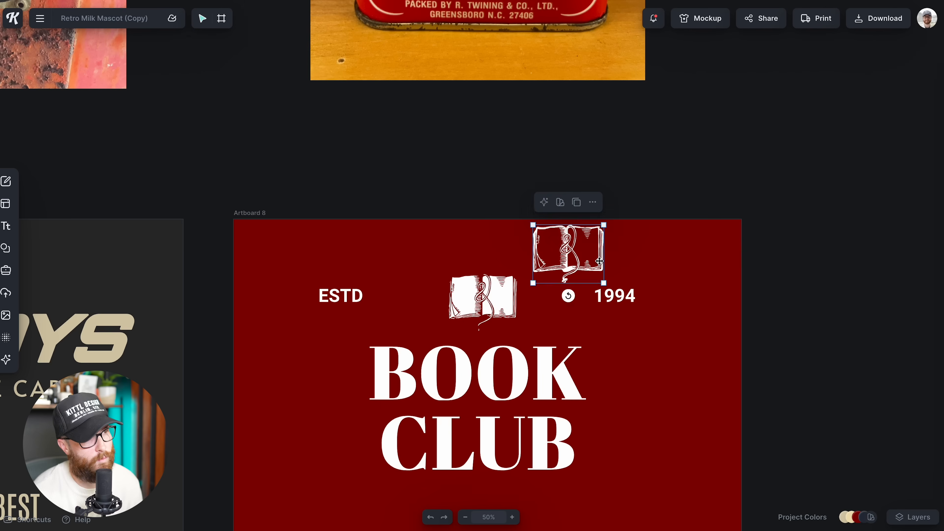
# Nudge the white-filled book slightly up and left so it sits centred above the "BOOK" title.
pyautogui.click(600, 257)
pyautogui.click(643, 263)
pyautogui.scroll(-1, 558, 283)
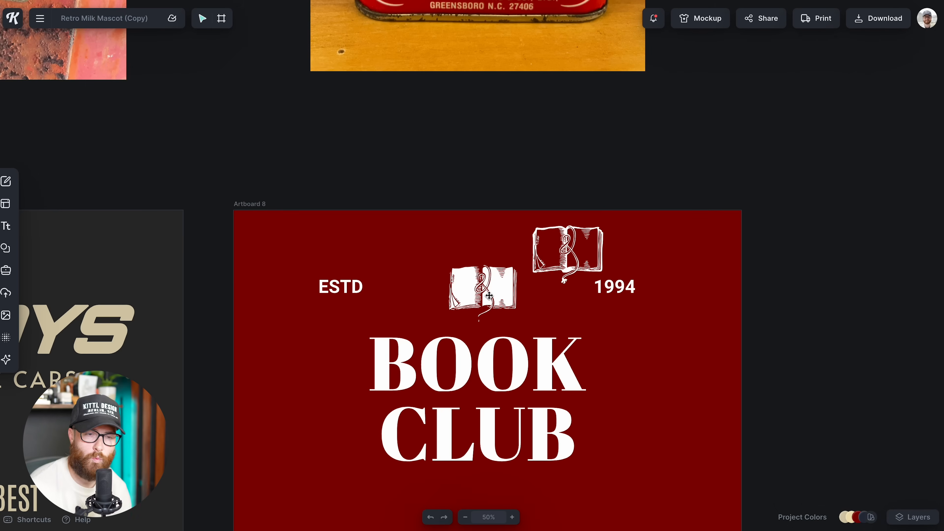
pyautogui.click(462, 295)
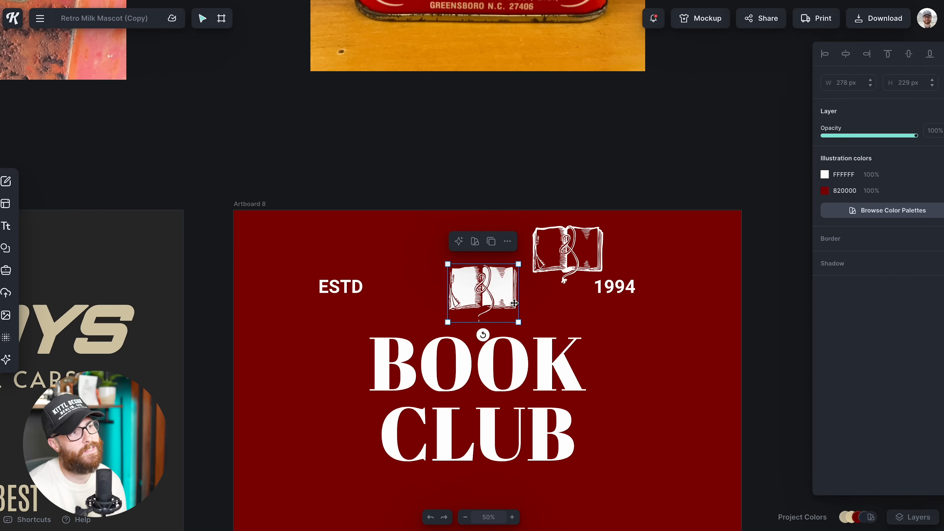
pyautogui.click(527, 324)
pyautogui.click(579, 260)
pyautogui.click(596, 306)
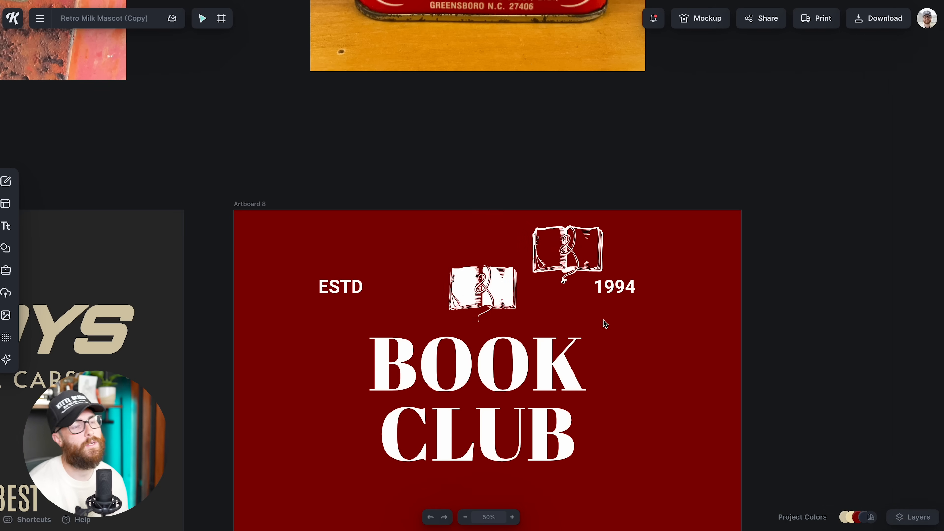
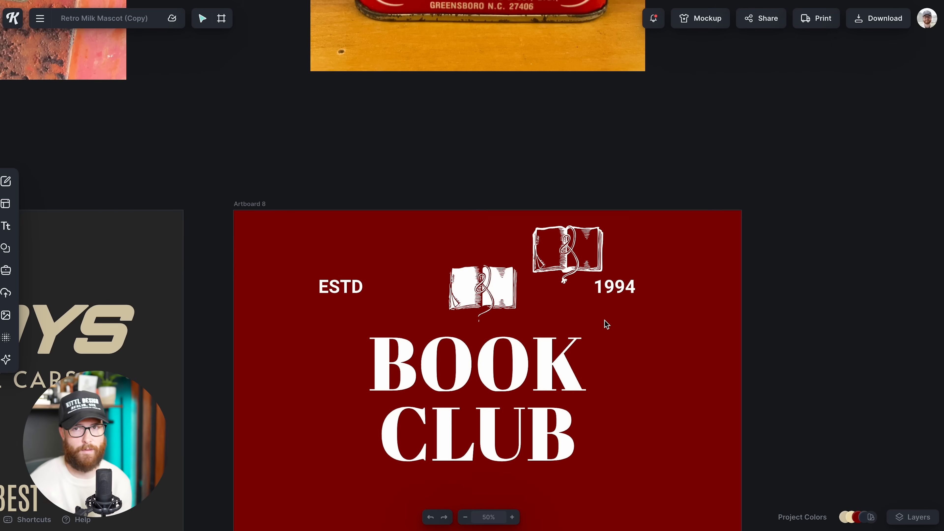
pyautogui.moveTo(476, 234); pyautogui.dragTo(500, 300)
pyautogui.click(541, 312)
# Delete the outline-only copy of the book illustration.
pyautogui.click(555, 264)
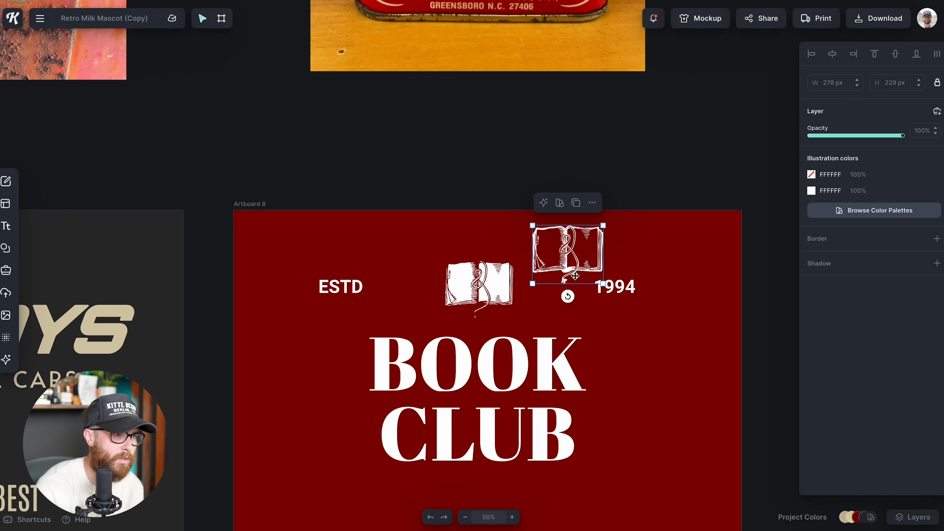
pyautogui.moveTo(604, 226); pyautogui.dragTo(559, 262)
pyautogui.click(571, 320)
pyautogui.click(555, 280)
pyautogui.press('Delete')
pyautogui.click(478, 278)
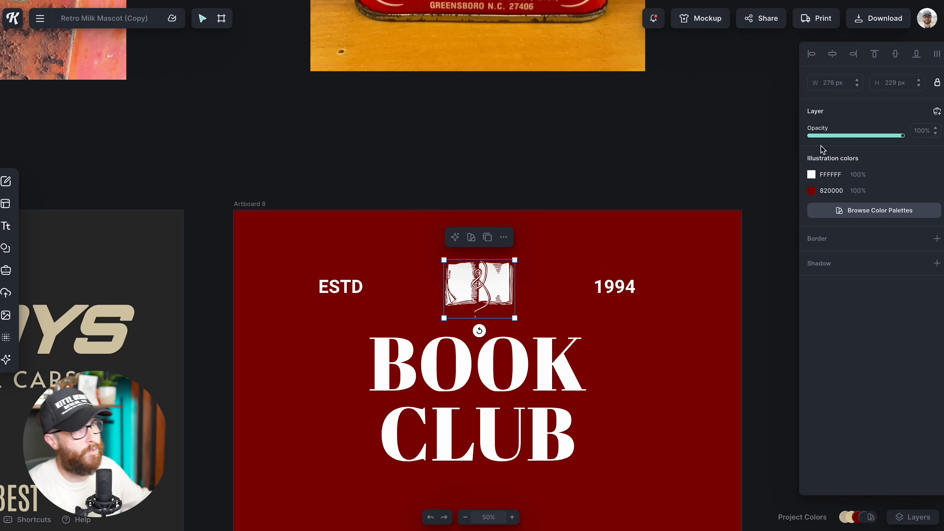
pyautogui.click(619, 348)
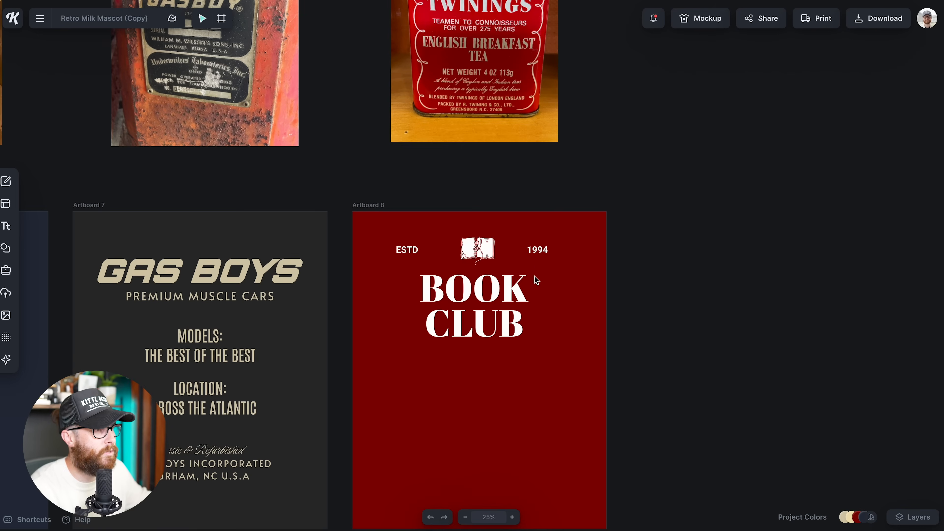
# Move the "ESTD" and "1994" labels inward, closer to the book illustration.
pyautogui.moveTo(391, 230); pyautogui.dragTo(547, 254)
pyautogui.press('Escape')
pyautogui.click(534, 252)
pyautogui.moveTo(418, 259); pyautogui.dragTo(424, 259)
pyautogui.click(719, 331)
pyautogui.scroll(-1, 719, 331)
pyautogui.scroll(-2, 720, 330)
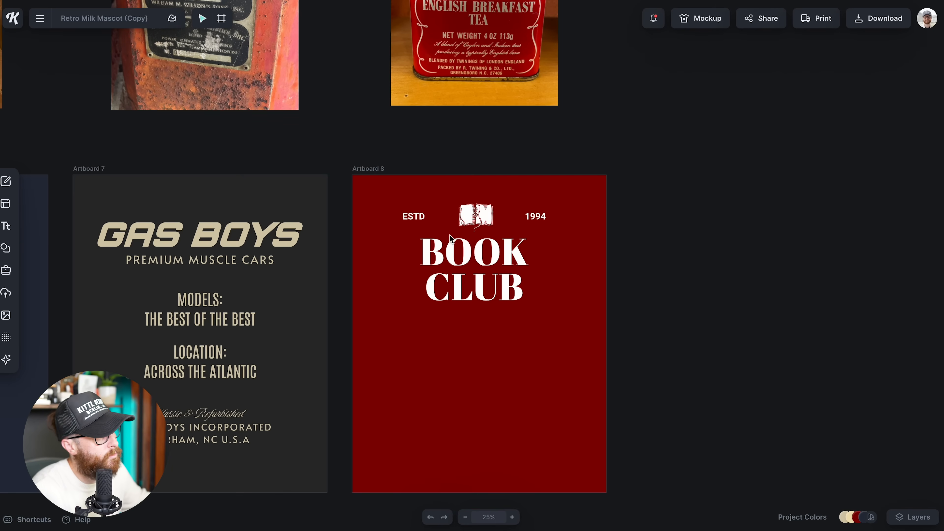
# Copy the "ESTD" label to below the "CLUB" line and set the copy's weight to Regular.
pyautogui.click(413, 215)
pyautogui.hotkey('ctrl', 'c')
pyautogui.hotkey('ctrl', 'v')
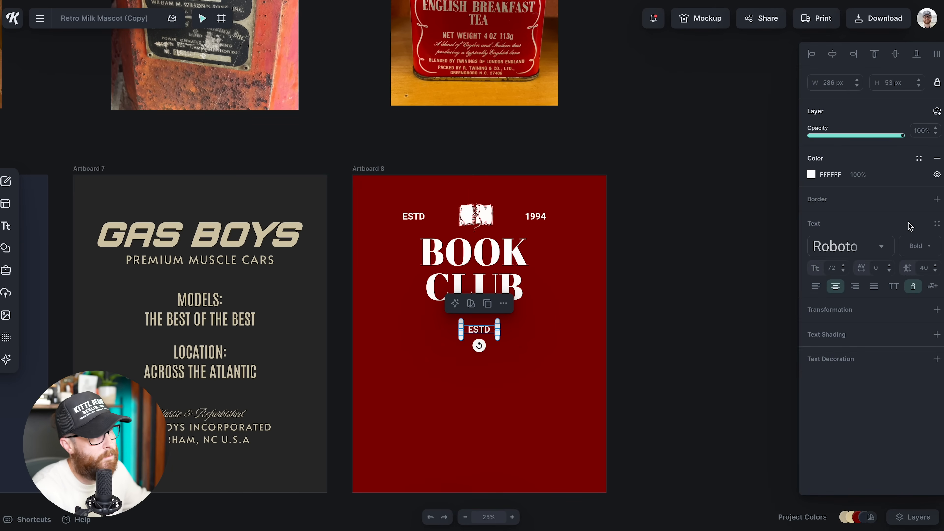
pyautogui.click(910, 250)
pyautogui.click(896, 335)
pyautogui.click(580, 378)
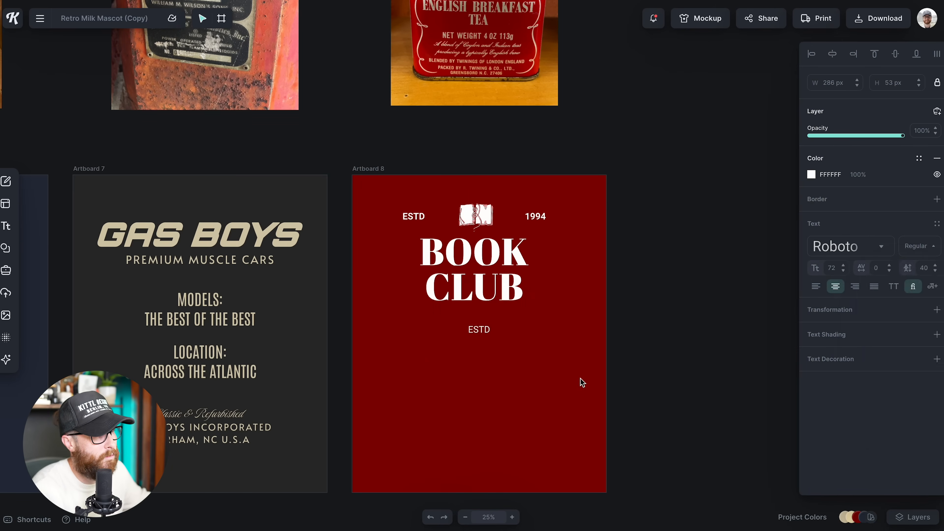
# Replace the copied "ESTD" text below "CLUB" with "eloquen books for eloquent readers" and widen its text box.
pyautogui.doubleClick(481, 330)
pyautogui.write('eloquen bo')
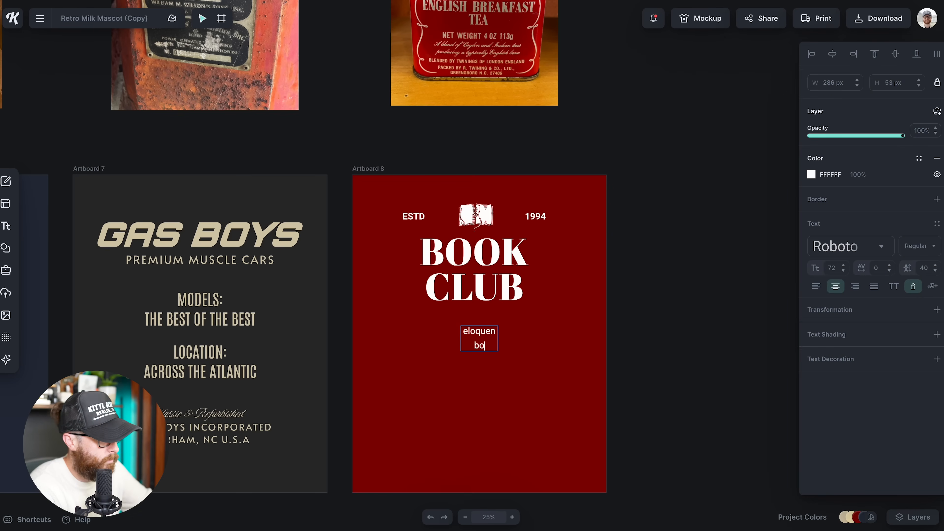
pyautogui.write('oks for eloquent readers')
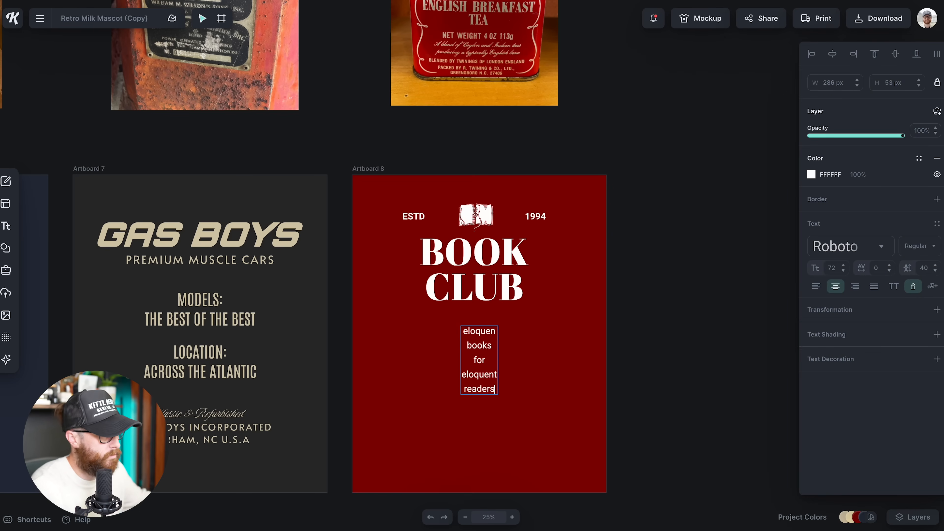
pyautogui.press('Escape')
pyautogui.moveTo(498, 356); pyautogui.dragTo(551, 352)
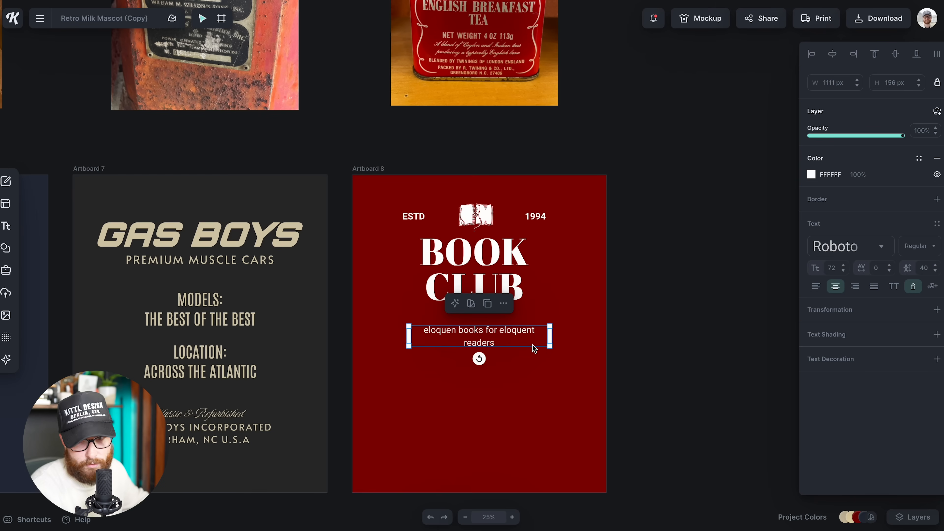
# Set the new tagline in uppercase at size 85 with line height 0, wrapped onto two lines.
pyautogui.click(893, 286)
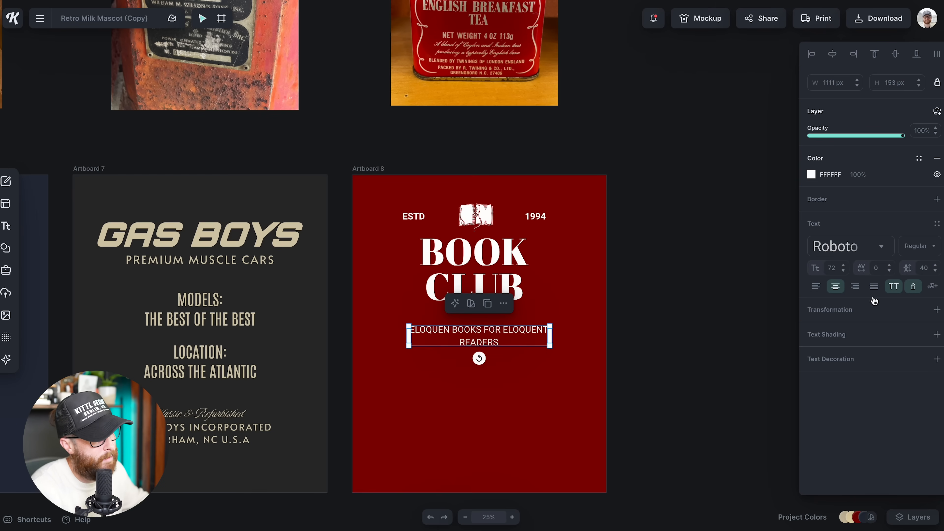
pyautogui.moveTo(815, 267); pyautogui.dragTo(814, 290)
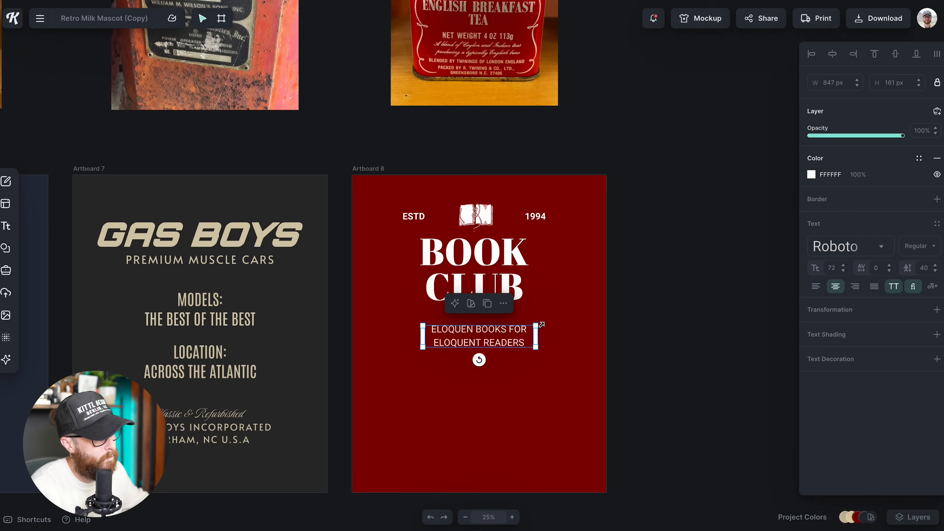
pyautogui.moveTo(907, 267); pyautogui.dragTo(892, 269)
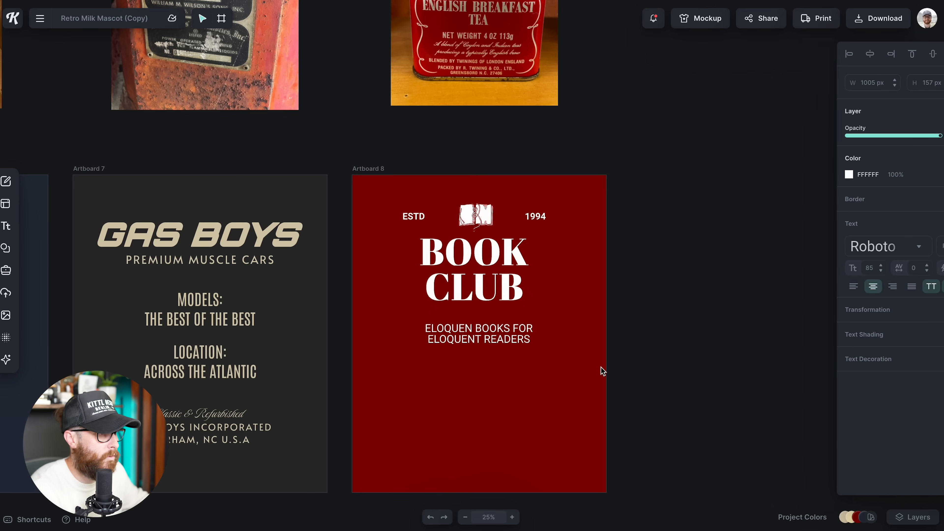
# Move the "ESTD", book, "1994" and "BOOK CLUB" group down slightly, closer to the tagline.
pyautogui.moveTo(530, 331); pyautogui.dragTo(530, 331)
pyautogui.moveTo(405, 198); pyautogui.dragTo(542, 298)
pyautogui.moveTo(507, 257); pyautogui.dragTo(508, 263)
pyautogui.click(577, 325)
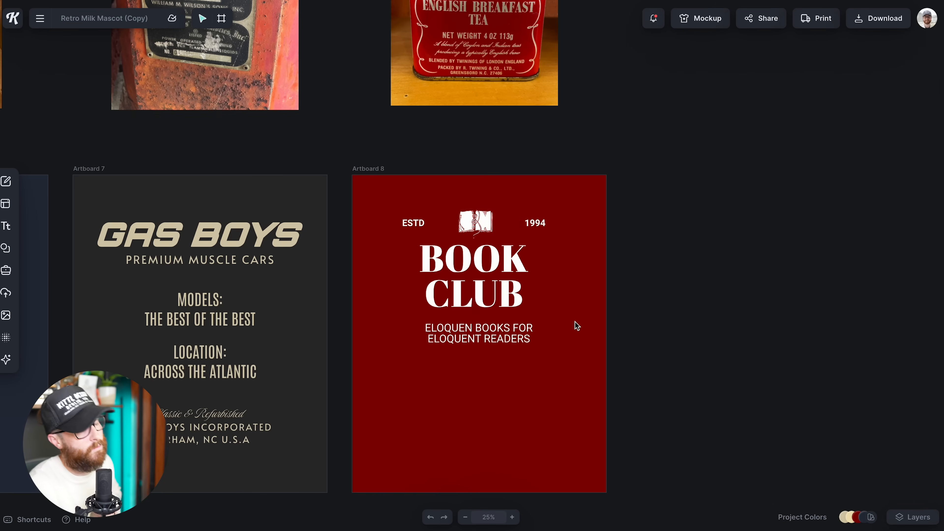
pyautogui.click(476, 222)
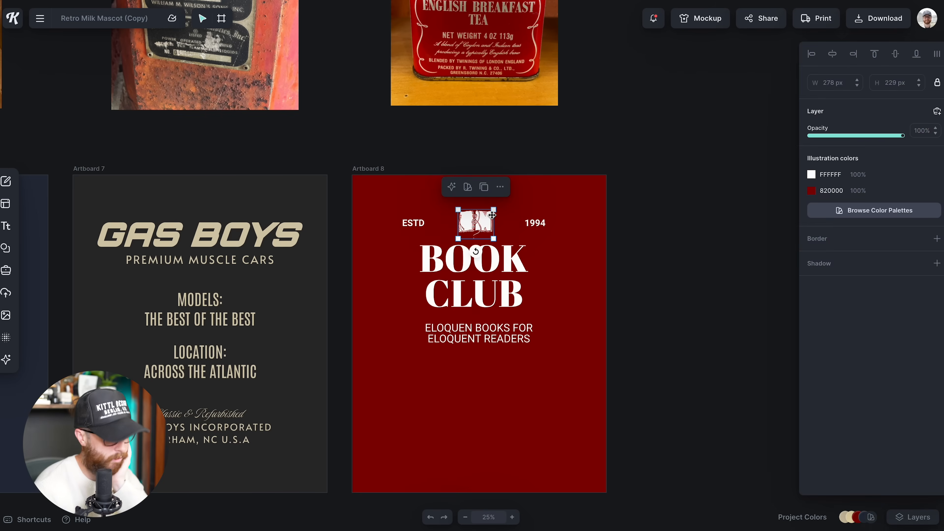
pyautogui.click(538, 326)
# Copy the "CLUB" line to below the tagline and change the copy's text to "at the palace".
pyautogui.scroll(3, 538, 326)
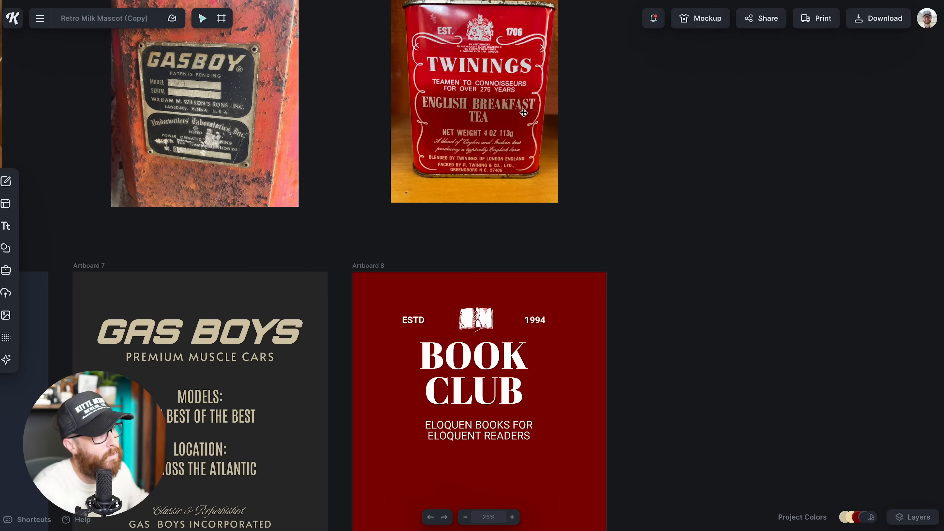
pyautogui.scroll(-4, 562, 289)
pyautogui.click(474, 257)
pyautogui.moveTo(474, 256); pyautogui.dragTo(501, 335)
pyautogui.doubleClick(500, 338)
pyautogui.write('at the paalce')
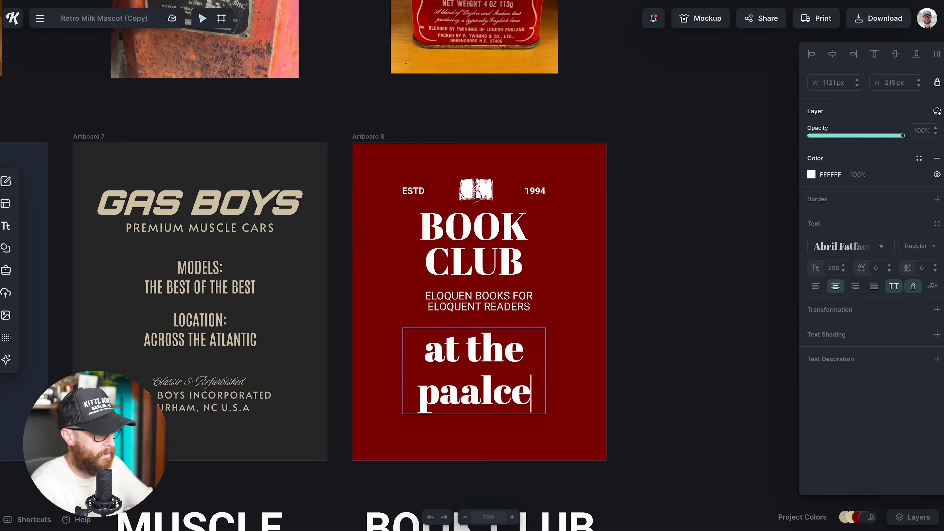
pyautogui.press('BackSpace')
pyautogui.press('BackSpace')
pyautogui.press('BackSpace')
pyautogui.press('BackSpace')
pyautogui.write('lace')
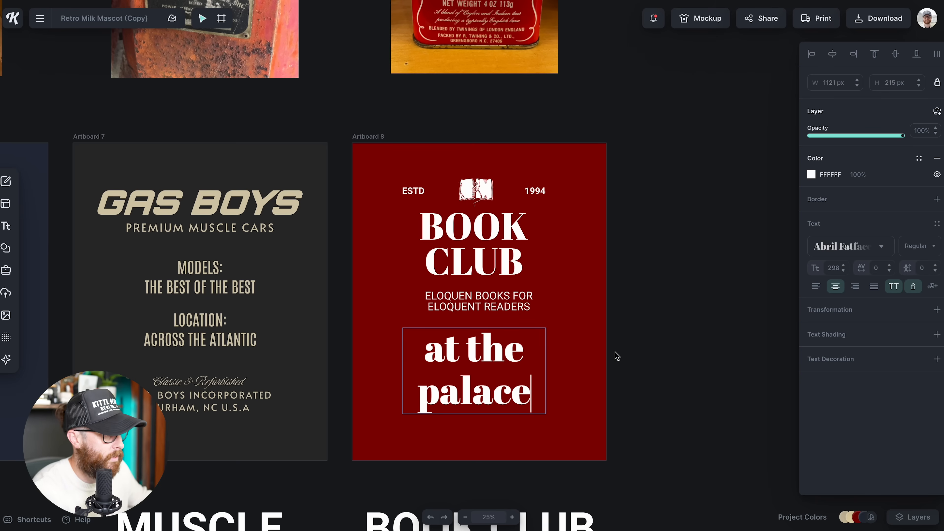
# Resize "AT THE PALACE" to a single line at size 164 in uppercase and centre it horizontally on the artboard.
pyautogui.press('Escape')
pyautogui.moveTo(545, 379); pyautogui.dragTo(559, 336)
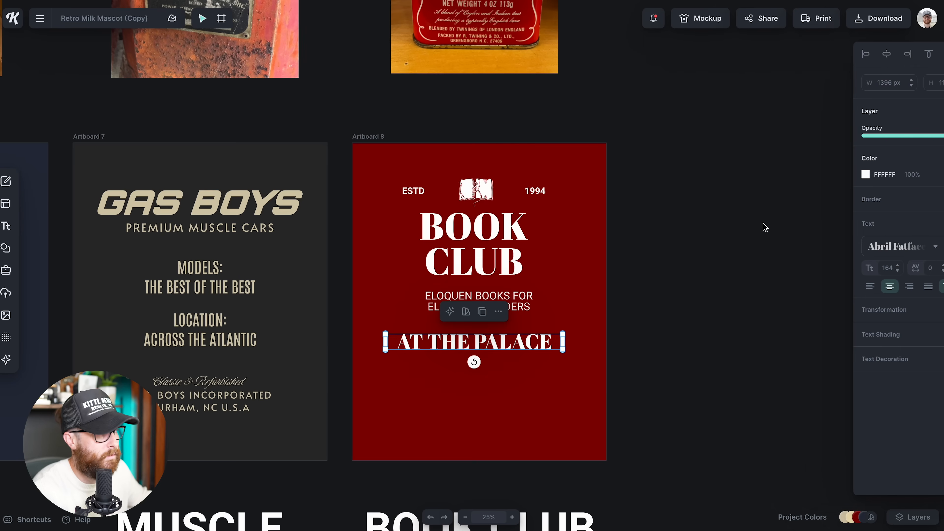
pyautogui.click(832, 54)
pyautogui.press('Escape')
# Copy the tagline to below "AT THE PALACE" and change its text to "A Blend of Romance and Adventure for Serious Readers".
pyautogui.scroll(3, 534, 377)
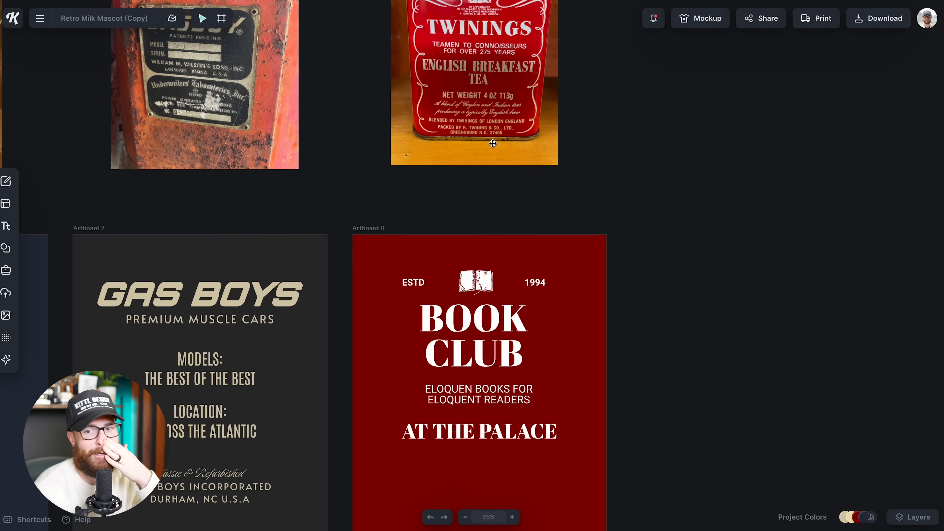
pyautogui.scroll(-1, 453, 108)
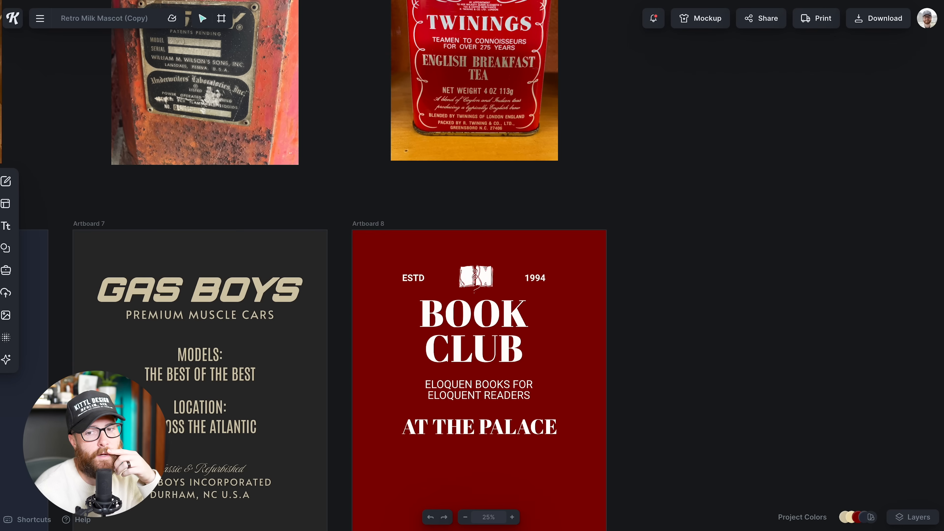
pyautogui.scroll(-2, 609, 377)
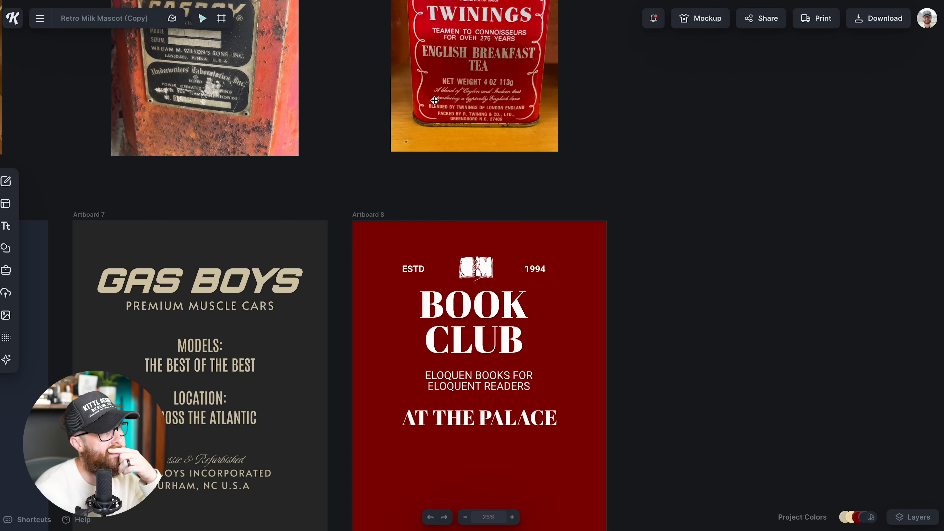
pyautogui.scroll(-10, 455, 96)
pyautogui.click(528, 339)
pyautogui.moveTo(528, 339); pyautogui.dragTo(518, 426)
pyautogui.doubleClick(519, 425)
pyautogui.write('A Blend of Roma')
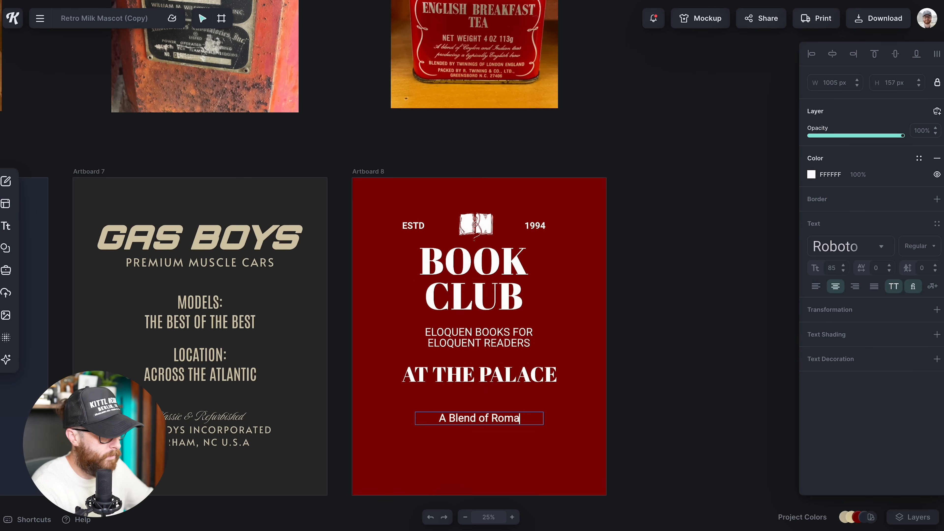
pyautogui.write('nce and Adventure for Serious Readers')
pyautogui.press('Escape')
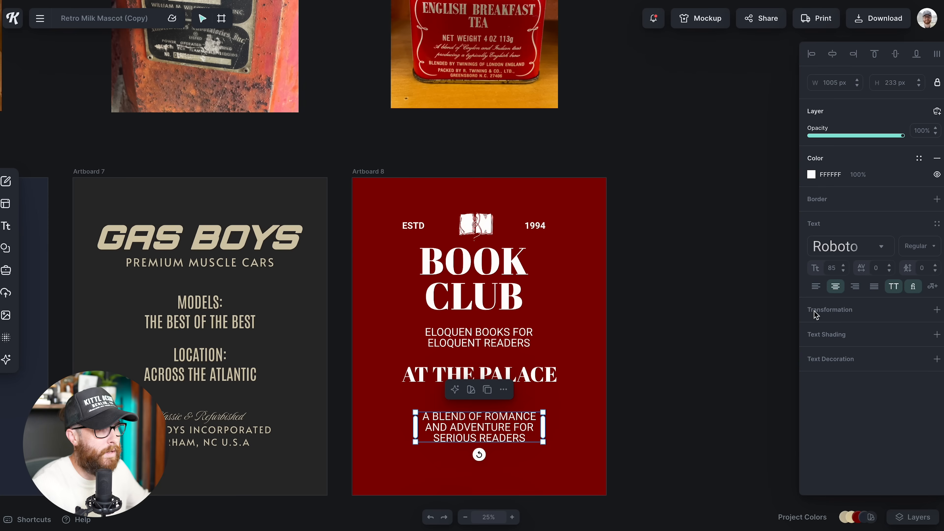
# Set the "A Blend of Romance" text in the Carattere typeface and turn off its uppercase style.
pyautogui.click(843, 248)
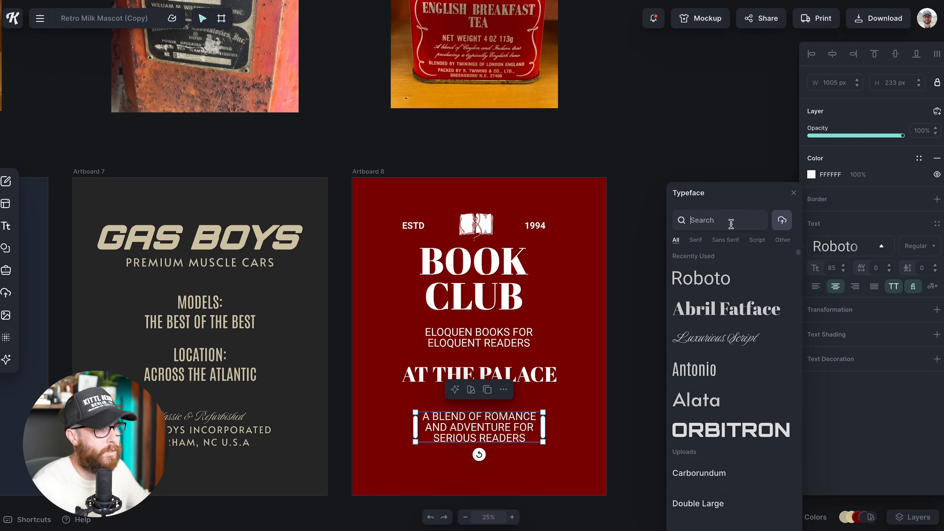
pyautogui.write('cara')
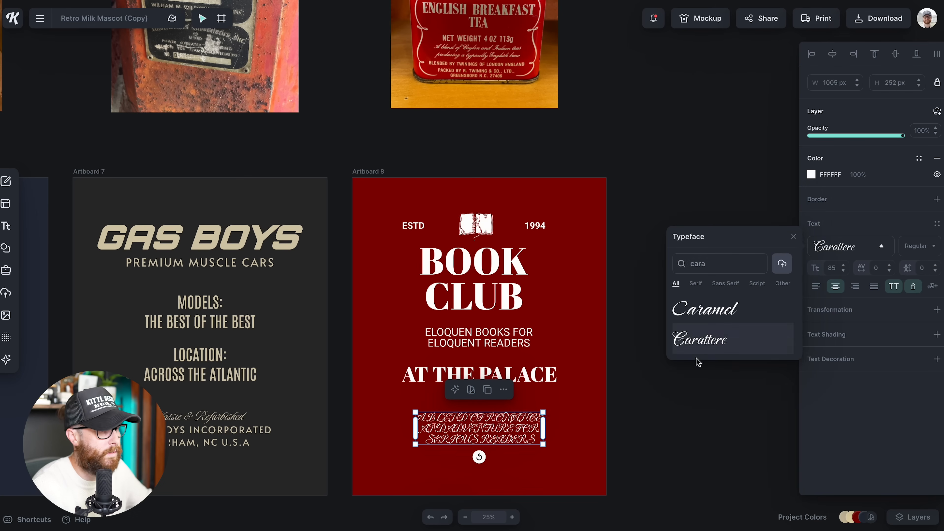
pyautogui.click(708, 343)
pyautogui.click(894, 288)
pyautogui.click(585, 451)
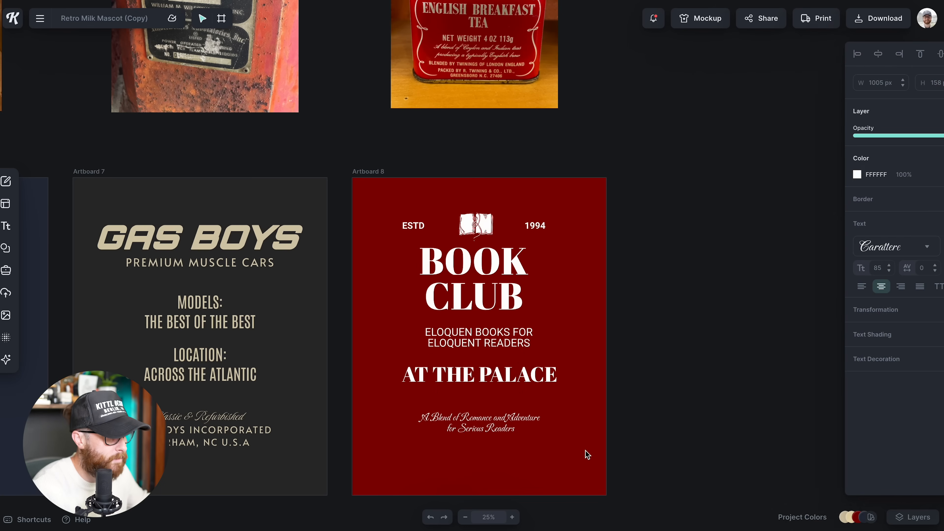
# Compare the script line with the tin's lettering and make the "B" in "Blend" lowercase.
pyautogui.click(436, 418)
pyautogui.hotkey('ctrl', '=')
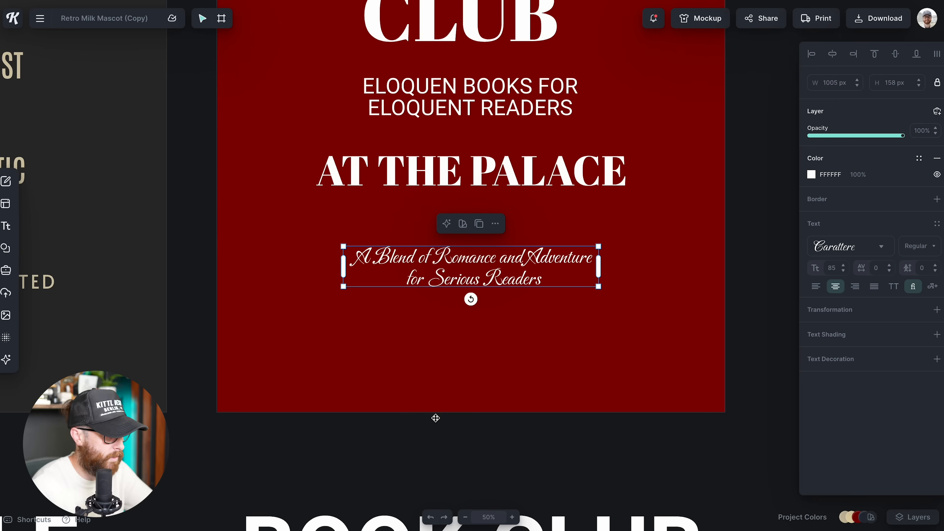
pyautogui.hotkey('ctrl', '=')
pyautogui.scroll(15, 329, 295)
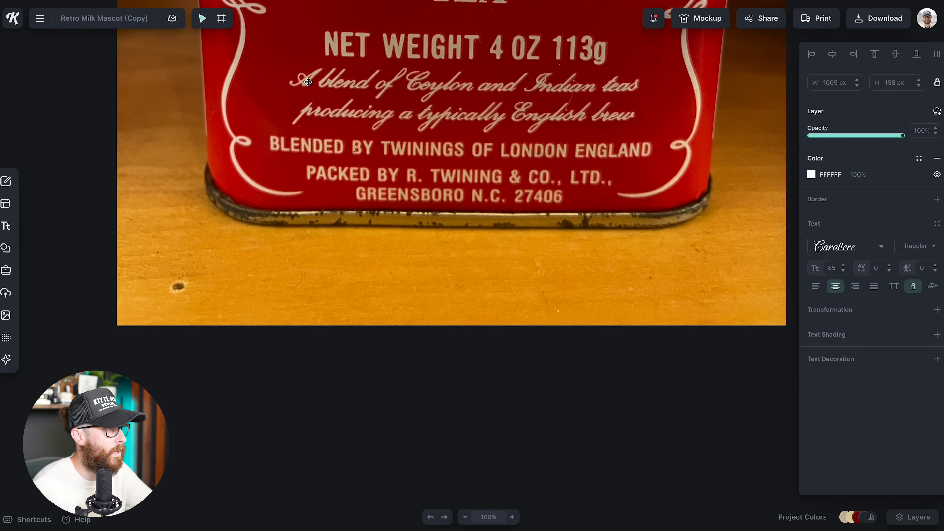
pyautogui.scroll(-15, 313, 311)
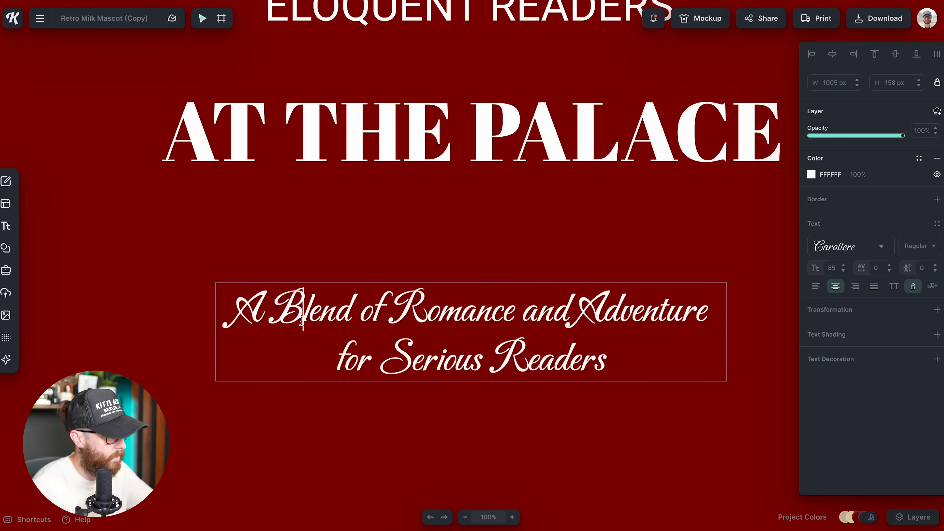
pyautogui.press('BackSpace')
pyautogui.write('b')
pyautogui.press('Escape')
pyautogui.hotkey('ctrl', '-')
pyautogui.hotkey('ctrl', '-')
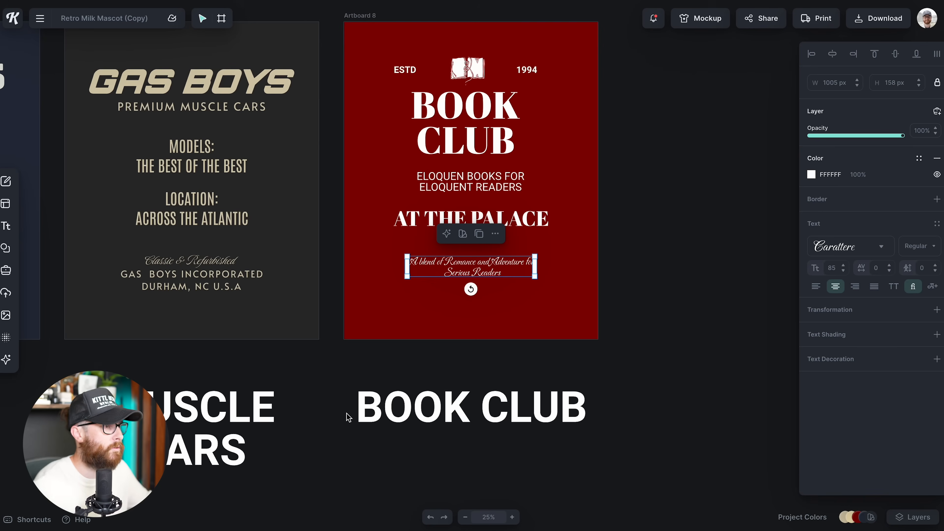
# Resize the script text to size 91 in a 919 px wide box and move it up beneath "AT THE PALACE".
pyautogui.press('Escape')
pyautogui.moveTo(509, 303); pyautogui.dragTo(514, 290)
pyautogui.press('Escape')
# Copy the "1994" label to below the script text and replace its text with the club's street address.
pyautogui.scroll(5, 567, 352)
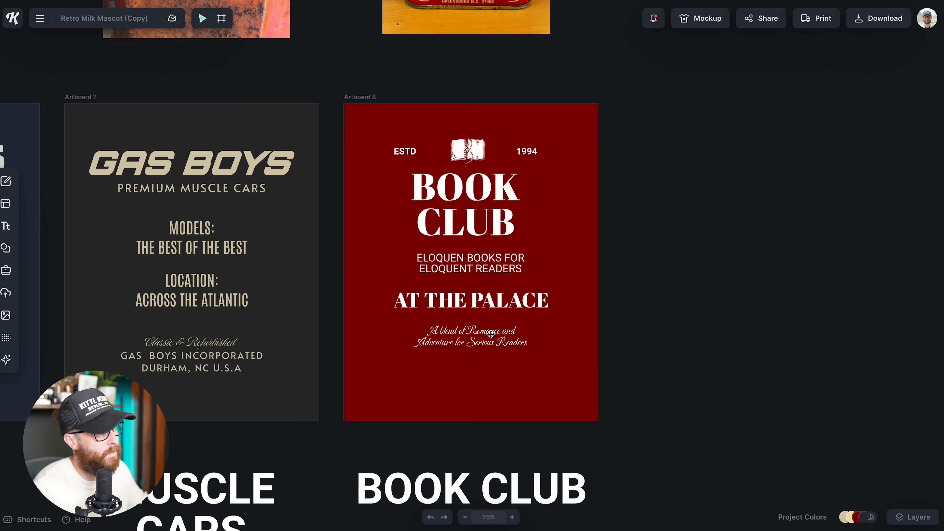
pyautogui.scroll(4, 569, 353)
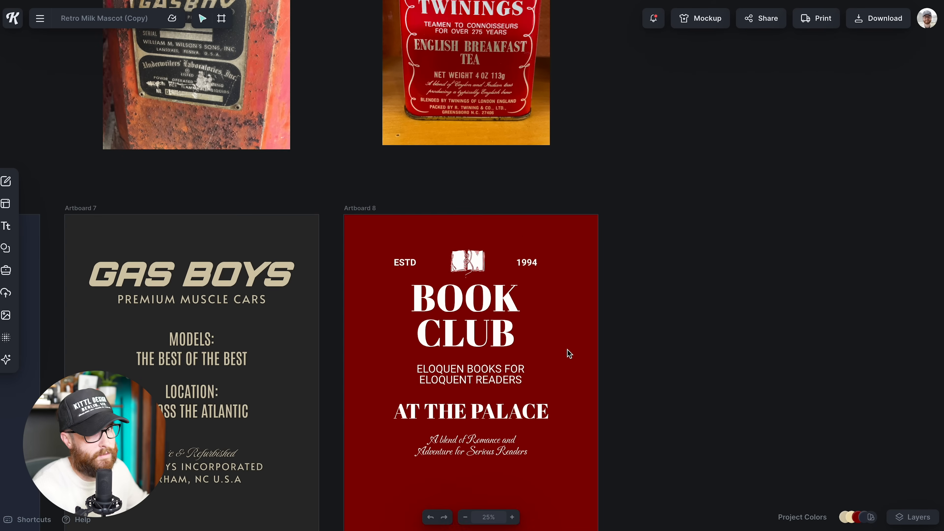
pyautogui.scroll(-2, 565, 346)
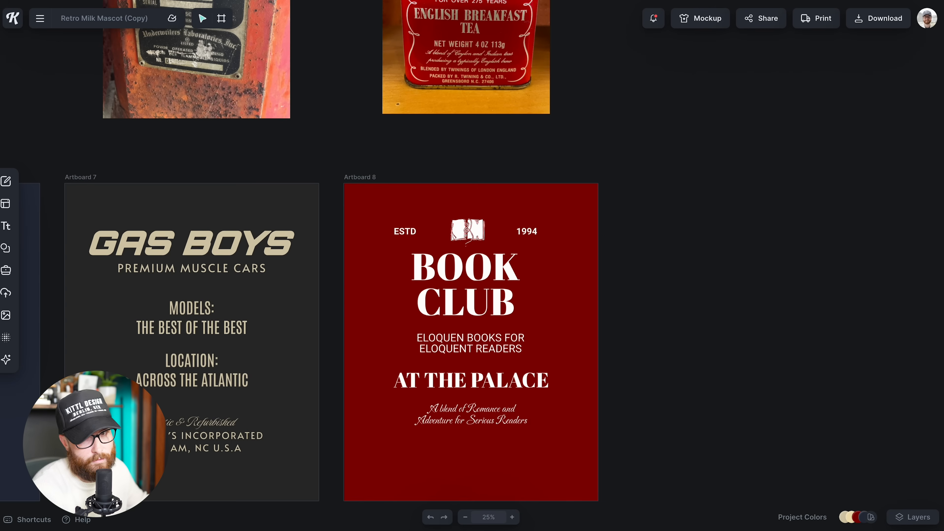
pyautogui.scroll(-3, 536, 349)
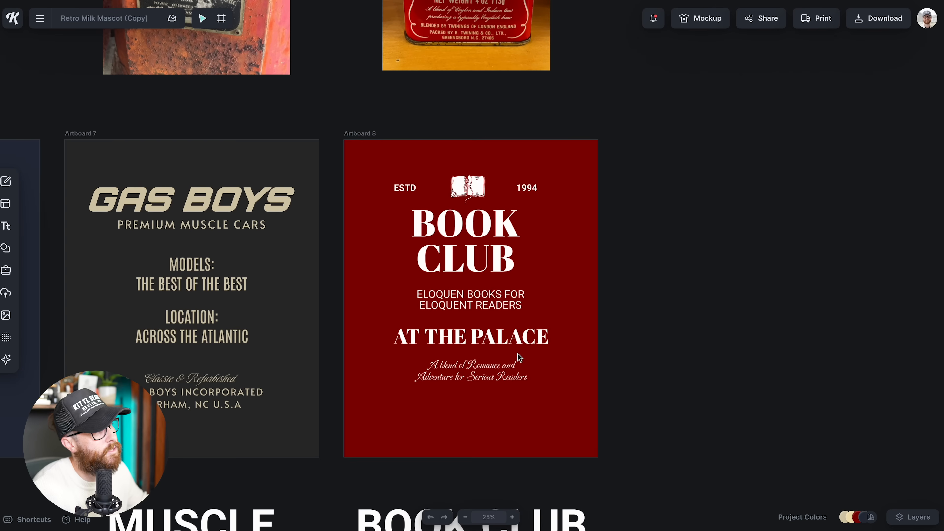
pyautogui.click(493, 304)
pyautogui.click(532, 189)
pyautogui.moveTo(533, 189); pyautogui.dragTo(490, 381)
pyautogui.doubleClick(463, 402)
pyautogui.write('12')
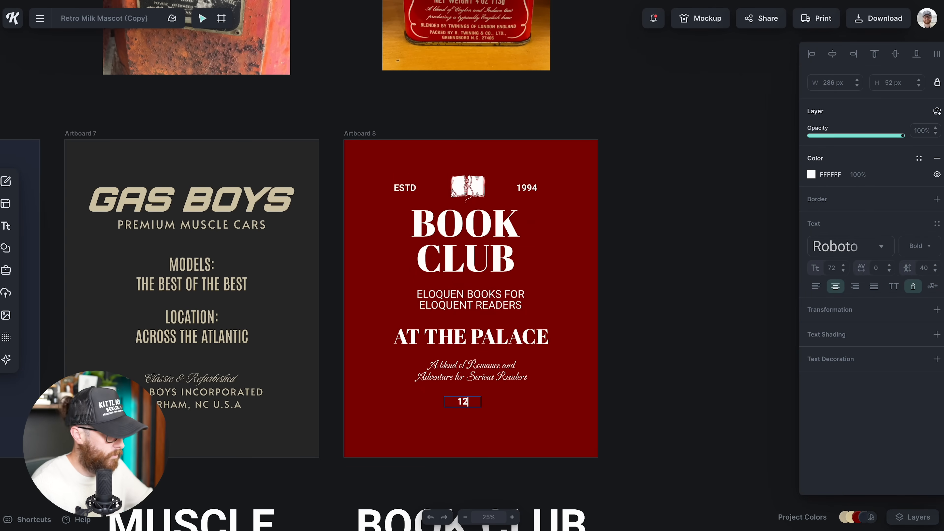
pyautogui.write('3 bookworm')
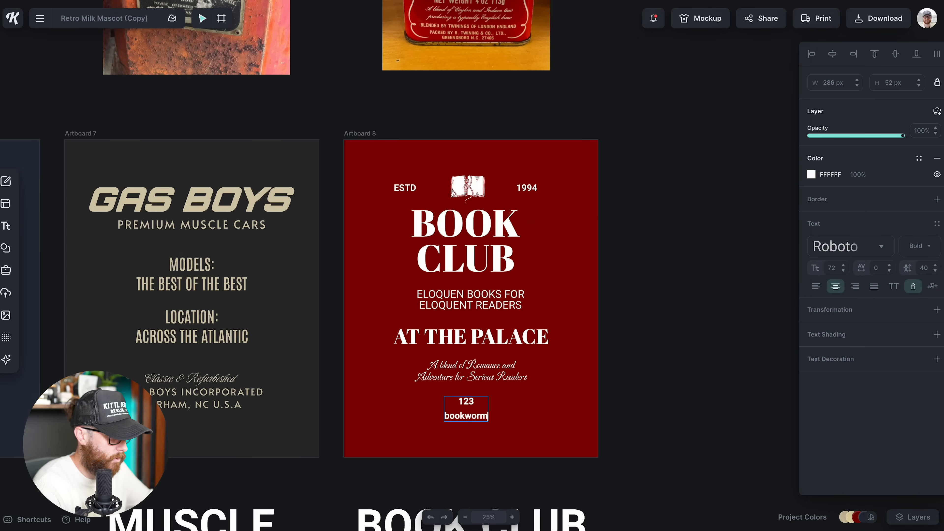
pyautogui.write(' avenue')
# Widen the address text onto one line, set it in uppercase and centre it under the script text.
pyautogui.press('Escape')
pyautogui.moveTo(489, 416); pyautogui.dragTo(530, 400)
pyautogui.click(893, 286)
pyautogui.click(919, 246)
pyautogui.click(568, 460)
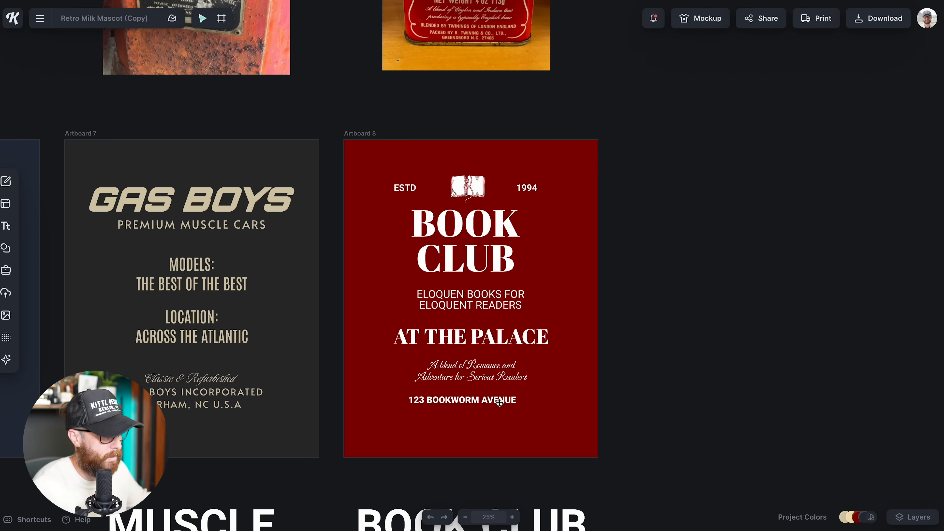
pyautogui.click(499, 402)
# Move the script text down to just above the address and "AT THE PALACE" down to just above the script.
pyautogui.moveTo(486, 380); pyautogui.dragTo(484, 388)
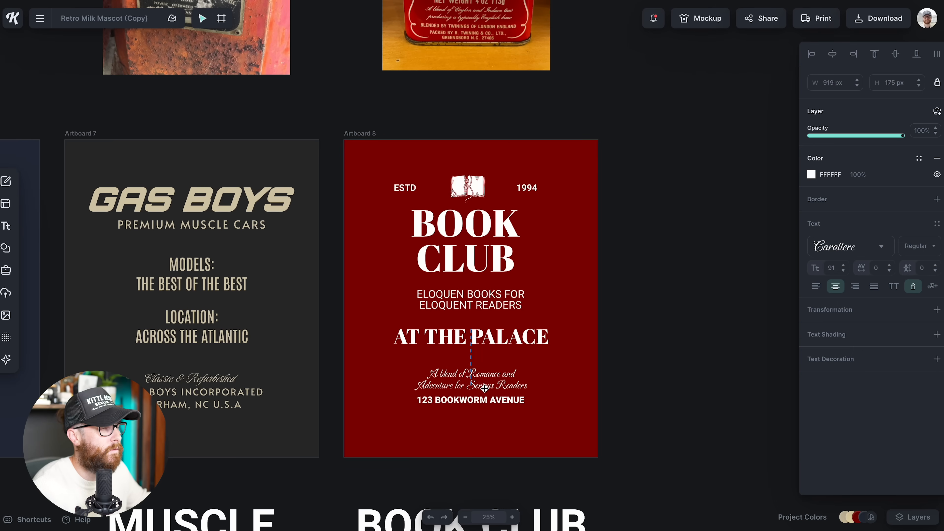
pyautogui.click(533, 360)
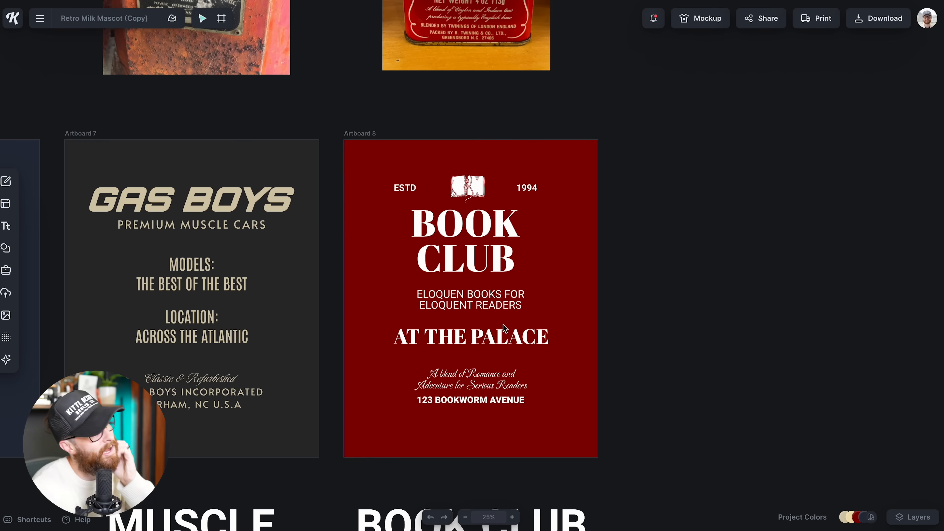
pyautogui.moveTo(486, 339); pyautogui.dragTo(487, 353)
pyautogui.moveTo(493, 389); pyautogui.dragTo(493, 386)
# Try moving the "AT THE PALACE" line up closer beneath the tagline.
pyautogui.moveTo(517, 352); pyautogui.dragTo(516, 328)
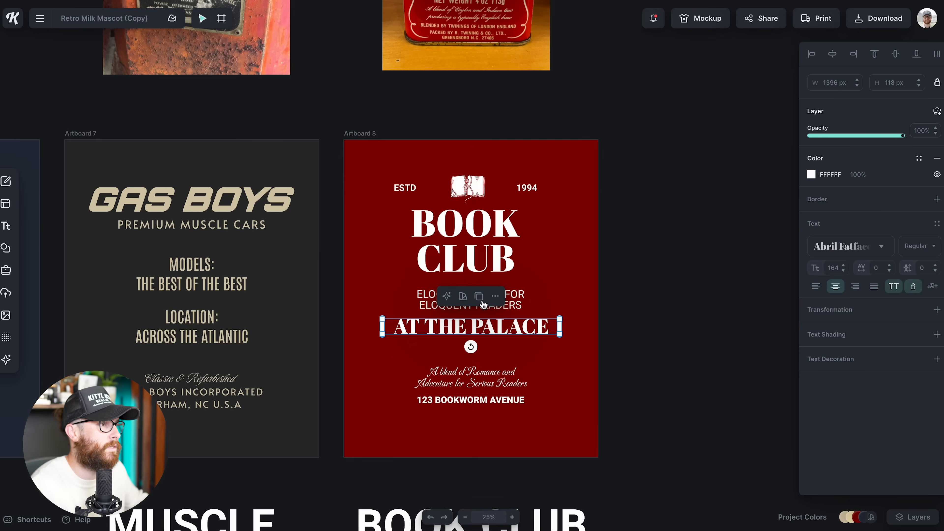
pyautogui.click(558, 360)
pyautogui.hotkey('ctrl', 'z')
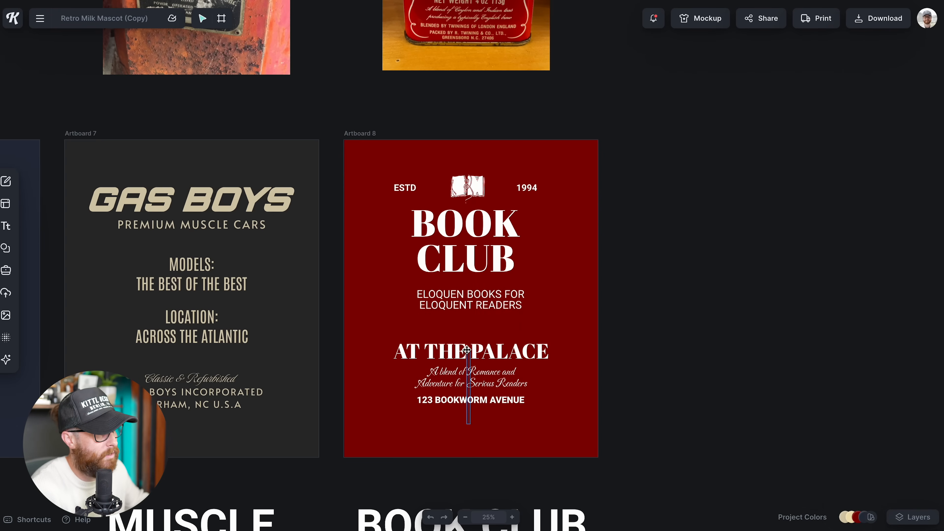
# Move the three lower text lines down and slightly enlarge the header block of emblem, labels, title and tagline.
pyautogui.moveTo(466, 350); pyautogui.dragTo(466, 364)
pyautogui.click(588, 379)
pyautogui.scroll(2, 388, 233)
pyautogui.moveTo(385, 204); pyautogui.dragTo(550, 347)
pyautogui.moveTo(546, 224); pyautogui.dragTo(555, 216)
pyautogui.moveTo(505, 276); pyautogui.dragTo(510, 283)
pyautogui.click(551, 415)
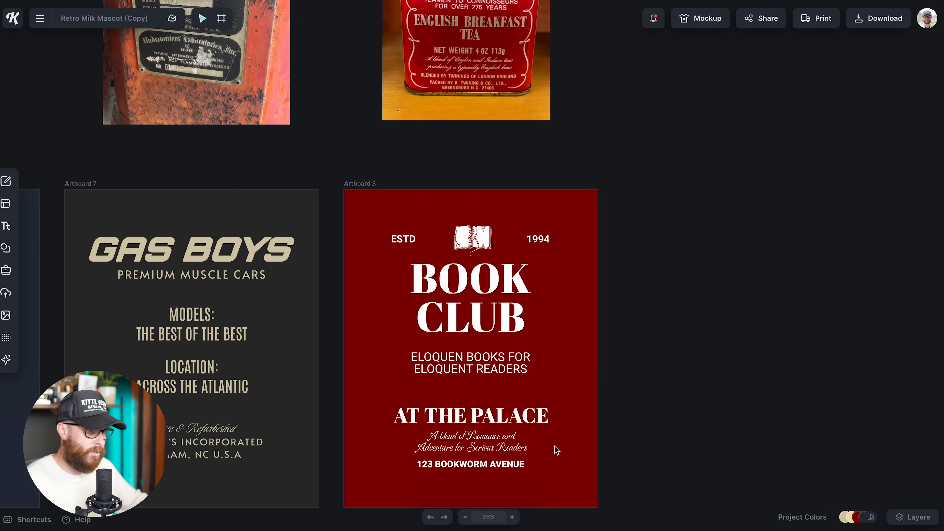
# Set the address line's letter spacing to 80 and scale the line up slightly.
pyautogui.click(504, 448)
pyautogui.click(504, 464)
pyautogui.press('Escape')
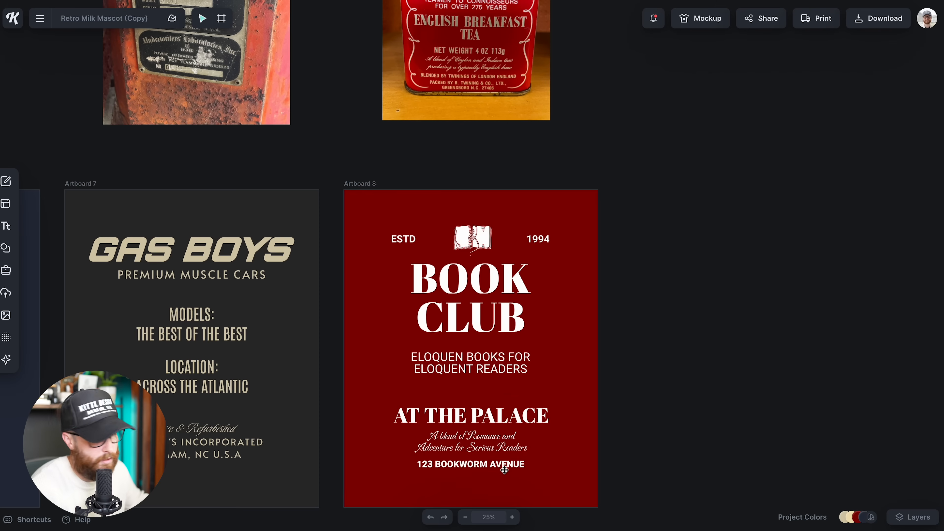
pyautogui.click(504, 468)
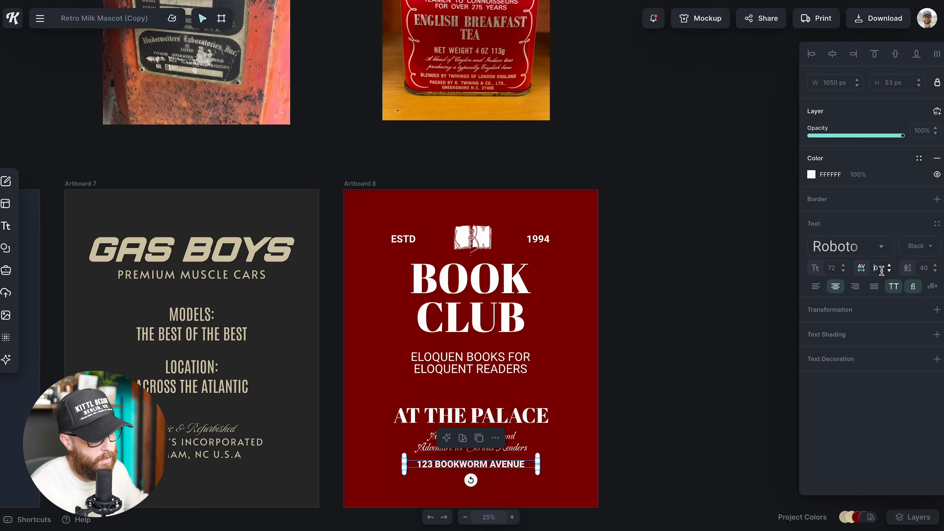
pyautogui.write('80')
pyautogui.click(607, 446)
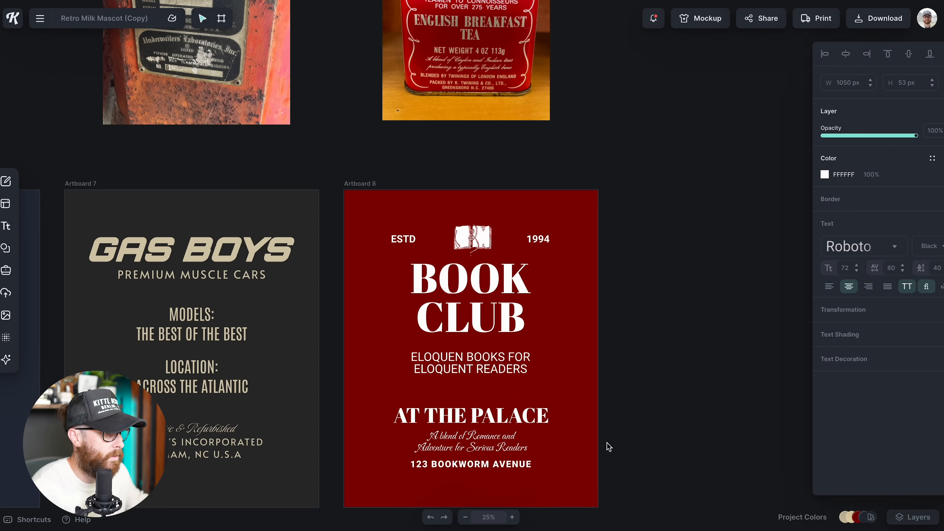
pyautogui.click(510, 462)
pyautogui.moveTo(543, 465); pyautogui.dragTo(562, 465)
pyautogui.click(586, 459)
# Scale the "AT THE PALACE" line down slightly, keeping it centred above the script text.
pyautogui.click(520, 449)
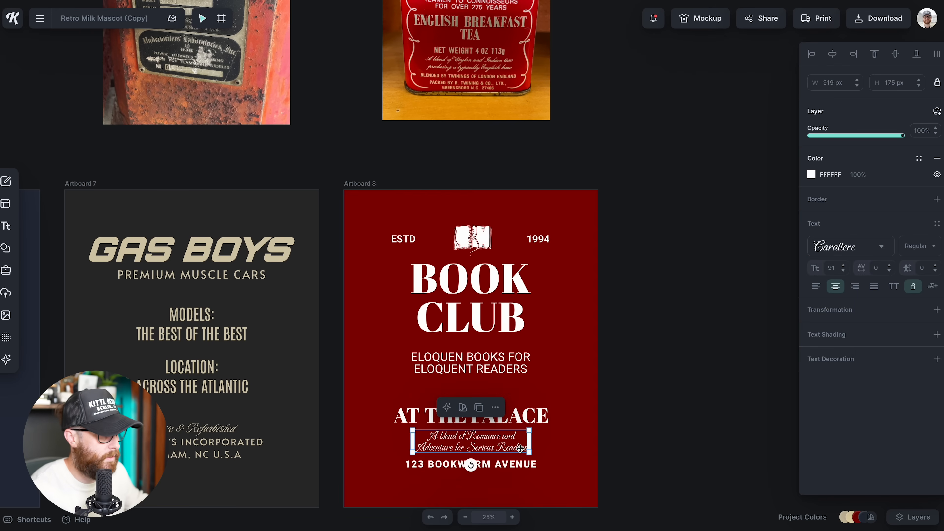
pyautogui.click(514, 419)
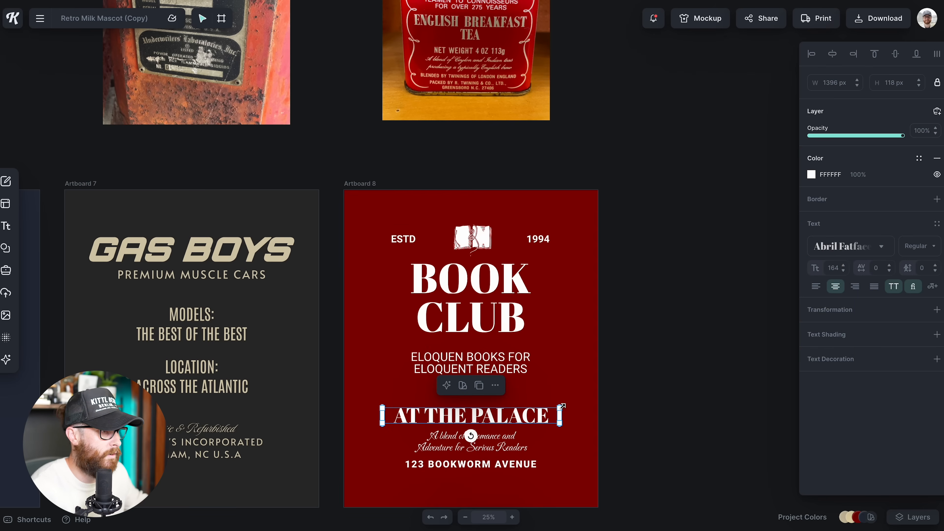
pyautogui.press('Escape')
pyautogui.click(505, 442)
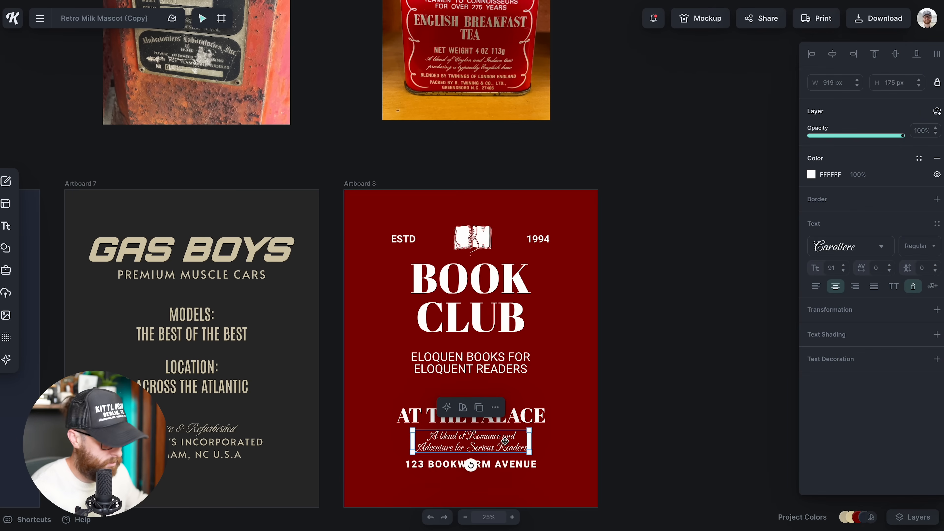
pyautogui.click(562, 456)
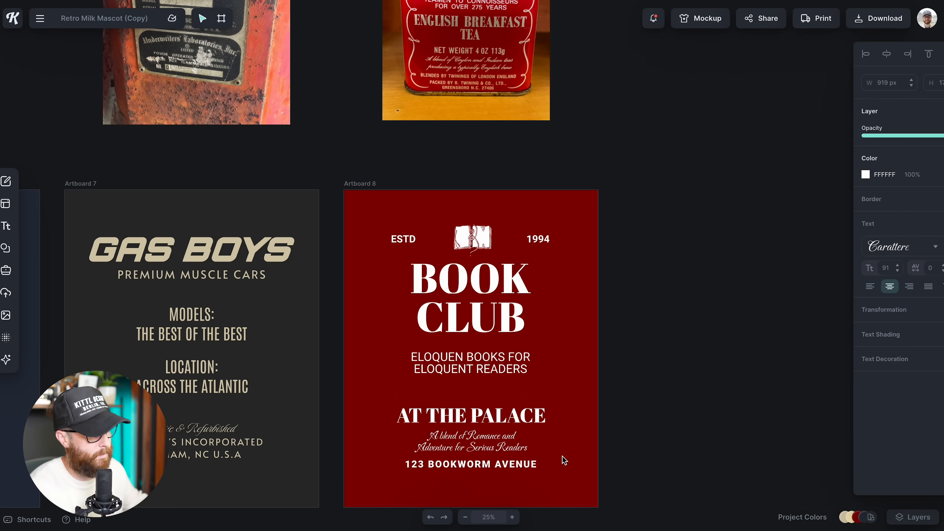
# Move the three lower lines up slightly and the tagline up to just beneath "CLUB".
pyautogui.scroll(-1, 562, 456)
pyautogui.click(513, 413)
pyautogui.moveTo(514, 414); pyautogui.dragTo(513, 407)
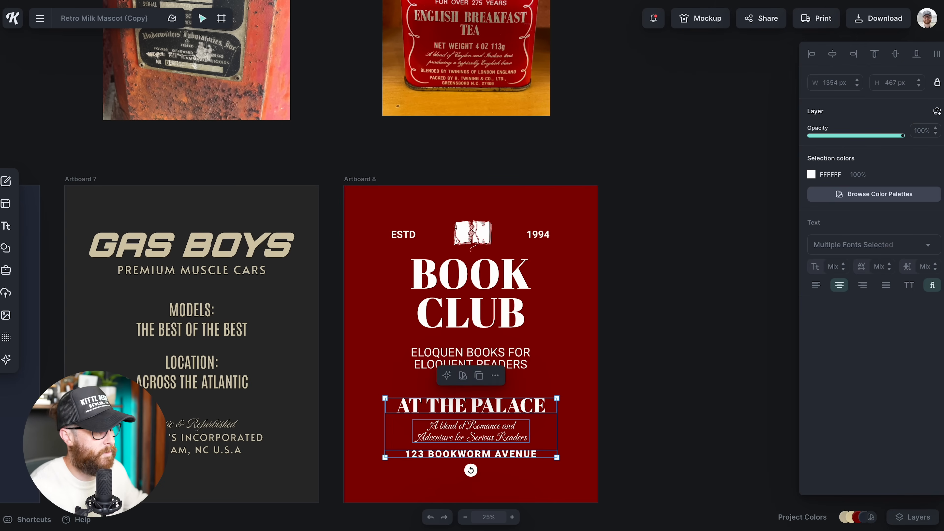
pyautogui.click(549, 400)
pyautogui.moveTo(489, 355); pyautogui.dragTo(489, 345)
pyautogui.click(533, 379)
# Set the tagline's font size to 80 and its letter spacing to 60.
pyautogui.click(518, 347)
pyautogui.scroll(2, 531, 368)
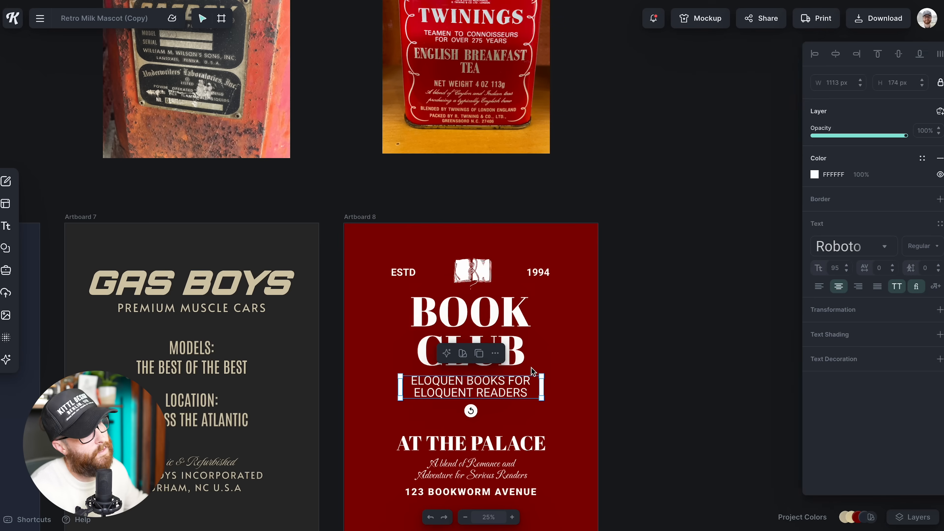
pyautogui.scroll(-1, 866, 258)
pyautogui.click(840, 271)
pyautogui.write('80')
pyautogui.press('Return')
pyautogui.click(878, 267)
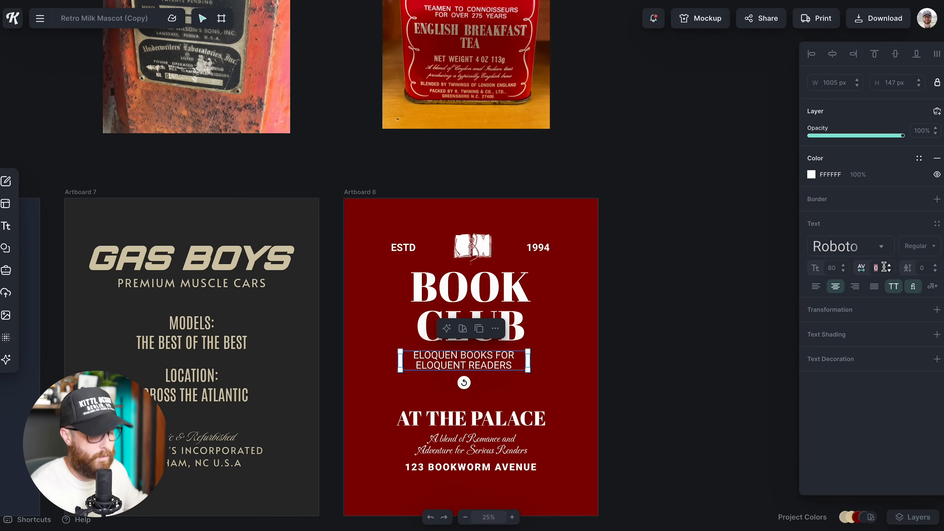
pyautogui.write('60')
pyautogui.press('Return')
pyautogui.press('Escape')
# Centre the tagline horizontally under the title.
pyautogui.click(515, 349)
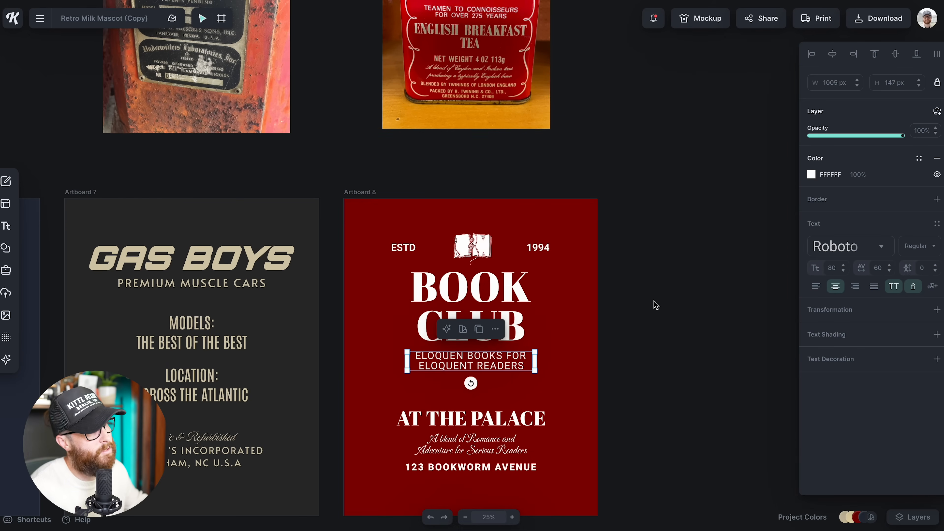
pyautogui.click(655, 304)
pyautogui.click(515, 350)
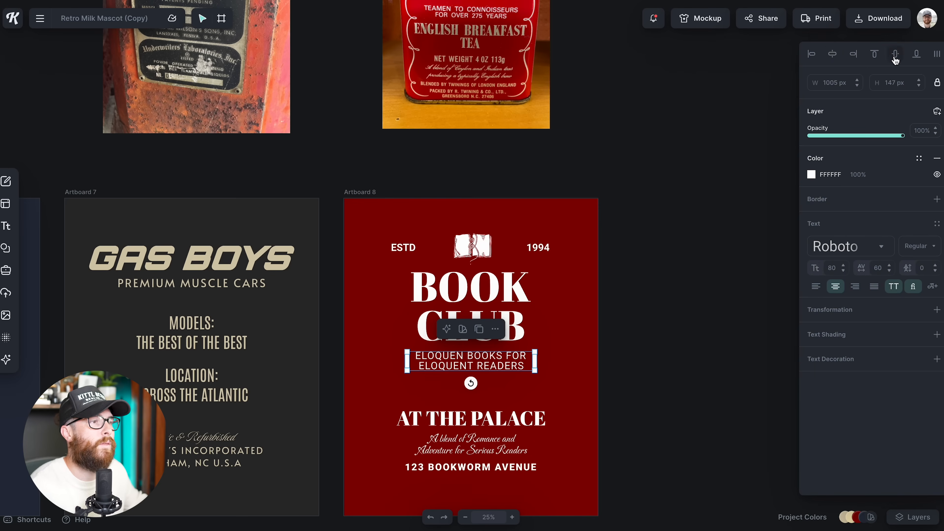
pyautogui.press('Escape')
pyautogui.click(515, 356)
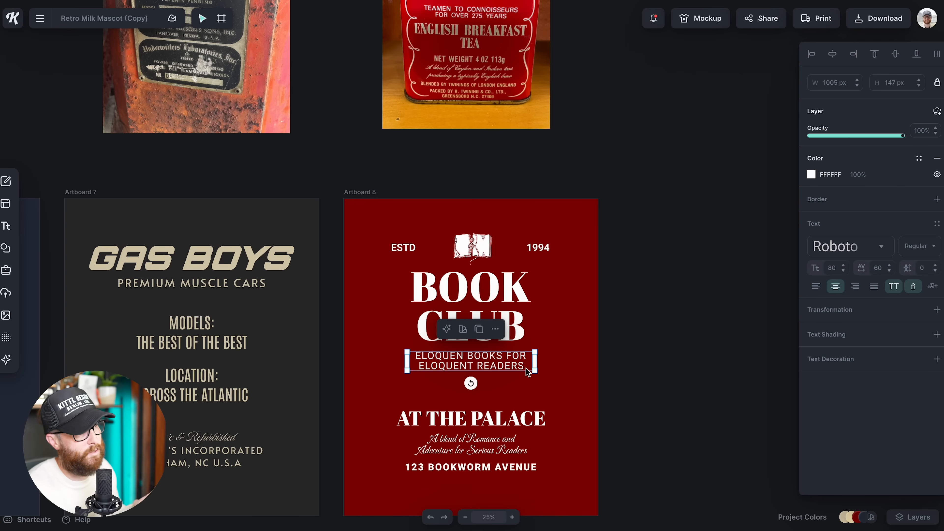
pyautogui.click(559, 386)
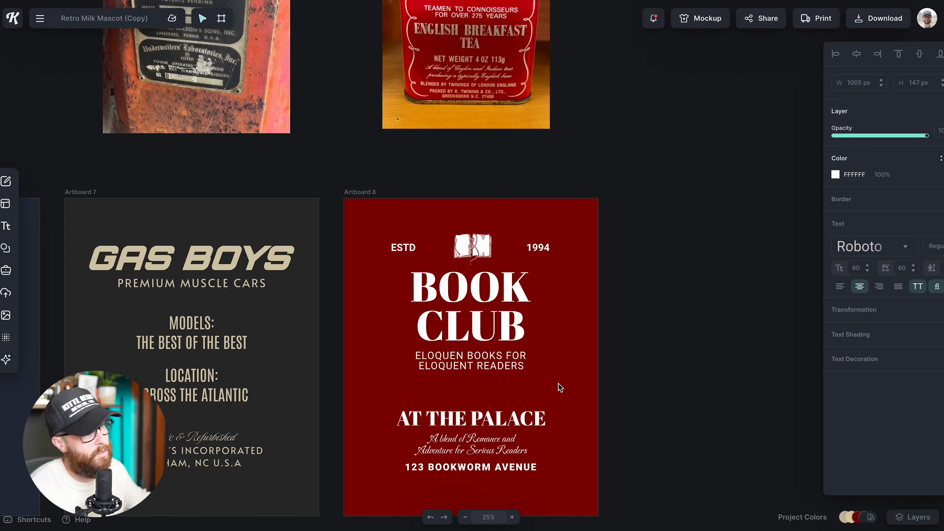
# Raise "AT THE PALACE" and the script text slightly off the address, and move all three lines up towards the tagline.
pyautogui.scroll(1, 560, 385)
pyautogui.scroll(-1, 560, 385)
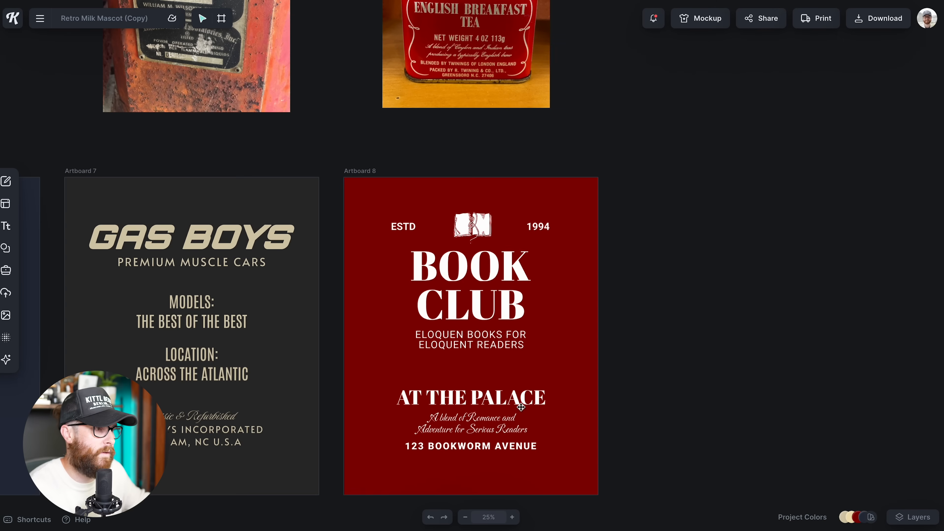
pyautogui.click(478, 407)
pyautogui.click(482, 419)
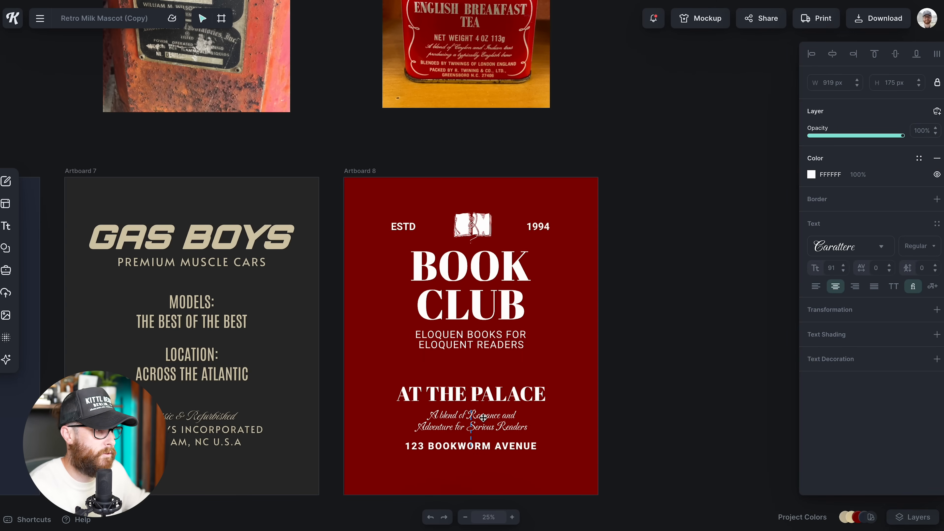
pyautogui.click(622, 443)
pyautogui.scroll(1, 560, 498)
pyautogui.moveTo(531, 490); pyautogui.dragTo(498, 391)
pyautogui.click(561, 390)
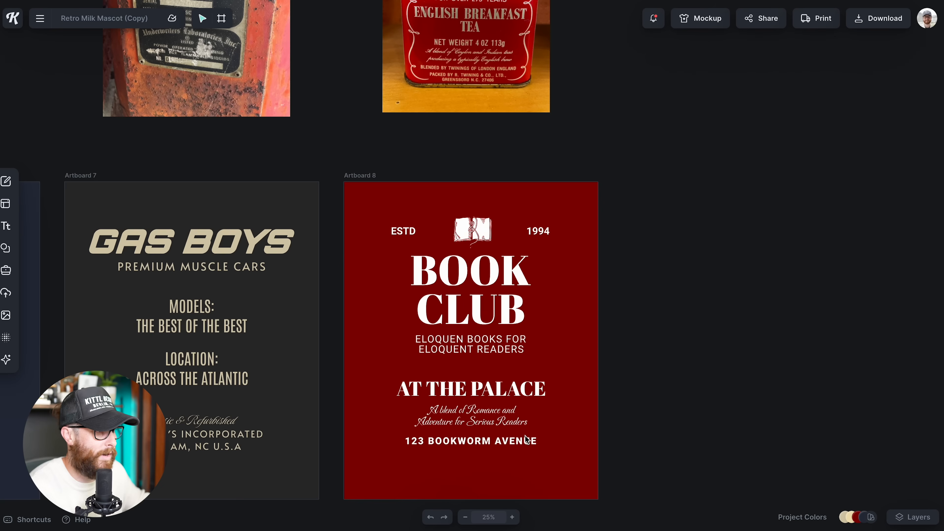
# Move the header block down slightly towards "AT THE PALACE", and shift the whole layout down a little on the red artboard.
pyautogui.moveTo(376, 204); pyautogui.dragTo(558, 358)
pyautogui.click(528, 356)
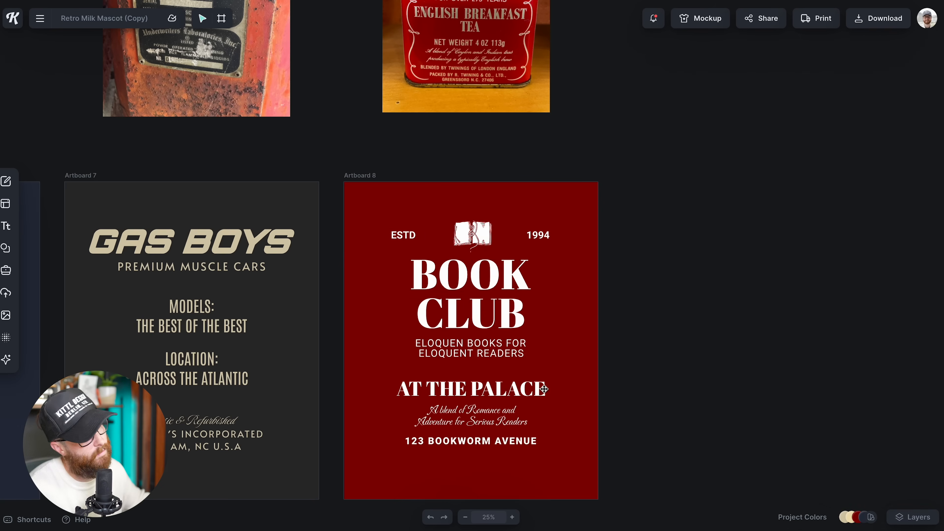
pyautogui.scroll(-1, 544, 389)
pyautogui.moveTo(379, 198); pyautogui.dragTo(590, 477)
pyautogui.moveTo(507, 437); pyautogui.dragTo(507, 439)
pyautogui.press('Escape')
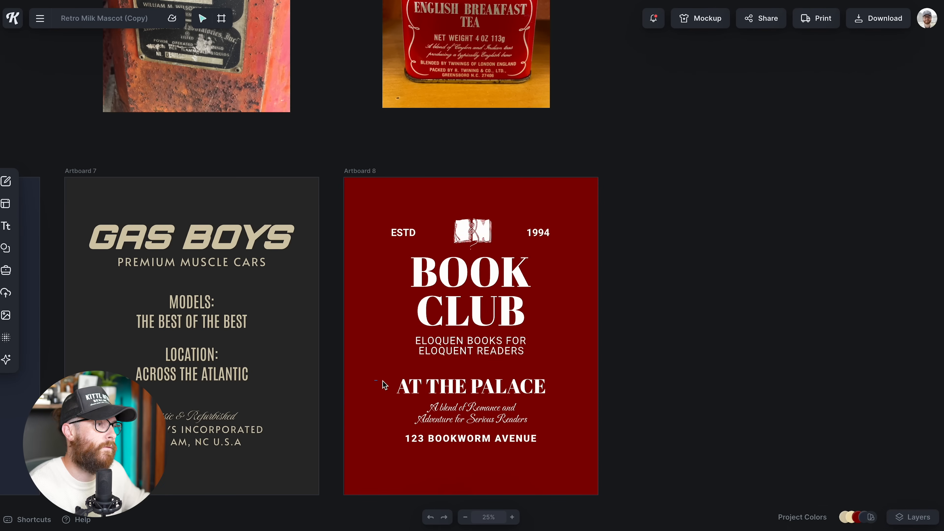
# Scale the three lower lines down to about 914 px wide and move them closer to the artboard's lower edge.
pyautogui.moveTo(383, 381); pyautogui.dragTo(569, 470)
pyautogui.moveTo(557, 379); pyautogui.dragTo(528, 388)
pyautogui.click(564, 425)
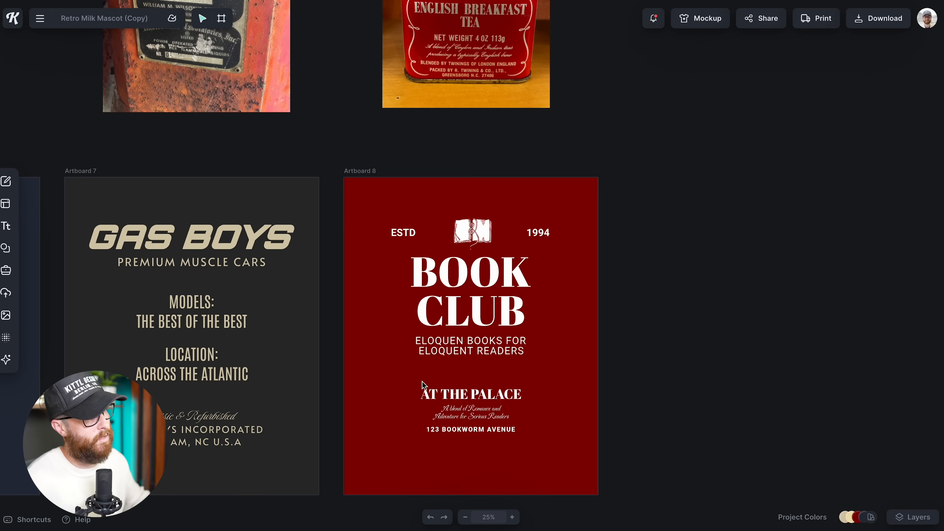
pyautogui.moveTo(502, 437); pyautogui.dragTo(483, 452)
# Enlarge the header block from the emblem to the tagline and place it centred above the lower lines.
pyautogui.moveTo(371, 201); pyautogui.dragTo(607, 417)
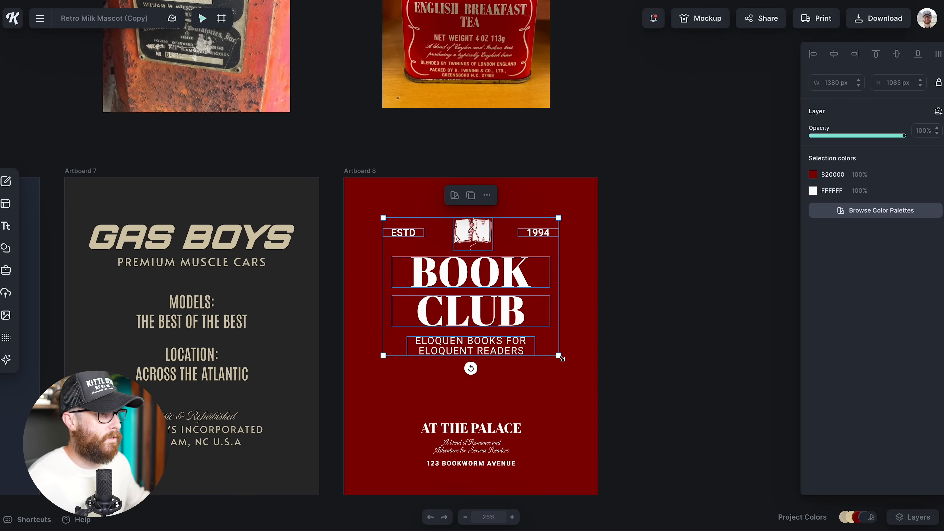
pyautogui.moveTo(576, 378); pyautogui.dragTo(598, 385)
pyautogui.moveTo(505, 262); pyautogui.dragTo(516, 294)
pyautogui.click(580, 368)
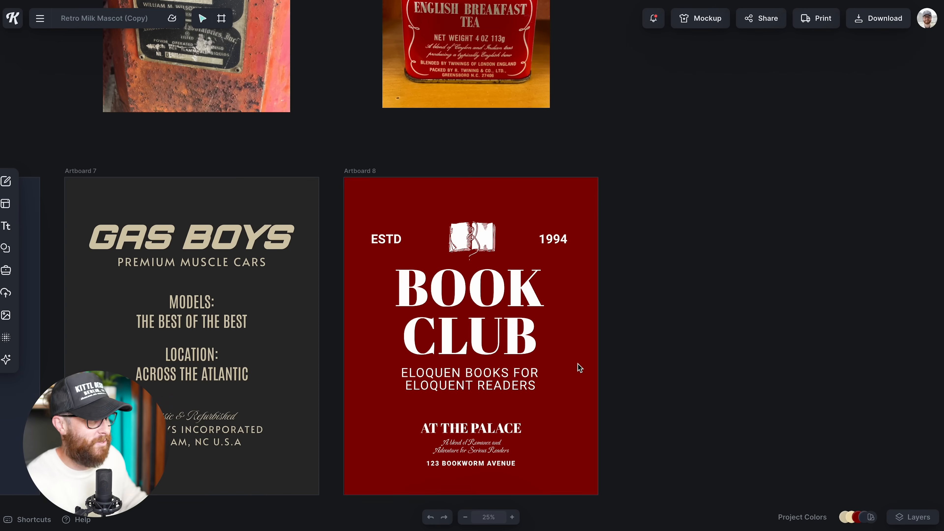
pyautogui.scroll(-1, 553, 385)
pyautogui.click(553, 381)
pyautogui.moveTo(578, 216); pyautogui.dragTo(573, 220)
# Enlarge the three lower lines together to about 1032 px wide and move them closer to the tagline.
pyautogui.click(526, 483)
pyautogui.click(520, 416)
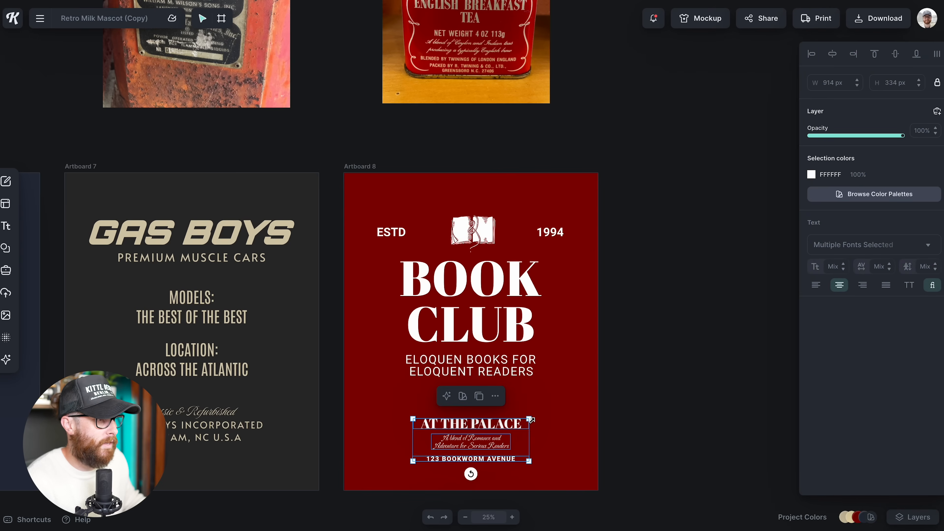
pyautogui.moveTo(536, 418); pyautogui.dragTo(538, 412)
# Scale the script text up slightly and nudge the address line down to give it more room.
pyautogui.doubleClick(500, 439)
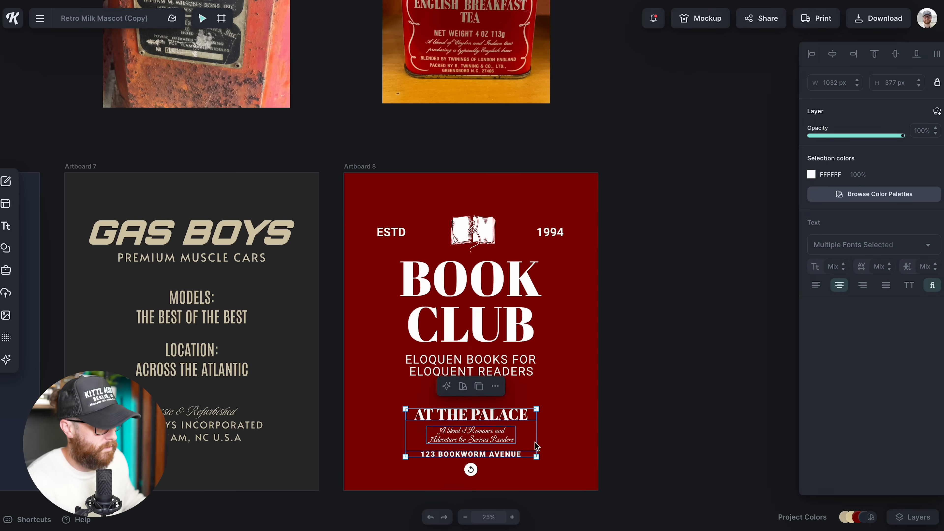
pyautogui.moveTo(500, 440); pyautogui.dragTo(502, 432)
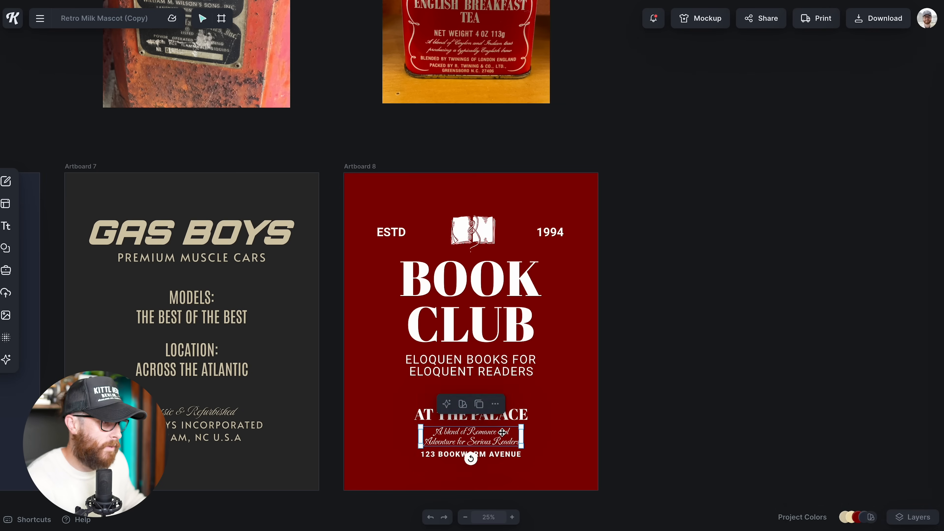
pyautogui.press('Escape')
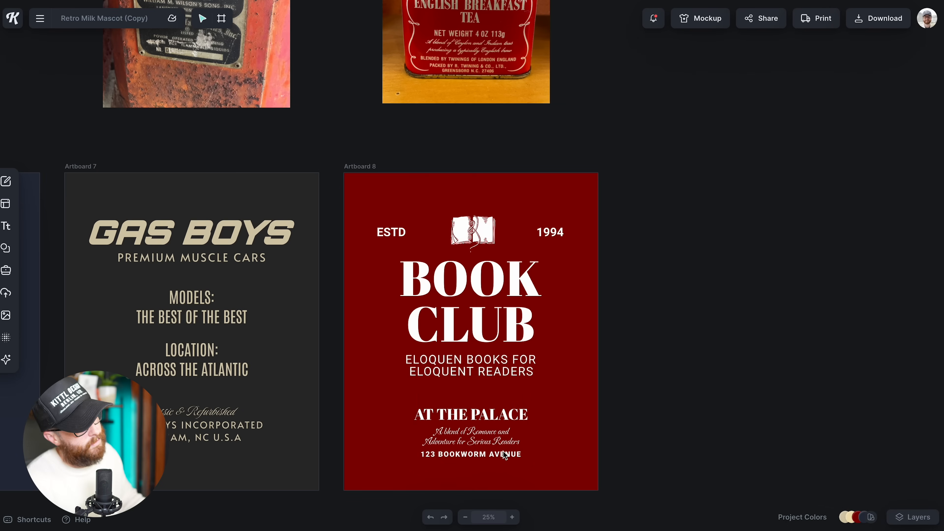
pyautogui.click(499, 459)
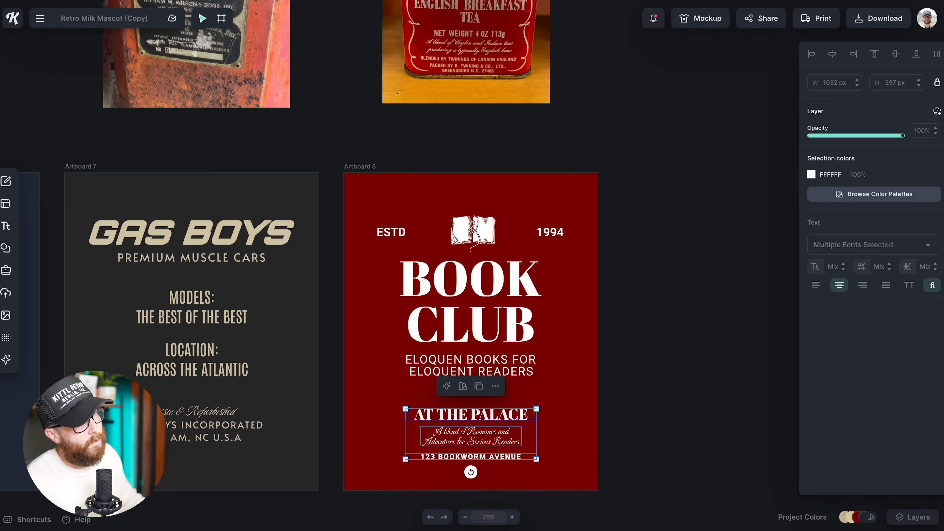
pyautogui.press('Escape')
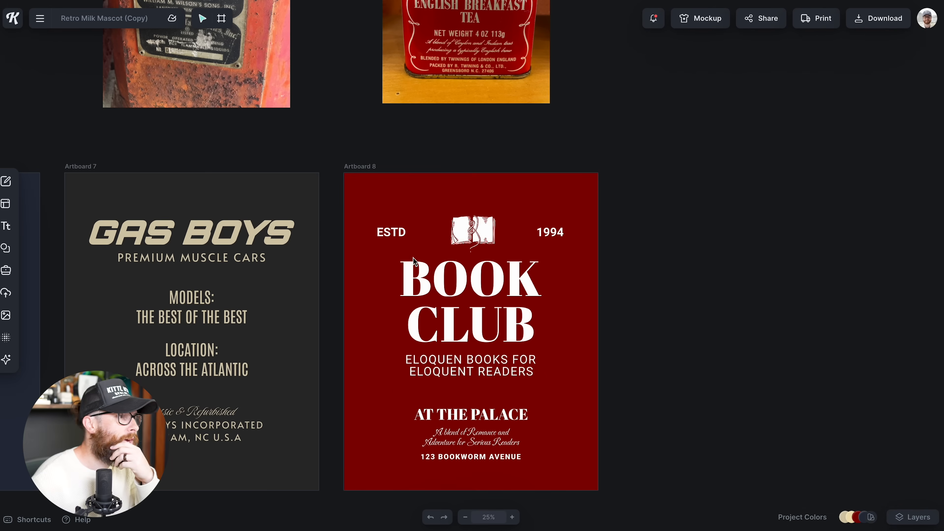
pyautogui.click(489, 235)
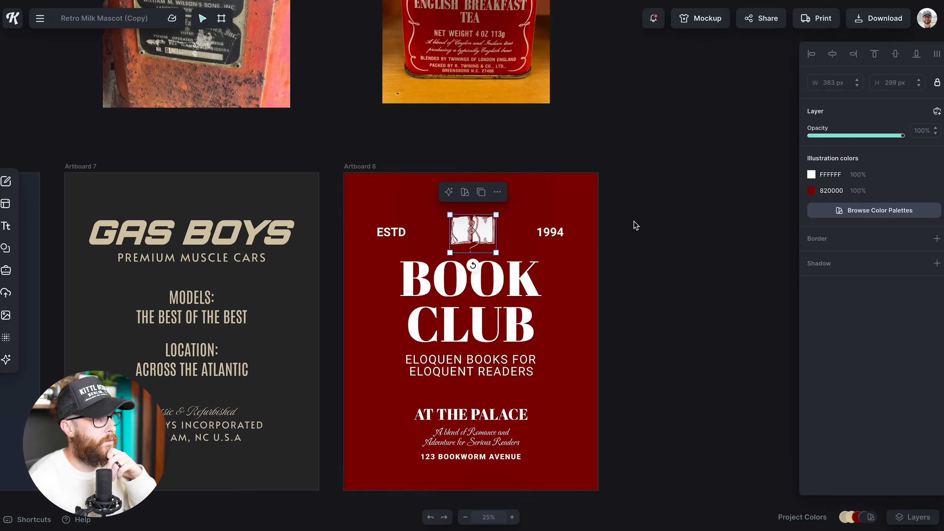
pyautogui.scroll(1, 633, 225)
pyautogui.click(502, 285)
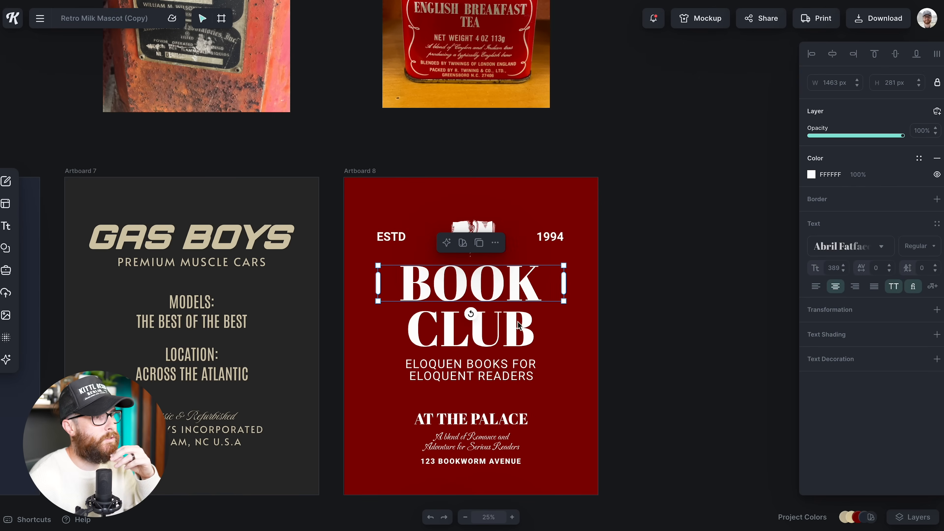
pyautogui.click(520, 325)
pyautogui.click(628, 289)
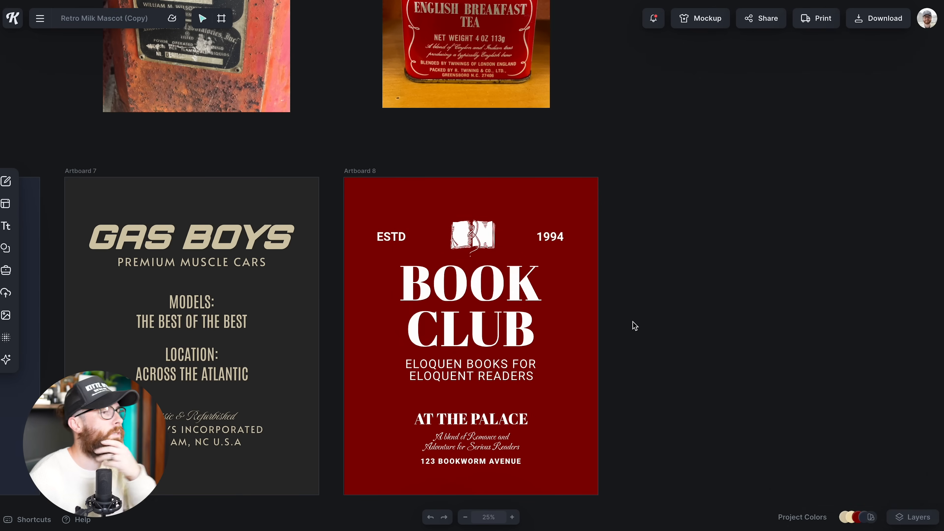
# Set the "ESTD" and "1994" labels to font size 90 and move them down slightly beside the book emblem.
pyautogui.scroll(-1, 632, 325)
pyautogui.click(483, 210)
pyautogui.click(512, 221)
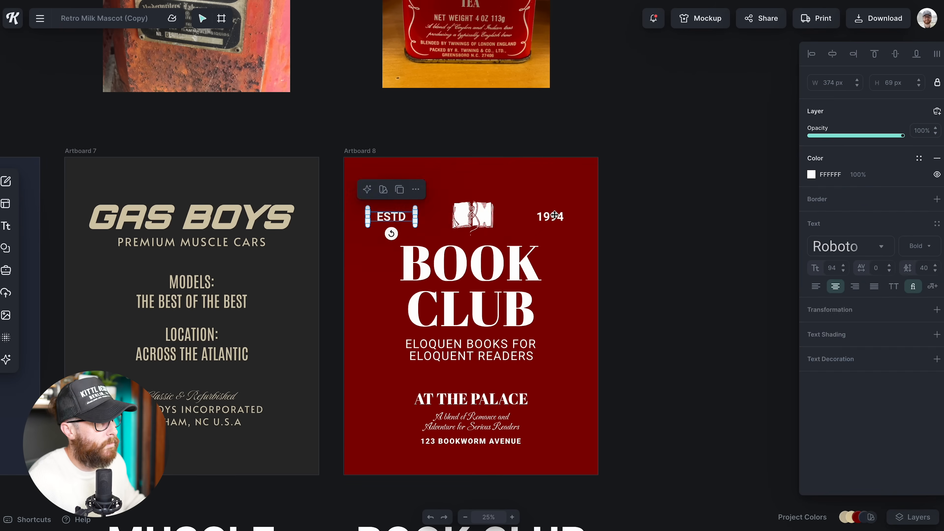
pyautogui.write('90')
pyautogui.press('Return')
pyautogui.moveTo(552, 217); pyautogui.dragTo(554, 218)
pyautogui.press('Escape')
pyautogui.press('Escape')
pyautogui.moveTo(547, 220); pyautogui.dragTo(548, 220)
pyautogui.press('Escape')
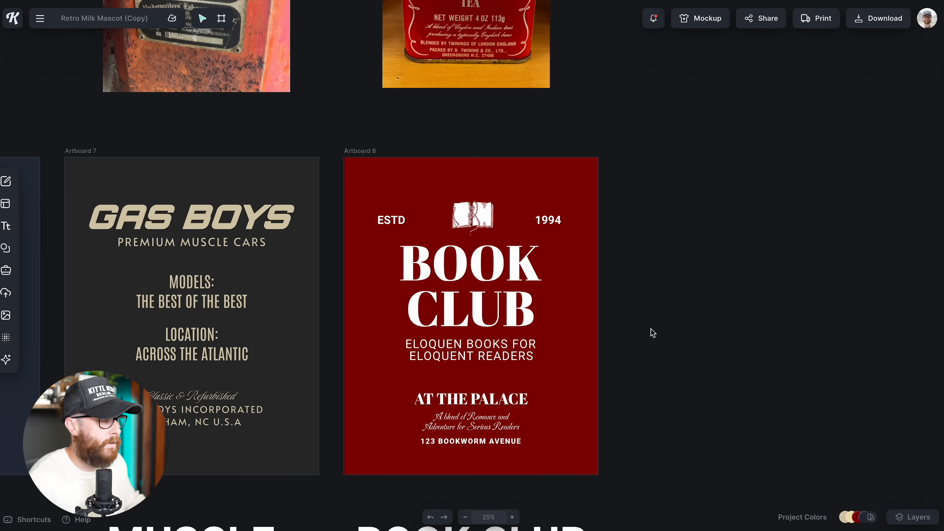
# Centre the "ESTD" and "1994" pair horizontally and the entire design vertically on the red artboard.
pyautogui.click(394, 222)
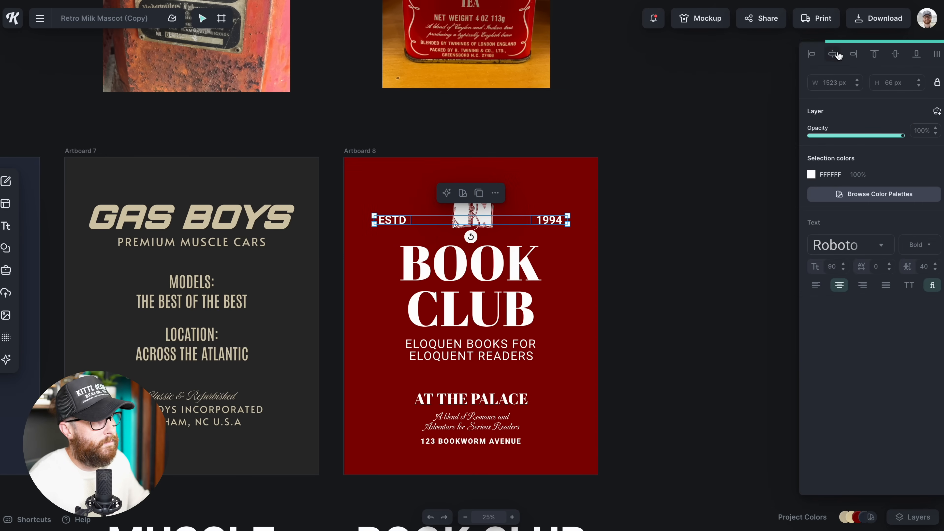
pyautogui.press('Escape')
pyautogui.hotkey('ctrl', 'a')
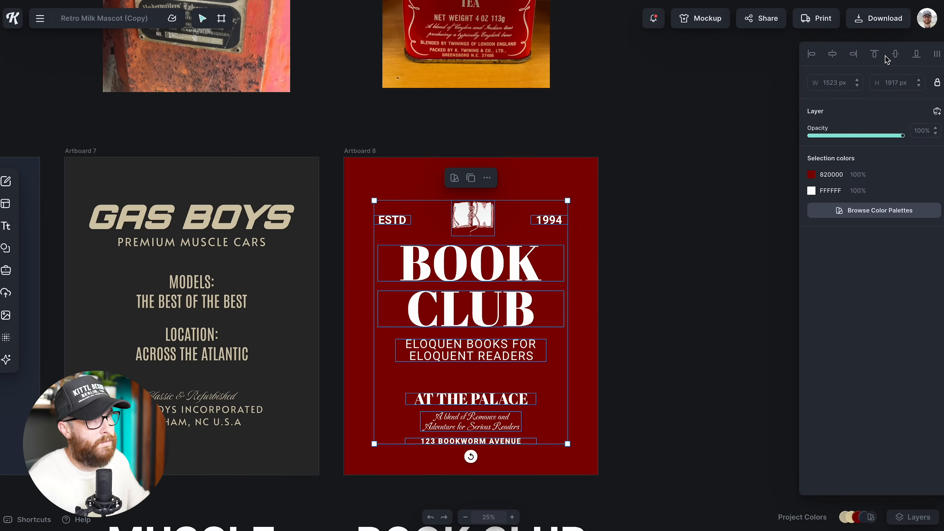
pyautogui.click(678, 329)
pyautogui.scroll(-5, 630, 401)
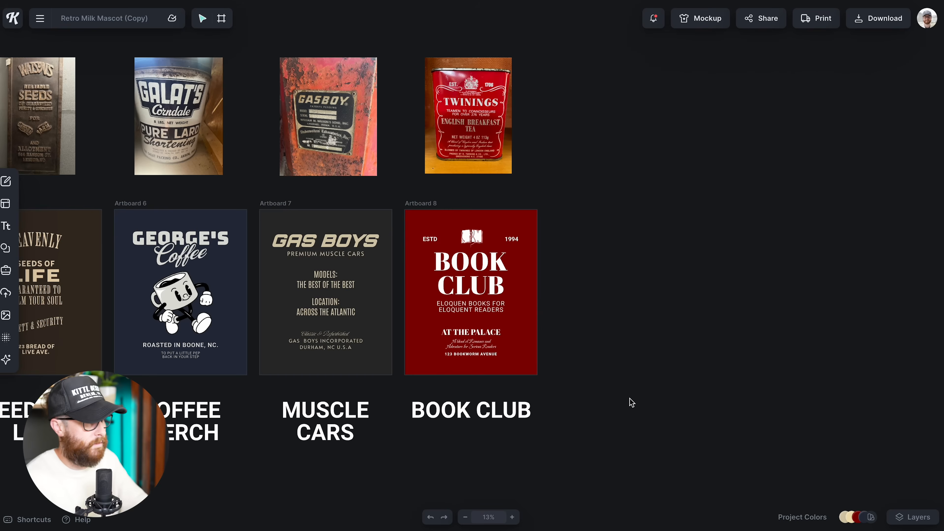